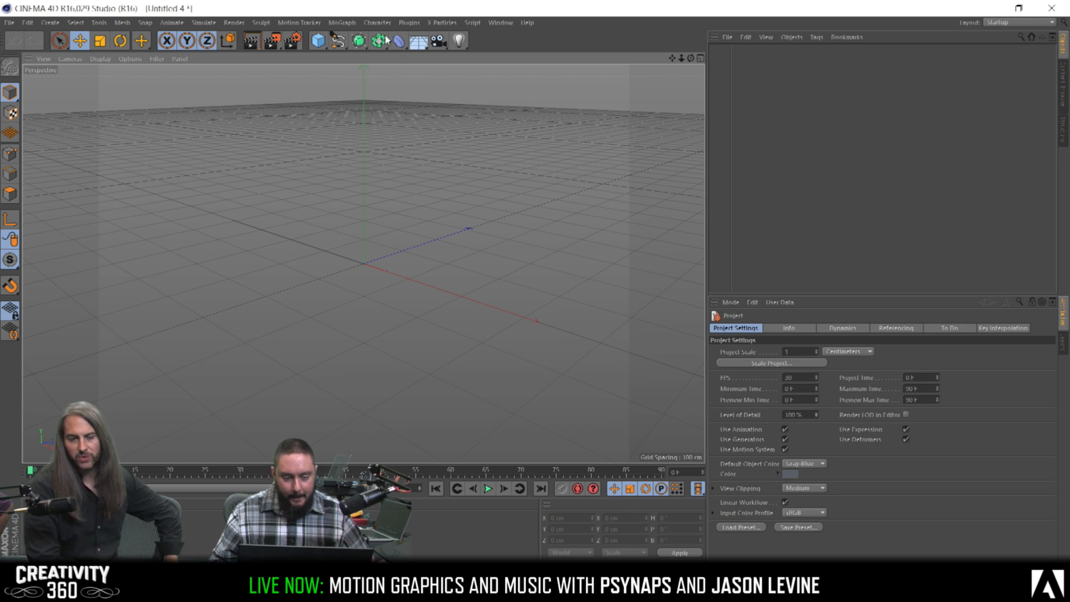
# Add a MoText object to the scene and set its font to Segoe UI Black
pyautogui.click(338, 23)
pyautogui.click(356, 155)
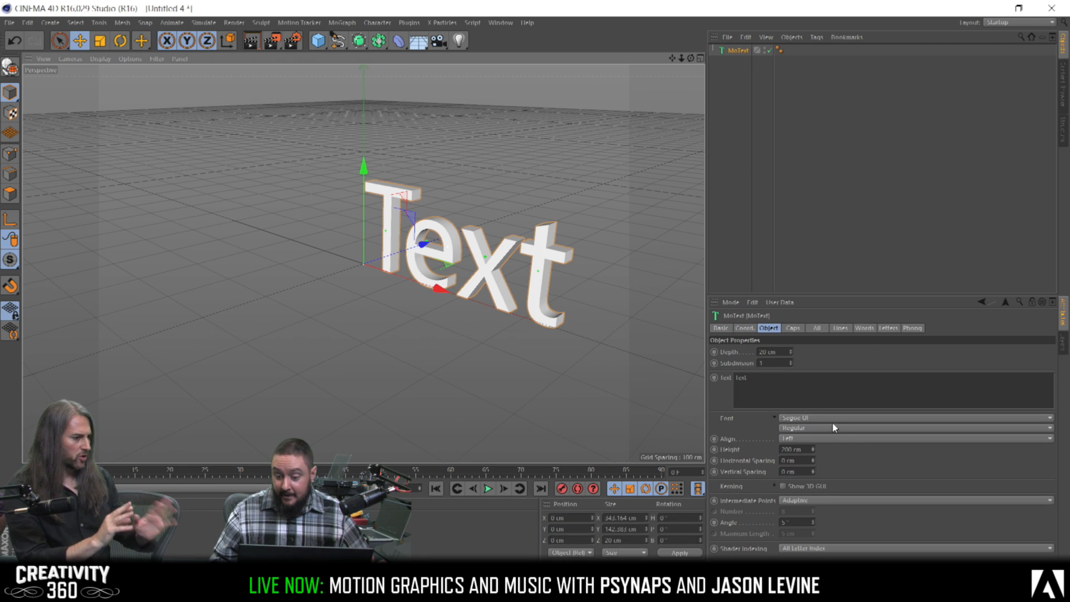
pyautogui.click(809, 440)
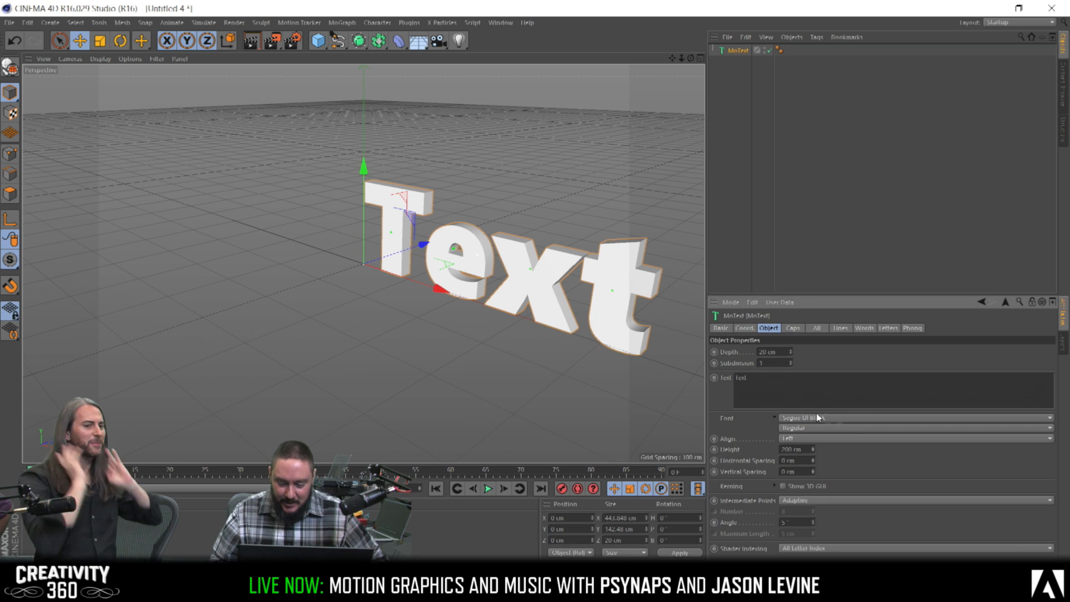
# Replace the default text with "Creativity" and "360" on separate lines and set the alignment to Middle
pyautogui.doubleClick(776, 386)
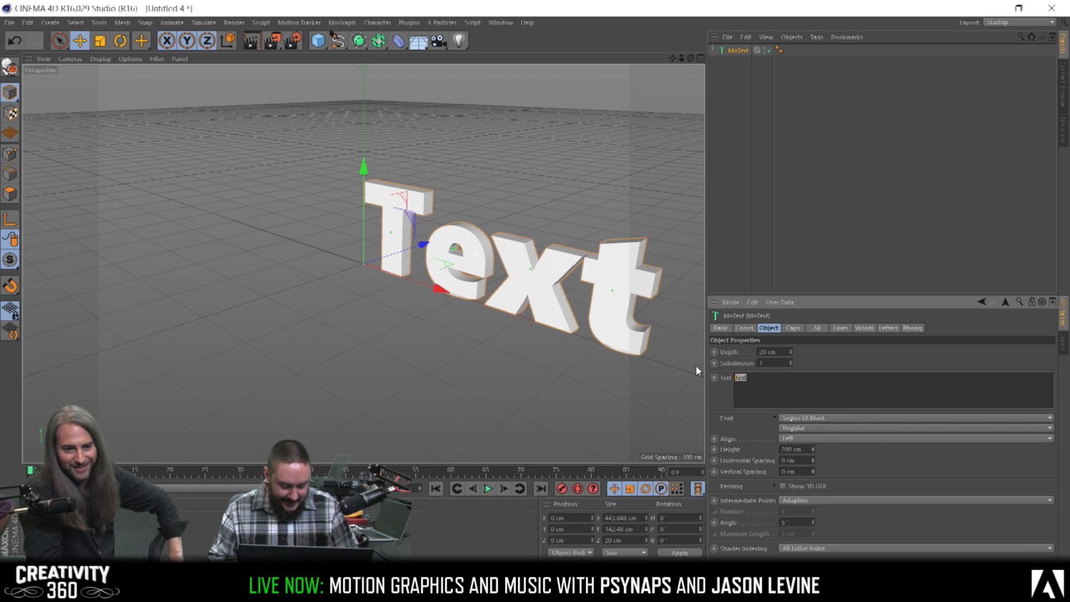
pyautogui.write('Creativity')
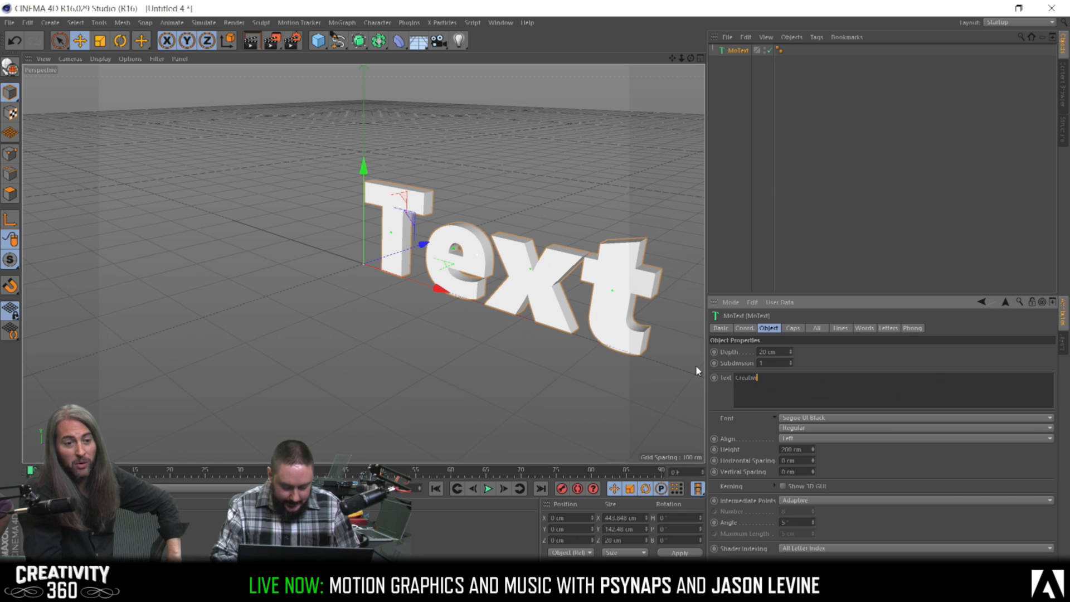
pyautogui.write(' 360')
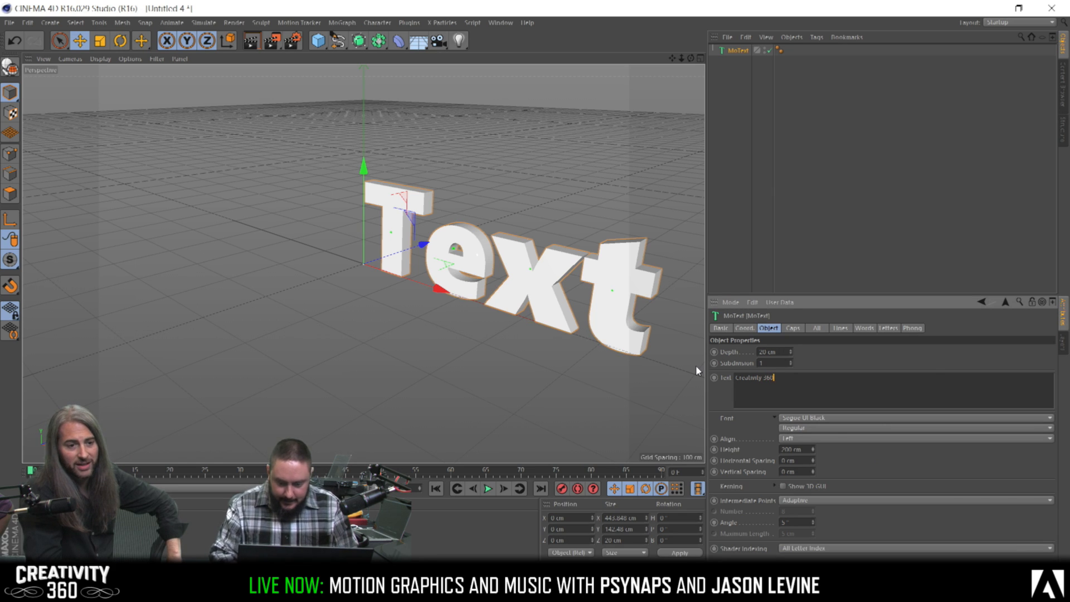
pyautogui.press('BackSpace')
pyautogui.press('BackSpace')
pyautogui.press('BackSpace')
pyautogui.press('BackSpace')
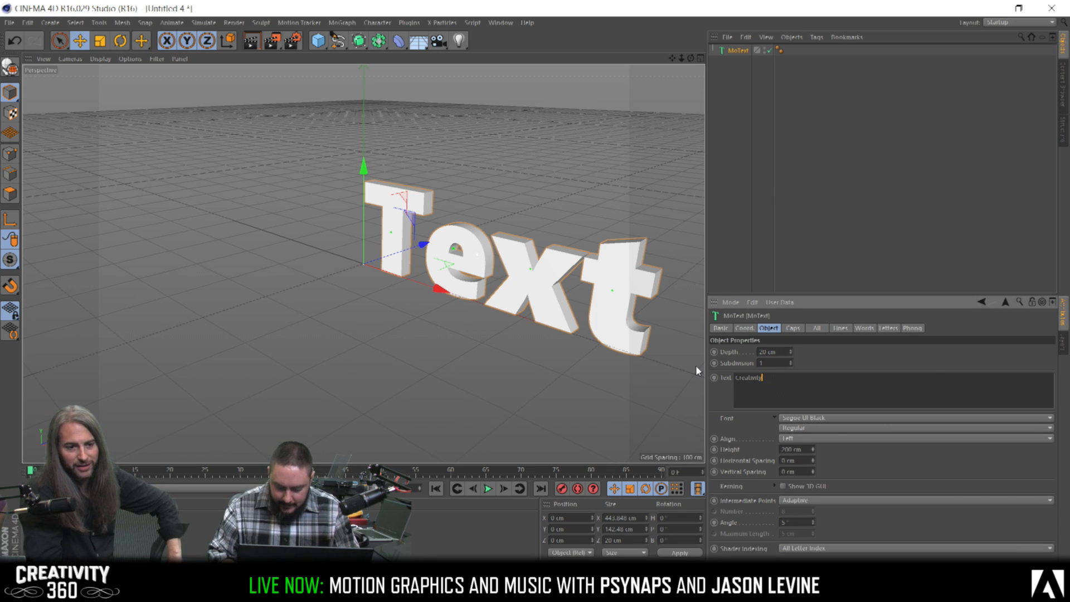
pyautogui.write('360')
pyautogui.press('Return')
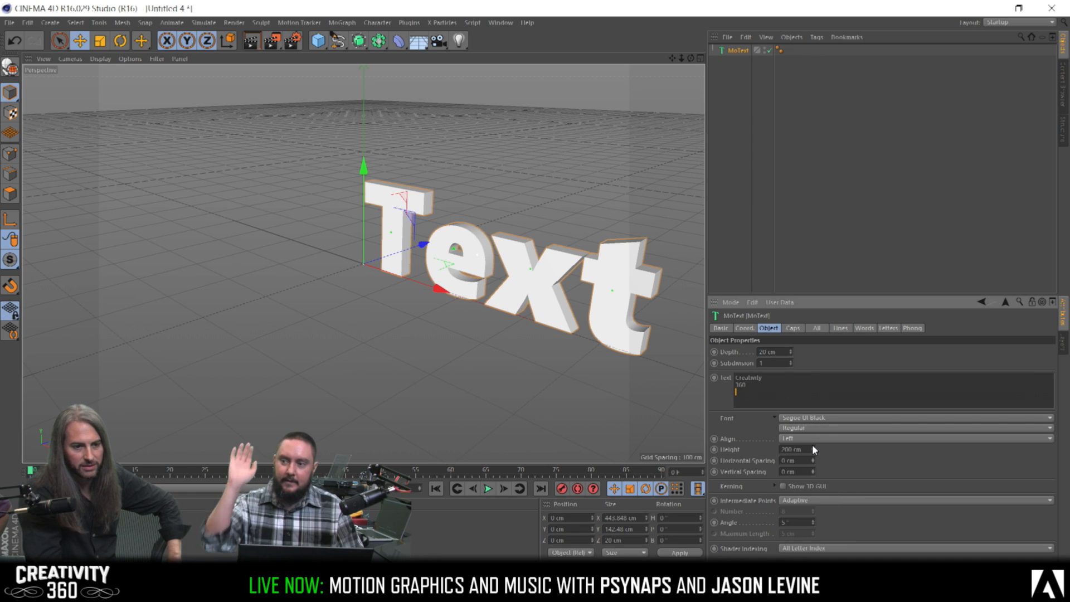
pyautogui.click(857, 439)
pyautogui.click(854, 461)
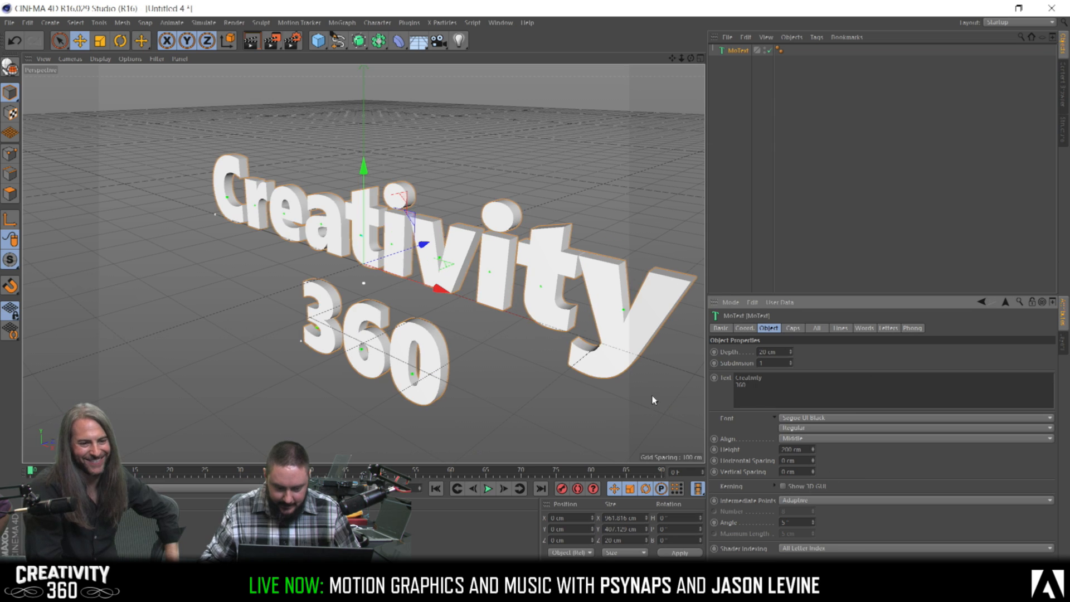
pyautogui.click(769, 393)
pyautogui.hotkey('ctrl', 'a')
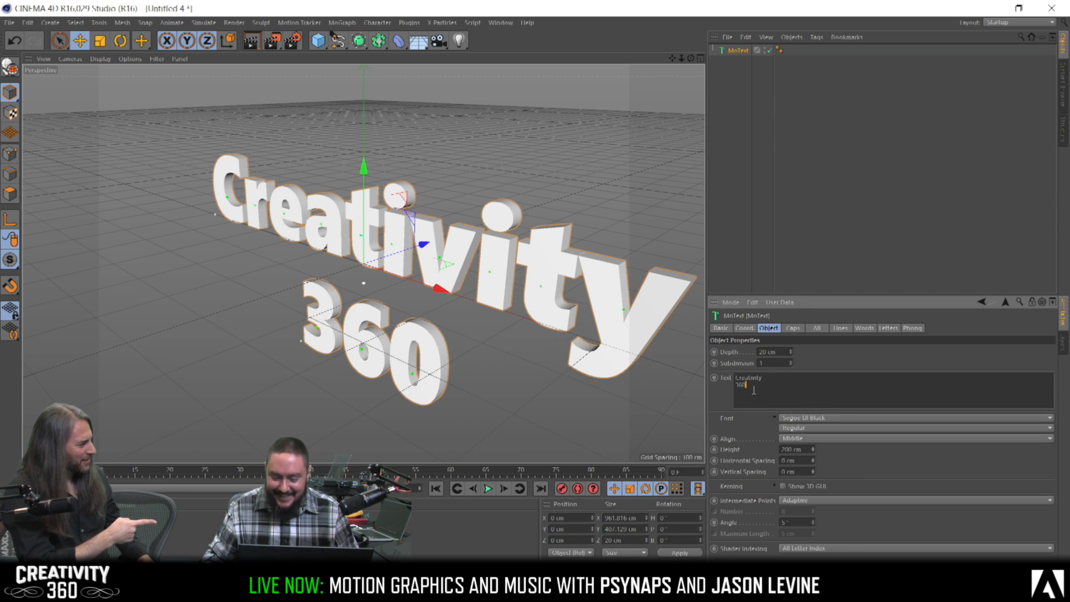
pyautogui.click(823, 429)
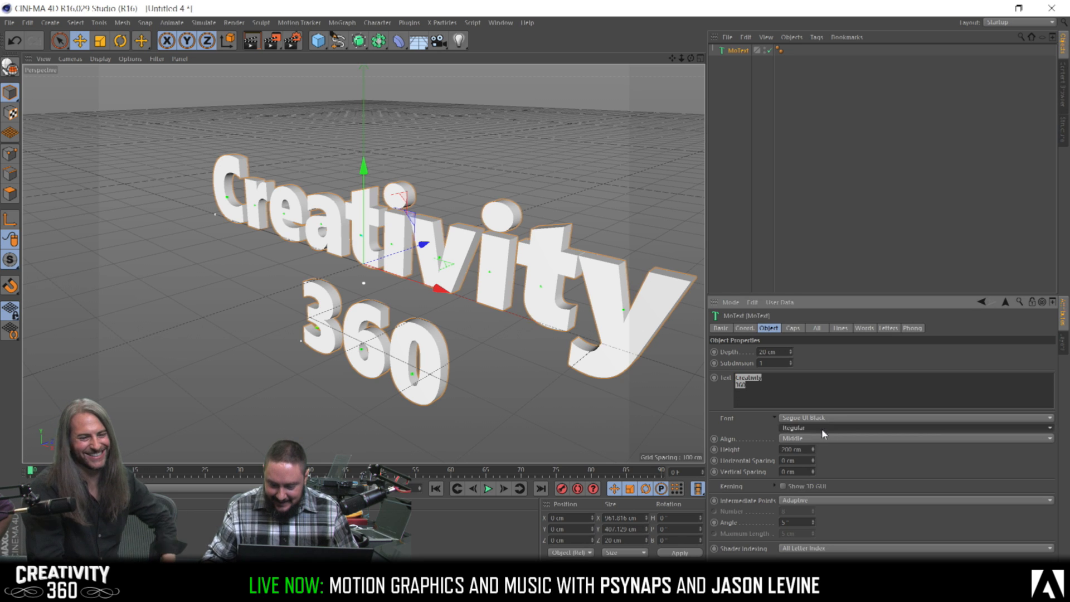
pyautogui.click(823, 418)
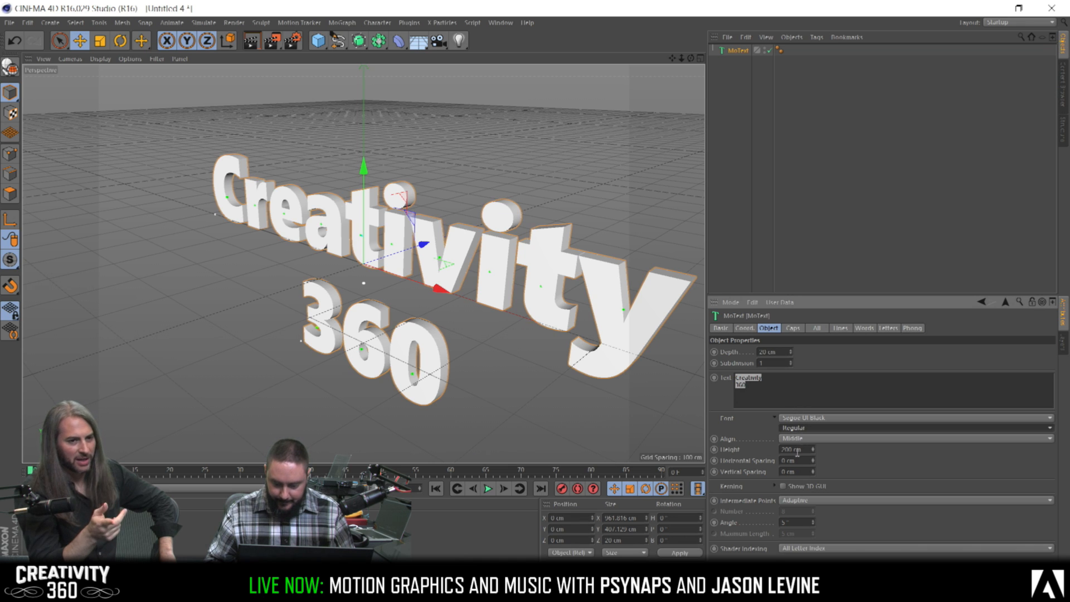
# Set the extrusion depth of the MoText object to 40 cm
pyautogui.write('4')
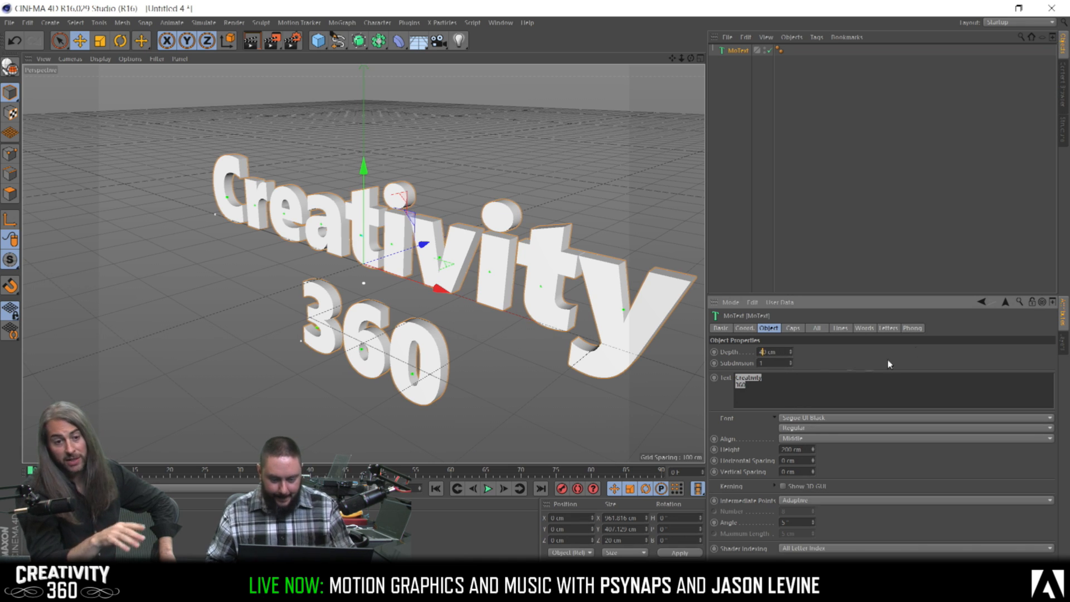
pyautogui.press('Return')
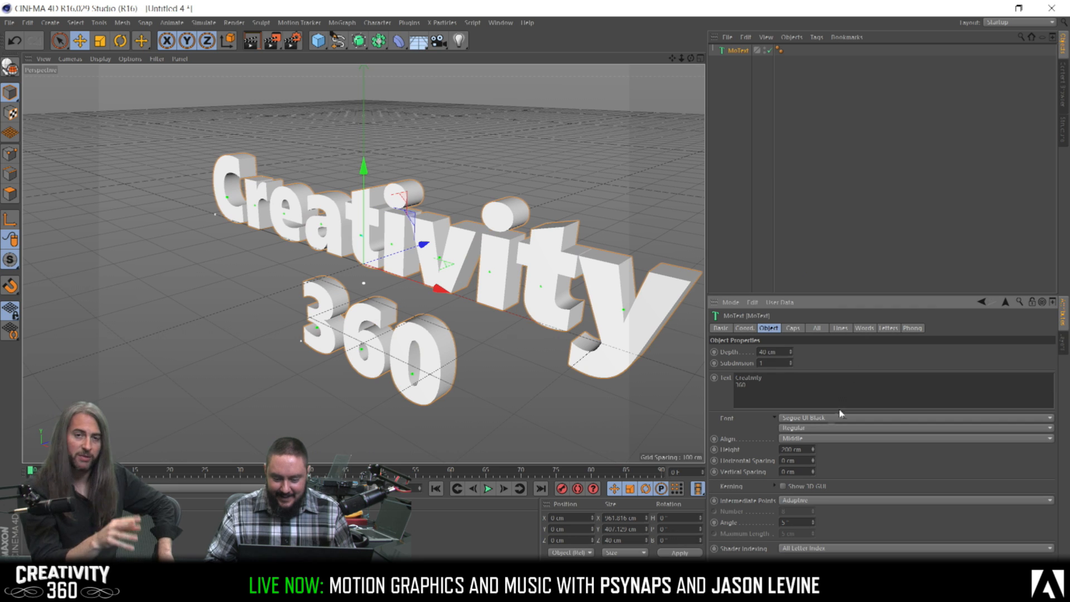
pyautogui.click(805, 419)
pyautogui.click(760, 396)
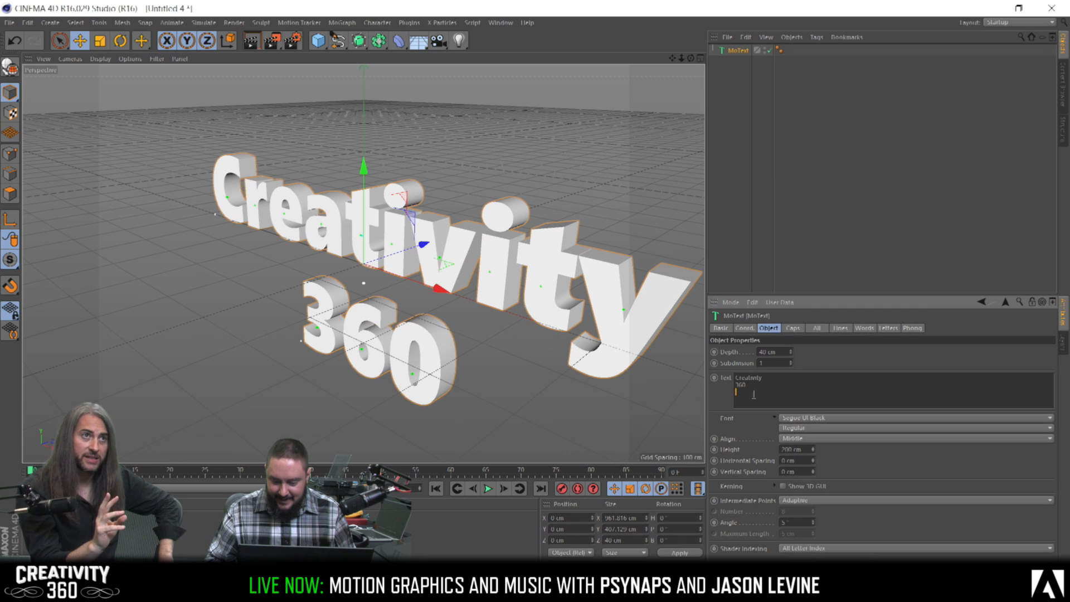
pyautogui.click(819, 428)
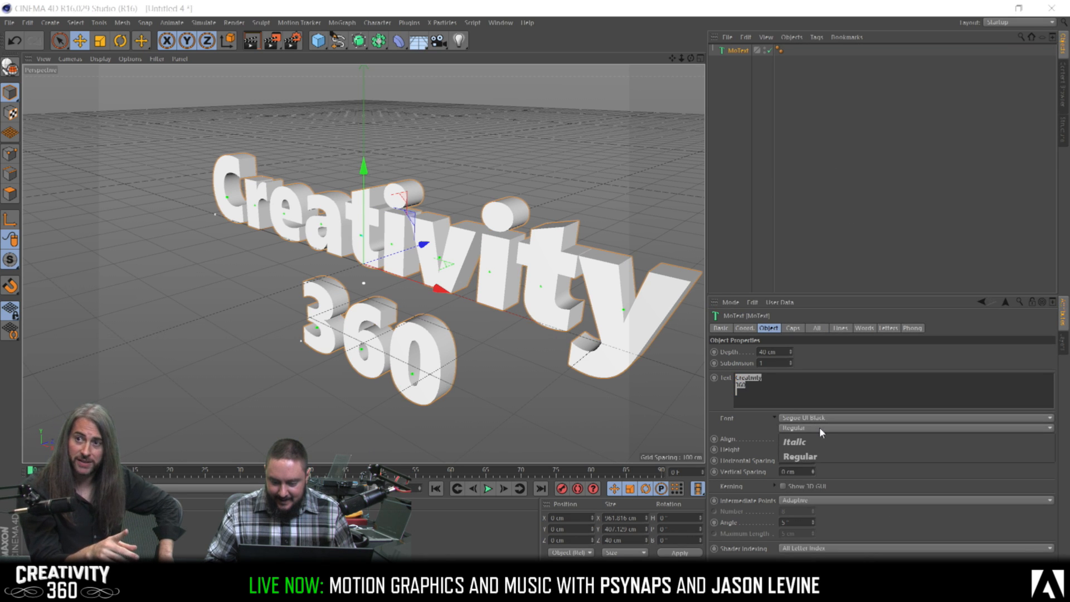
pyautogui.click(741, 402)
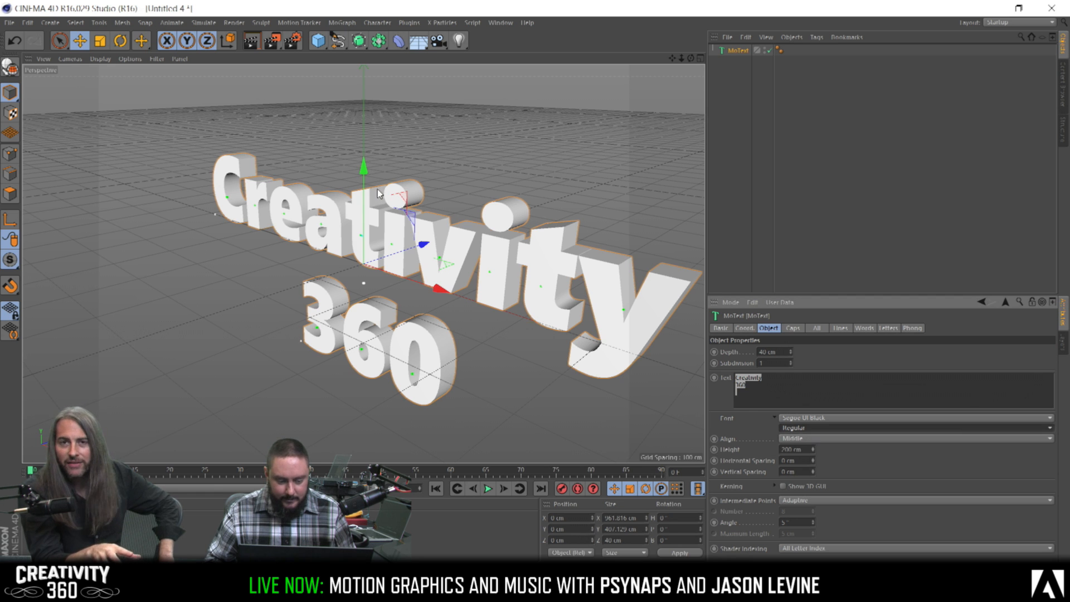
# Raise the text object along the Y axis to a position of about 219 cm
pyautogui.keyDown('alt'); pyautogui.moveTo(489, 273); pyautogui.dragTo(440, 333); pyautogui.keyUp('alt')
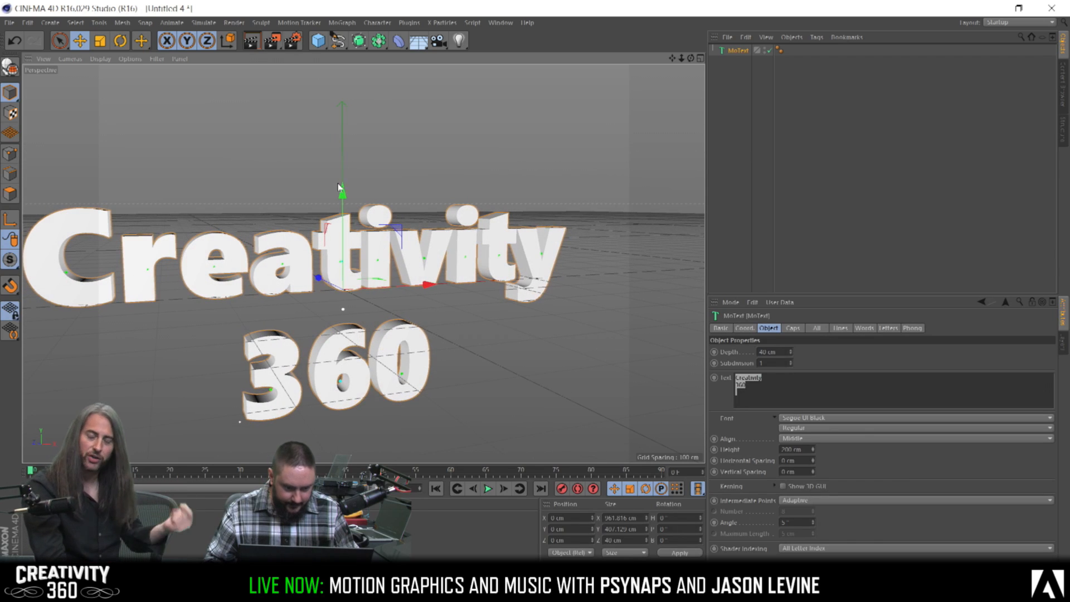
pyautogui.moveTo(345, 190); pyautogui.dragTo(347, 71)
pyautogui.keyDown('alt'); pyautogui.moveTo(400, 235); pyautogui.dragTo(475, 299, button='middle'); pyautogui.keyUp('alt')
pyautogui.keyDown('alt'); pyautogui.moveTo(475, 298); pyautogui.dragTo(423, 313); pyautogui.keyUp('alt')
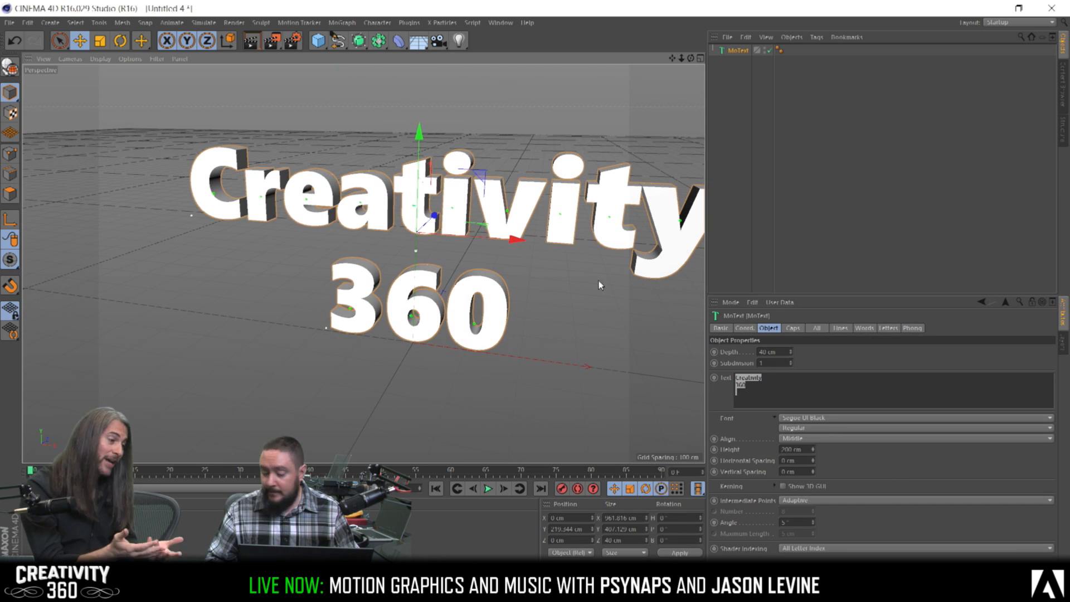
# Try the Raleigh font and the bold Perpetua Titling MT font on the text object
pyautogui.click(758, 378)
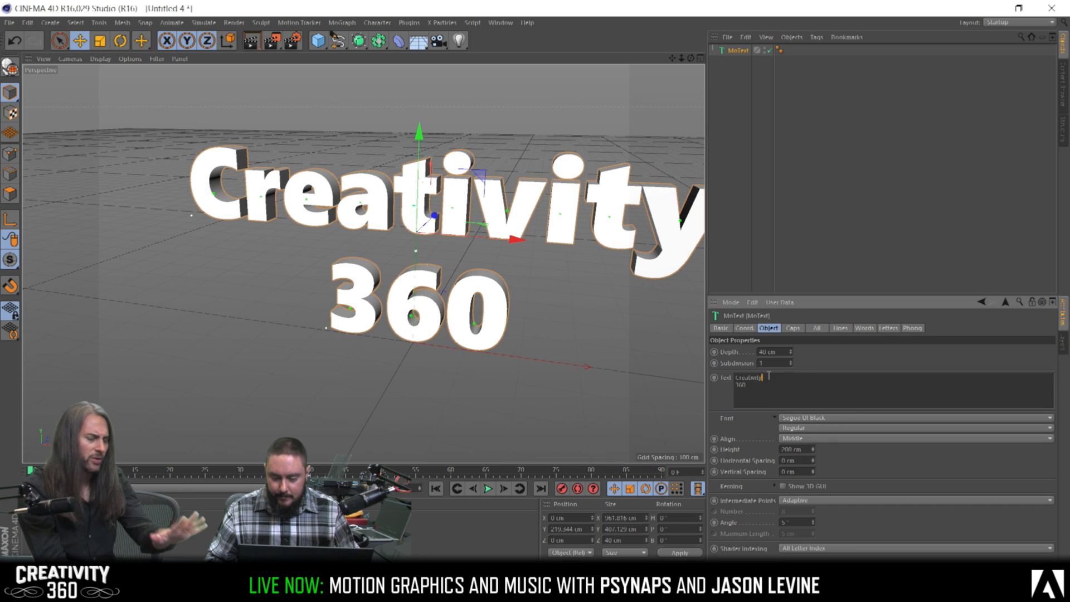
pyautogui.moveTo(761, 378); pyautogui.dragTo(739, 379)
pyautogui.click(836, 418)
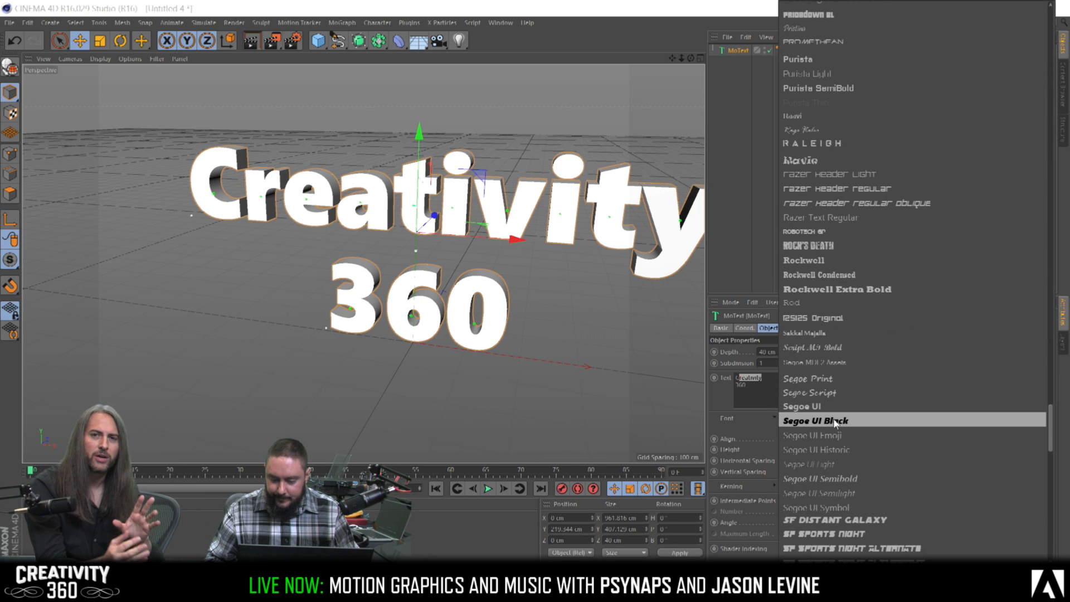
pyautogui.click(812, 143)
pyautogui.click(797, 419)
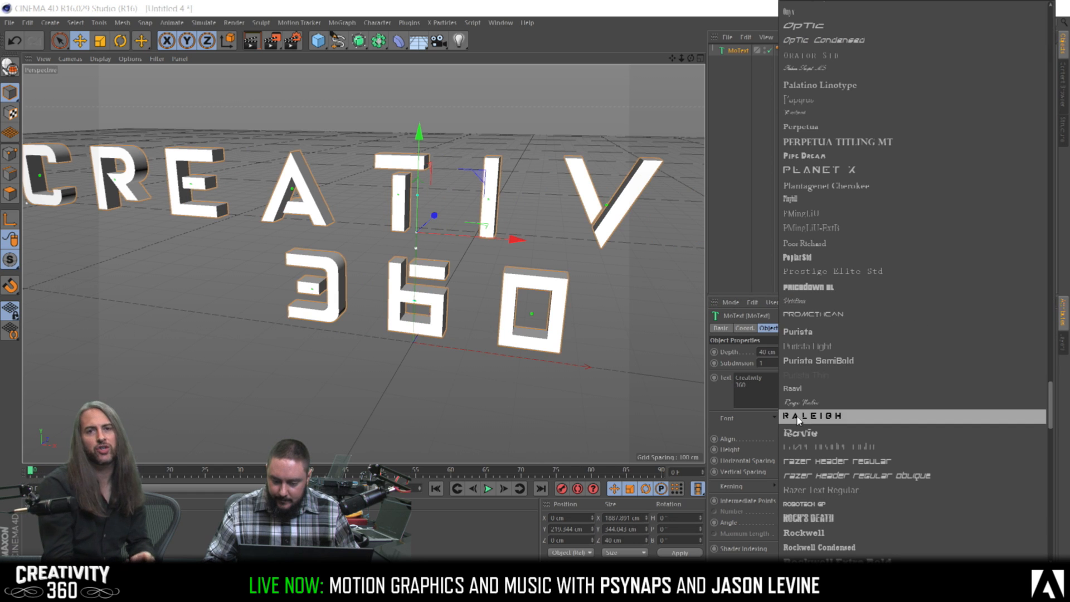
pyautogui.click(814, 141)
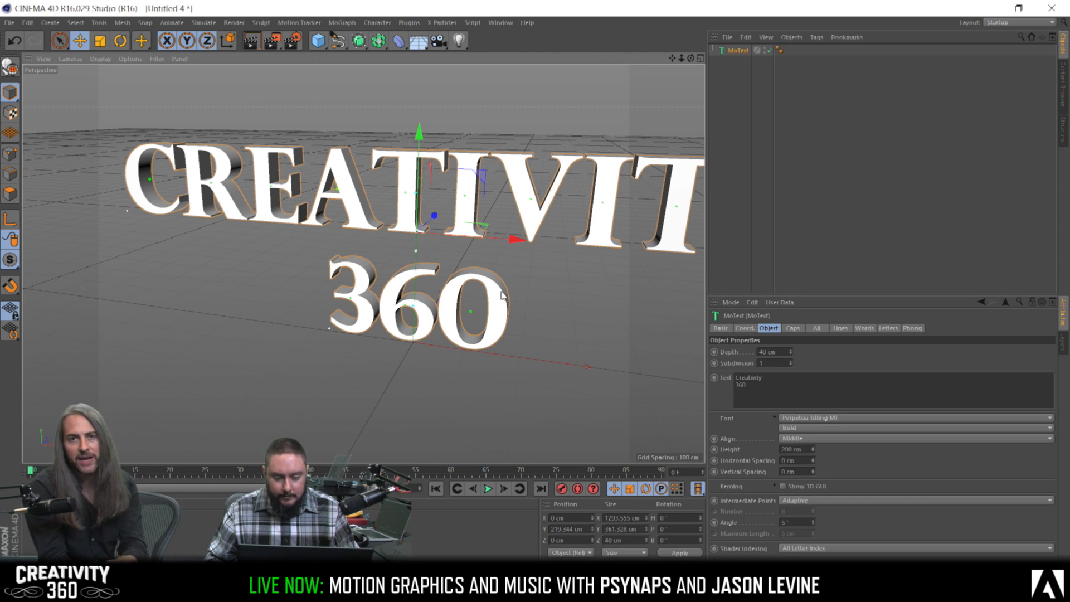
pyautogui.scroll(-3, 483, 290)
pyautogui.keyDown('alt'); pyautogui.moveTo(492, 290); pyautogui.dragTo(458, 286, button='middle'); pyautogui.keyUp('alt')
pyautogui.moveTo(470, 289)
pyautogui.keyDown('alt'); pyautogui.mouseDown()
pyautogui.moveTo(527, 283)
pyautogui.moveTo(497, 271)
pyautogui.moveTo(483, 286)
pyautogui.moveTo(475, 275)
pyautogui.mouseUp(); pyautogui.keyUp('alt')
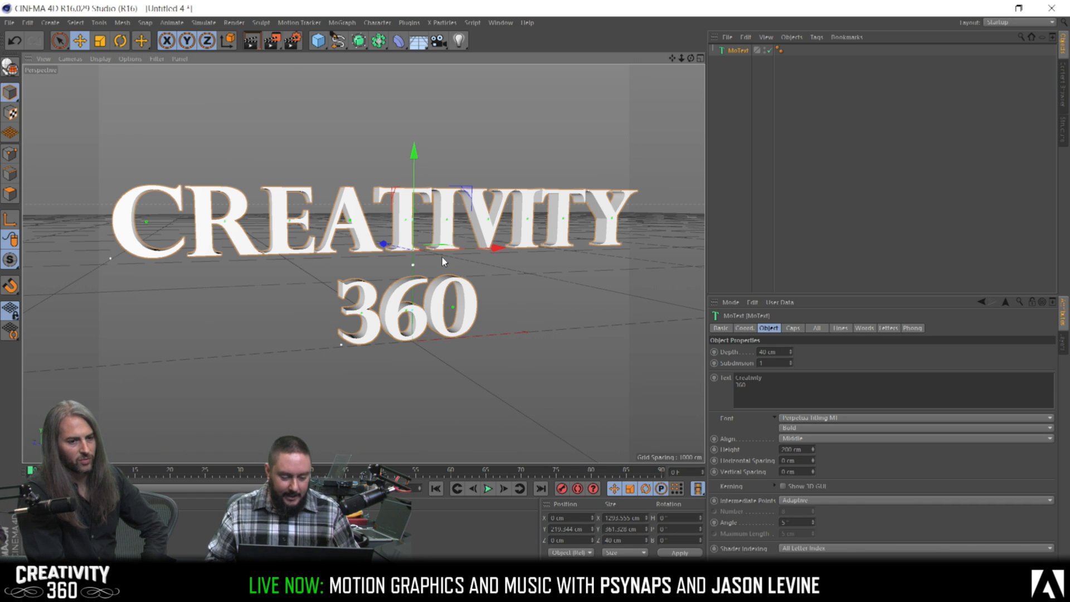
# Save the project as "Untitled 4.c4d" in the Video folder on the Desktop
pyautogui.hotkey('ctrl', 's')
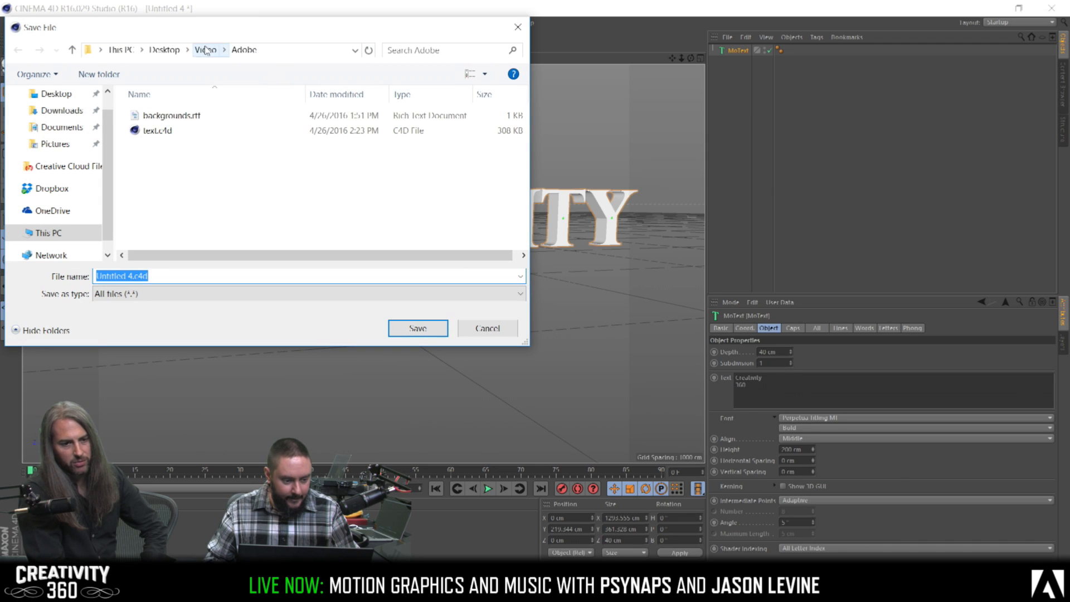
pyautogui.click(65, 99)
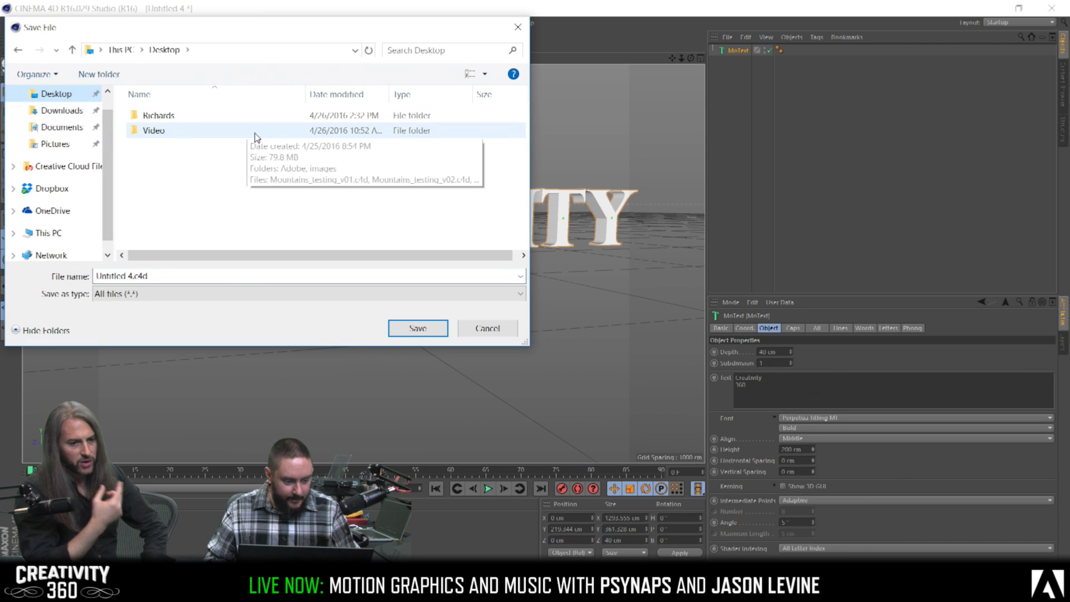
pyautogui.click(158, 135)
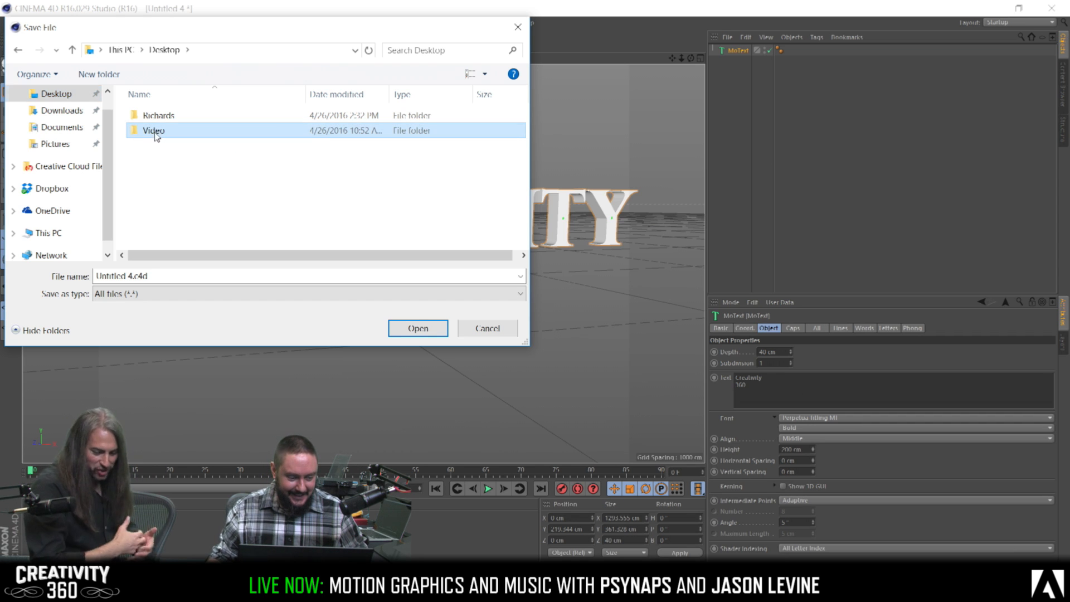
pyautogui.doubleClick(158, 131)
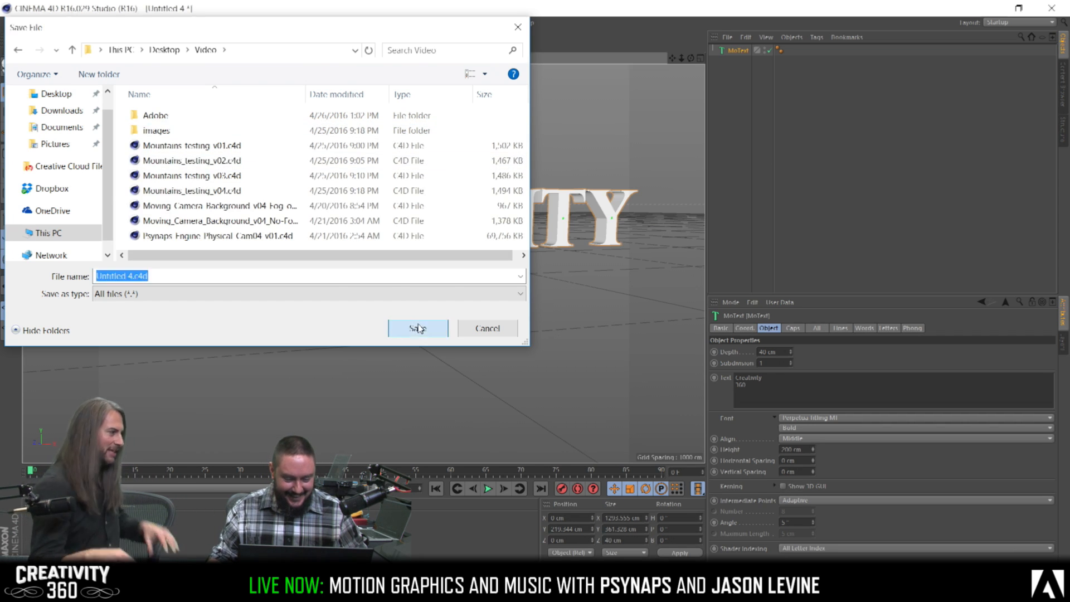
pyautogui.click(418, 329)
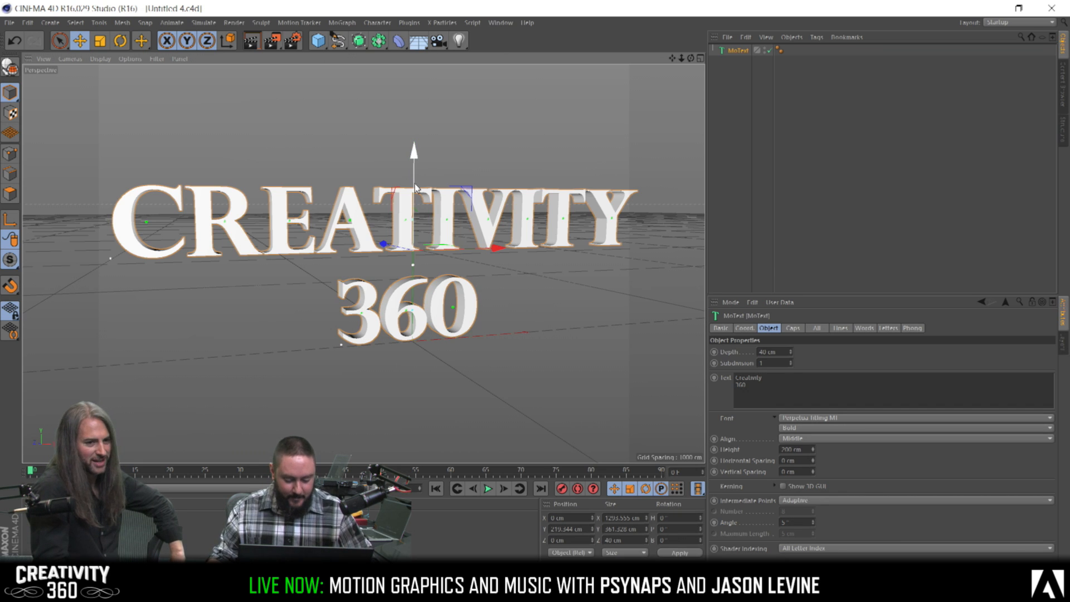
# Change the font of the MoText object to Adobe Gothic Std B
pyautogui.click(721, 52)
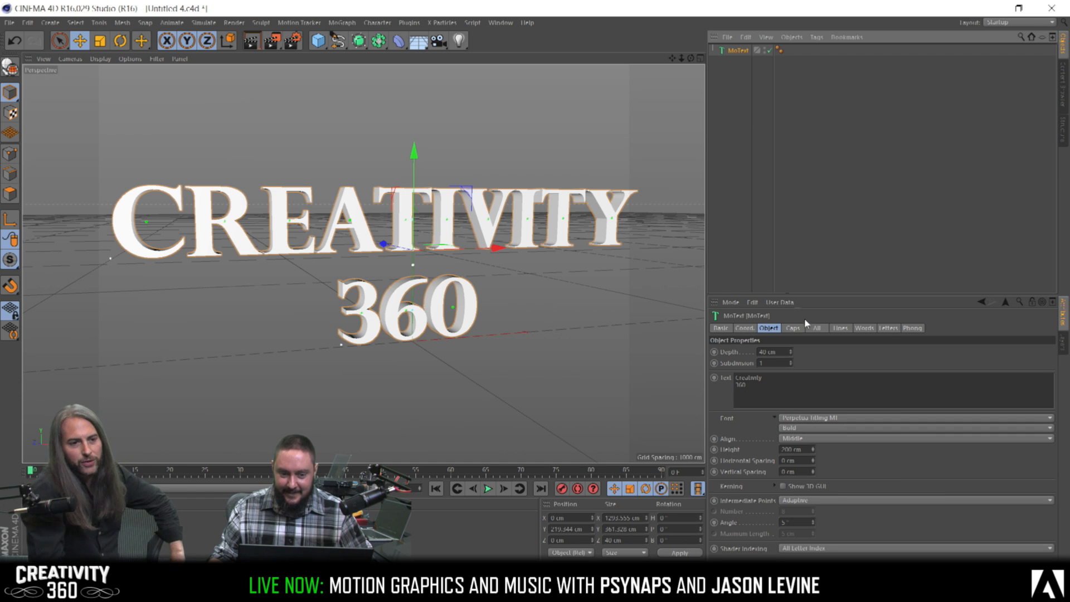
pyautogui.click(808, 416)
pyautogui.scroll(10, 828, 356)
pyautogui.scroll(15, 827, 343)
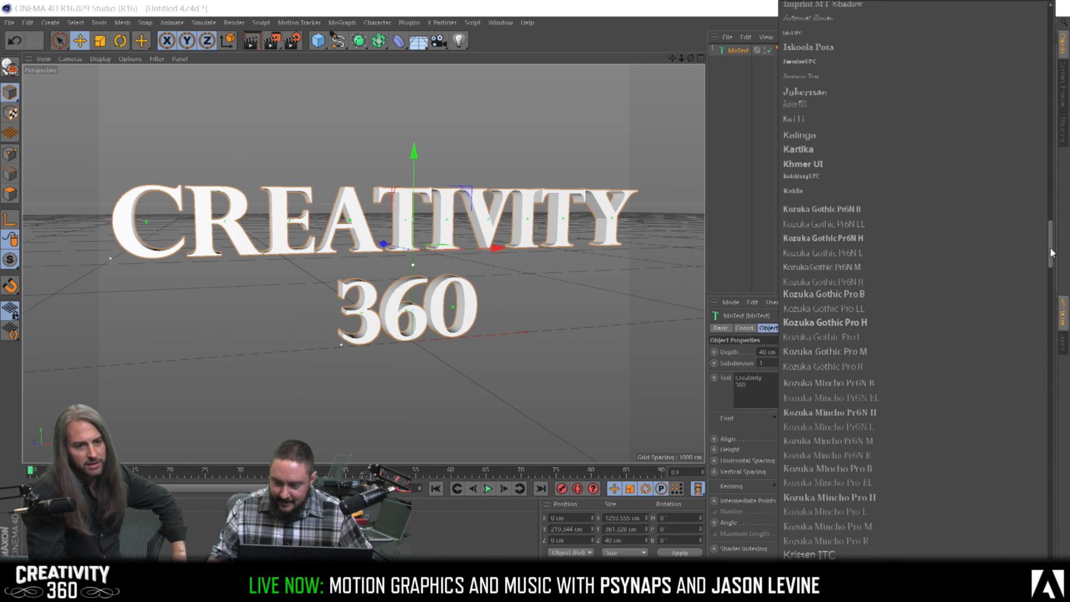
pyautogui.moveTo(1051, 253); pyautogui.dragTo(1057, 21)
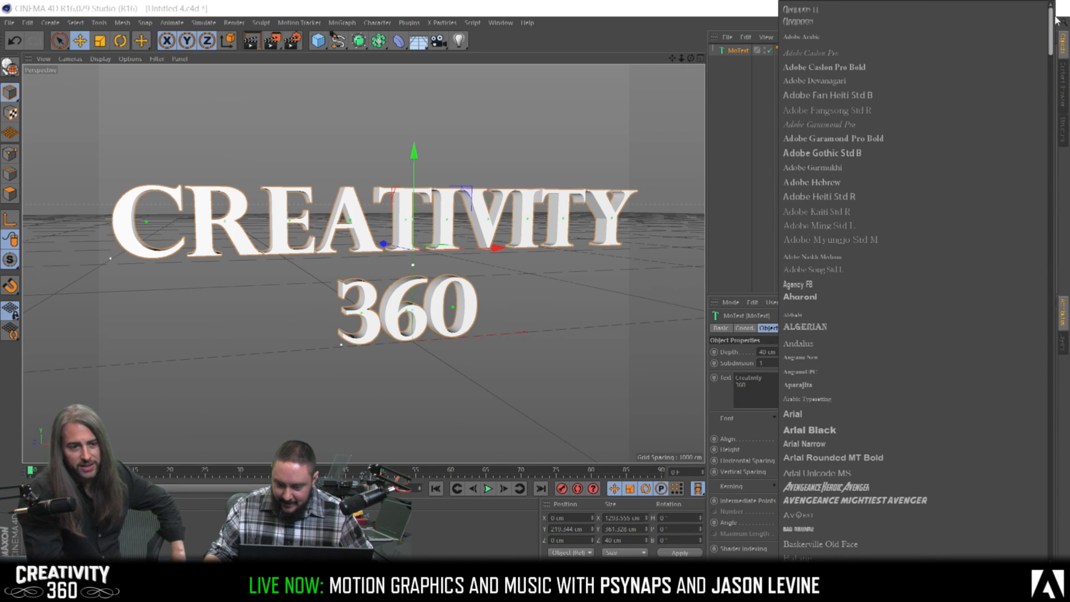
pyautogui.click(837, 154)
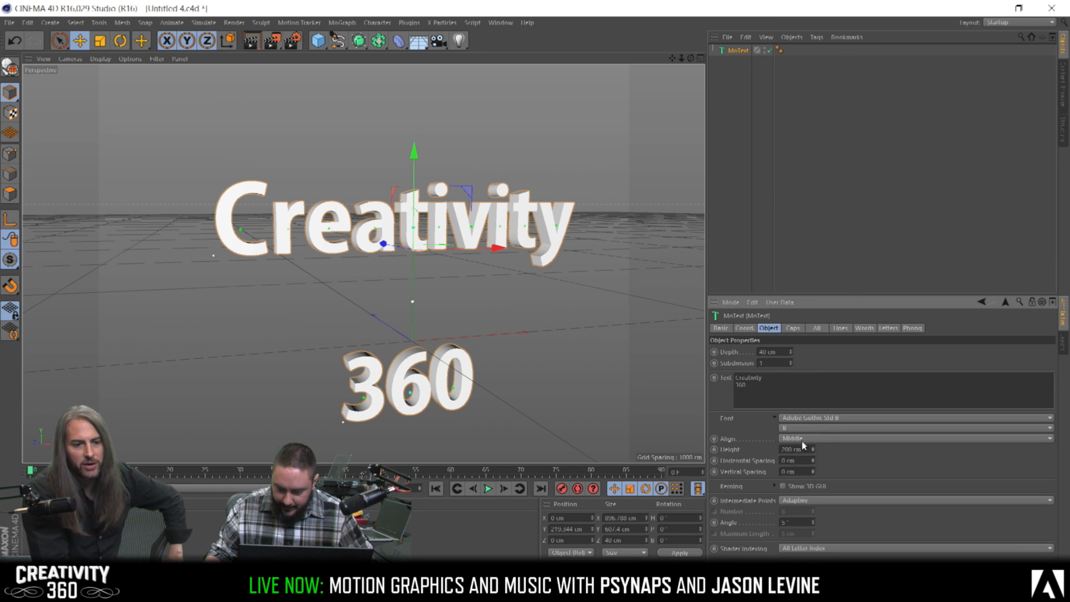
# Try a wider horizontal letter spacing on the text and reset it to 0 cm
pyautogui.click(749, 384)
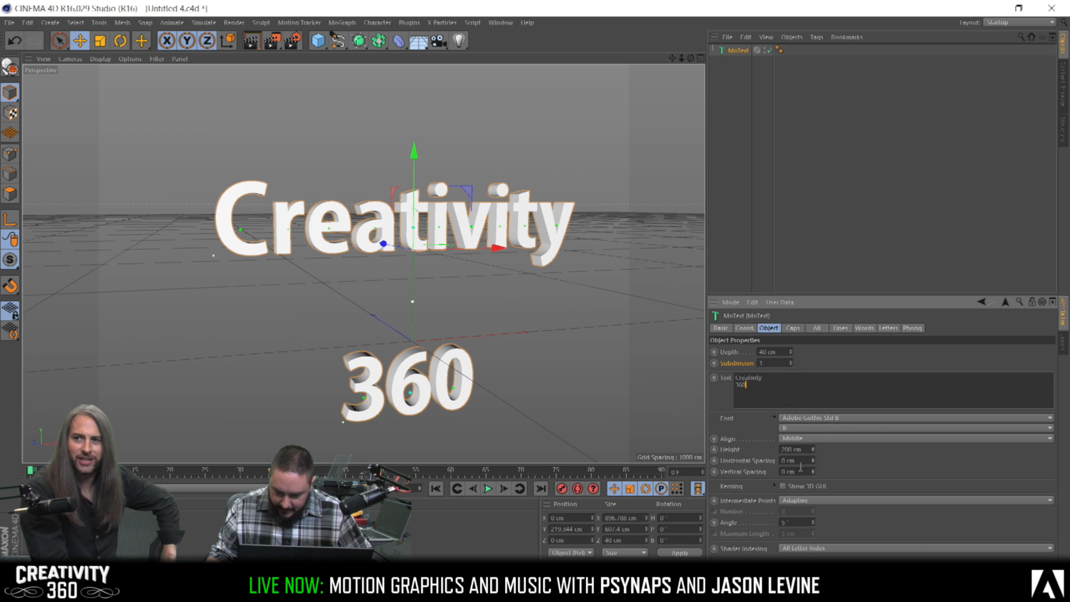
pyautogui.moveTo(812, 461); pyautogui.dragTo(757, 466)
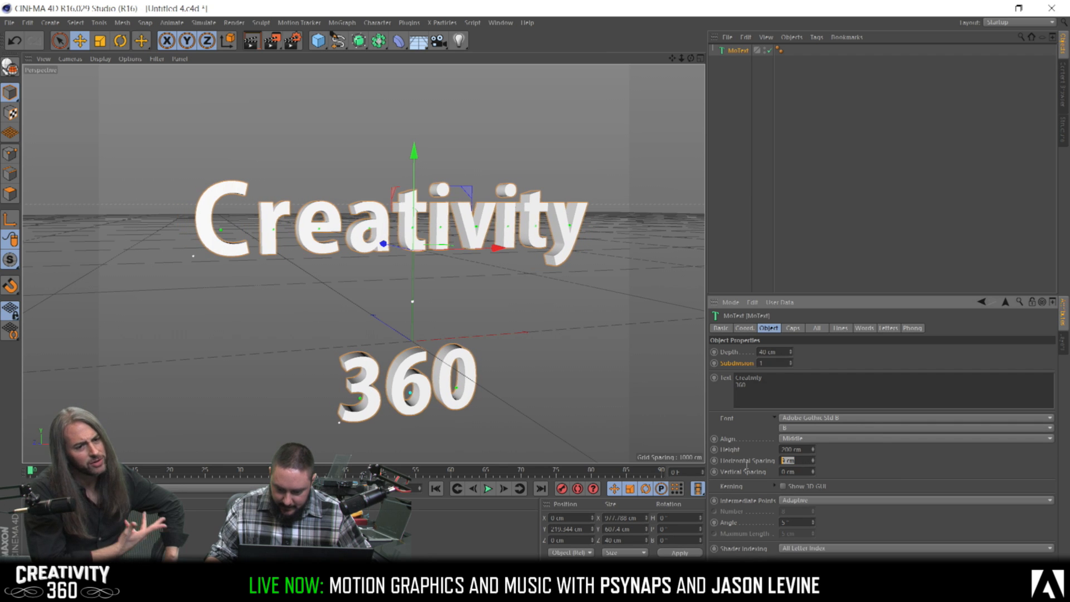
pyautogui.write('0')
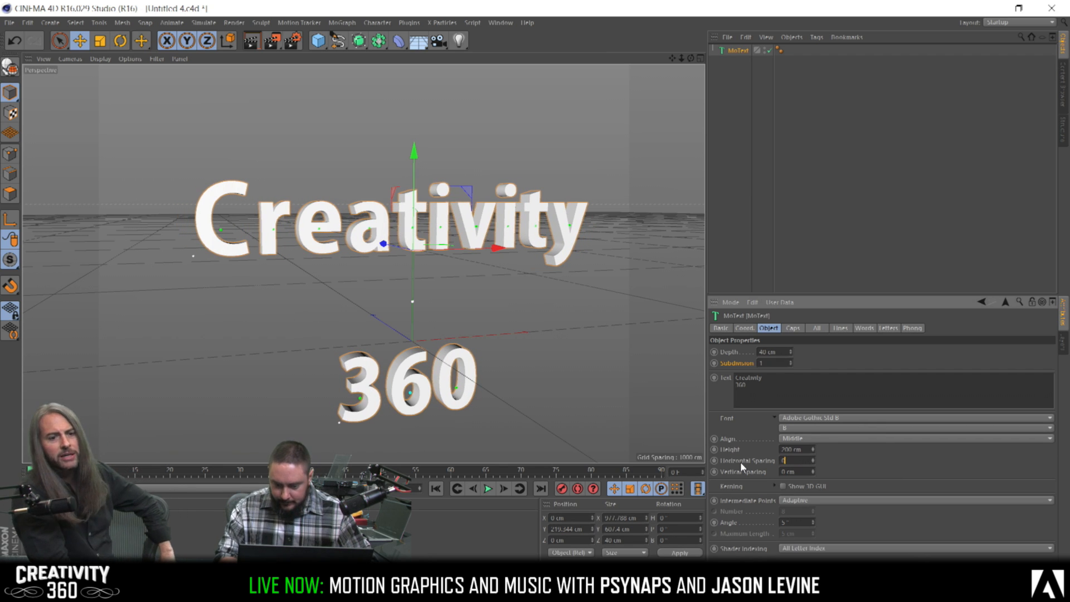
pyautogui.press('Return')
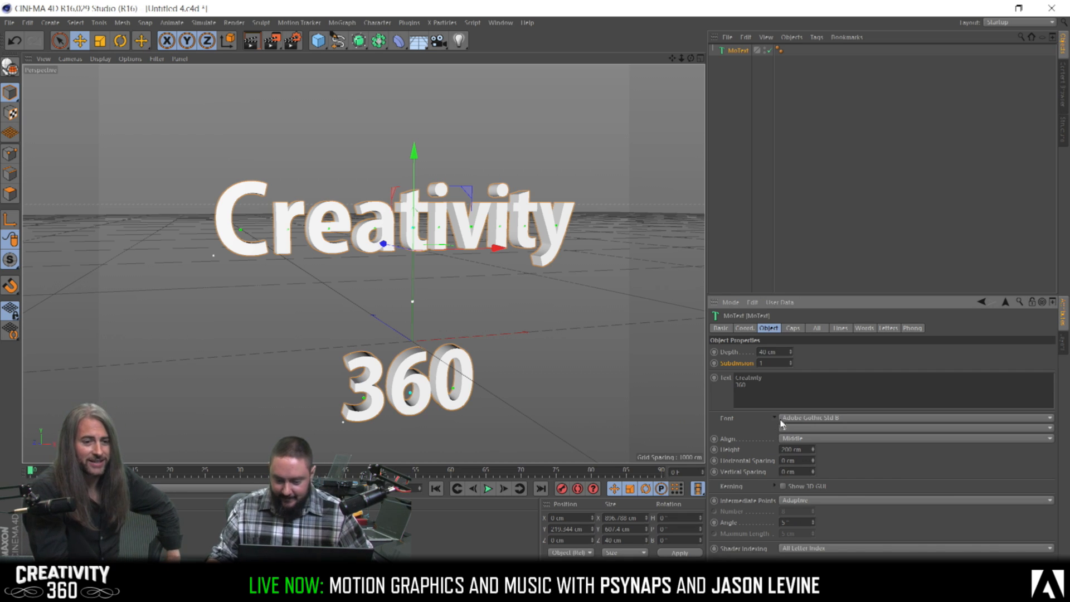
# Try the Burning Wrath font on the MoText object
pyautogui.click(805, 419)
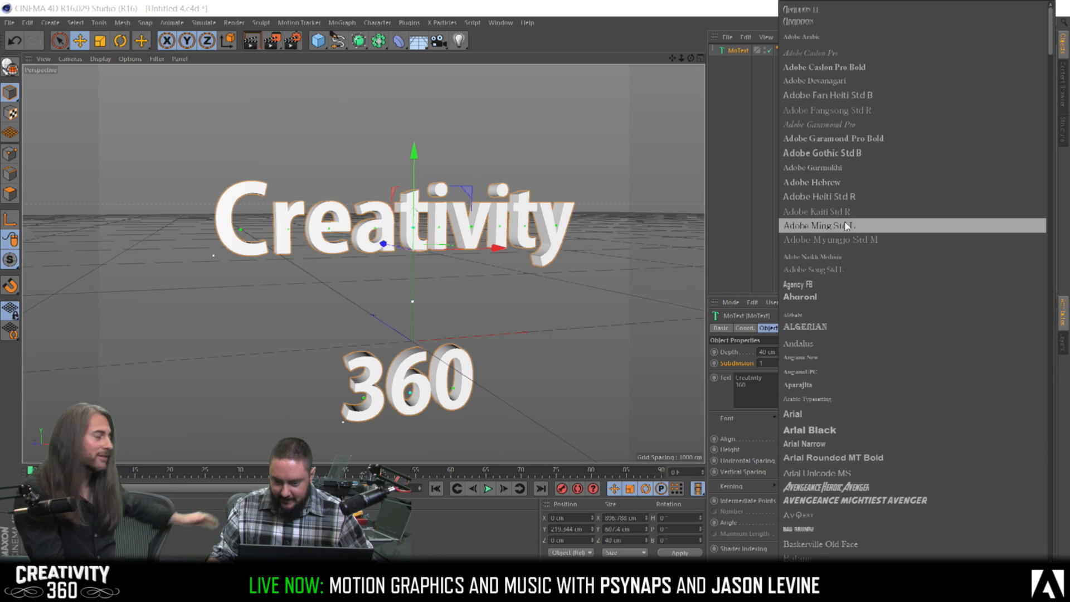
pyautogui.click(845, 154)
pyautogui.click(847, 416)
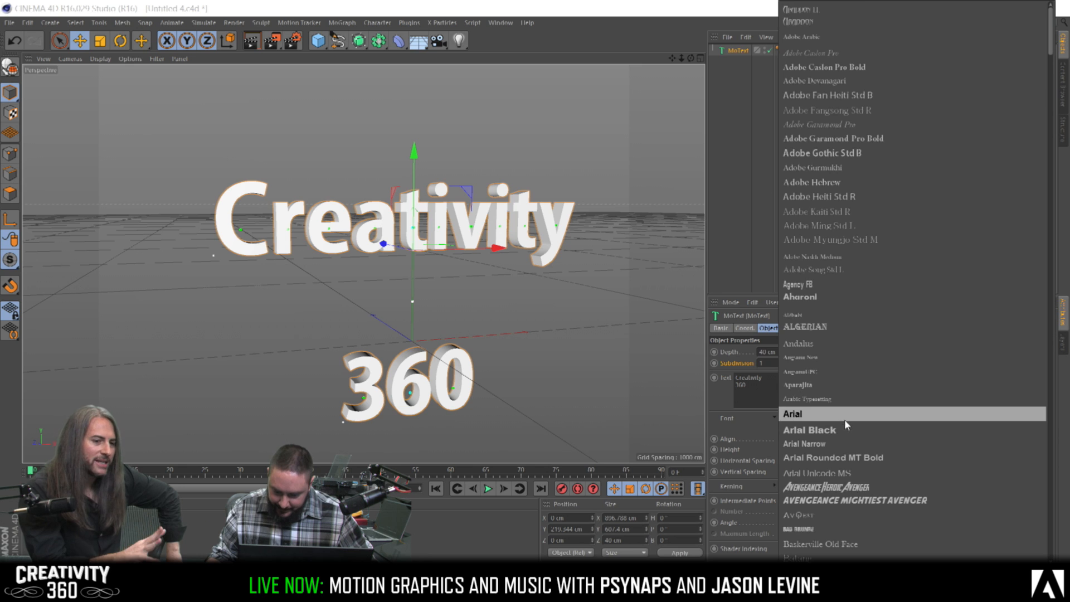
pyautogui.scroll(-3, 844, 419)
pyautogui.scroll(-8, 844, 419)
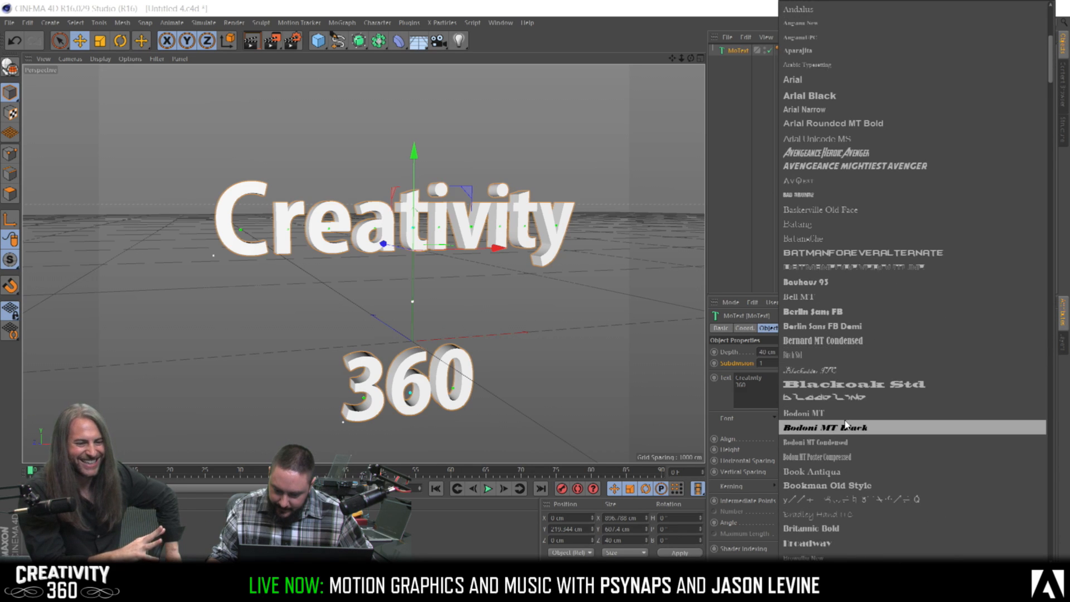
pyautogui.scroll(-2, 845, 423)
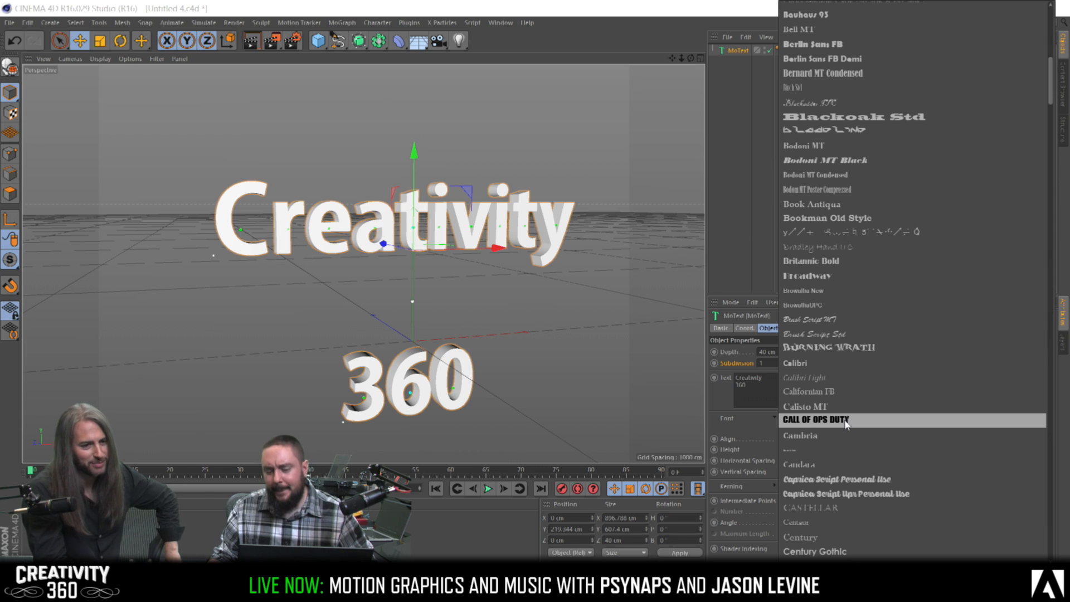
pyautogui.click(857, 347)
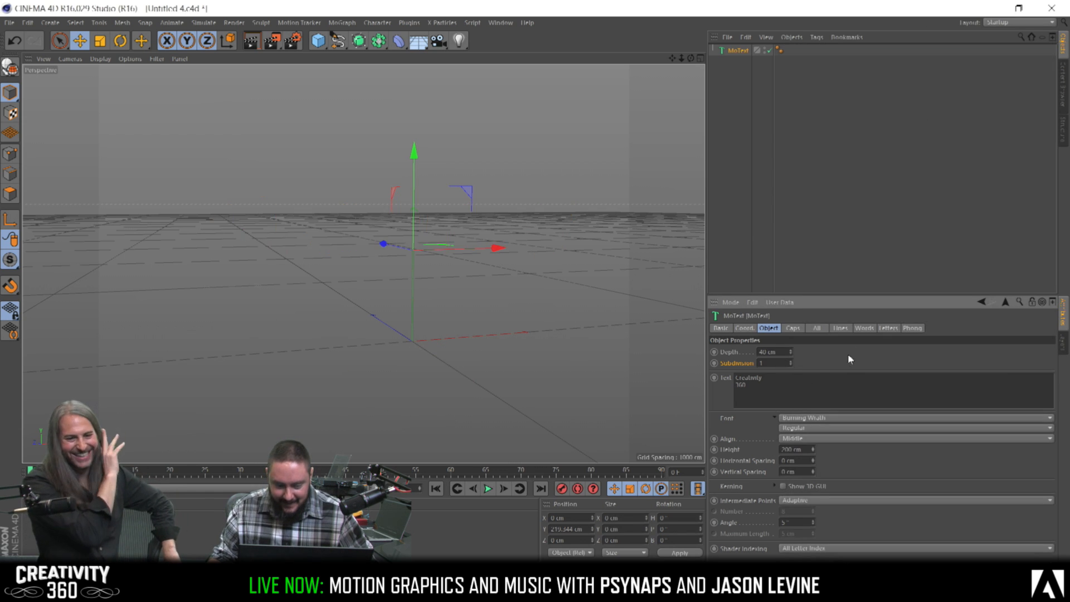
# Try the BatmanForeverAlternate and Avengeance Mightiest Avenger fonts on the text object
pyautogui.click(817, 418)
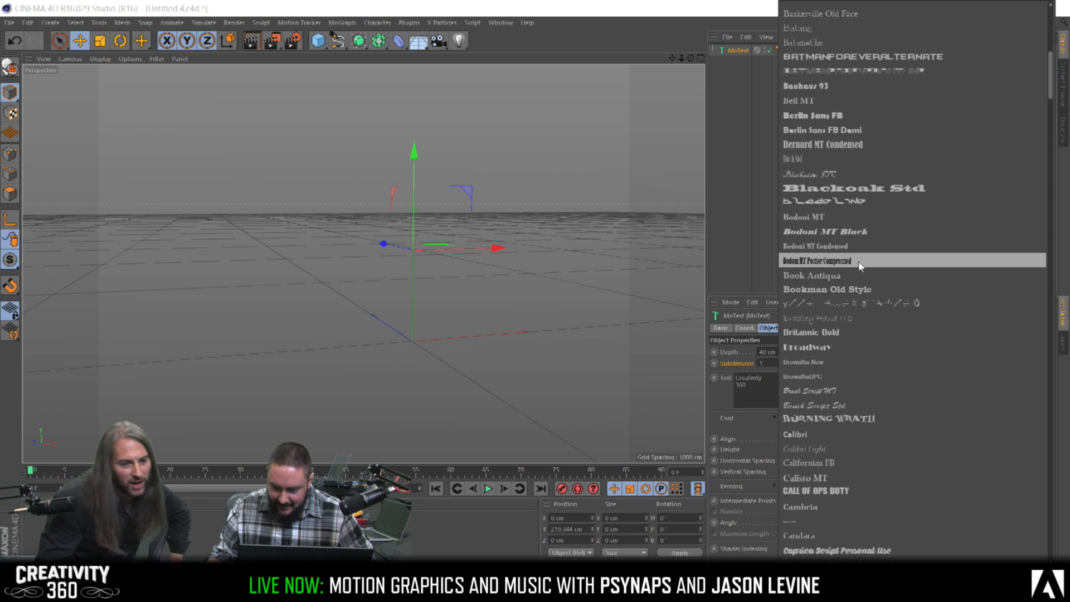
pyautogui.click(828, 56)
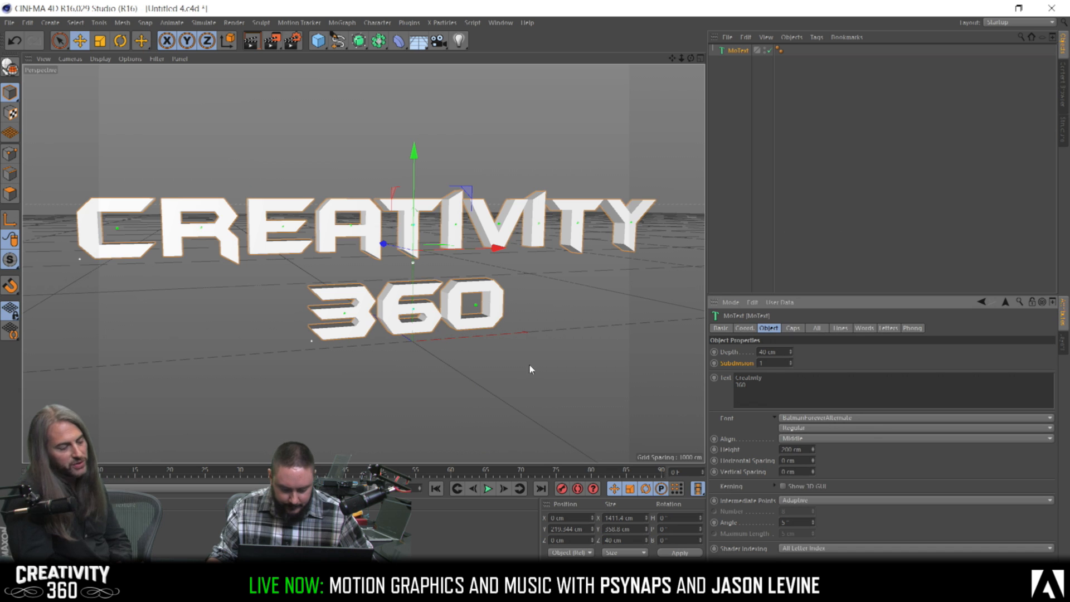
pyautogui.keyDown('alt'); pyautogui.moveTo(530, 315); pyautogui.dragTo(487, 293); pyautogui.keyUp('alt')
pyautogui.scroll(-4, 482, 287)
pyautogui.scroll(2, 482, 287)
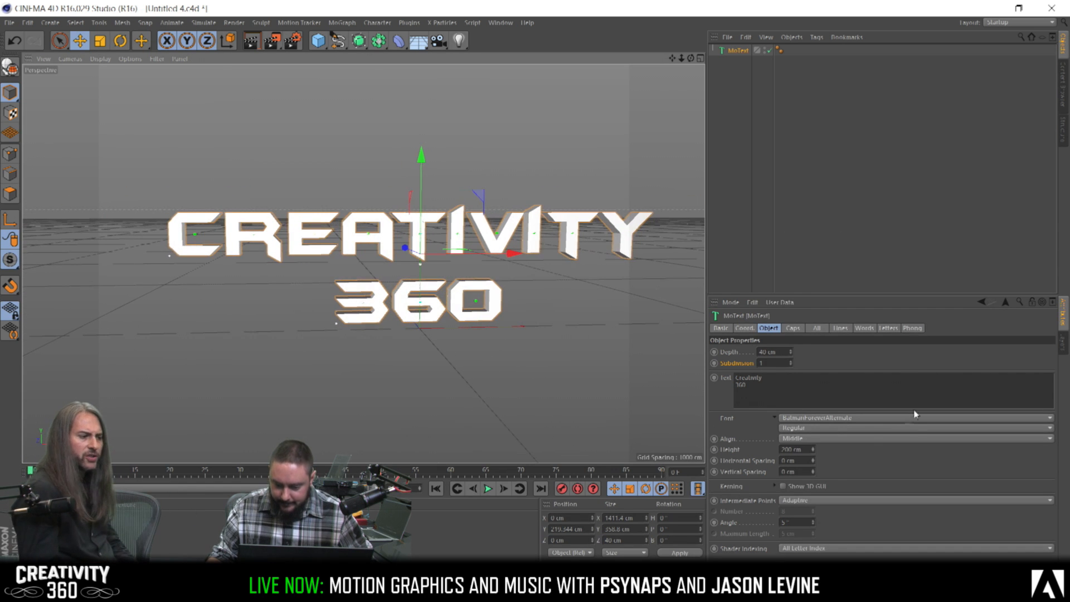
pyautogui.click(914, 417)
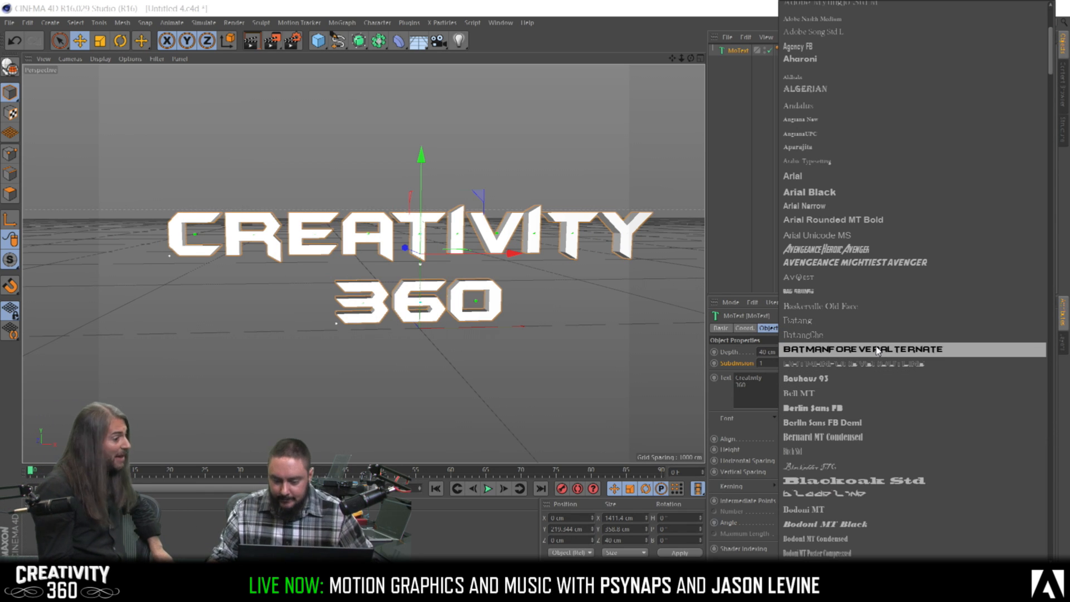
pyautogui.click(844, 263)
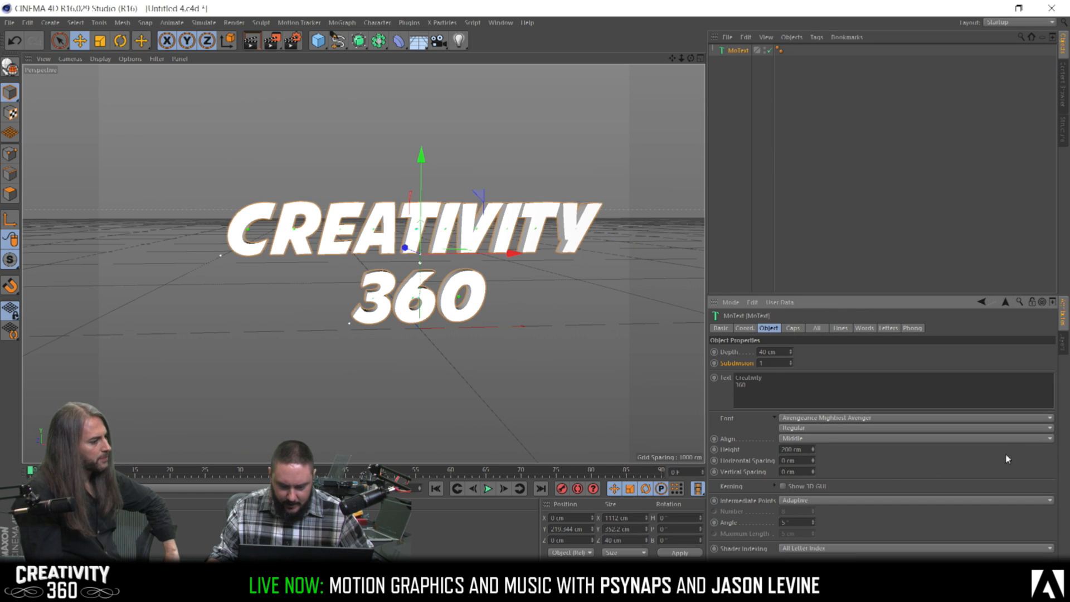
# Try the Demonized and Abaddon fonts on the text object
pyautogui.click(886, 417)
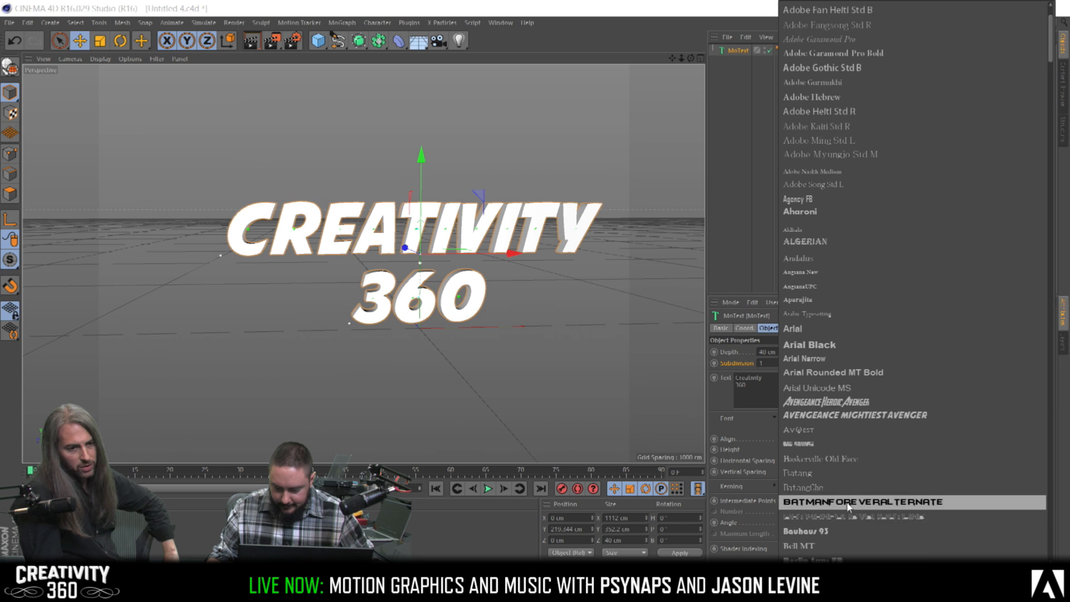
pyautogui.scroll(-5, 844, 513)
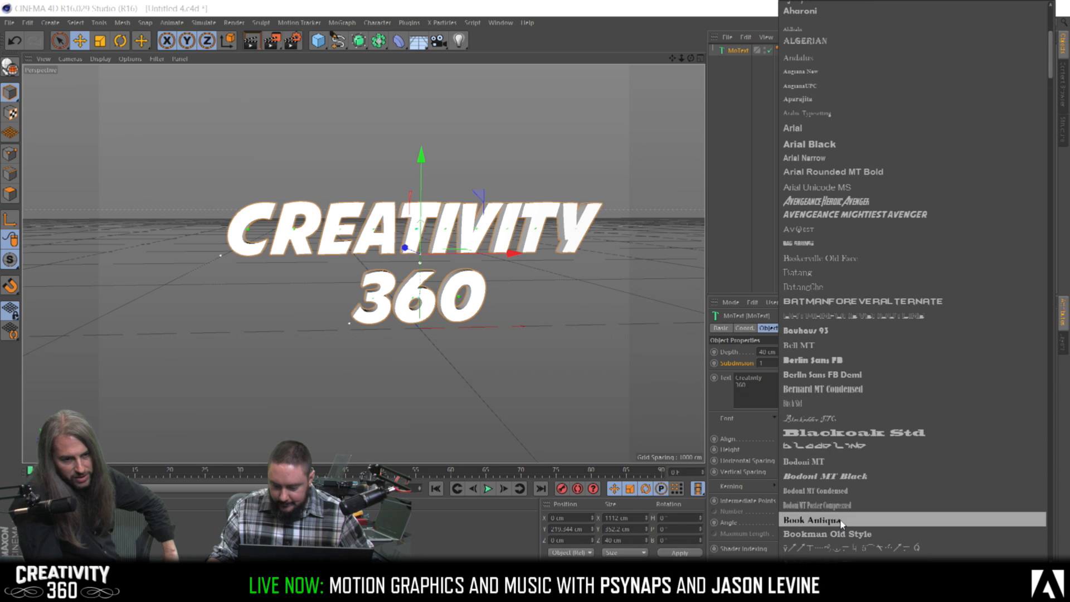
pyautogui.scroll(-8, 841, 518)
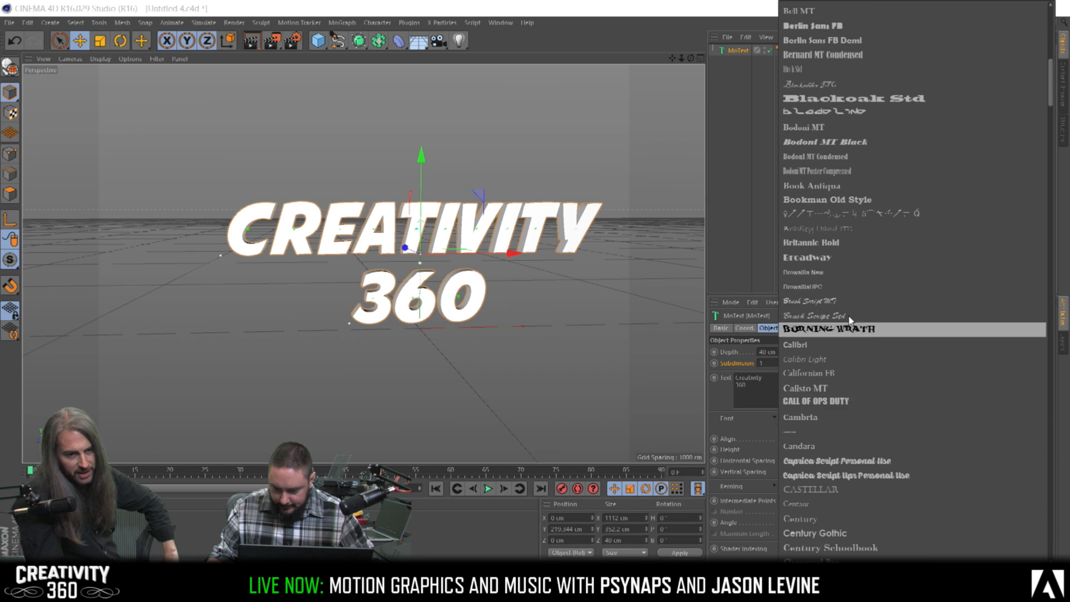
pyautogui.scroll(-10, 845, 337)
pyautogui.scroll(-4, 843, 347)
pyautogui.click(844, 255)
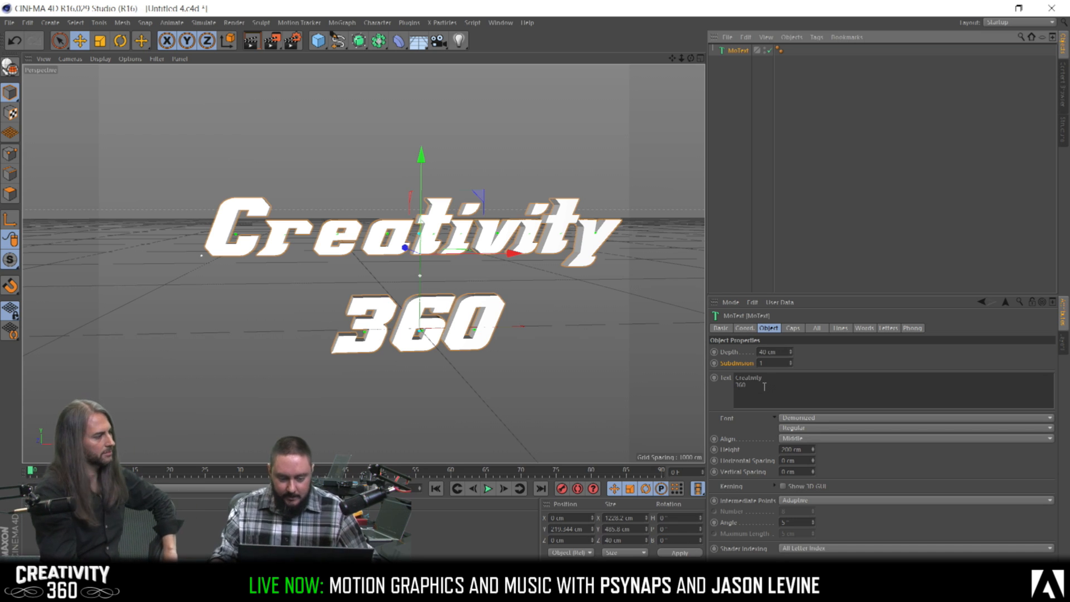
pyautogui.click(808, 417)
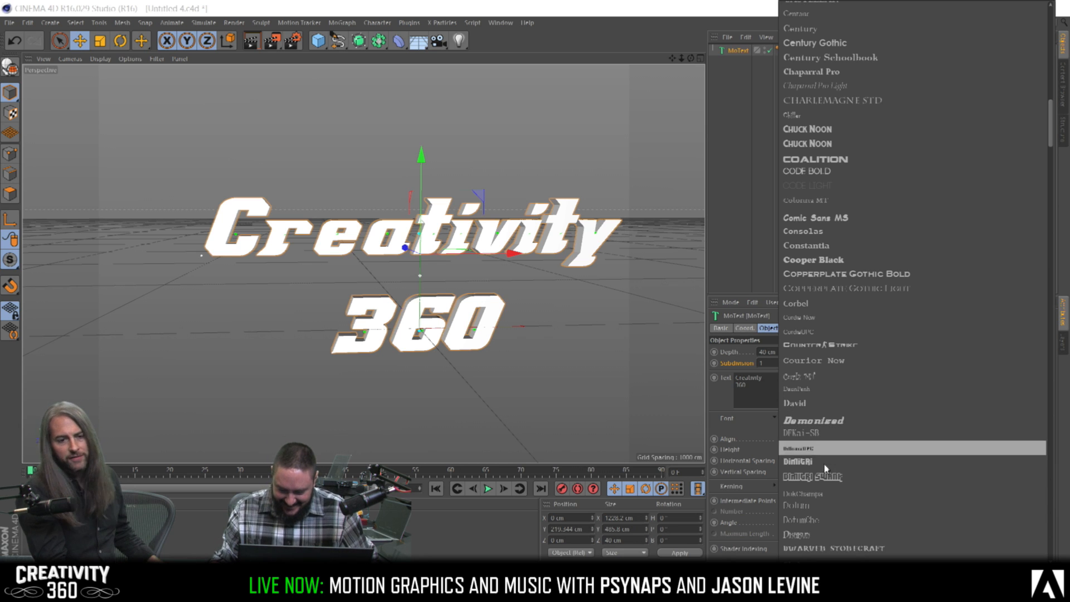
pyautogui.click(830, 538)
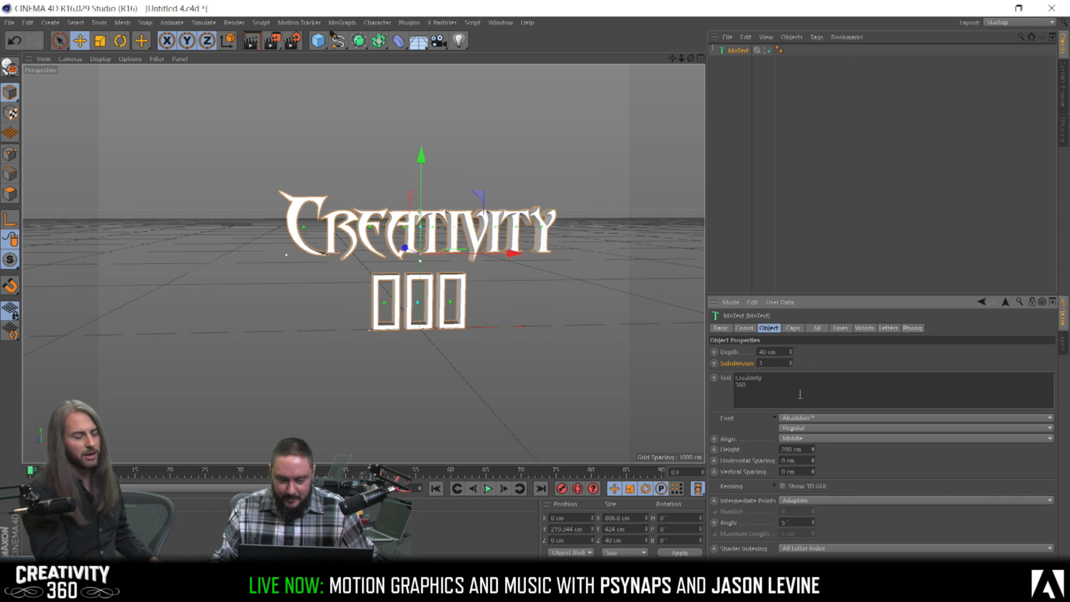
# Try the Counter-Strike font on the "Creativity 360" text
pyautogui.click(823, 417)
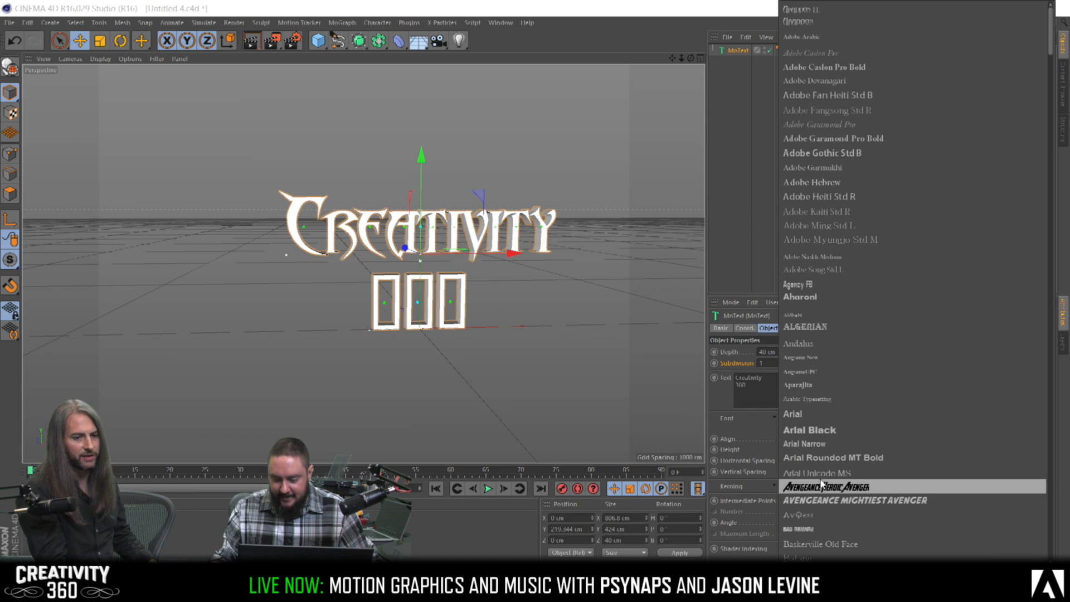
pyautogui.scroll(-10, 818, 502)
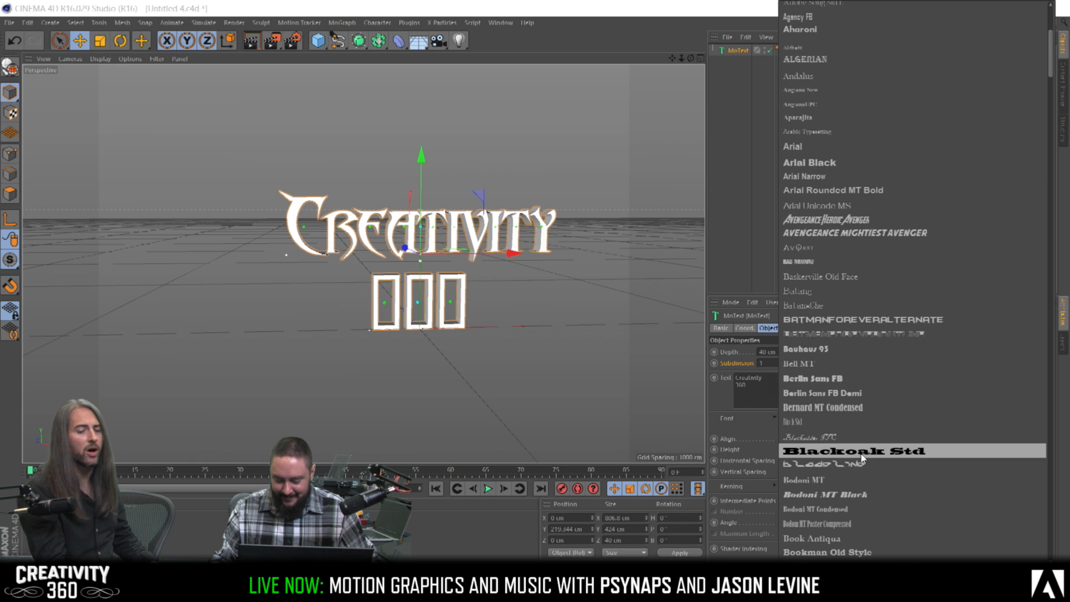
pyautogui.scroll(-3, 861, 454)
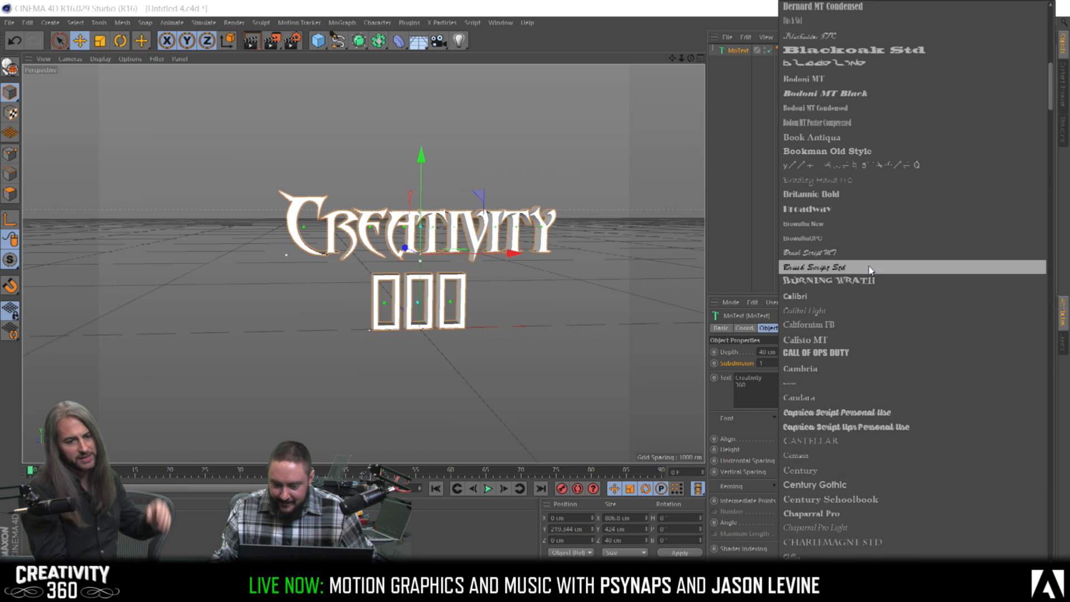
pyautogui.scroll(-6, 867, 345)
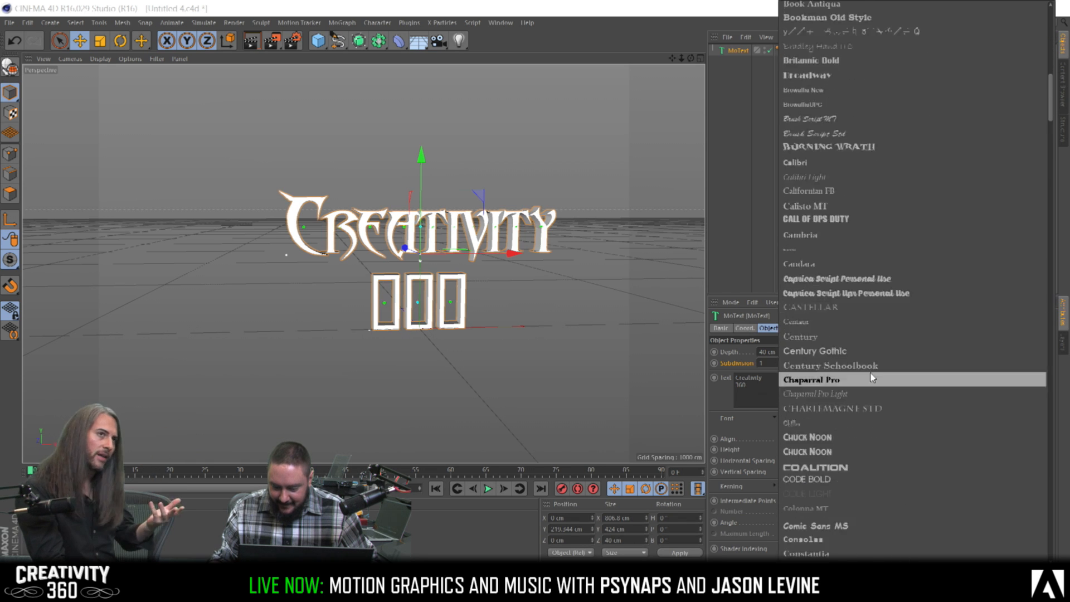
pyautogui.scroll(-5, 874, 340)
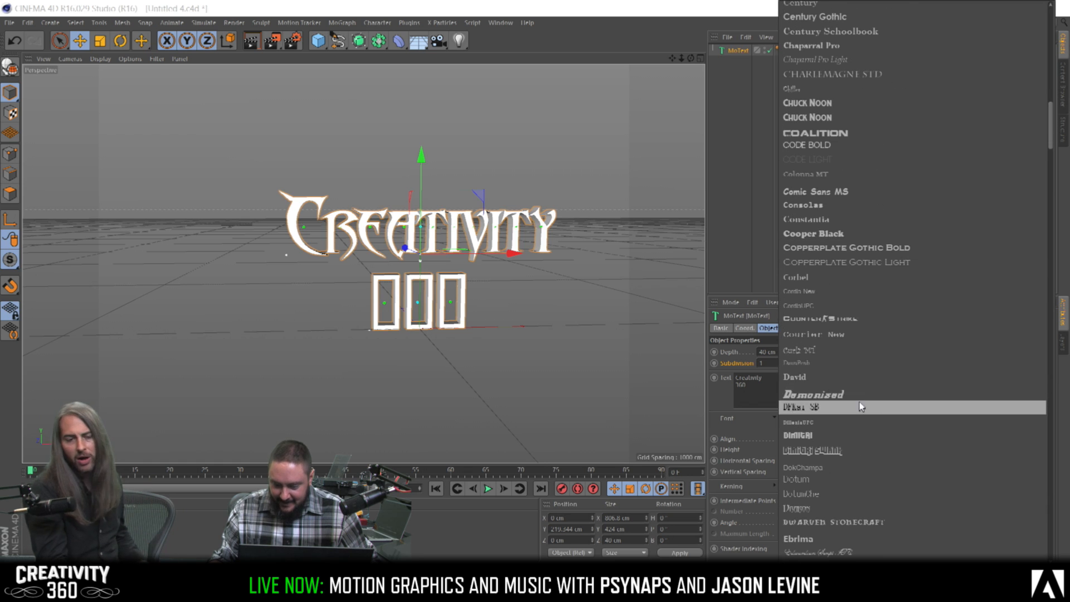
pyautogui.click(849, 323)
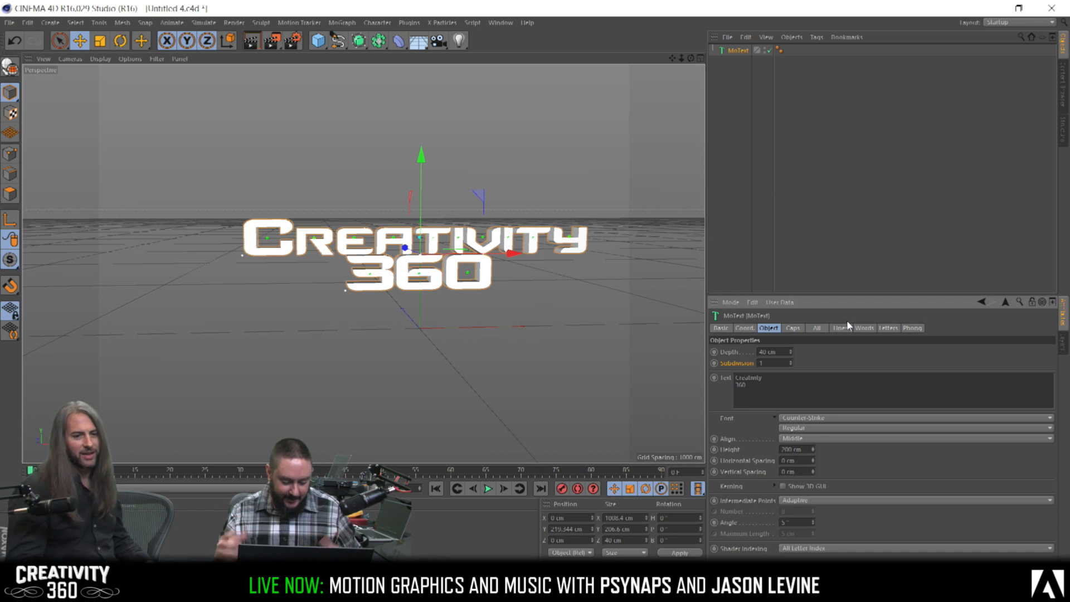
# Try the Franklin Gothic Demi Cond and Franklin Gothic Heavy fonts on the text object
pyautogui.click(863, 421)
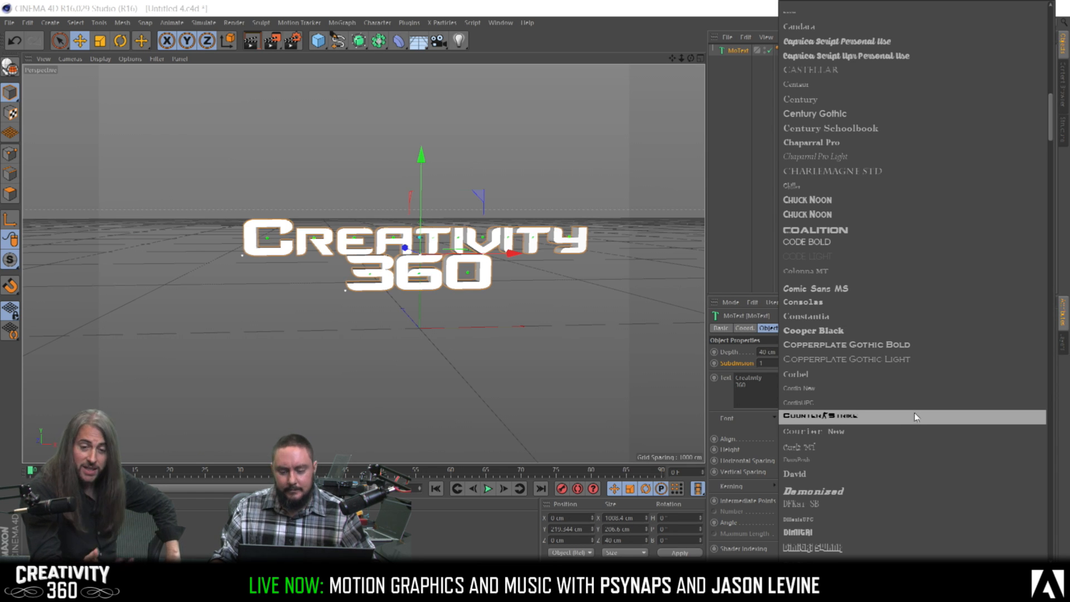
pyautogui.scroll(-3, 890, 448)
pyautogui.scroll(-6, 891, 450)
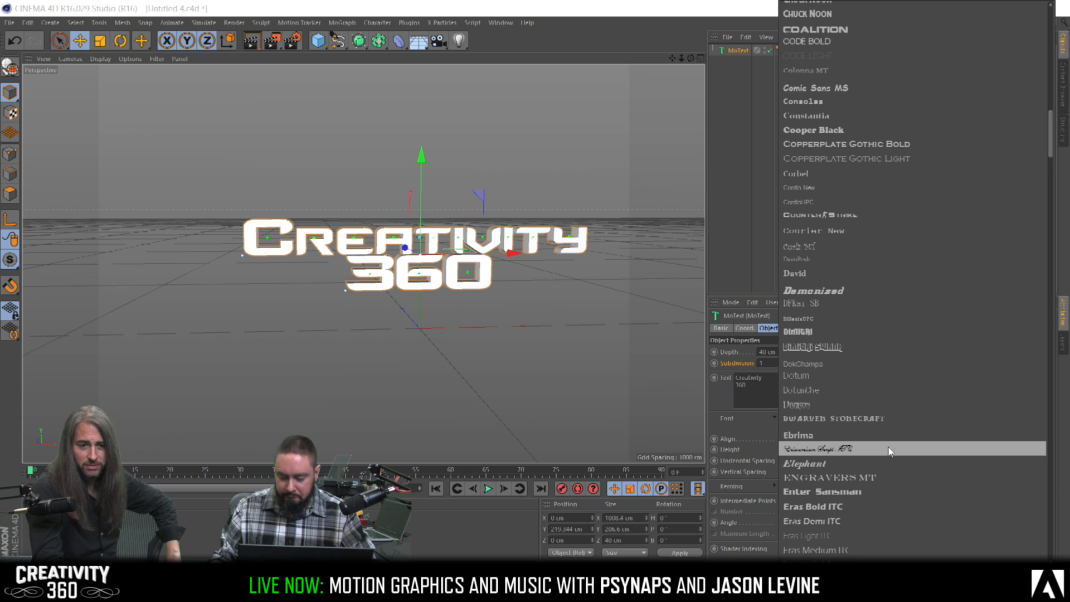
pyautogui.scroll(-5, 886, 446)
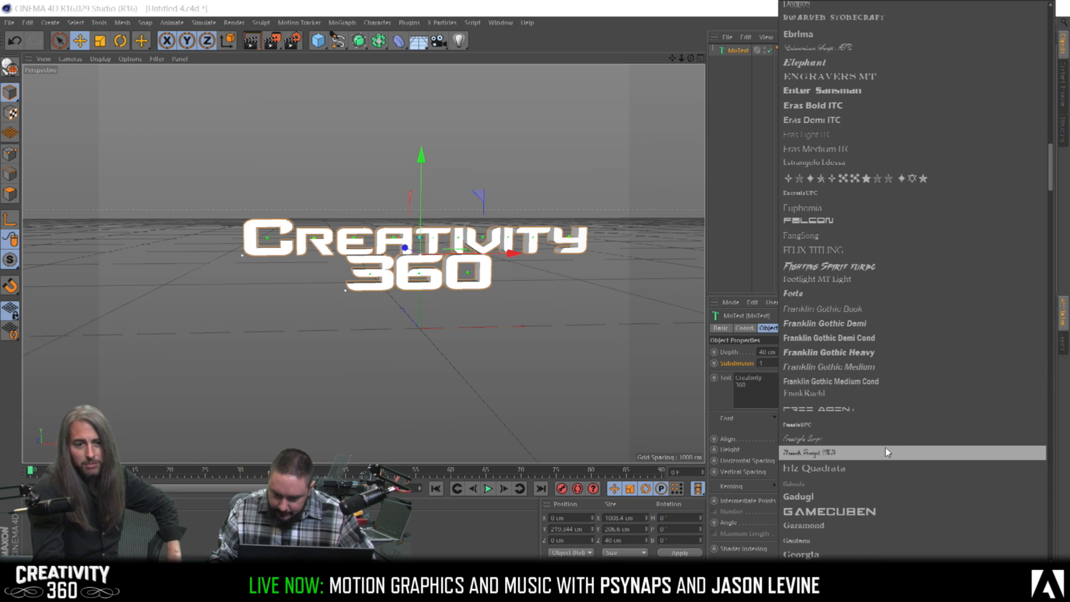
pyautogui.click(868, 337)
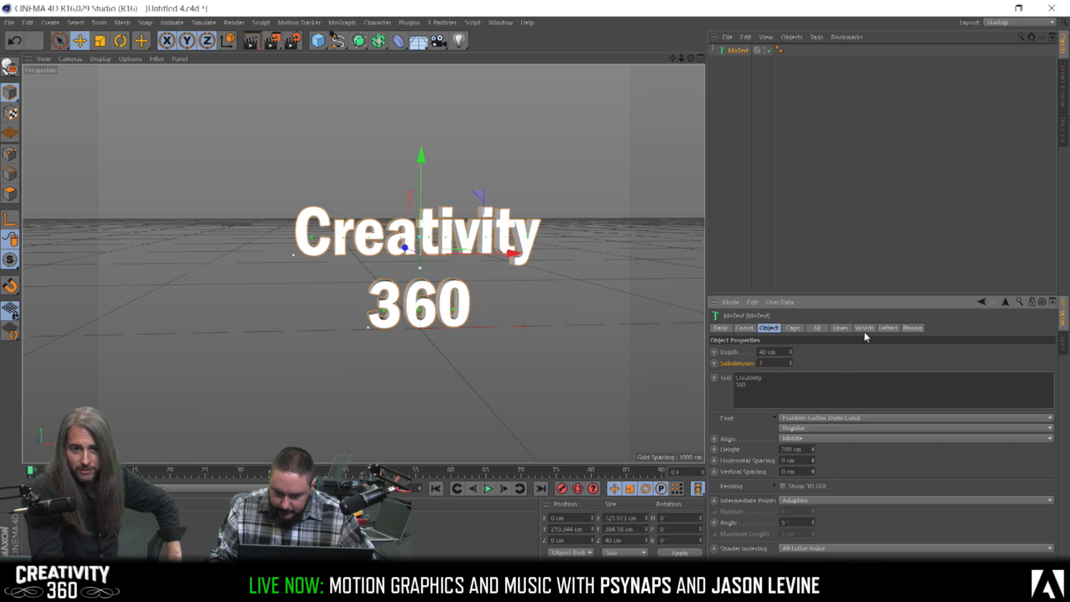
pyautogui.click(829, 419)
pyautogui.click(821, 432)
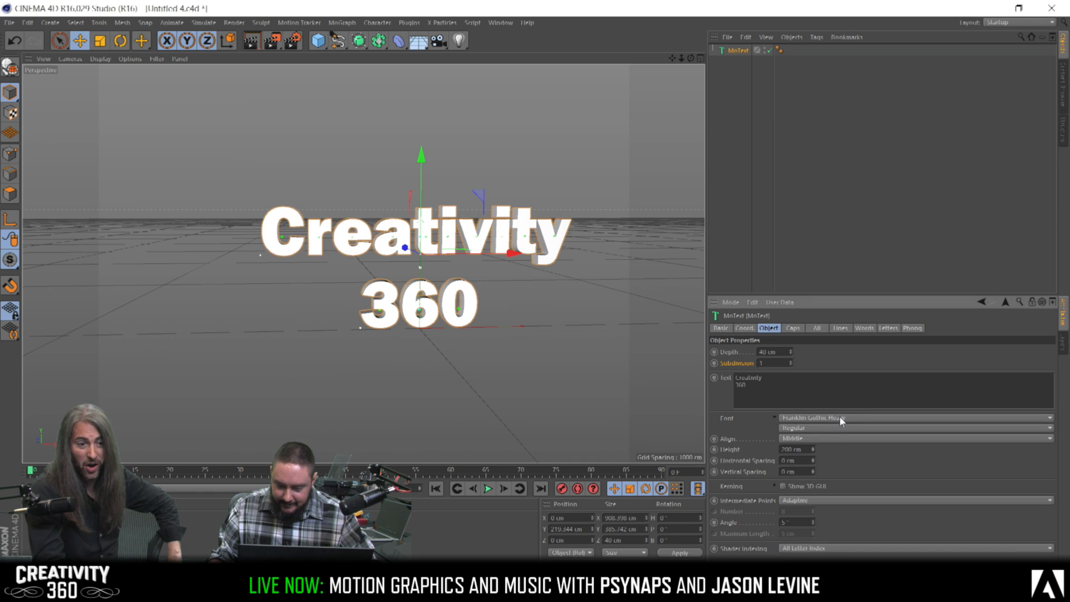
# Change the font of the MoText object to Horst Roman Gothic
pyautogui.click(840, 419)
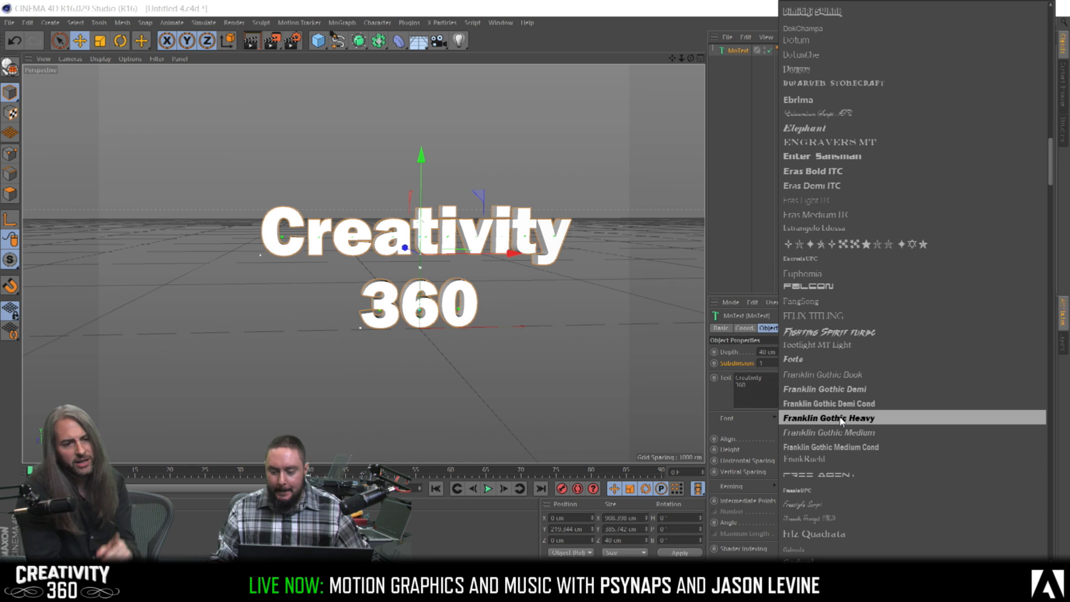
pyautogui.scroll(-4, 840, 421)
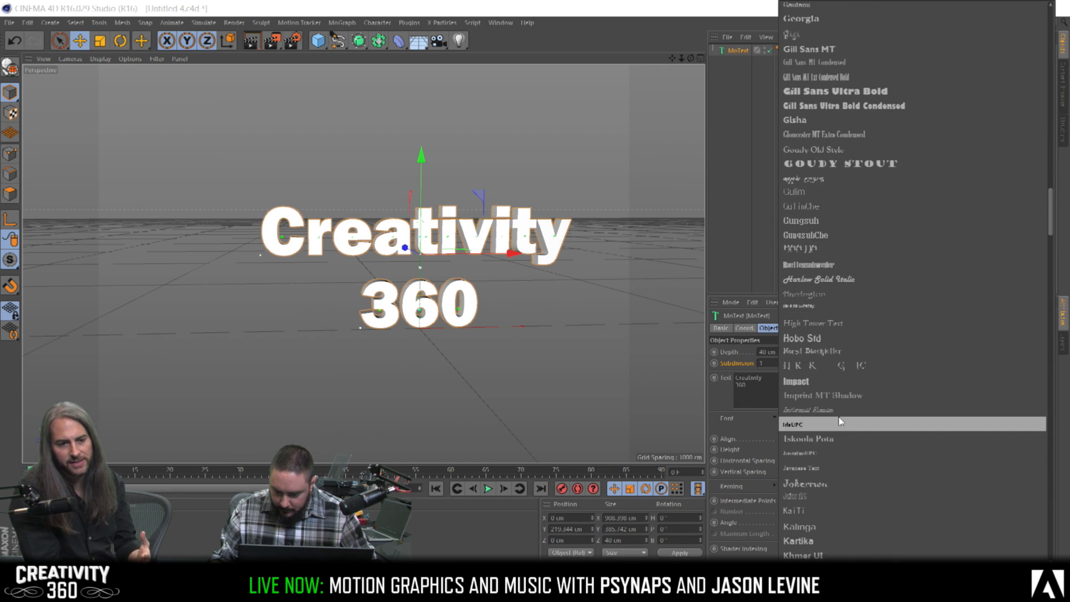
pyautogui.scroll(-4, 839, 418)
pyautogui.click(824, 236)
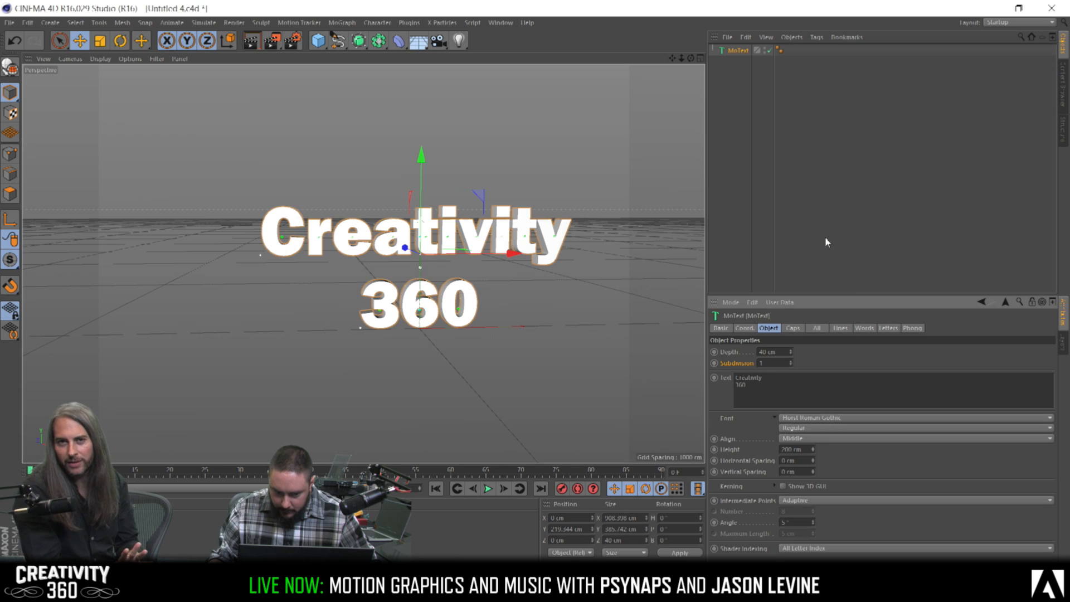
# Try the Leelawadee and Lithos Pro Regular fonts on the MoText object
pyautogui.click(808, 419)
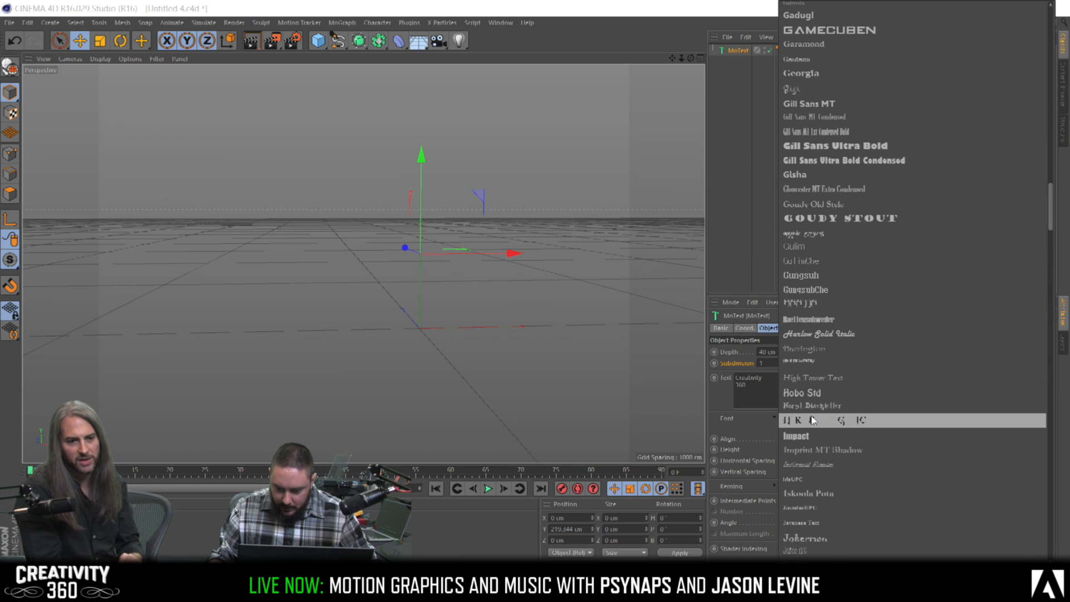
pyautogui.scroll(-4, 810, 421)
pyautogui.scroll(-2, 812, 419)
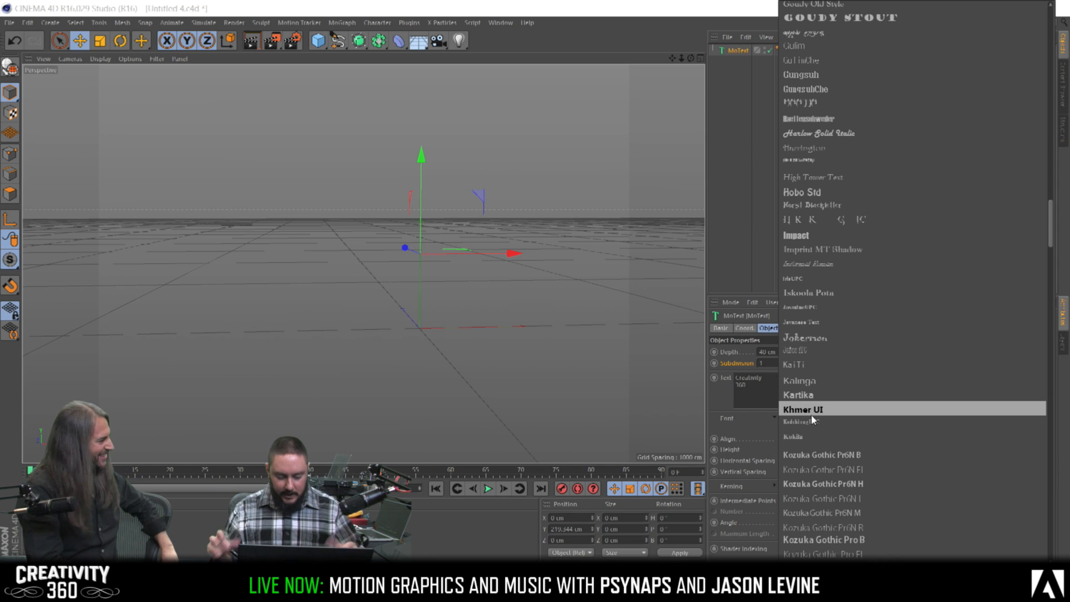
pyautogui.scroll(-4, 812, 416)
pyautogui.scroll(-12, 814, 417)
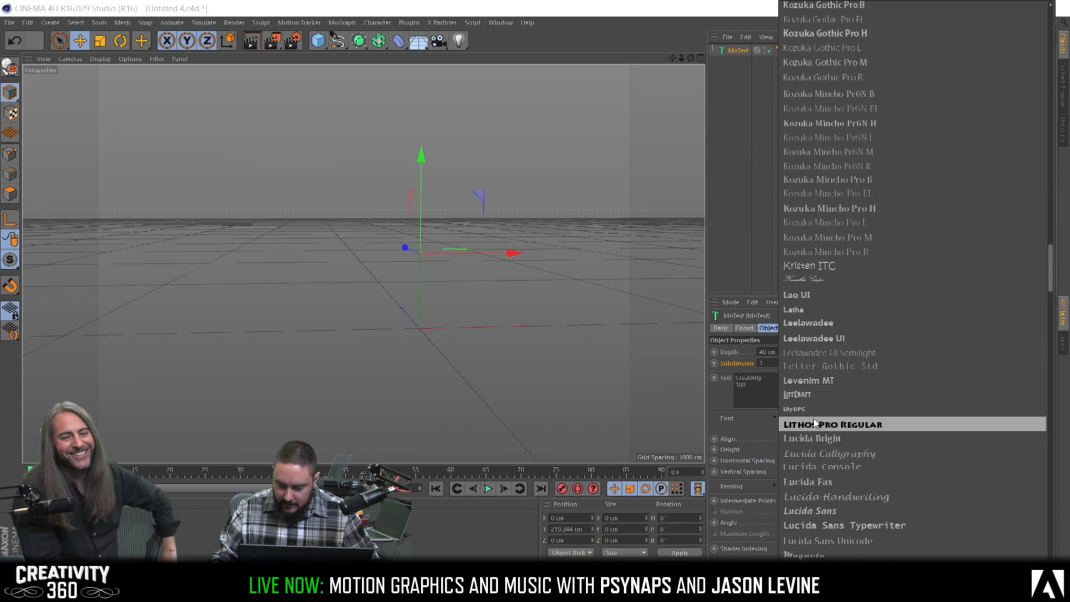
pyautogui.click(834, 325)
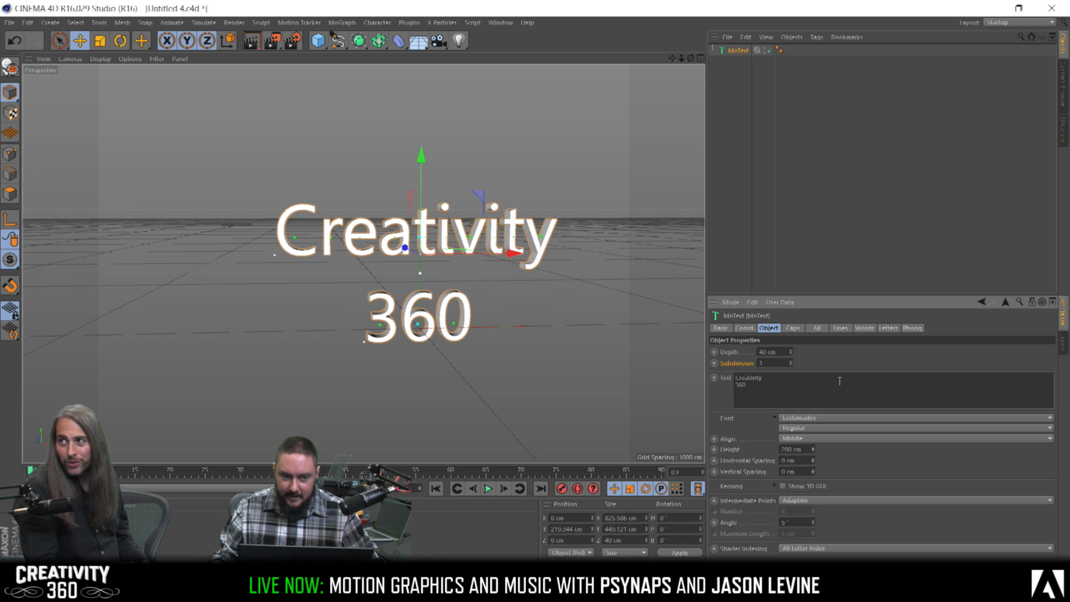
pyautogui.click(850, 419)
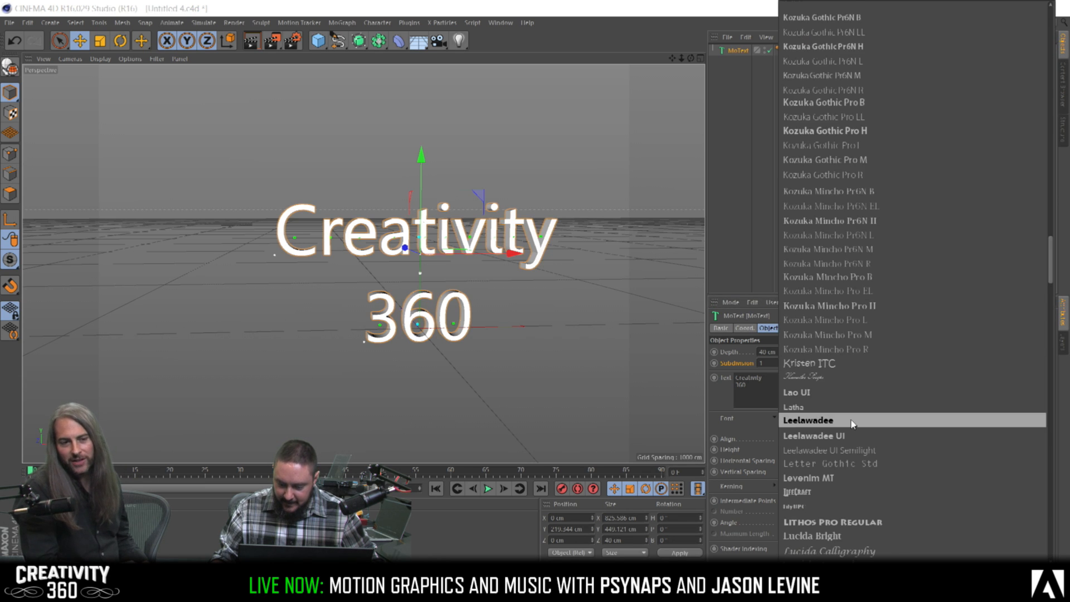
pyautogui.scroll(-4, 852, 424)
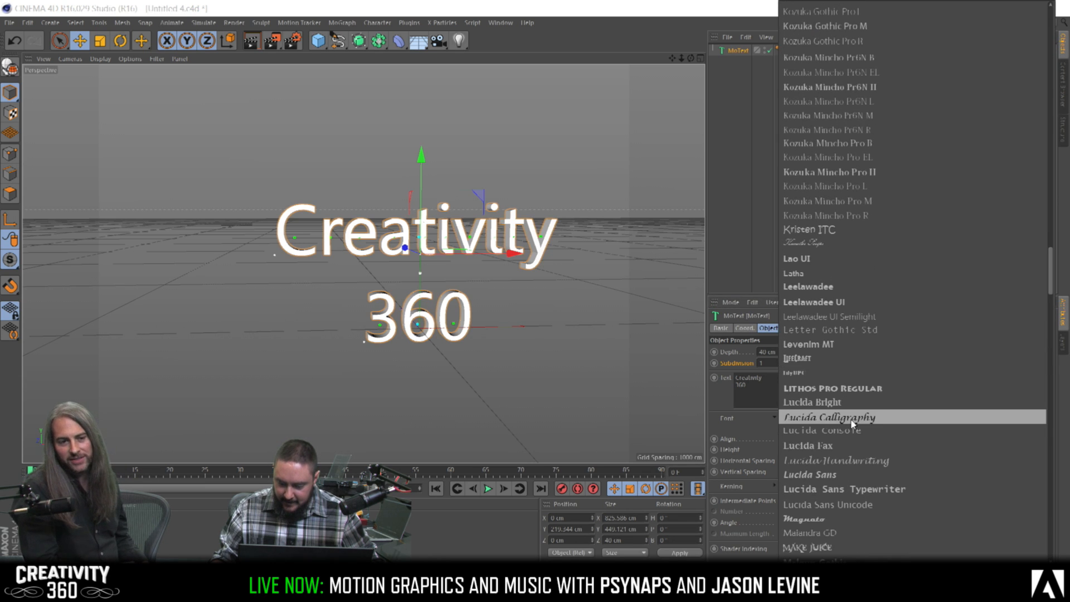
pyautogui.click(842, 388)
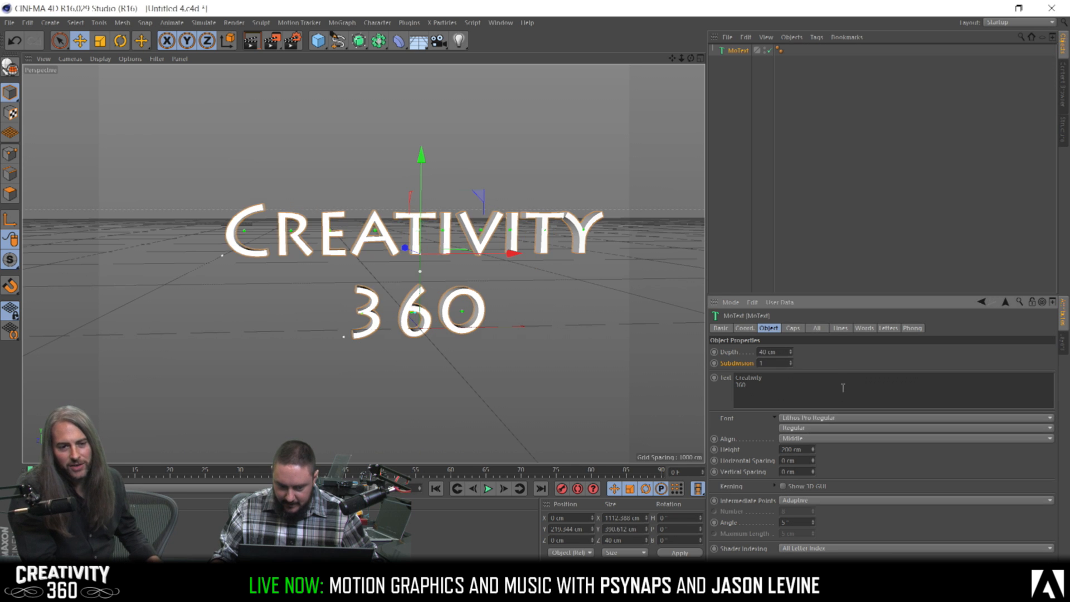
# Try the Minecrafter 3 and Mobitale Original fonts on the MoText object
pyautogui.click(826, 419)
pyautogui.scroll(-15, 829, 415)
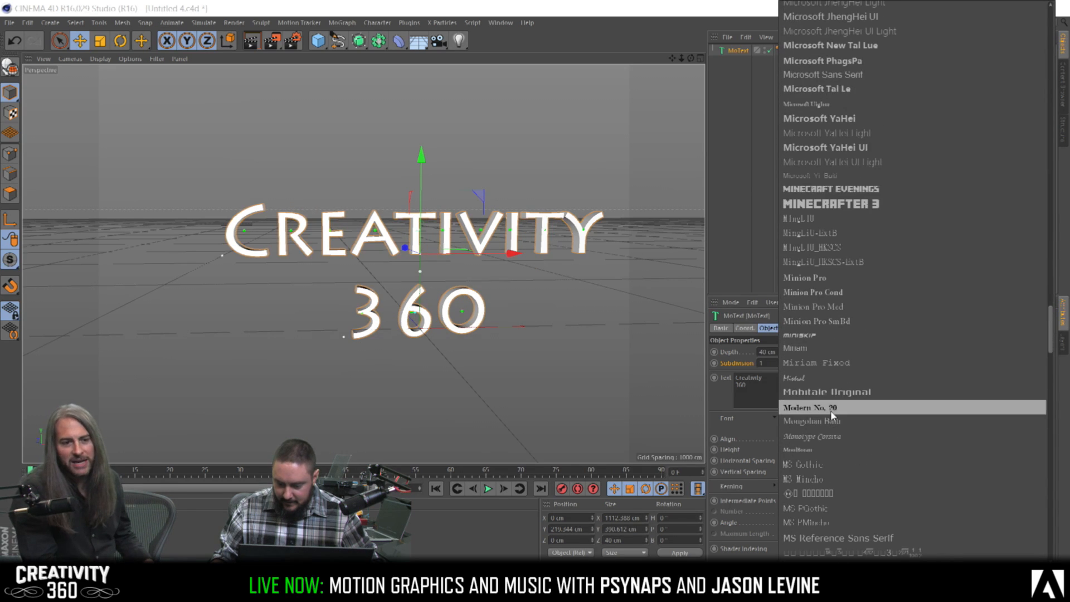
pyautogui.click(833, 203)
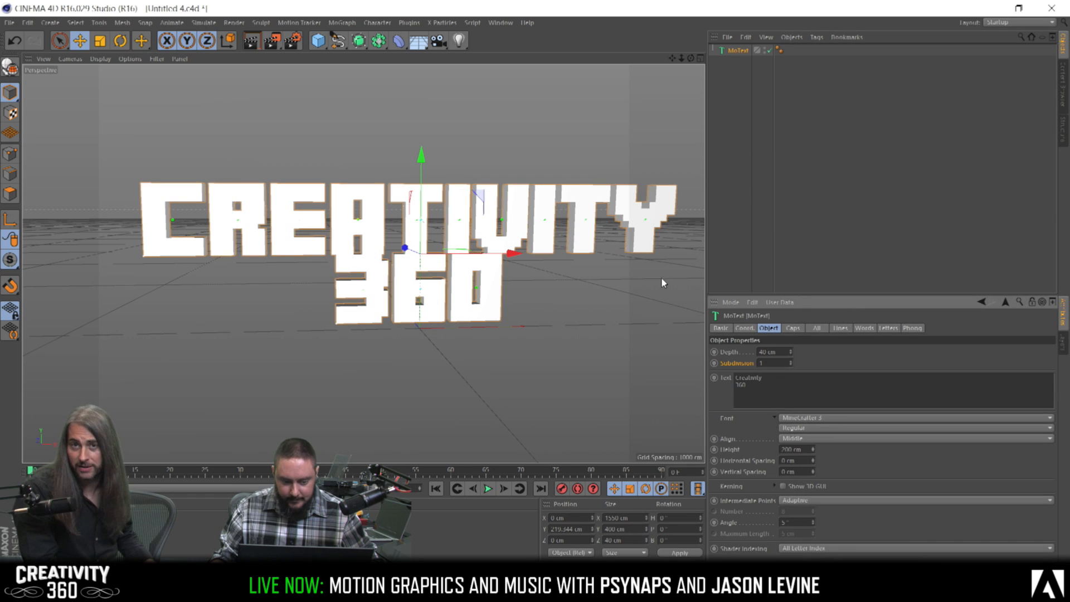
pyautogui.click(815, 416)
pyautogui.scroll(-5, 814, 414)
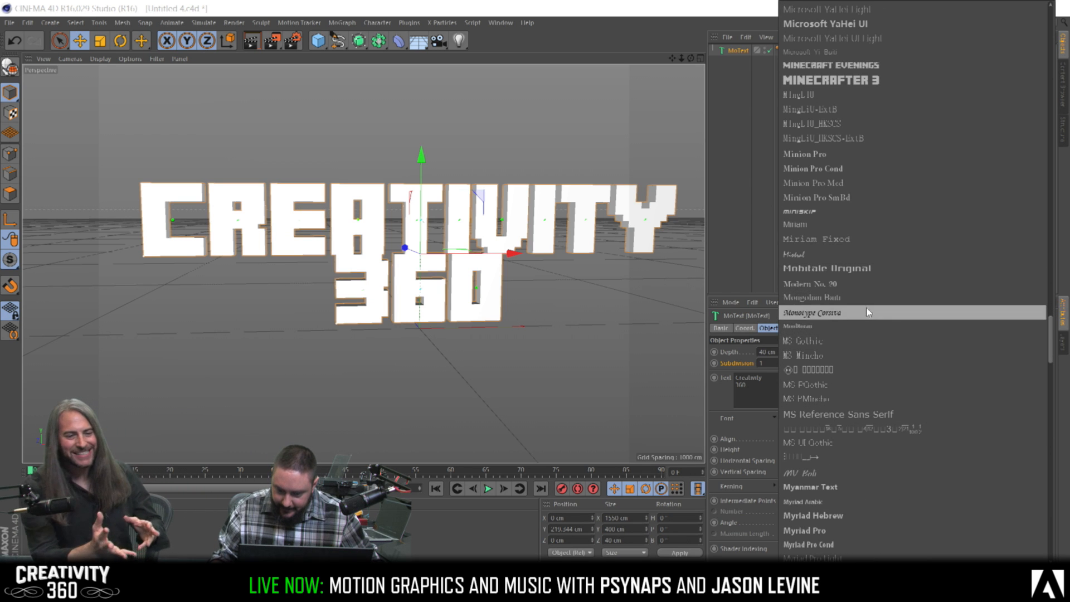
pyautogui.click(865, 270)
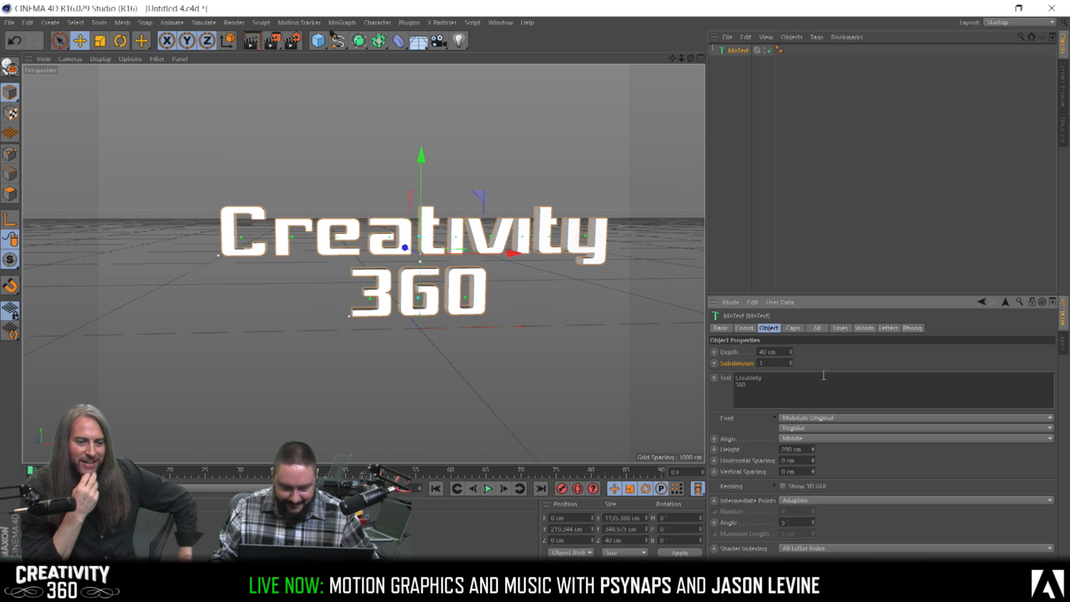
# Try the Optic font on the "Creativity 360" text
pyautogui.click(821, 419)
pyautogui.scroll(-15, 833, 373)
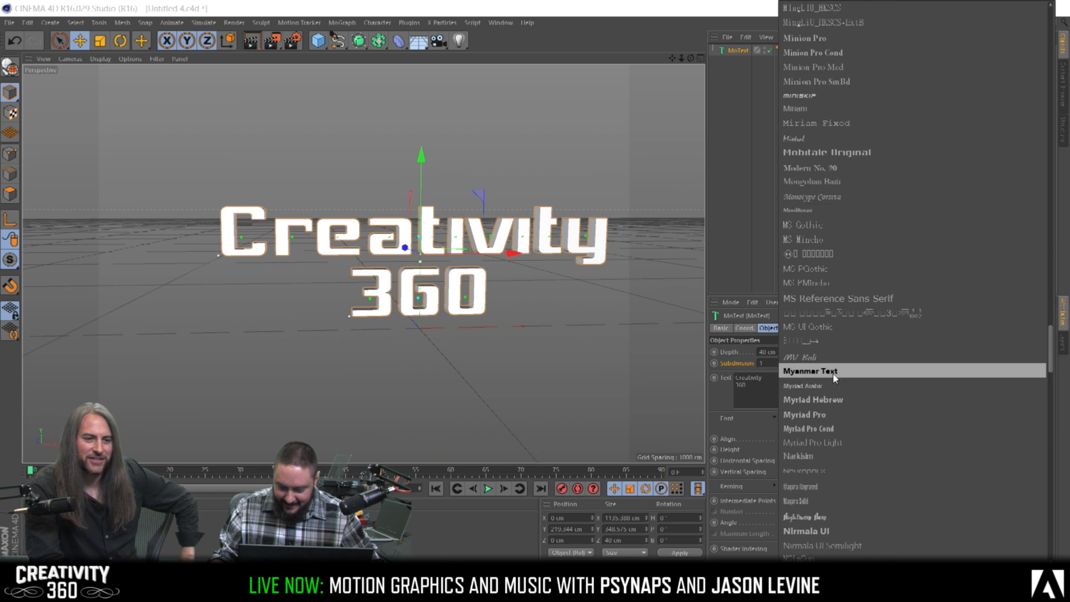
pyautogui.click(835, 436)
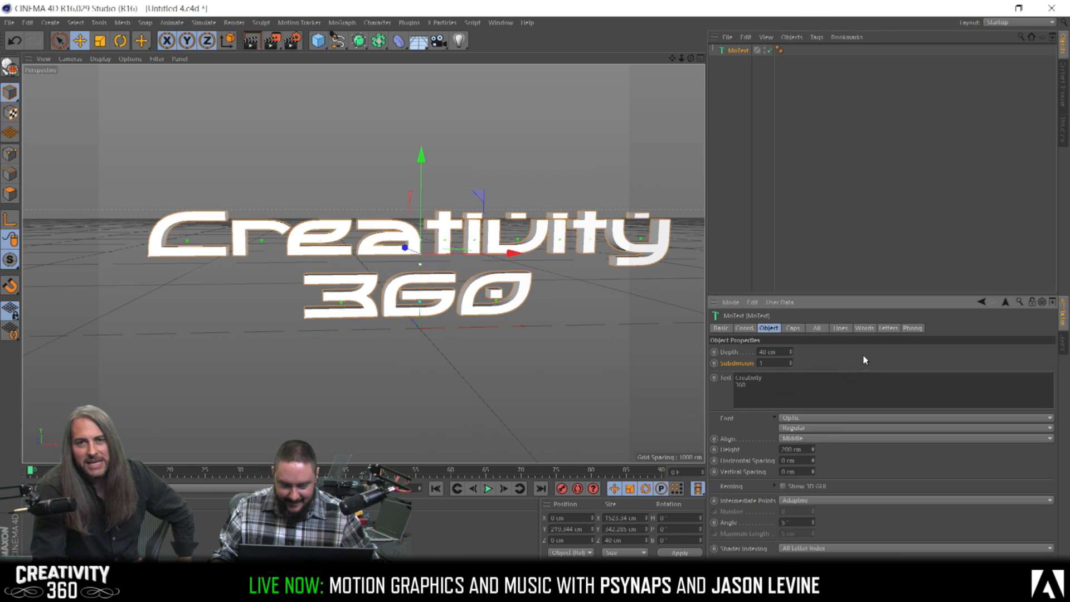
# Examine the extruded "Creativity 360" letters up close and from several angles
pyautogui.keyDown('alt'); pyautogui.moveTo(455, 242); pyautogui.dragTo(446, 252); pyautogui.keyUp('alt')
pyautogui.keyDown('alt'); pyautogui.moveTo(455, 242); pyautogui.dragTo(602, 226, button='right'); pyautogui.keyUp('alt')
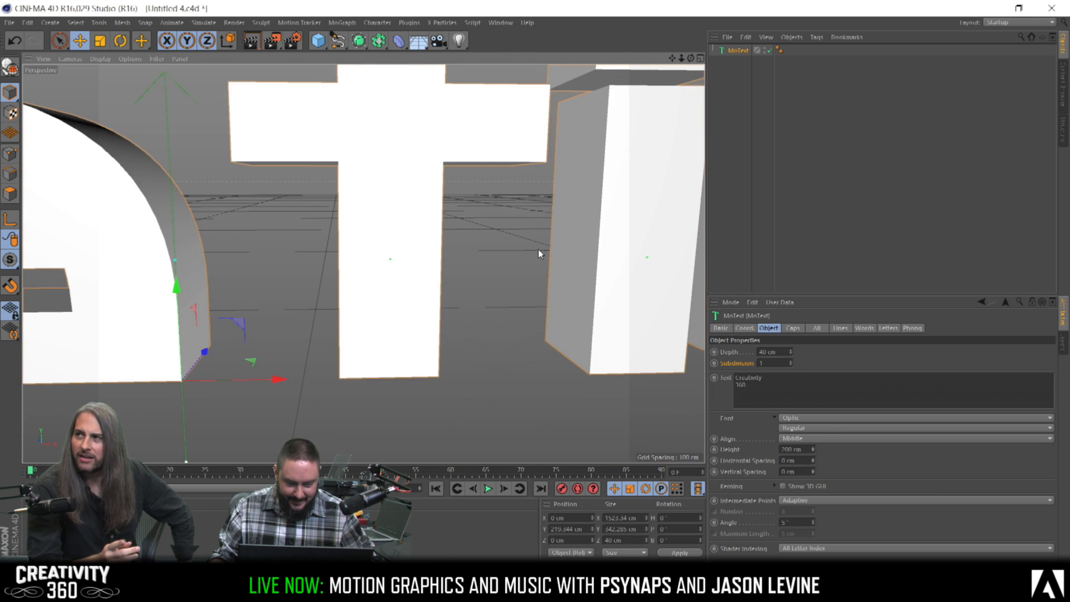
pyautogui.keyDown('alt'); pyautogui.moveTo(538, 250); pyautogui.dragTo(576, 255); pyautogui.keyUp('alt')
pyautogui.keyDown('alt'); pyautogui.moveTo(586, 261); pyautogui.dragTo(403, 296, button='right'); pyautogui.keyUp('alt')
pyautogui.keyDown('alt'); pyautogui.moveTo(640, 273); pyautogui.dragTo(607, 280); pyautogui.keyUp('alt')
pyautogui.keyDown('alt'); pyautogui.moveTo(608, 280); pyautogui.dragTo(494, 283, button='middle'); pyautogui.keyUp('alt')
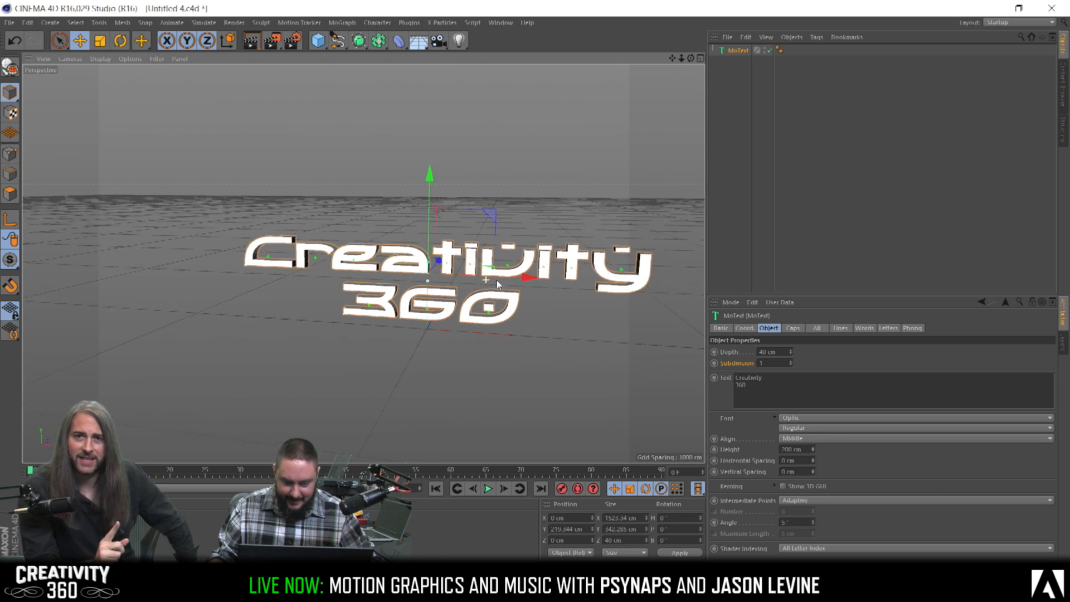
pyautogui.keyDown('alt'); pyautogui.moveTo(495, 284); pyautogui.dragTo(474, 273); pyautogui.keyUp('alt')
pyautogui.keyDown('alt'); pyautogui.moveTo(431, 289); pyautogui.dragTo(466, 288, button='right'); pyautogui.keyUp('alt')
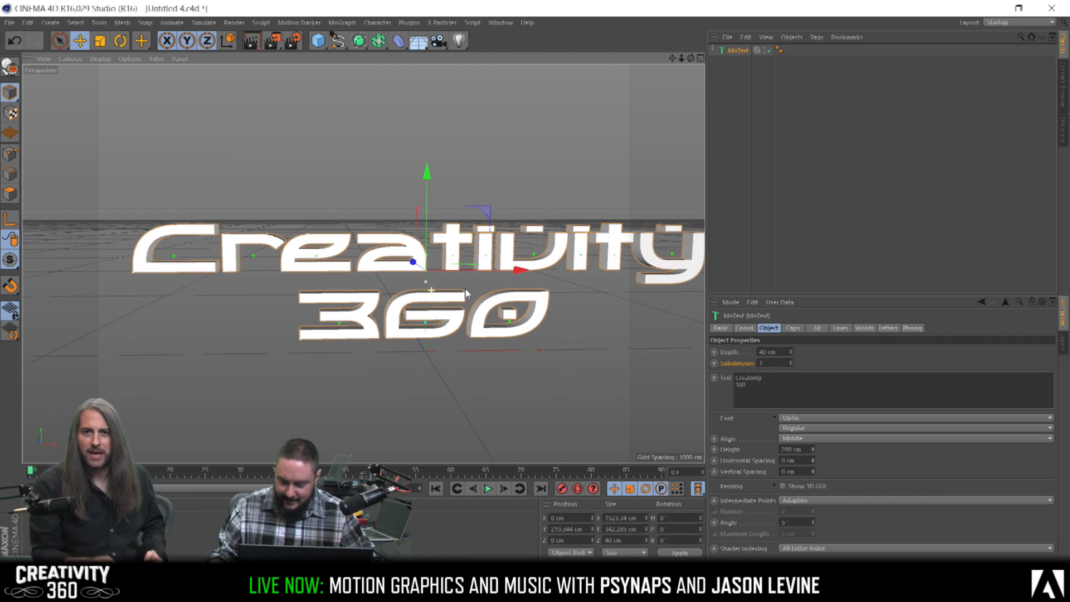
# Try the Planet X and Pricedown BL fonts on the MoText object
pyautogui.click(934, 420)
pyautogui.scroll(-3, 825, 440)
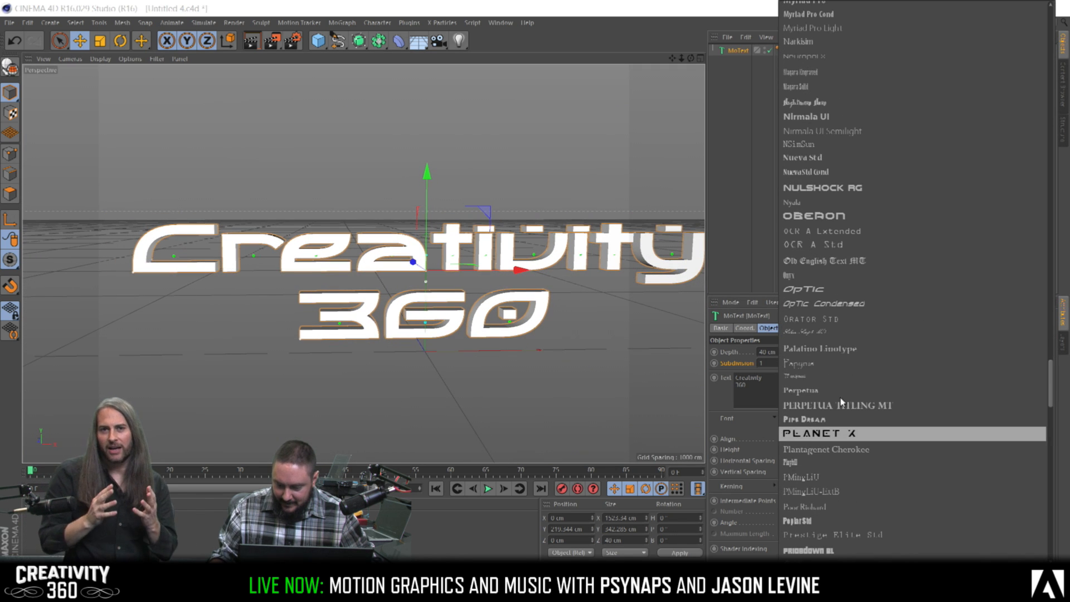
pyautogui.click(830, 433)
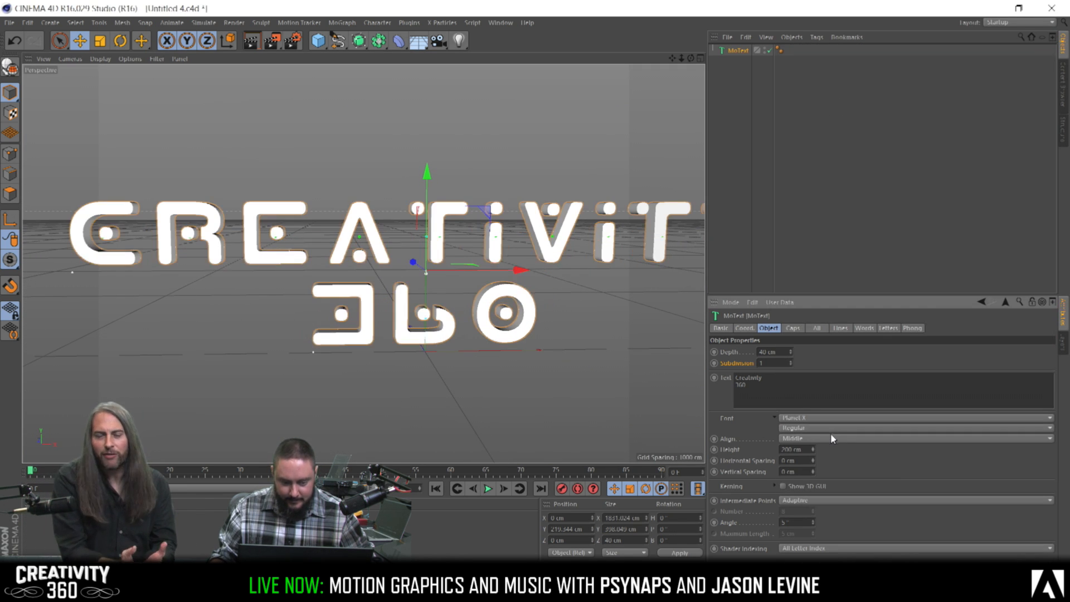
pyautogui.click(803, 419)
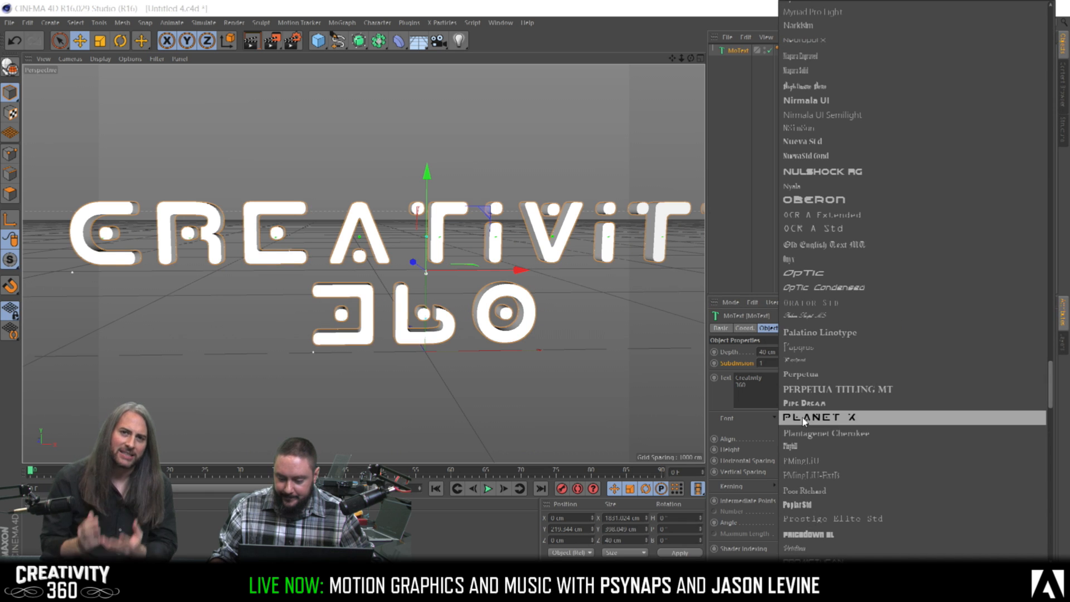
pyautogui.click(815, 535)
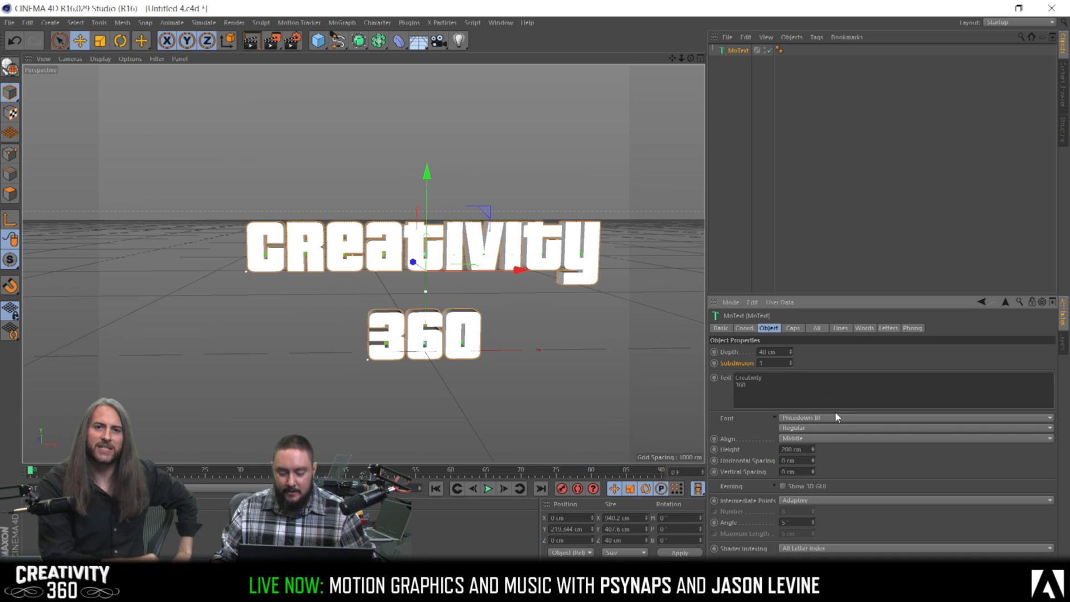
# Try the Purista SemiBold and Raleigh fonts on the MoText object
pyautogui.click(833, 417)
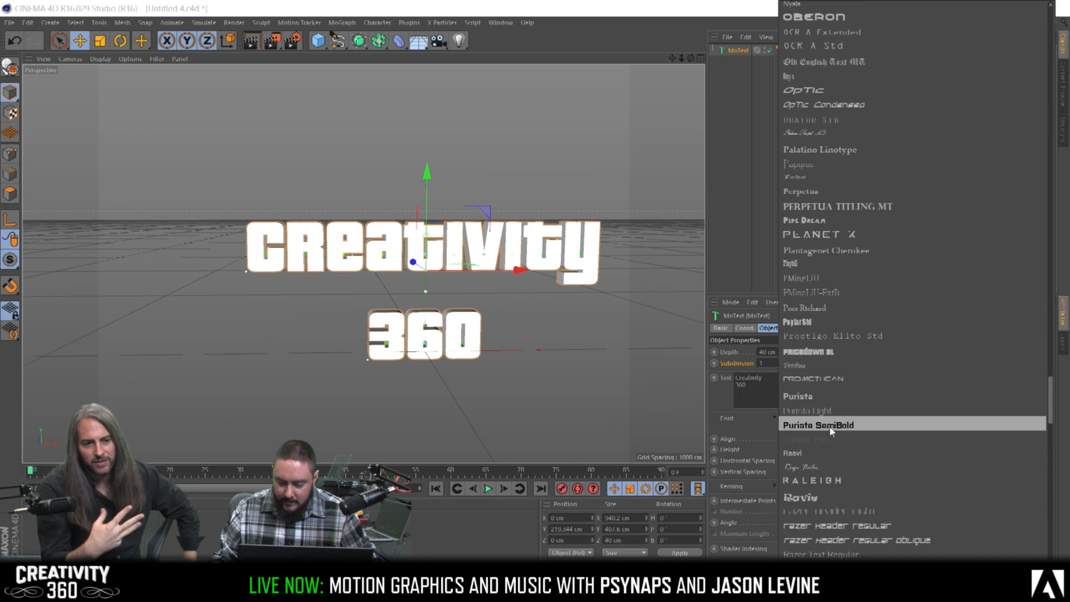
pyautogui.click(830, 426)
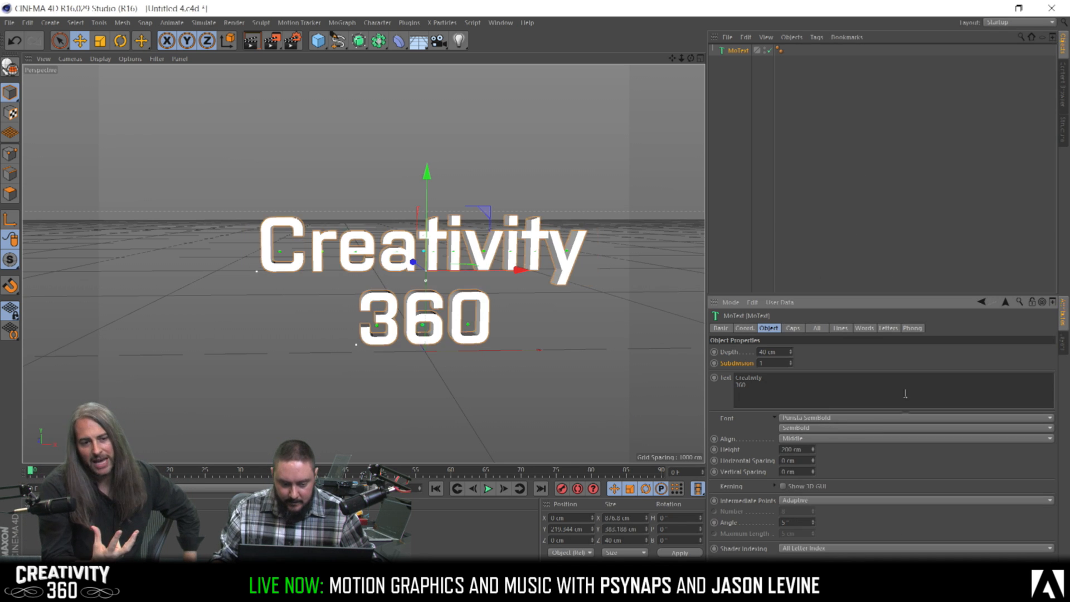
pyautogui.click(830, 419)
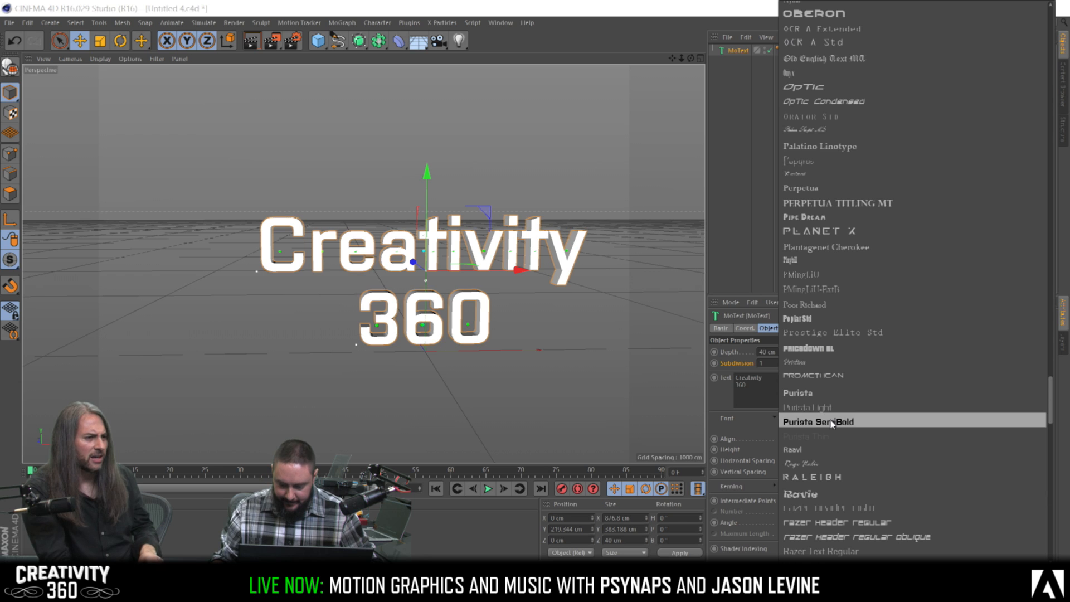
pyautogui.click(815, 475)
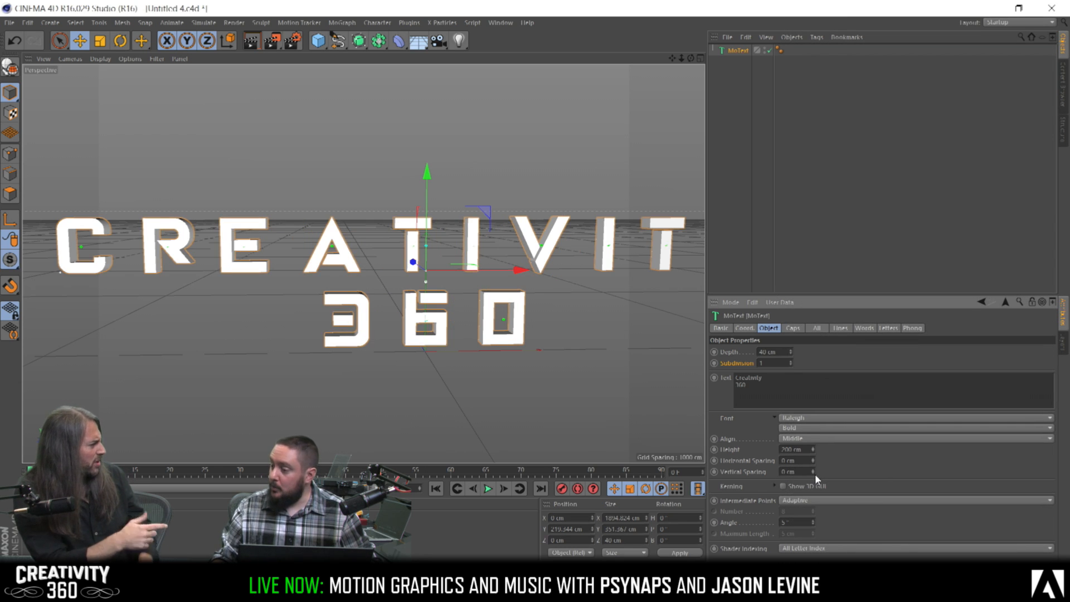
# Try the SF Sports Night font on the MoText object and inspect the text from a lower angle
pyautogui.click(836, 416)
pyautogui.scroll(-3, 837, 421)
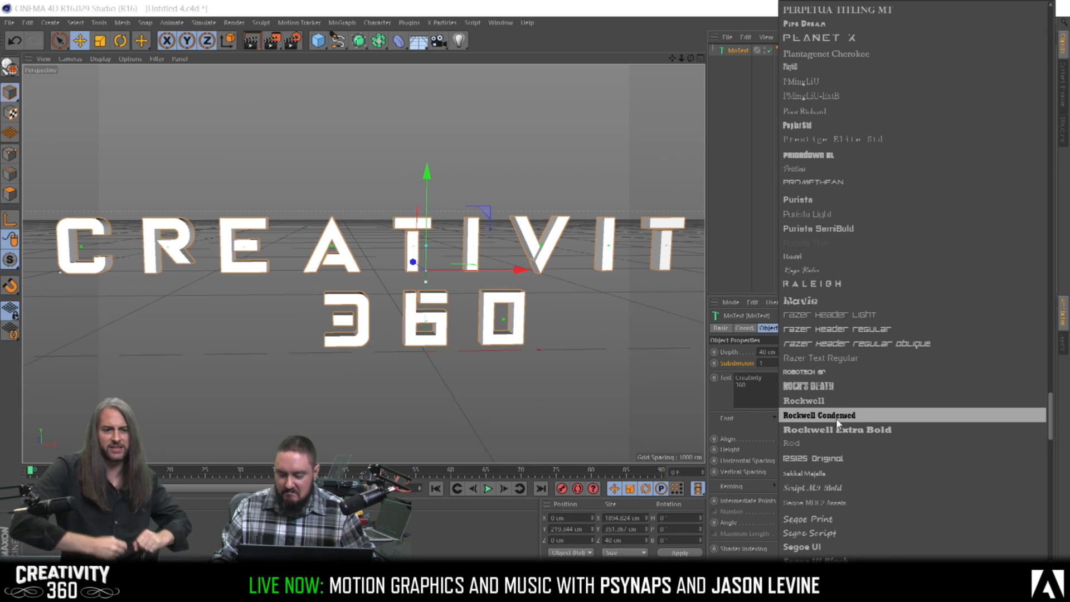
pyautogui.scroll(-2, 837, 422)
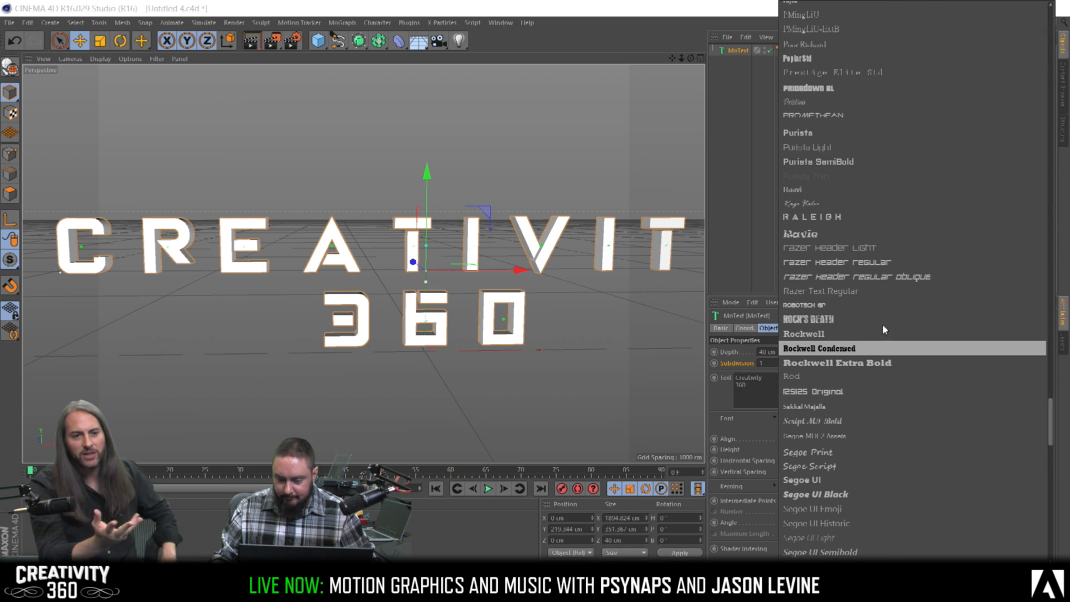
pyautogui.scroll(-2, 873, 402)
pyautogui.scroll(-5, 872, 397)
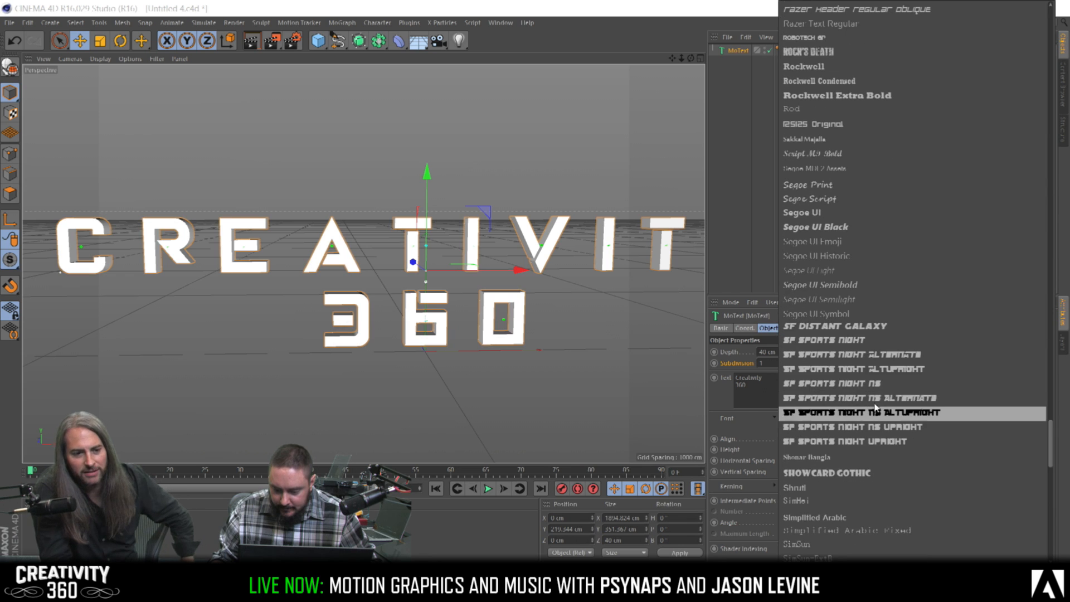
pyautogui.click(871, 343)
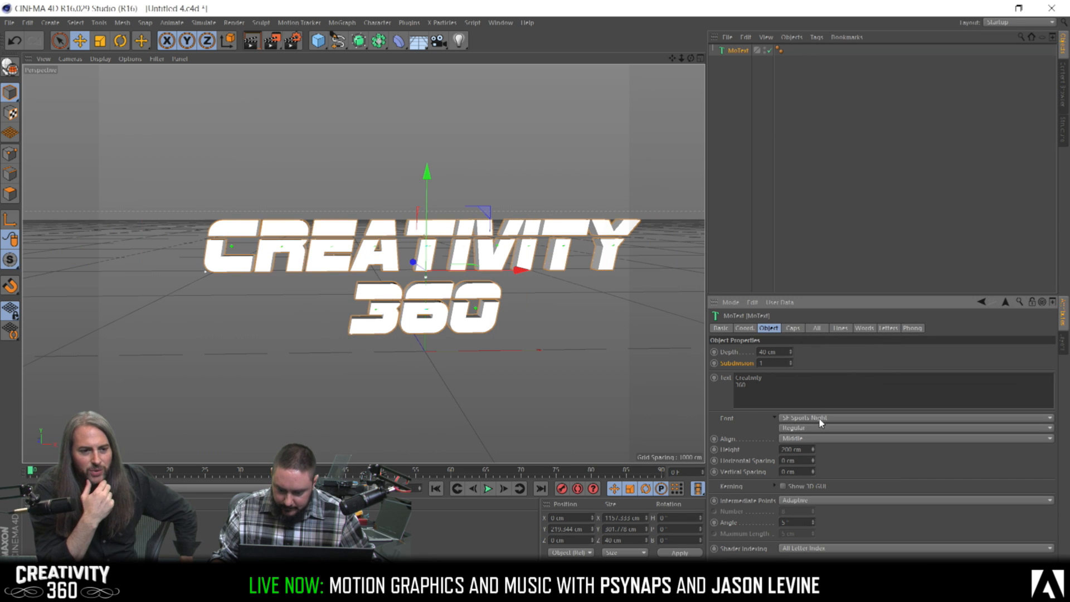
pyautogui.moveTo(475, 315)
pyautogui.keyDown('alt'); pyautogui.mouseDown()
pyautogui.moveTo(438, 320)
pyautogui.moveTo(487, 302)
pyautogui.mouseUp(); pyautogui.keyUp('alt')
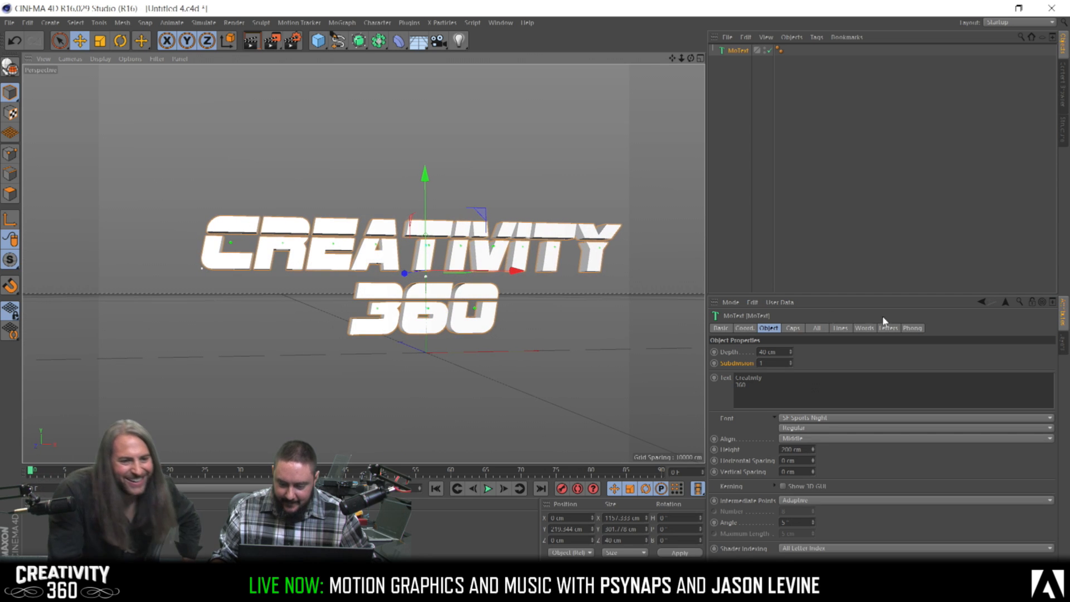
# Change the font of the MoText object to Strasua and check the extruded text from another angle
pyautogui.click(798, 420)
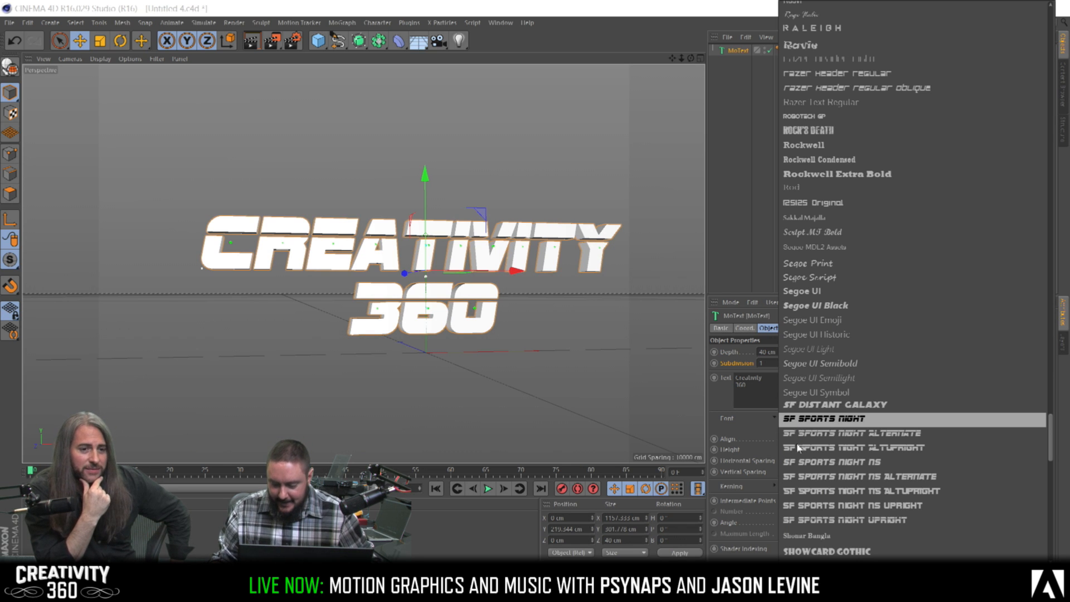
pyautogui.scroll(-3, 798, 466)
pyautogui.scroll(-3, 824, 424)
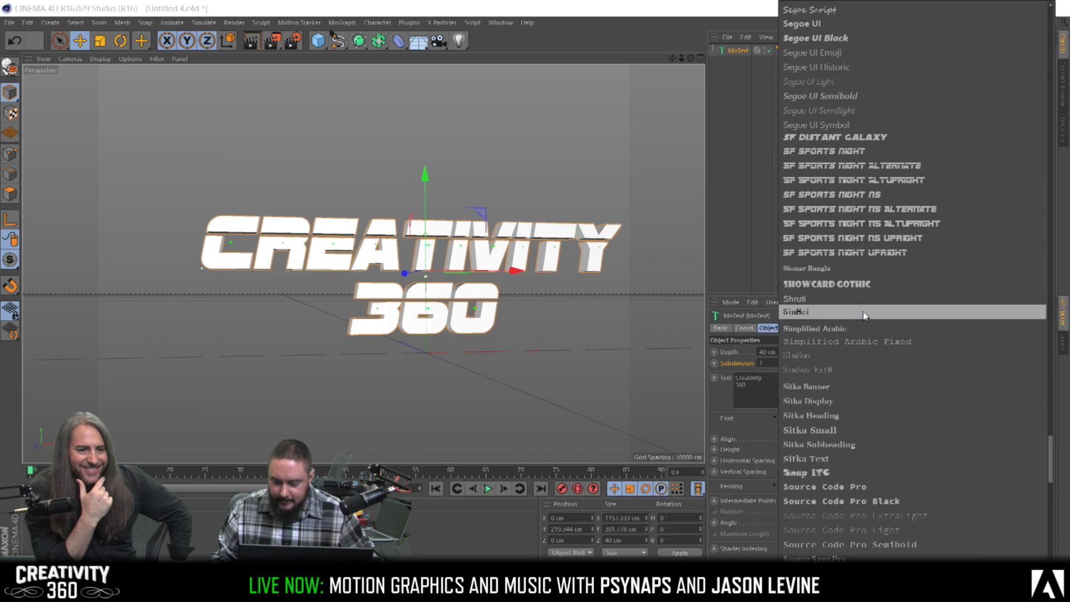
pyautogui.scroll(-8, 858, 468)
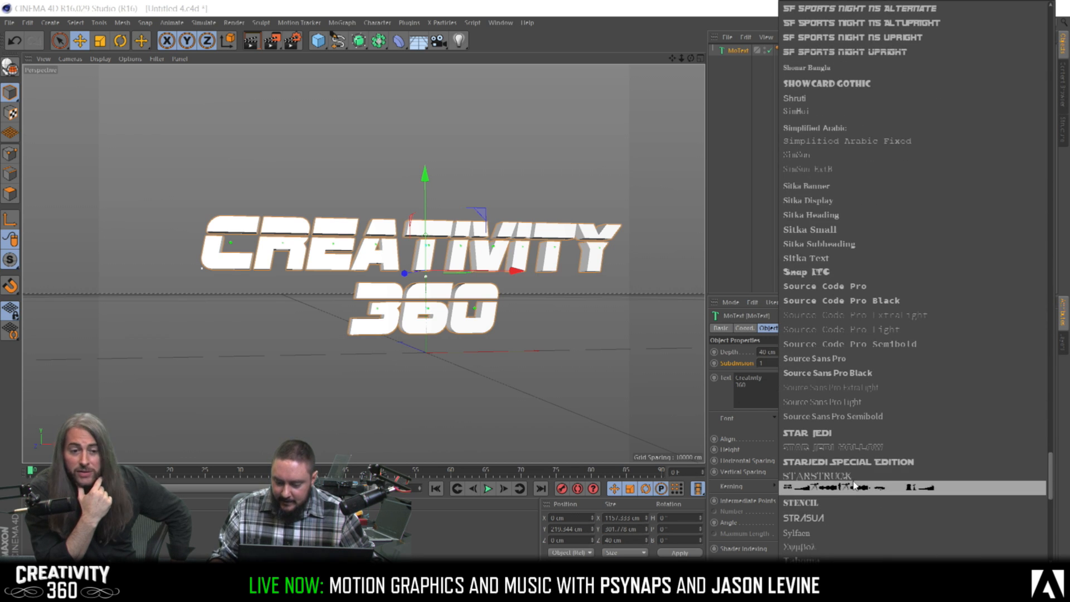
pyautogui.click(841, 384)
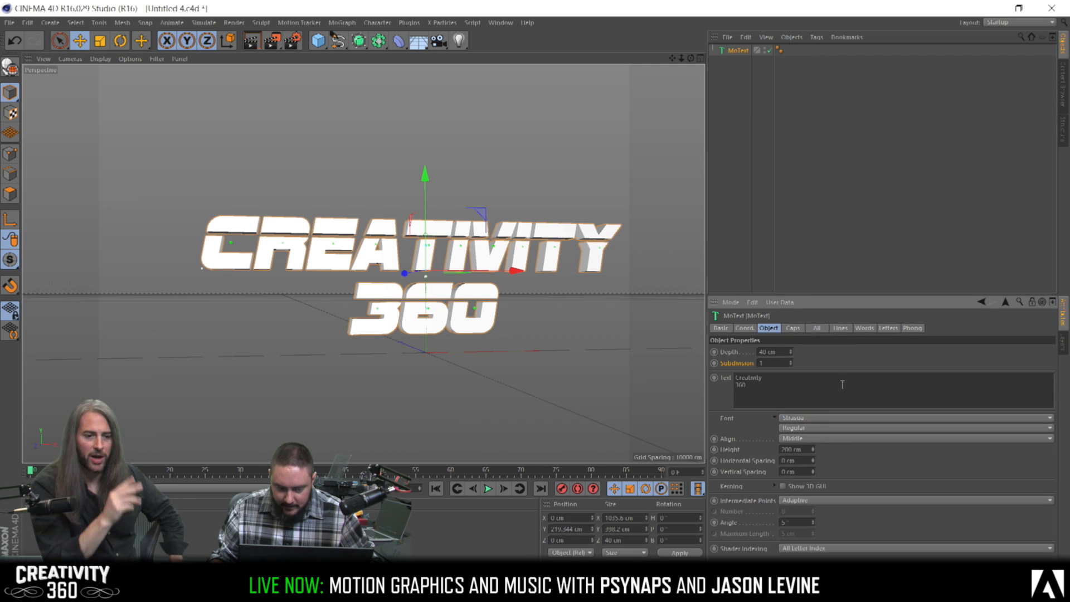
pyautogui.keyDown('alt'); pyautogui.moveTo(474, 325); pyautogui.dragTo(447, 343); pyautogui.keyUp('alt')
pyautogui.moveTo(423, 323)
pyautogui.keyDown('alt'); pyautogui.mouseDown(button='right')
pyautogui.moveTo(451, 324)
pyautogui.moveTo(429, 328)
pyautogui.mouseUp(button='right'); pyautogui.keyUp('alt')
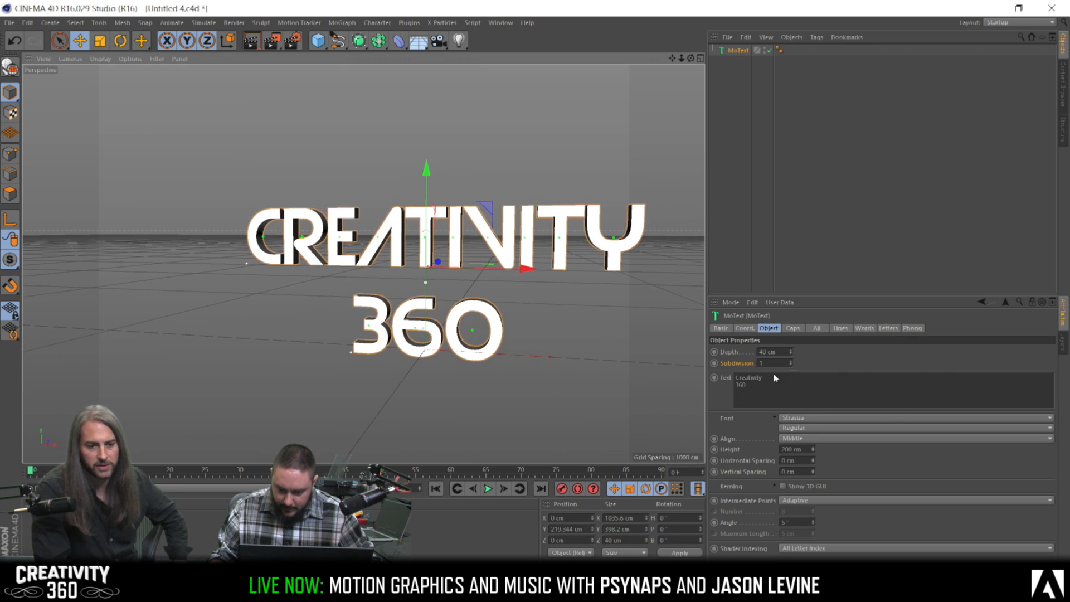
# Retype the letter "v" in lowercase in the word "Creativity" of the MoText wording
pyautogui.moveTo(771, 377); pyautogui.dragTo(739, 379)
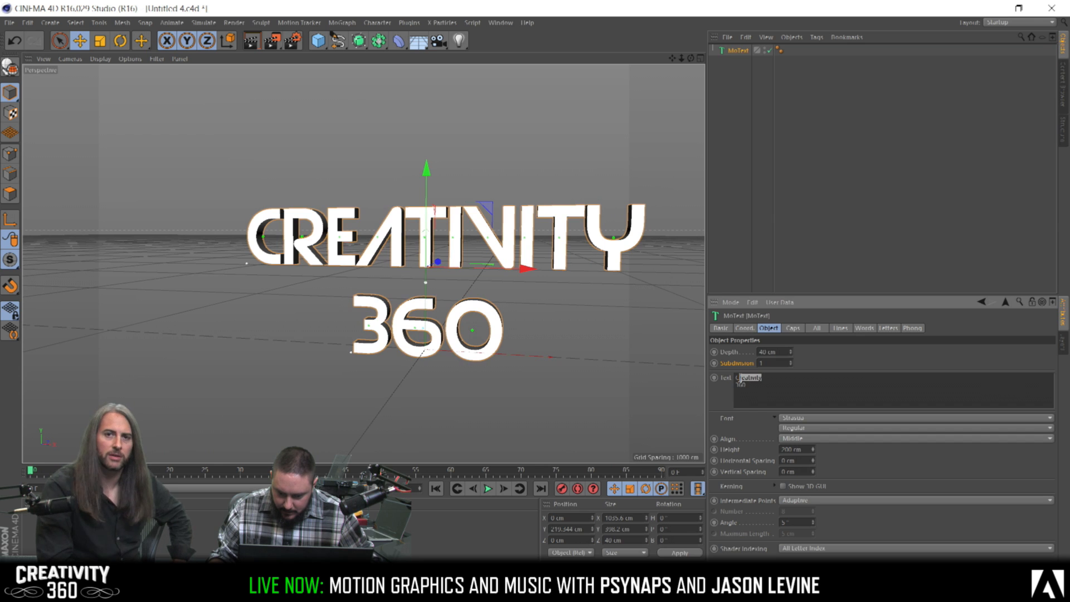
pyautogui.click(755, 378)
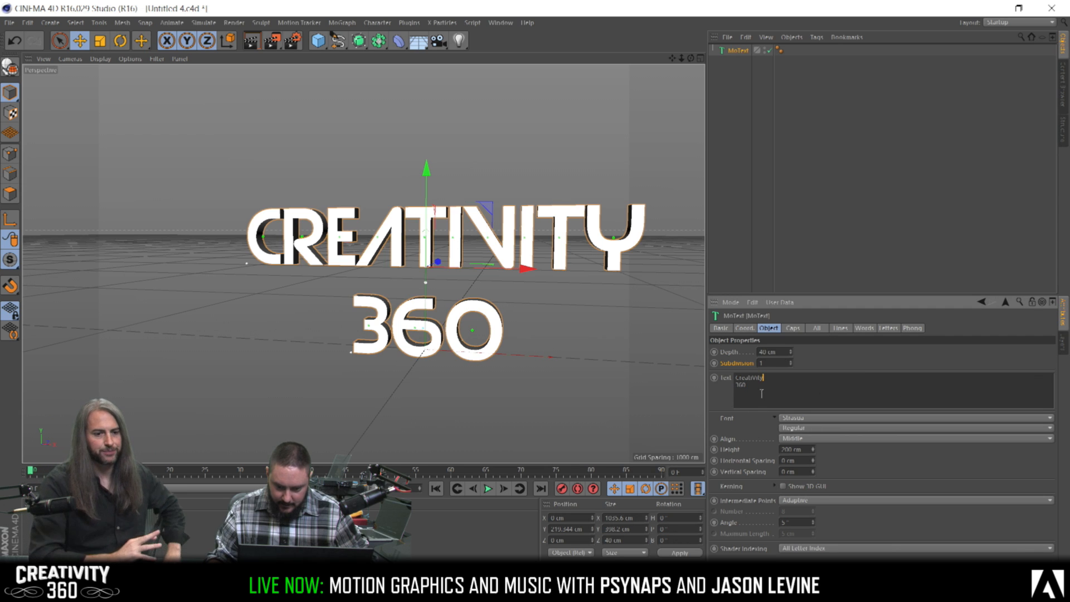
pyautogui.click(753, 378)
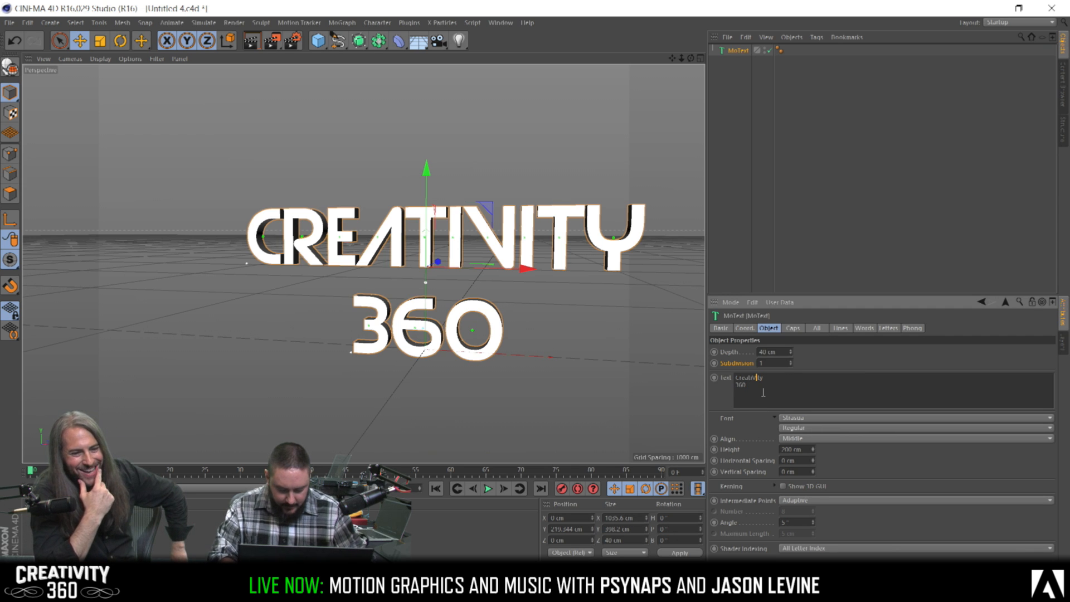
pyautogui.press('BackSpace')
pyautogui.write('v')
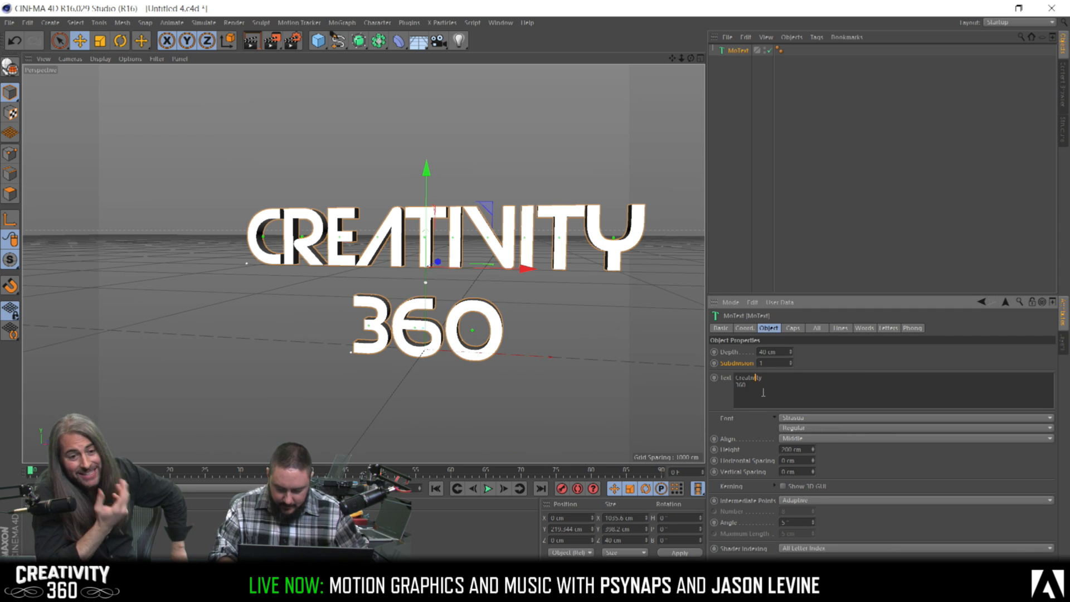
pyautogui.click(809, 392)
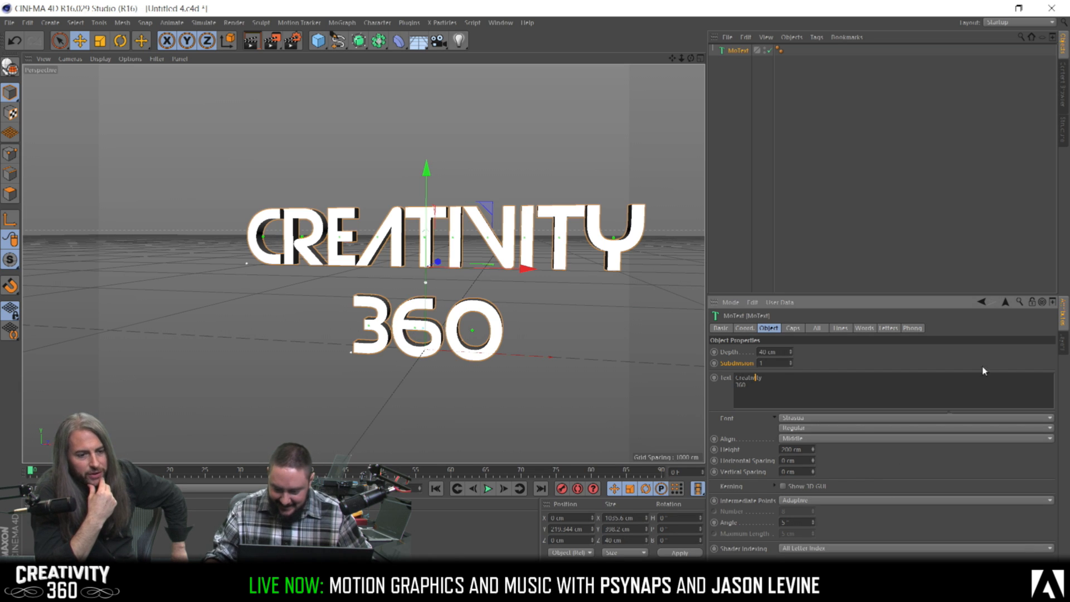
# Try the Star Jedi font on the MoText object
pyautogui.click(828, 417)
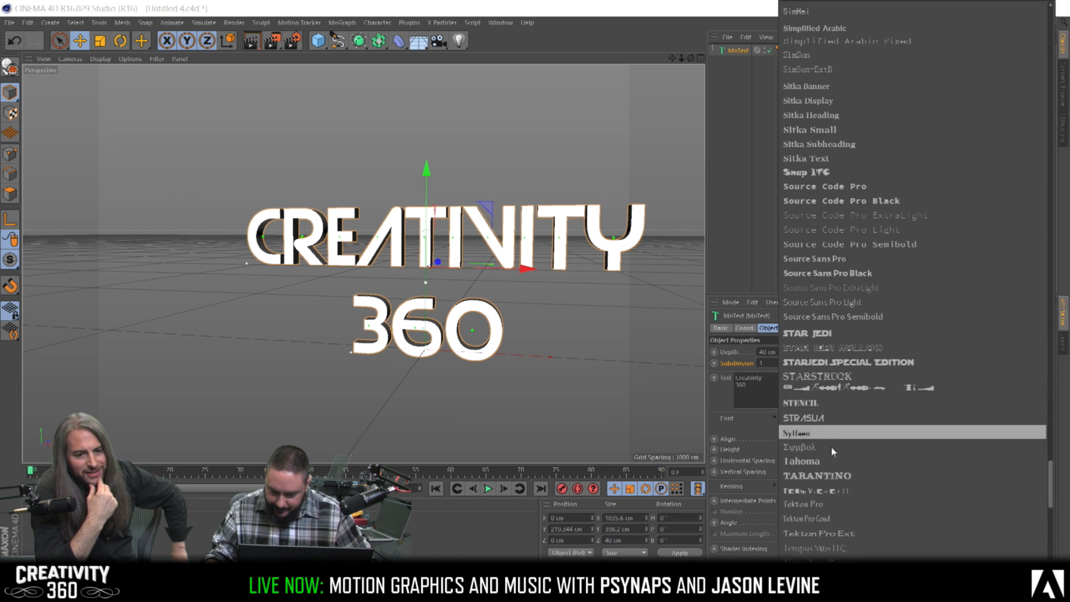
pyautogui.scroll(-4, 832, 446)
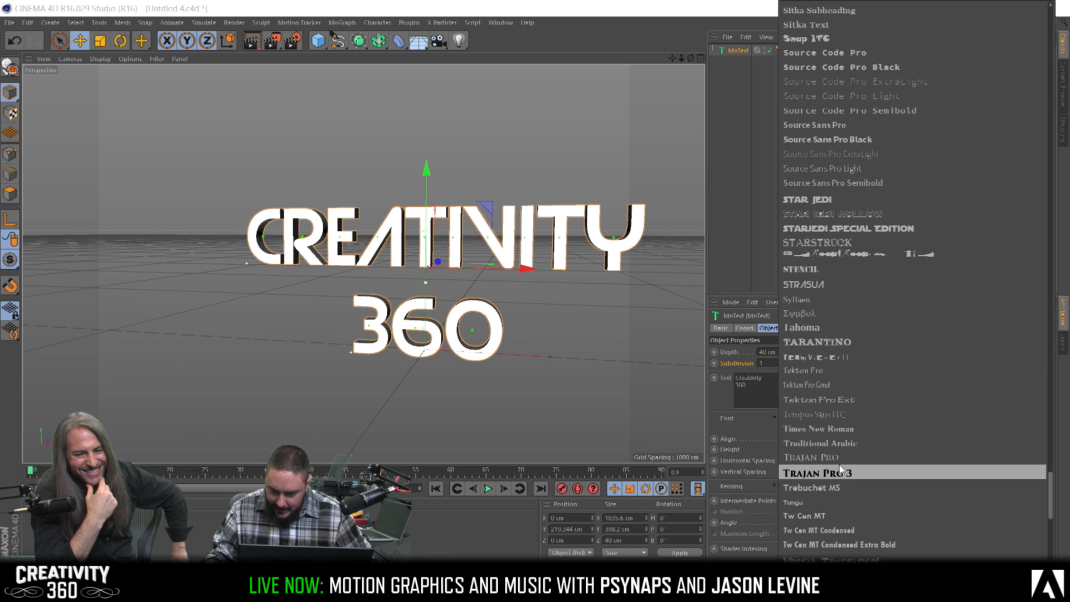
pyautogui.click(841, 199)
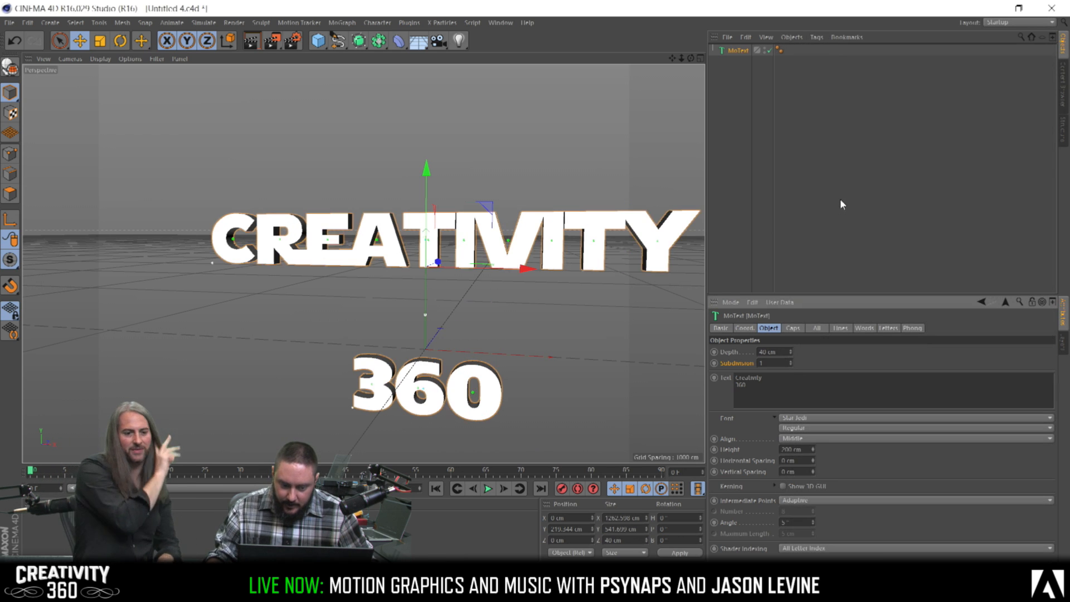
# Change the font of the MoText object to Nulshock Rg Bold and check the extruded text from another angle
pyautogui.click(814, 418)
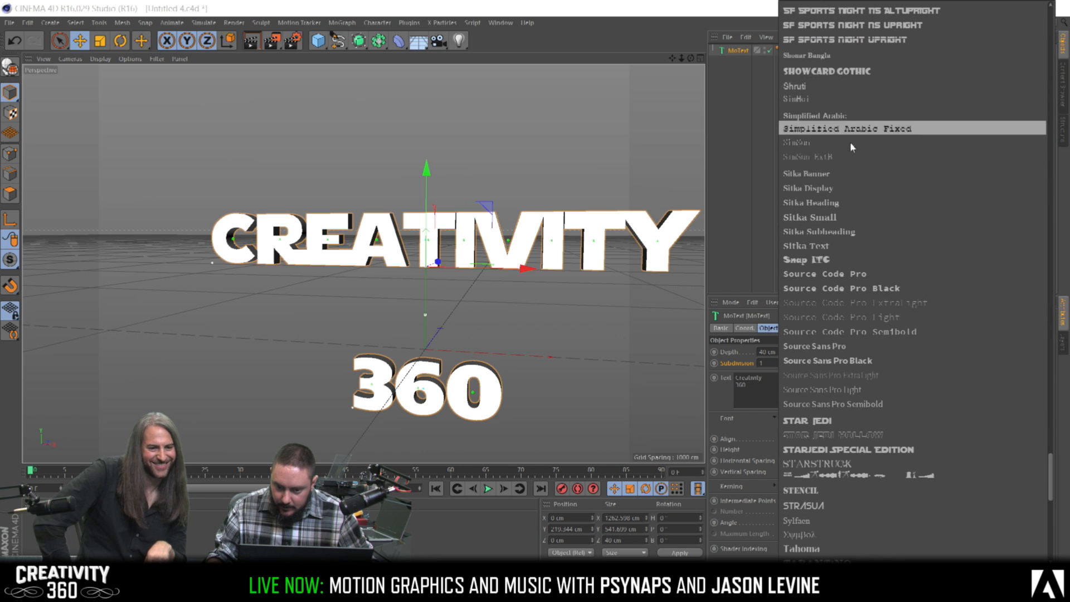
pyautogui.scroll(3, 850, 141)
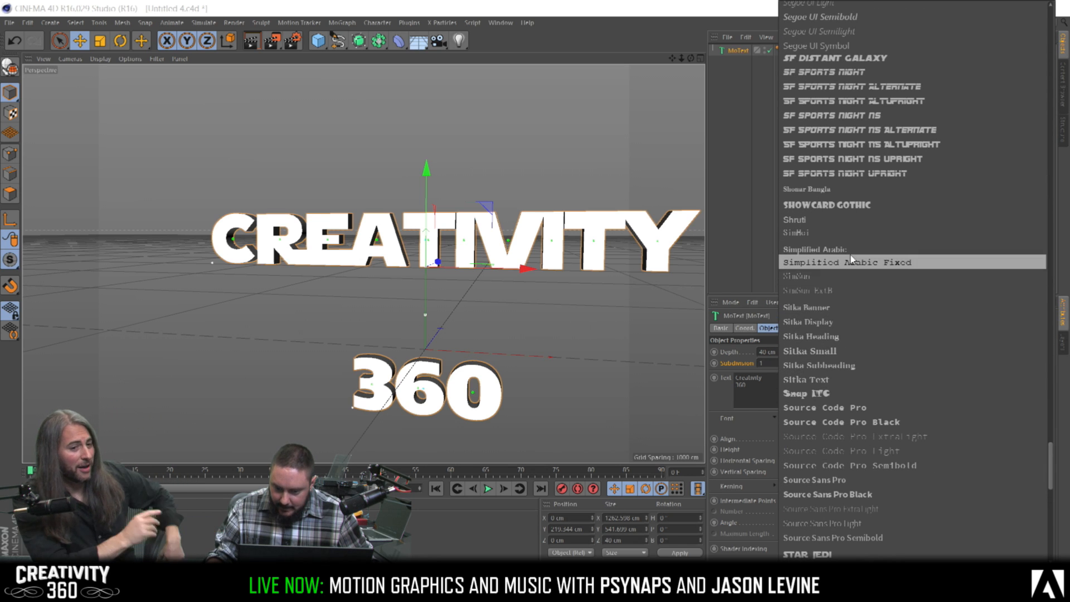
pyautogui.scroll(2, 864, 316)
pyautogui.scroll(2, 863, 317)
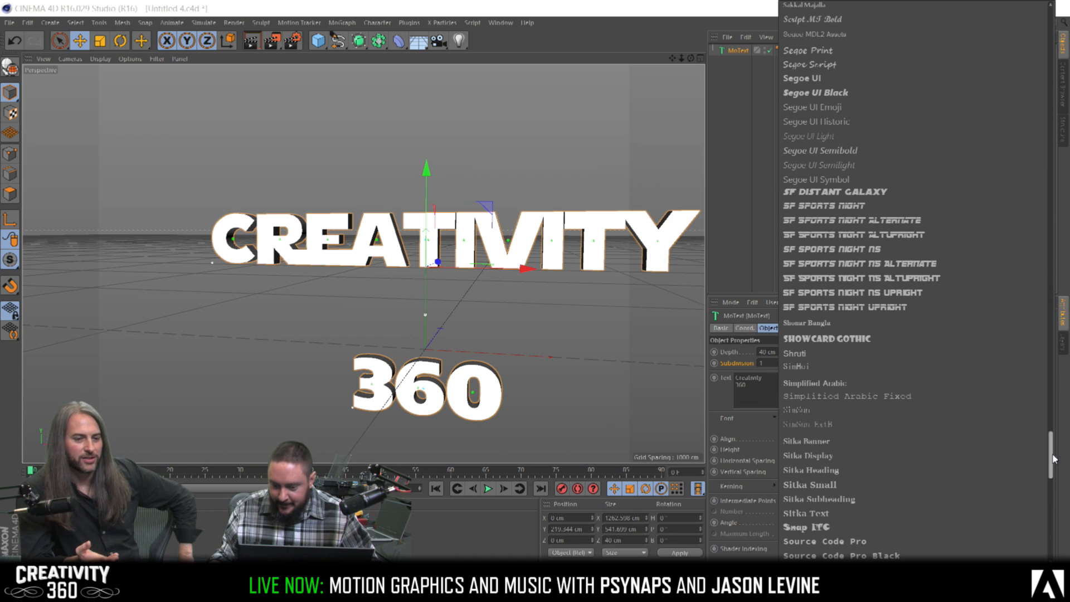
pyautogui.scroll(8, 1057, 436)
pyautogui.moveTo(1055, 432); pyautogui.dragTo(1057, 357)
pyautogui.click(883, 353)
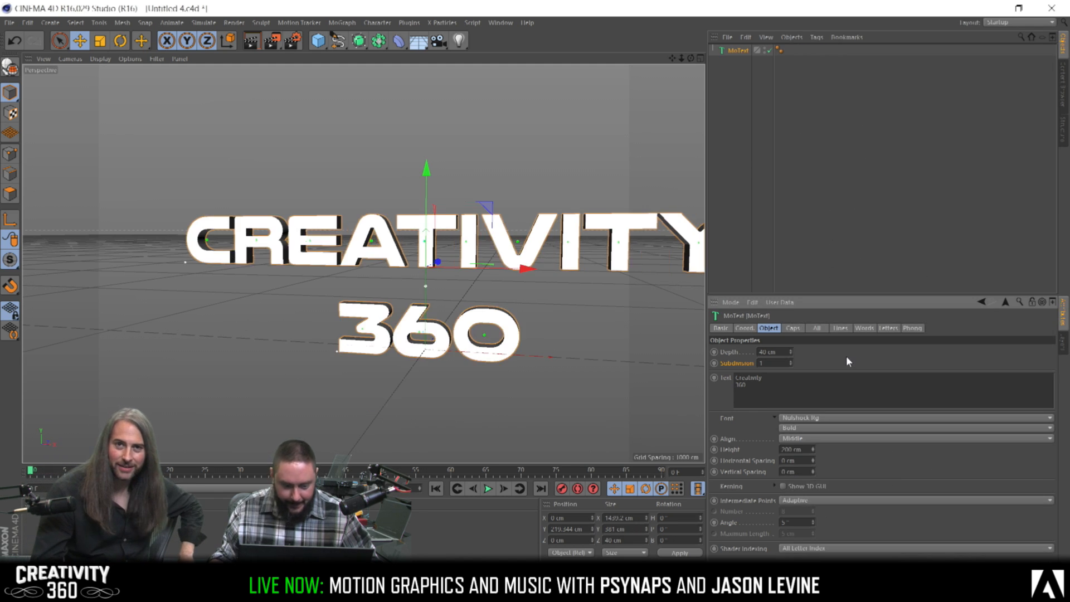
pyautogui.moveTo(518, 239)
pyautogui.keyDown('alt'); pyautogui.mouseDown()
pyautogui.moveTo(597, 236)
pyautogui.moveTo(527, 240)
pyautogui.mouseUp(); pyautogui.keyUp('alt')
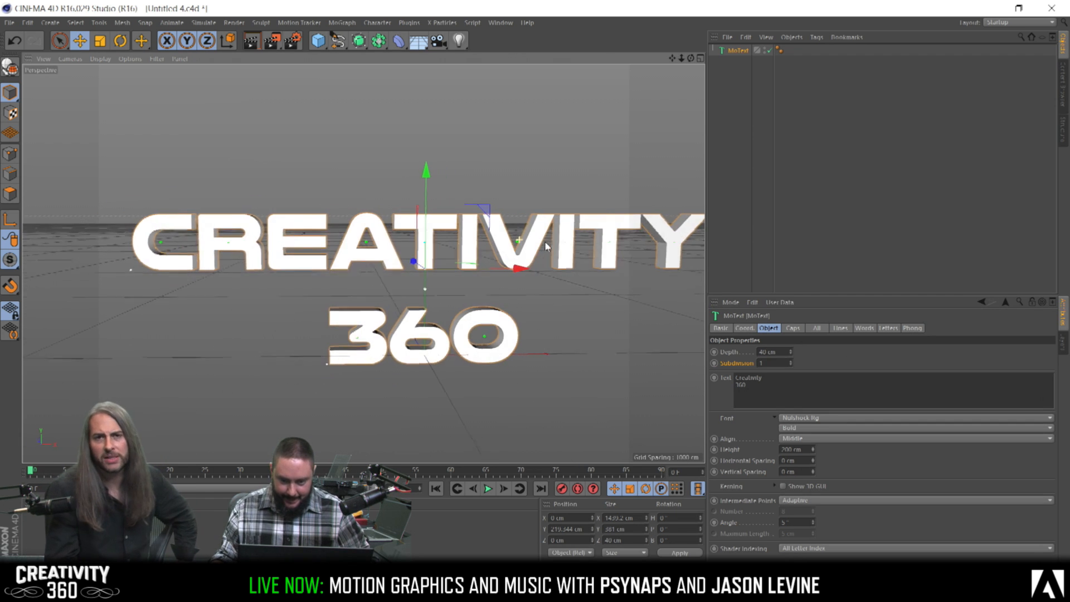
# Duplicate the MoText object and disable the original so only the copy shows
pyautogui.click(735, 49)
pyautogui.hotkey('ctrl', 'c')
pyautogui.hotkey('ctrl', 'v')
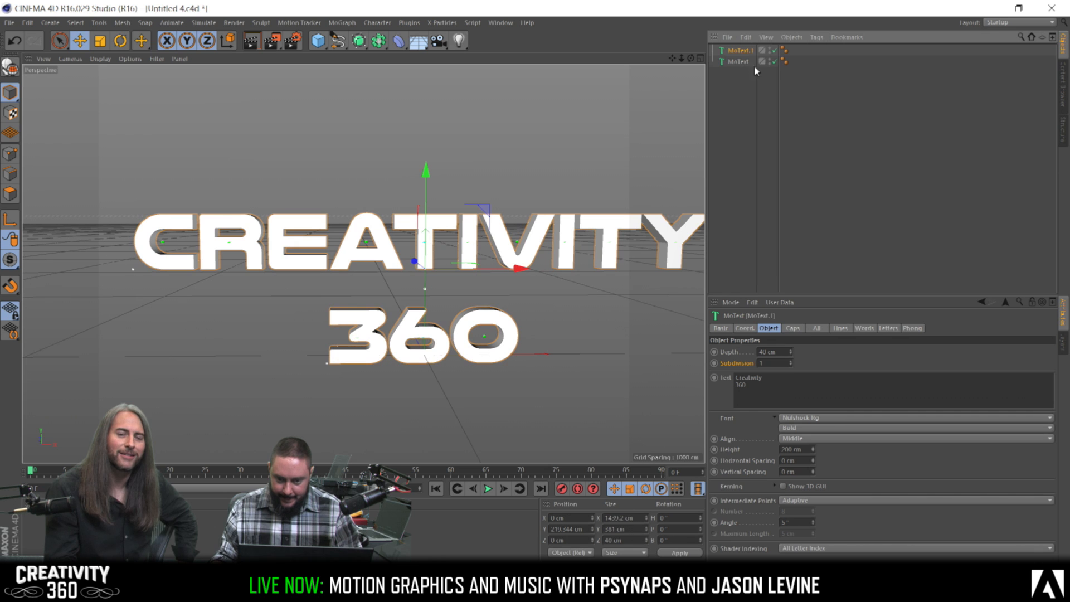
pyautogui.click(773, 62)
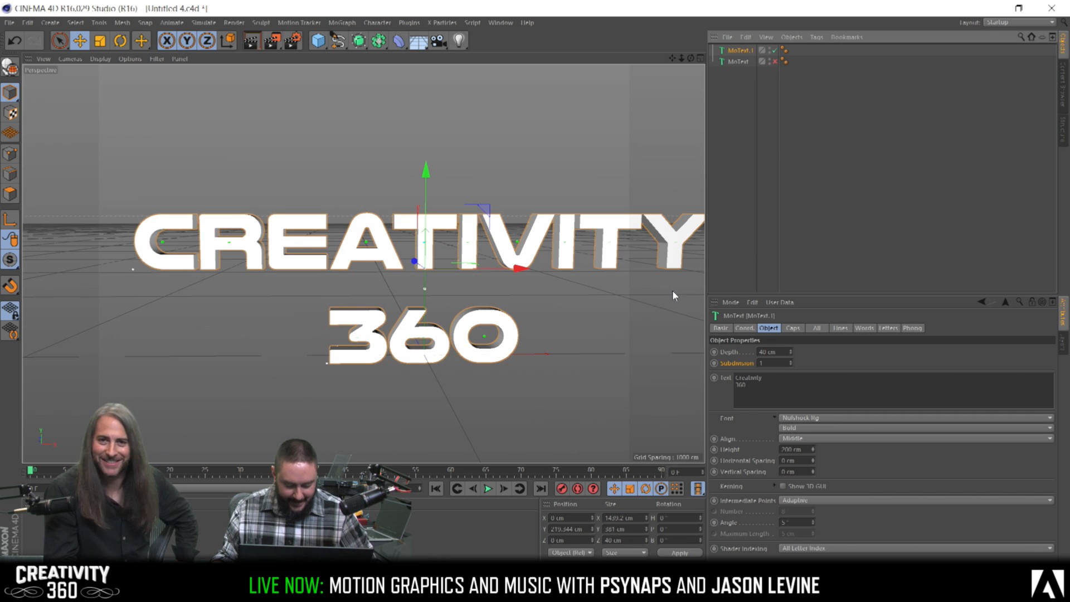
# Set the copied MoText's horizontal spacing to 0 cm and its vertical spacing to -76 cm, bringing the two lines closer
pyautogui.keyDown('alt'); pyautogui.moveTo(471, 264); pyautogui.dragTo(525, 225); pyautogui.keyUp('alt')
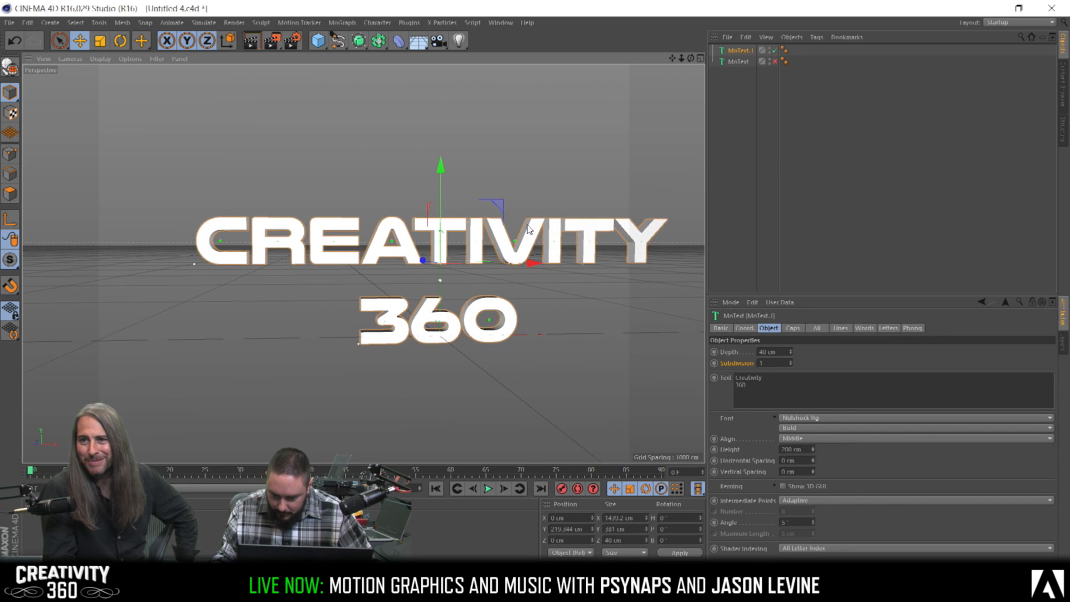
pyautogui.keyDown('alt'); pyautogui.moveTo(505, 233); pyautogui.dragTo(443, 233, button='middle'); pyautogui.keyUp('alt')
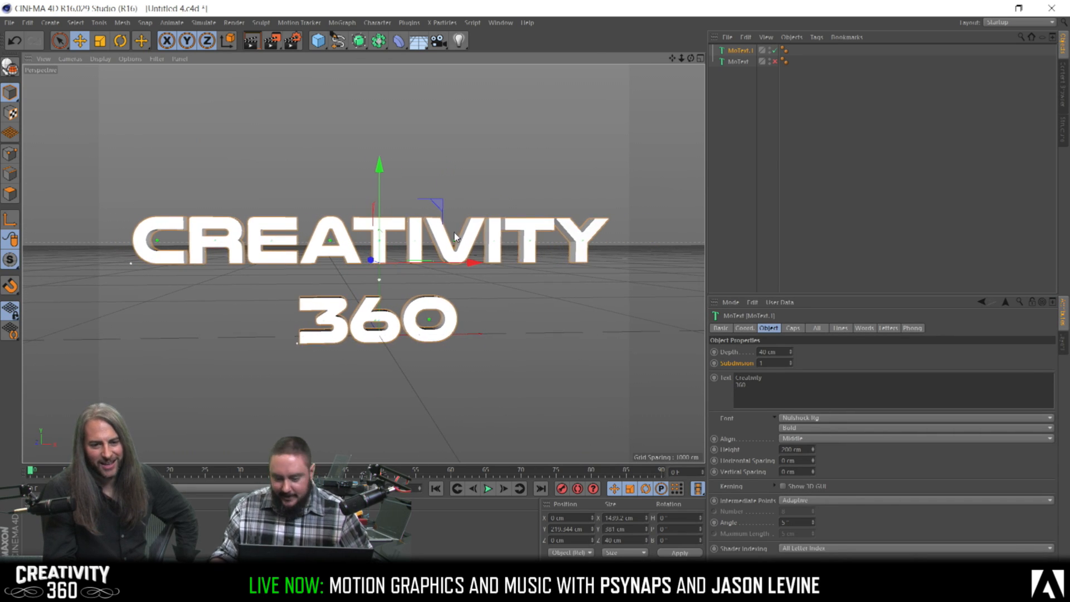
pyautogui.moveTo(435, 296)
pyautogui.keyDown('alt'); pyautogui.mouseDown()
pyautogui.moveTo(470, 293)
pyautogui.moveTo(374, 305)
pyautogui.moveTo(419, 299)
pyautogui.mouseUp(); pyautogui.keyUp('alt')
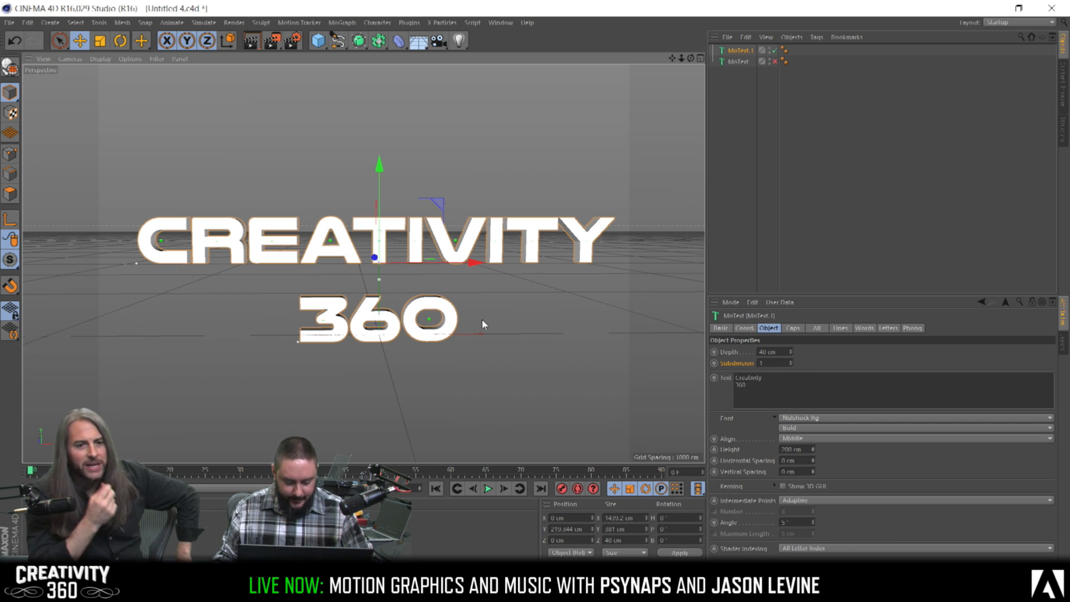
pyautogui.moveTo(464, 320)
pyautogui.keyDown('alt'); pyautogui.mouseDown()
pyautogui.moveTo(460, 265)
pyautogui.moveTo(526, 294)
pyautogui.moveTo(474, 314)
pyautogui.mouseUp(); pyautogui.keyUp('alt')
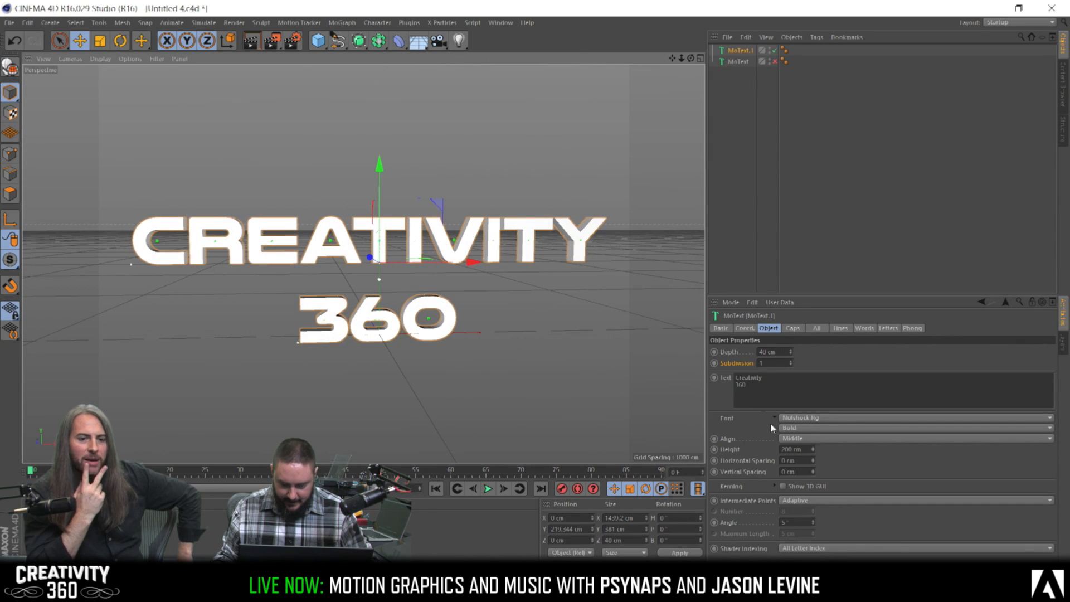
pyautogui.click(812, 459)
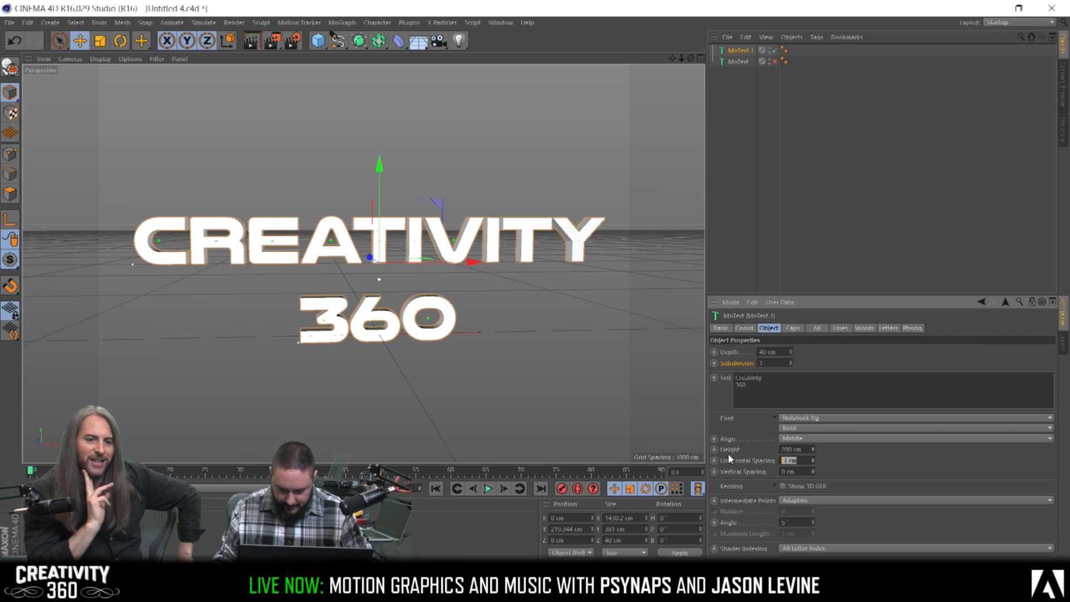
pyautogui.write('0')
pyautogui.click(868, 456)
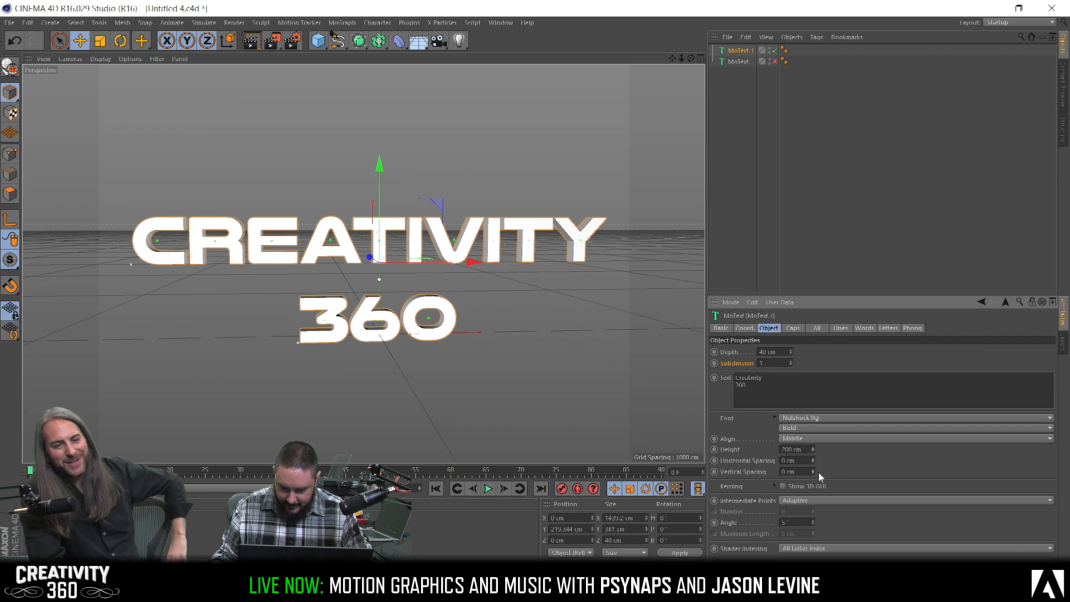
pyautogui.moveTo(813, 470); pyautogui.dragTo(813, 500)
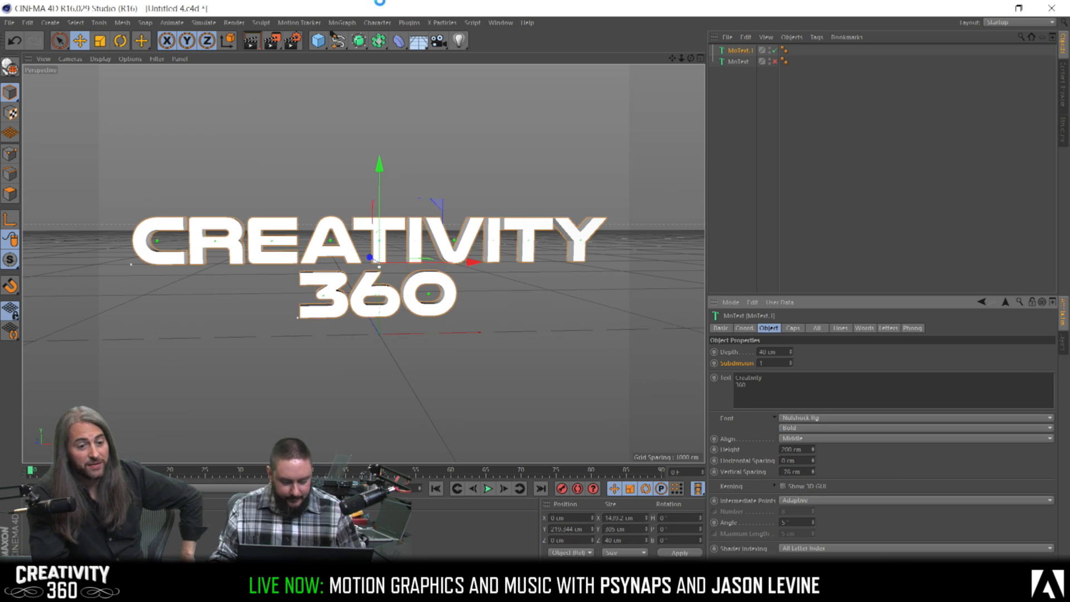
# Set the extrusion depth of the copied MoText to 45 cm
pyautogui.keyDown('alt'); pyautogui.moveTo(383, 325); pyautogui.dragTo(321, 233); pyautogui.keyUp('alt')
pyautogui.keyDown('alt'); pyautogui.moveTo(321, 233); pyautogui.dragTo(322, 267, button='right'); pyautogui.keyUp('alt')
pyautogui.keyDown('alt'); pyautogui.moveTo(322, 267); pyautogui.dragTo(356, 304); pyautogui.keyUp('alt')
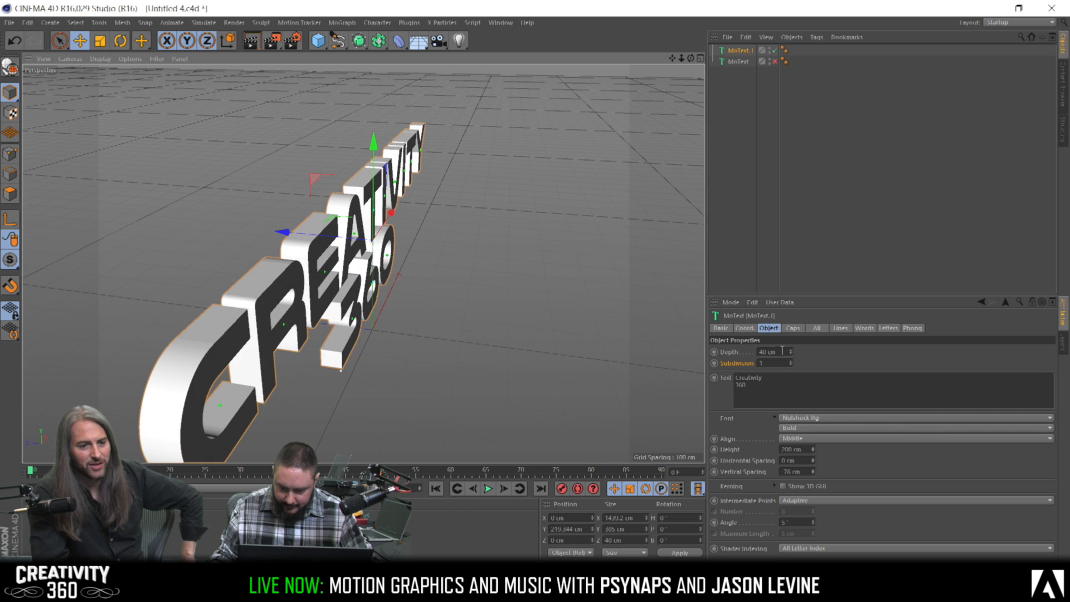
pyautogui.moveTo(790, 352)
pyautogui.mouseDown()
pyautogui.moveTo(791, 285)
pyautogui.moveTo(790, 352)
pyautogui.mouseUp()
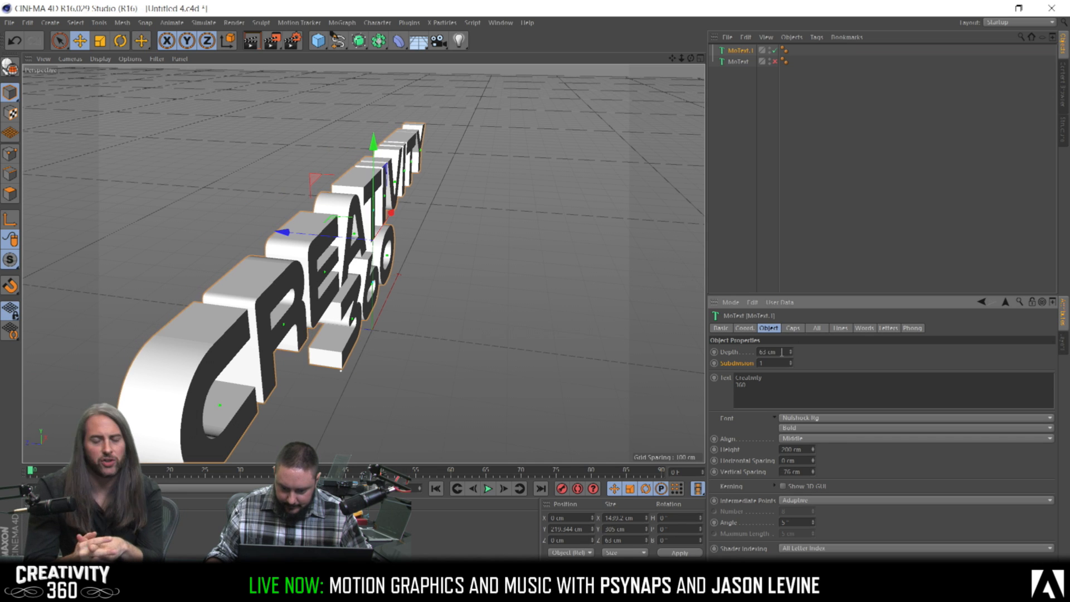
pyautogui.write('45')
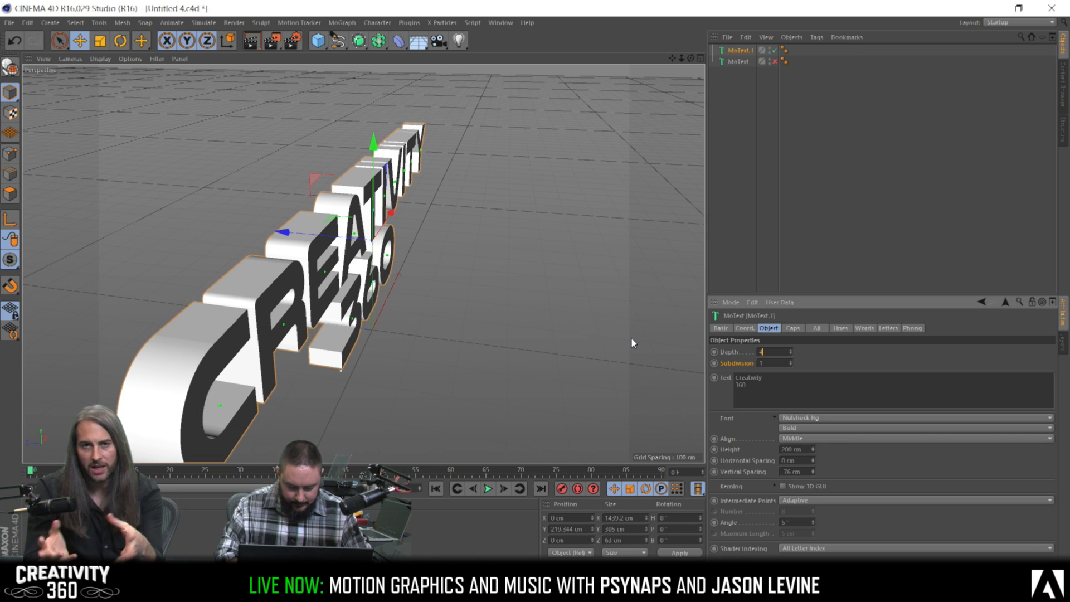
pyautogui.press('Return')
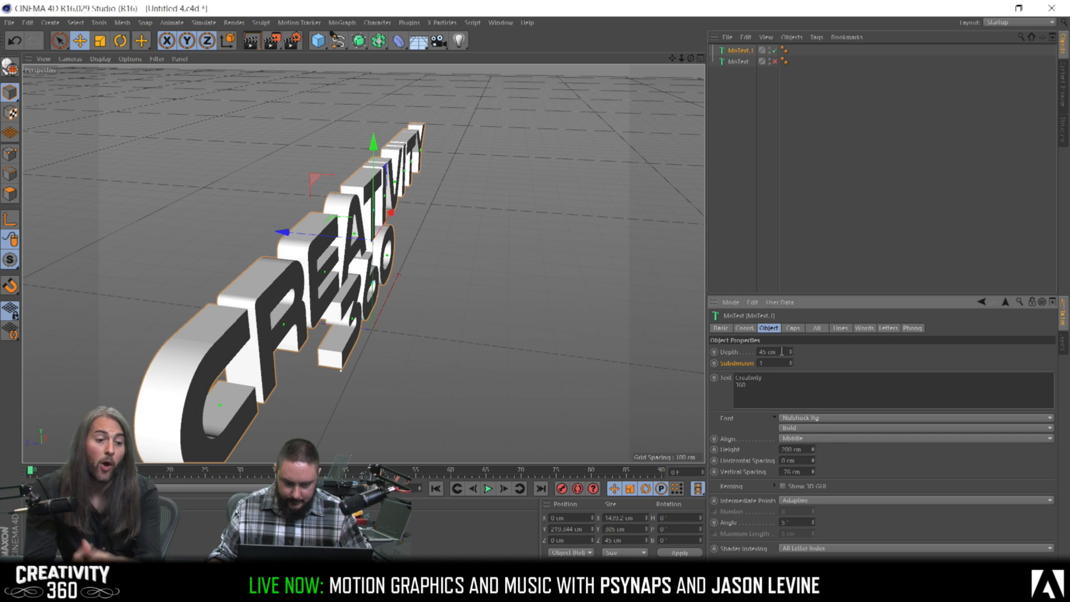
# Add an omni light and place it above and behind the text at about Y 529 cm and Z 1108 cm
pyautogui.keyDown('alt'); pyautogui.moveTo(413, 289); pyautogui.dragTo(373, 262); pyautogui.keyUp('alt')
pyautogui.keyDown('alt'); pyautogui.moveTo(374, 259); pyautogui.dragTo(346, 259, button='right'); pyautogui.keyUp('alt')
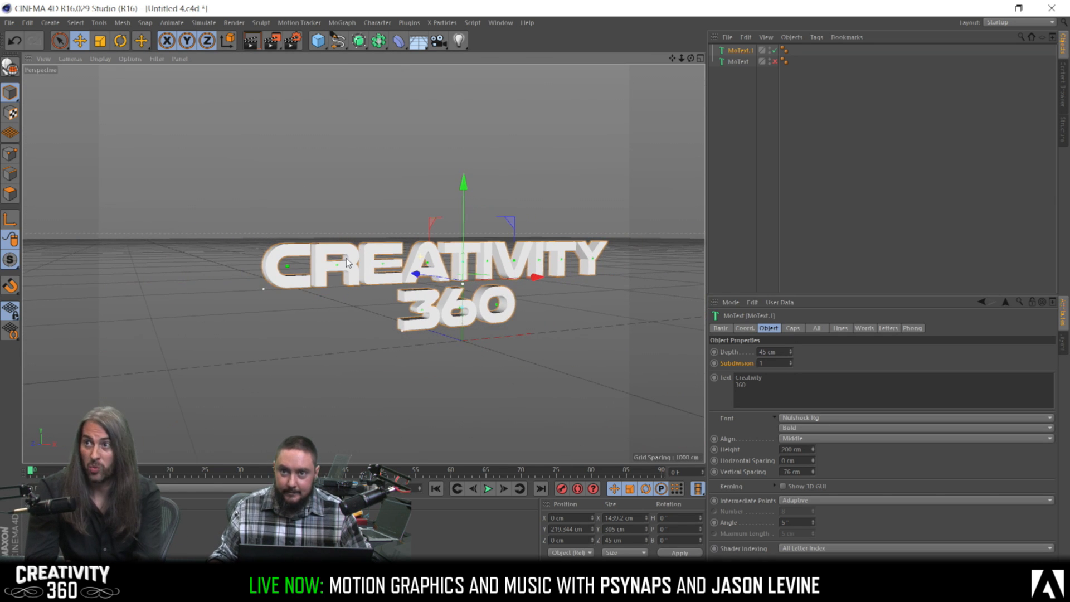
pyautogui.keyDown('alt'); pyautogui.moveTo(444, 310); pyautogui.dragTo(365, 298, button='middle'); pyautogui.keyUp('alt')
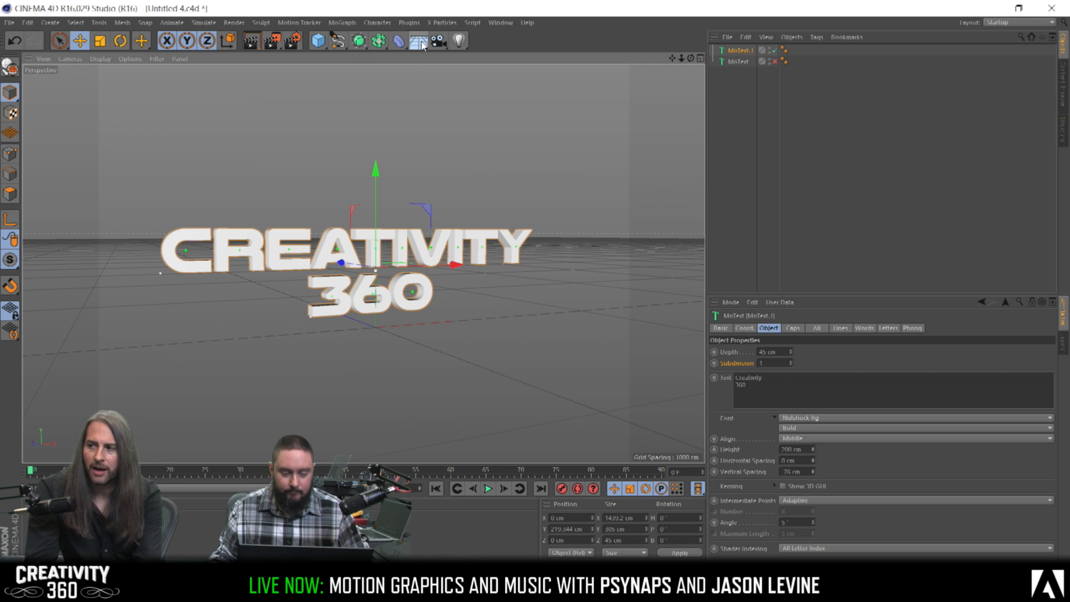
pyautogui.click(458, 41)
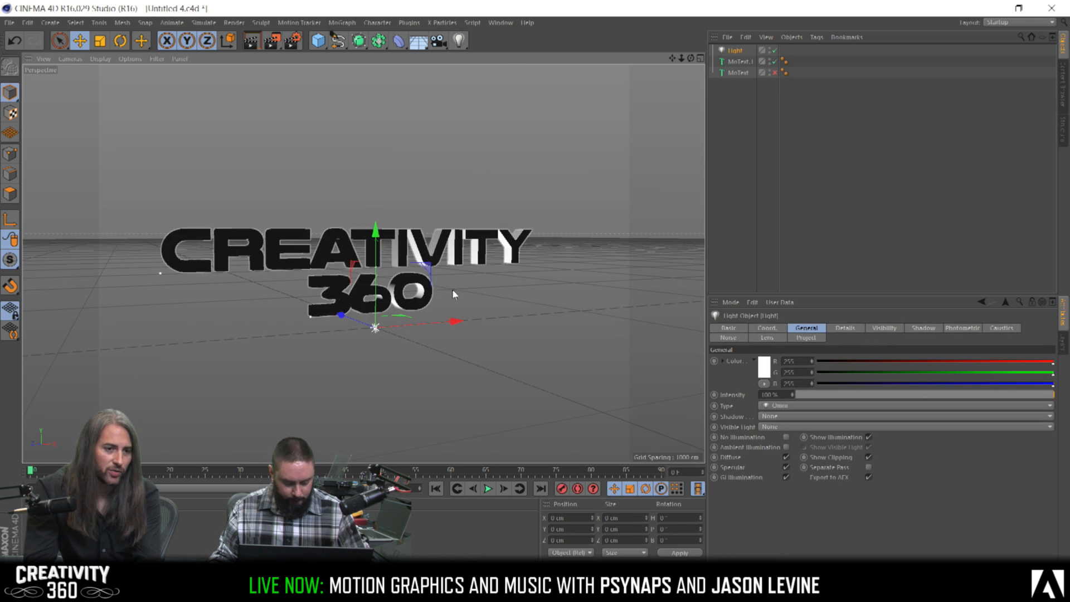
pyautogui.keyDown('alt'); pyautogui.moveTo(432, 248); pyautogui.dragTo(410, 306); pyautogui.keyUp('alt')
pyautogui.moveTo(347, 274); pyautogui.dragTo(304, 112)
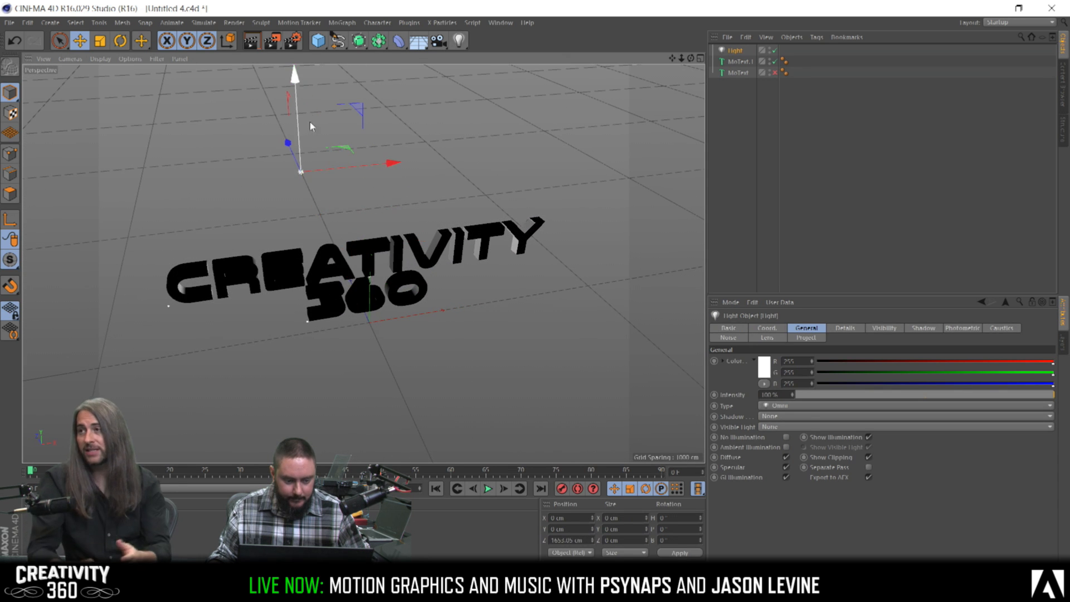
pyautogui.keyDown('alt'); pyautogui.moveTo(327, 225); pyautogui.dragTo(401, 222); pyautogui.keyUp('alt')
pyautogui.moveTo(153, 111); pyautogui.dragTo(139, 11)
pyautogui.moveTo(144, 55); pyautogui.dragTo(146, 62)
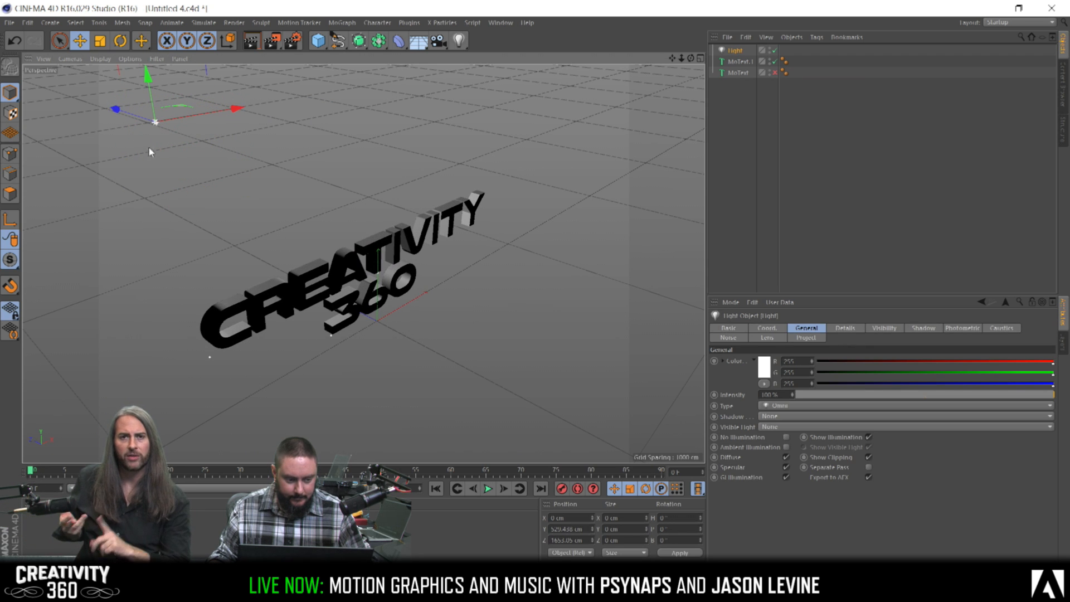
pyautogui.moveTo(118, 112); pyautogui.dragTo(169, 129)
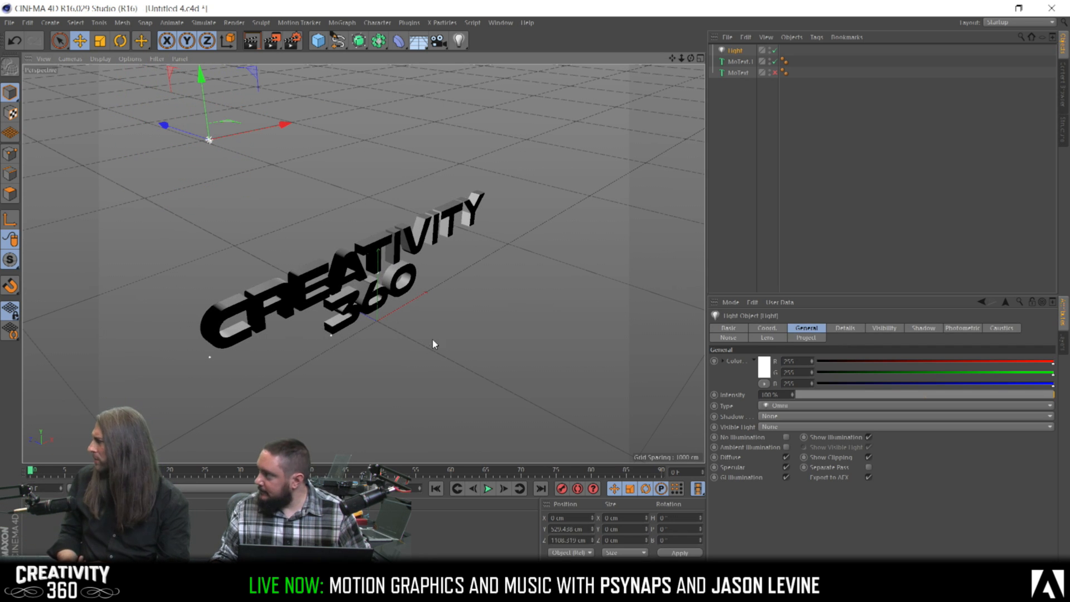
# Add a second omni light and place it above and in front of the text at about Y 332 cm and Z -1333 cm
pyautogui.click(459, 40)
pyautogui.scroll(-10, 396, 295)
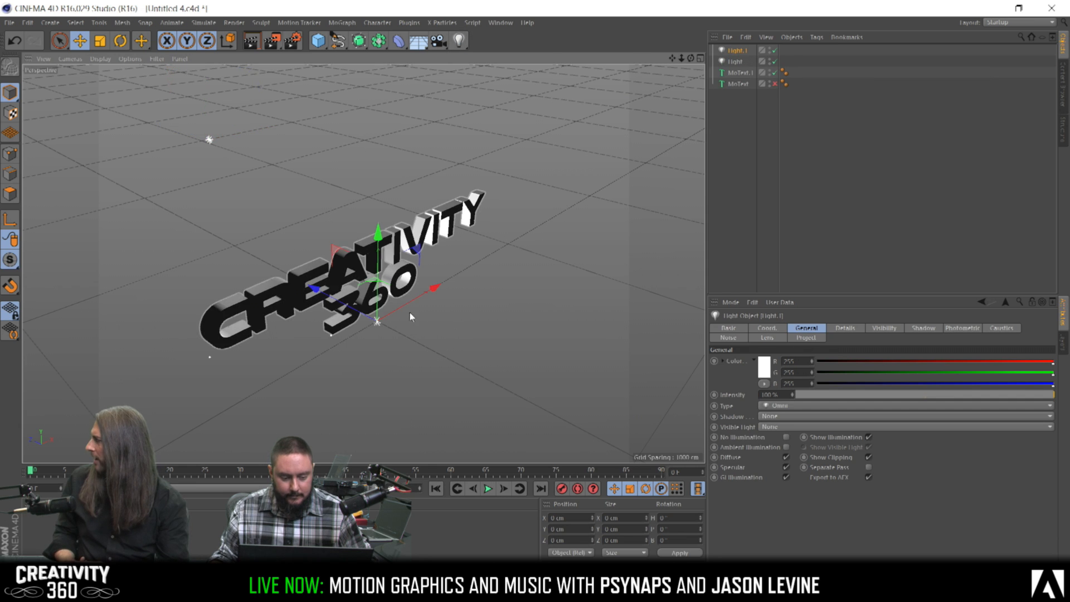
pyautogui.keyDown('alt'); pyautogui.moveTo(392, 294); pyautogui.dragTo(414, 296); pyautogui.keyUp('alt')
pyautogui.moveTo(375, 208); pyautogui.dragTo(373, 161)
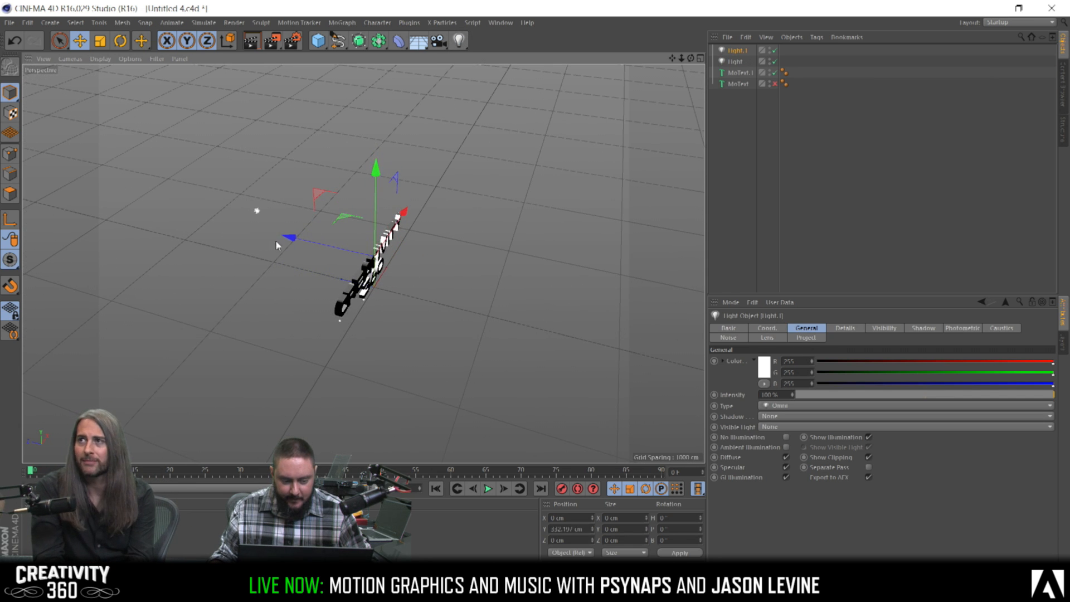
pyautogui.moveTo(286, 238); pyautogui.dragTo(226, 194)
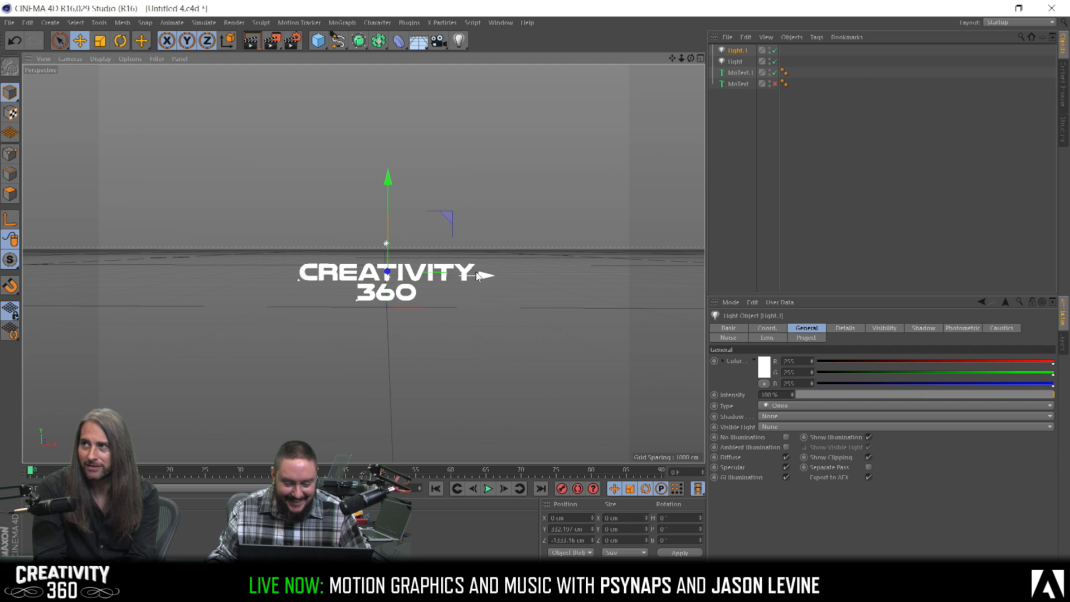
# Move the second omni light sideways past the end of the text to about X 499 cm
pyautogui.moveTo(485, 273); pyautogui.dragTo(569, 277)
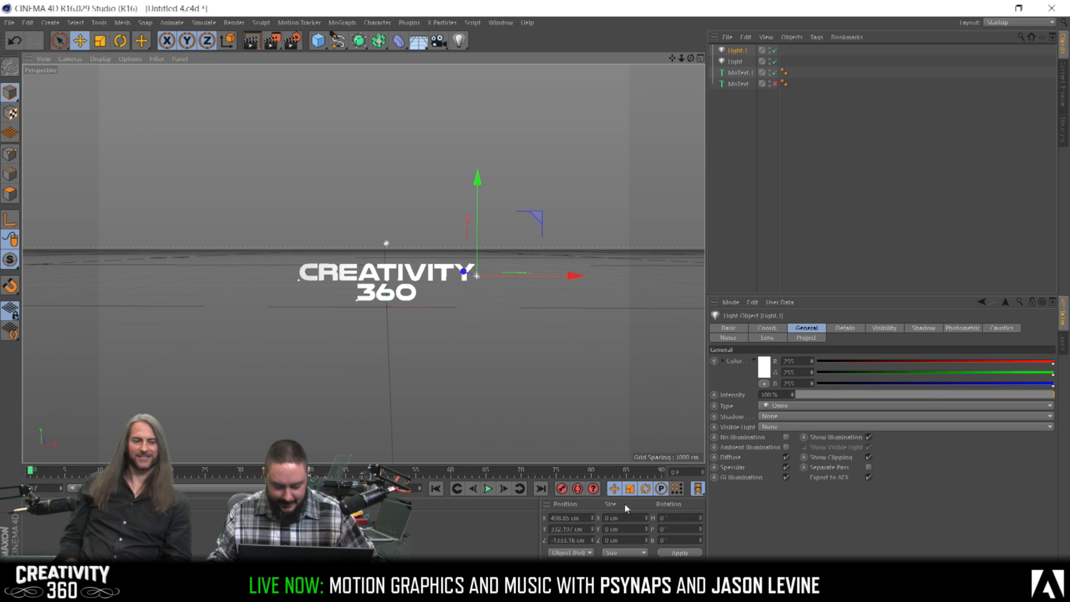
# Switch to Firefox, open wordmark.it in a new tab and allow the Adobe Flash plugin for that site
pyautogui.hotkey('alt', 'Tab')
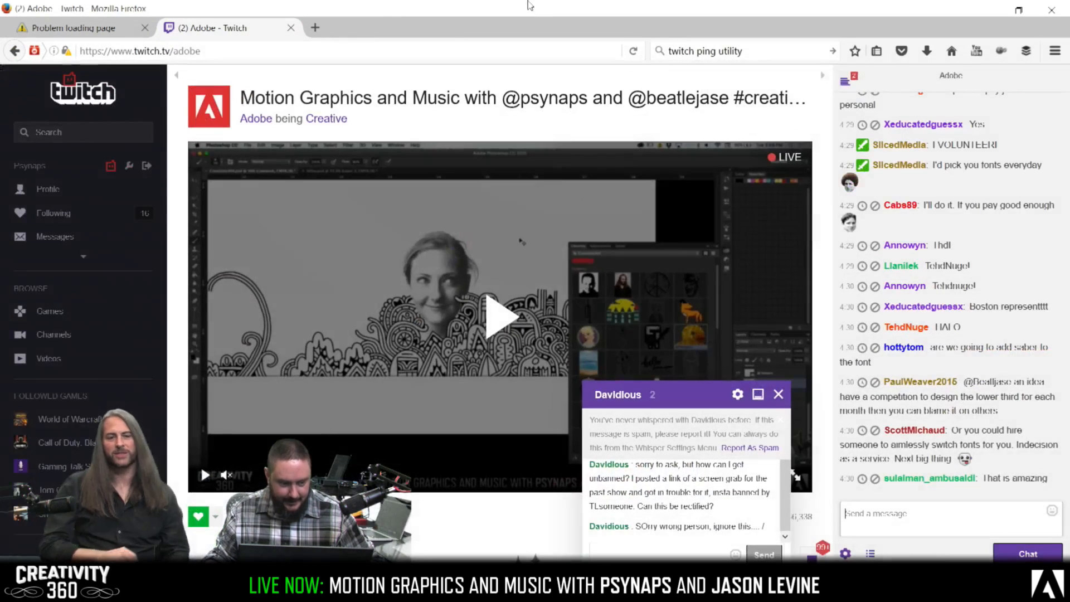
pyautogui.click(319, 27)
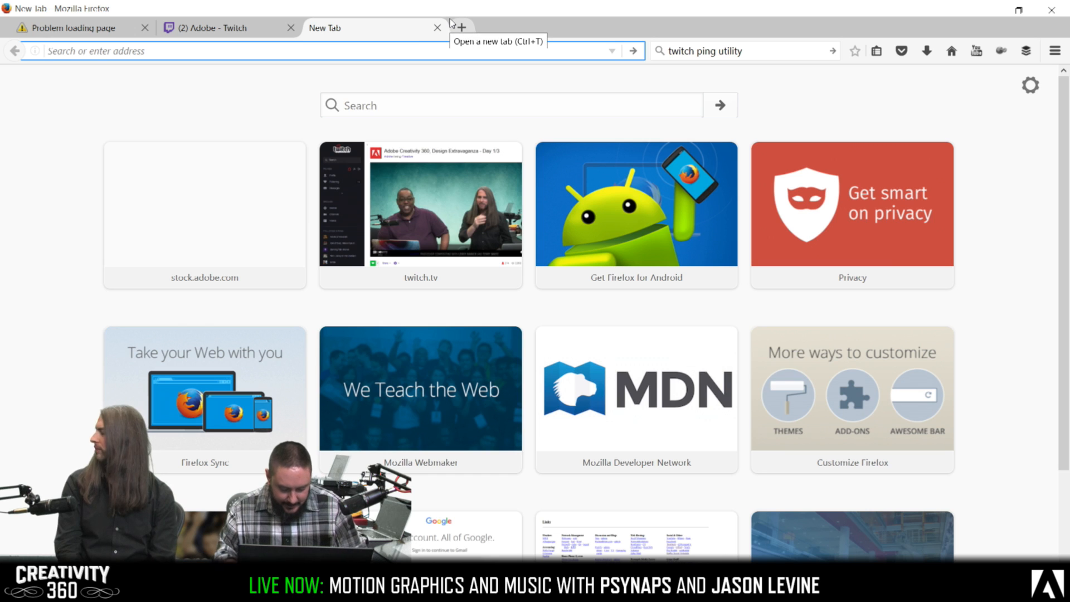
pyautogui.write('wordm')
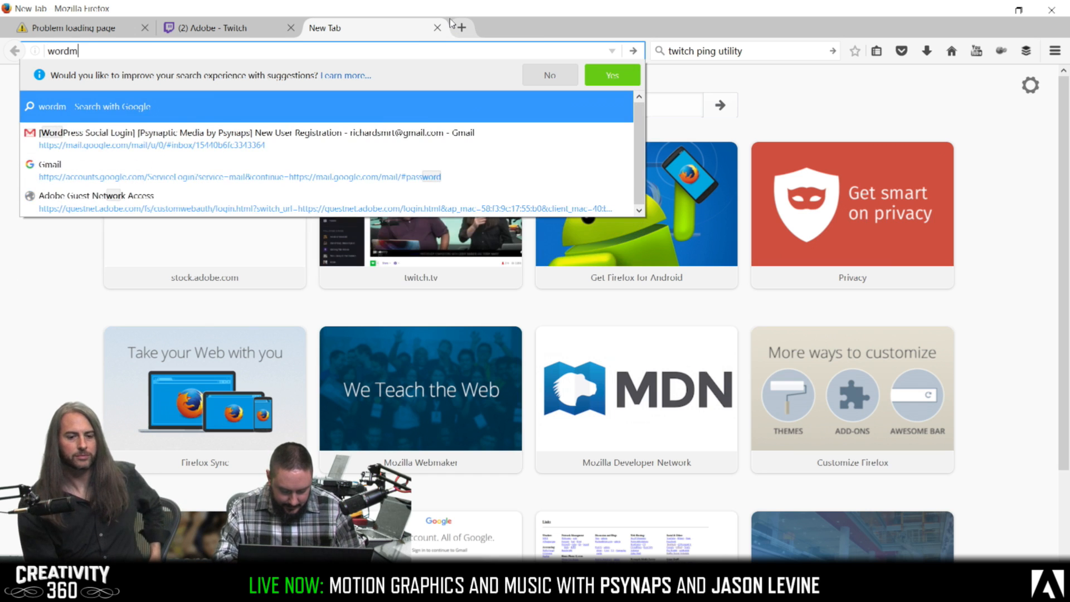
pyautogui.write('ark.it')
pyautogui.press('Return')
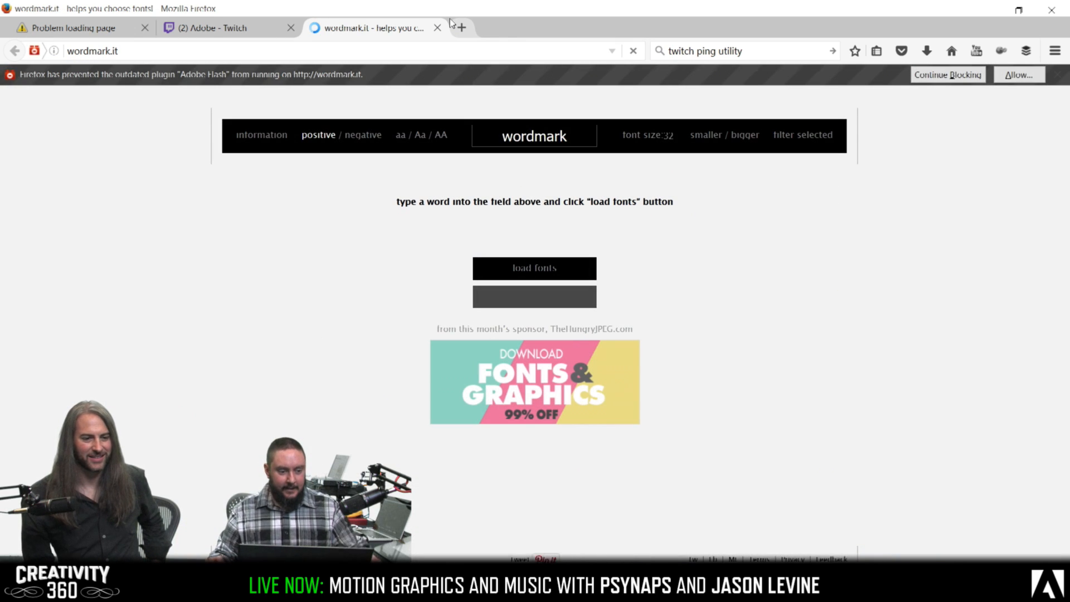
pyautogui.write('wordm')
pyautogui.click(1023, 73)
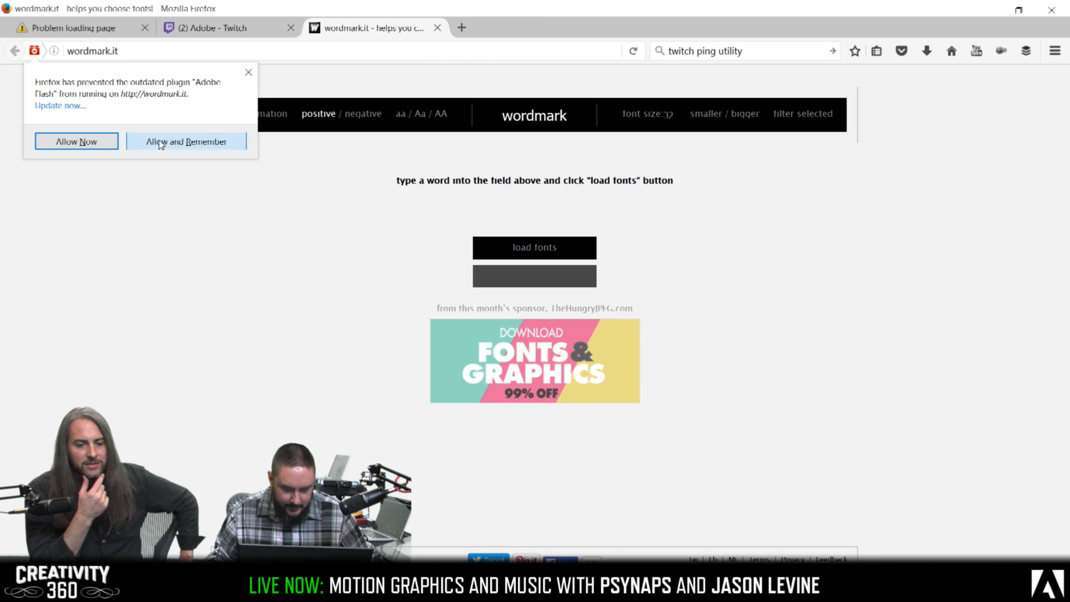
pyautogui.click(160, 143)
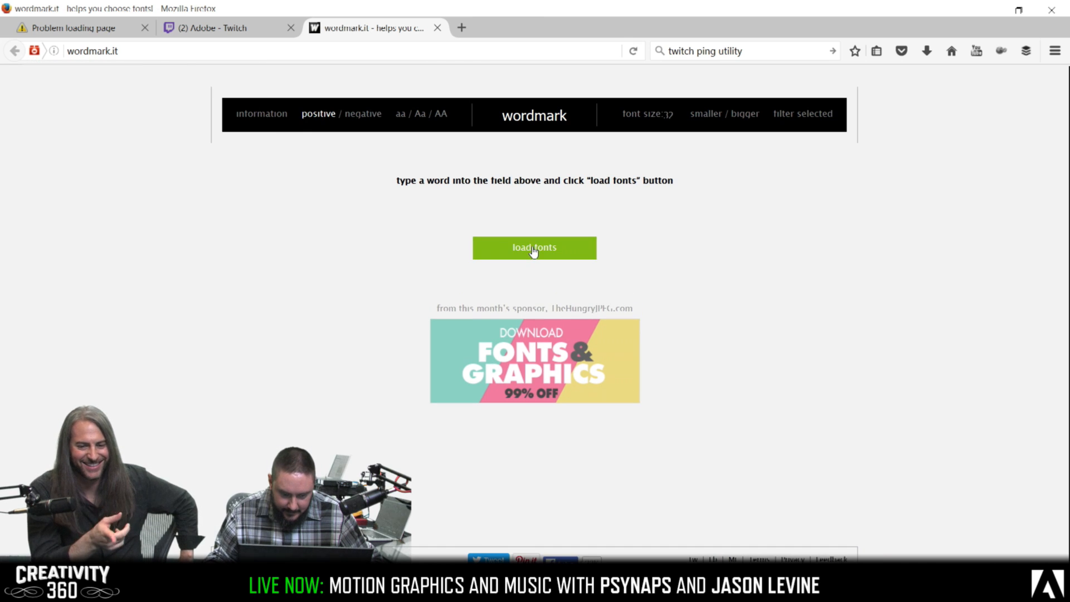
# Load wordmark.it's font previews for the text "creativity 360" and bookmark the page
pyautogui.click(533, 118)
pyautogui.write('creativity 360')
pyautogui.press('Return')
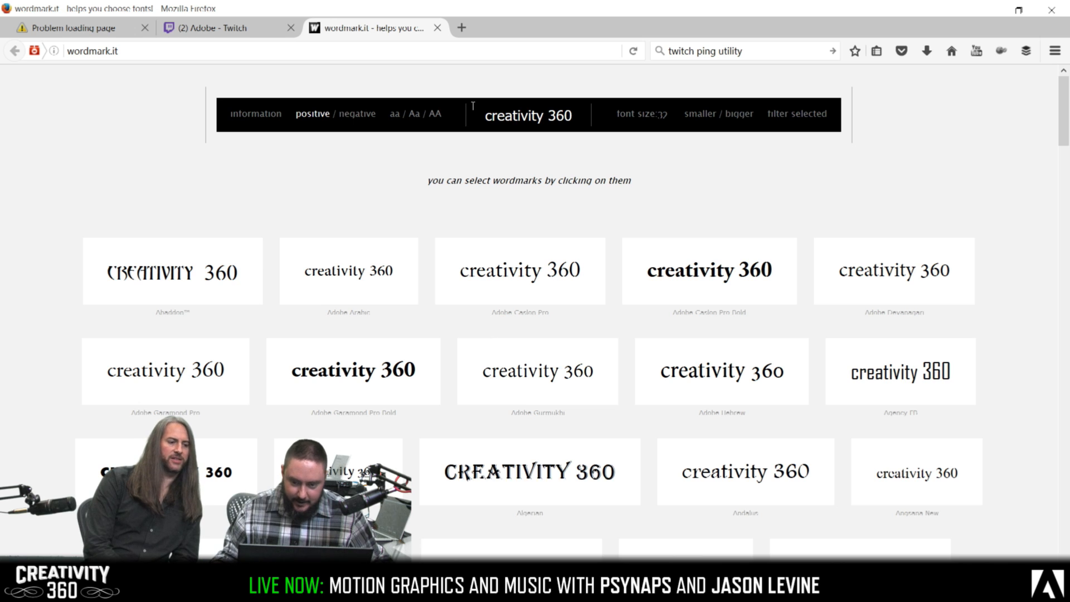
pyautogui.click(854, 51)
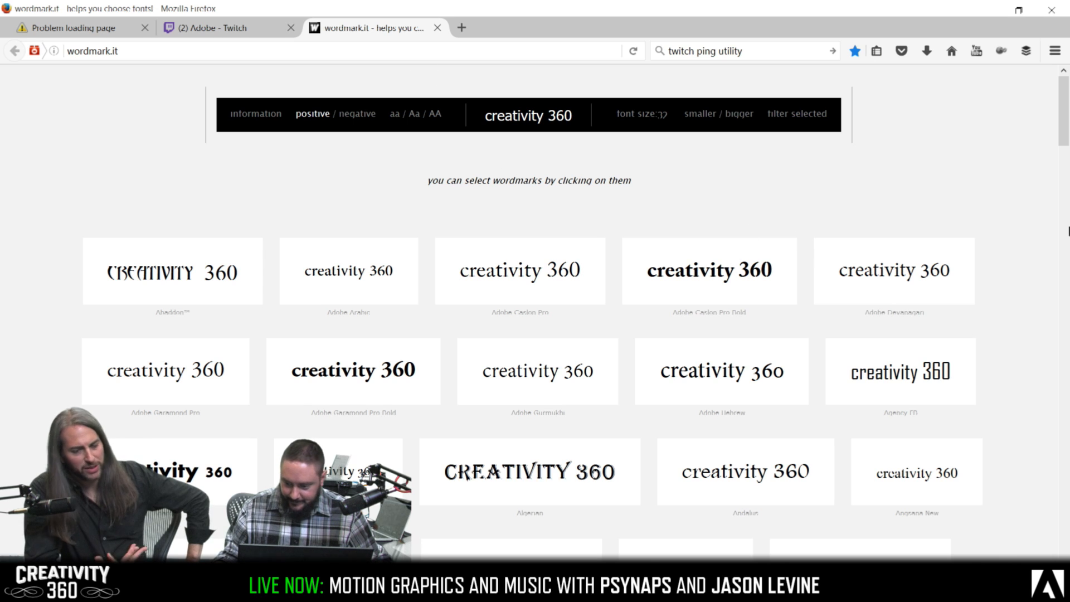
pyautogui.moveTo(1064, 104); pyautogui.dragTo(1047, 247)
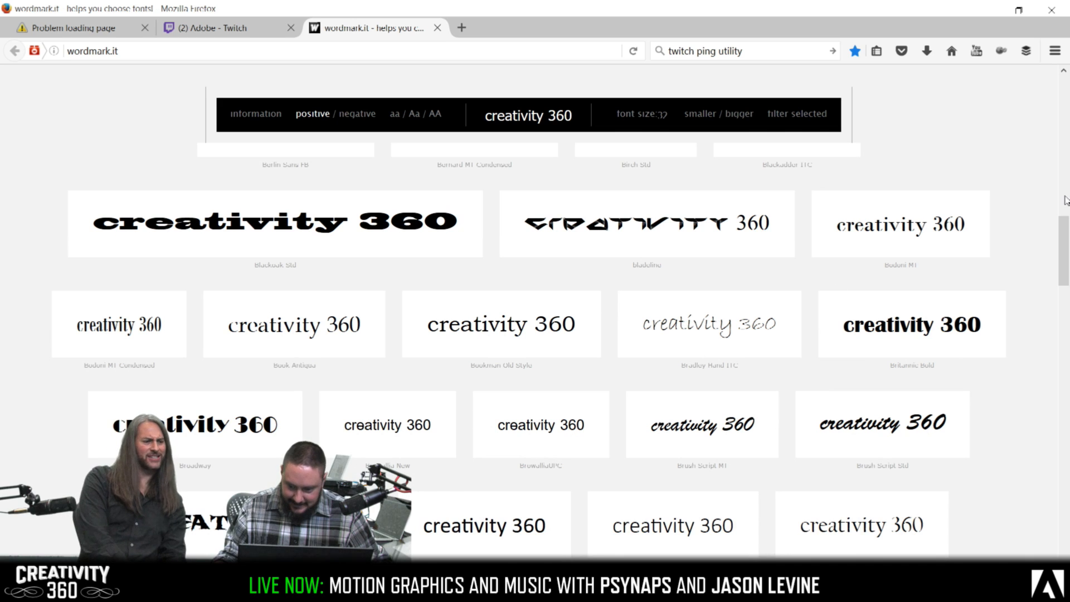
pyautogui.scroll(-5, 1065, 234)
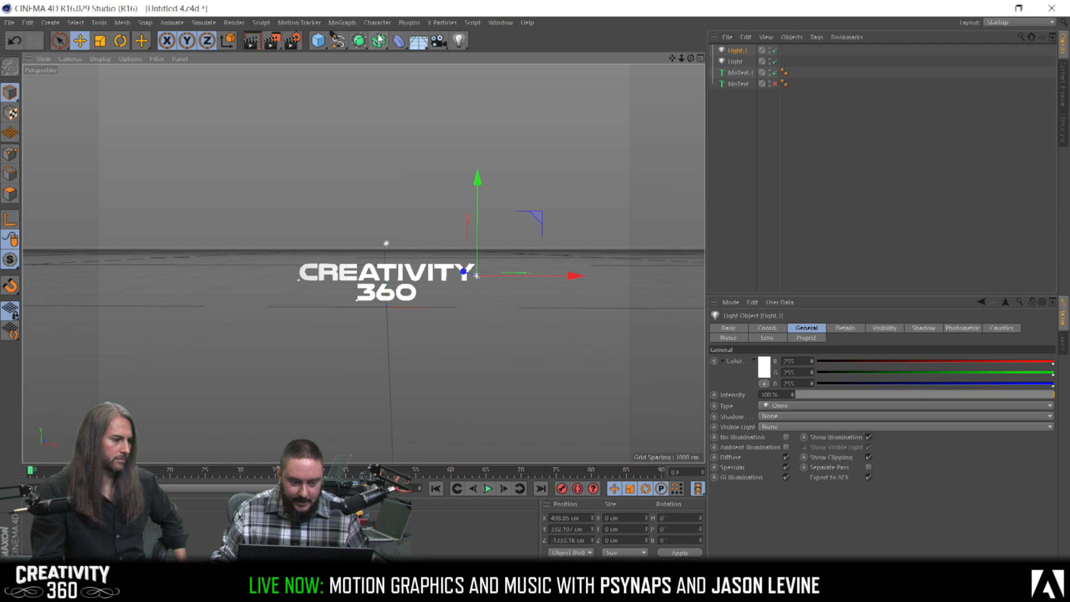
pyautogui.click(379, 41)
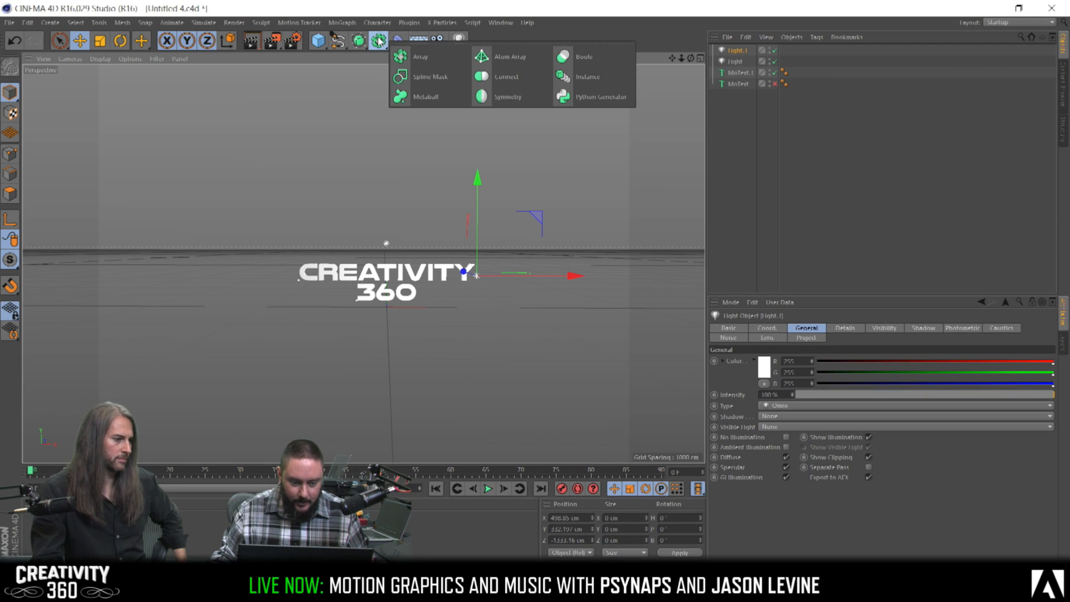
pyautogui.click(378, 22)
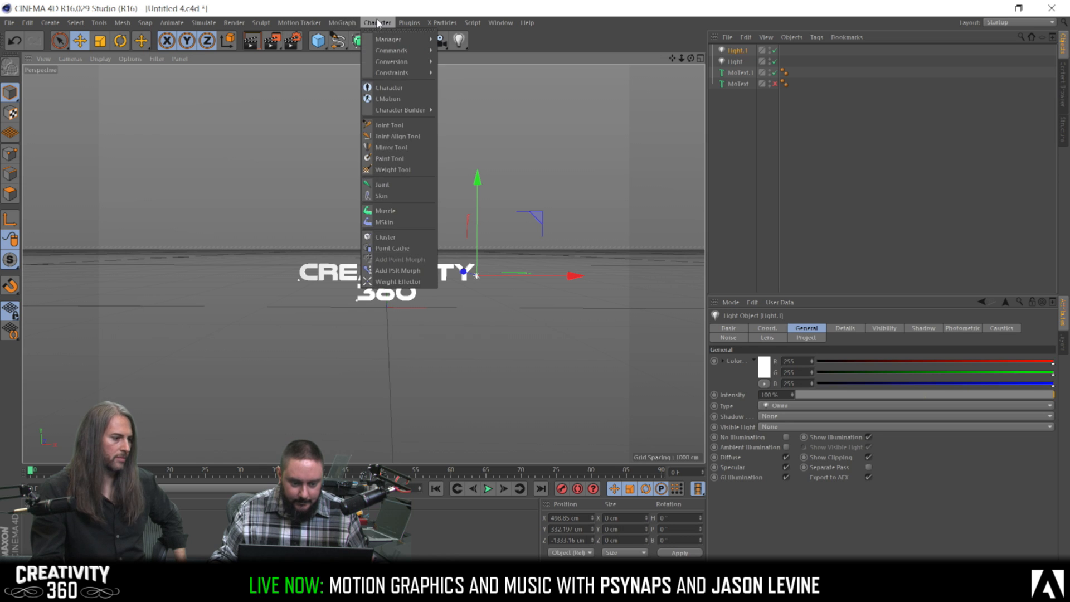
pyautogui.click(383, 23)
pyautogui.click(411, 23)
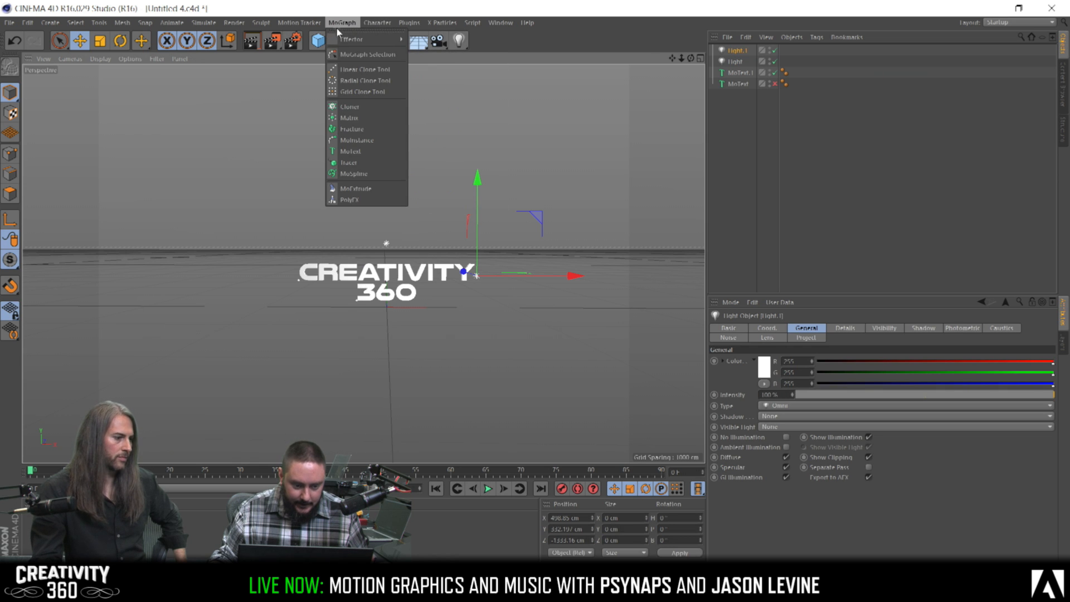
pyautogui.click(356, 3)
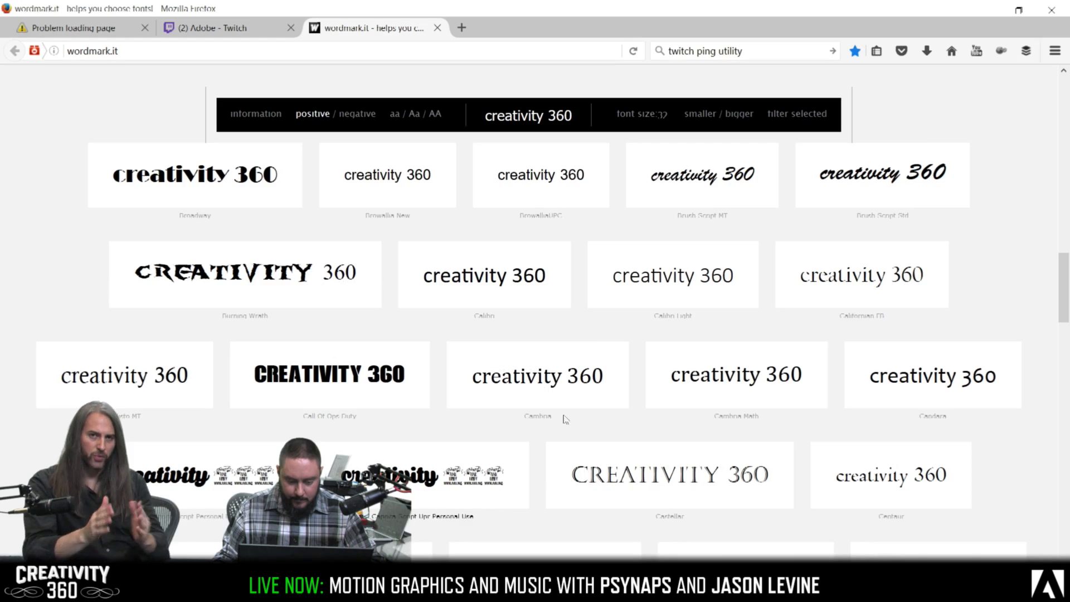
# Look through more of the "creativity 360" font samples in Firefox for a suitable typeface
pyautogui.scroll(-10, 591, 344)
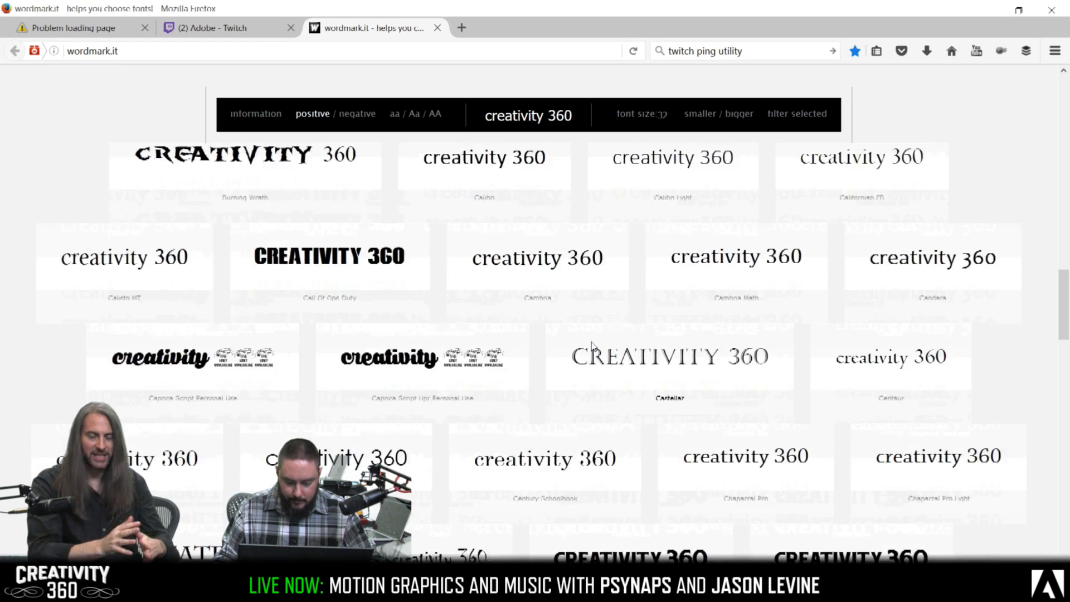
pyautogui.scroll(-6, 592, 344)
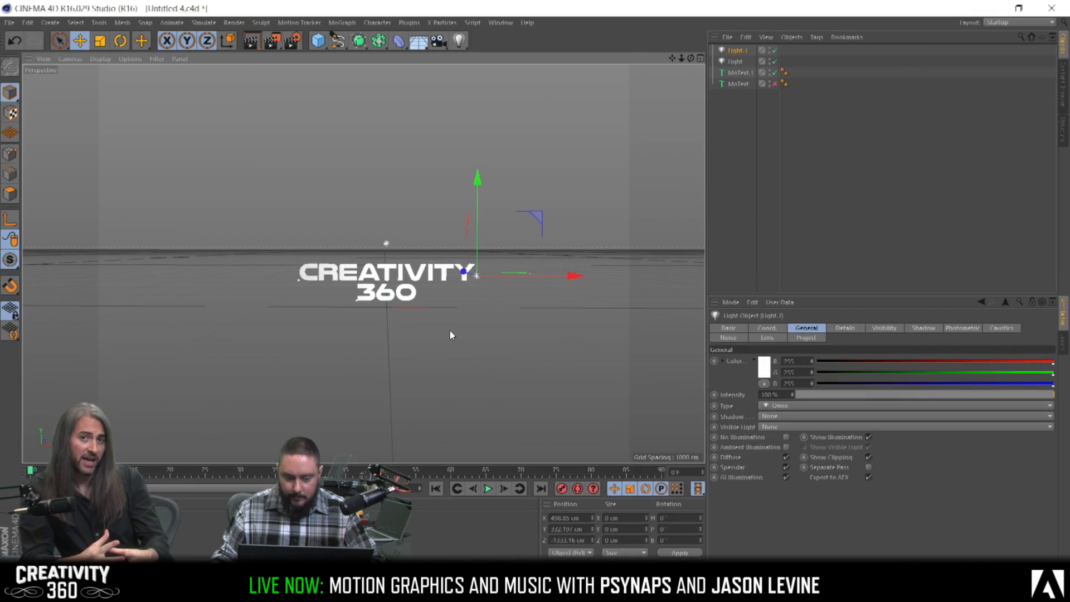
# In Cinema 4D, duplicate the active title object MoText.1 and disable MoText.1 so that only the new copy is shown
pyautogui.scroll(10, 457, 285)
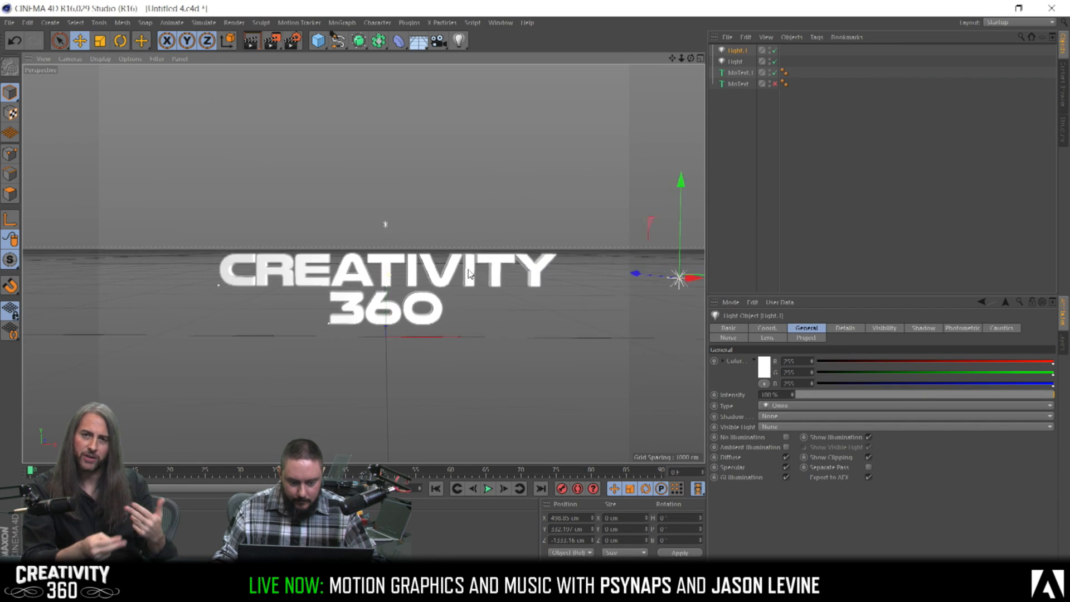
pyautogui.scroll(-8, 446, 285)
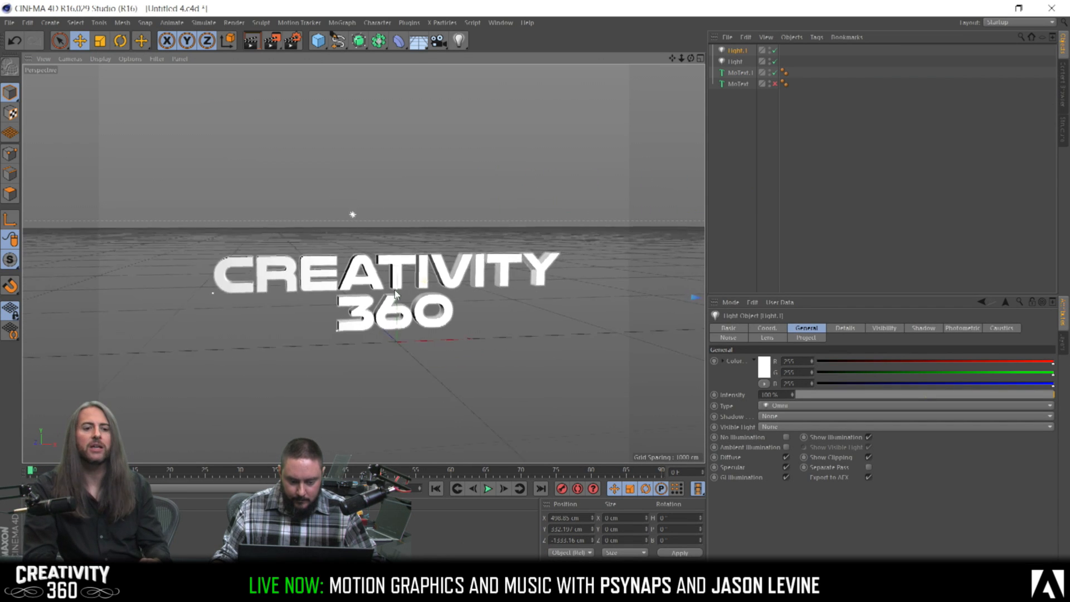
pyautogui.keyDown('alt'); pyautogui.moveTo(368, 301); pyautogui.dragTo(397, 319); pyautogui.keyUp('alt')
pyautogui.keyDown('alt'); pyautogui.moveTo(423, 278); pyautogui.dragTo(355, 242, button='middle'); pyautogui.keyUp('alt')
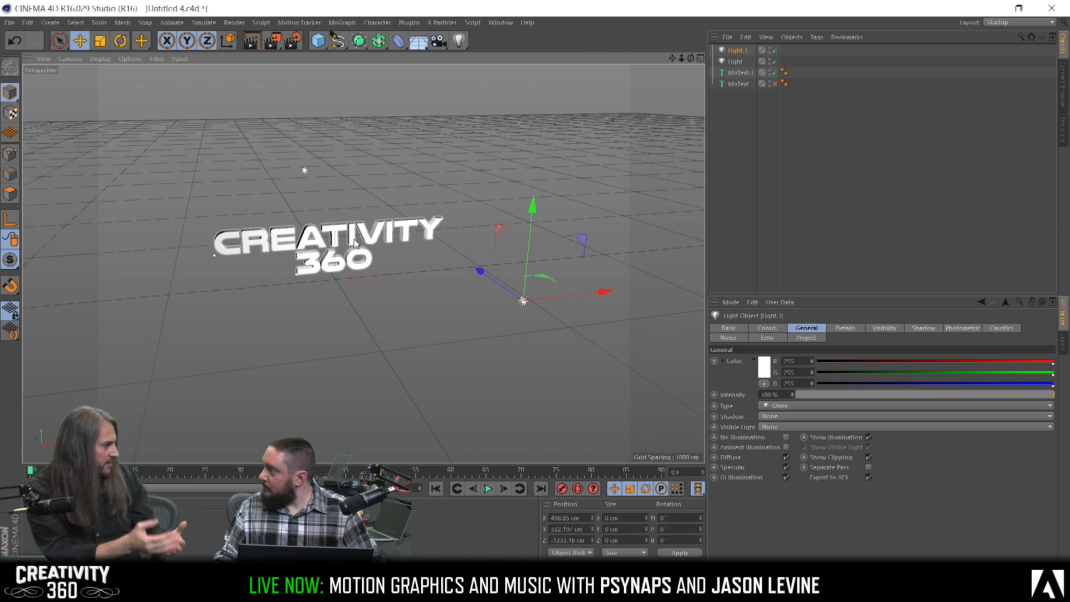
pyautogui.click(734, 72)
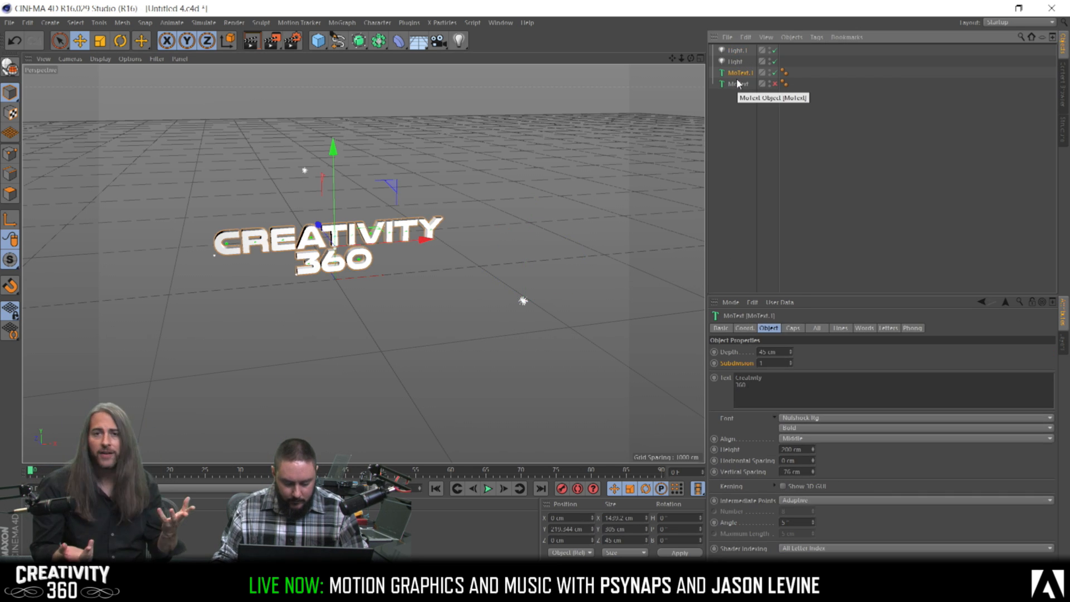
pyautogui.click(774, 77)
pyautogui.hotkey('ctrl', 'c')
pyautogui.hotkey('ctrl', 'v')
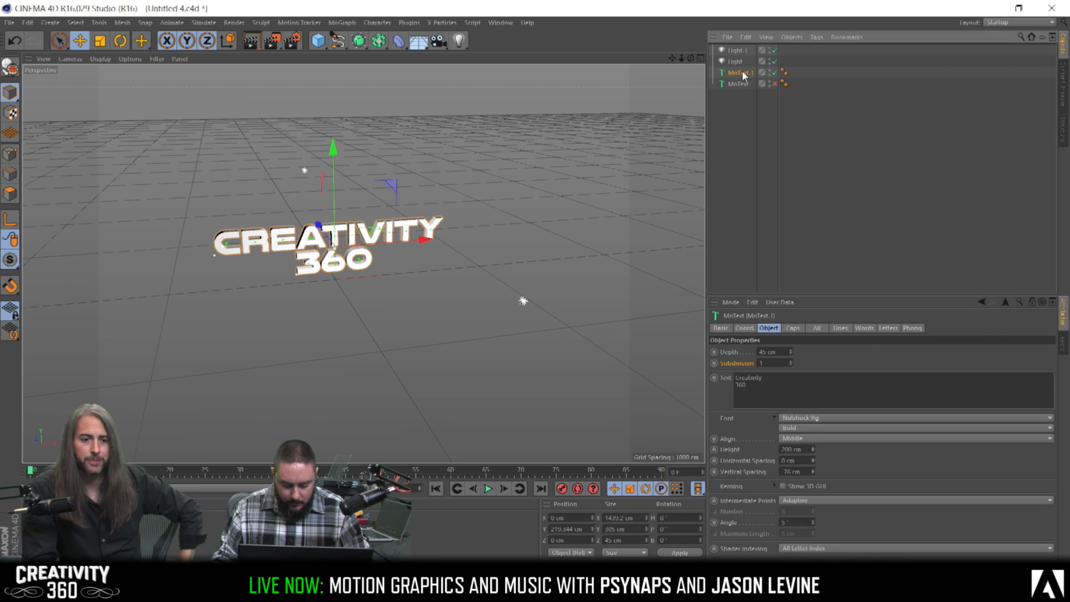
# Set the font of the new MoText copy to Raleigh
pyautogui.click(880, 417)
pyautogui.moveTo(1052, 366); pyautogui.dragTo(1066, 222)
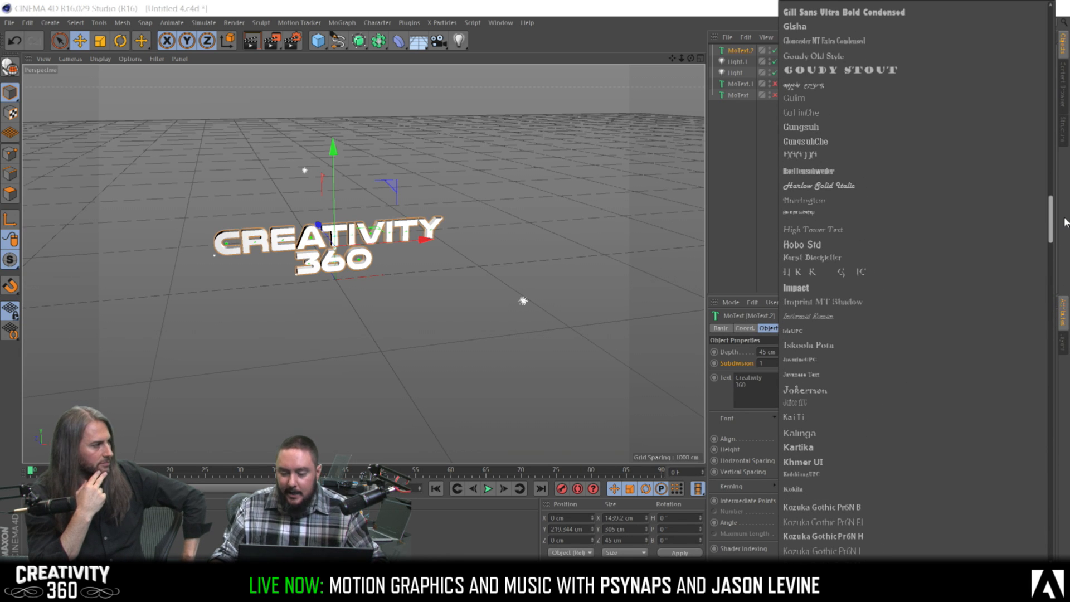
pyautogui.moveTo(1065, 222); pyautogui.dragTo(1029, 402)
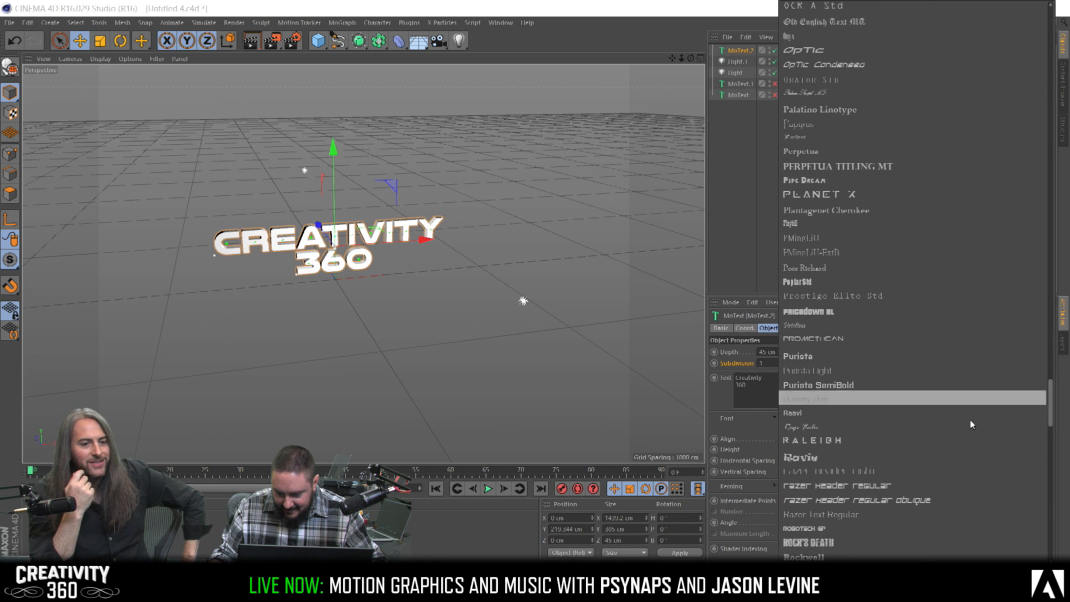
pyautogui.click(826, 441)
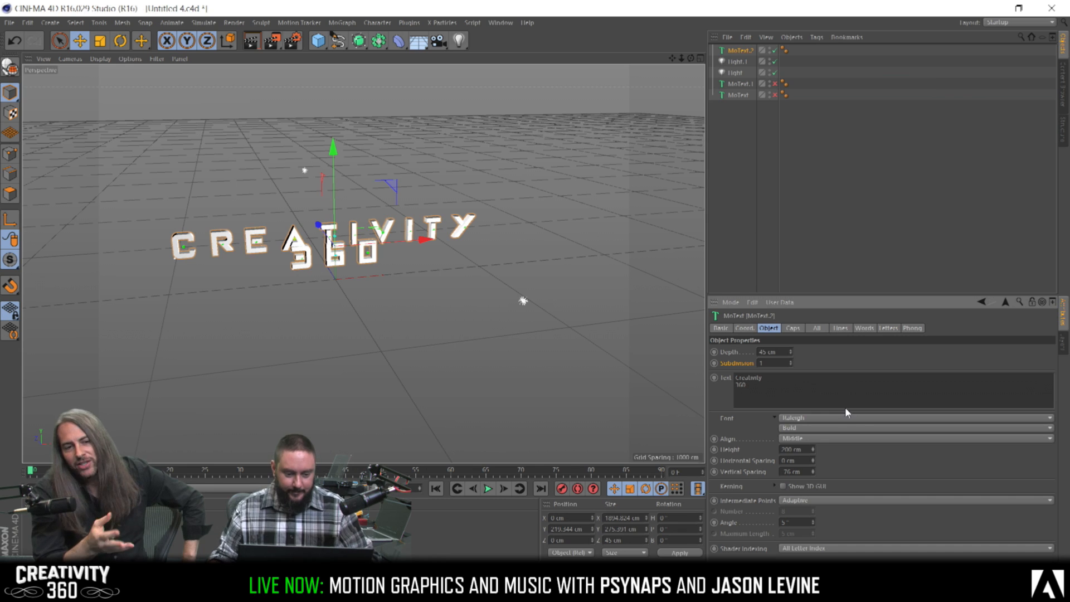
# Disable the Raleigh copy, re-enable MoText.1 and save the project
pyautogui.click(772, 50)
pyautogui.click(773, 84)
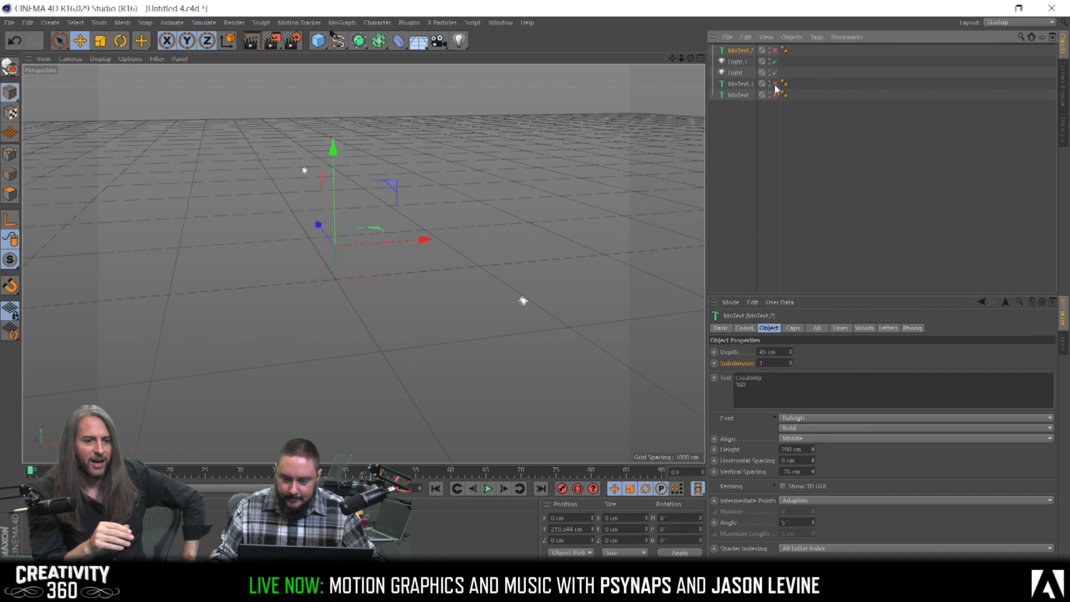
pyautogui.hotkey('ctrl', 's')
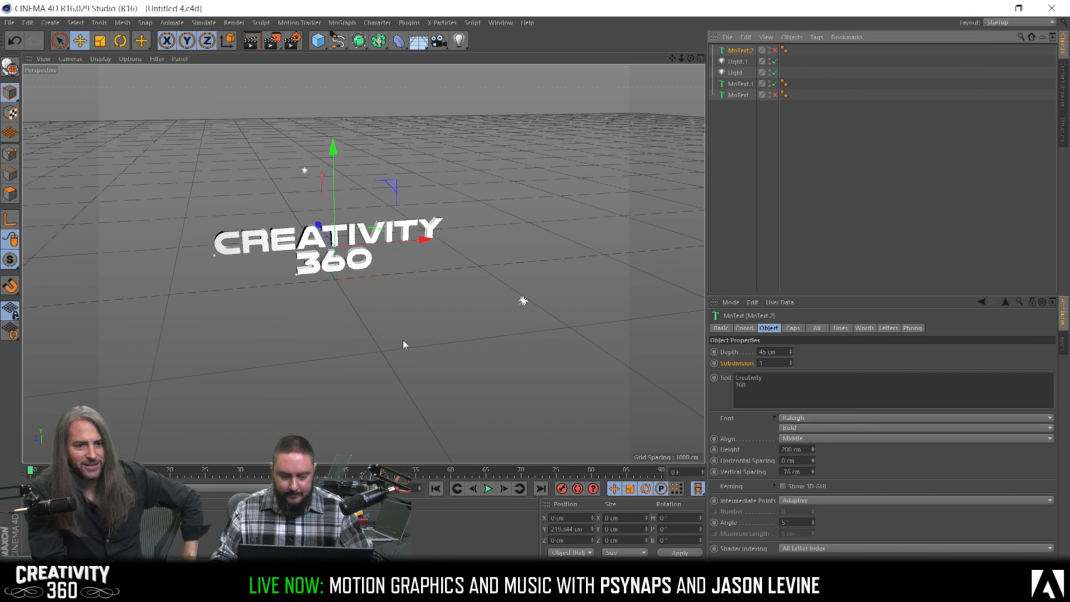
# Render a preview of the title in the viewport from an angled view to check the lighting
pyautogui.keyDown('alt'); pyautogui.moveTo(345, 263); pyautogui.dragTo(384, 264); pyautogui.keyUp('alt')
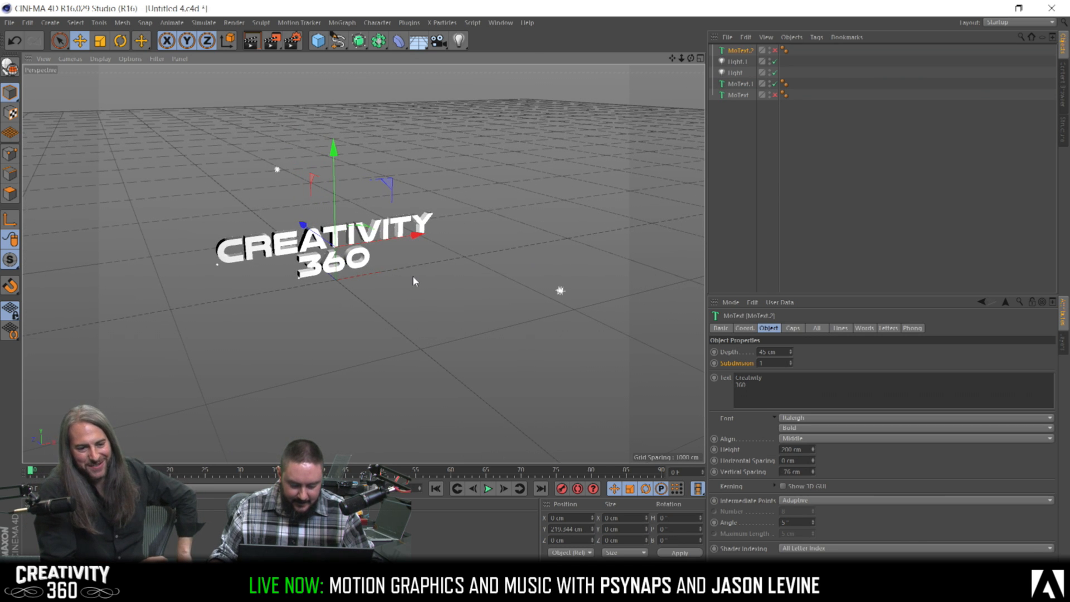
pyautogui.hotkey('ctrl', 'r')
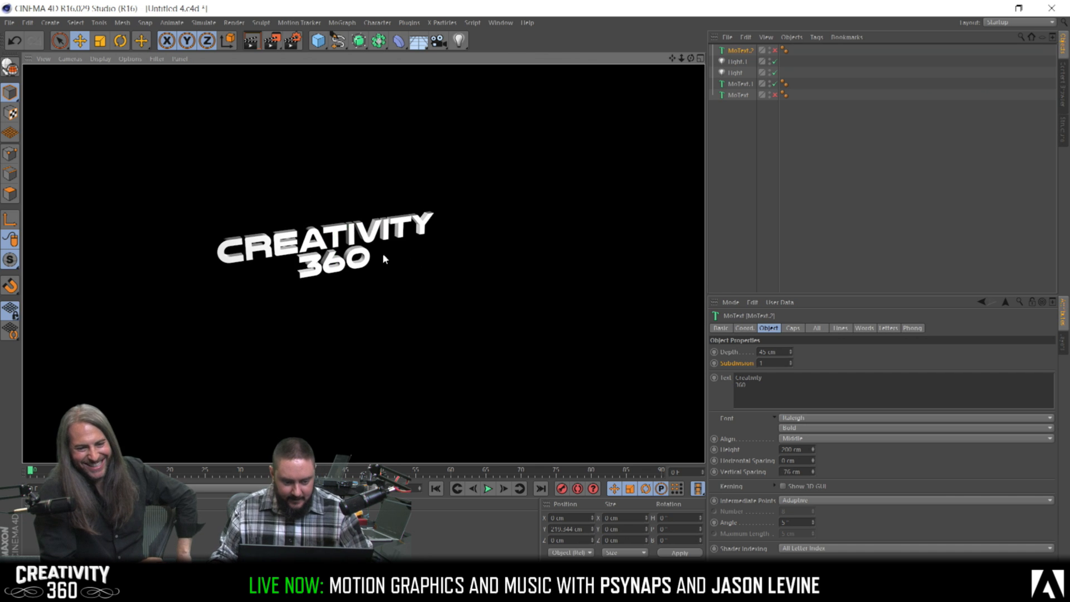
pyautogui.click(331, 232)
pyautogui.scroll(1, 330, 232)
pyautogui.moveTo(333, 233)
pyautogui.keyDown('alt'); pyautogui.mouseDown()
pyautogui.moveTo(366, 236)
pyautogui.moveTo(314, 239)
pyautogui.mouseUp(); pyautogui.keyUp('alt')
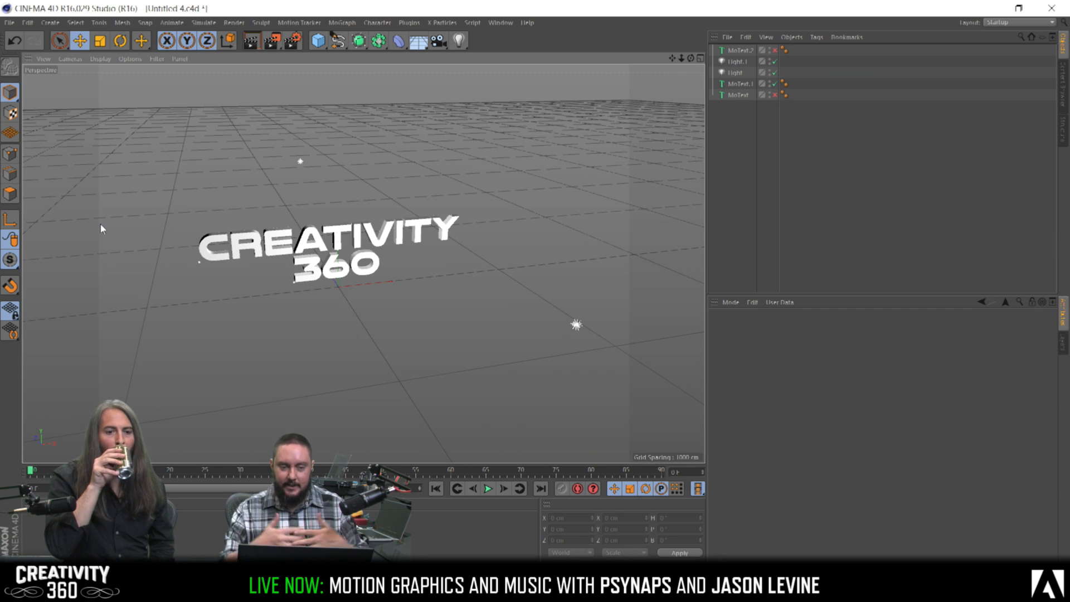
# Change the omni light behind the text to an Area light and enlarge its rectangle in width and height
pyautogui.click(737, 62)
pyautogui.click(734, 72)
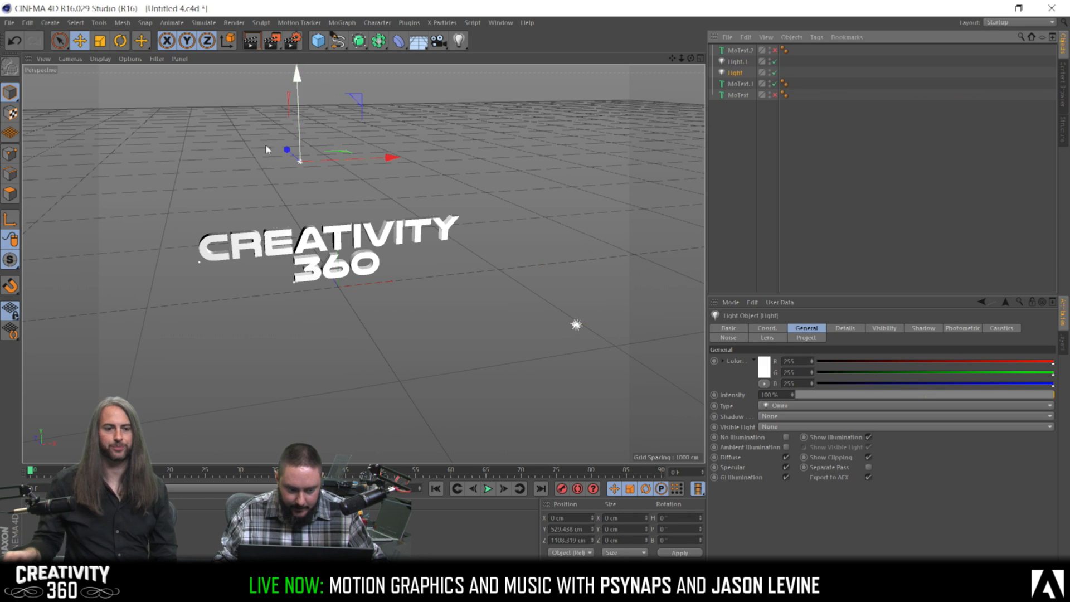
pyautogui.click(801, 406)
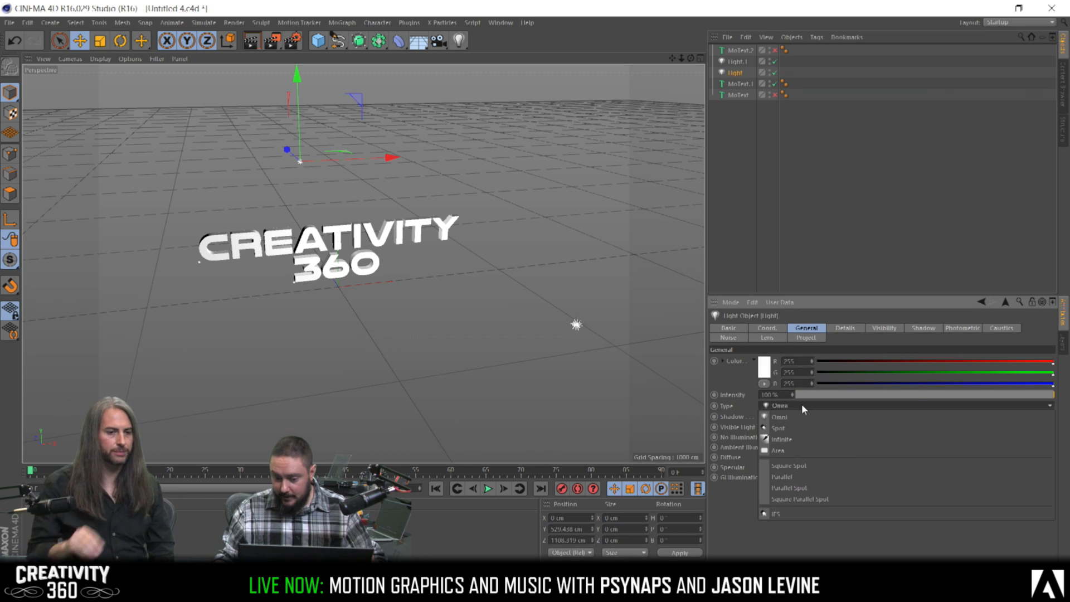
pyautogui.click(791, 450)
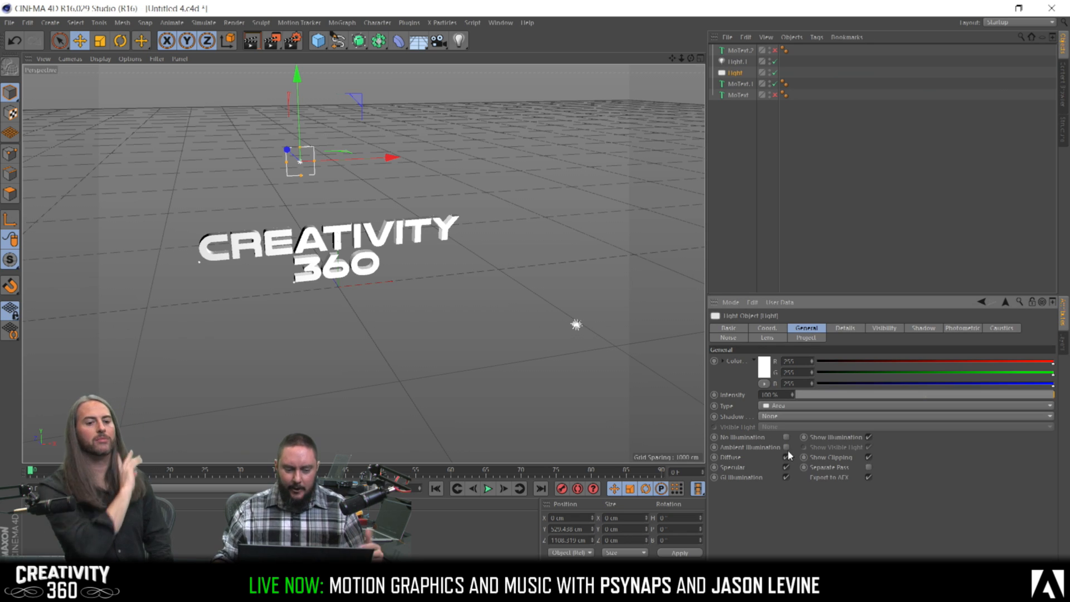
pyautogui.moveTo(285, 162); pyautogui.dragTo(236, 164)
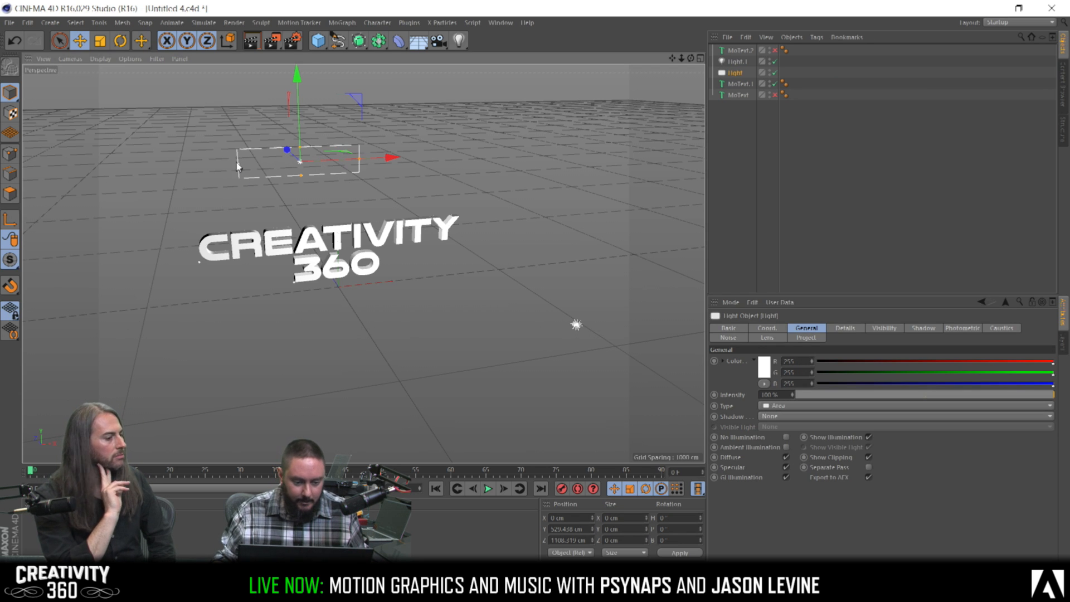
pyautogui.moveTo(296, 149); pyautogui.dragTo(299, 129)
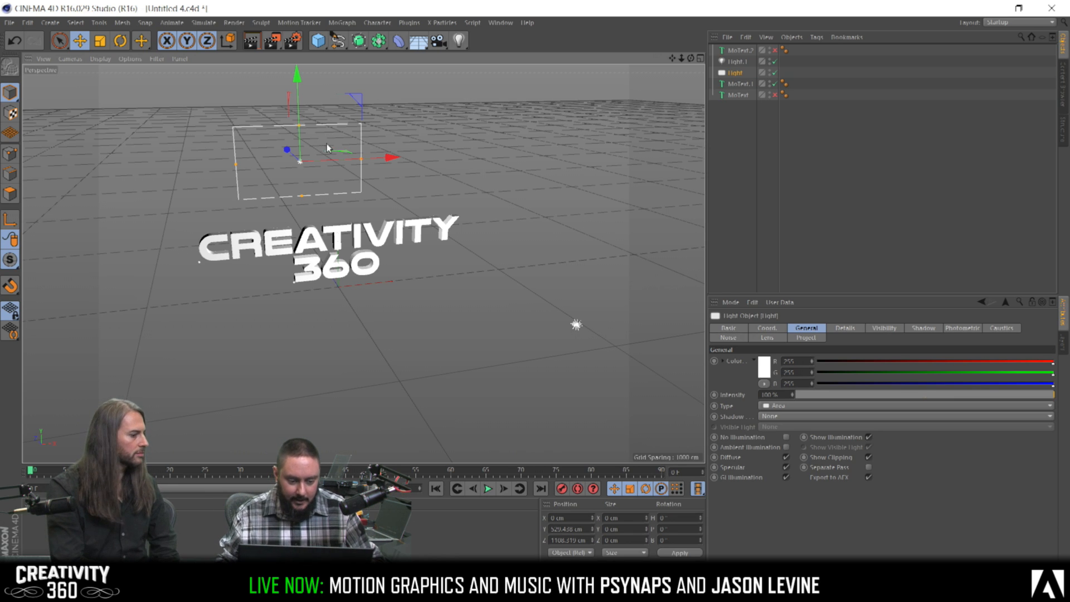
# Change the omni light in front of the title to an Area light and enlarge its rectangle in height
pyautogui.keyDown('alt'); pyautogui.moveTo(375, 142); pyautogui.dragTo(344, 233); pyautogui.keyUp('alt')
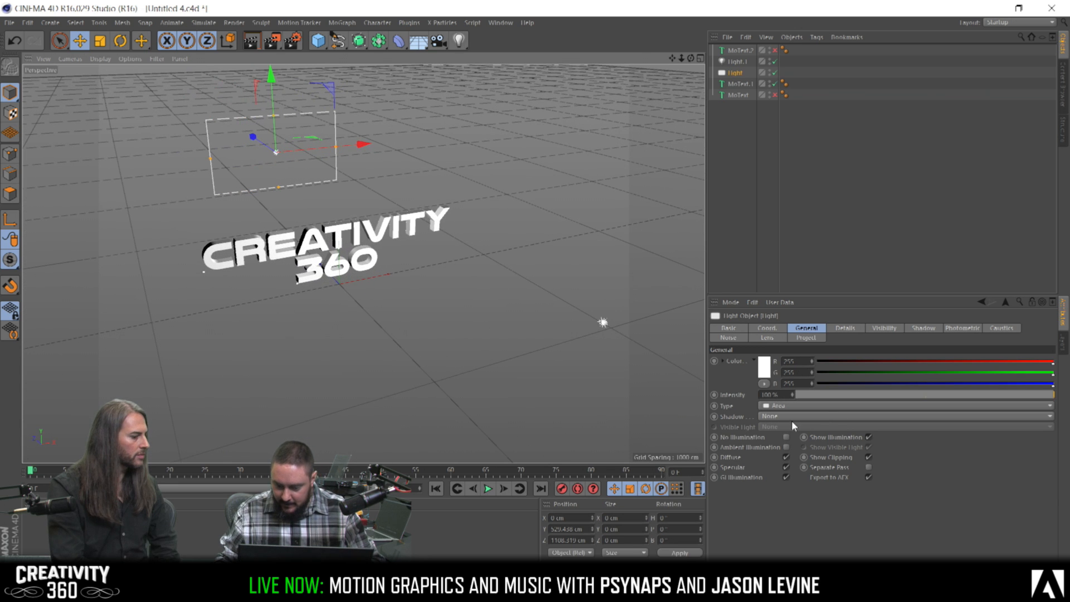
pyautogui.moveTo(316, 231)
pyautogui.keyDown('alt'); pyautogui.mouseDown()
pyautogui.moveTo(245, 229)
pyautogui.moveTo(321, 241)
pyautogui.mouseUp(); pyautogui.keyUp('alt')
pyautogui.click(609, 331)
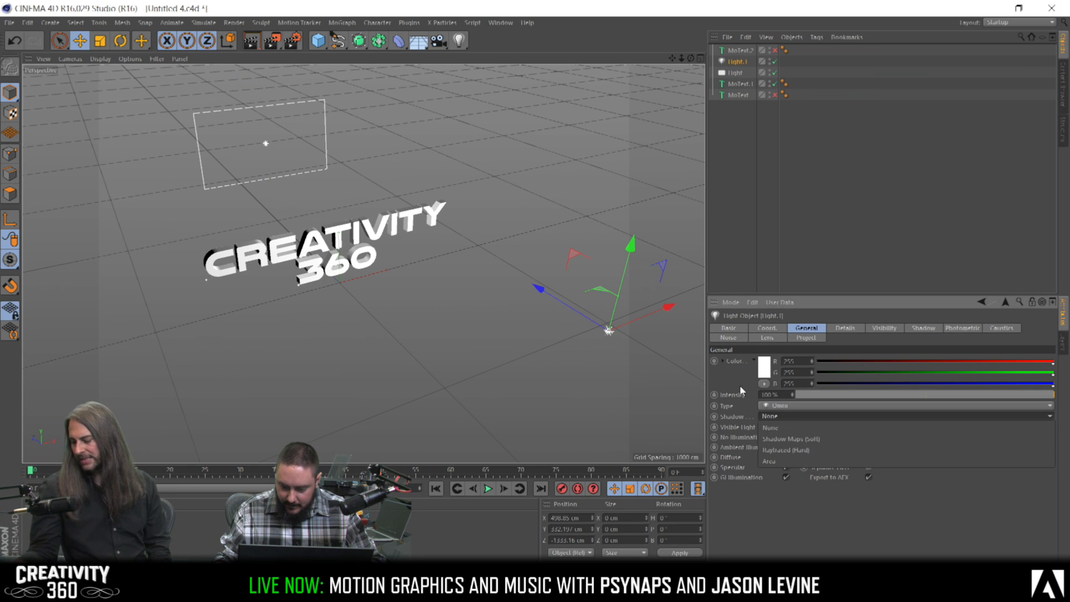
pyautogui.click(774, 407)
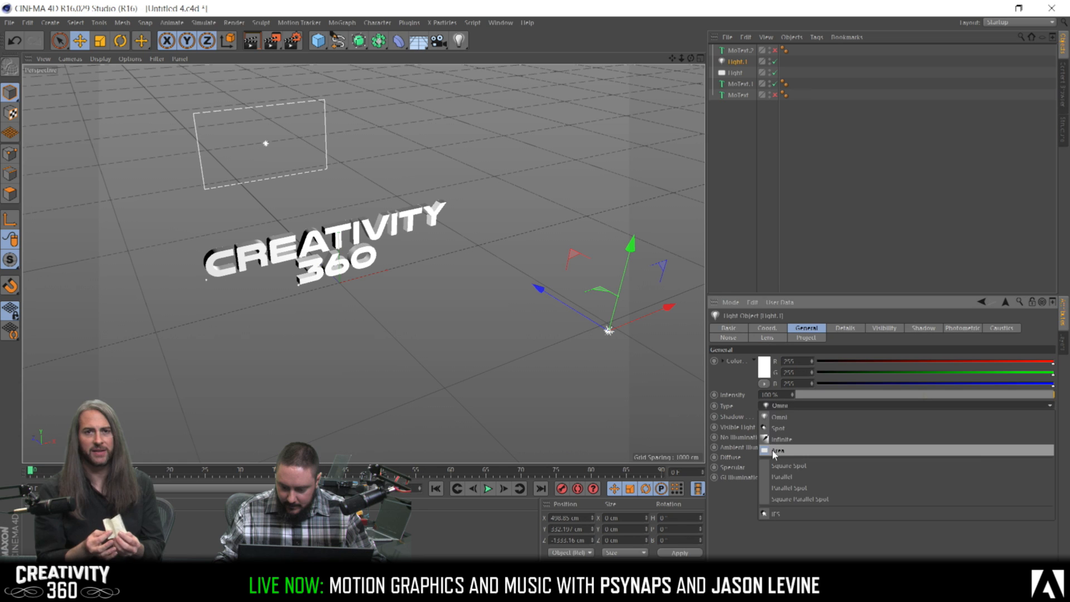
pyautogui.click(771, 445)
pyautogui.moveTo(590, 338); pyautogui.dragTo(523, 347)
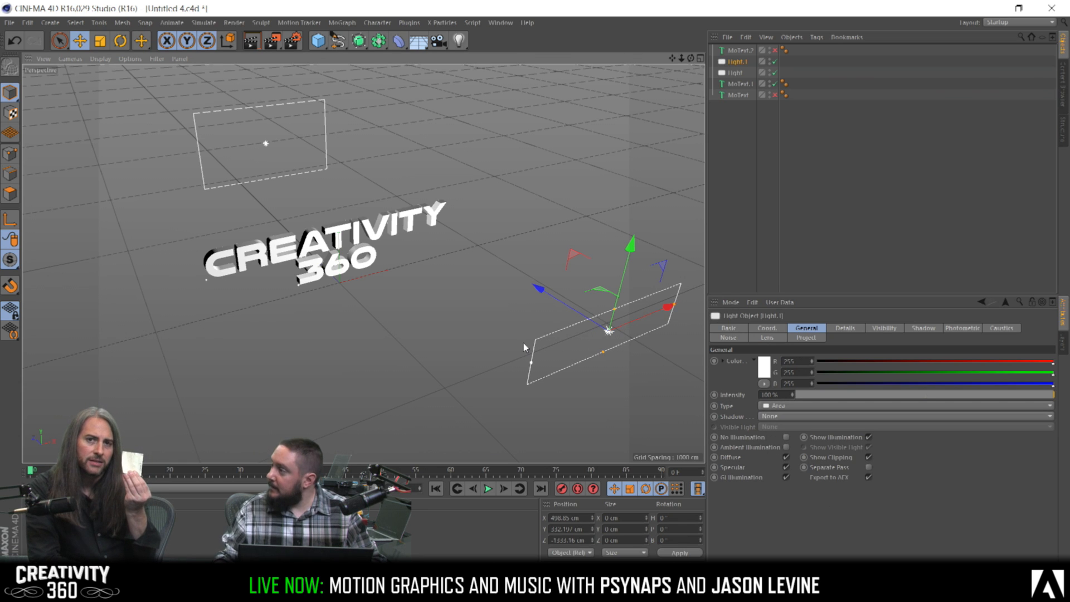
pyautogui.moveTo(614, 308); pyautogui.dragTo(620, 296)
pyautogui.keyDown('alt'); pyautogui.moveTo(570, 318); pyautogui.dragTo(480, 288); pyautogui.keyUp('alt')
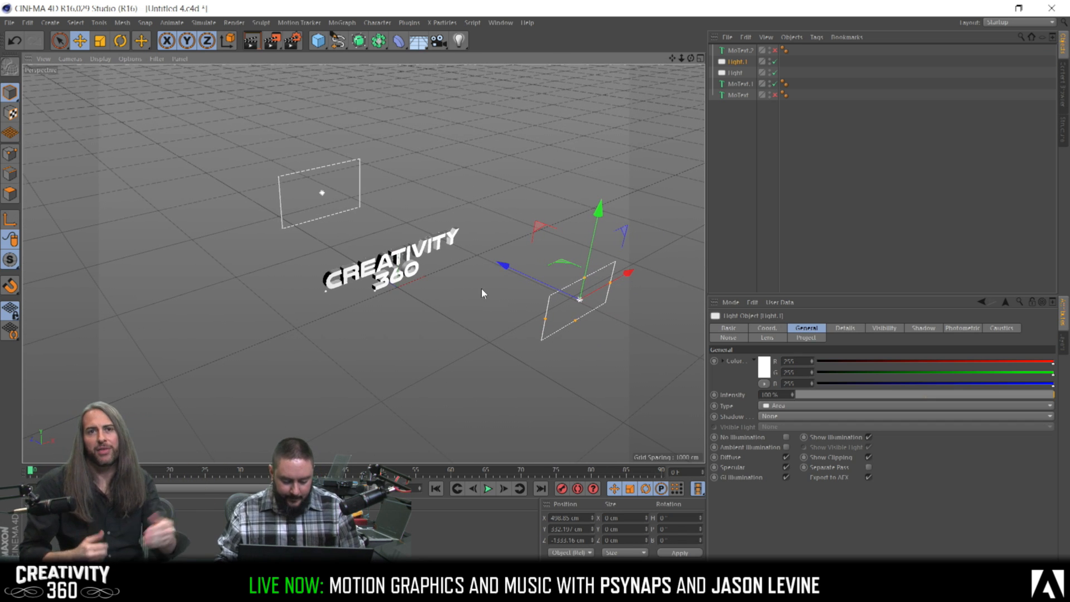
# Move the front area light sideways to about X 1899 cm and turn its heading about 42° towards the title
pyautogui.moveTo(472, 292); pyautogui.dragTo(632, 350)
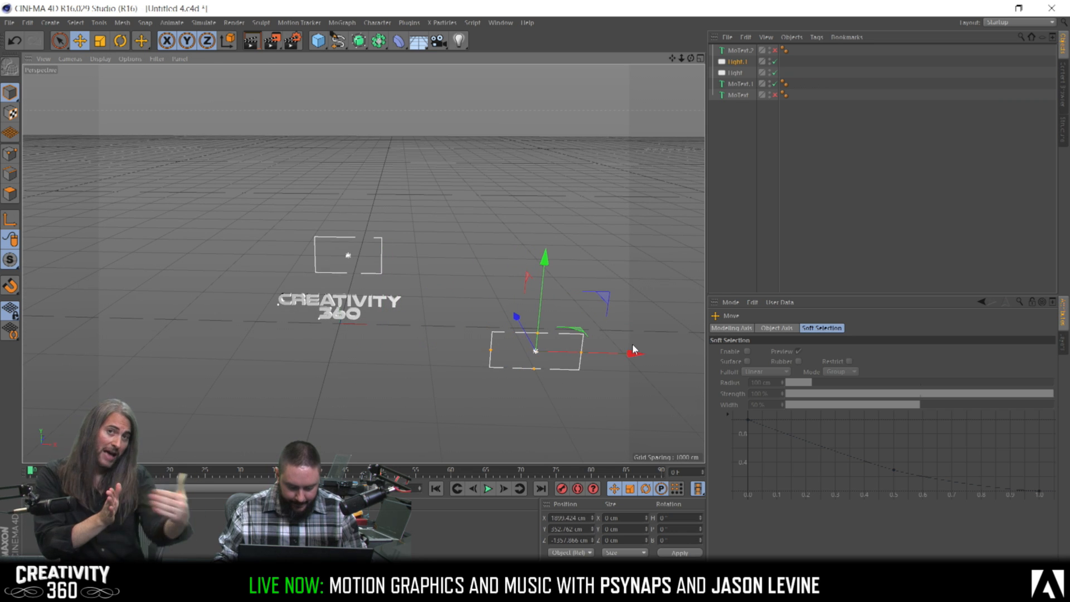
pyautogui.press('r')
pyautogui.moveTo(550, 378); pyautogui.dragTo(576, 377)
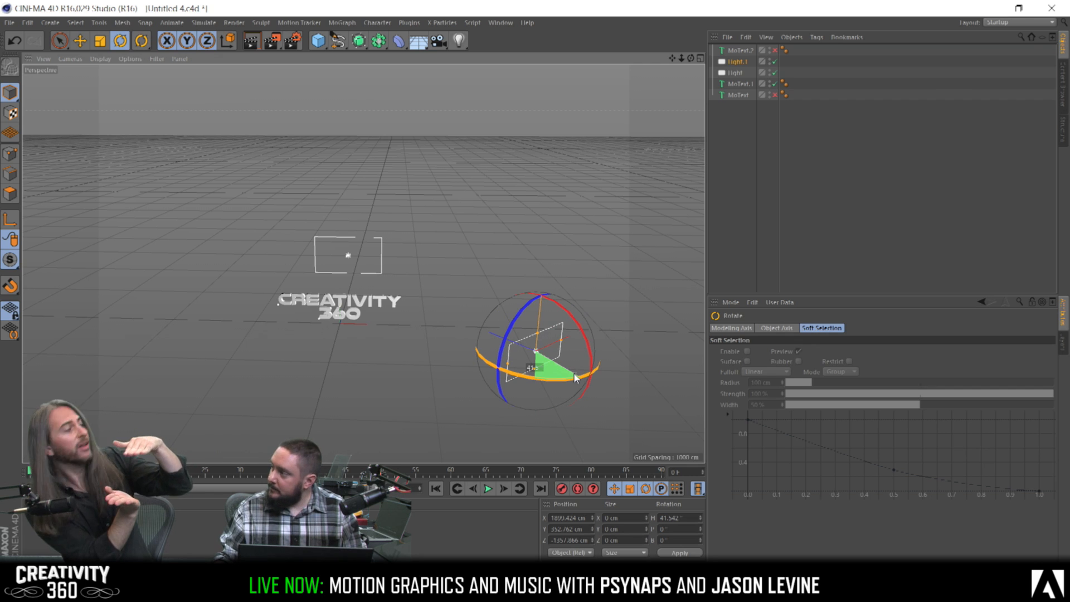
# Raise the front area light to about Y 1036 cm and tilt it down towards the title at a pitch of about -22°
pyautogui.press('e')
pyautogui.moveTo(543, 270); pyautogui.dragTo(557, 187)
pyautogui.press('r')
pyautogui.moveTo(505, 232); pyautogui.dragTo(506, 233)
pyautogui.moveTo(602, 260); pyautogui.dragTo(594, 312)
# Select the MoText title and render a preview in the viewport to check the lighting
pyautogui.click(372, 300)
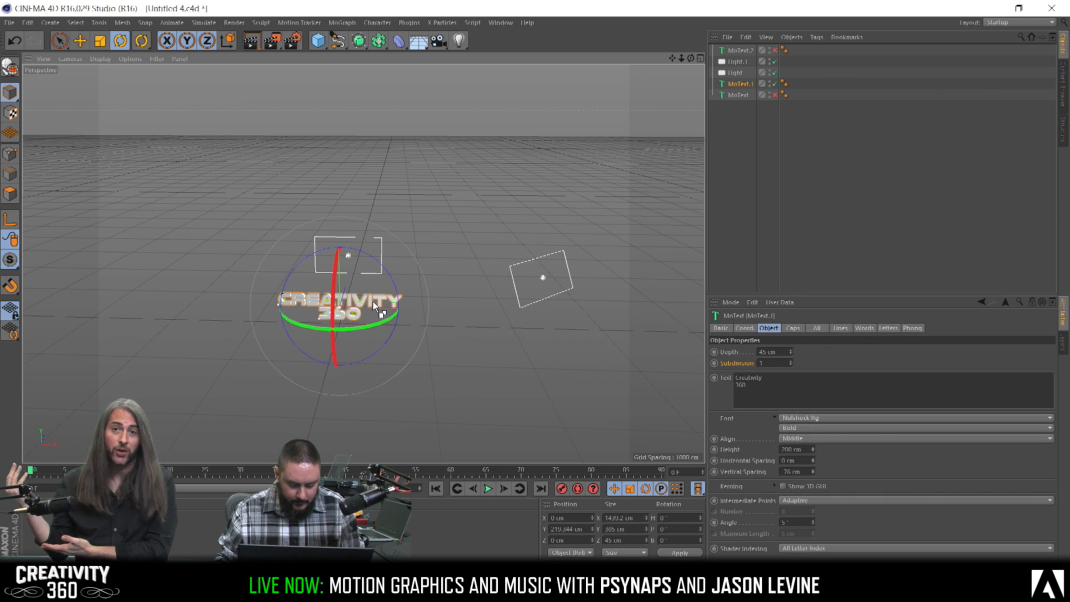
pyautogui.hotkey('ctrl', 'r')
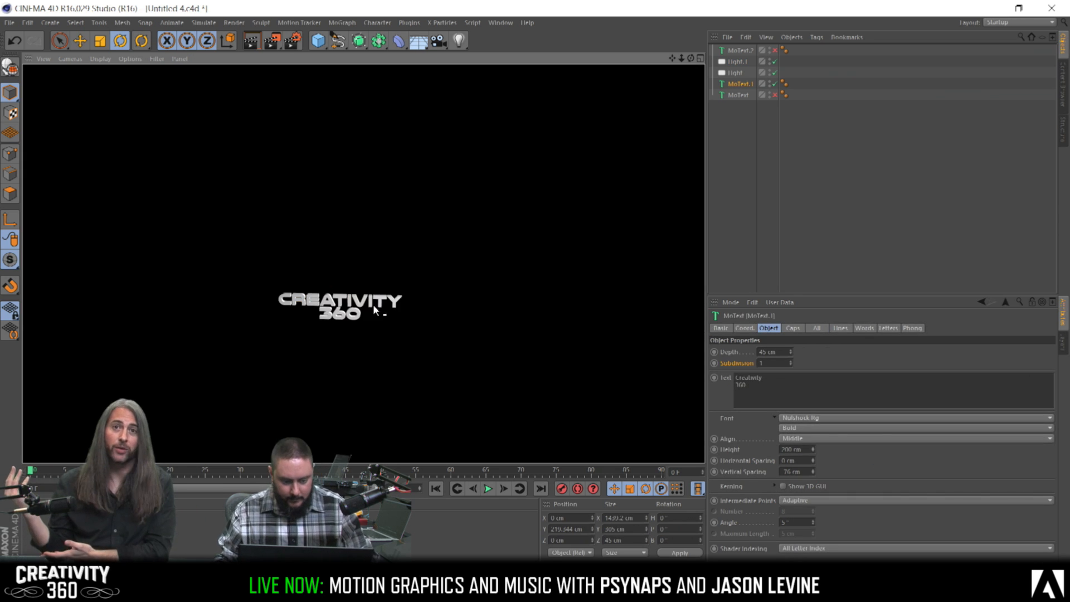
pyautogui.click(808, 429)
pyautogui.click(766, 427)
pyautogui.click(807, 439)
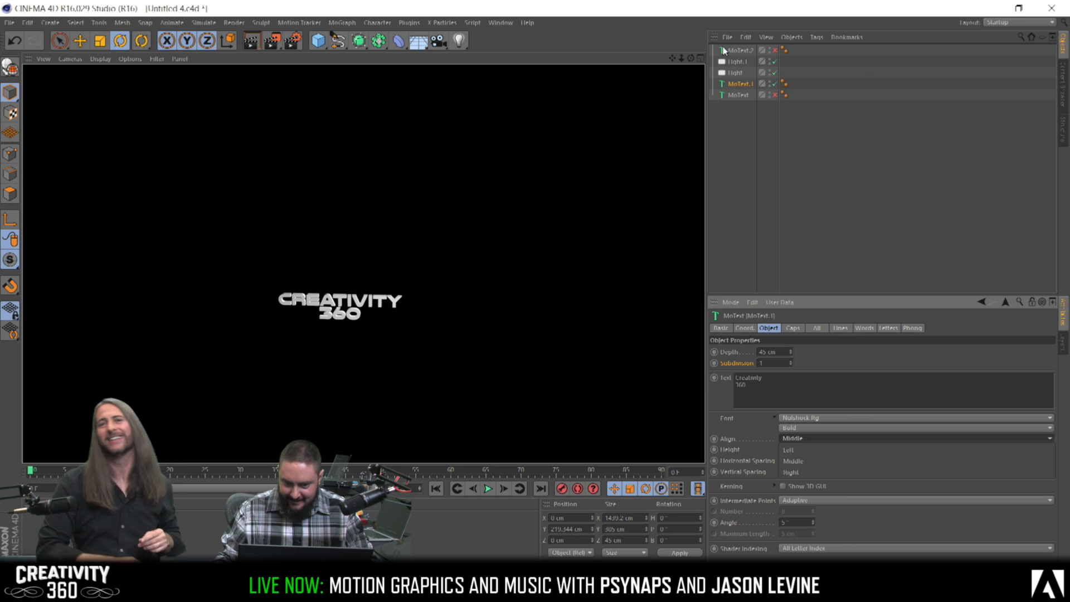
# Rename the light behind the title as Back Light
pyautogui.click(735, 75)
pyautogui.click(735, 76)
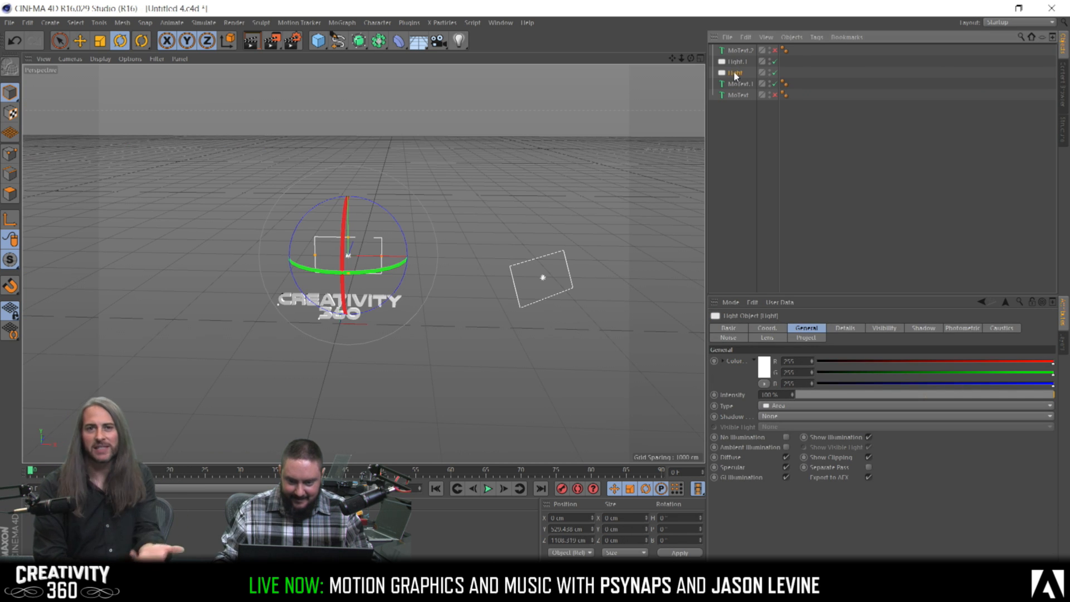
pyautogui.doubleClick(734, 73)
pyautogui.write('Back Light')
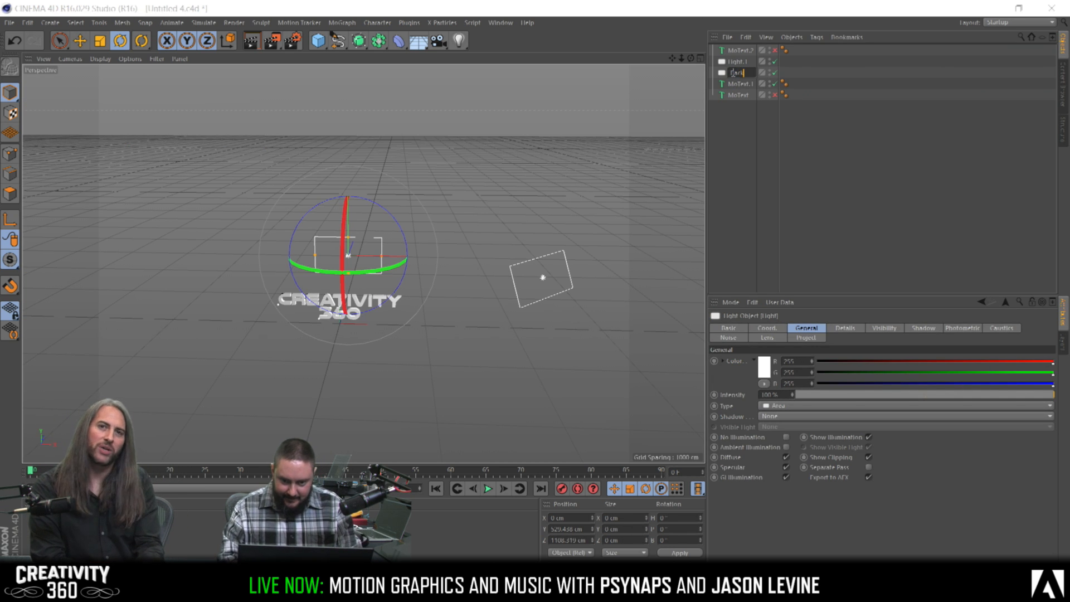
pyautogui.press('Return')
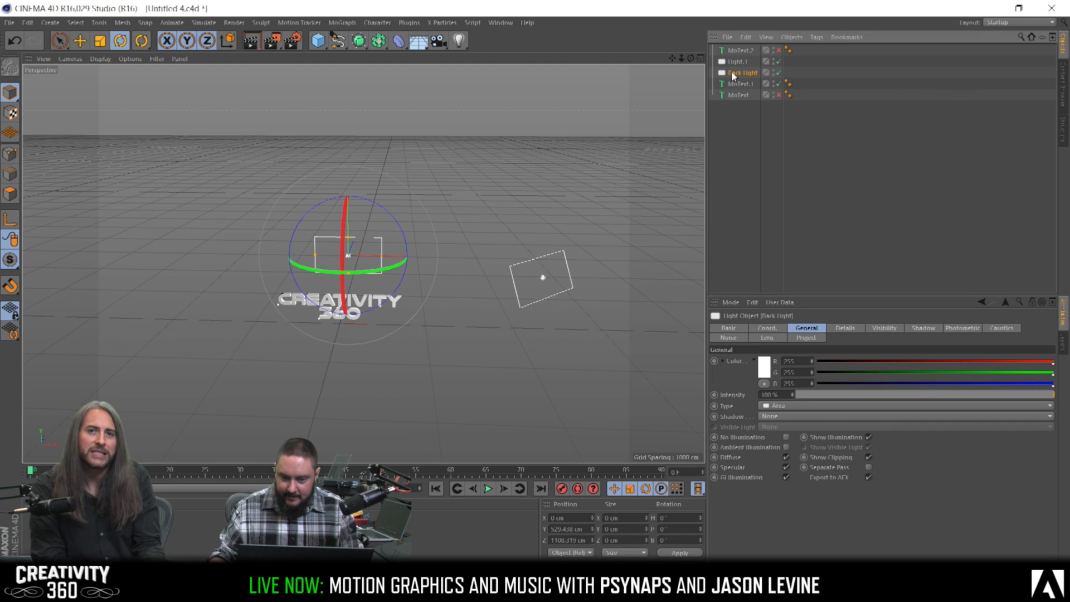
# Rename Light.1 as Front light and set its shadow to Shadow Maps (Soft)
pyautogui.doubleClick(738, 62)
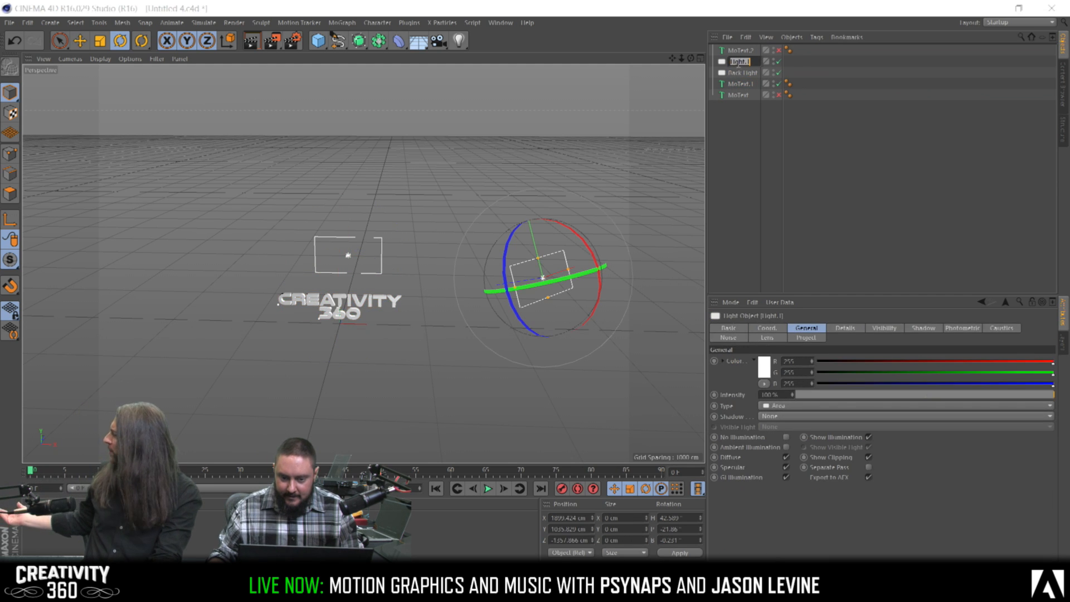
pyautogui.write('Front Light')
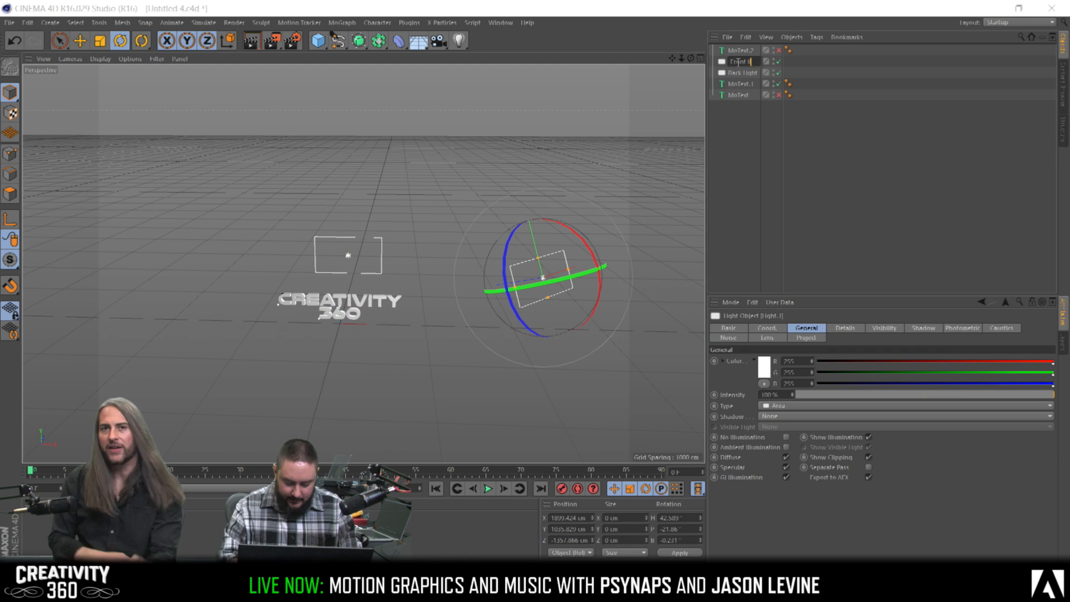
pyautogui.press('Return')
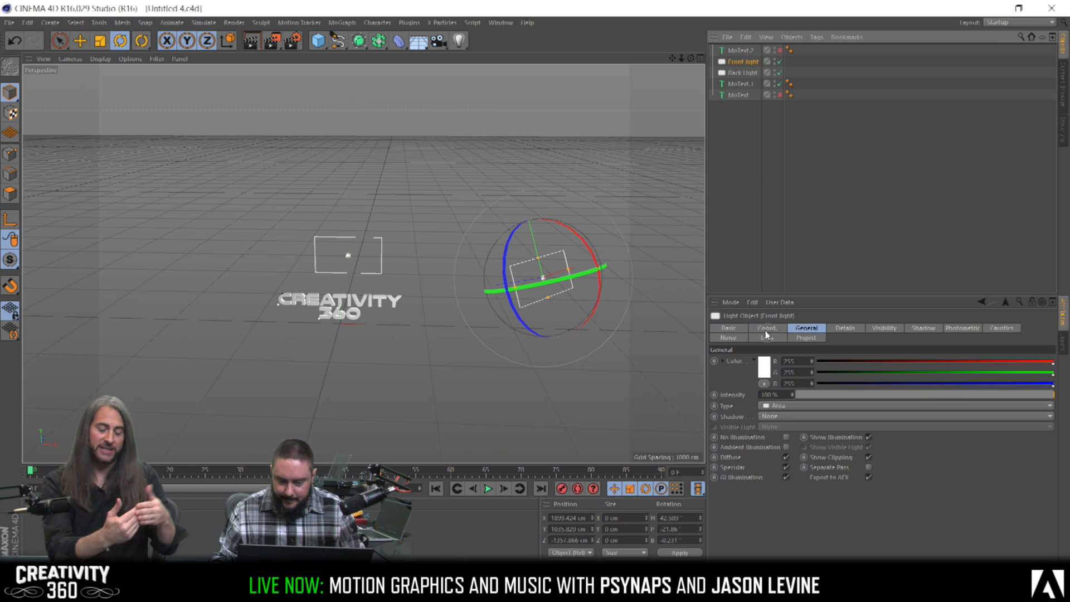
pyautogui.click(785, 416)
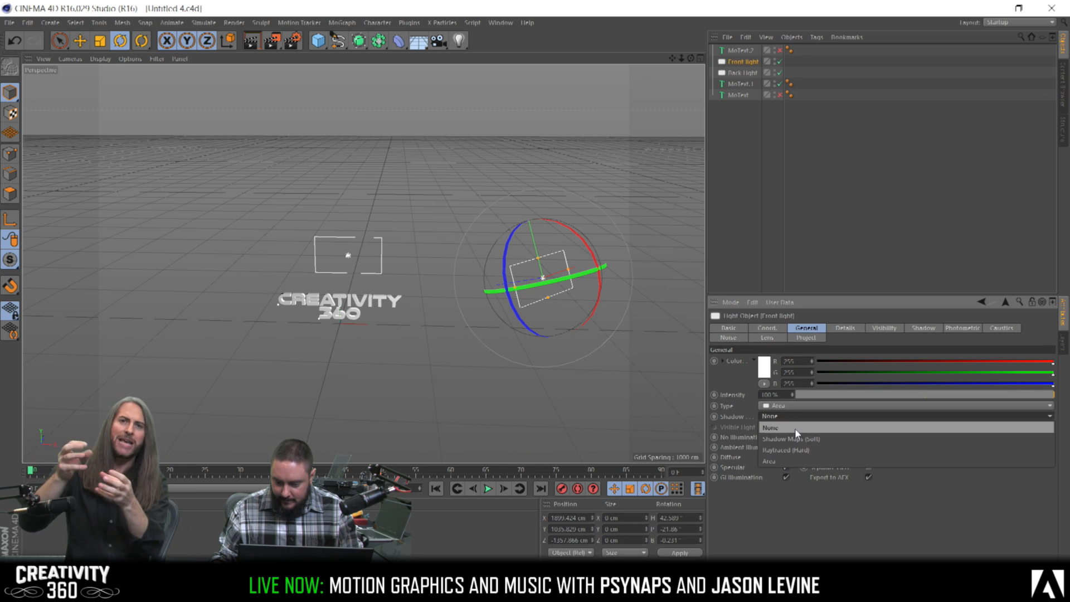
pyautogui.click(793, 438)
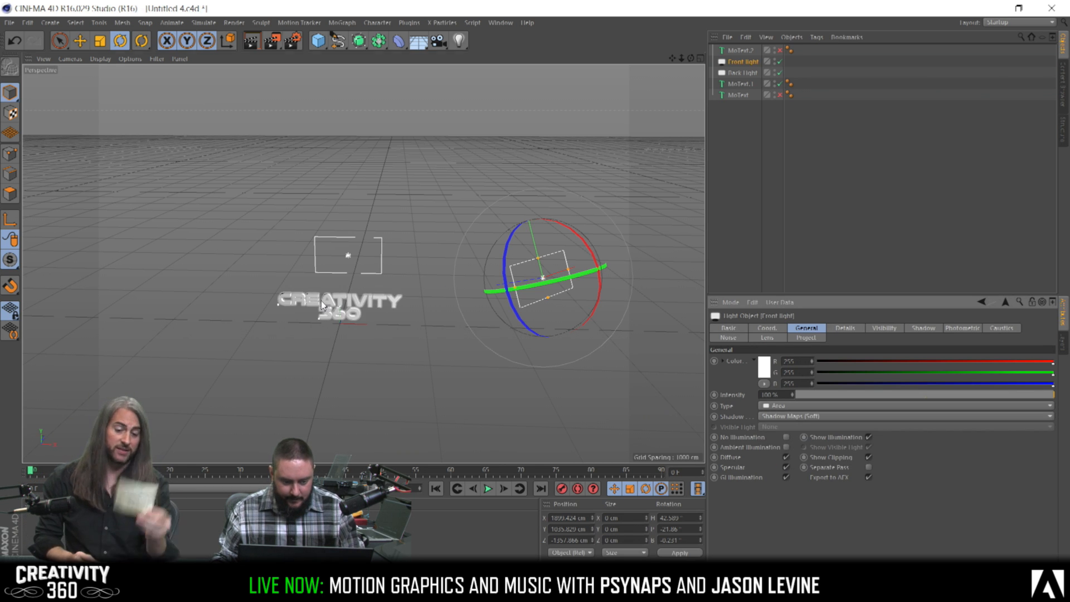
# Render a close-up preview of the title from an angled view to check the soft shadows
pyautogui.scroll(3, 379, 298)
pyautogui.scroll(1, 381, 299)
pyautogui.keyDown('alt'); pyautogui.moveTo(384, 299); pyautogui.dragTo(391, 259); pyautogui.keyUp('alt')
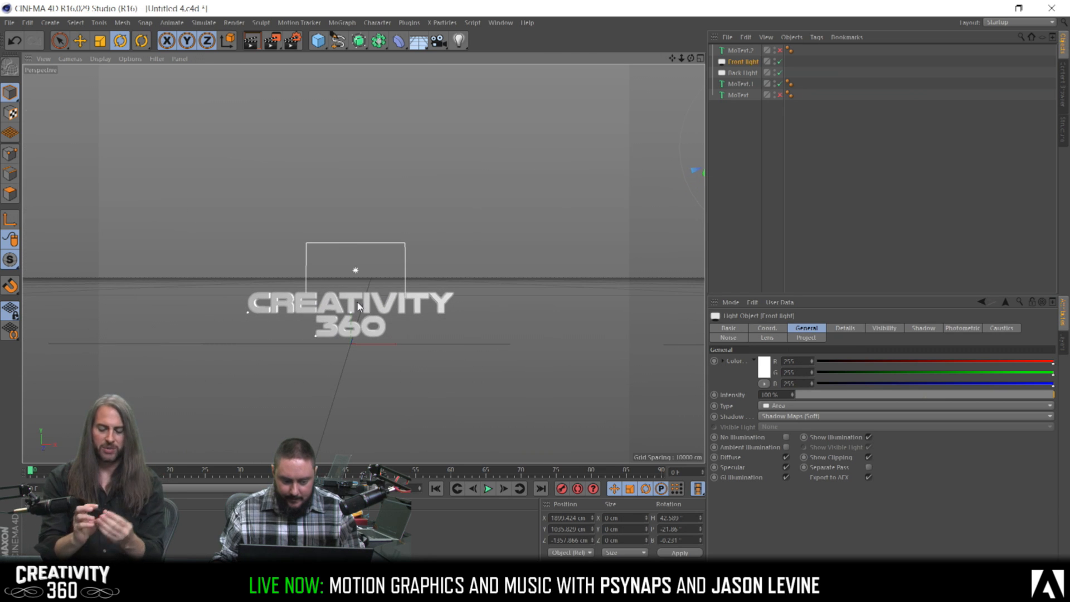
pyautogui.scroll(4, 414, 307)
pyautogui.scroll(4, 505, 303)
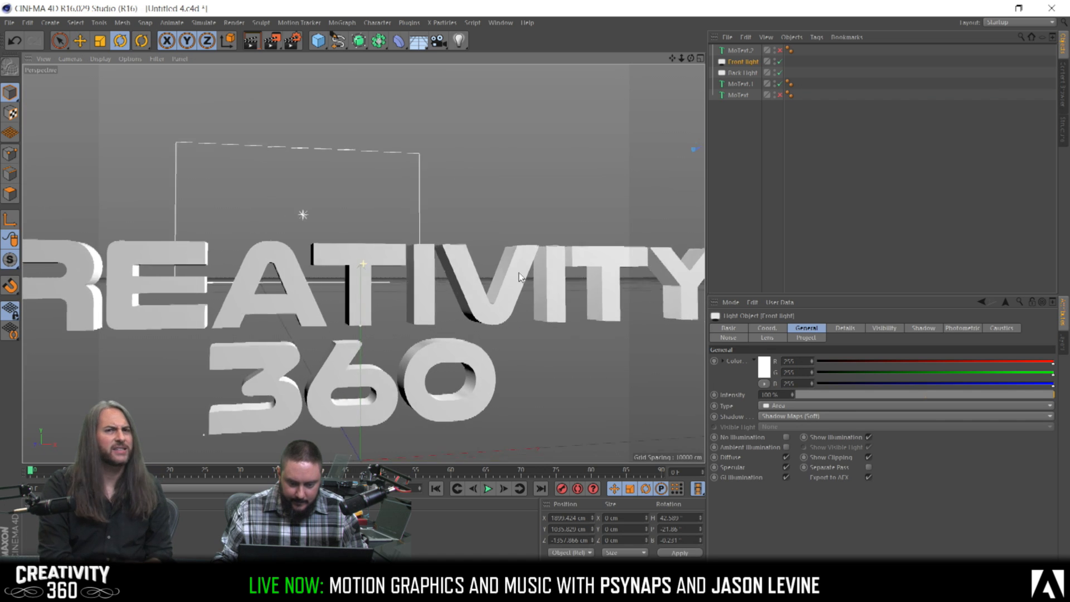
pyautogui.keyDown('alt'); pyautogui.moveTo(490, 276); pyautogui.dragTo(562, 273); pyautogui.keyUp('alt')
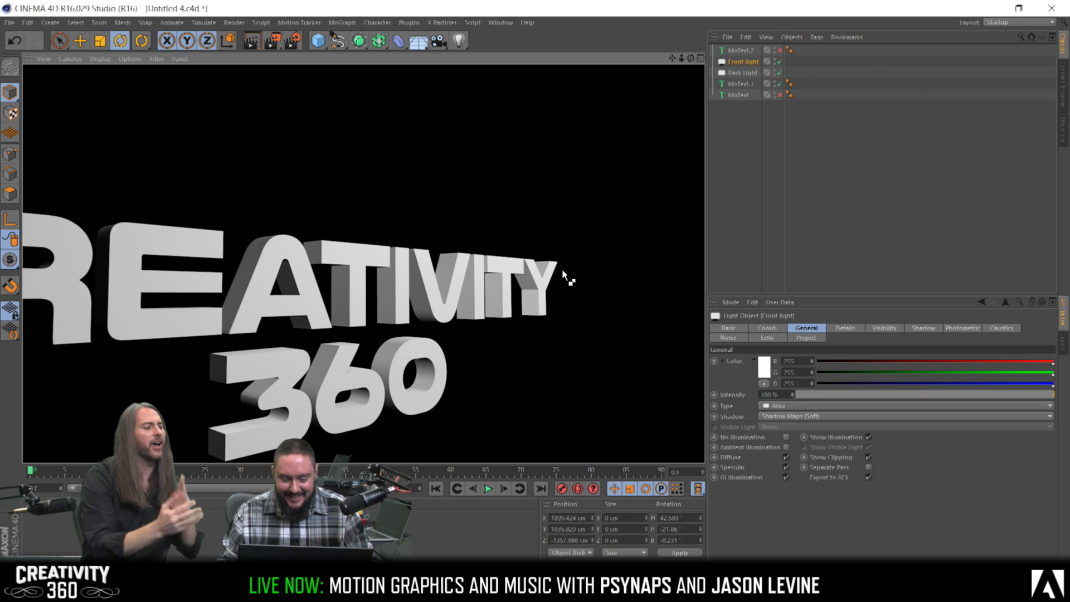
pyautogui.keyDown('alt'); pyautogui.moveTo(357, 300); pyautogui.dragTo(355, 266); pyautogui.keyUp('alt')
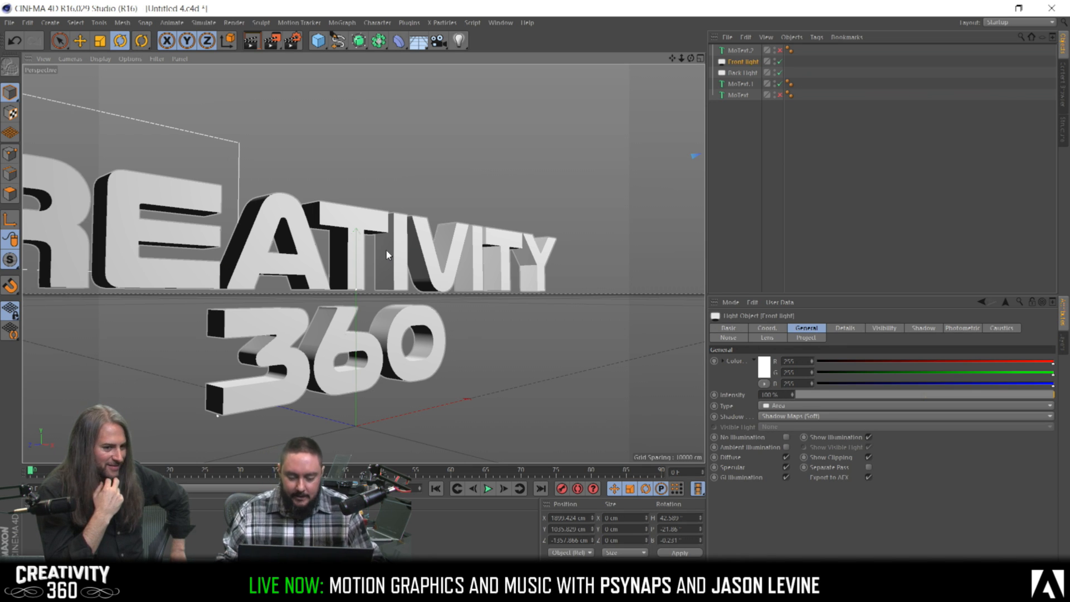
# Lower the Back Light and move it farther behind the title, to about Z 1478 cm
pyautogui.click(741, 74)
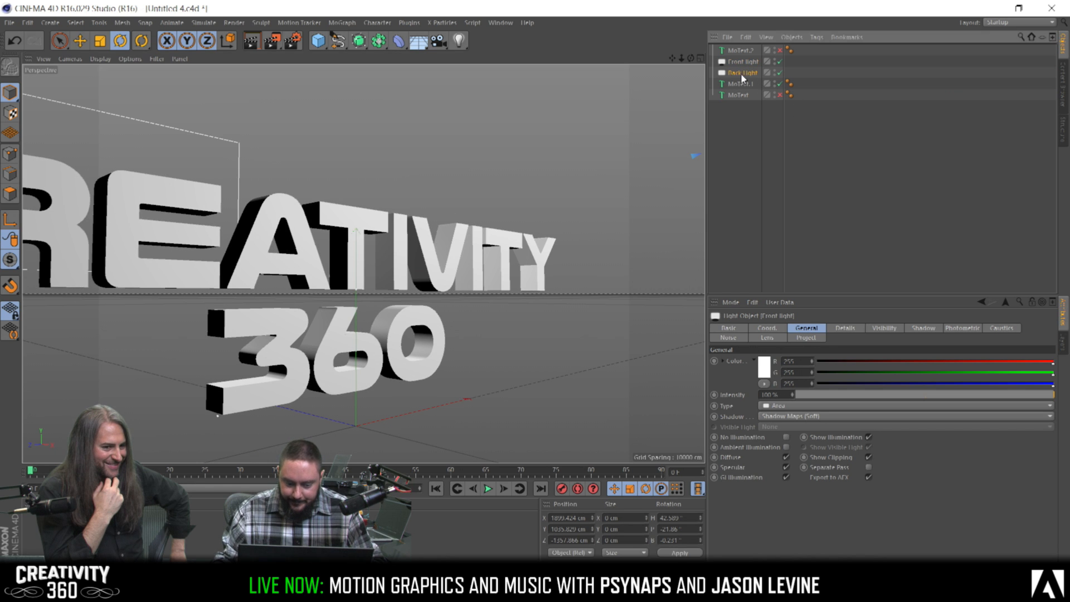
pyautogui.keyDown('alt'); pyautogui.moveTo(386, 284); pyautogui.dragTo(299, 289, button='right'); pyautogui.keyUp('alt')
pyautogui.keyDown('alt'); pyautogui.moveTo(373, 274); pyautogui.dragTo(269, 242); pyautogui.keyUp('alt')
pyautogui.press('e')
pyautogui.moveTo(356, 146); pyautogui.dragTo(356, 163)
pyautogui.keyDown('alt'); pyautogui.moveTo(390, 252); pyautogui.dragTo(547, 310); pyautogui.keyUp('alt')
pyautogui.moveTo(95, 271); pyautogui.dragTo(31, 273)
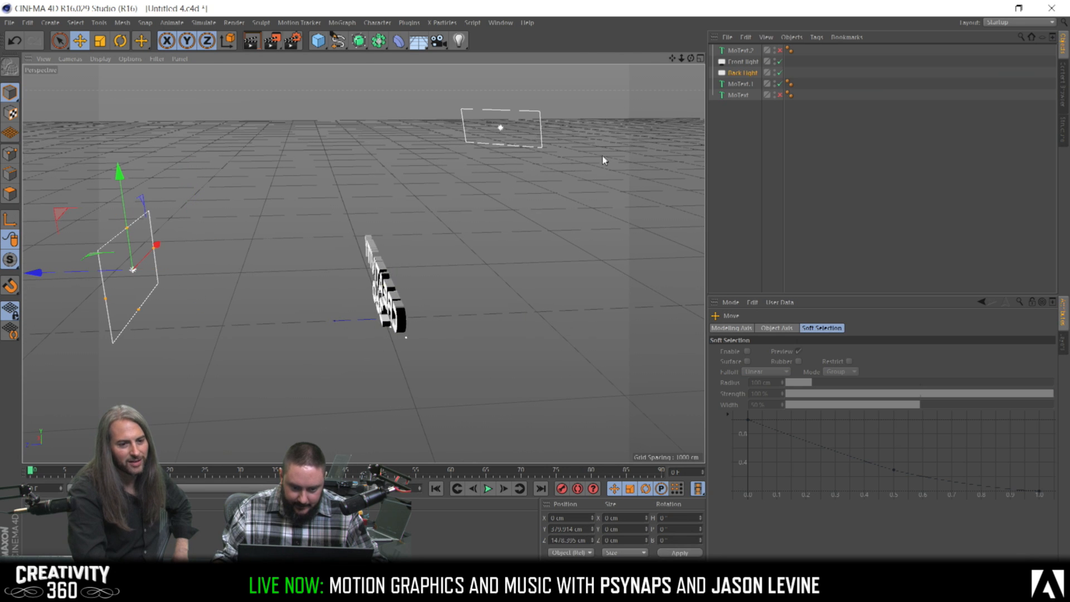
# Set the Front light's color to a pale blue, about RGB 225, 248, 255
pyautogui.click(515, 113)
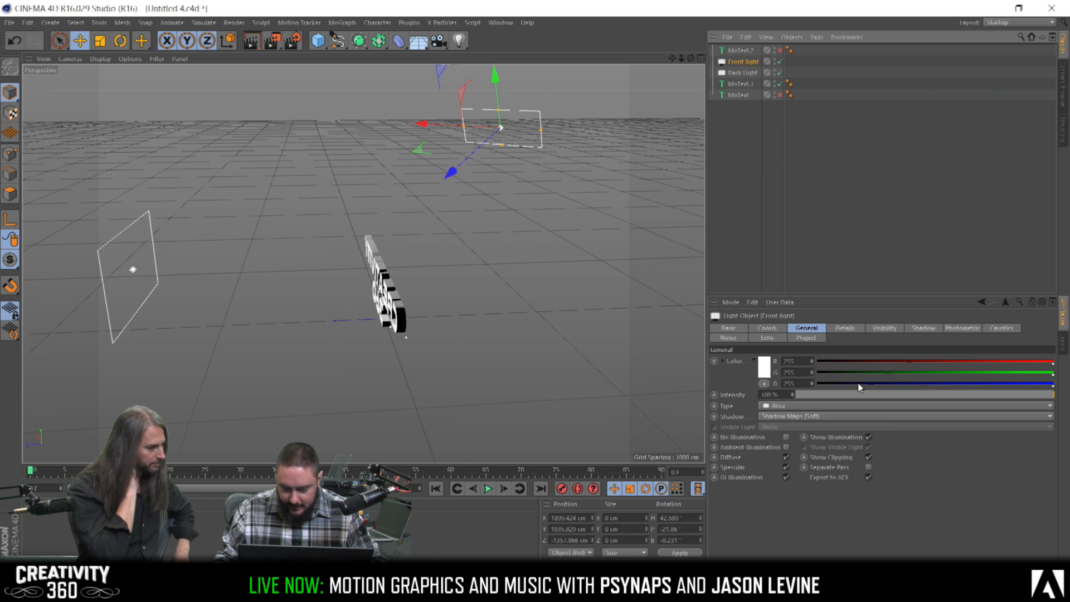
pyautogui.keyDown('alt'); pyautogui.moveTo(464, 393); pyautogui.dragTo(262, 234); pyautogui.keyUp('alt')
pyautogui.click(764, 367)
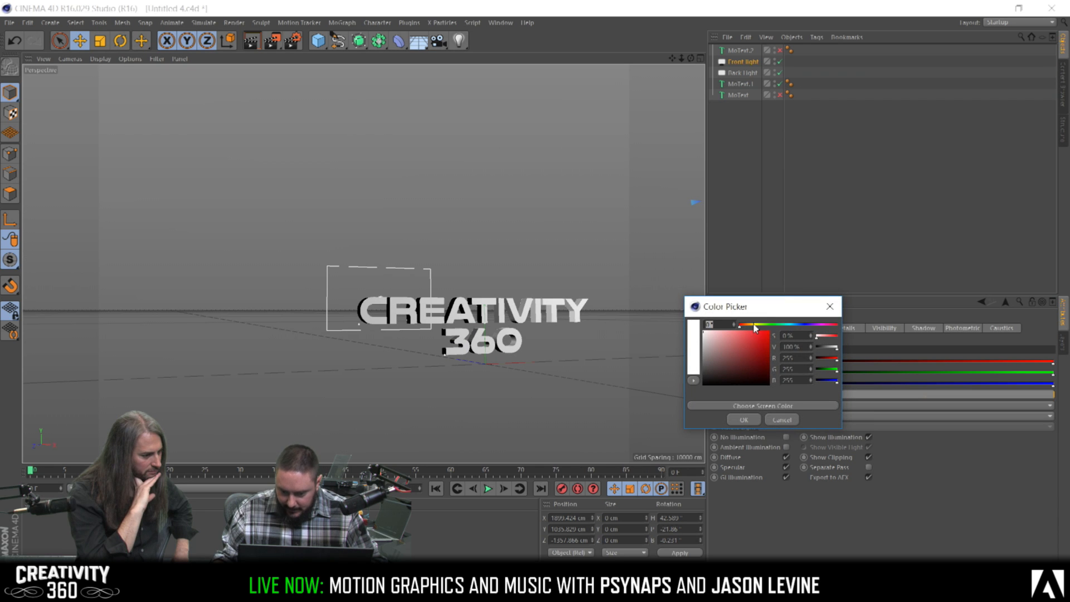
pyautogui.click(787, 324)
pyautogui.click(708, 332)
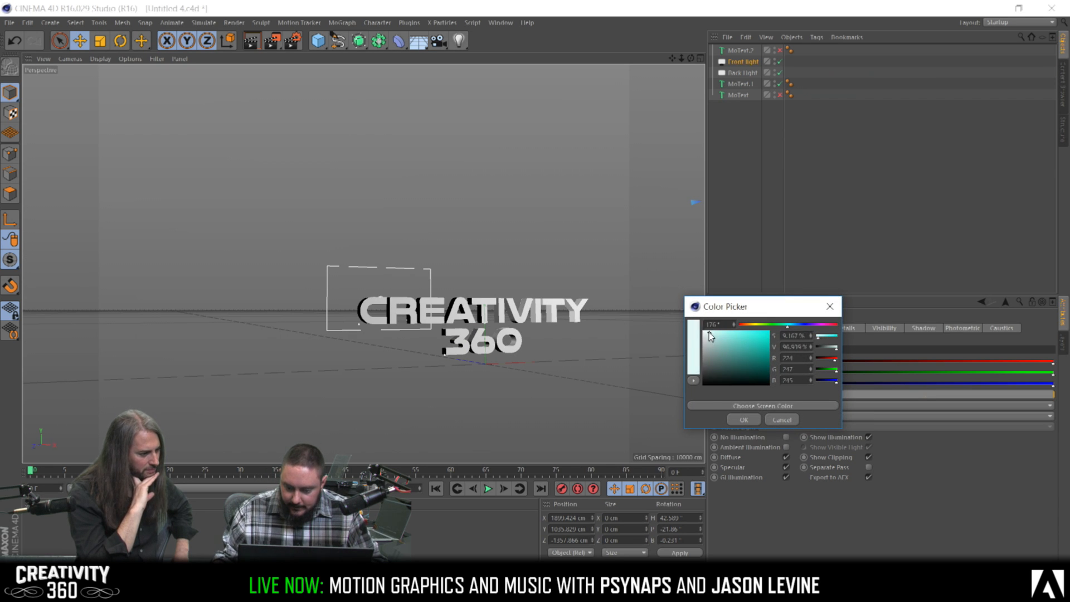
pyautogui.click(791, 325)
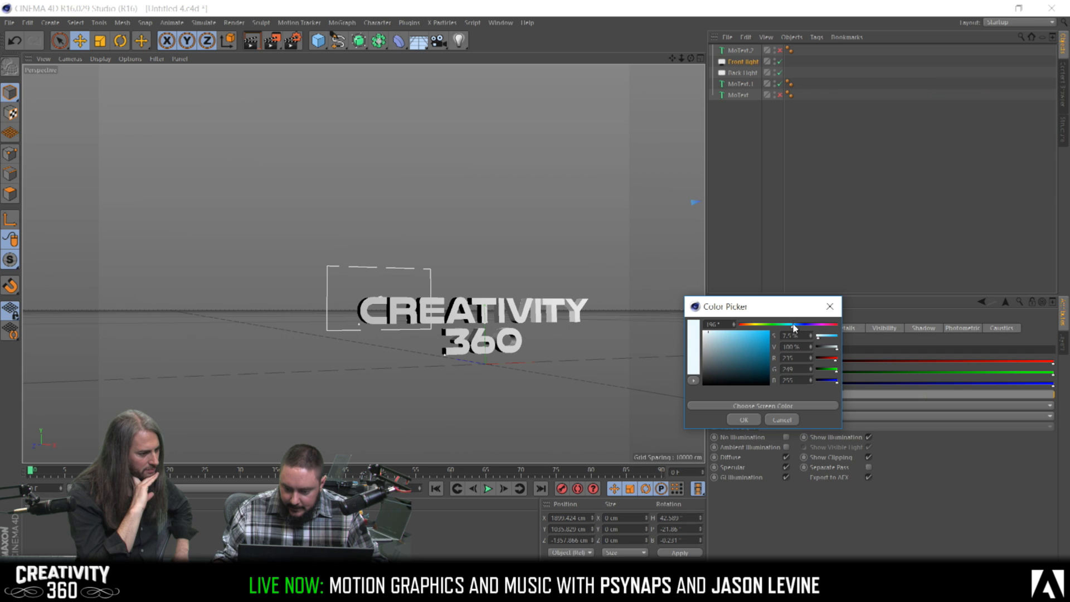
pyautogui.click(710, 332)
pyautogui.click(743, 420)
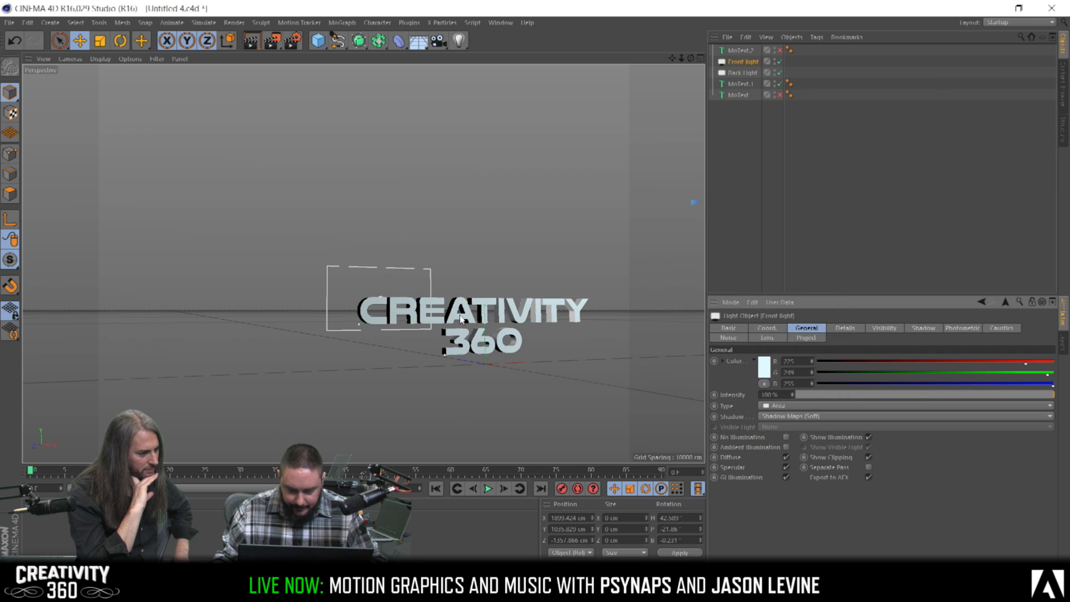
# Render a preview of the title from an angled view to check the blue-tinted front lighting
pyautogui.keyDown('alt'); pyautogui.moveTo(460, 320); pyautogui.dragTo(511, 319, button='right'); pyautogui.keyUp('alt')
pyautogui.keyDown('alt'); pyautogui.moveTo(511, 318); pyautogui.dragTo(523, 318); pyautogui.keyUp('alt')
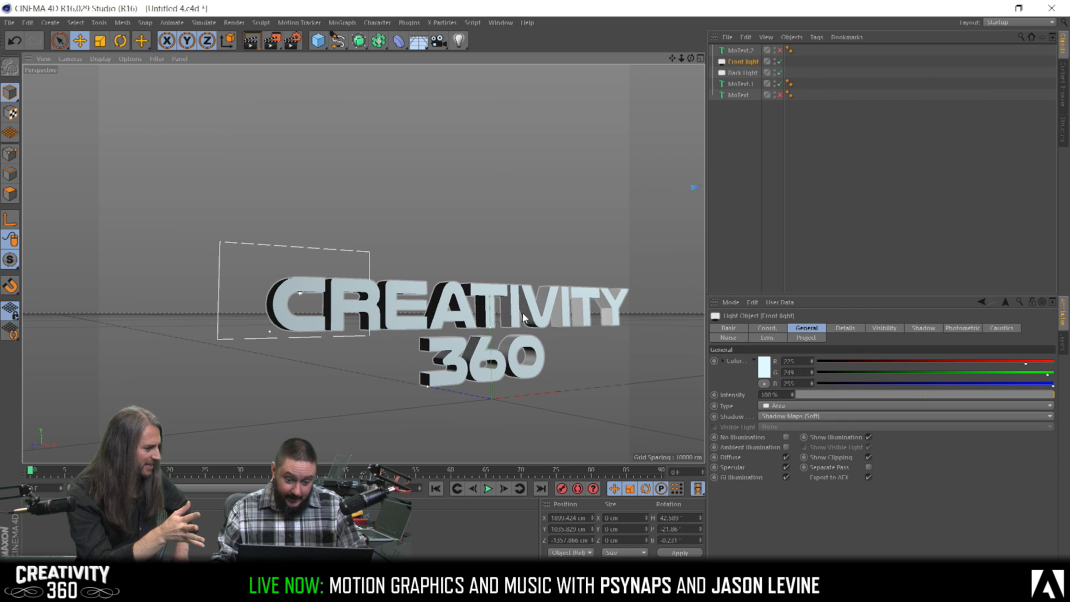
pyautogui.hotkey('ctrl', 'r')
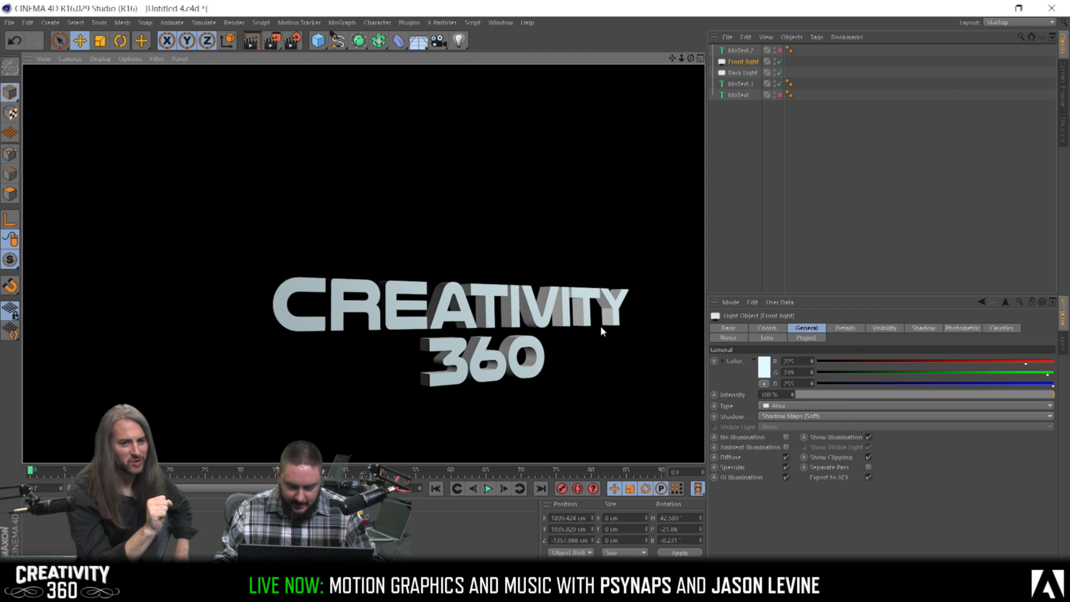
# Examine the title and the placement of both area lights from different angles and distances
pyautogui.keyDown('alt'); pyautogui.moveTo(463, 317); pyautogui.dragTo(418, 312, button='middle'); pyautogui.keyUp('alt')
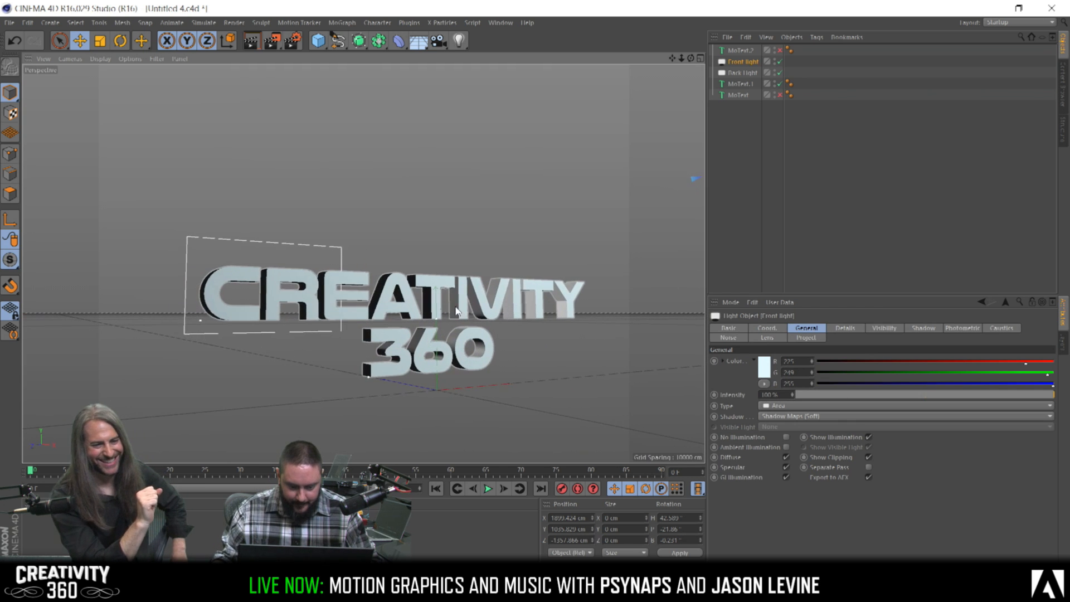
pyautogui.keyDown('alt'); pyautogui.moveTo(479, 305); pyautogui.dragTo(455, 302, button='right'); pyautogui.keyUp('alt')
pyautogui.keyDown('alt'); pyautogui.moveTo(455, 302); pyautogui.dragTo(393, 334); pyautogui.keyUp('alt')
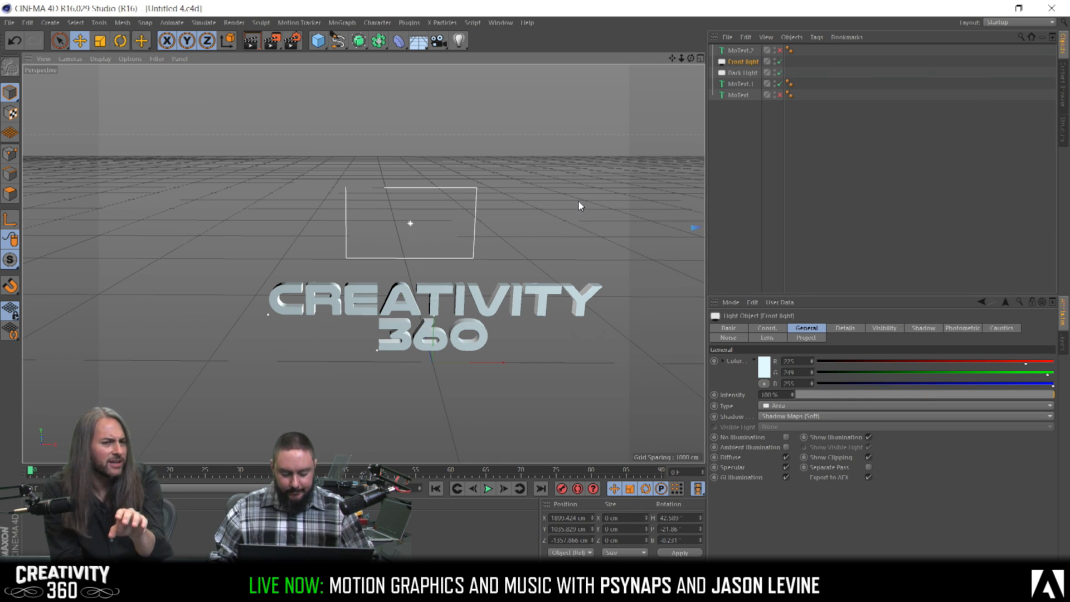
pyautogui.keyDown('alt'); pyautogui.moveTo(500, 302); pyautogui.dragTo(518, 283); pyautogui.keyUp('alt')
pyautogui.moveTo(479, 297)
pyautogui.keyDown('alt'); pyautogui.mouseDown(button='right')
pyautogui.moveTo(512, 287)
pyautogui.moveTo(477, 278)
pyautogui.mouseUp(button='right'); pyautogui.keyUp('alt')
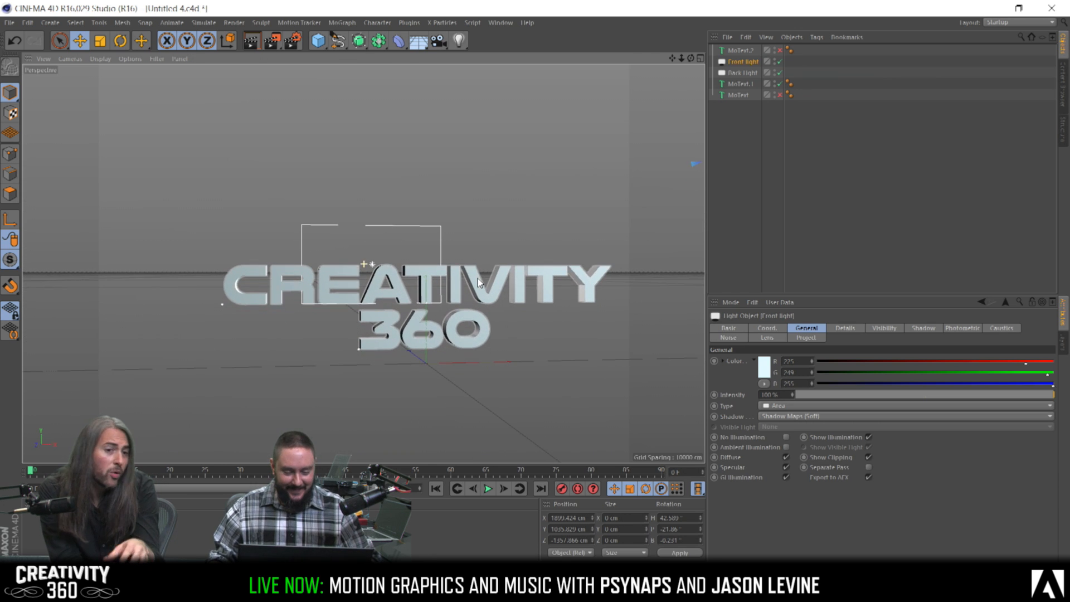
pyautogui.keyDown('alt'); pyautogui.moveTo(477, 279); pyautogui.dragTo(462, 309); pyautogui.keyUp('alt')
pyautogui.keyDown('alt'); pyautogui.moveTo(462, 309); pyautogui.dragTo(303, 300, button='right'); pyautogui.keyUp('alt')
pyautogui.keyDown('alt'); pyautogui.moveTo(449, 302); pyautogui.dragTo(370, 294, button='middle'); pyautogui.keyUp('alt')
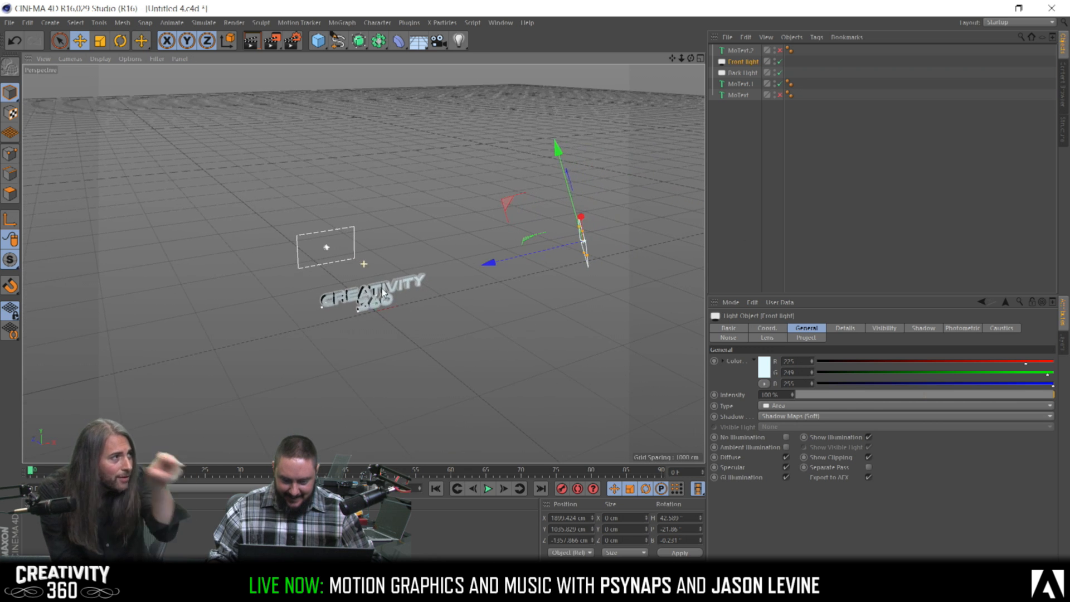
# Add a third light and place it in front of the title at about X -1954, Y 476, Z -1744 cm
pyautogui.click(458, 40)
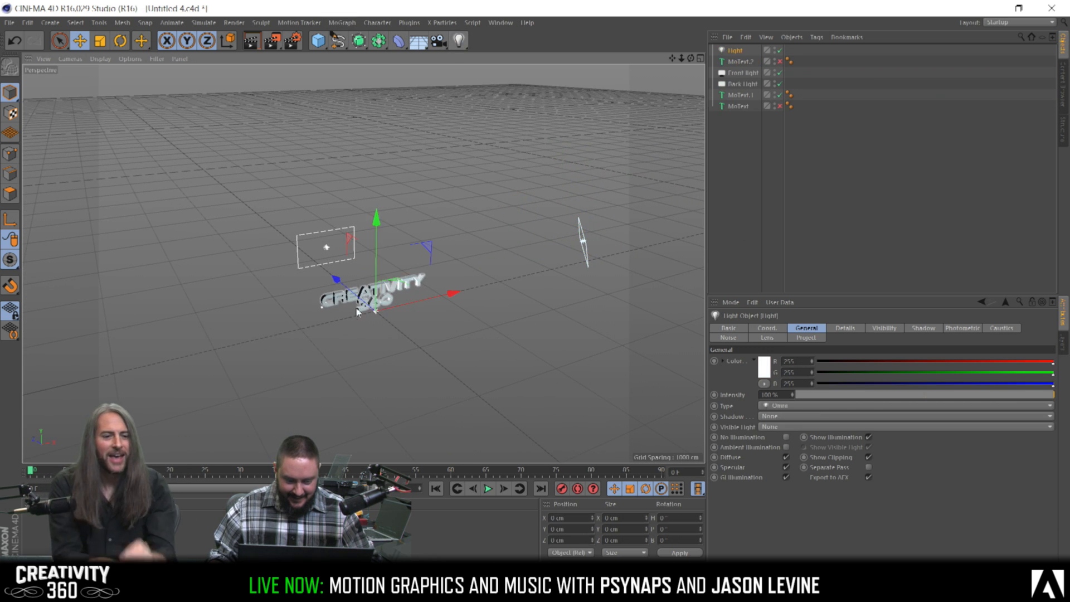
pyautogui.moveTo(384, 287); pyautogui.dragTo(414, 351)
pyautogui.moveTo(525, 357); pyautogui.dragTo(334, 418)
pyautogui.moveTo(262, 363); pyautogui.dragTo(416, 258)
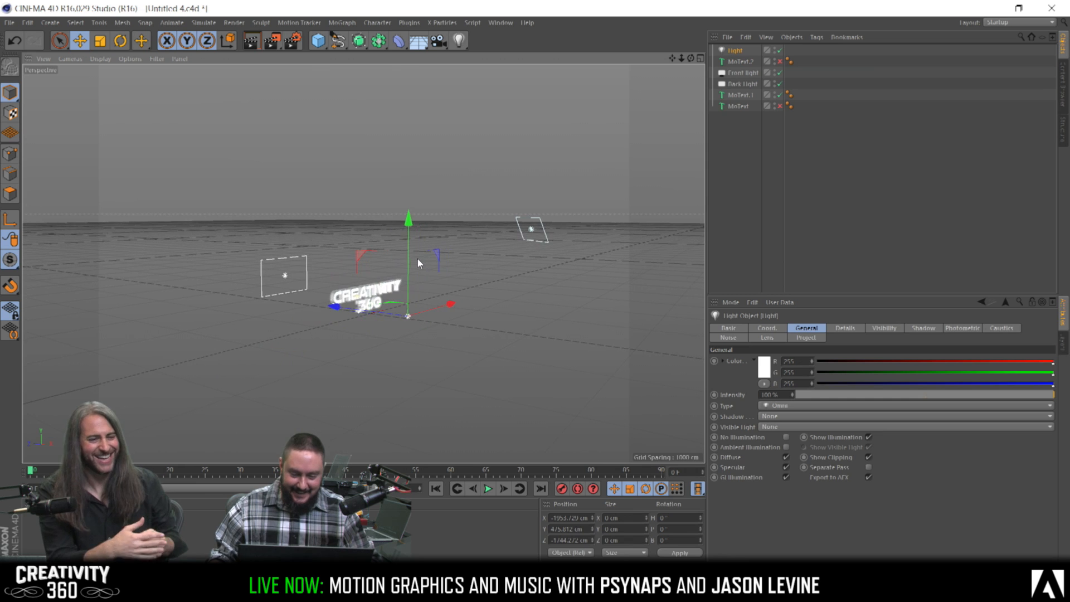
pyautogui.click(734, 99)
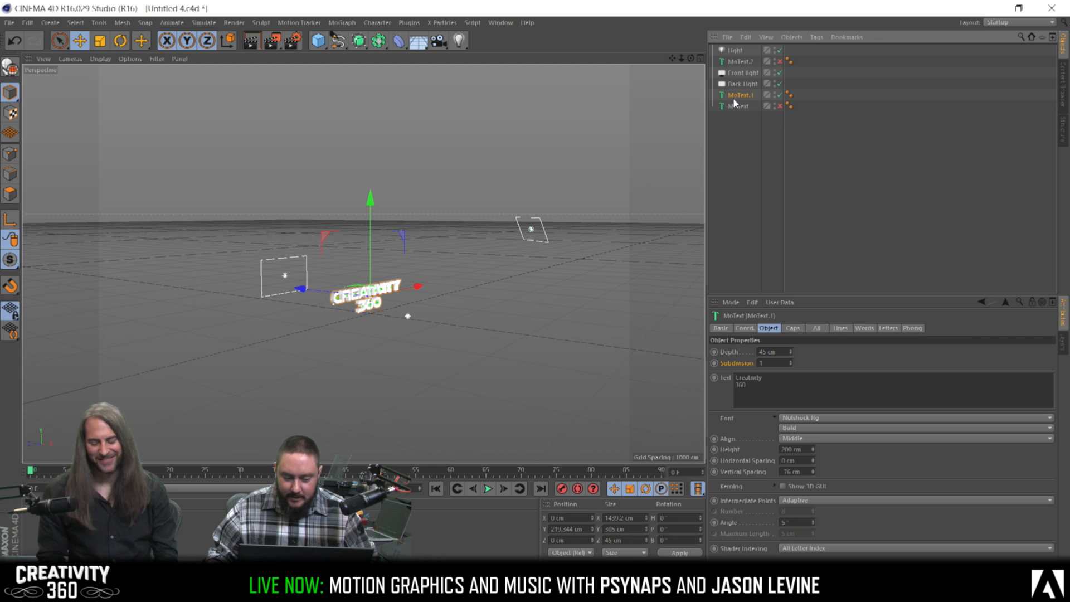
pyautogui.click(408, 318)
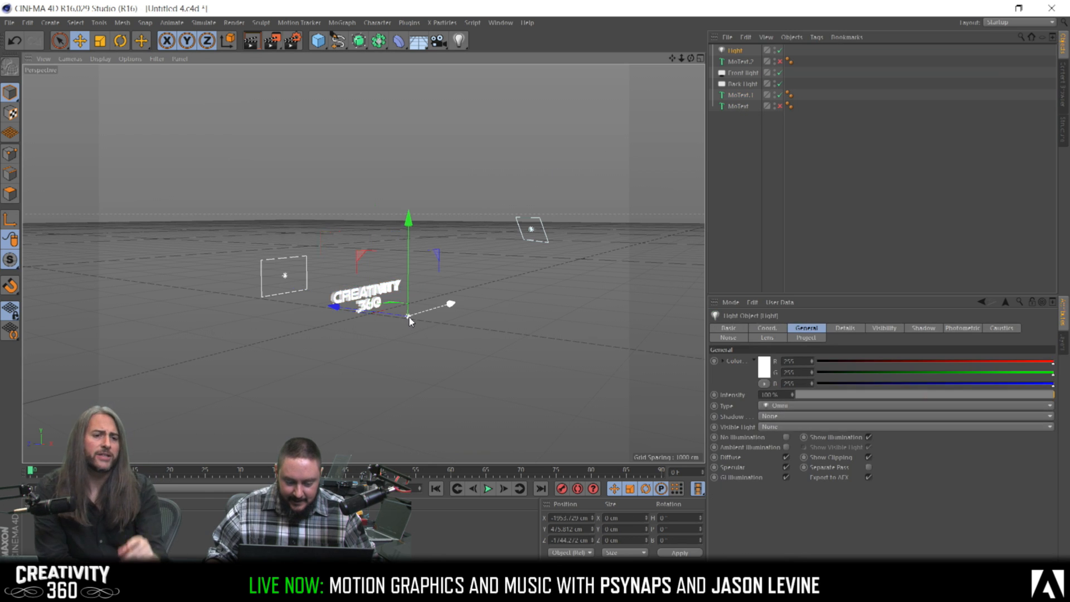
# Give the new light soft shadow maps and change its type to Area
pyautogui.click(794, 414)
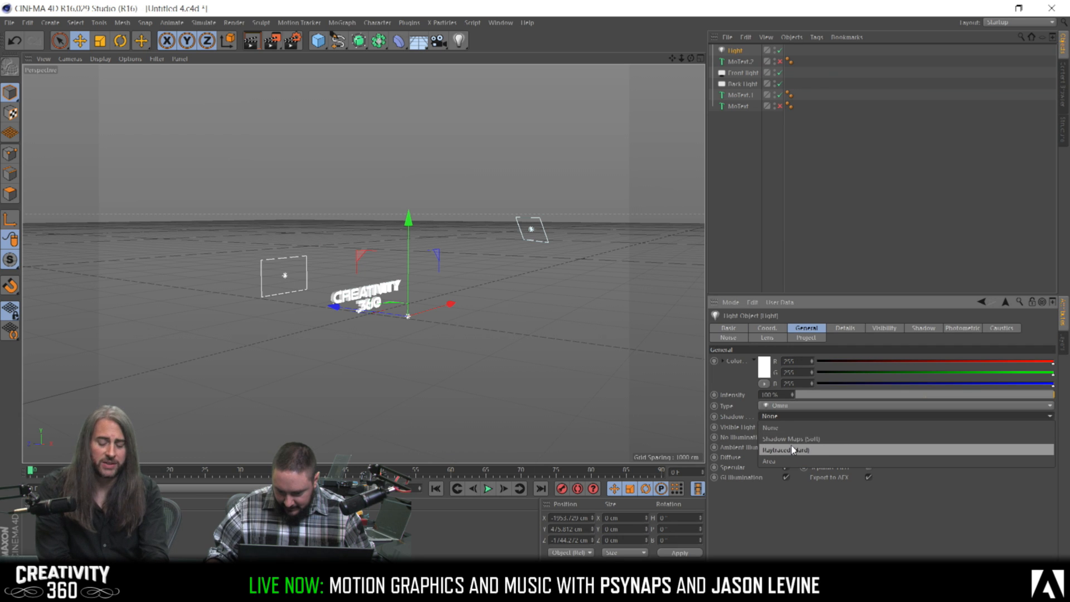
pyautogui.click(792, 438)
pyautogui.click(791, 404)
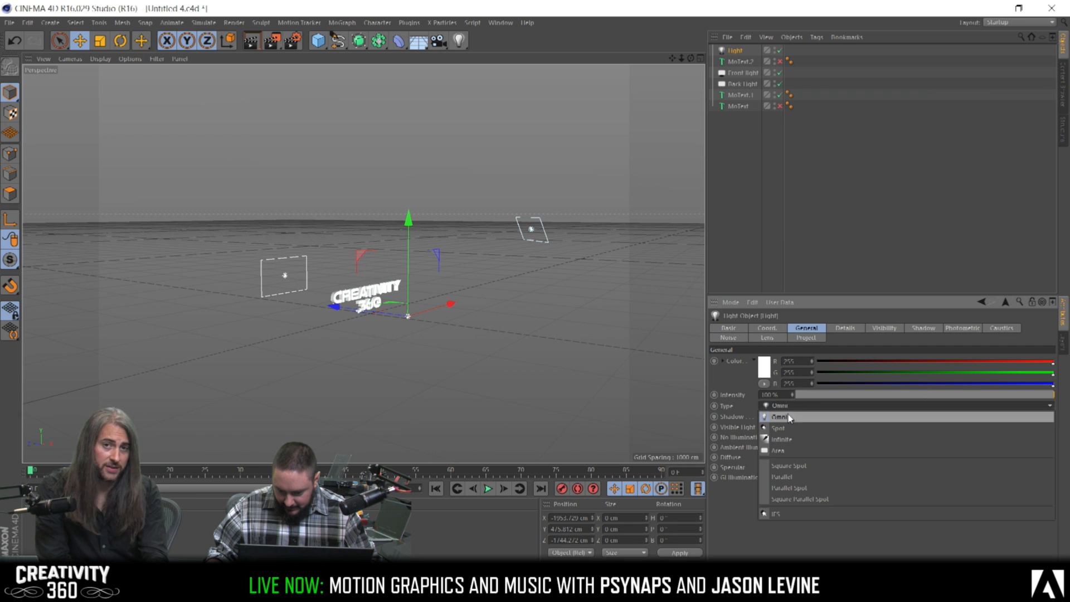
pyautogui.click(783, 450)
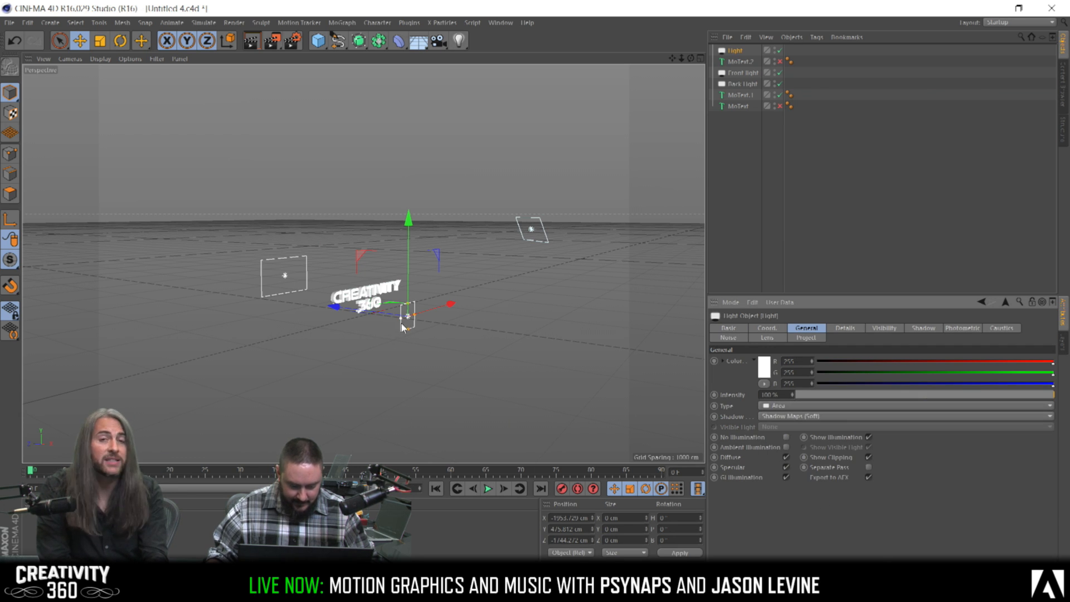
# Rotate the new area light toward the title, to a heading of -30°
pyautogui.press('r')
pyautogui.moveTo(406, 328); pyautogui.dragTo(392, 333)
pyautogui.press('e')
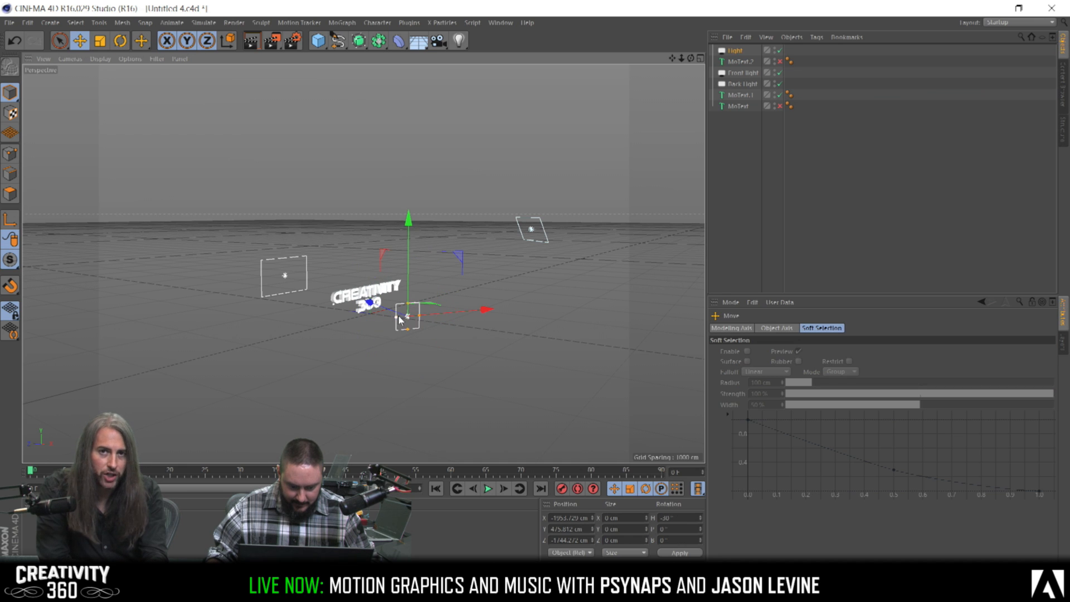
pyautogui.moveTo(395, 320); pyautogui.dragTo(267, 274)
# Set the new area light's color to a pale pink, about RGB 255, 227, 227
pyautogui.click(733, 52)
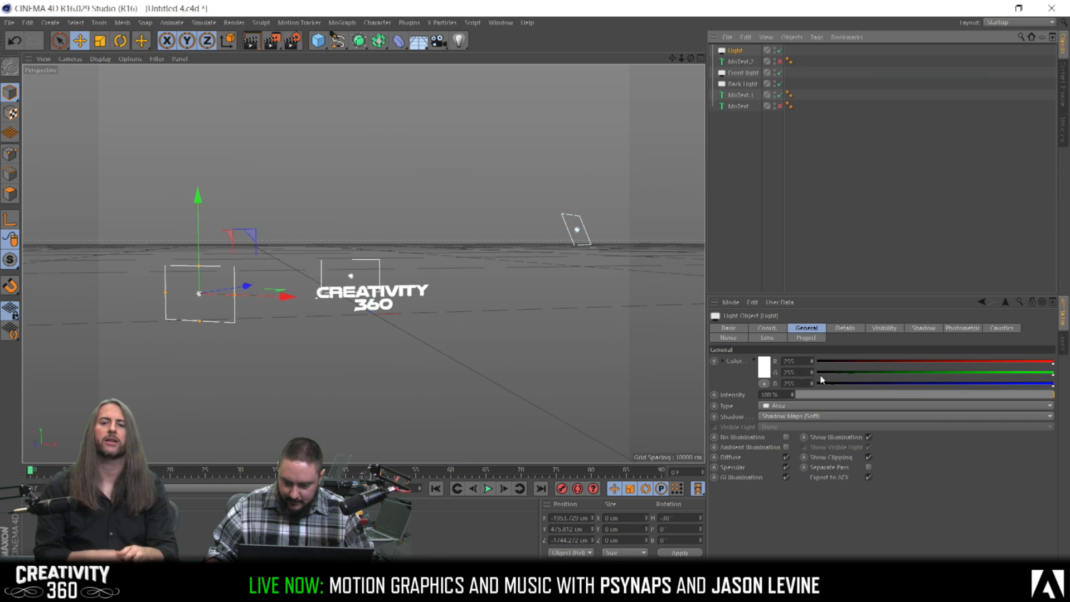
pyautogui.click(749, 365)
pyautogui.moveTo(730, 334); pyautogui.dragTo(714, 332)
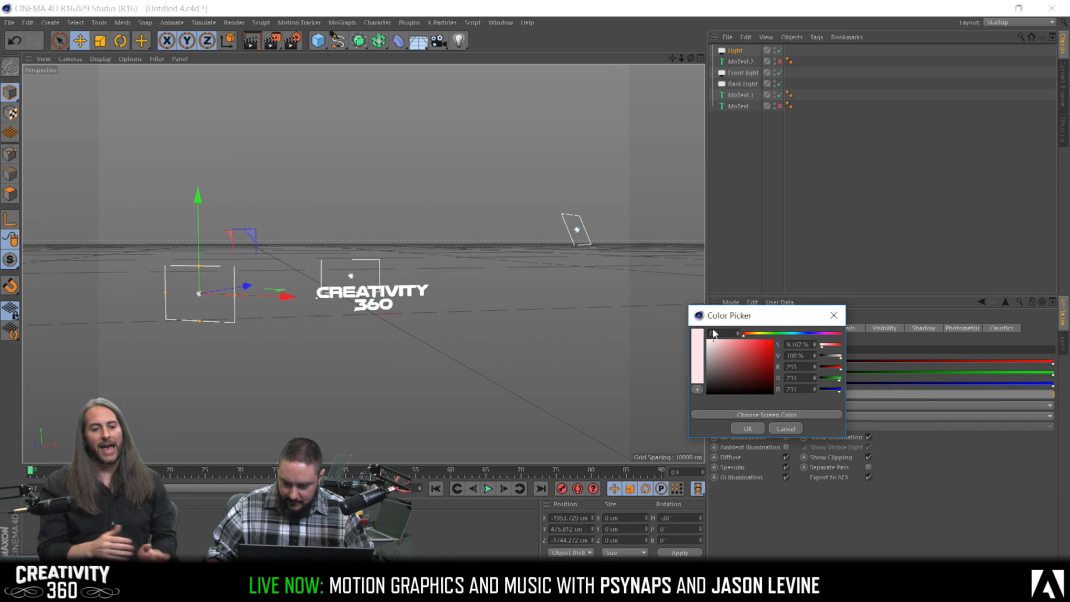
pyautogui.click(748, 428)
# Render previews of the title and view it from several angles to check the pink lighting
pyautogui.scroll(2, 401, 282)
pyautogui.scroll(3, 401, 282)
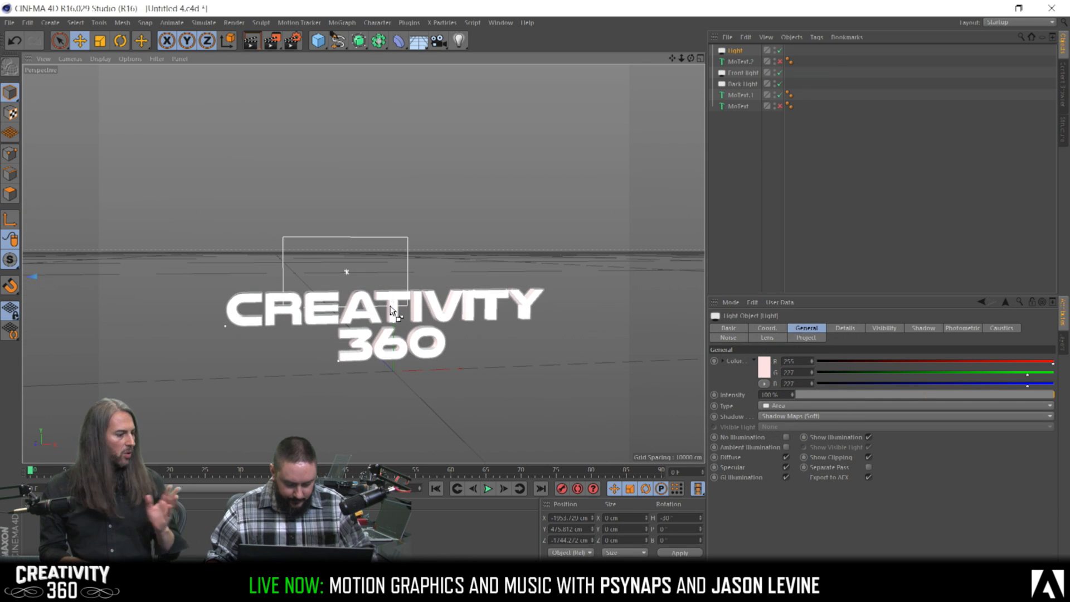
pyautogui.hotkey('ctrl', 'r')
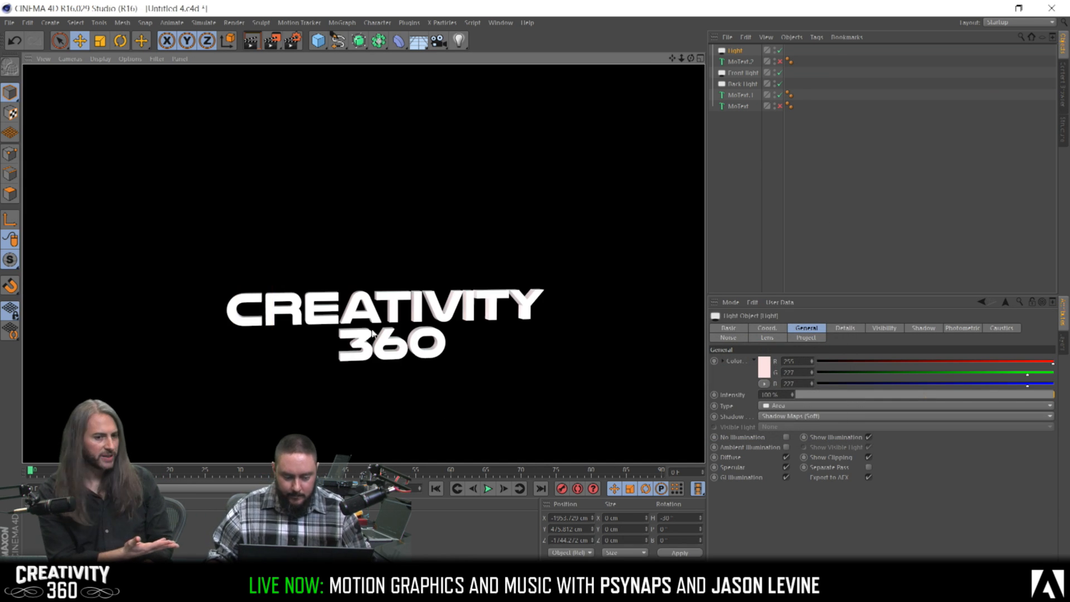
pyautogui.keyDown('alt'); pyautogui.moveTo(383, 328); pyautogui.dragTo(381, 308); pyautogui.keyUp('alt')
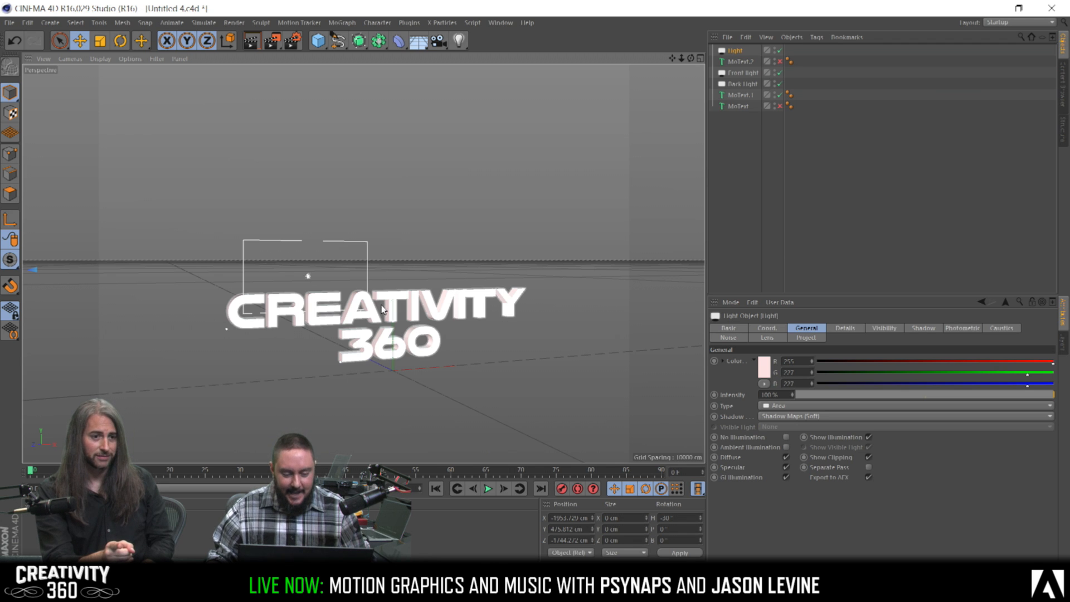
pyautogui.moveTo(371, 318)
pyautogui.keyDown('alt'); pyautogui.mouseDown()
pyautogui.moveTo(437, 313)
pyautogui.moveTo(365, 321)
pyautogui.mouseUp(); pyautogui.keyUp('alt')
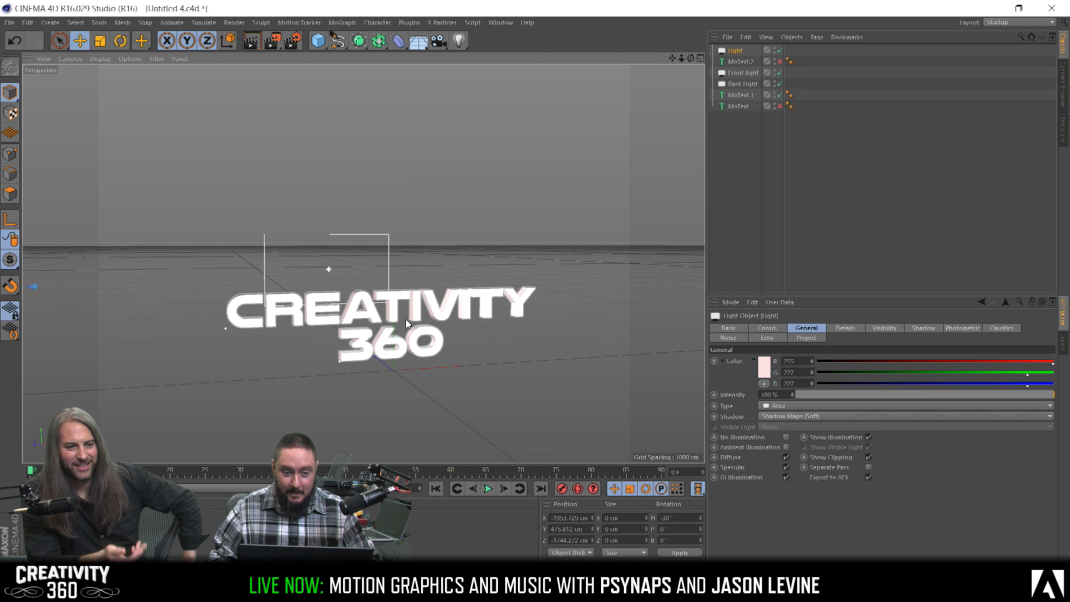
pyautogui.keyDown('alt'); pyautogui.moveTo(417, 311); pyautogui.dragTo(267, 322); pyautogui.keyUp('alt')
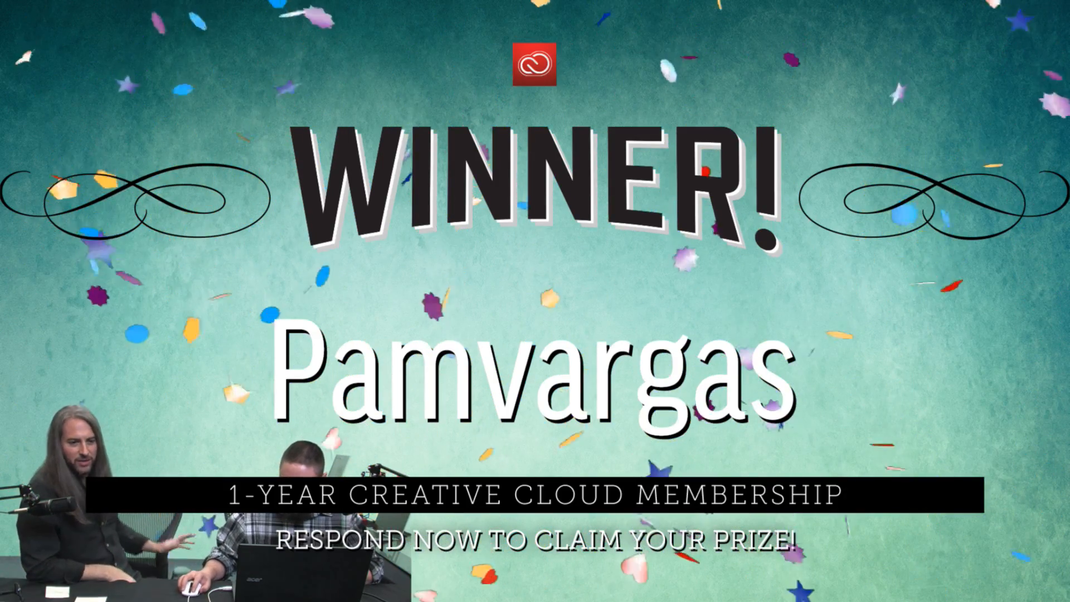
pyautogui.hotkey('ctrl', 'r')
pyautogui.scroll(7, 459, 324)
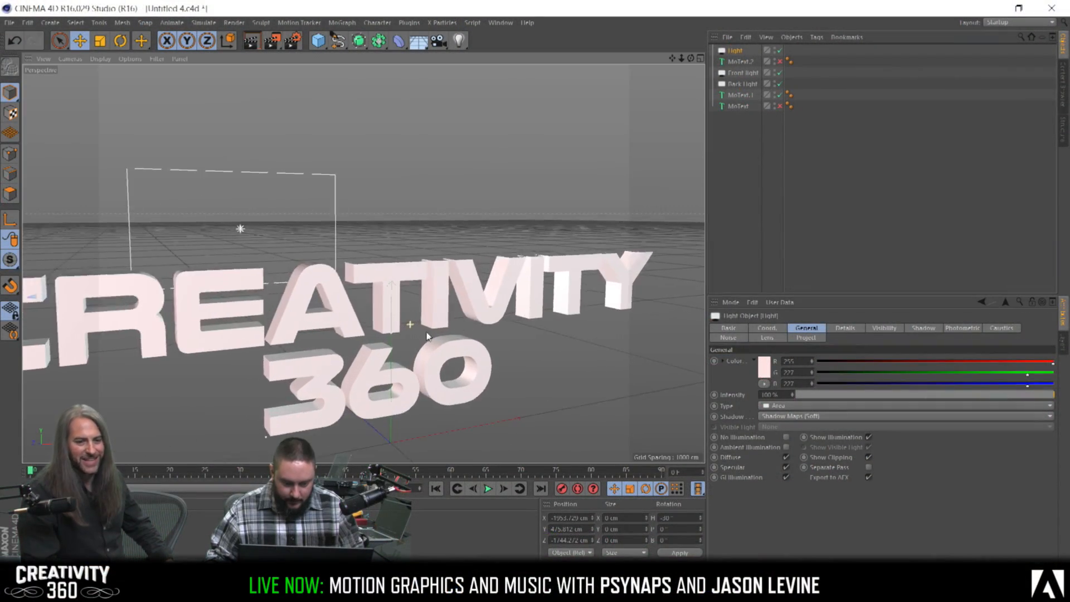
pyautogui.moveTo(428, 336)
pyautogui.keyDown('alt'); pyautogui.mouseDown()
pyautogui.moveTo(424, 317)
pyautogui.moveTo(414, 325)
pyautogui.mouseUp(); pyautogui.keyUp('alt')
# Set the new light's color to a stronger pink, about RGB 255, 161, 161
pyautogui.click(764, 366)
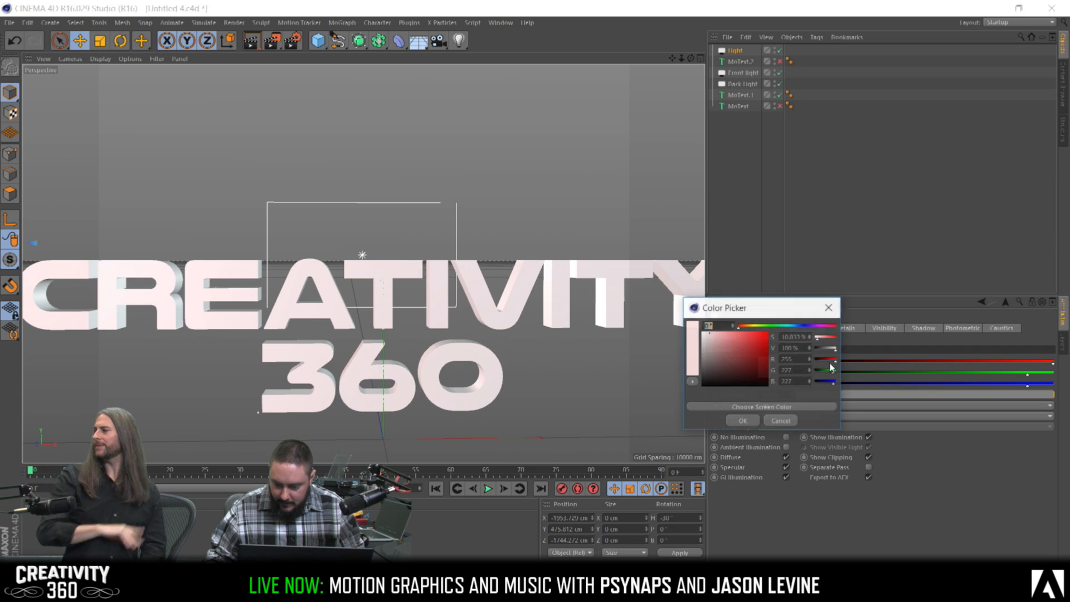
pyautogui.moveTo(723, 333); pyautogui.dragTo(726, 329)
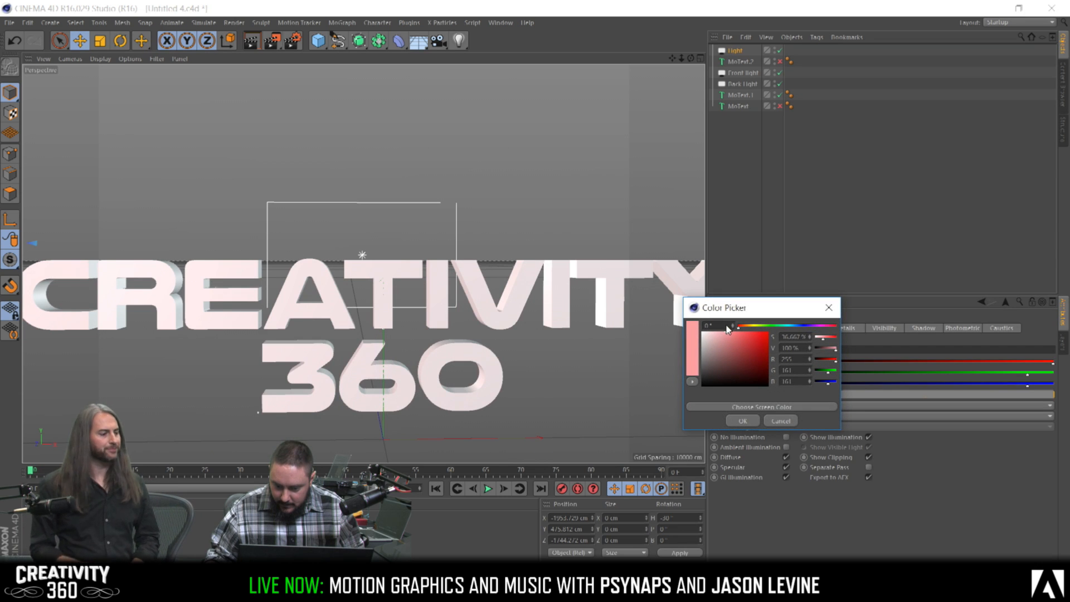
pyautogui.click(741, 424)
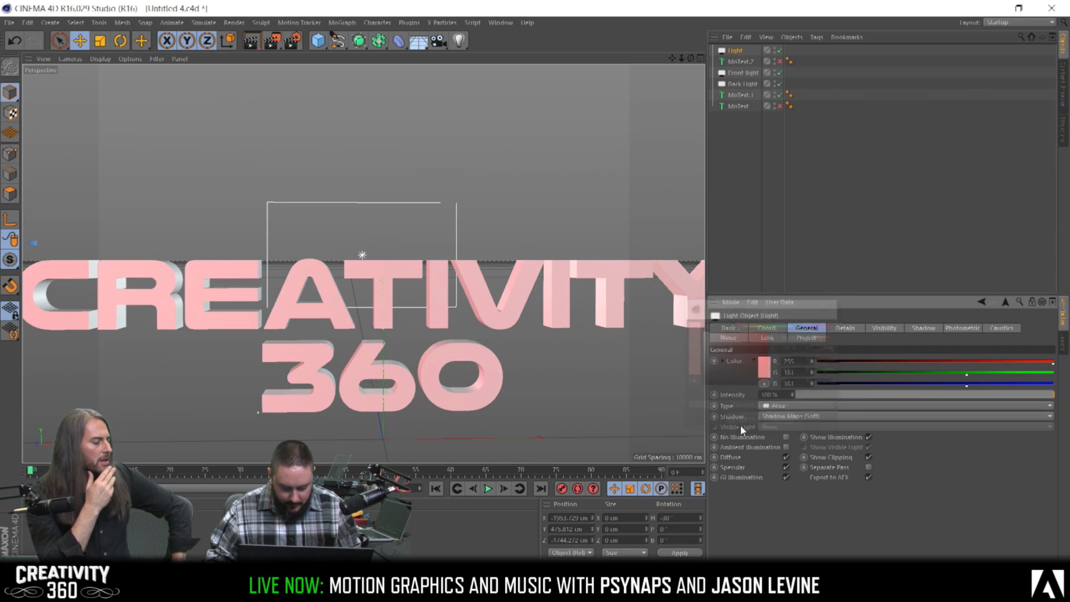
# Move the pink light out to the title's side, about X -3241, Z -795 cm, and rotate its heading to about -81.6°
pyautogui.click(430, 309)
pyautogui.scroll(-5, 446, 323)
pyautogui.keyDown('alt'); pyautogui.moveTo(434, 325); pyautogui.dragTo(566, 295); pyautogui.keyUp('alt')
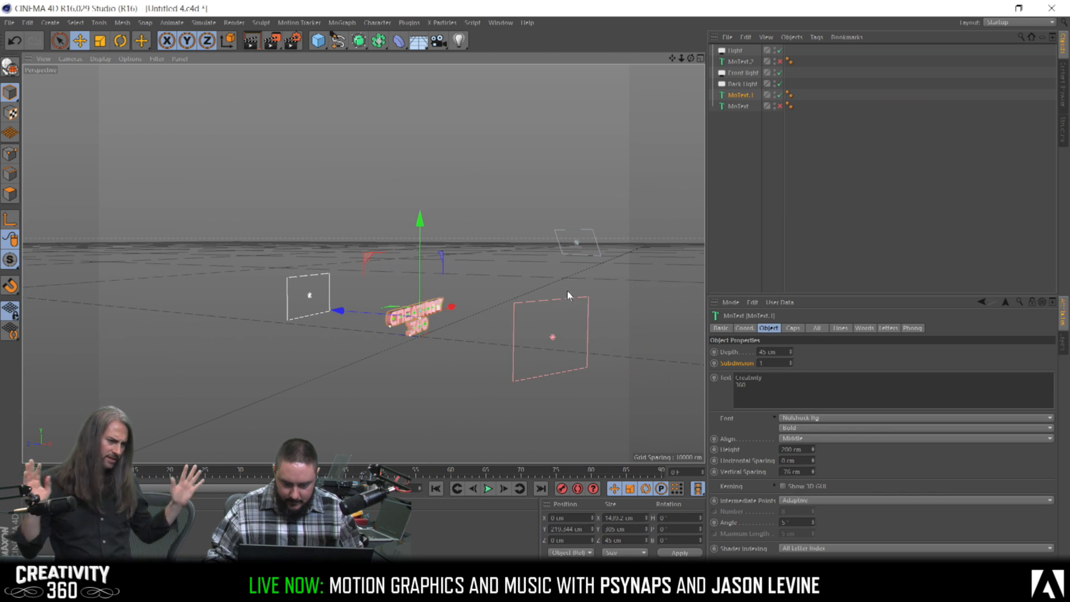
pyautogui.click(564, 304)
pyautogui.moveTo(610, 330); pyautogui.dragTo(436, 352)
pyautogui.press('r')
pyautogui.moveTo(377, 379); pyautogui.dragTo(422, 351)
pyautogui.press('e')
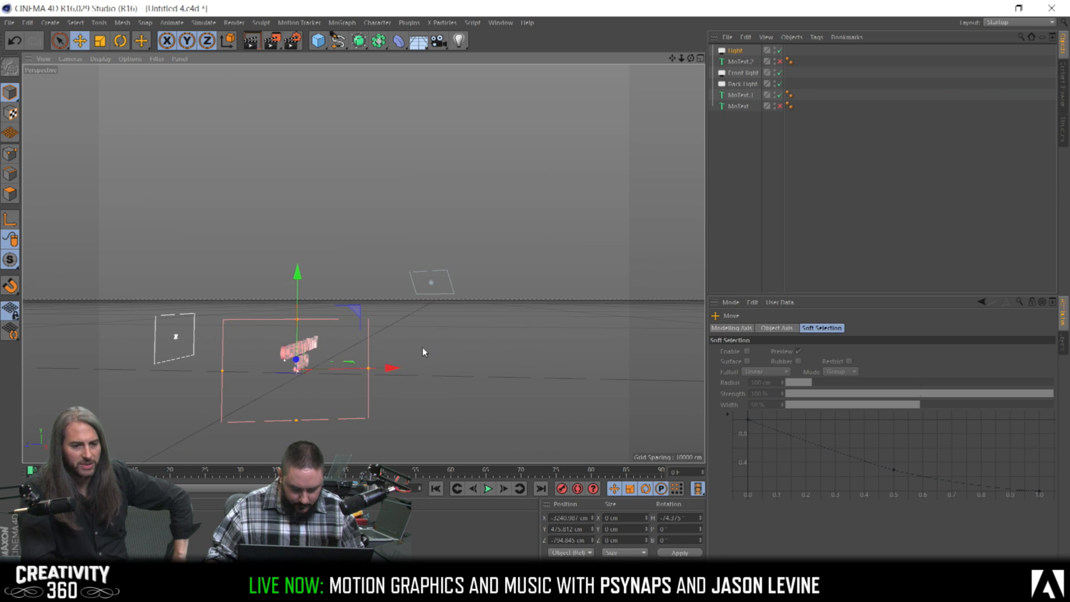
pyautogui.press('r')
pyautogui.moveTo(312, 379)
pyautogui.mouseDown()
pyautogui.moveTo(304, 375)
pyautogui.moveTo(357, 372)
pyautogui.moveTo(295, 378)
pyautogui.mouseUp()
# Preview the title up close in an interactive render region to check the pink side lighting
pyautogui.keyDown('alt'); pyautogui.moveTo(566, 360); pyautogui.dragTo(272, 333, button='middle'); pyautogui.keyUp('alt')
pyautogui.keyDown('alt'); pyautogui.moveTo(570, 331); pyautogui.dragTo(424, 335, button='middle'); pyautogui.keyUp('alt')
pyautogui.keyDown('alt'); pyautogui.moveTo(425, 334); pyautogui.dragTo(506, 310, button='right'); pyautogui.keyUp('alt')
pyautogui.keyDown('alt'); pyautogui.moveTo(444, 336); pyautogui.dragTo(423, 341); pyautogui.keyUp('alt')
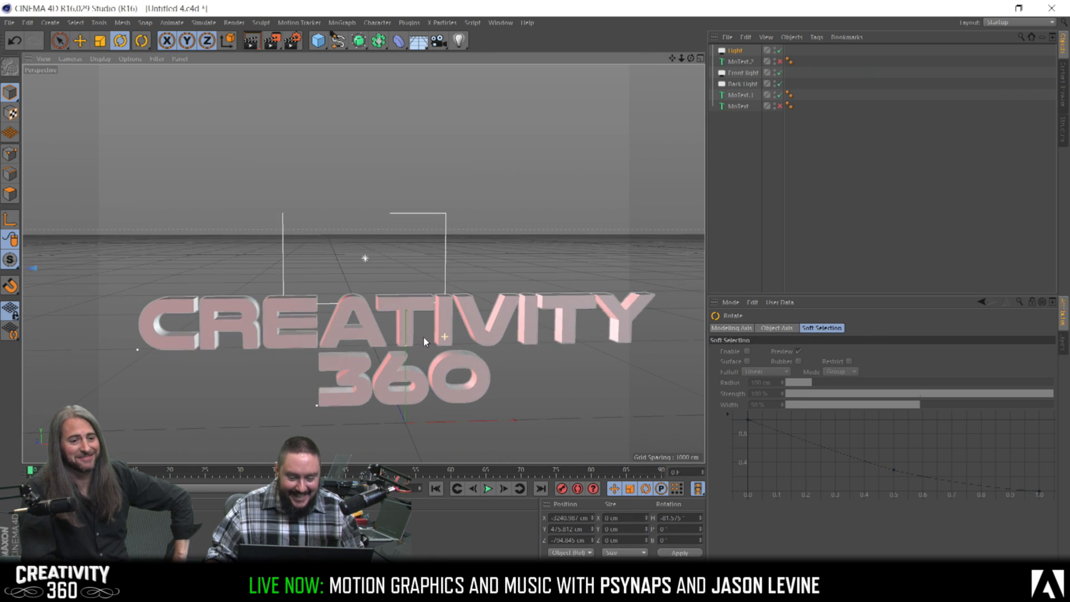
pyautogui.hotkey('alt', 'r')
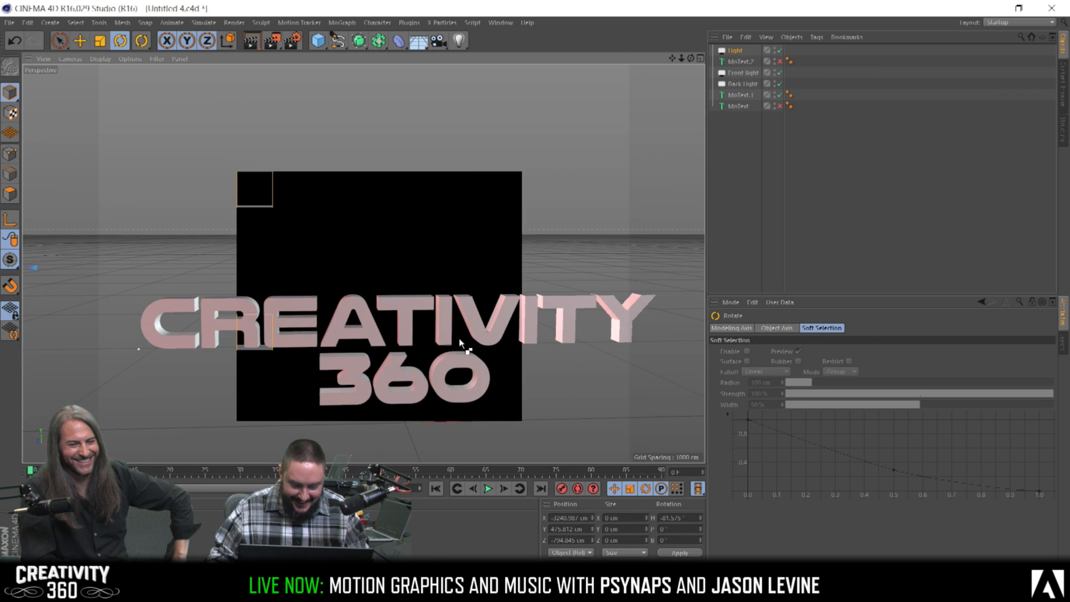
# Shift the pink light along its own X axis to about X -3264, Z -640 cm
pyautogui.click(382, 376)
pyautogui.keyDown('alt'); pyautogui.moveTo(373, 337); pyautogui.dragTo(224, 341, button='right'); pyautogui.keyUp('alt')
pyautogui.keyDown('alt'); pyautogui.moveTo(337, 343); pyautogui.dragTo(403, 335); pyautogui.keyUp('alt')
pyautogui.keyDown('alt'); pyautogui.moveTo(401, 335); pyautogui.dragTo(326, 341, button='right'); pyautogui.keyUp('alt')
pyautogui.keyDown('alt'); pyautogui.moveTo(327, 342); pyautogui.dragTo(424, 373); pyautogui.keyUp('alt')
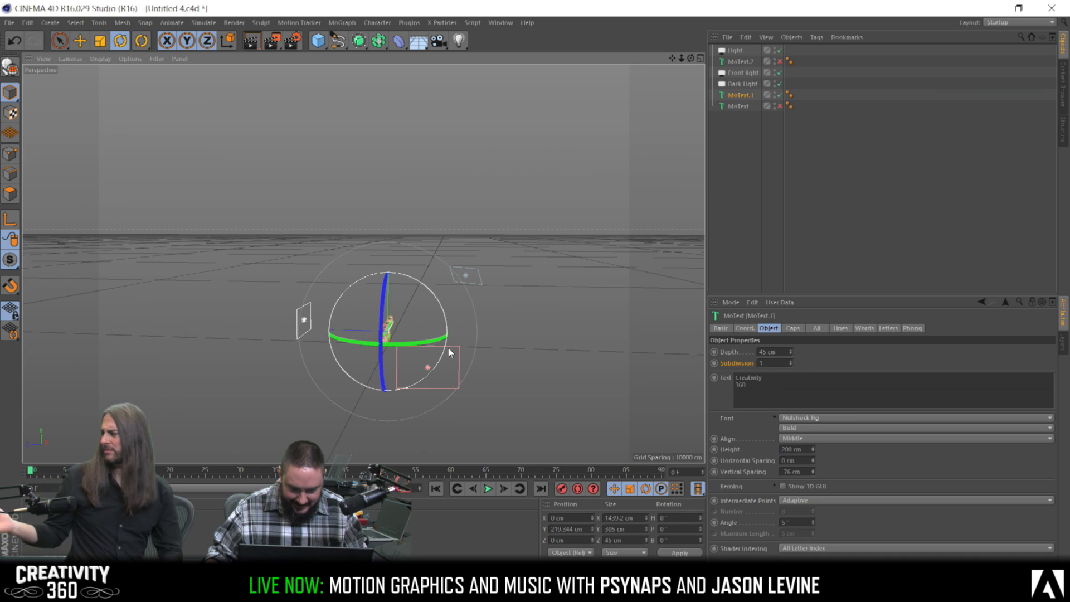
pyautogui.click(457, 365)
pyautogui.press('e')
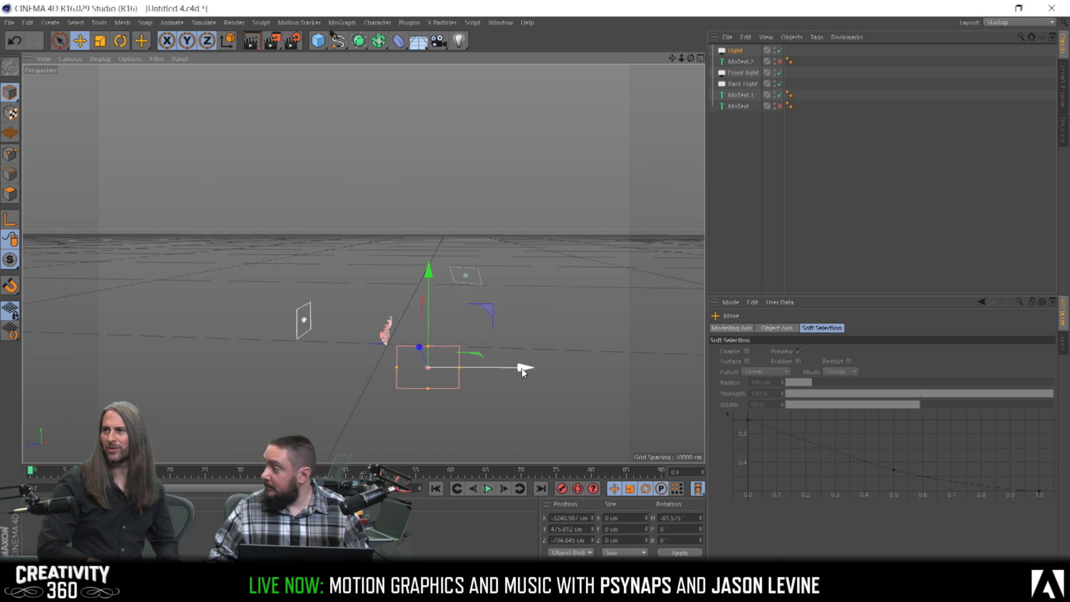
pyautogui.moveTo(522, 369); pyautogui.dragTo(513, 367)
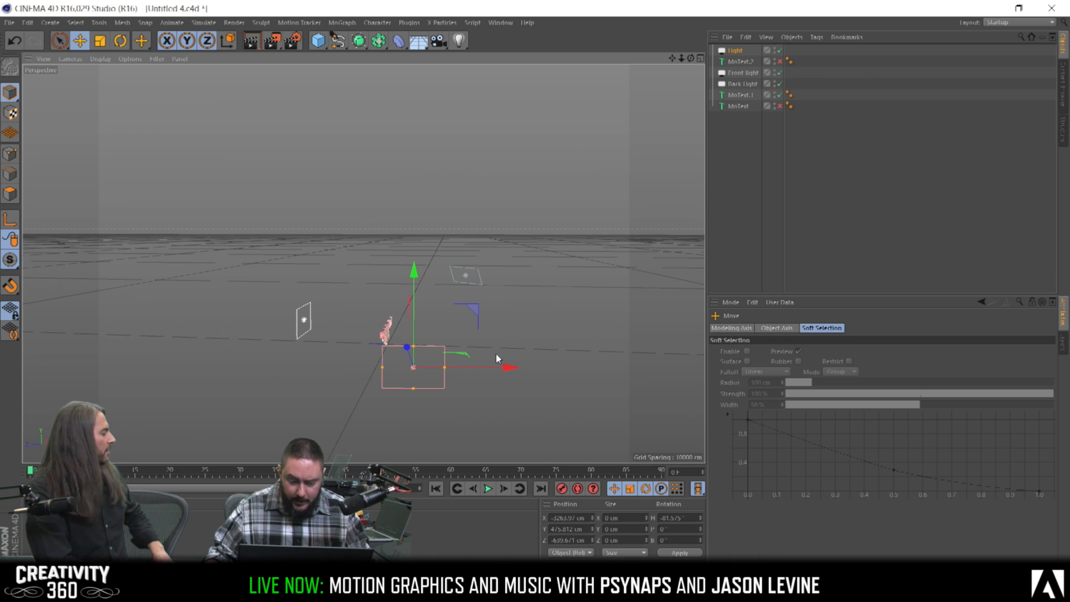
# Move the Front light to about X 970, Y 1031, Z -2214 cm and rotate its heading to about 28.4°
pyautogui.click(472, 274)
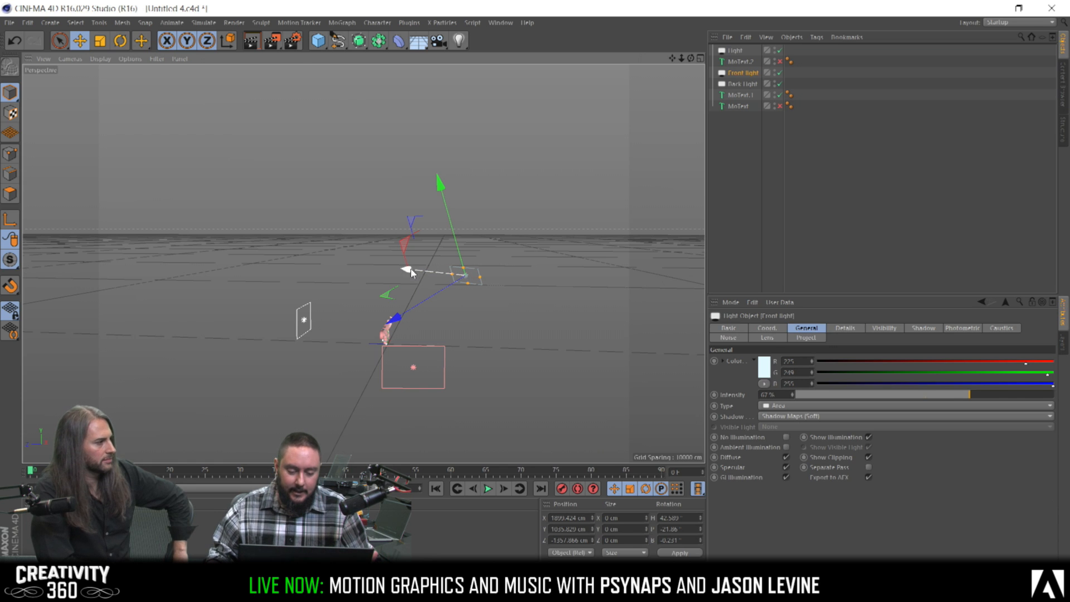
pyautogui.moveTo(415, 274); pyautogui.dragTo(435, 273)
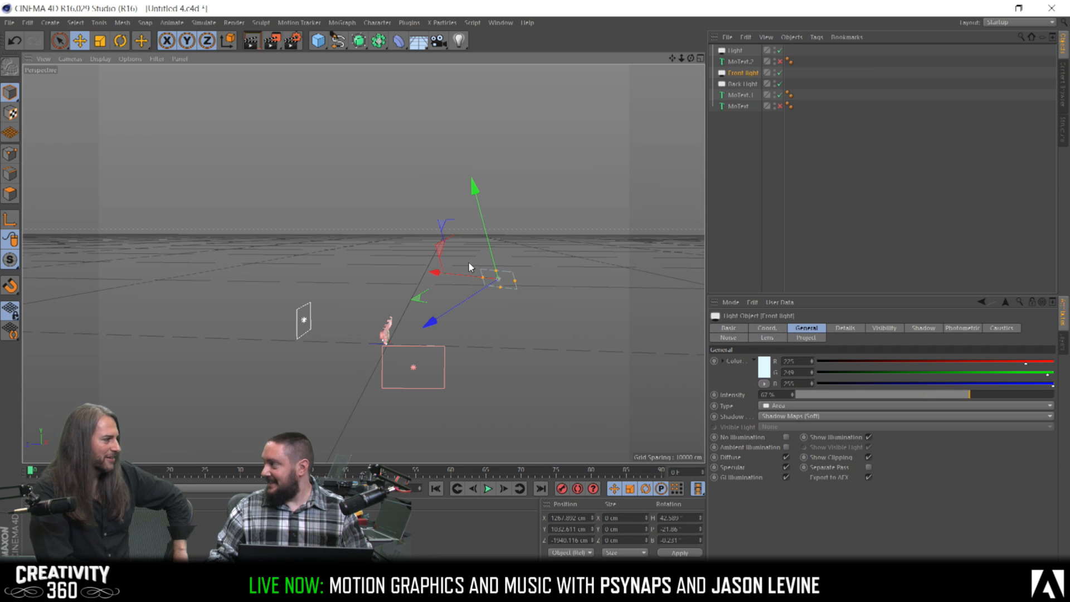
pyautogui.keyDown('alt'); pyautogui.moveTo(458, 301); pyautogui.dragTo(679, 267); pyautogui.keyUp('alt')
pyautogui.press('r')
pyautogui.click(749, 73)
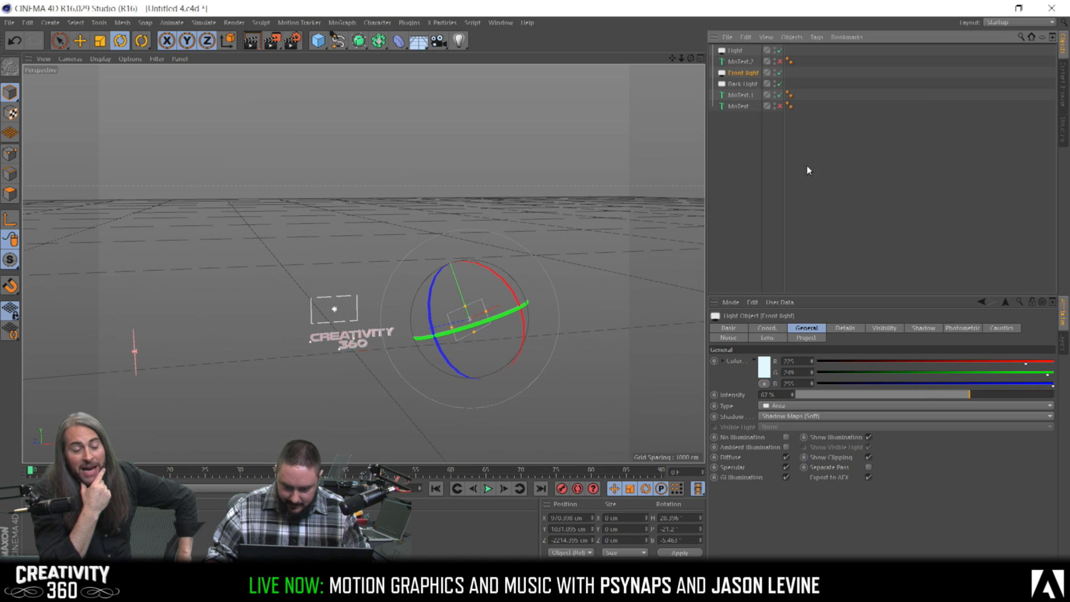
# Raise the Front light's intensity to about 87% and render a preview of the title
pyautogui.moveTo(969, 394); pyautogui.dragTo(1021, 394)
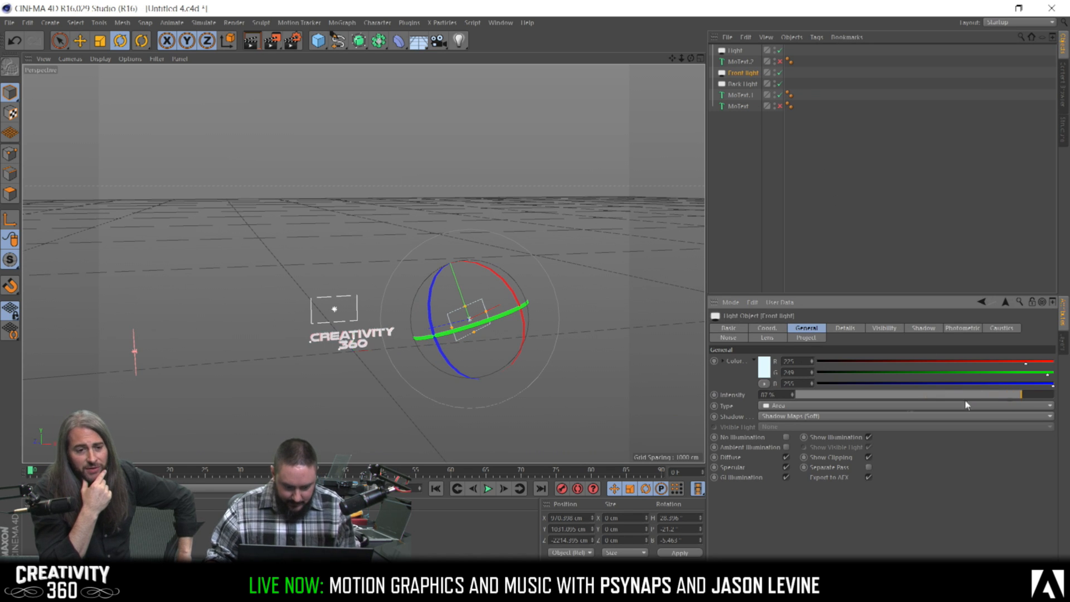
pyautogui.hotkey('ctrl', 'r')
pyautogui.click(369, 337)
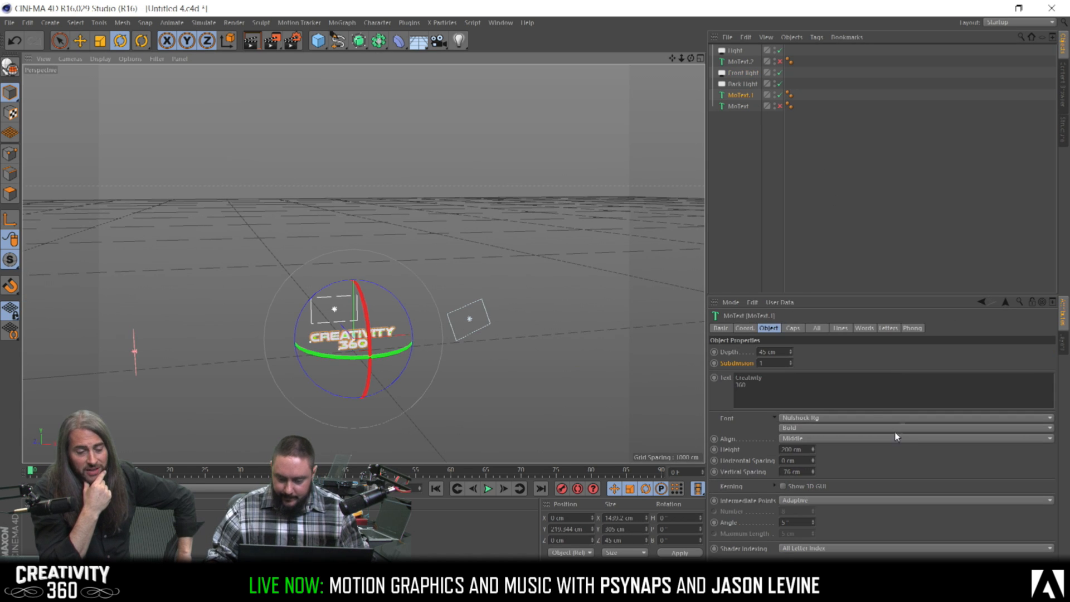
# Move the pink light below MoText.2 in the object list, beside the other lights, and rename it "Left light"
pyautogui.click(737, 84)
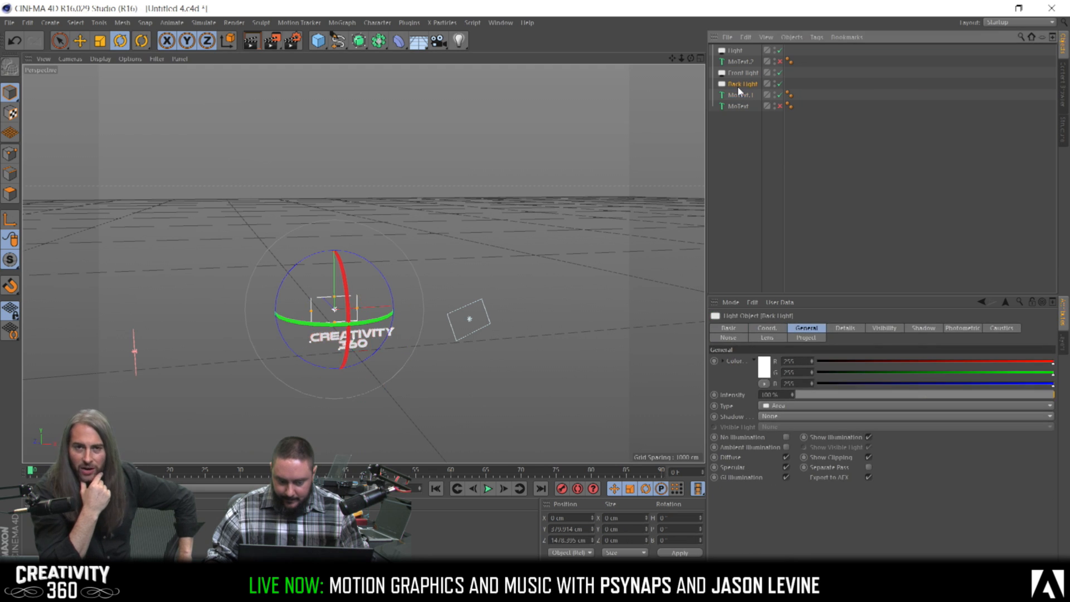
pyautogui.click(739, 77)
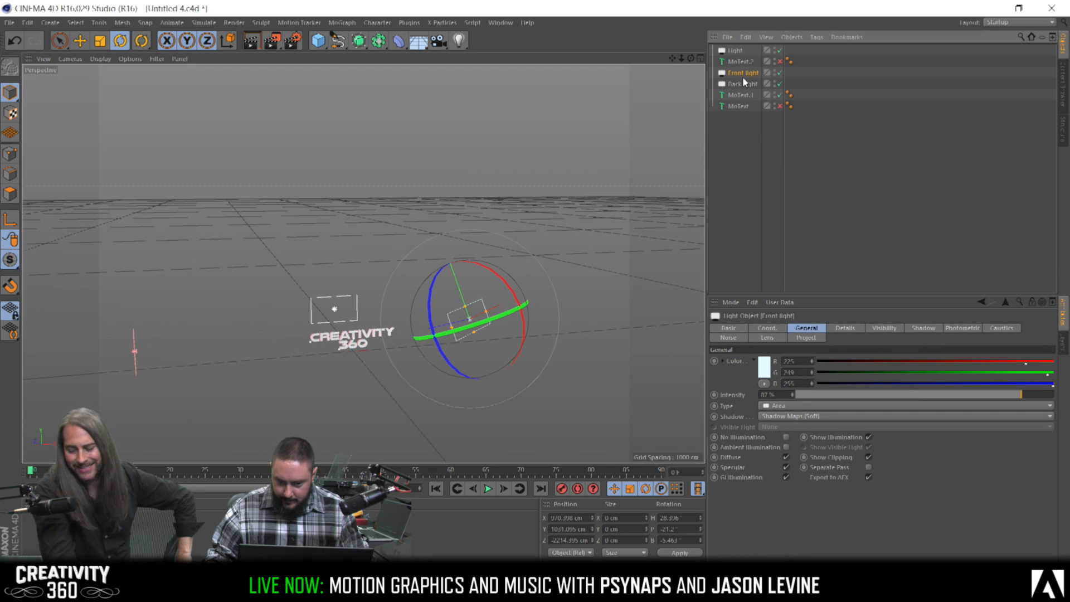
pyautogui.moveTo(735, 67); pyautogui.dragTo(735, 67)
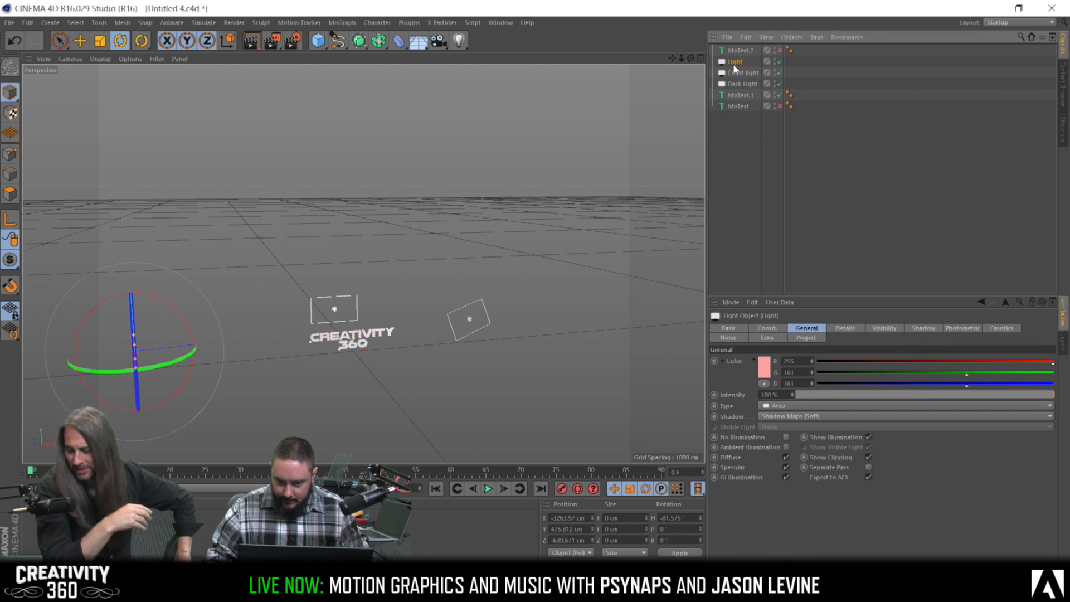
pyautogui.doubleClick(737, 61)
pyautogui.write('Left light')
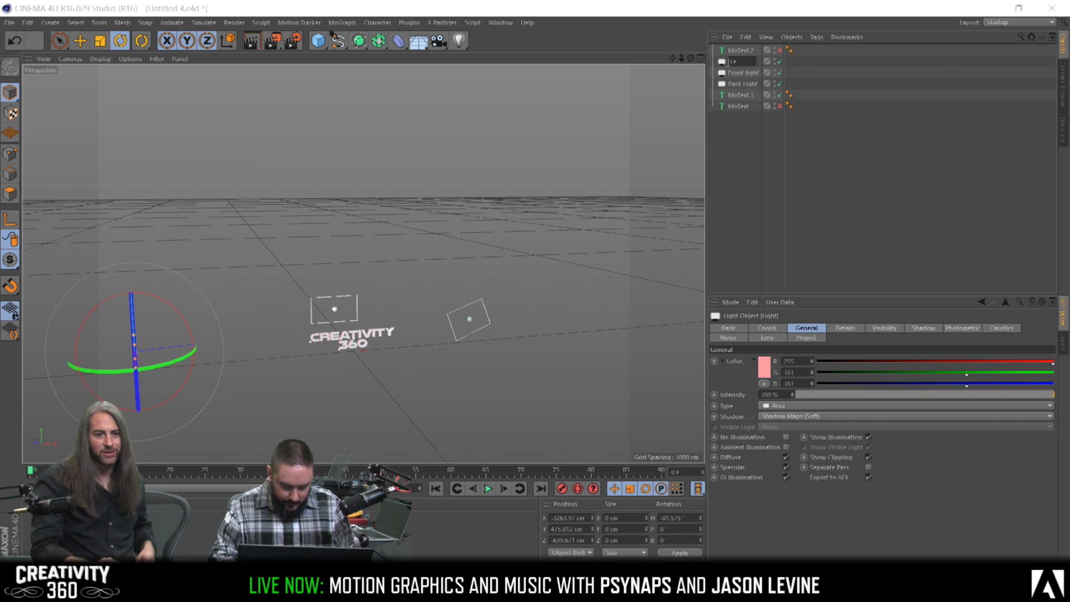
pyautogui.press('Return')
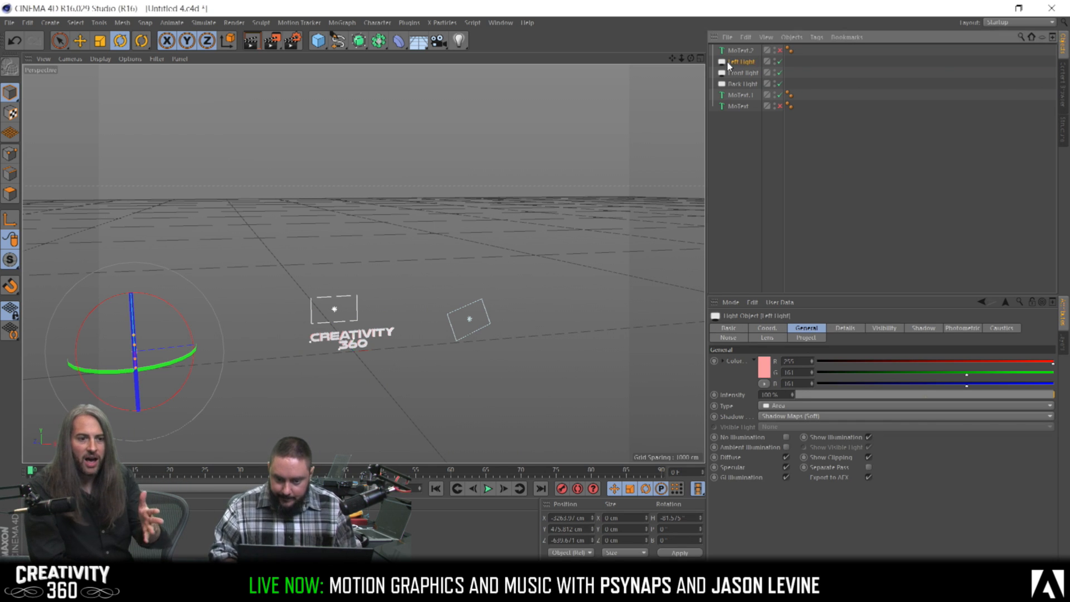
# Lower the Left light's intensity to about 63% and readjust the Front light's intensity
pyautogui.click(985, 395)
pyautogui.moveTo(985, 395); pyautogui.dragTo(978, 395)
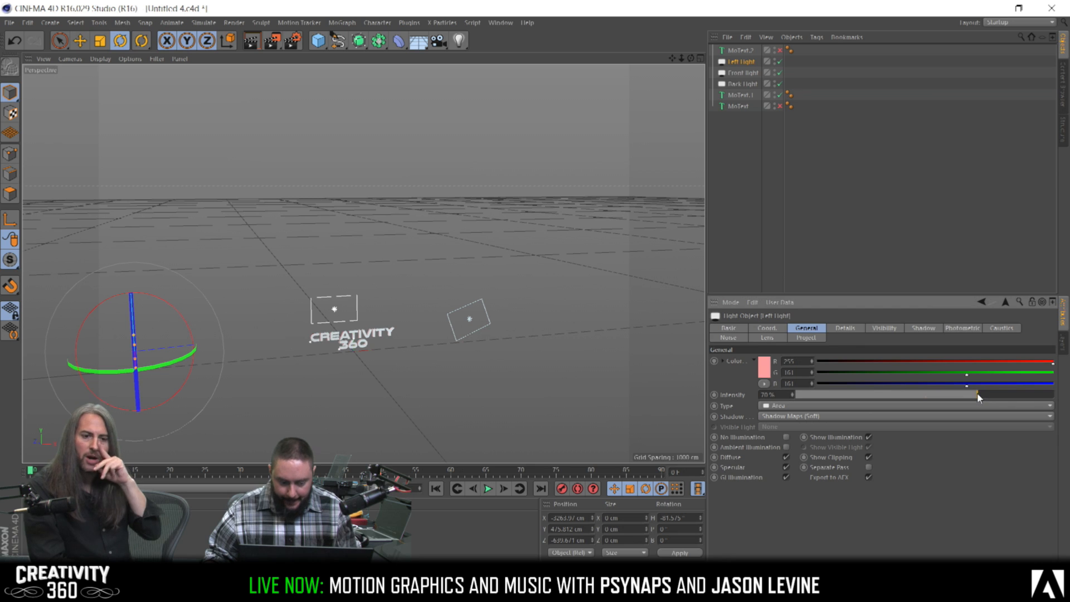
pyautogui.click(739, 72)
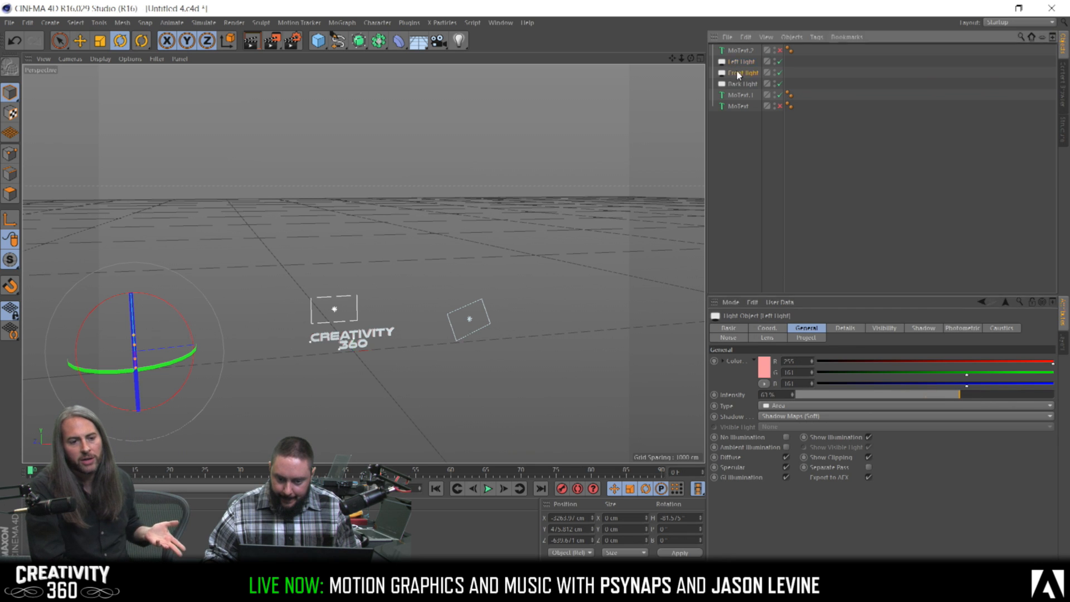
pyautogui.click(990, 395)
pyautogui.moveTo(995, 400)
pyautogui.mouseDown()
pyautogui.moveTo(1026, 400)
pyautogui.moveTo(1009, 403)
pyautogui.mouseUp()
# Pull the Front light away from the title to about X 1202, Y 1220, Z -2644 cm and render a preview
pyautogui.press('e')
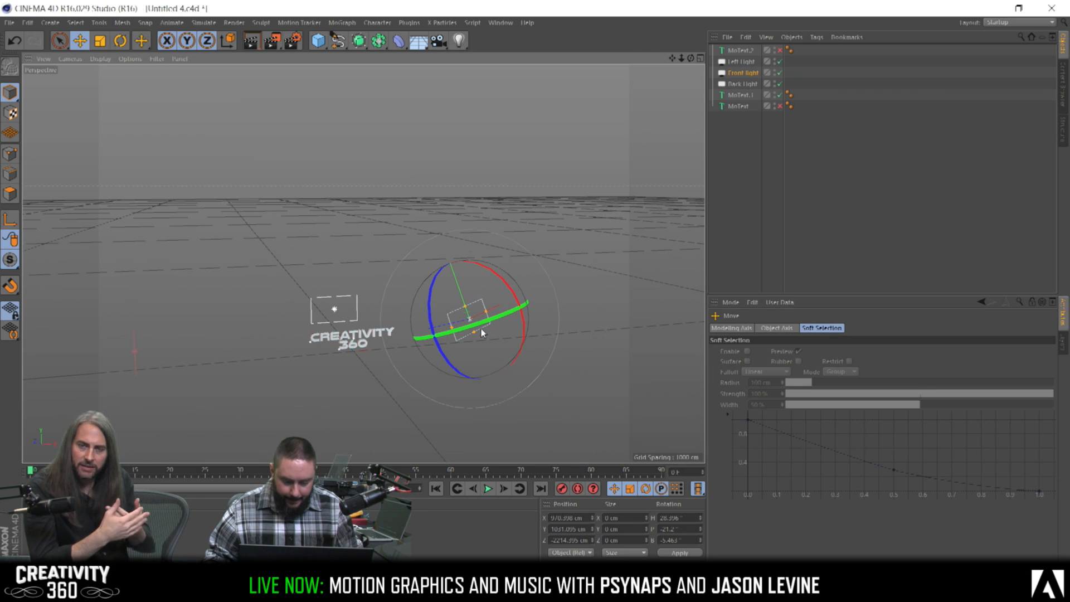
pyautogui.moveTo(402, 333); pyautogui.dragTo(439, 331)
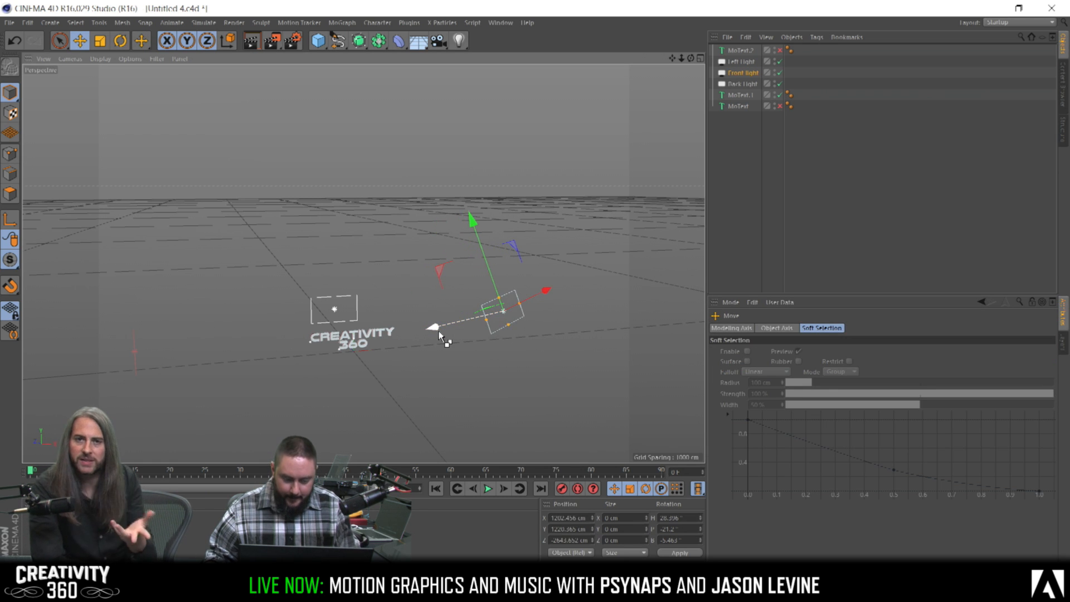
pyautogui.hotkey('ctrl', 'r')
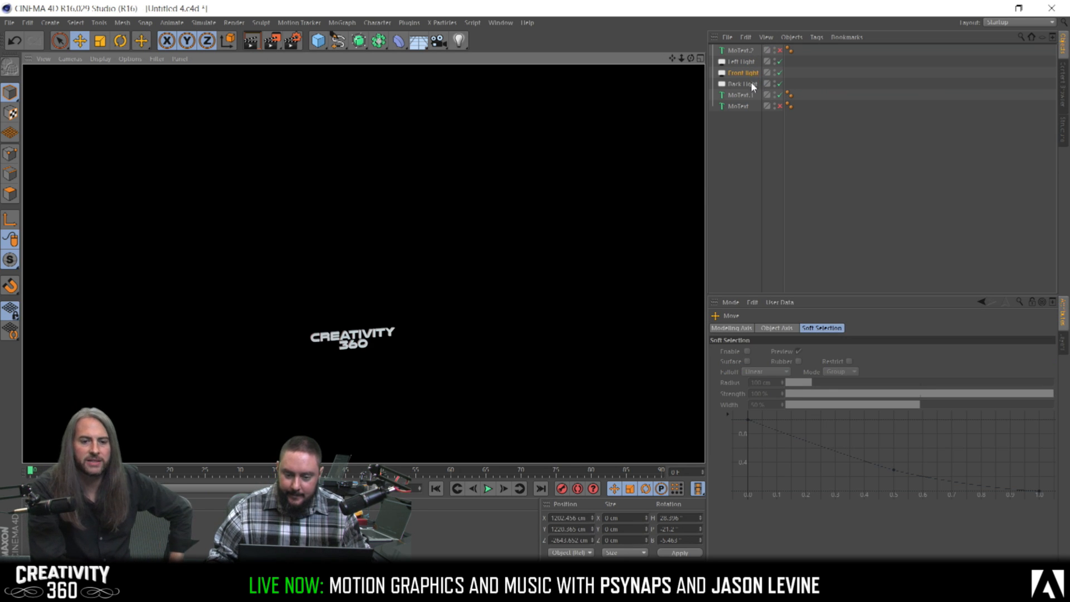
# Raise the Back Light's intensity above 100% and render a closer preview of the title
pyautogui.click(741, 61)
pyautogui.scroll(6, 317, 350)
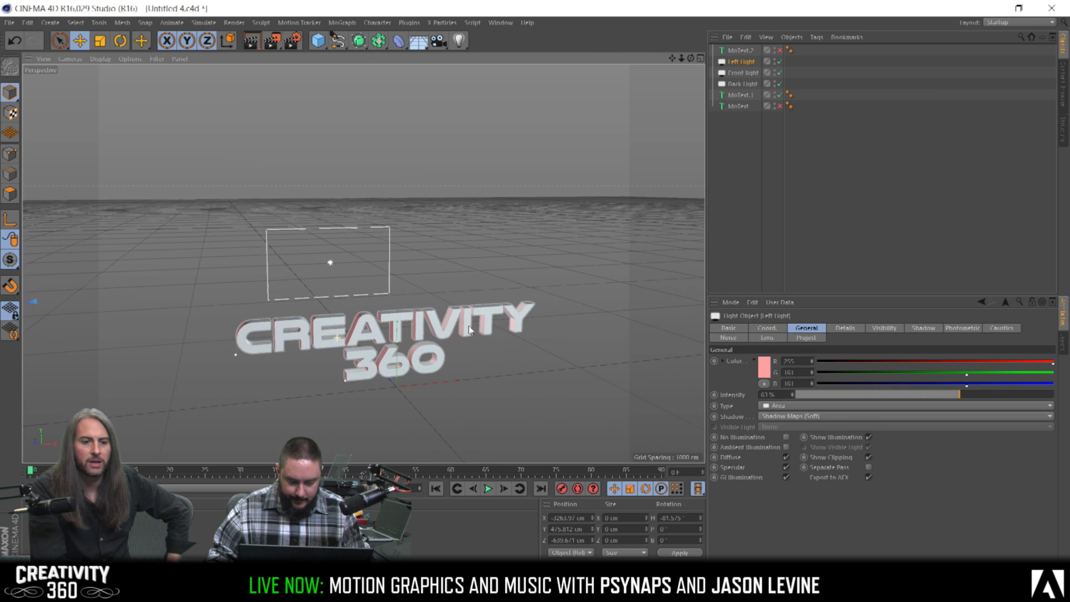
pyautogui.moveTo(393, 333)
pyautogui.keyDown('alt'); pyautogui.mouseDown()
pyautogui.moveTo(369, 289)
pyautogui.moveTo(392, 312)
pyautogui.mouseUp(); pyautogui.keyUp('alt')
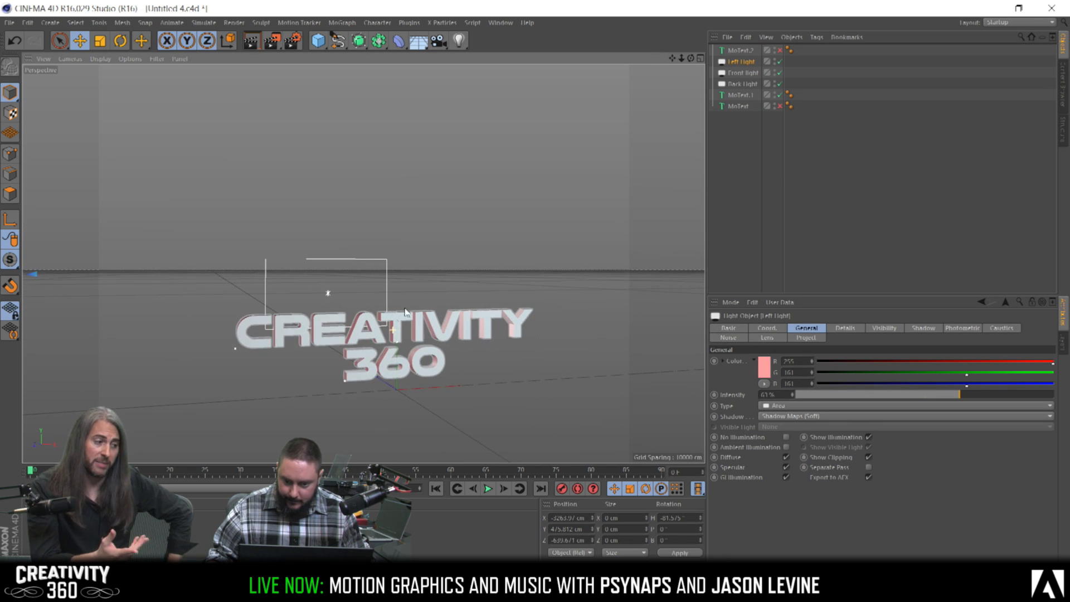
pyautogui.click(736, 83)
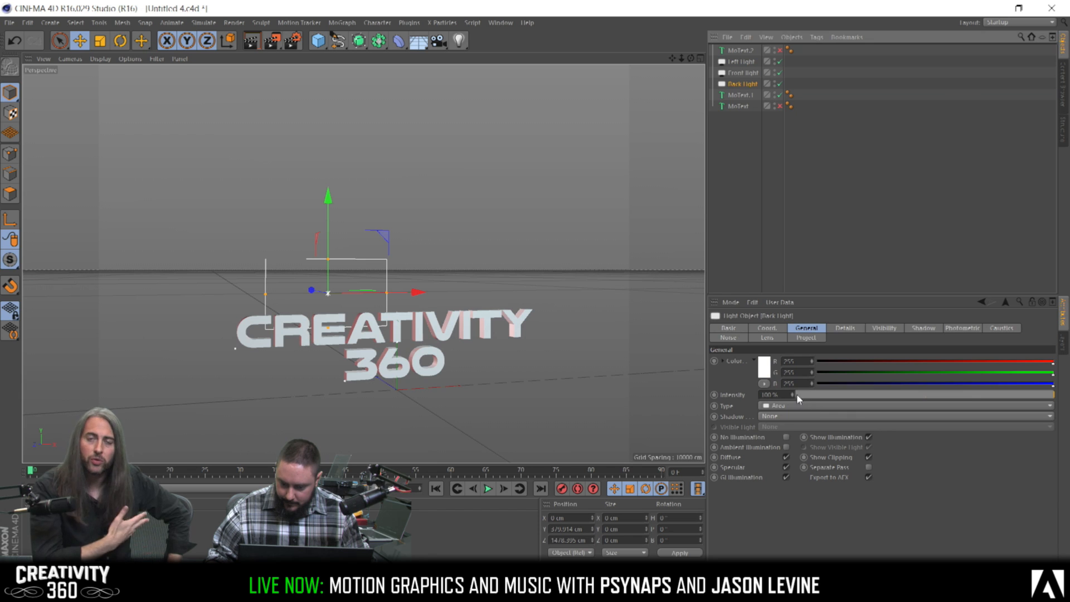
pyautogui.moveTo(792, 394); pyautogui.dragTo(830, 394)
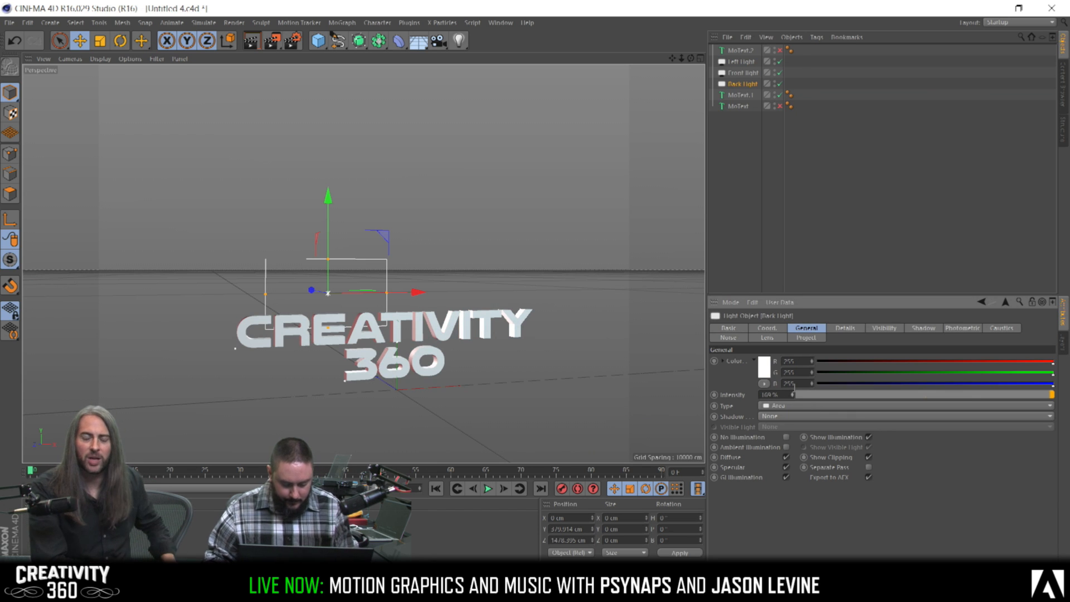
pyautogui.hotkey('ctrl', 'r')
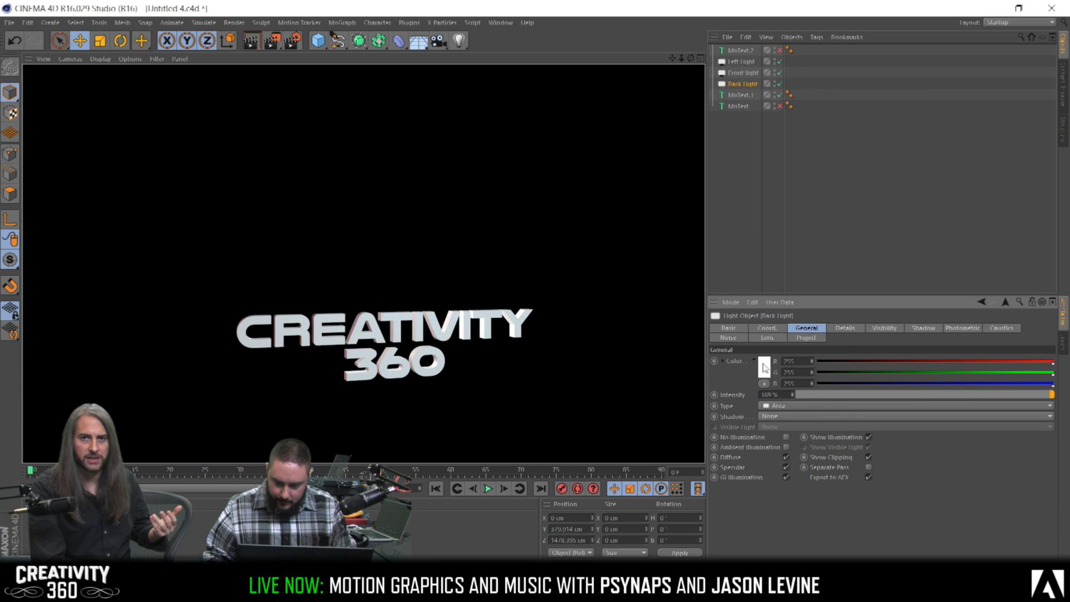
# Tint the Back Light blue, about RGB 95, 114, 255, and render a preview of the title
pyautogui.click(764, 366)
pyautogui.moveTo(793, 329); pyautogui.dragTo(745, 333)
pyautogui.click(743, 422)
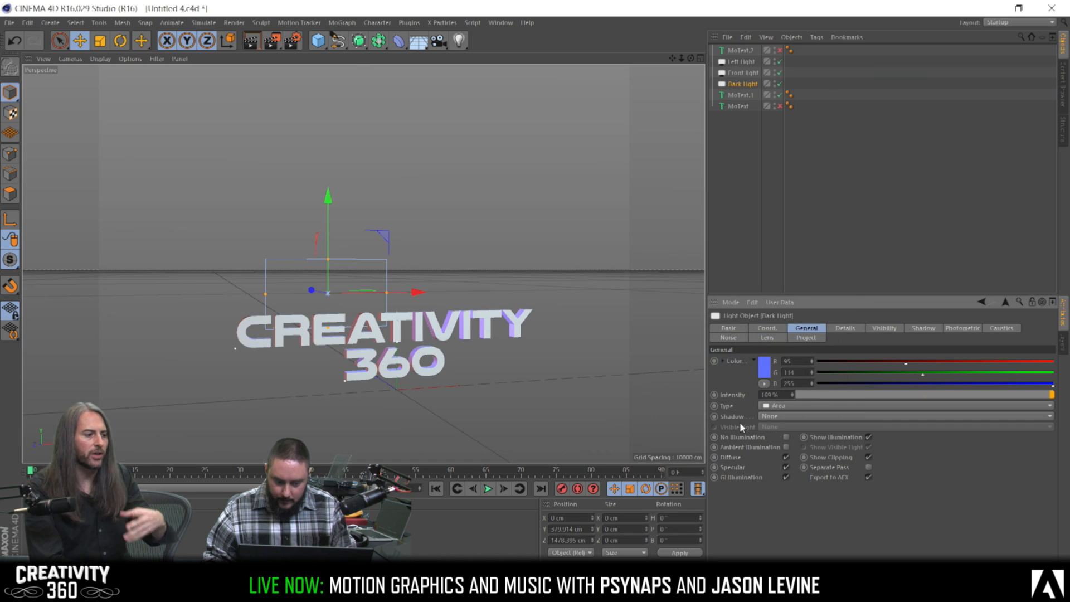
pyautogui.hotkey('ctrl', 'r')
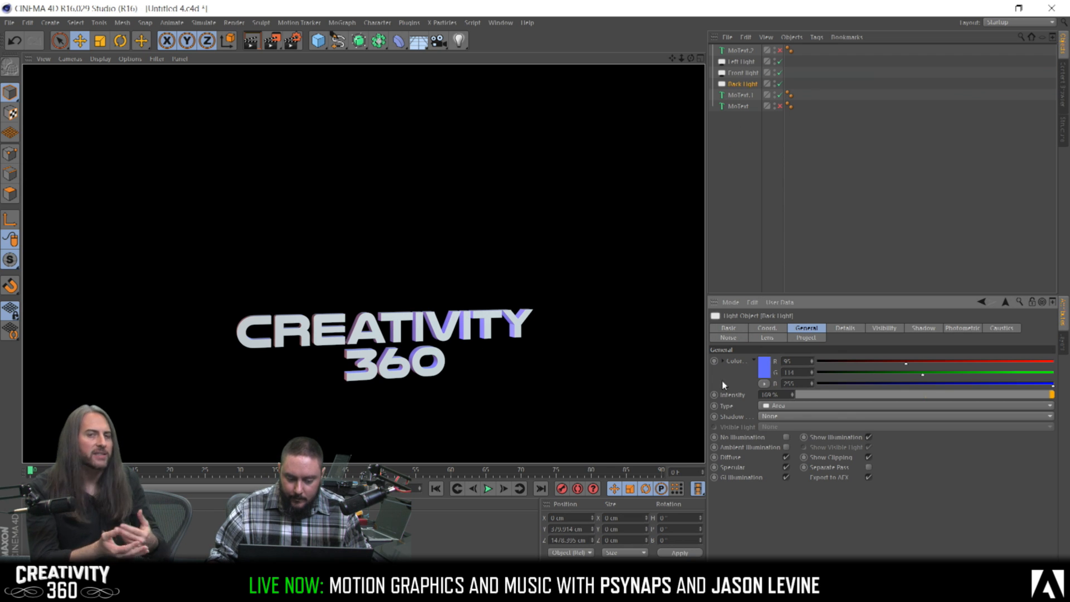
# Render a close-up of the title lettering to check the coloured side lighting, and save the project
pyautogui.keyDown('alt'); pyautogui.moveTo(411, 359); pyautogui.dragTo(508, 304, button='right'); pyautogui.keyUp('alt')
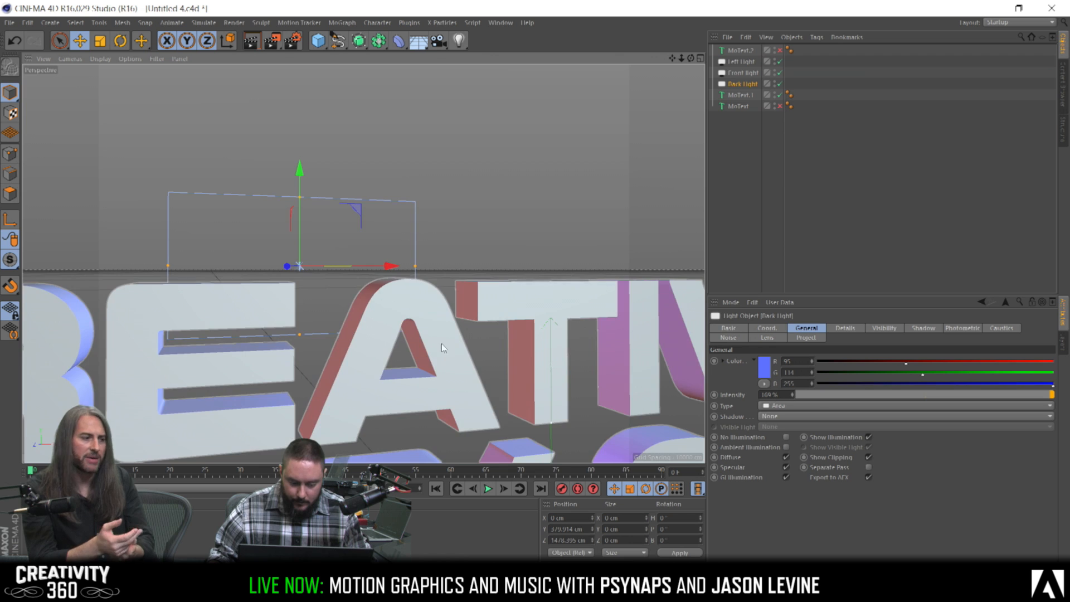
pyautogui.keyDown('alt'); pyautogui.moveTo(439, 346); pyautogui.dragTo(391, 193, button='middle'); pyautogui.keyUp('alt')
pyautogui.hotkey('ctrl', 'r')
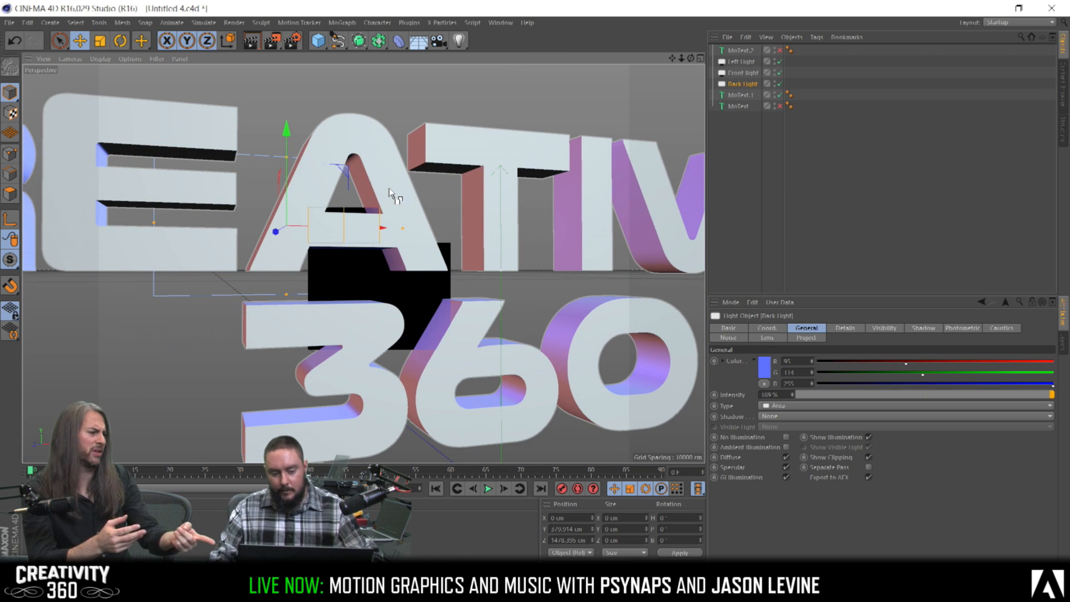
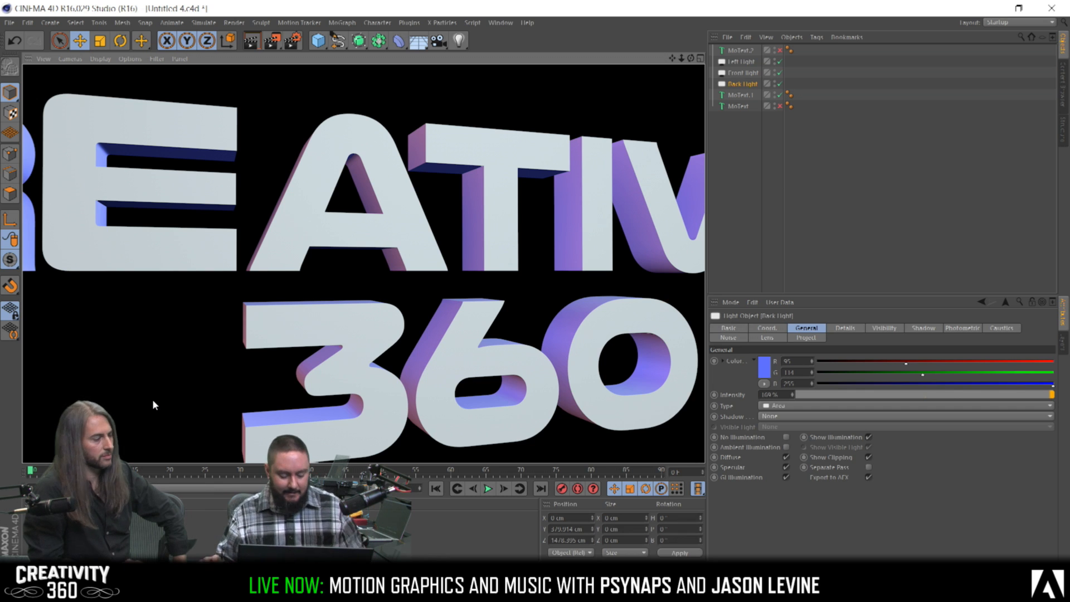
pyautogui.hotkey('ctrl', 's')
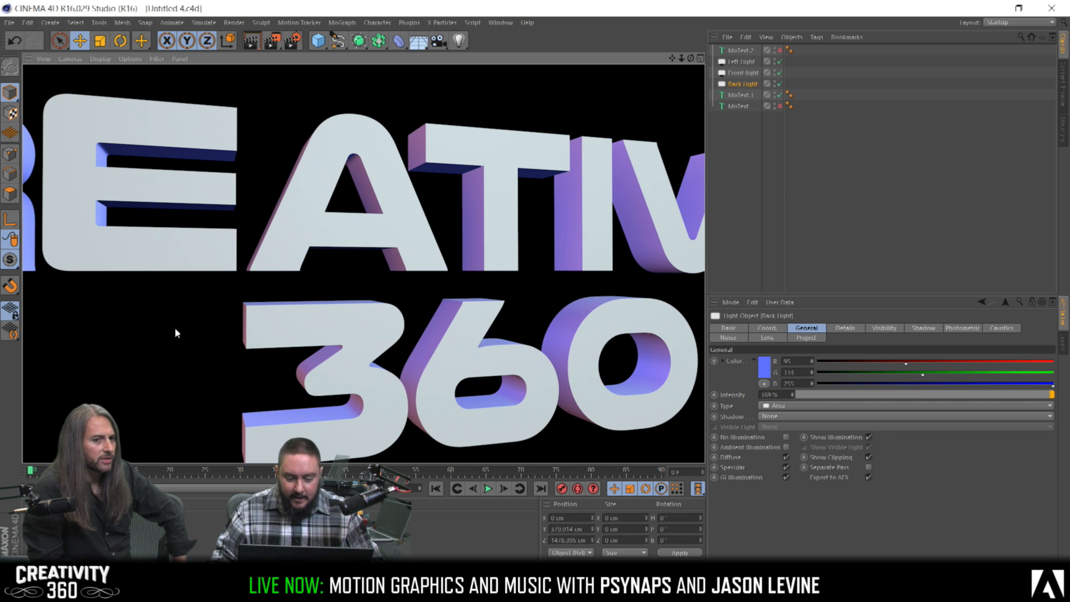
# Examine the pink and blue side lighting on the title from several viewing angles and distances
pyautogui.scroll(-4, 391, 235)
pyautogui.keyDown('alt'); pyautogui.moveTo(391, 235); pyautogui.dragTo(410, 236); pyautogui.keyUp('alt')
pyautogui.scroll(-2, 410, 236)
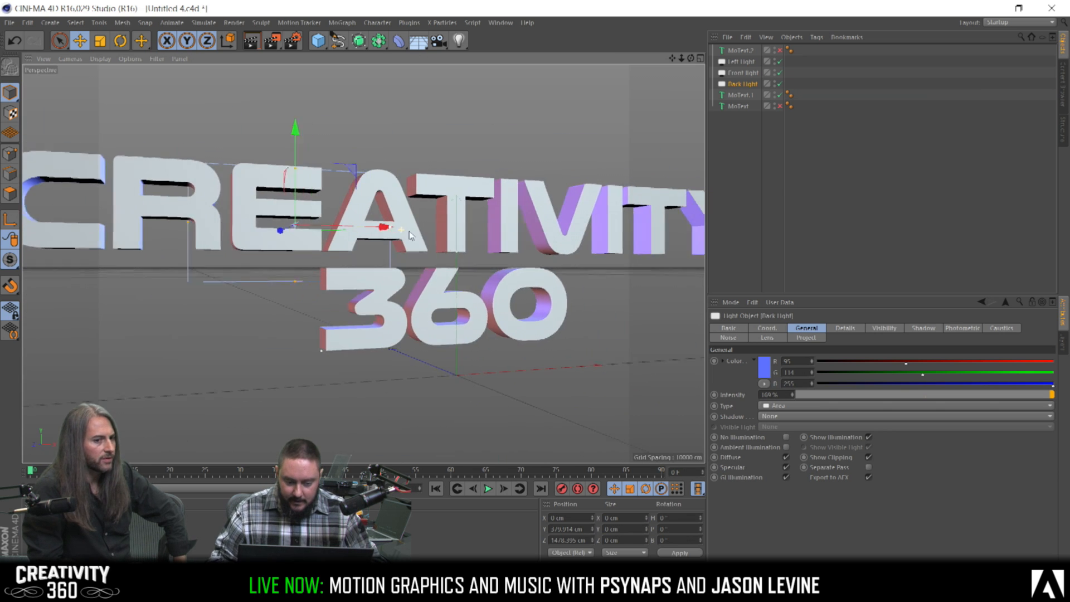
pyautogui.scroll(1, 417, 232)
pyautogui.keyDown('alt'); pyautogui.moveTo(449, 223); pyautogui.dragTo(415, 224, button='middle'); pyautogui.keyUp('alt')
pyautogui.keyDown('alt'); pyautogui.moveTo(413, 226); pyautogui.dragTo(413, 234); pyautogui.keyUp('alt')
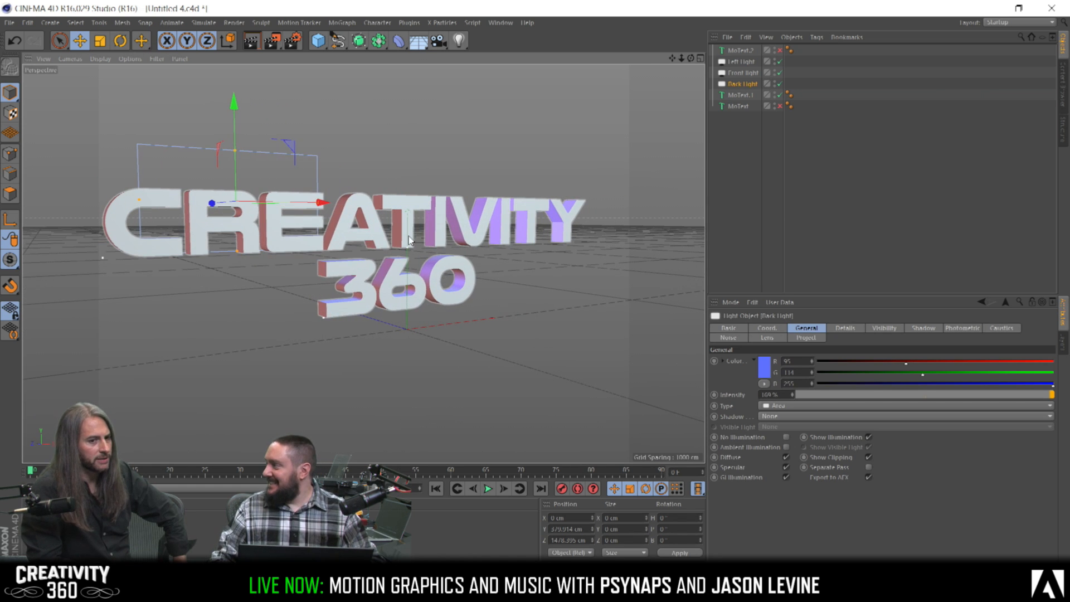
pyautogui.scroll(2, 415, 236)
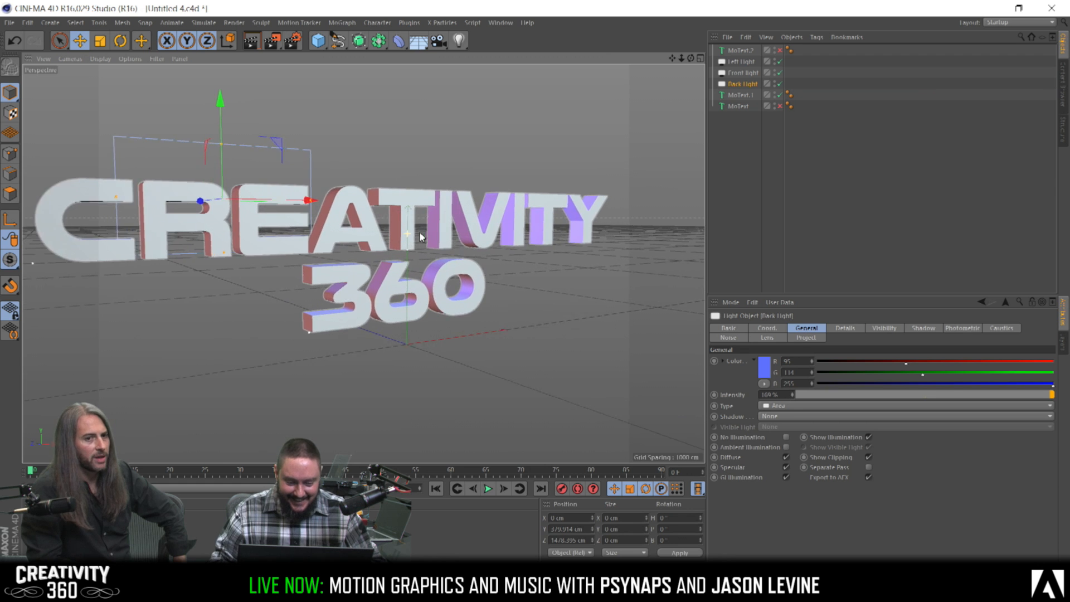
pyautogui.scroll(-1, 422, 240)
# Add an omni light and place it above and in front of the title at about Y 1583, Z -438 cm
pyautogui.keyDown('alt'); pyautogui.moveTo(424, 243); pyautogui.dragTo(363, 257); pyautogui.keyUp('alt')
pyautogui.keyDown('alt'); pyautogui.moveTo(363, 257); pyautogui.dragTo(205, 267, button='right'); pyautogui.keyUp('alt')
pyautogui.click(459, 44)
pyautogui.keyDown('alt'); pyautogui.moveTo(429, 245); pyautogui.dragTo(392, 268); pyautogui.keyUp('alt')
pyautogui.keyDown('alt'); pyautogui.moveTo(384, 247); pyautogui.dragTo(334, 256, button='right'); pyautogui.keyUp('alt')
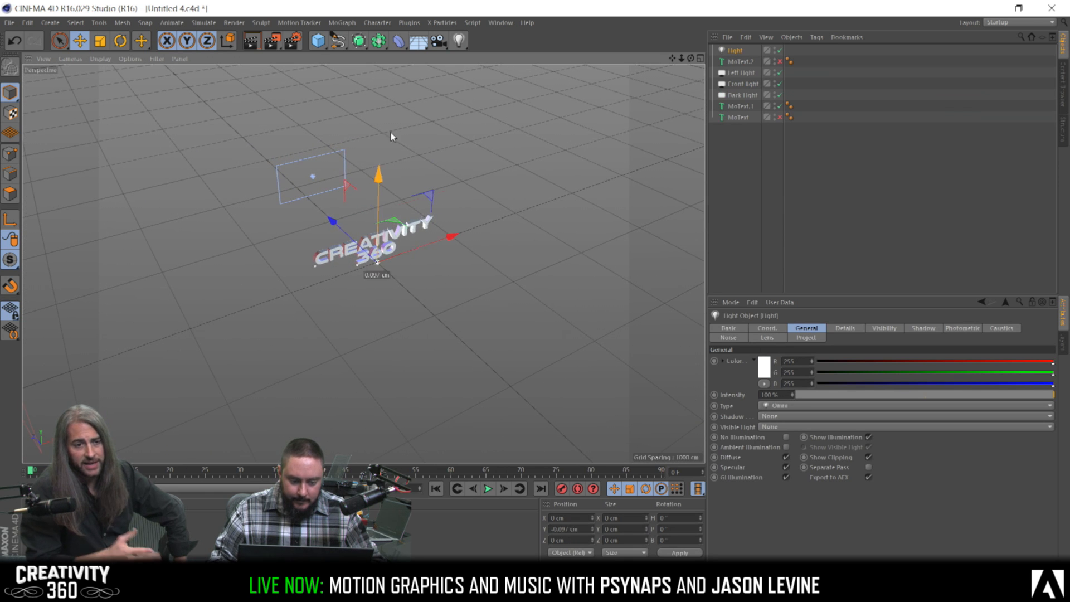
pyautogui.moveTo(380, 173); pyautogui.dragTo(381, 73)
pyautogui.keyDown('alt'); pyautogui.moveTo(369, 251); pyautogui.dragTo(413, 334, button='middle'); pyautogui.keyUp('alt')
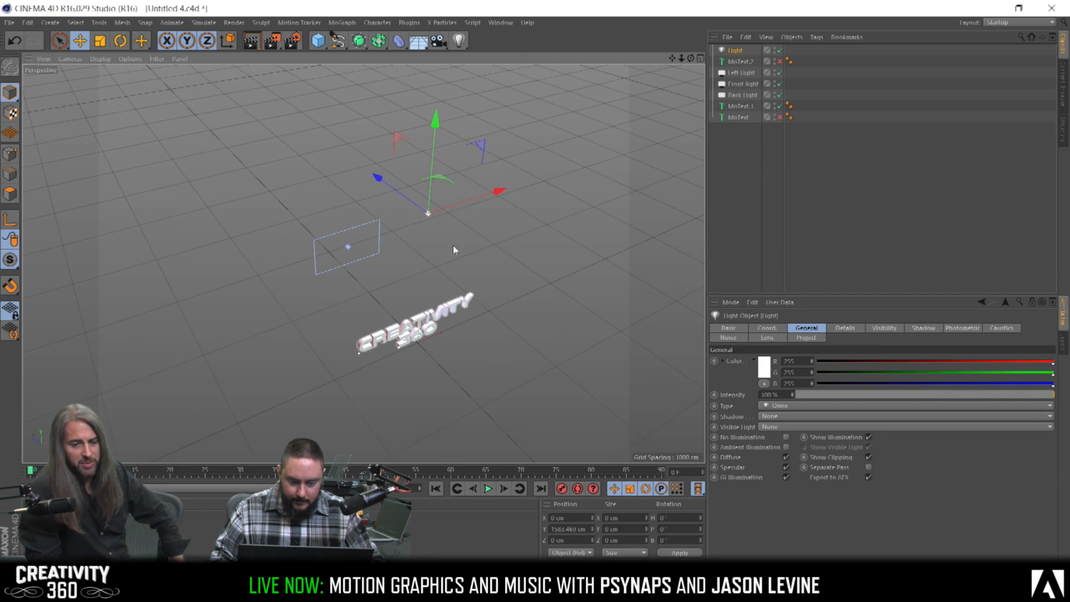
pyautogui.moveTo(385, 181); pyautogui.dragTo(413, 206)
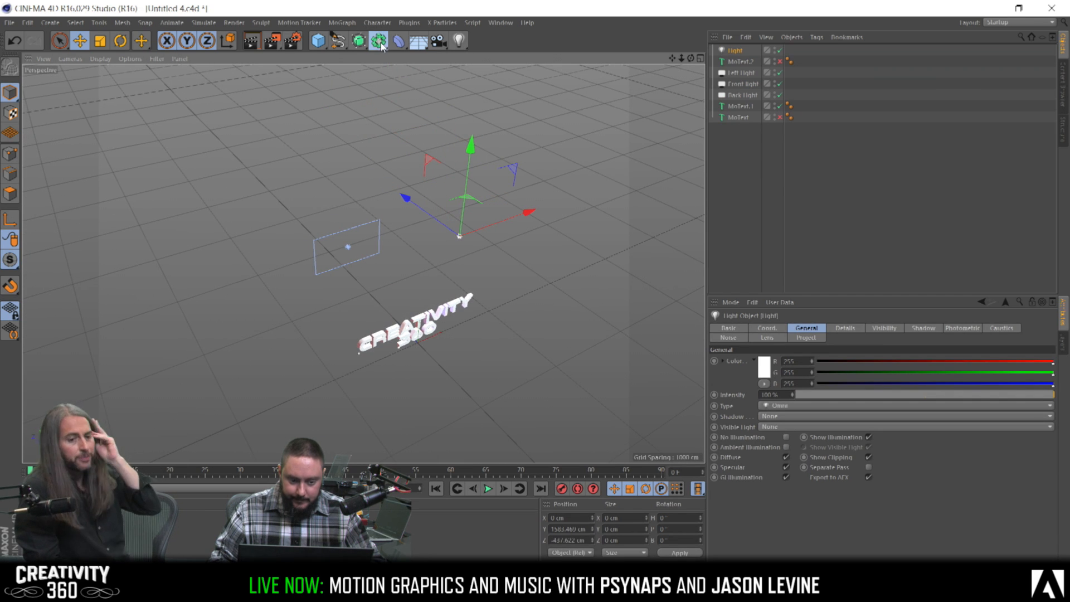
# Add an Array object and try to combine it with the omni light in the object list
pyautogui.click(378, 40)
pyautogui.click(402, 56)
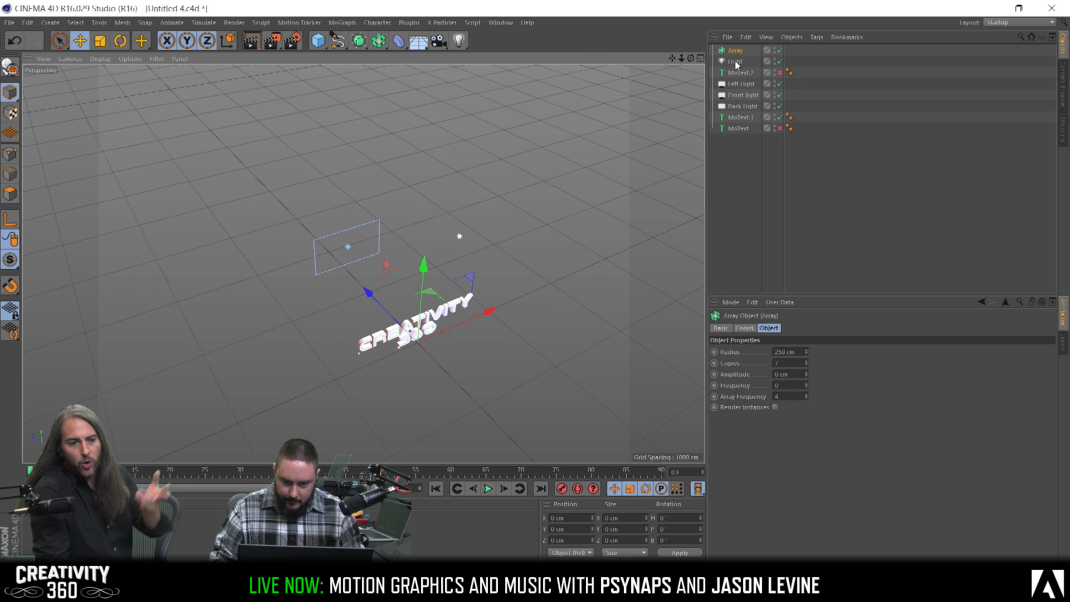
pyautogui.moveTo(738, 52); pyautogui.dragTo(740, 63)
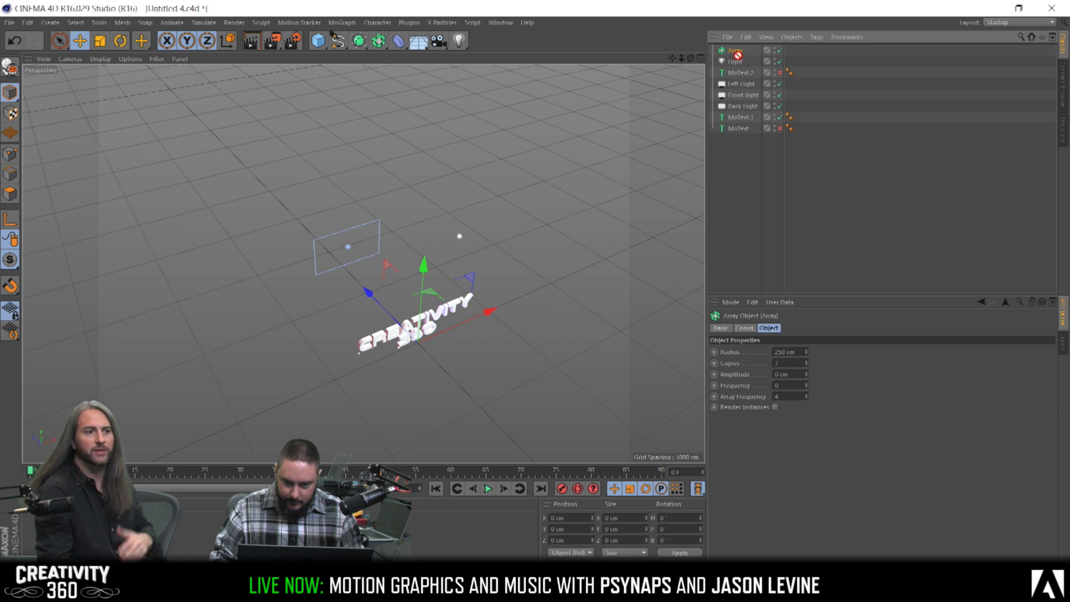
# Replace the raised omni light with a new one at the origin and nest it inside the Array
pyautogui.click(735, 62)
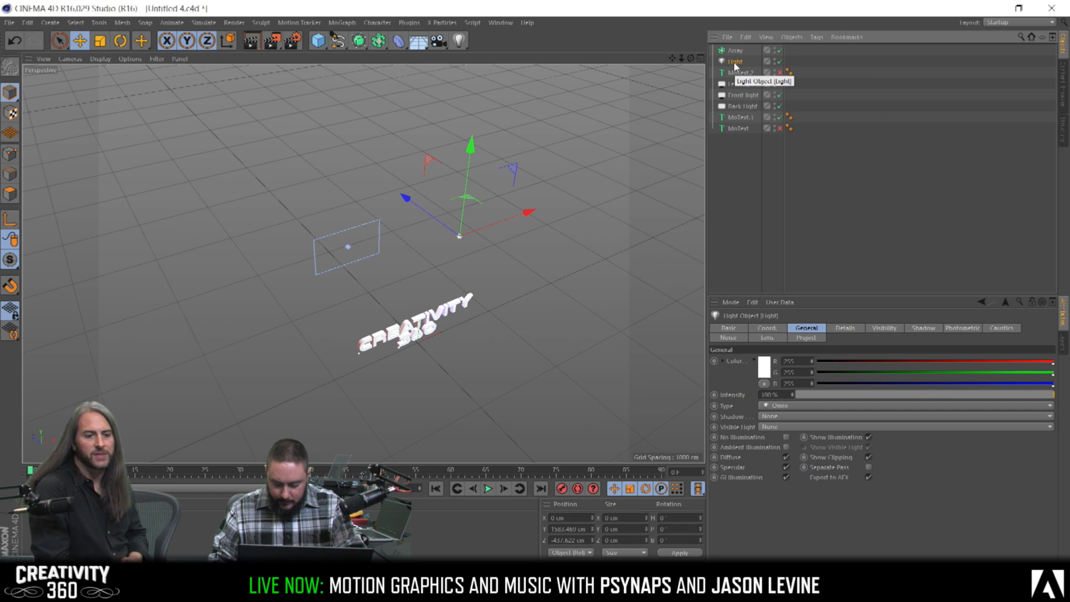
pyautogui.press('Delete')
pyautogui.click(461, 41)
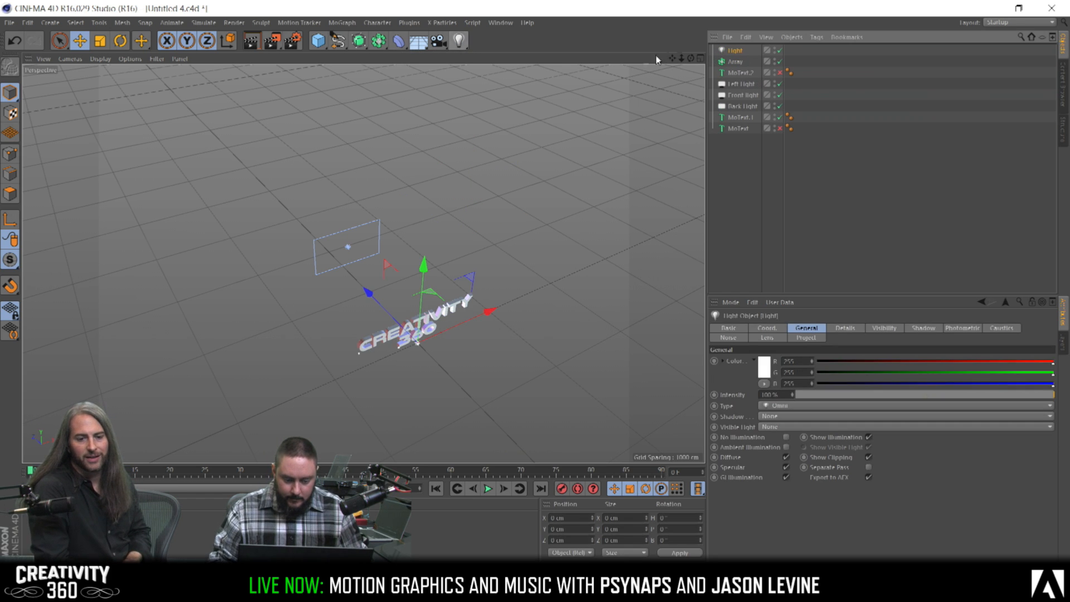
pyautogui.moveTo(735, 64); pyautogui.dragTo(735, 62)
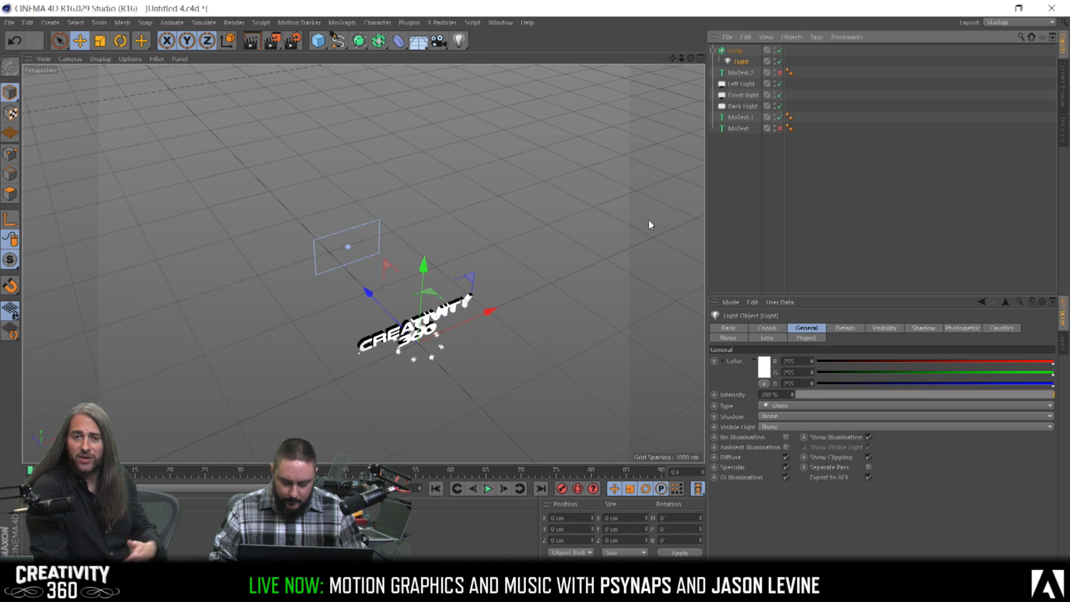
# Move the light Array straight down to more than 500 cm below the origin and render the title from the front
pyautogui.click(736, 51)
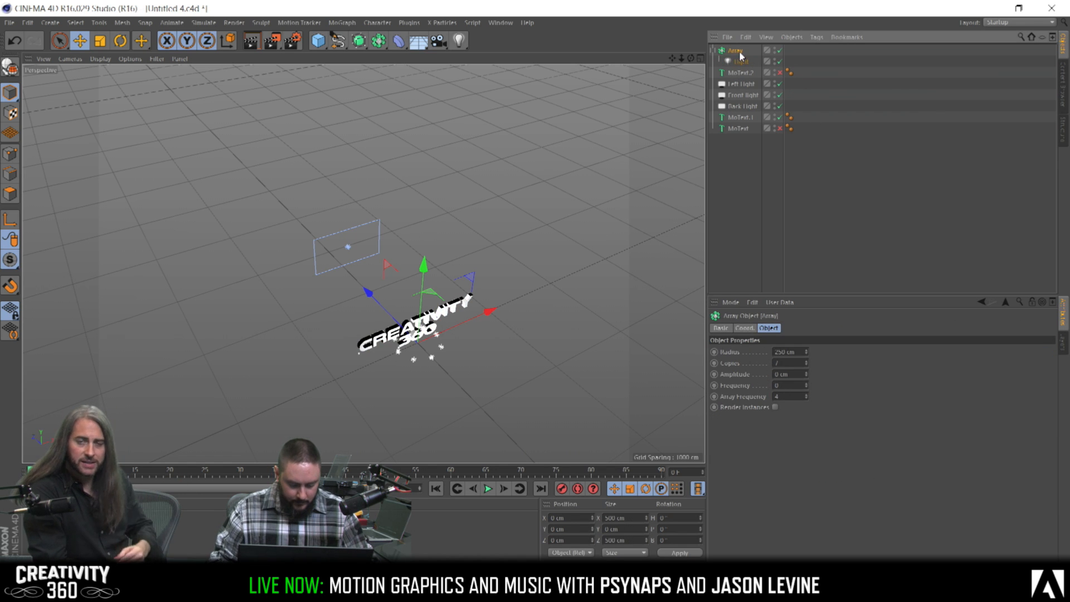
pyautogui.moveTo(424, 272); pyautogui.dragTo(420, 334)
pyautogui.keyDown('alt'); pyautogui.moveTo(359, 304); pyautogui.dragTo(400, 309); pyautogui.keyUp('alt')
pyautogui.scroll(12, 442, 316)
pyautogui.keyDown('alt'); pyautogui.moveTo(404, 347); pyautogui.dragTo(434, 244, button='middle'); pyautogui.keyUp('alt')
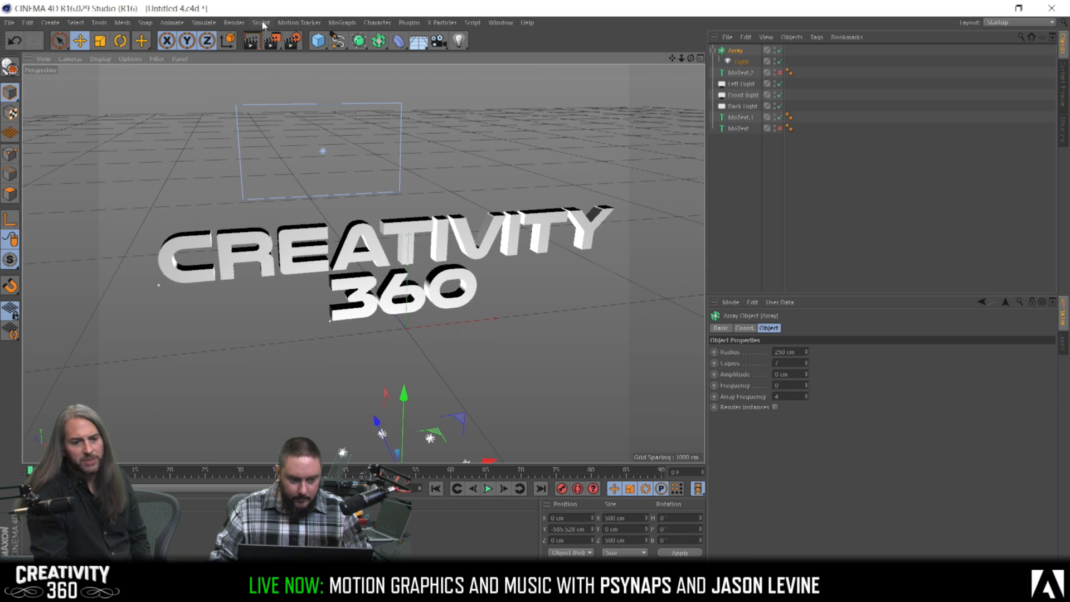
pyautogui.click(250, 41)
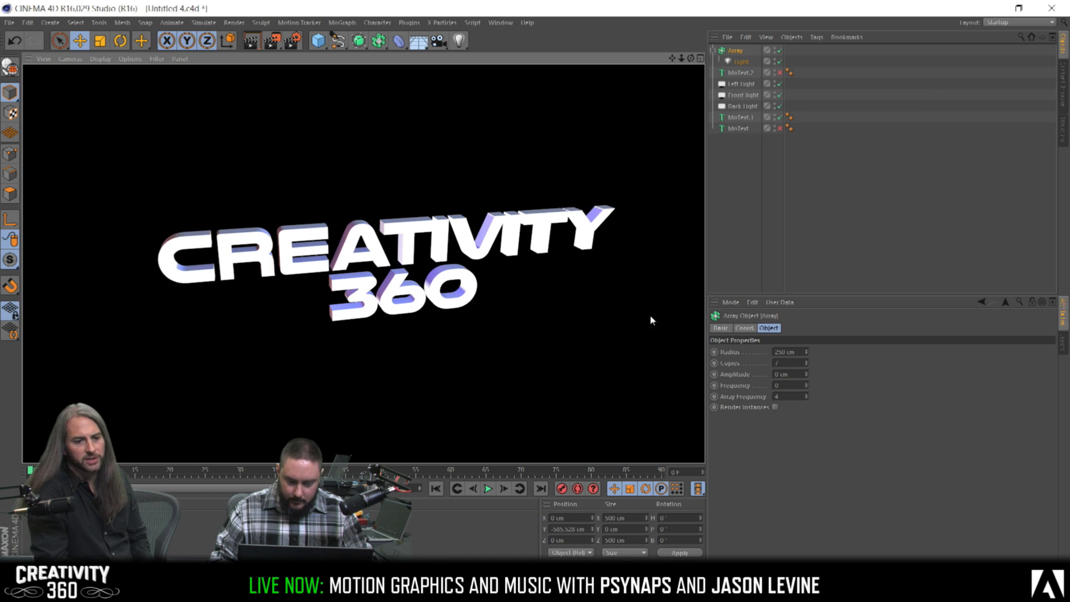
# Reduce the light Array to 4 copies and raise it straight up above the title to about Y 1700 cm
pyautogui.click(416, 380)
pyautogui.scroll(-8, 415, 363)
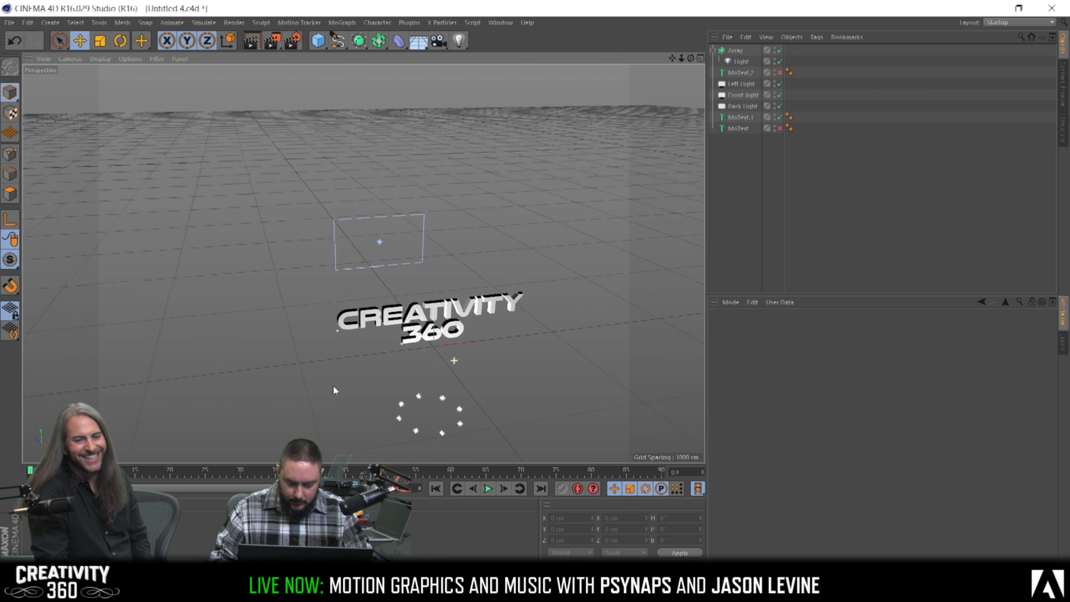
pyautogui.click(741, 61)
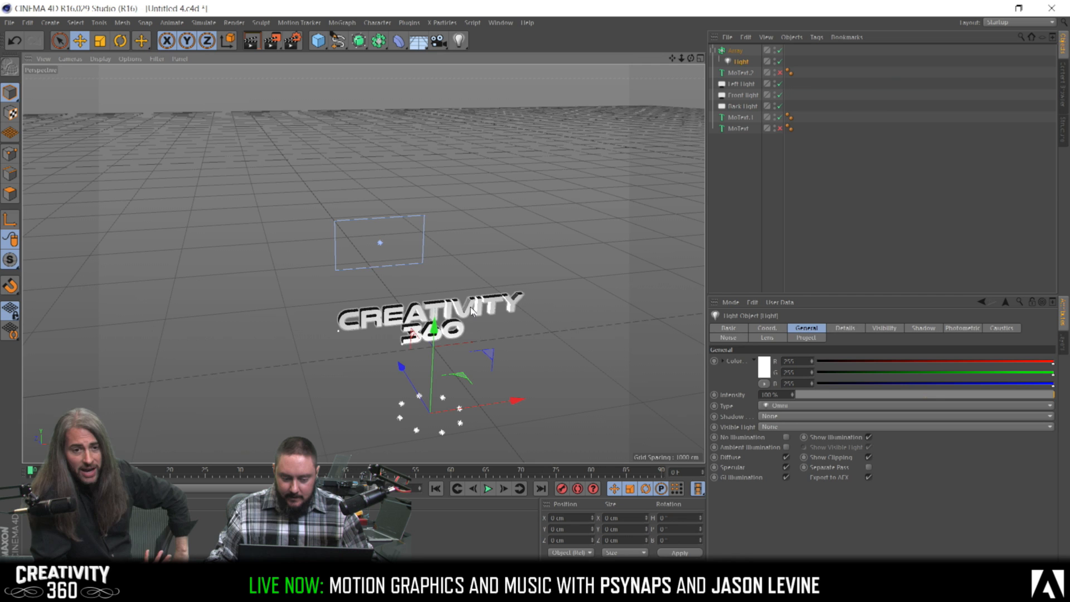
pyautogui.keyDown('alt'); pyautogui.moveTo(463, 310); pyautogui.dragTo(462, 334); pyautogui.keyUp('alt')
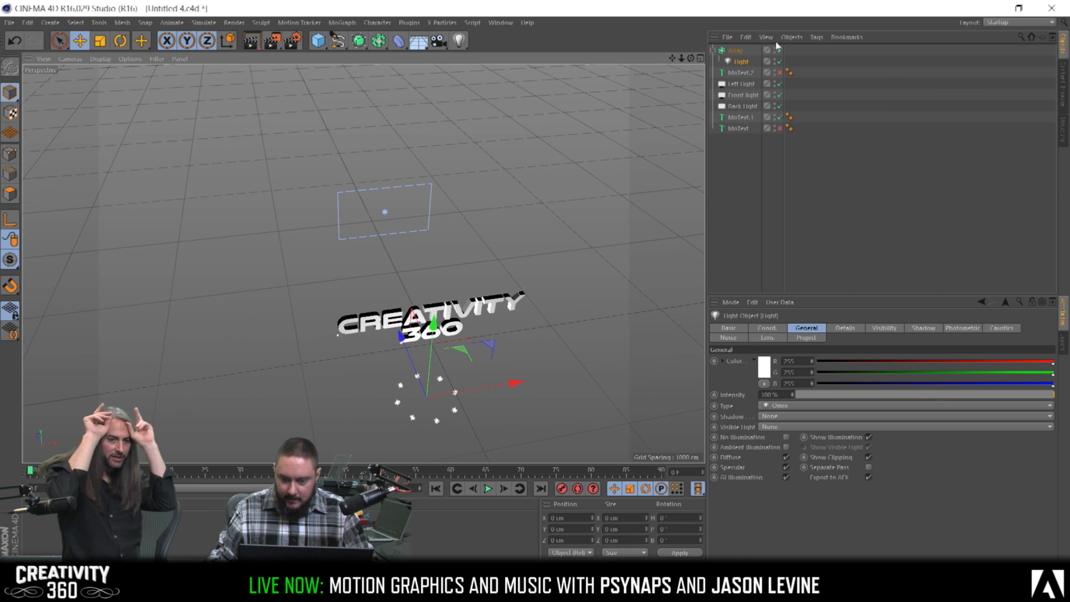
pyautogui.click(738, 51)
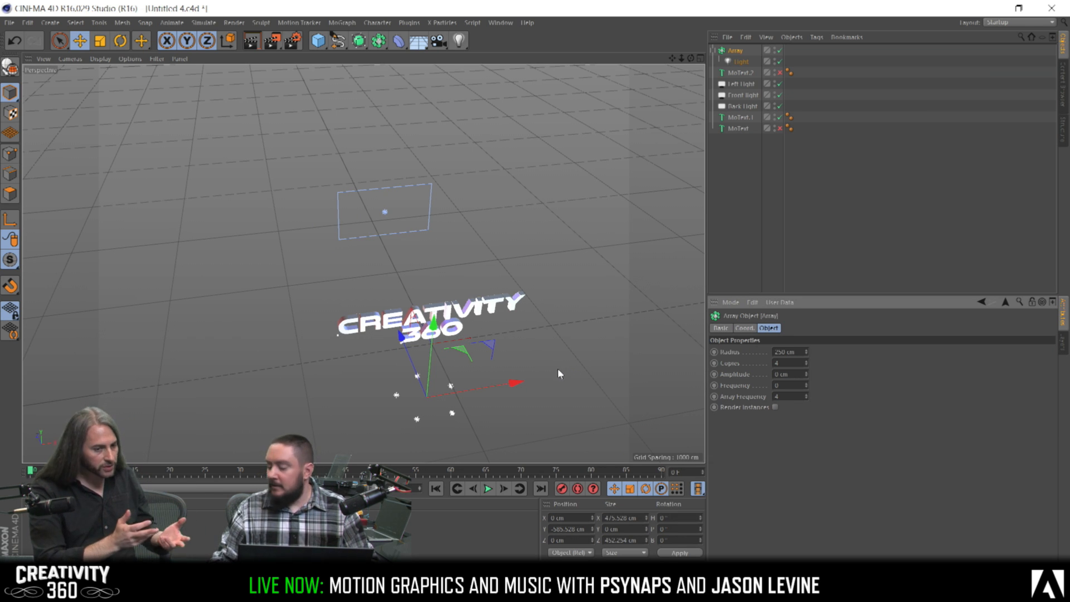
pyautogui.moveTo(433, 322); pyautogui.dragTo(454, 78)
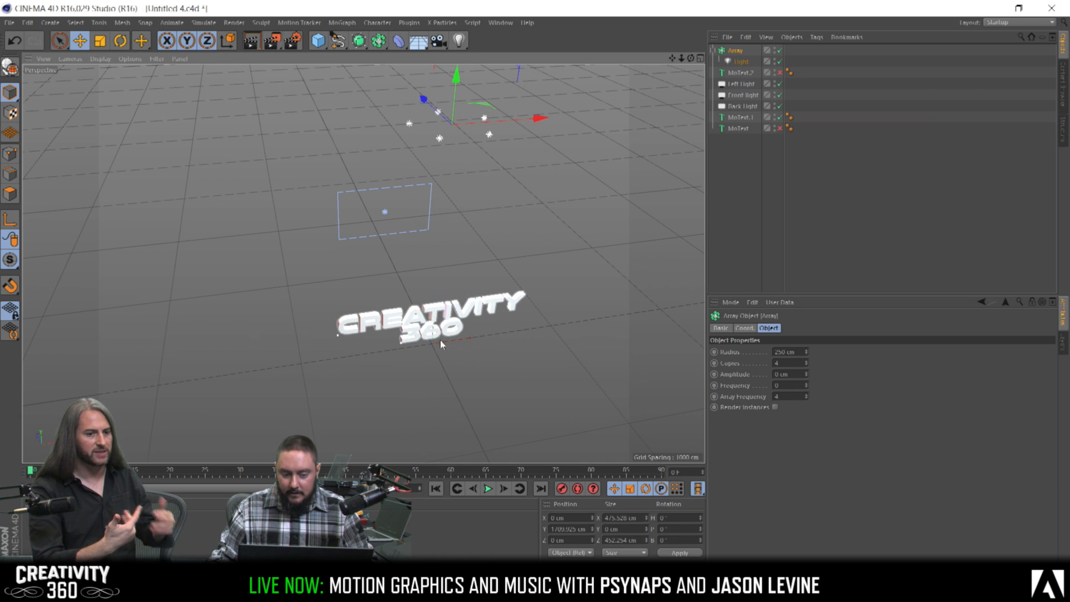
# Widen the Array's radius to 1164 cm and tilt its pitch to about 25°
pyautogui.keyDown('alt'); pyautogui.moveTo(437, 250); pyautogui.dragTo(423, 307); pyautogui.keyUp('alt')
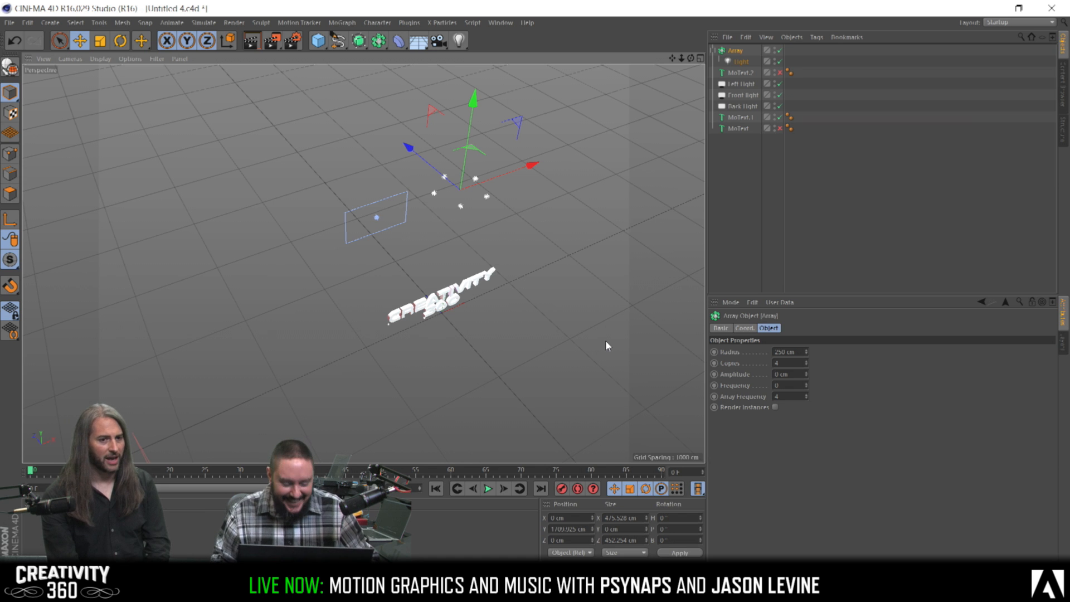
pyautogui.keyDown('alt'); pyautogui.moveTo(428, 224); pyautogui.dragTo(483, 236); pyautogui.keyUp('alt')
pyautogui.press('r')
pyautogui.click(736, 51)
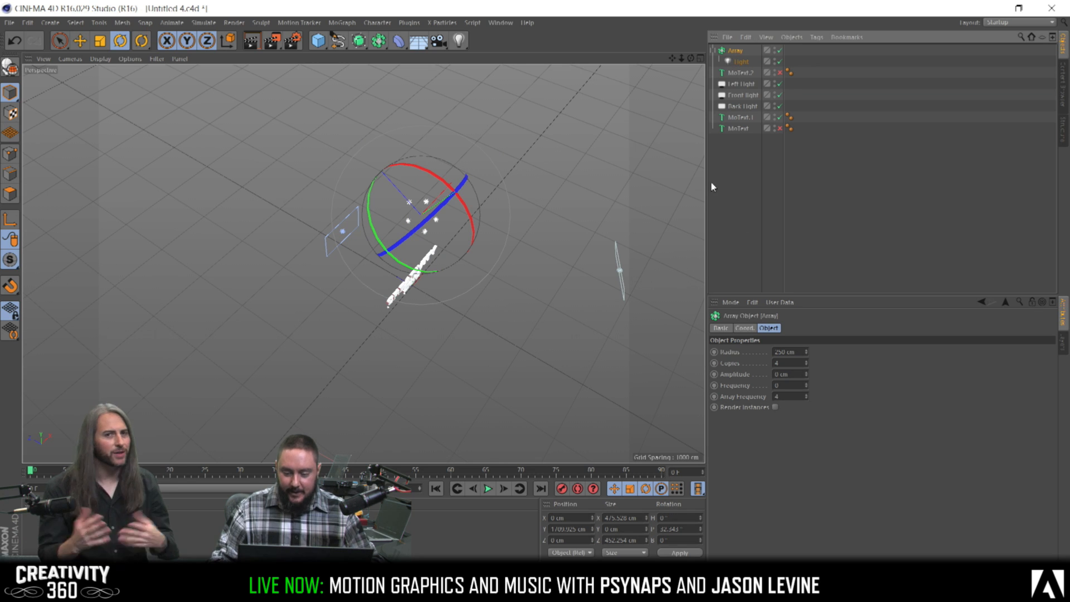
pyautogui.moveTo(806, 351)
pyautogui.mouseDown()
pyautogui.moveTo(822, 341)
pyautogui.moveTo(808, 346)
pyautogui.moveTo(816, 326)
pyautogui.moveTo(806, 352)
pyautogui.mouseUp()
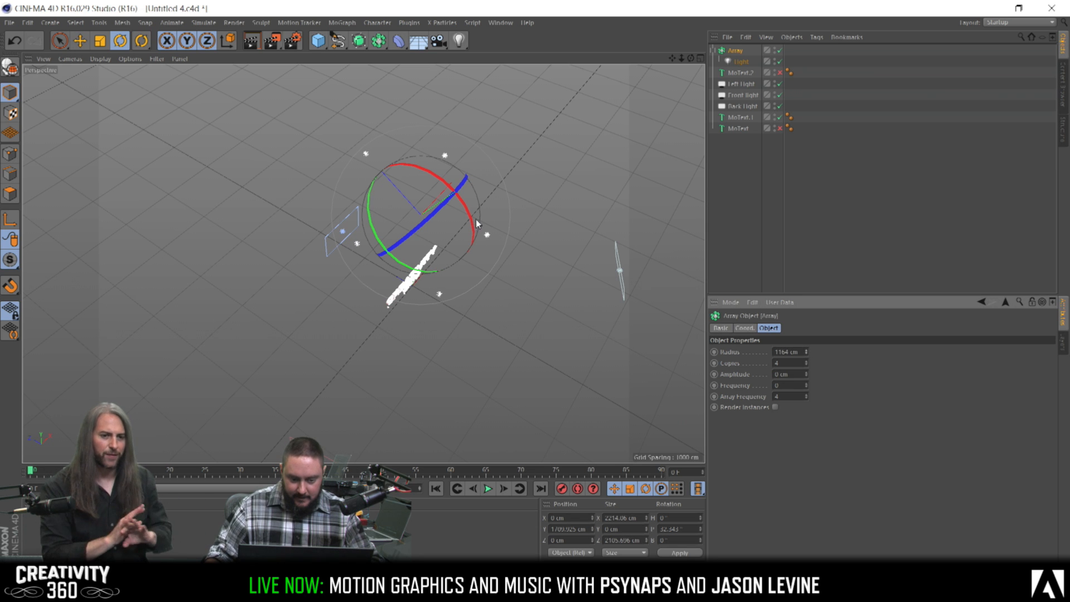
pyautogui.moveTo(474, 221)
pyautogui.mouseDown()
pyautogui.moveTo(463, 206)
pyautogui.moveTo(465, 218)
pyautogui.mouseUp()
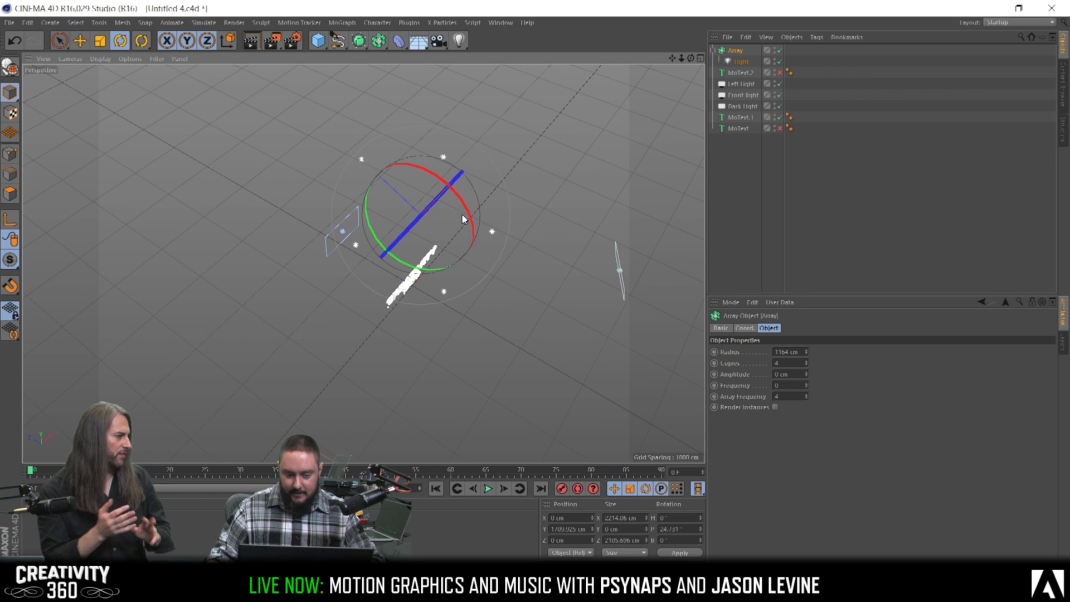
# Move the Array along the world axes to about Y 4496, Z -2856 cm, high in front of the title
pyautogui.press('e')
pyautogui.keyDown('alt'); pyautogui.moveTo(449, 236); pyautogui.dragTo(517, 172); pyautogui.keyUp('alt')
pyautogui.click(228, 40)
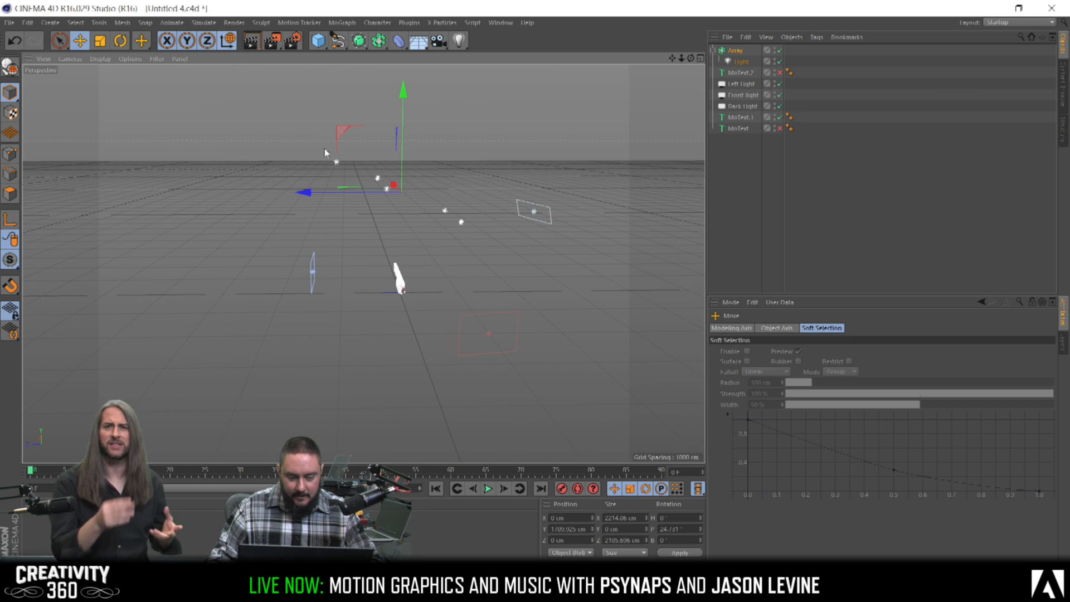
pyautogui.moveTo(310, 191); pyautogui.dragTo(478, 191)
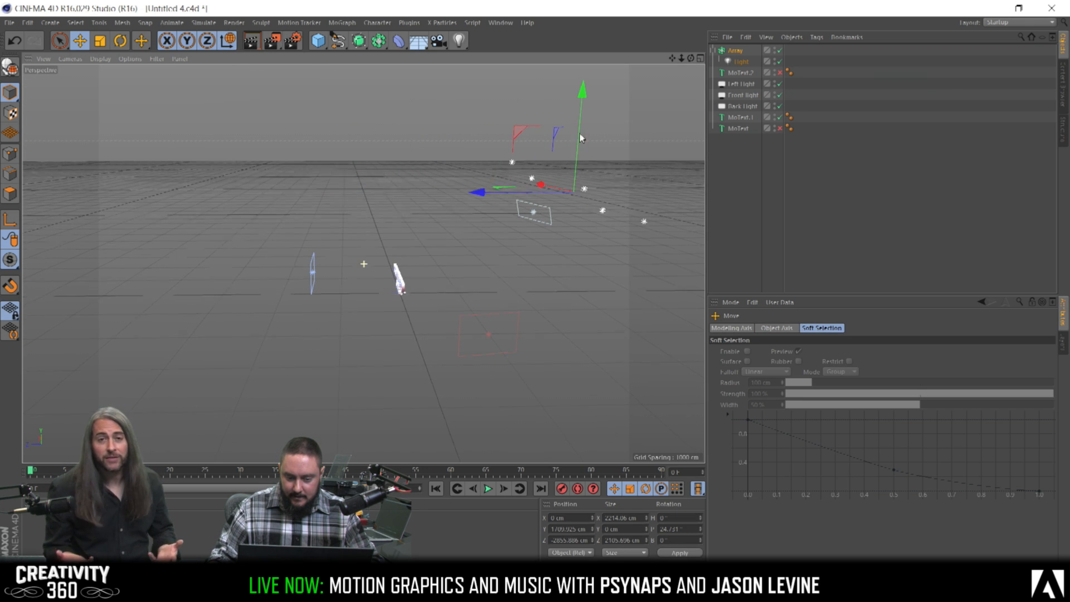
pyautogui.keyDown('alt'); pyautogui.moveTo(584, 128); pyautogui.dragTo(525, 200, button='middle'); pyautogui.keyUp('alt')
pyautogui.moveTo(516, 178); pyautogui.dragTo(523, 58)
pyautogui.keyDown('alt'); pyautogui.moveTo(490, 317); pyautogui.dragTo(457, 330); pyautogui.keyUp('alt')
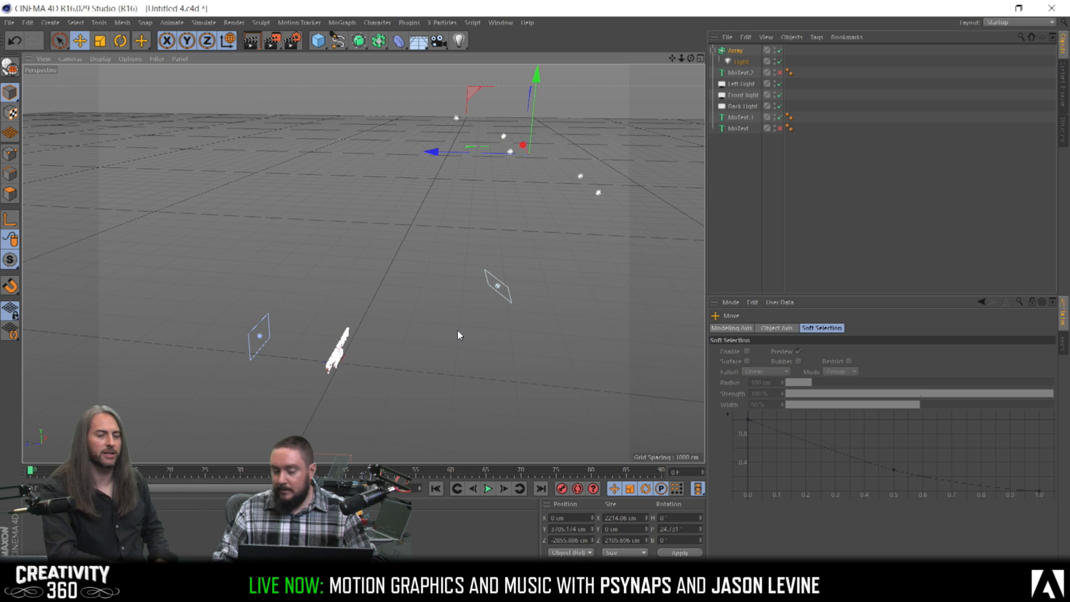
pyautogui.keyDown('alt'); pyautogui.moveTo(421, 323); pyautogui.dragTo(307, 351); pyautogui.keyUp('alt')
pyautogui.moveTo(443, 163); pyautogui.dragTo(465, 85)
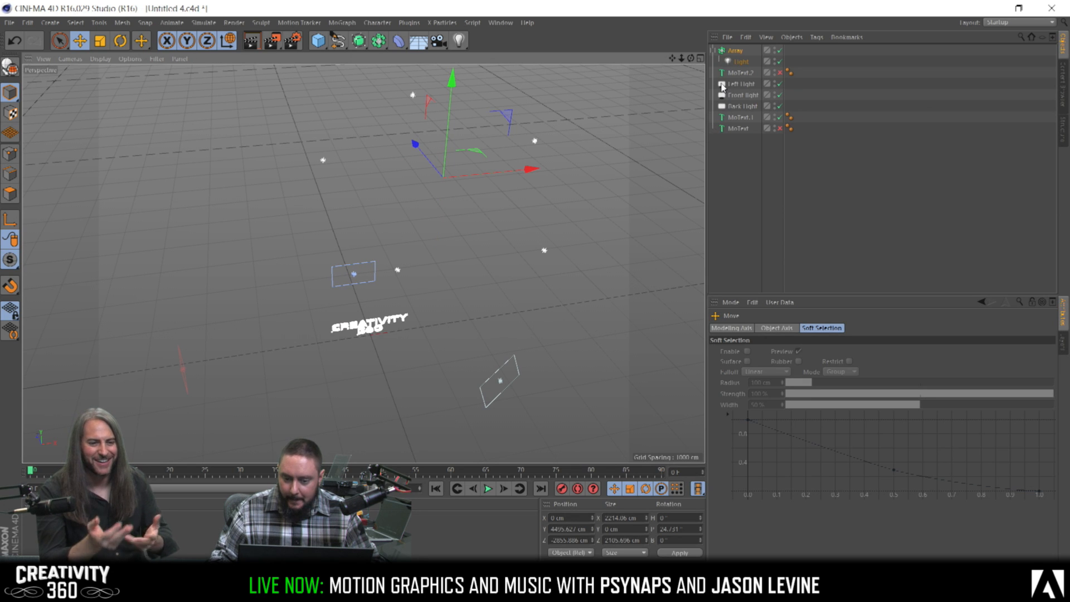
# Tint the omni light inside the Array pale magenta (R 242, G 172, B 255) and render the view
pyautogui.click(741, 61)
pyautogui.click(767, 370)
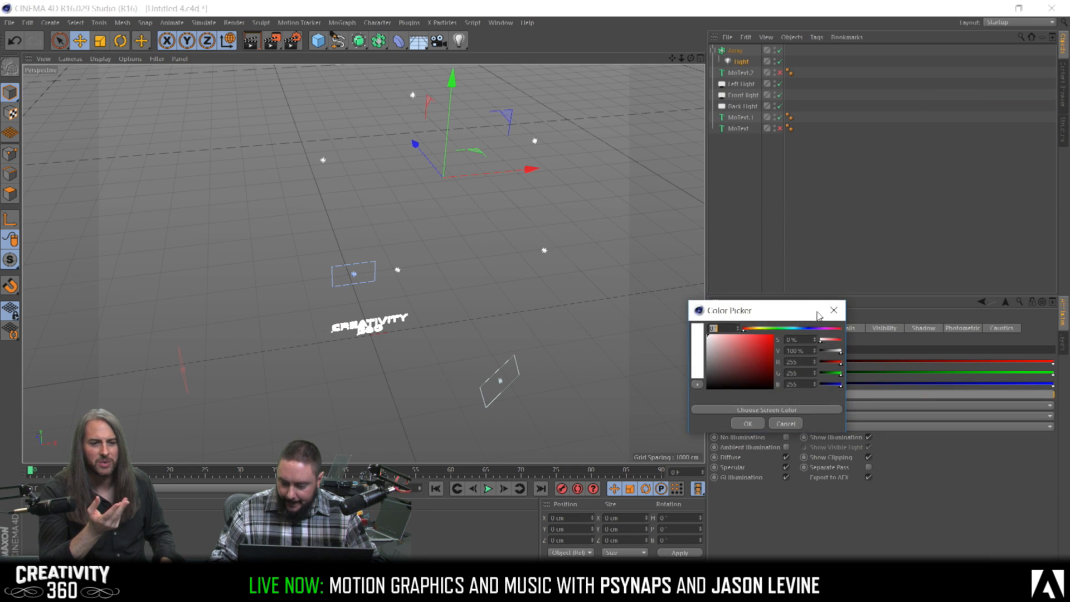
pyautogui.click(822, 329)
pyautogui.moveTo(712, 343); pyautogui.dragTo(729, 324)
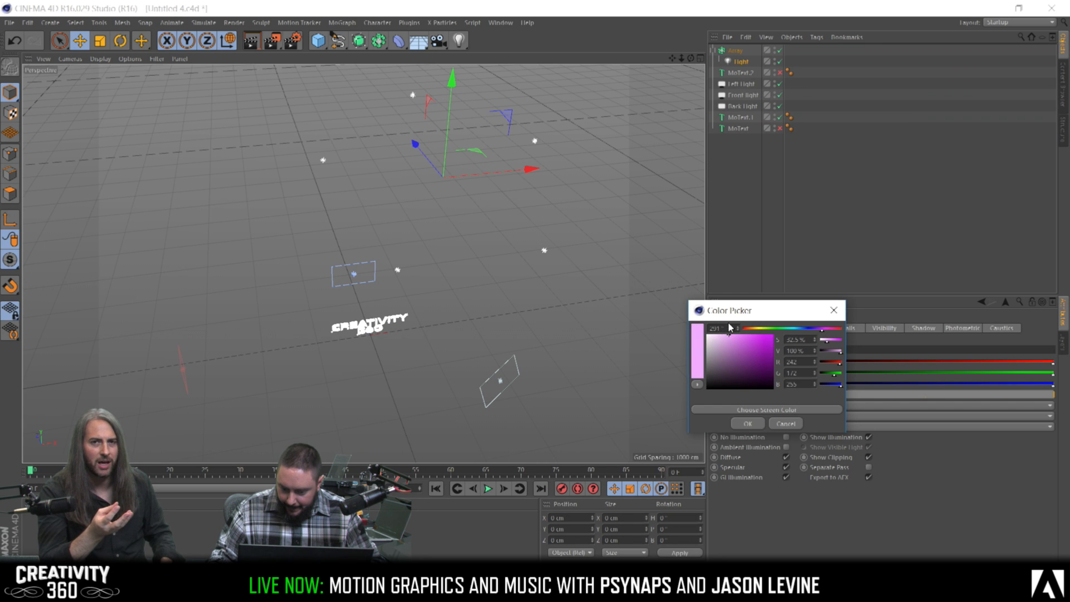
pyautogui.click(749, 423)
pyautogui.keyDown('alt'); pyautogui.moveTo(439, 271); pyautogui.dragTo(404, 215); pyautogui.keyUp('alt')
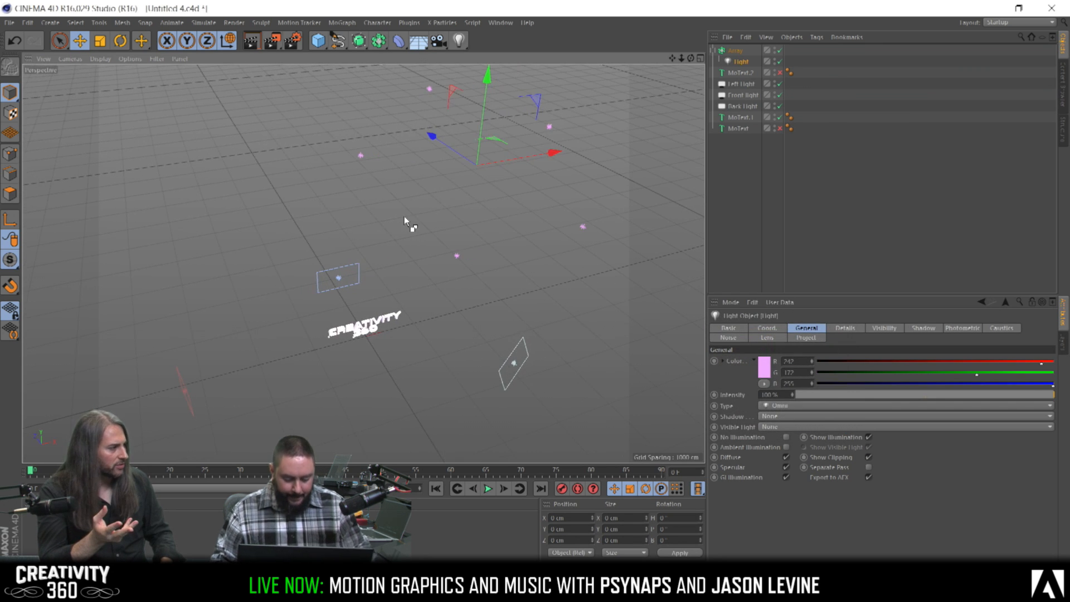
pyautogui.hotkey('ctrl', 'r')
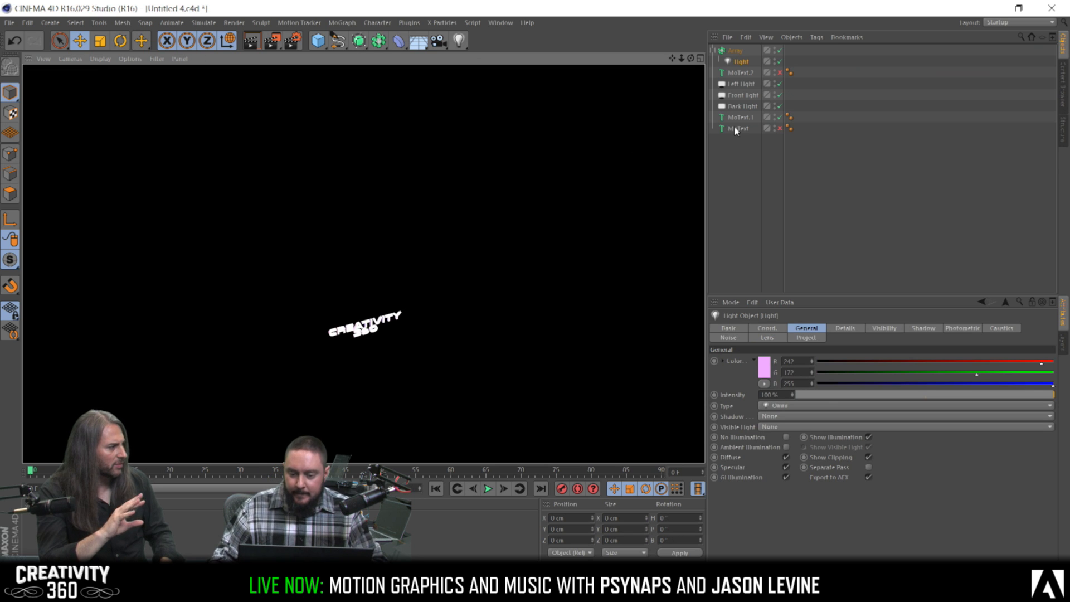
# Disable the left, front and back area lights, and set the arrayed omni light's shadow type to Area
pyautogui.moveTo(778, 84); pyautogui.dragTo(779, 103)
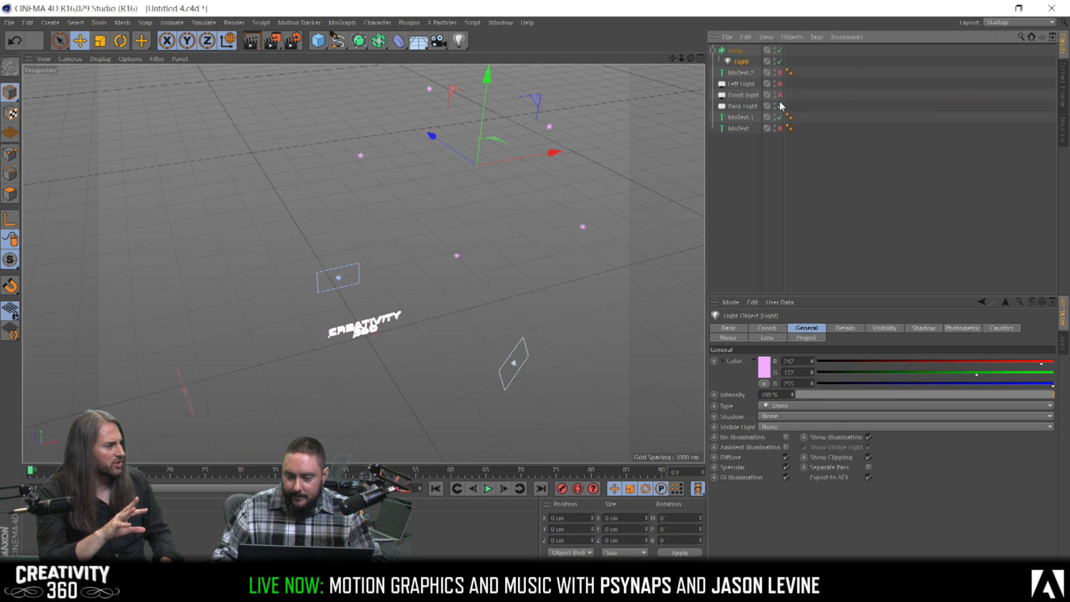
pyautogui.hotkey('ctrl', 'r')
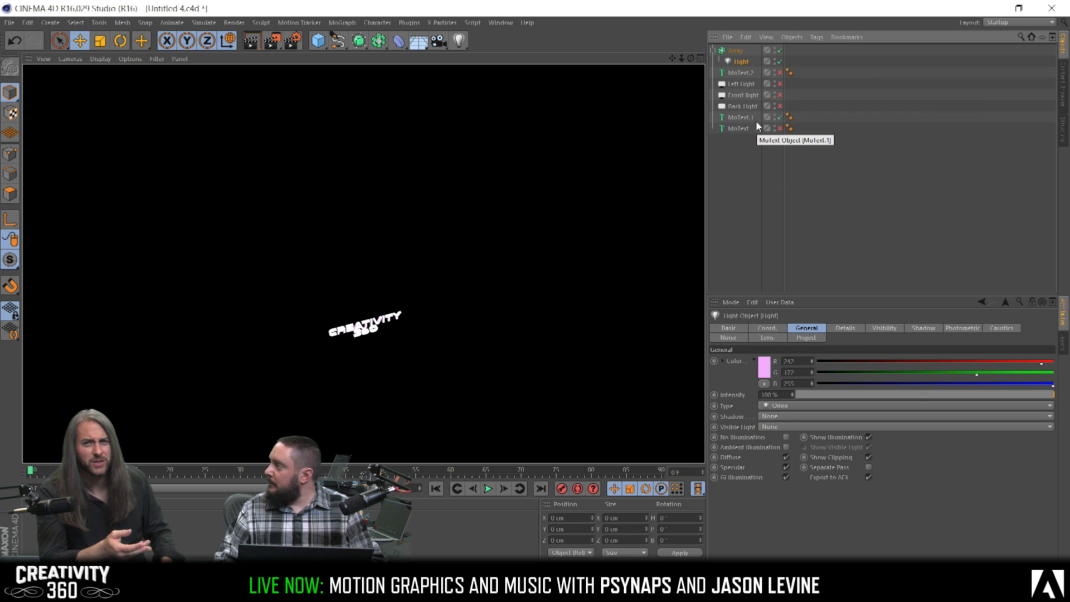
pyautogui.keyDown('alt'); pyautogui.moveTo(374, 320); pyautogui.dragTo(357, 341); pyautogui.keyUp('alt')
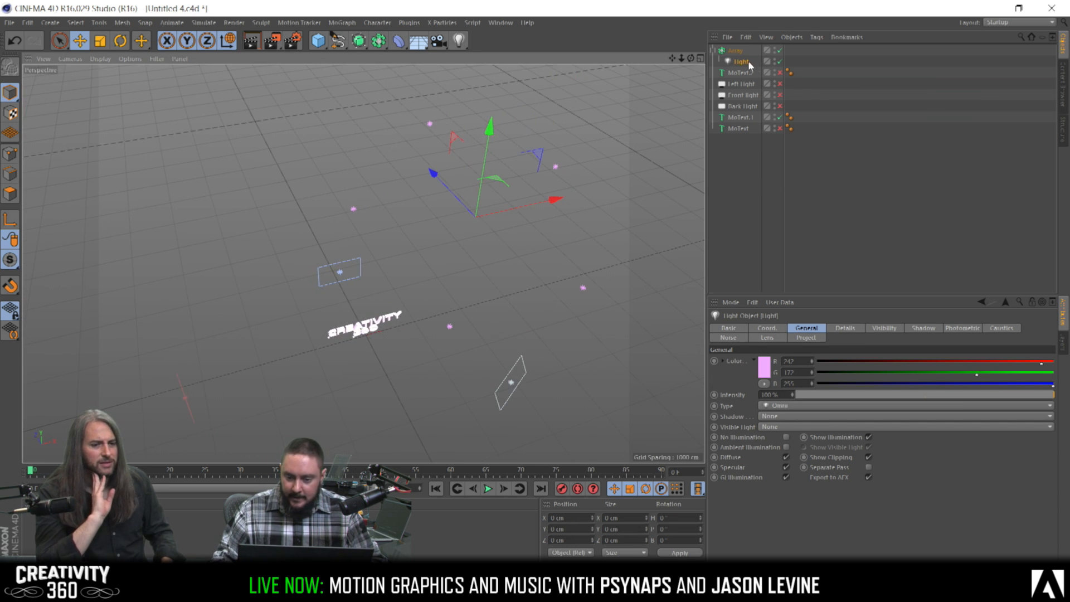
pyautogui.click(836, 416)
pyautogui.click(819, 461)
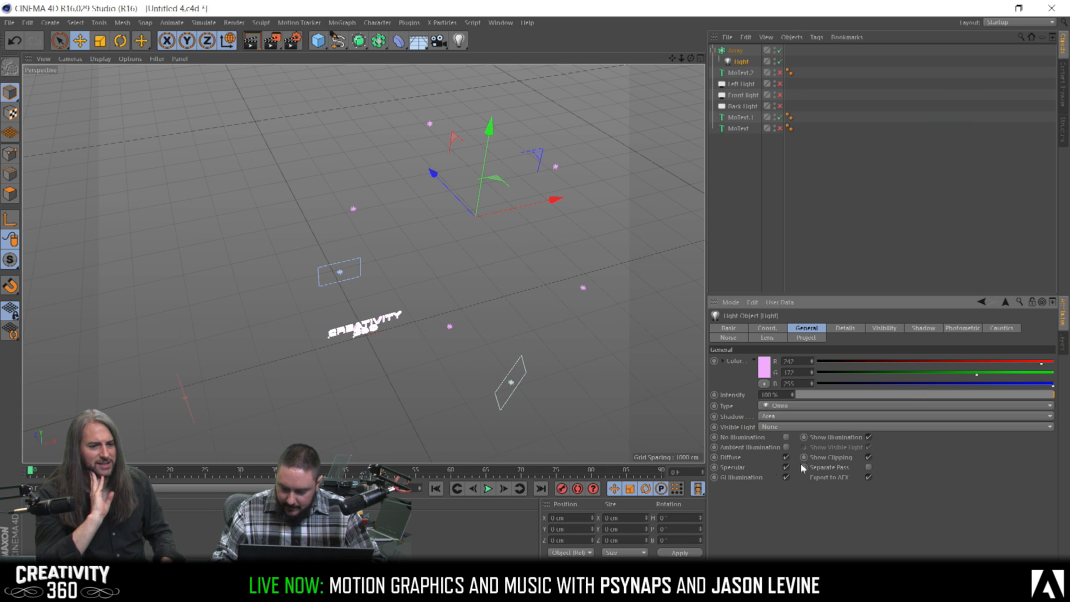
# Rotate the nested omni light's pitch, try moving it along the Z axis, and undo that move
pyautogui.keyDown('alt'); pyautogui.moveTo(375, 330); pyautogui.dragTo(479, 326); pyautogui.keyUp('alt')
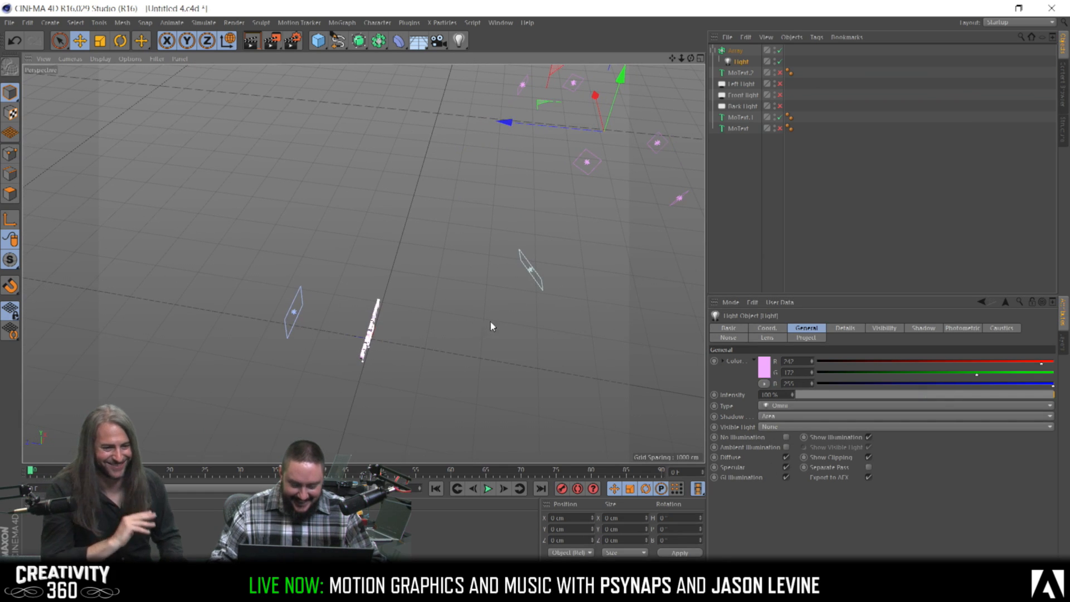
pyautogui.press('r')
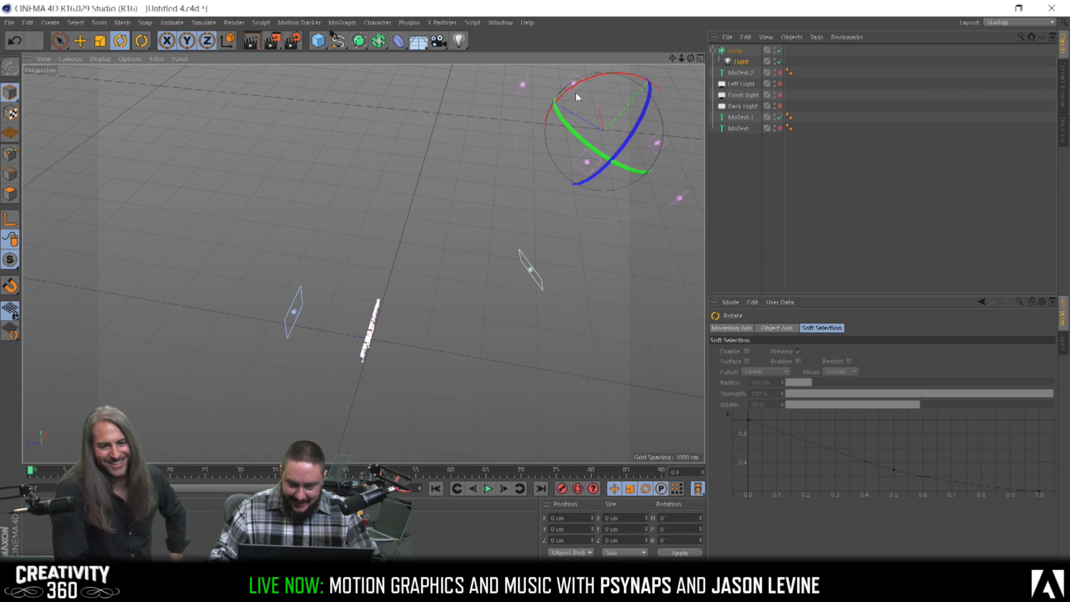
pyautogui.moveTo(577, 82); pyautogui.dragTo(513, 163)
pyautogui.press('e')
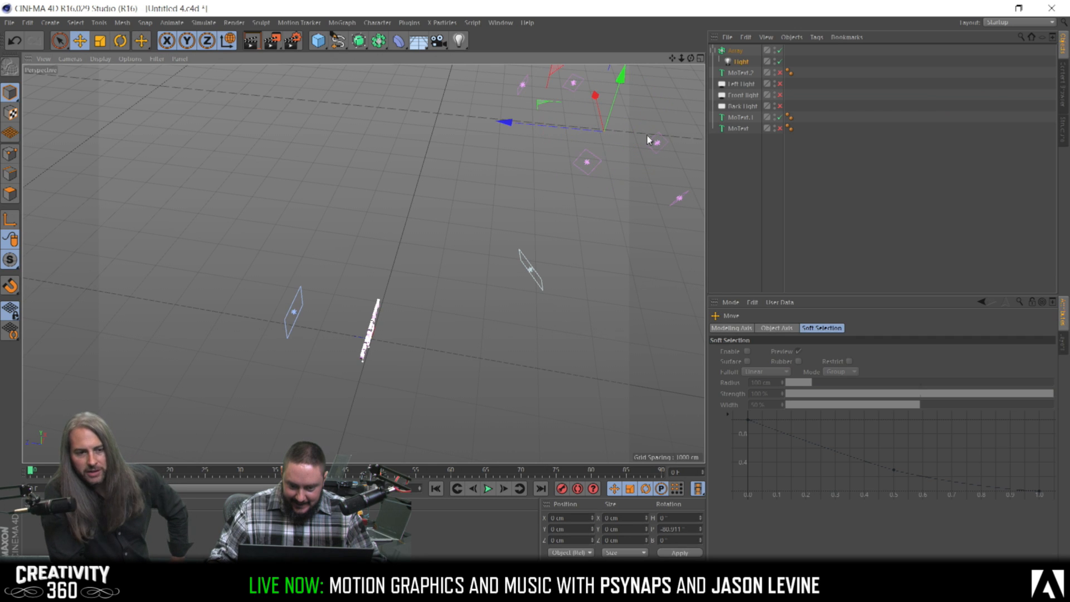
pyautogui.moveTo(510, 120); pyautogui.dragTo(380, 131)
pyautogui.hotkey('ctrl', 'z')
# Tilt the whole Array to a pitch of about -36° and move it high behind the title to about Z 3079 cm
pyautogui.click(736, 61)
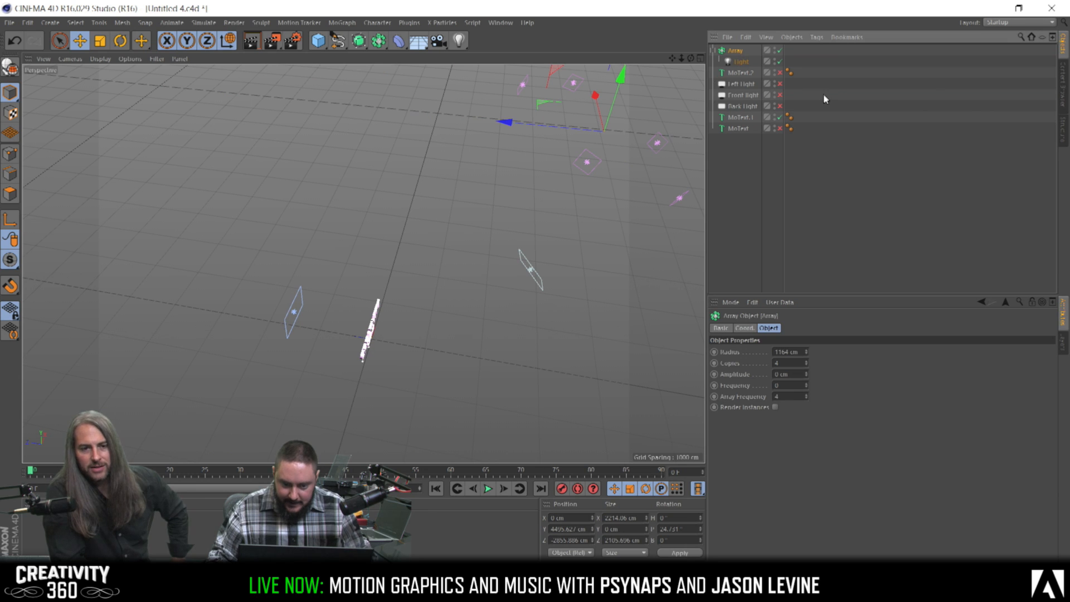
pyautogui.press('r')
pyautogui.moveTo(591, 78); pyautogui.dragTo(200, 129)
pyautogui.press('e')
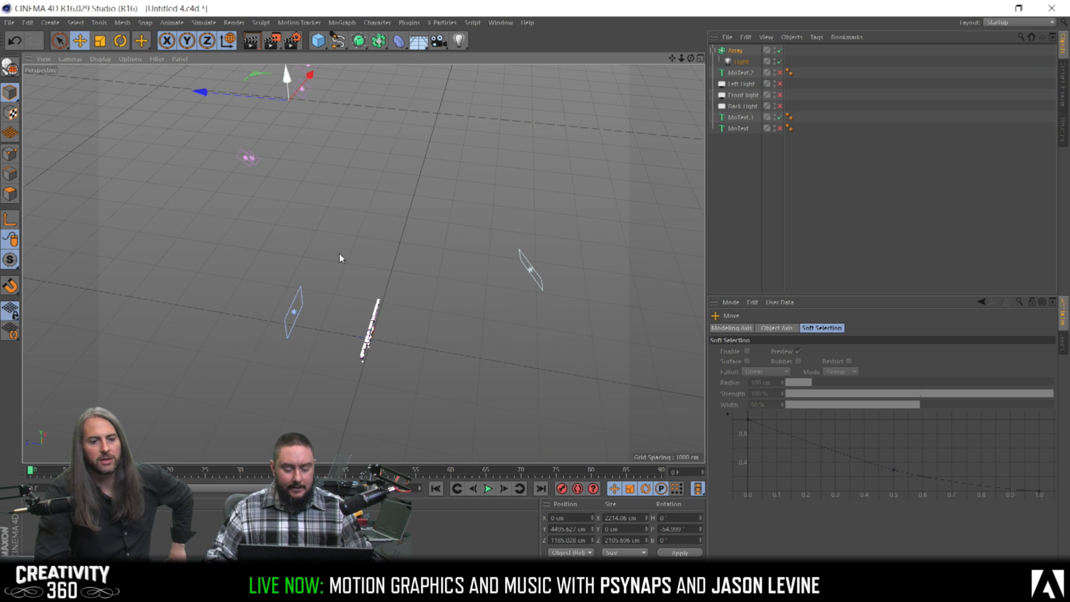
pyautogui.keyDown('alt'); pyautogui.moveTo(323, 234); pyautogui.dragTo(412, 340); pyautogui.keyUp('alt')
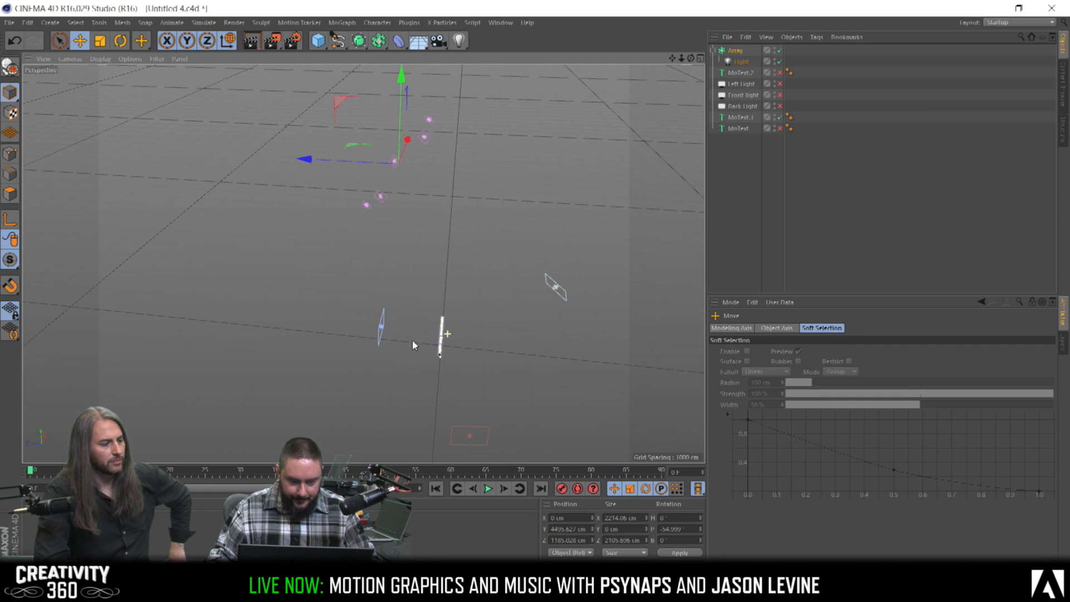
pyautogui.press('r')
pyautogui.moveTo(456, 135); pyautogui.dragTo(393, 138)
pyautogui.press('e')
pyautogui.moveTo(309, 159); pyautogui.dragTo(221, 158)
# Render close-up views of the title from the front and from a slight side angle to check the array lighting
pyautogui.keyDown('alt'); pyautogui.moveTo(447, 330); pyautogui.dragTo(277, 271); pyautogui.keyUp('alt')
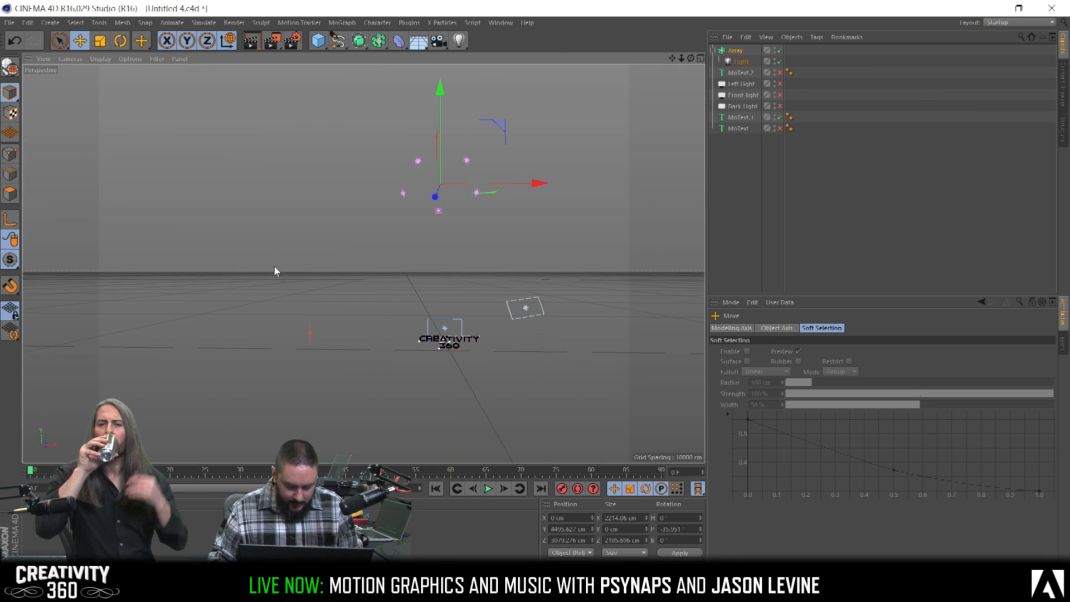
pyautogui.hotkey('ctrl', 'r')
pyautogui.keyDown('alt'); pyautogui.moveTo(450, 341); pyautogui.dragTo(684, 321, button='right'); pyautogui.keyUp('alt')
pyautogui.keyDown('alt'); pyautogui.moveTo(489, 334); pyautogui.dragTo(447, 236, button='middle'); pyautogui.keyUp('alt')
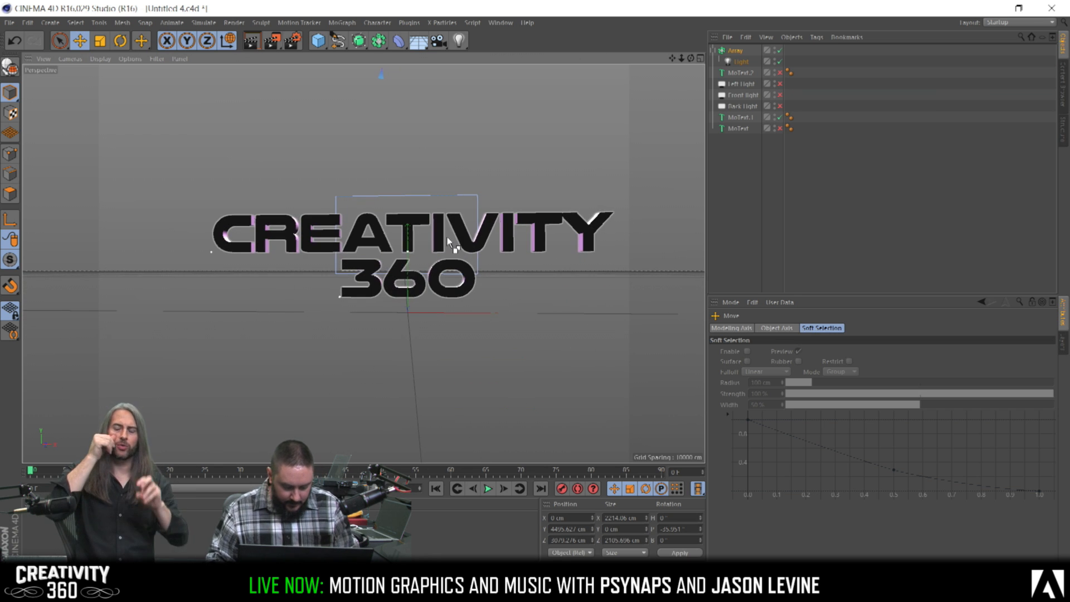
pyautogui.hotkey('ctrl', 'r')
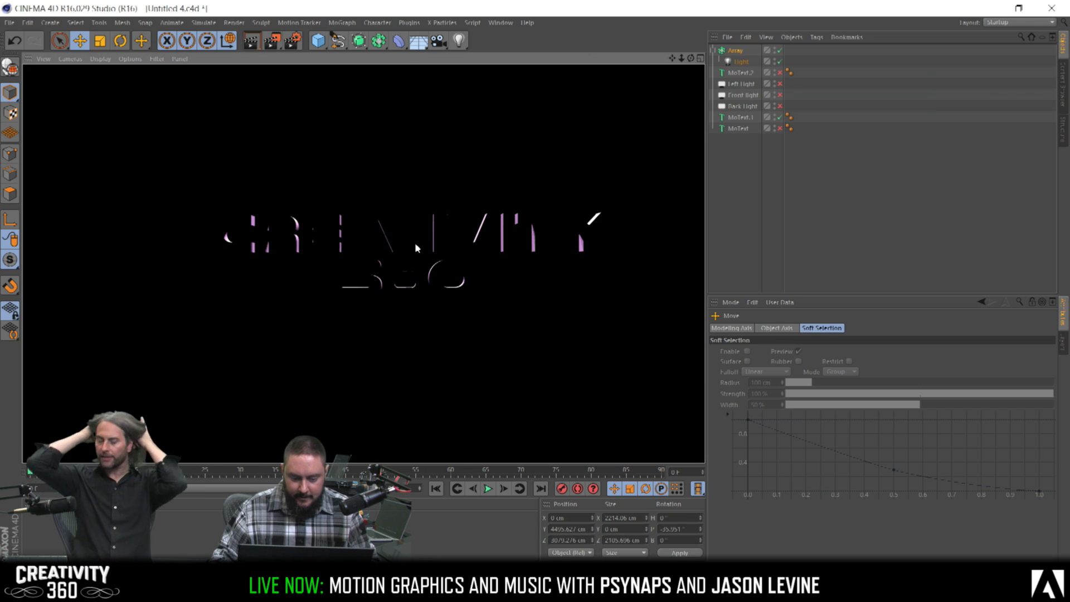
pyautogui.keyDown('alt'); pyautogui.moveTo(406, 243); pyautogui.dragTo(453, 242); pyautogui.keyUp('alt')
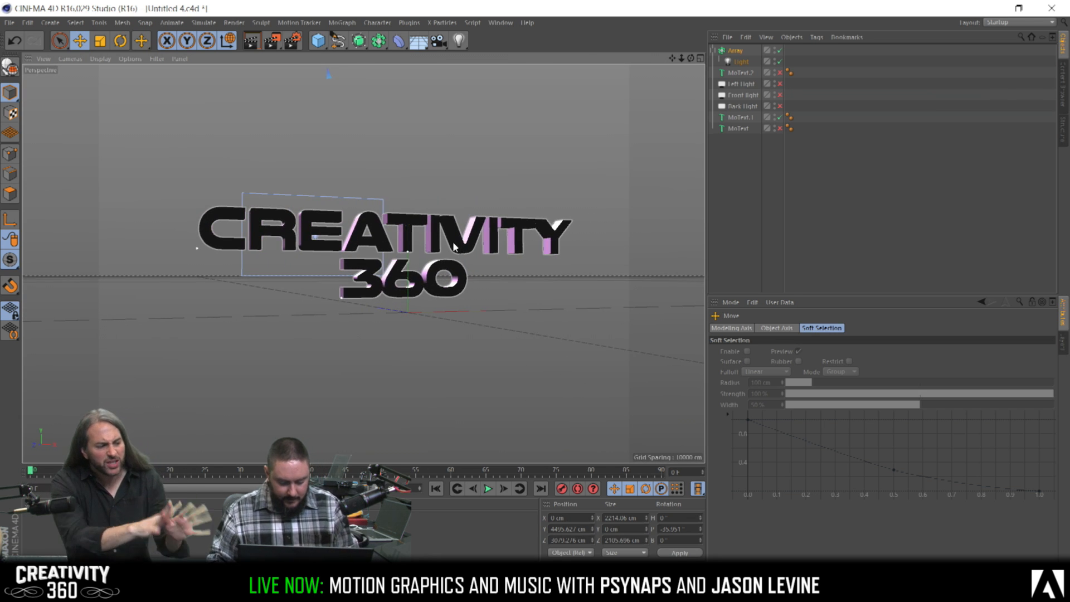
pyautogui.hotkey('ctrl', 'r')
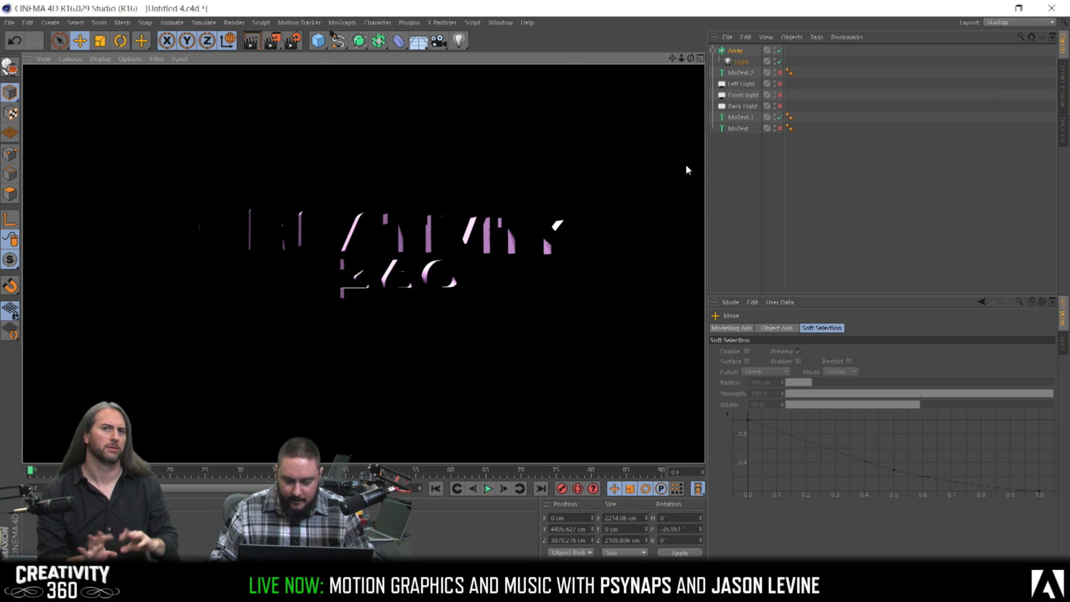
# Change the nested omni light's shadow type to Shadow Maps (Soft) and render the title again
pyautogui.click(739, 62)
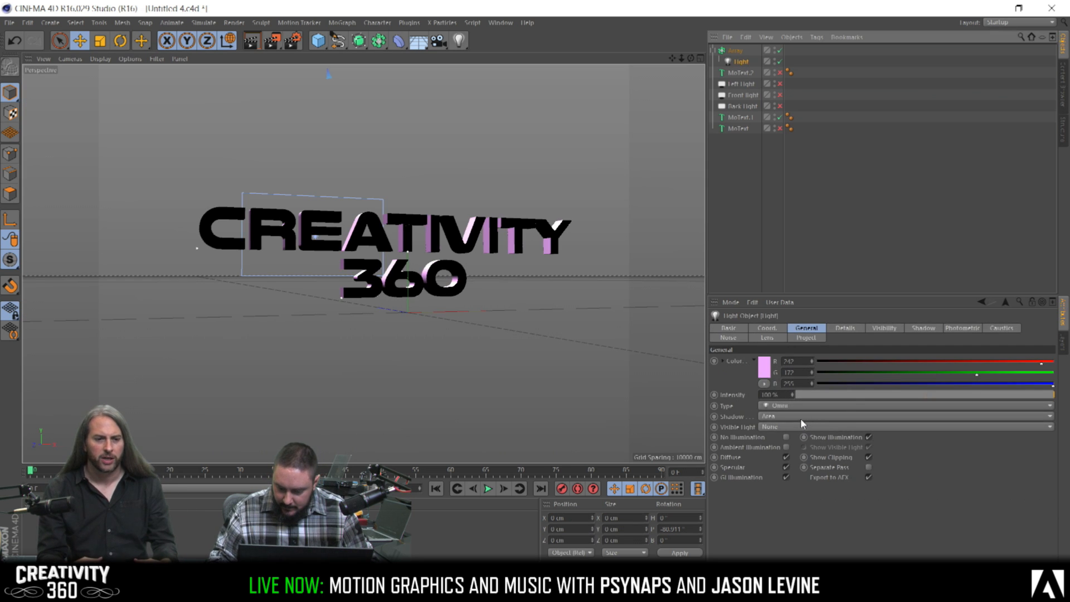
pyautogui.click(800, 417)
pyautogui.click(799, 439)
pyautogui.hotkey('ctrl', 'r')
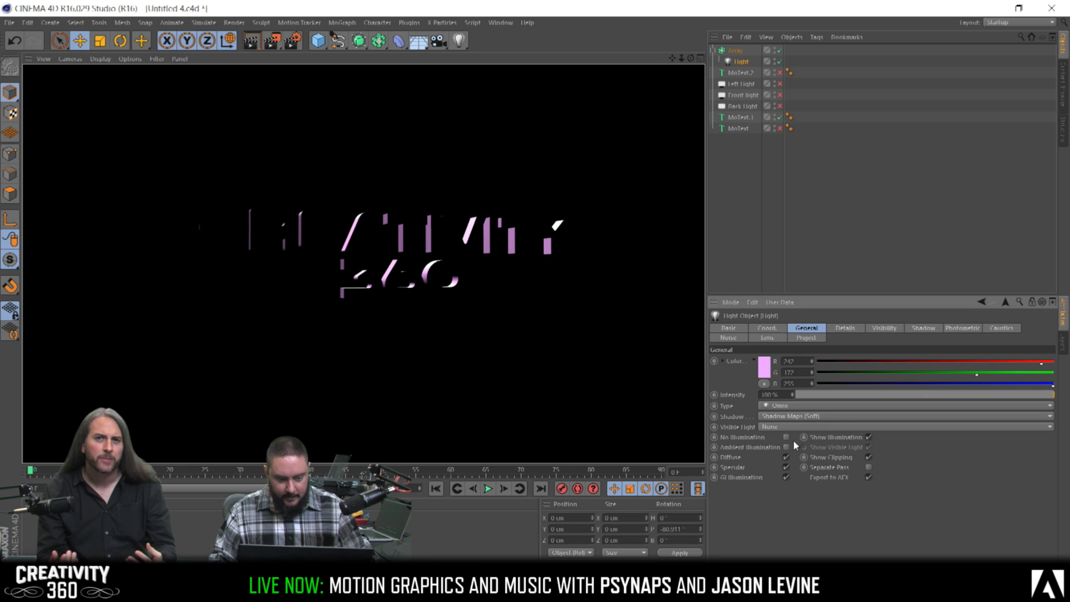
pyautogui.click(397, 239)
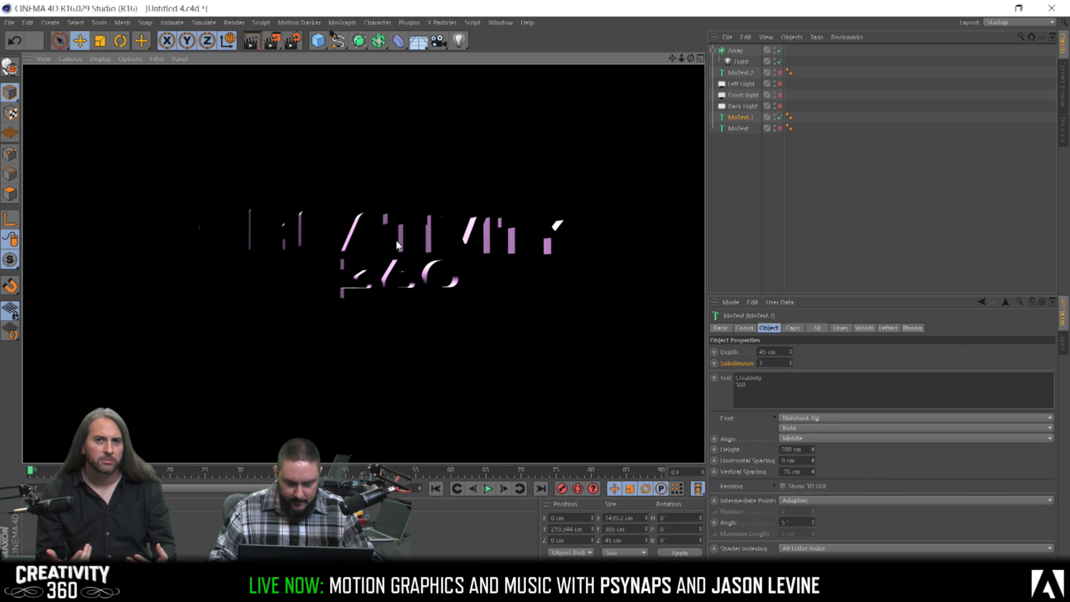
# Lower the whole Array of omni lights above the title to about Y 2327 cm
pyautogui.keyDown('alt'); pyautogui.moveTo(414, 232); pyautogui.dragTo(378, 235, button='right'); pyautogui.keyUp('alt')
pyautogui.keyDown('alt'); pyautogui.moveTo(419, 233); pyautogui.dragTo(410, 384, button='middle'); pyautogui.keyUp('alt')
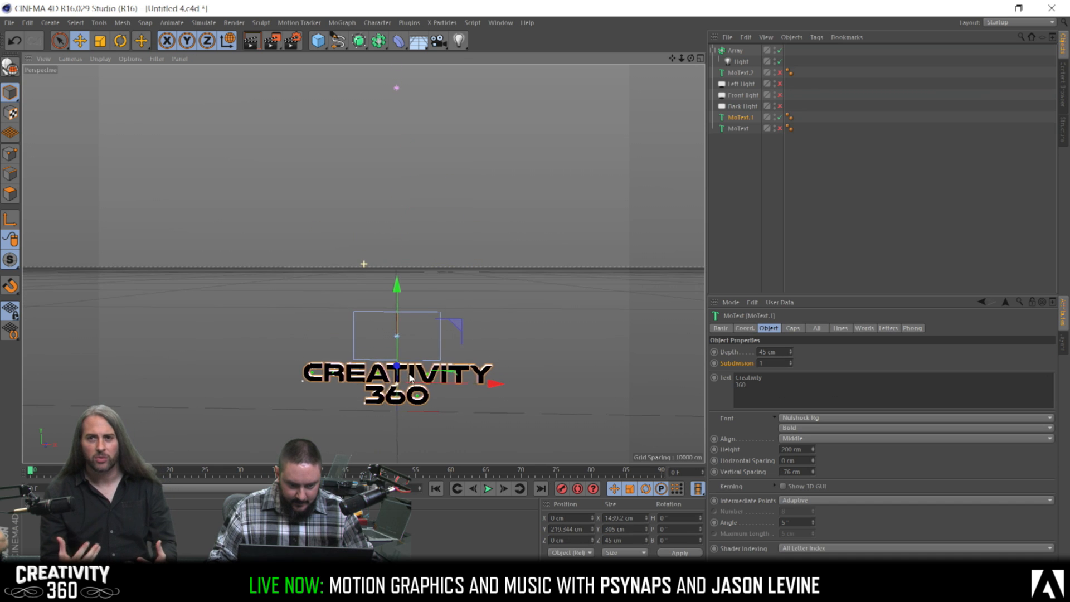
pyautogui.click(738, 52)
pyautogui.keyDown('alt'); pyautogui.moveTo(417, 283); pyautogui.dragTo(419, 192, button='right'); pyautogui.keyUp('alt')
pyautogui.keyDown('alt'); pyautogui.moveTo(403, 182); pyautogui.dragTo(456, 226); pyautogui.keyUp('alt')
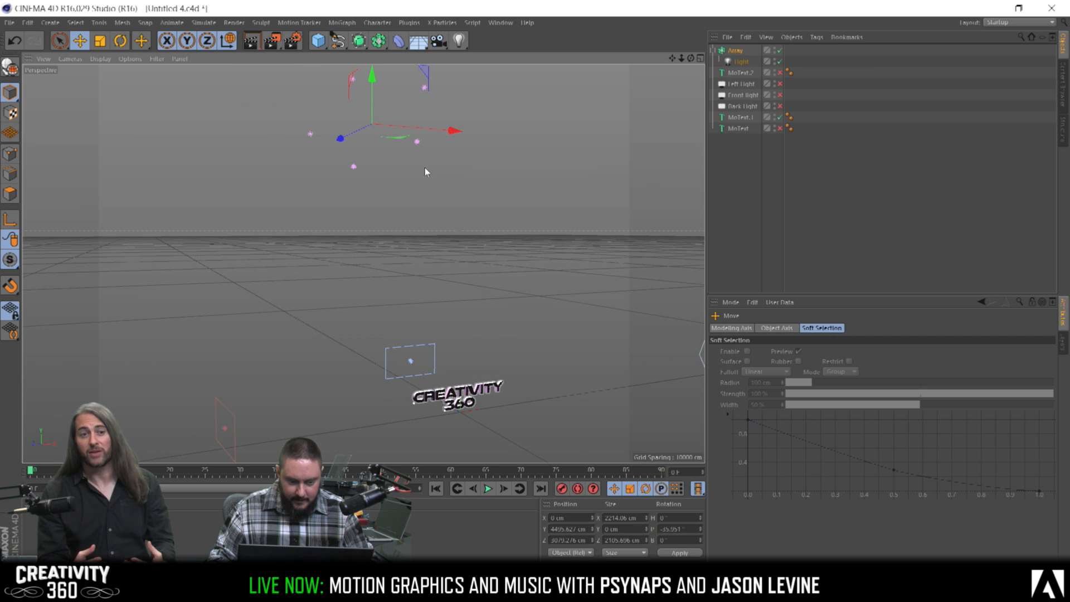
pyautogui.moveTo(372, 98); pyautogui.dragTo(367, 212)
pyautogui.keyDown('alt'); pyautogui.moveTo(428, 388); pyautogui.dragTo(445, 346); pyautogui.keyUp('alt')
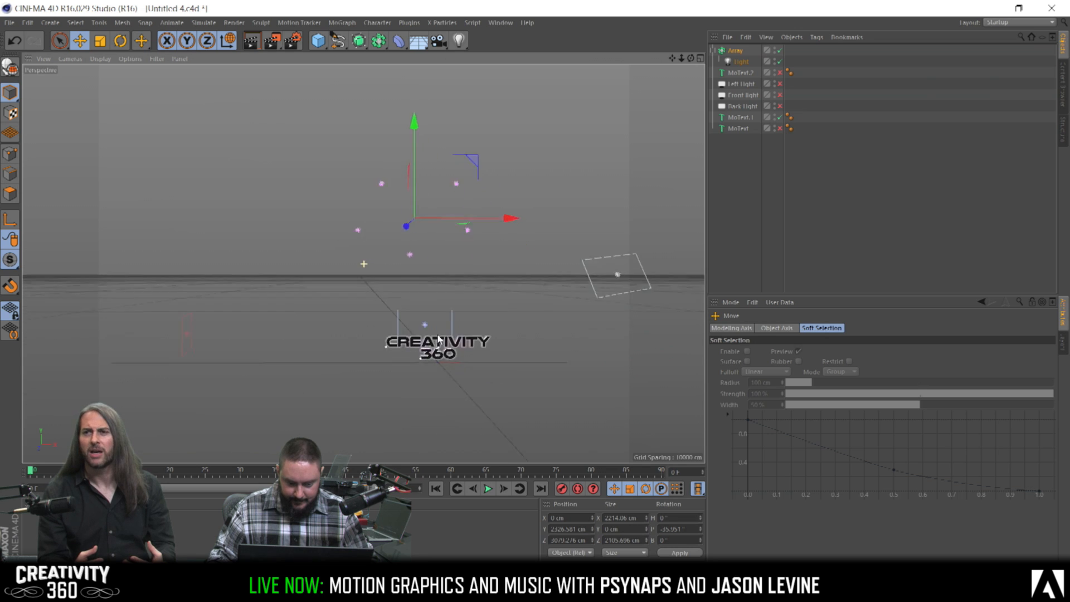
# Render the title from the front to check the lowered array lighting, and save the project
pyautogui.keyDown('alt'); pyautogui.moveTo(444, 346); pyautogui.dragTo(365, 292, button='middle'); pyautogui.keyUp('alt')
pyautogui.keyDown('alt'); pyautogui.moveTo(371, 288); pyautogui.dragTo(466, 282, button='right'); pyautogui.keyUp('alt')
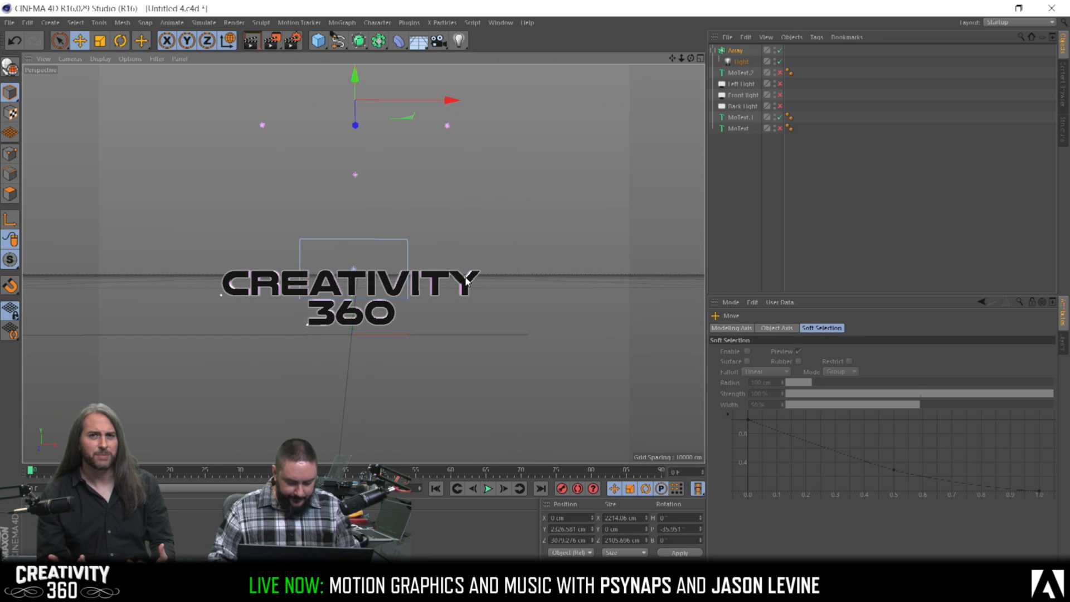
pyautogui.hotkey('ctrl', 'r')
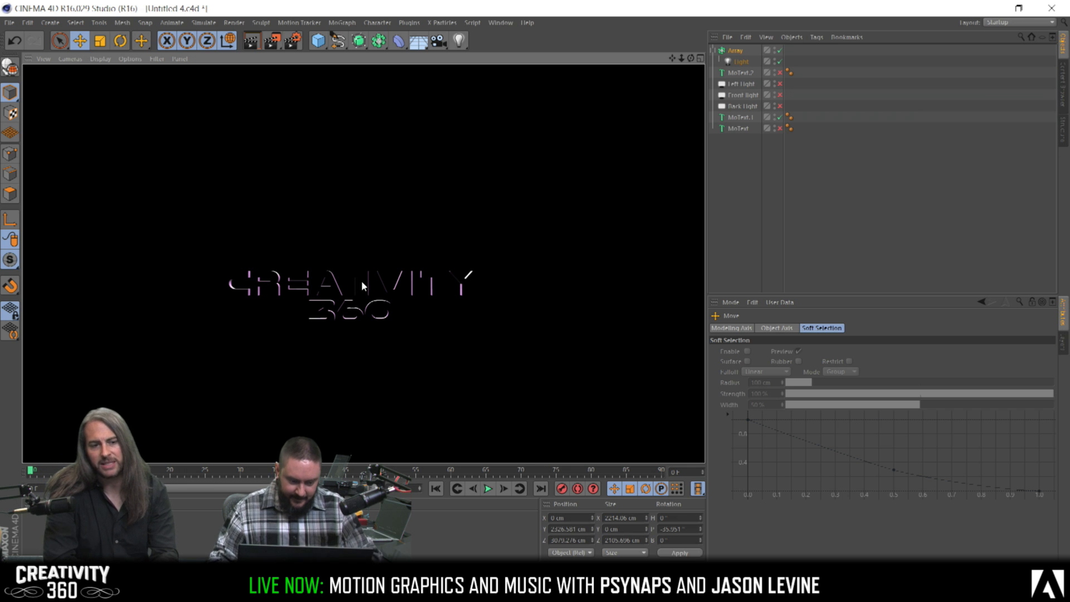
pyautogui.keyDown('alt'); pyautogui.moveTo(356, 286); pyautogui.dragTo(411, 292, button='right'); pyautogui.keyUp('alt')
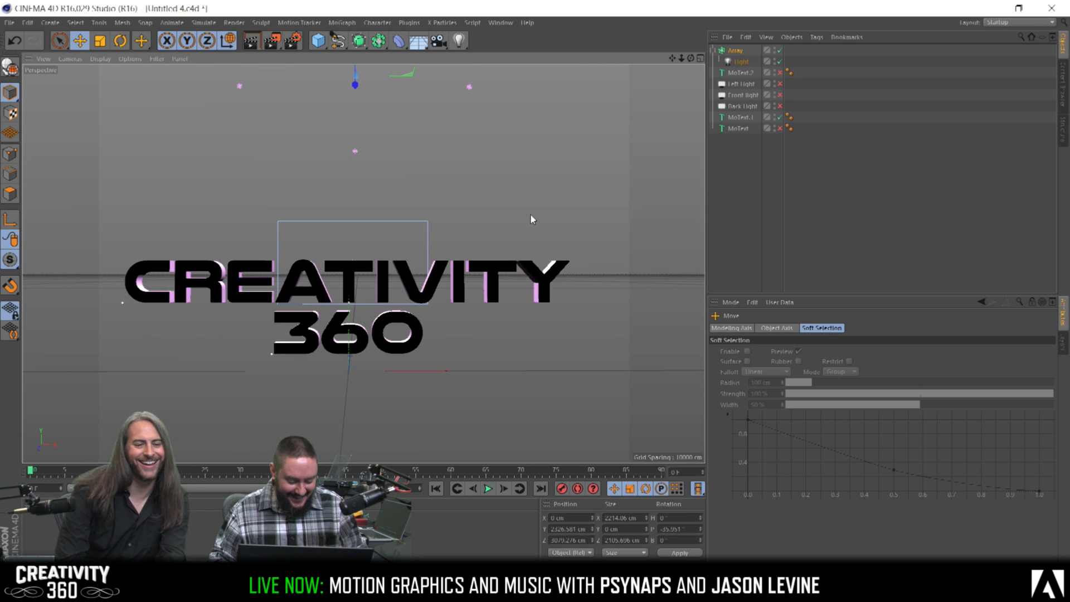
pyautogui.hotkey('ctrl', 's')
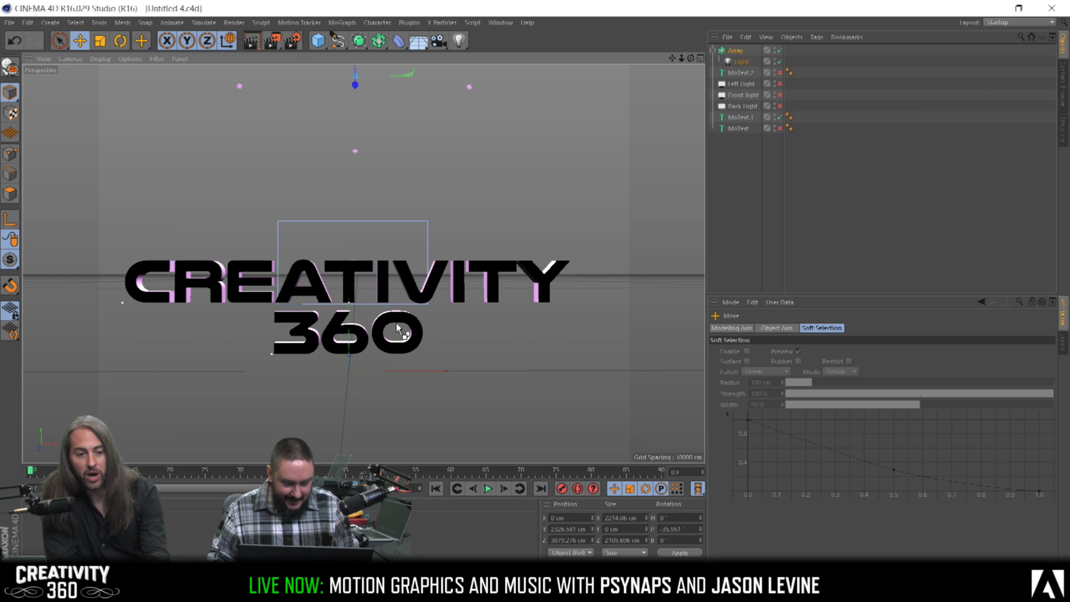
# Preview the title with the Left Light and the front light enabled one at a time, rendering it with the front light
pyautogui.hotkey('ctrl', 'r')
pyautogui.click(346, 286)
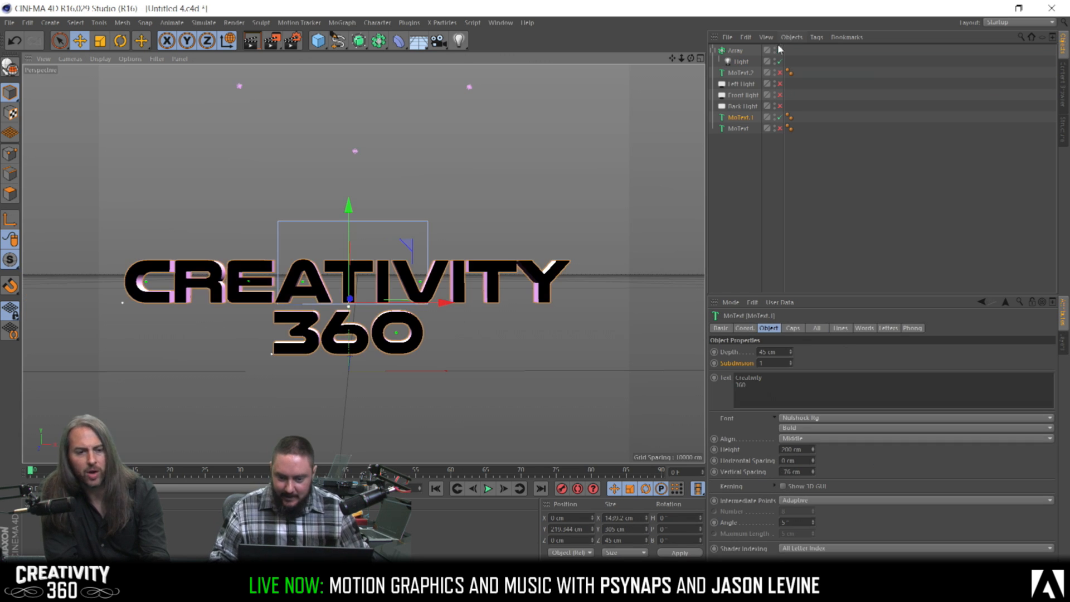
pyautogui.click(780, 84)
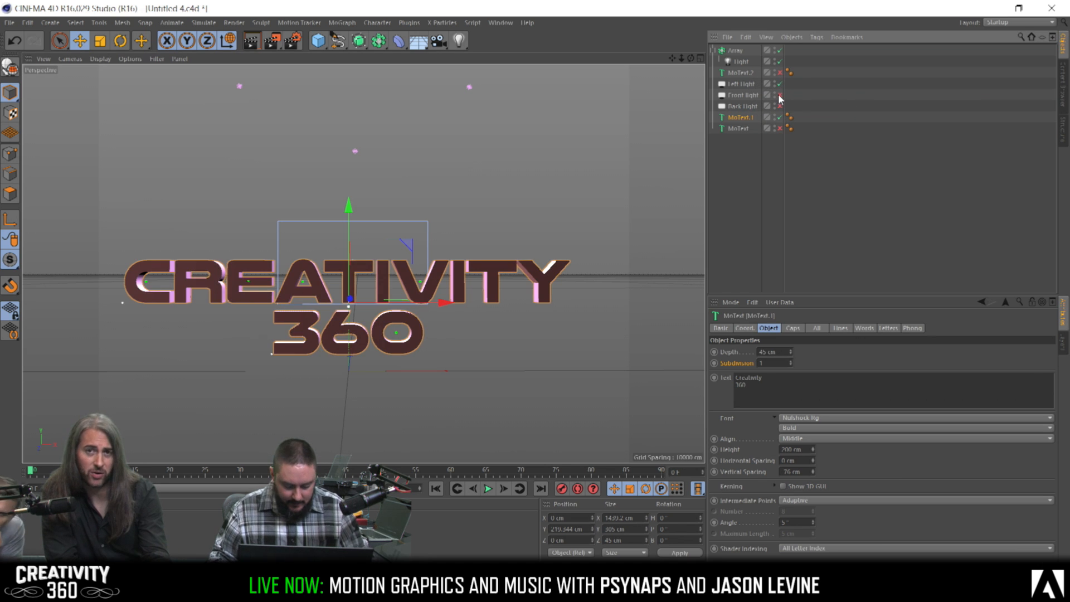
pyautogui.click(779, 84)
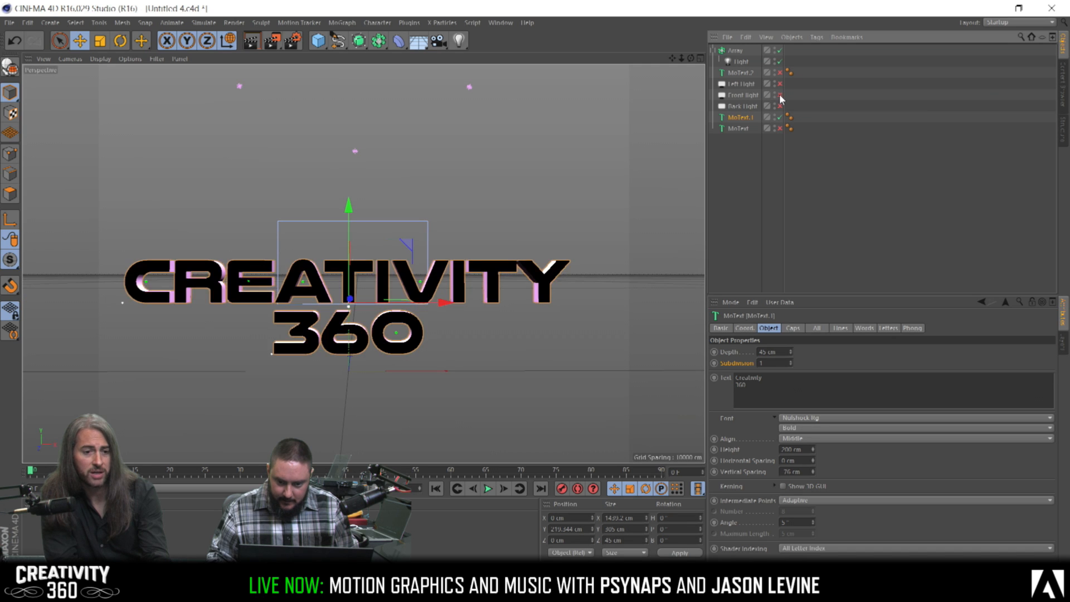
pyautogui.click(779, 95)
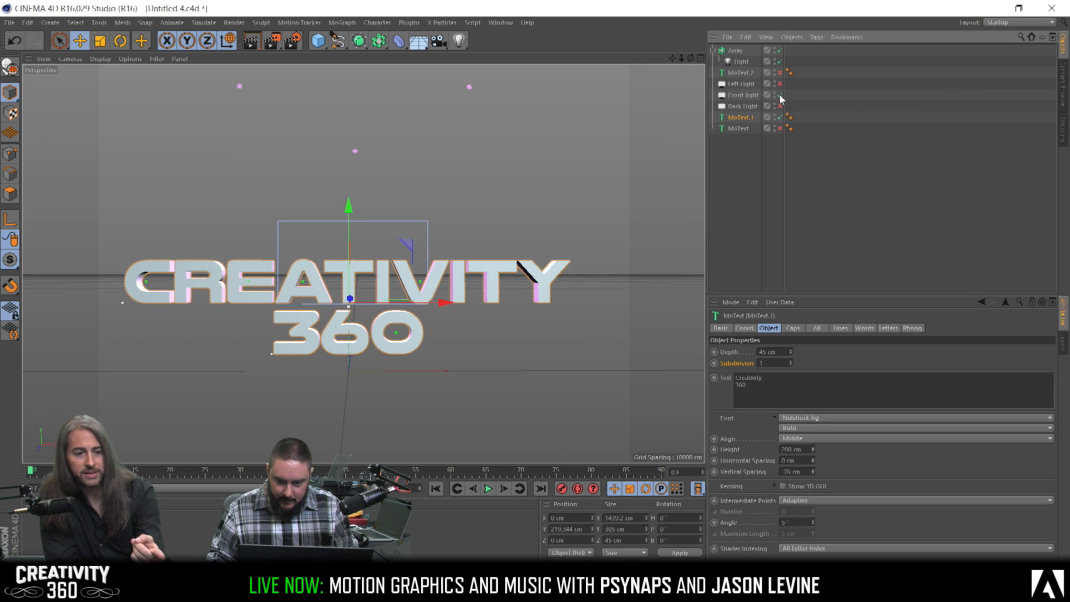
pyautogui.hotkey('ctrl', 'r')
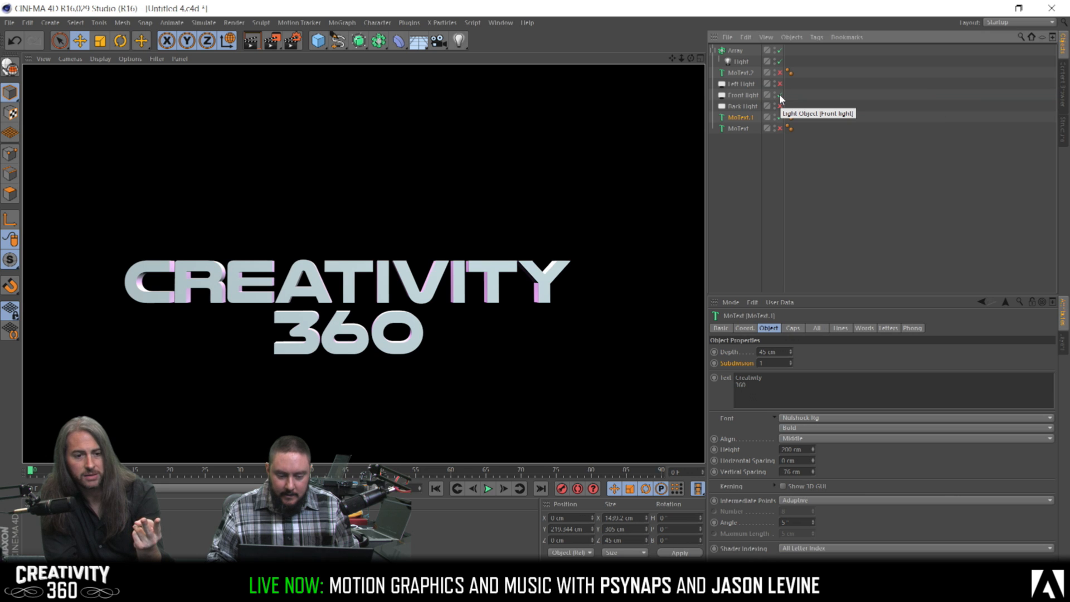
pyautogui.click(779, 95)
# Enable the Back Light together with the array and render the title to check it
pyautogui.click(780, 106)
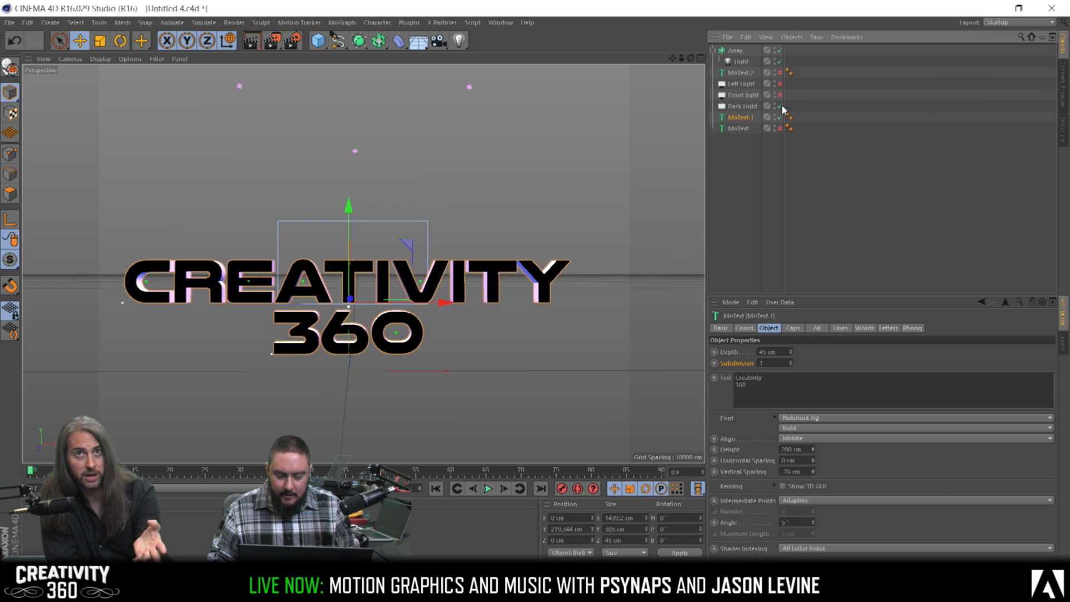
pyautogui.hotkey('ctrl', 'r')
pyautogui.click(399, 350)
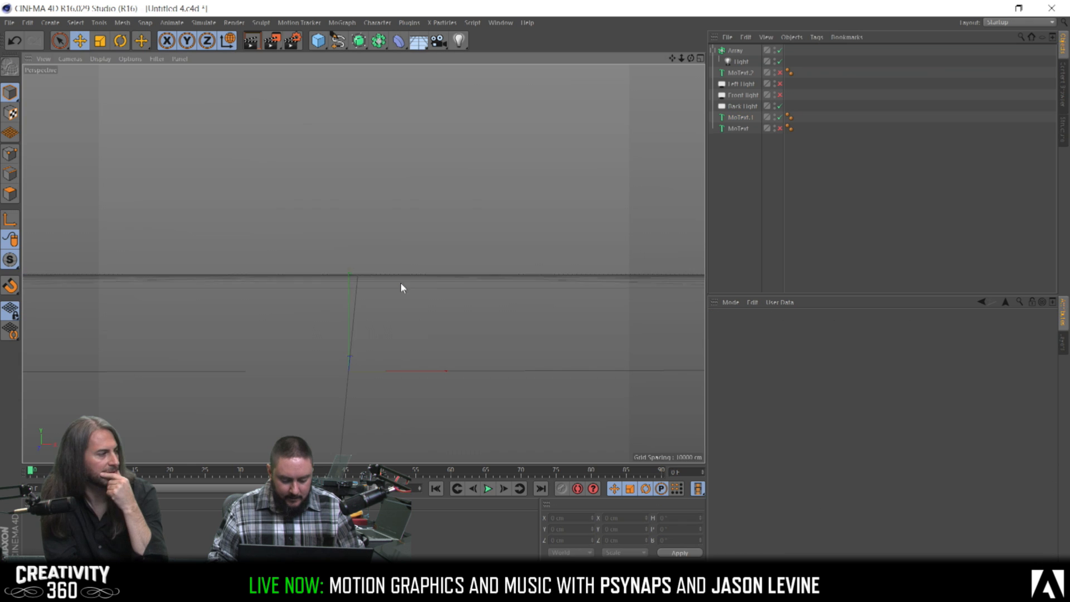
pyautogui.moveTo(420, 285)
pyautogui.keyDown('alt'); pyautogui.mouseDown()
pyautogui.moveTo(457, 295)
pyautogui.moveTo(401, 272)
pyautogui.moveTo(436, 269)
pyautogui.mouseUp(); pyautogui.keyUp('alt')
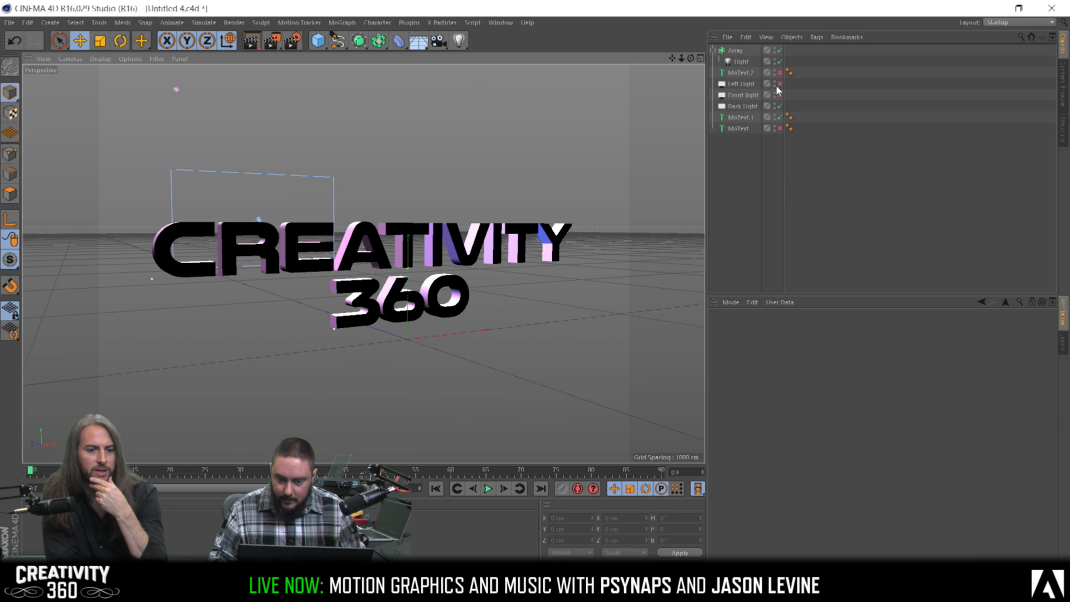
pyautogui.scroll(-3, 413, 267)
pyautogui.scroll(2, 413, 266)
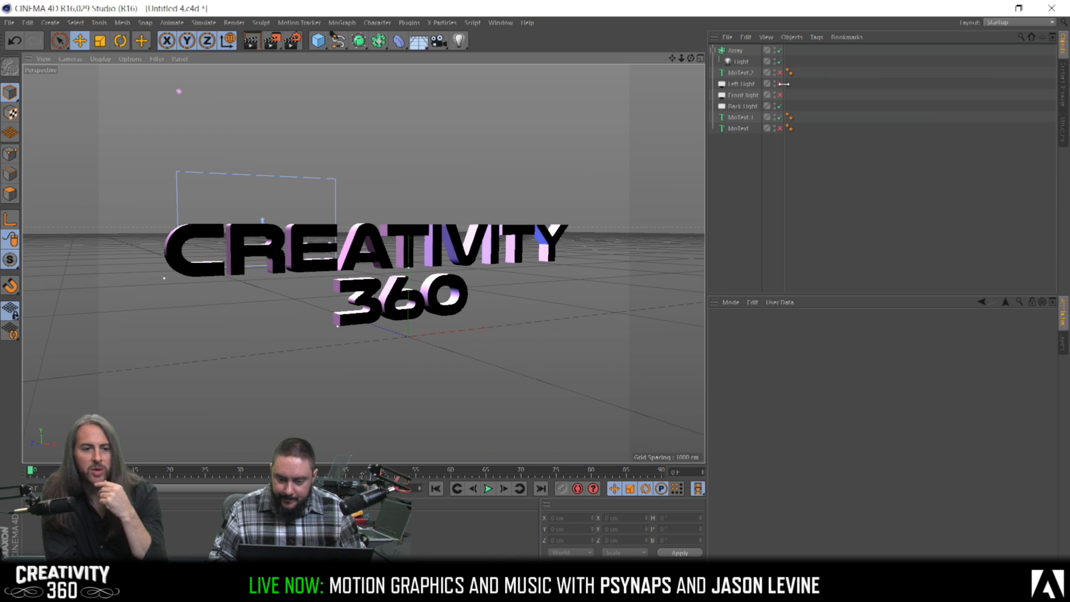
# Enable the front light alongside the Back Light and lower its intensity to 70%
pyautogui.doubleClick(755, 95)
pyautogui.press('Return')
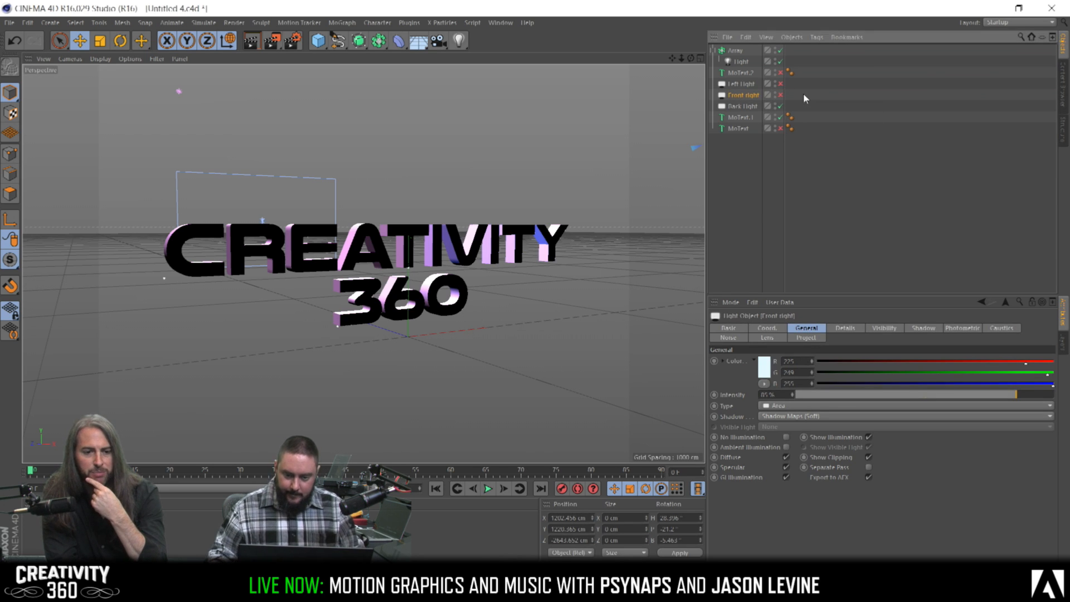
pyautogui.click(780, 95)
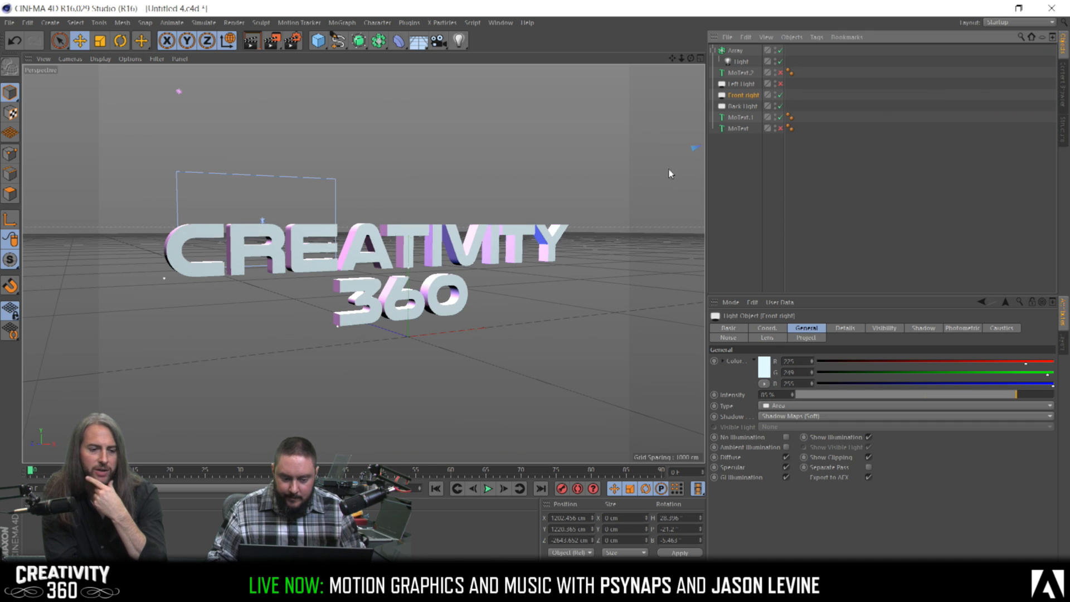
pyautogui.keyDown('alt'); pyautogui.moveTo(540, 207); pyautogui.dragTo(429, 204); pyautogui.keyUp('alt')
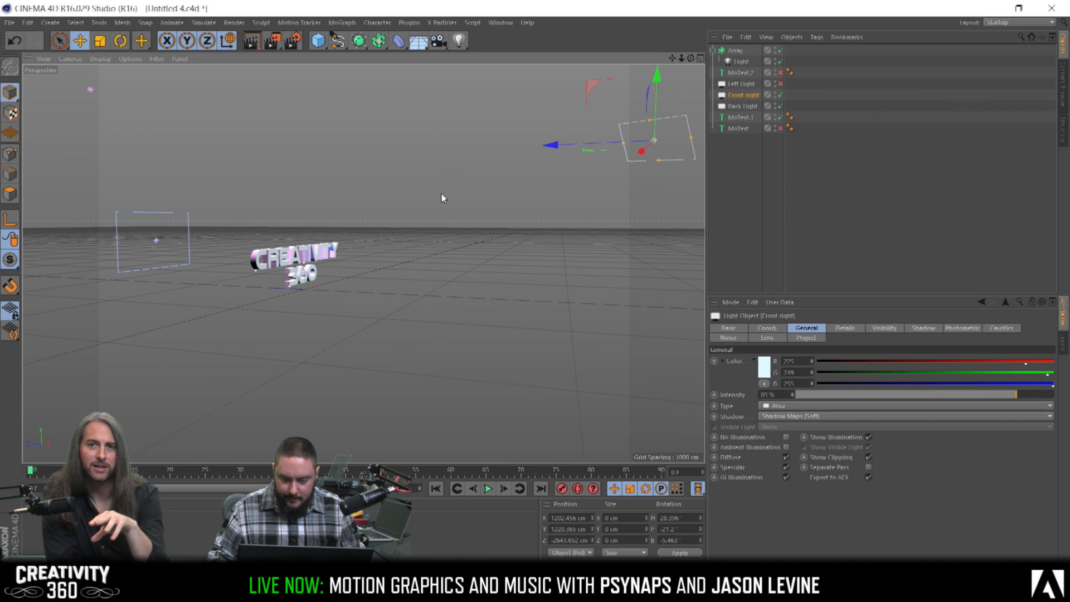
pyautogui.moveTo(1015, 394); pyautogui.dragTo(978, 392)
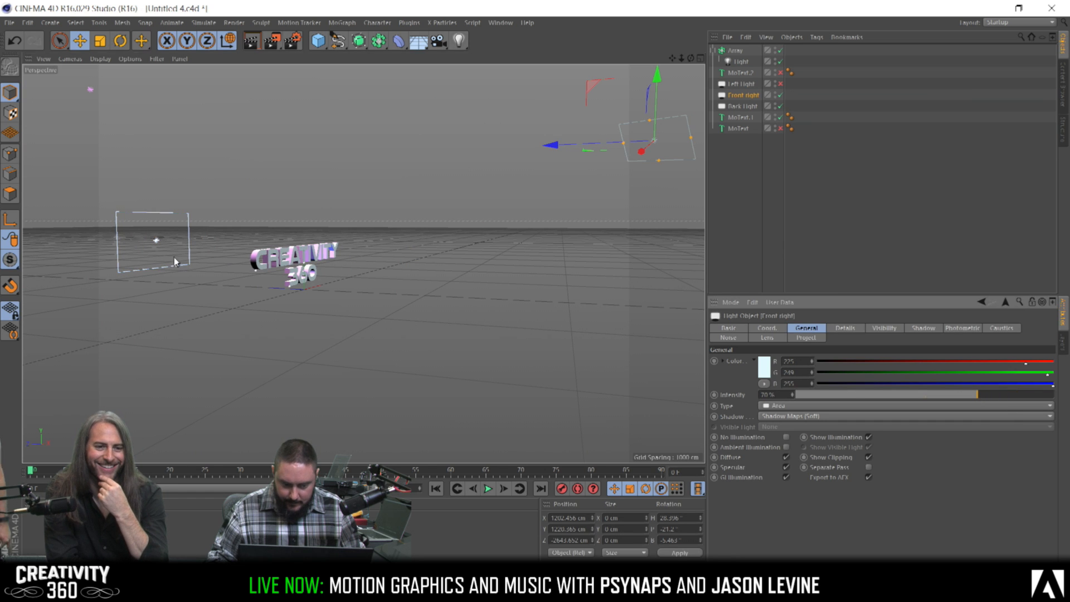
# Render a close-up angled view of the title and examine how the front light shades the letters
pyautogui.keyDown('alt'); pyautogui.moveTo(294, 258); pyautogui.dragTo(465, 245, button='right'); pyautogui.keyUp('alt')
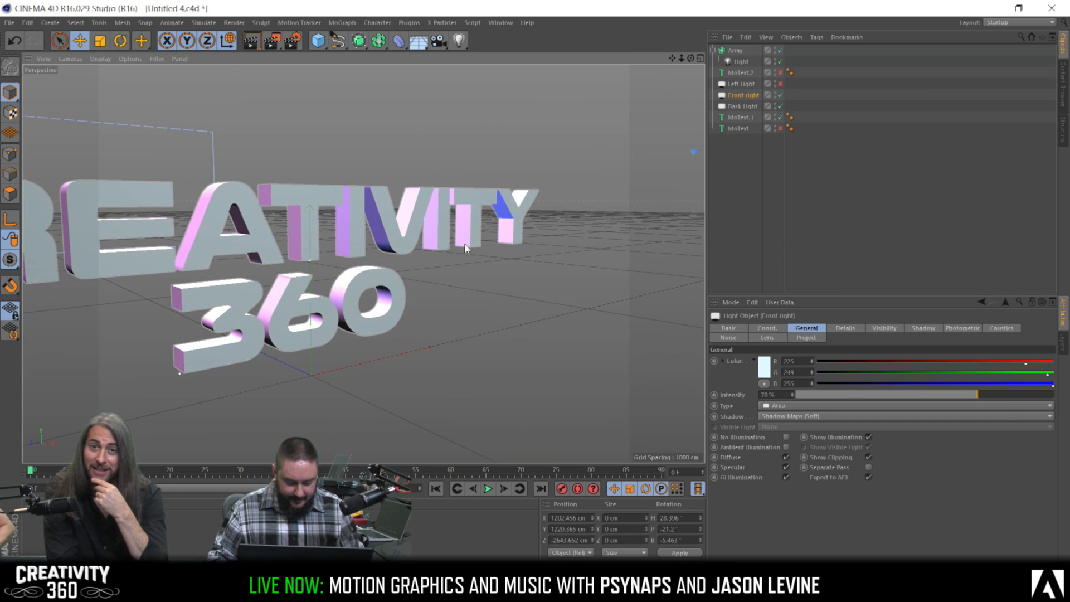
pyautogui.hotkey('alt', 'r')
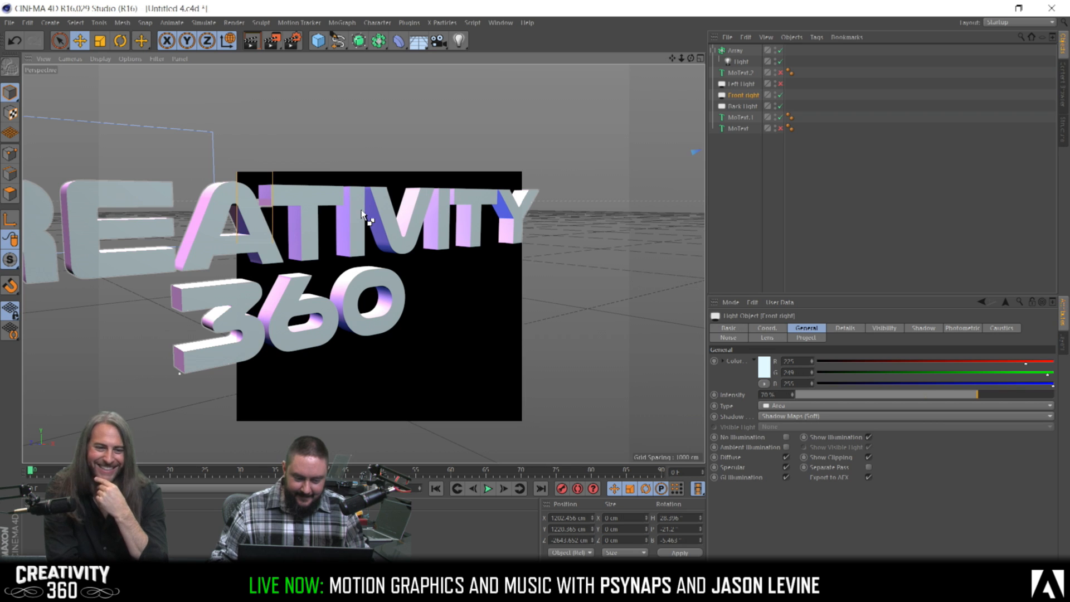
pyautogui.keyDown('alt'); pyautogui.moveTo(307, 226); pyautogui.dragTo(424, 205); pyautogui.keyUp('alt')
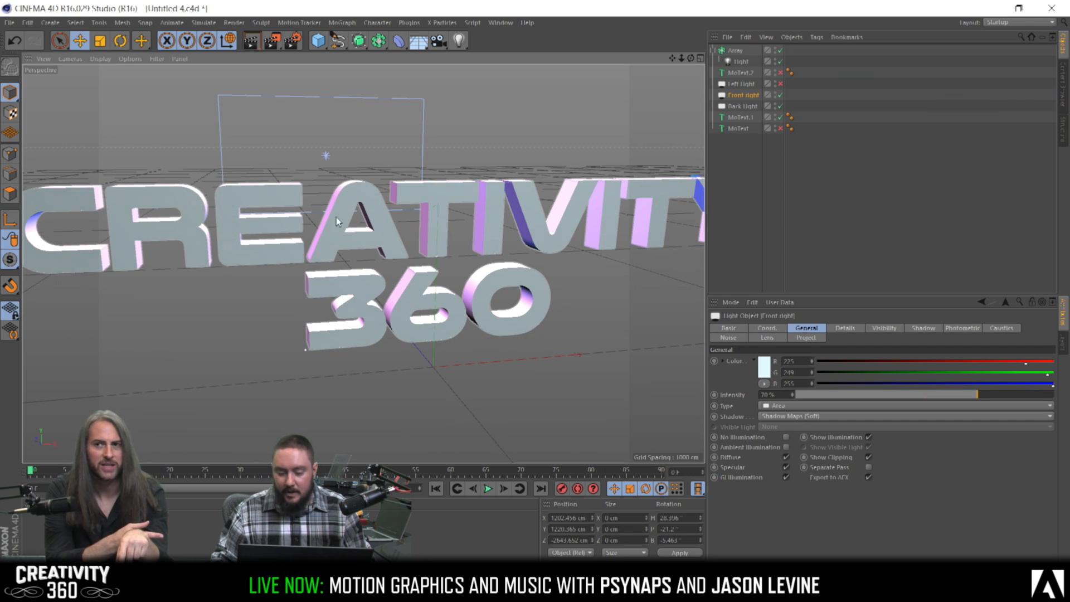
pyautogui.scroll(-3, 435, 214)
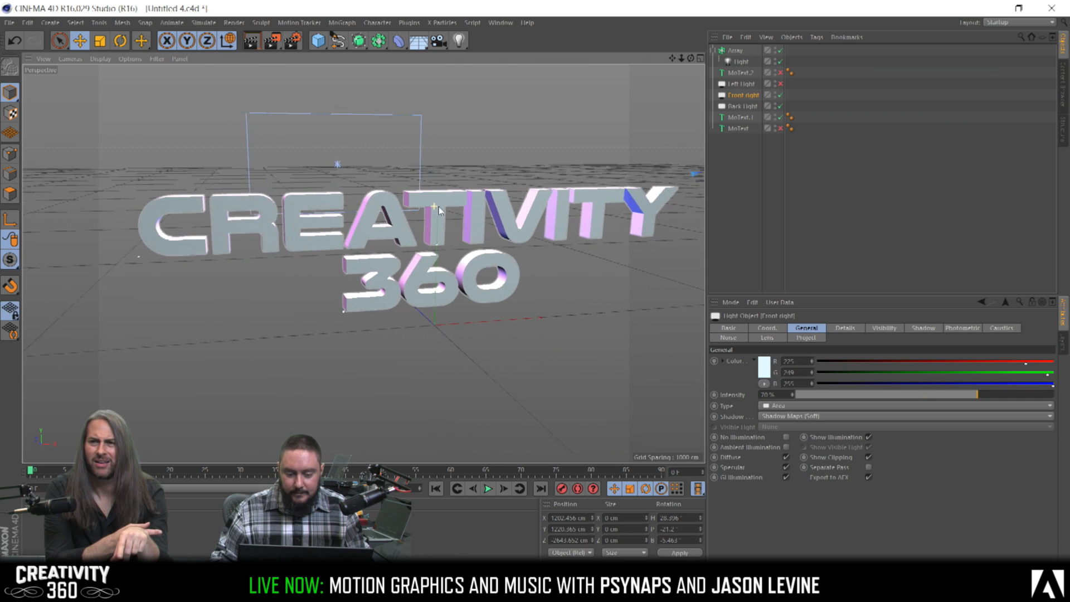
pyautogui.keyDown('alt'); pyautogui.moveTo(434, 206); pyautogui.dragTo(451, 211); pyautogui.keyUp('alt')
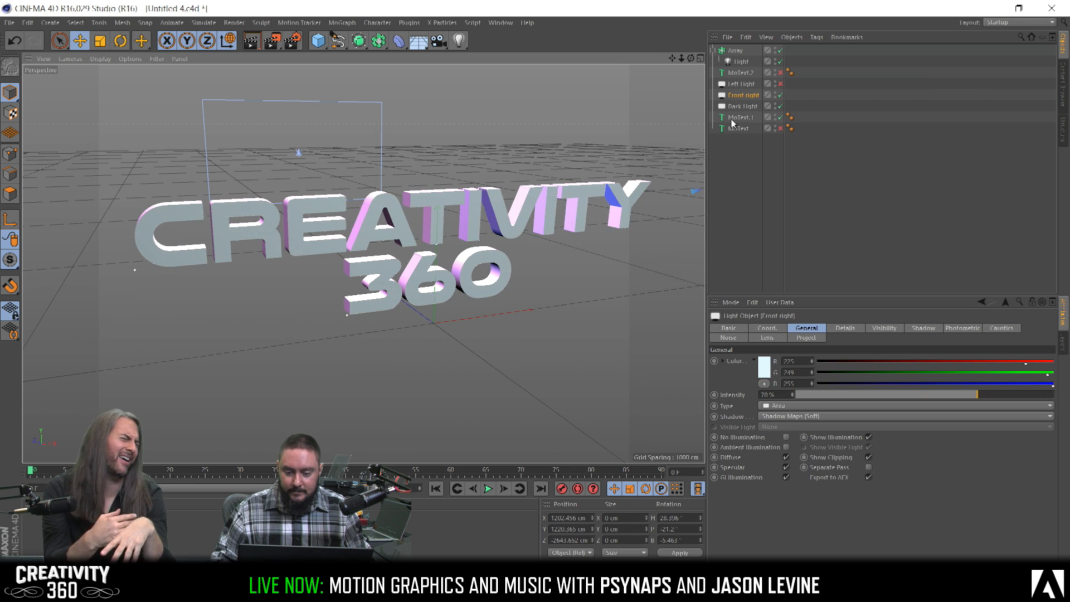
# Enable the Left Light as well and reduce the front light's intensity to 55%
pyautogui.keyDown('alt'); pyautogui.moveTo(410, 210); pyautogui.dragTo(404, 211, button='right'); pyautogui.keyUp('alt')
pyautogui.keyDown('alt'); pyautogui.moveTo(405, 213); pyautogui.dragTo(397, 219); pyautogui.keyUp('alt')
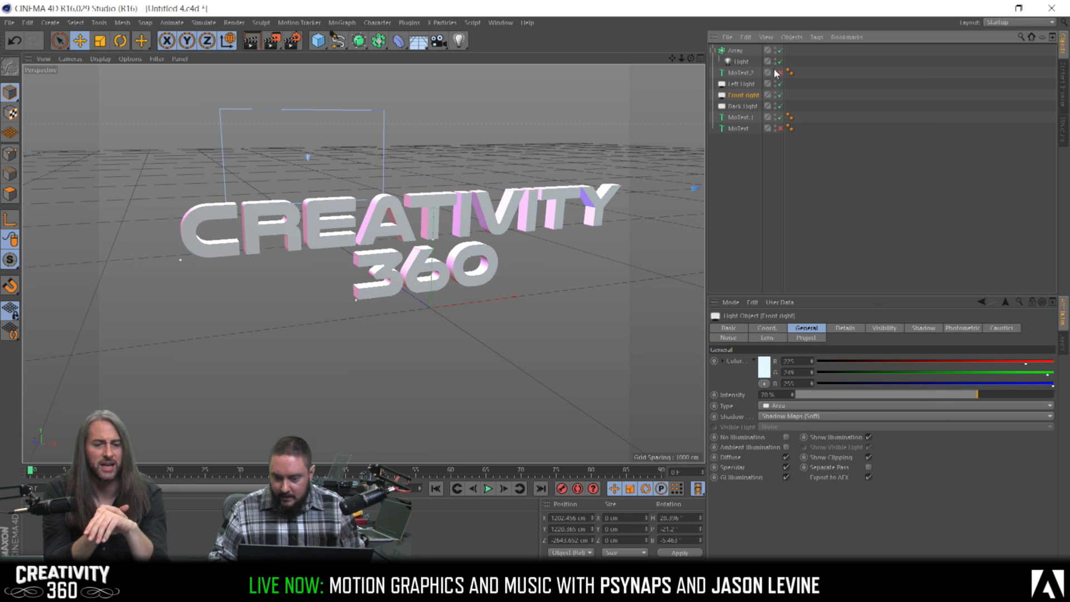
pyautogui.click(781, 73)
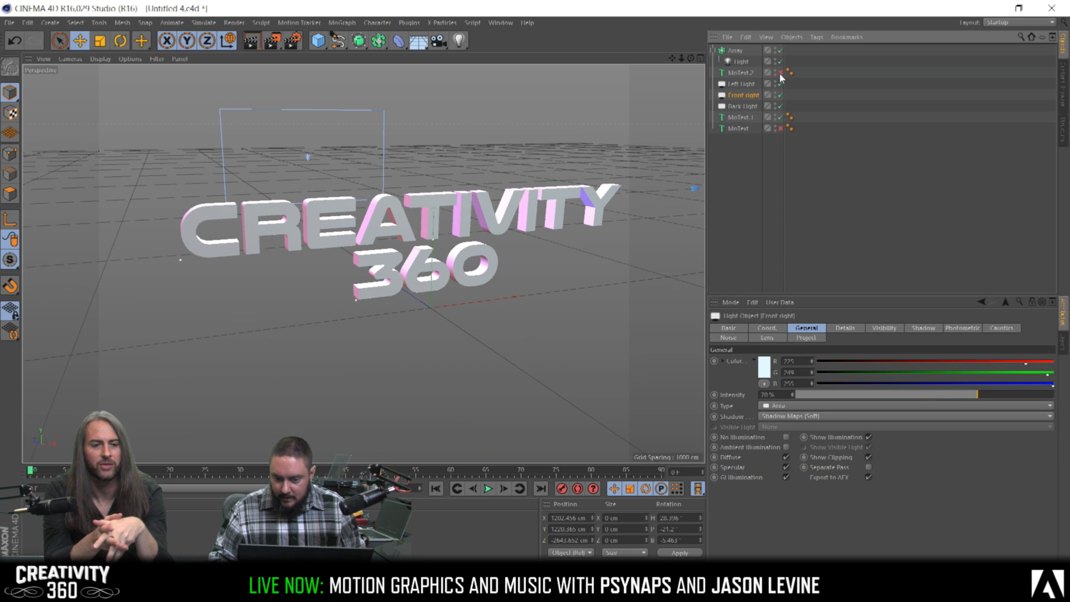
pyautogui.moveTo(960, 395); pyautogui.dragTo(939, 400)
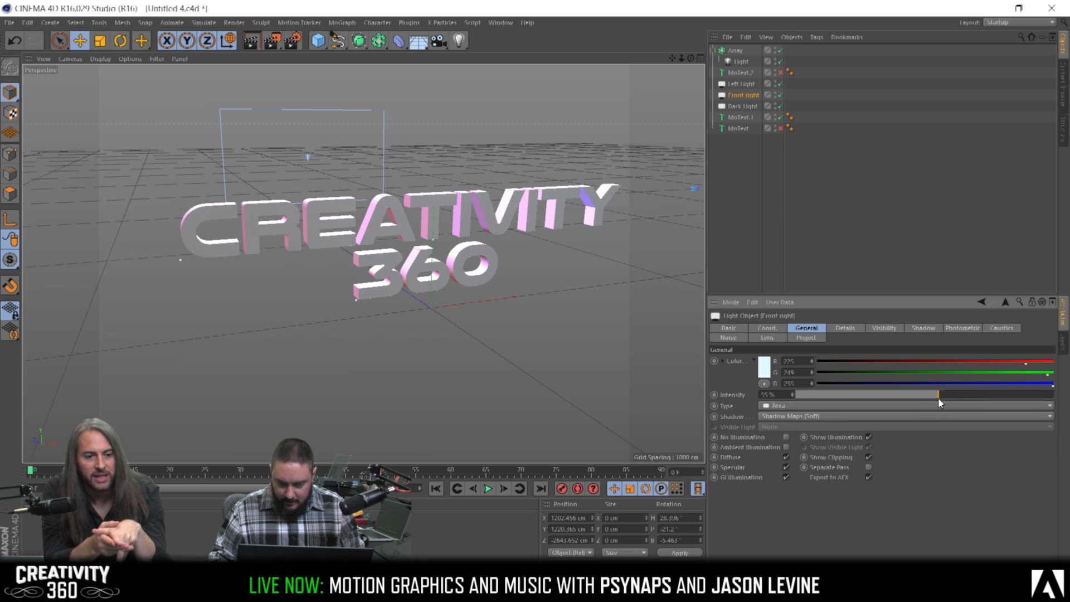
# Render the title with all lights enabled and save the project as a new incremental version
pyautogui.hotkey('ctrl', 'r')
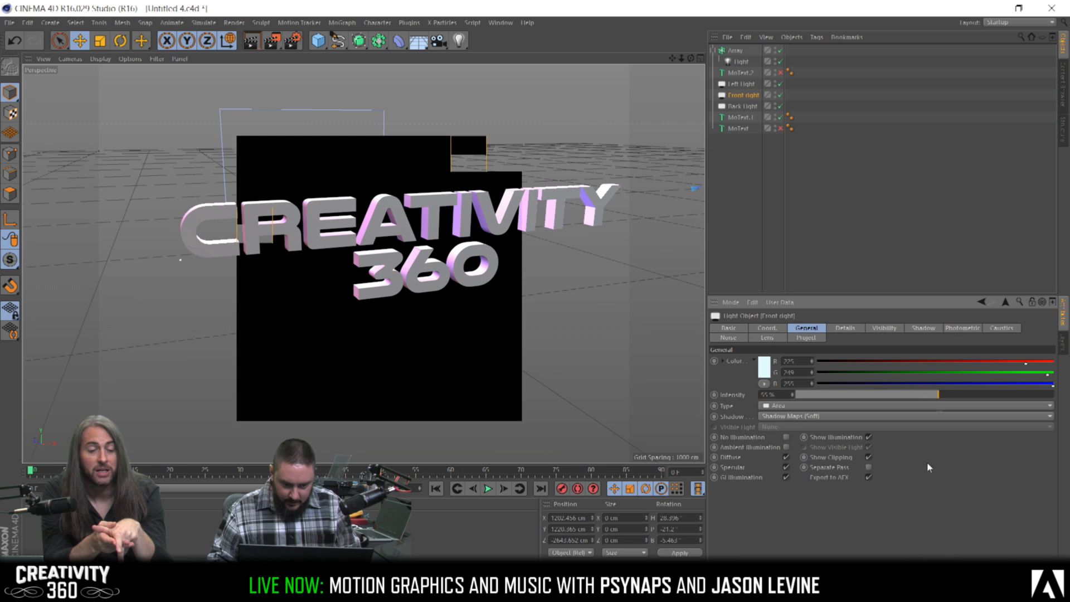
pyautogui.click(9, 23)
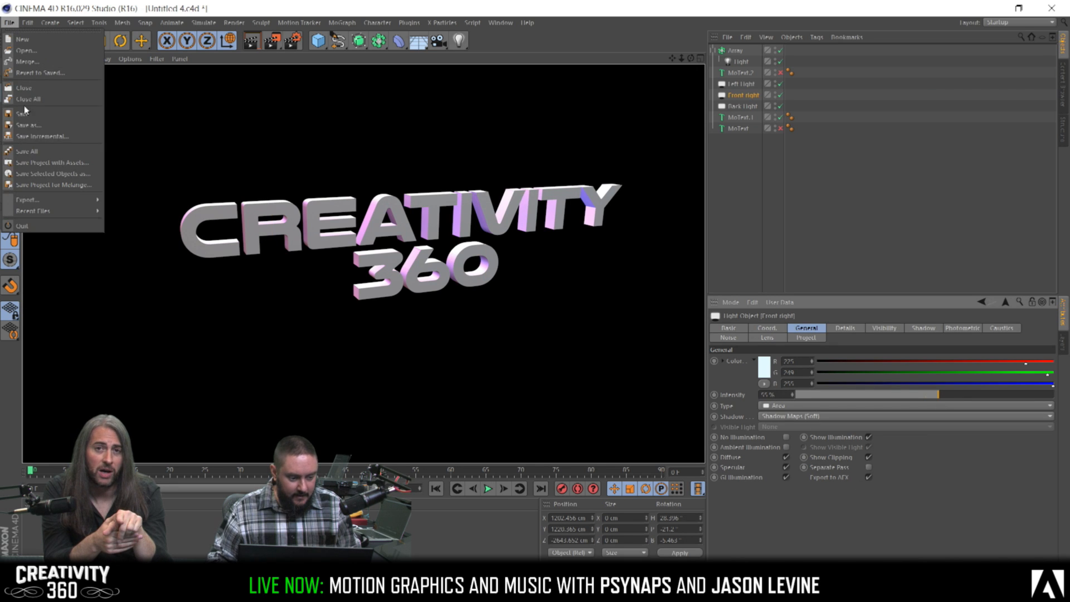
pyautogui.click(36, 138)
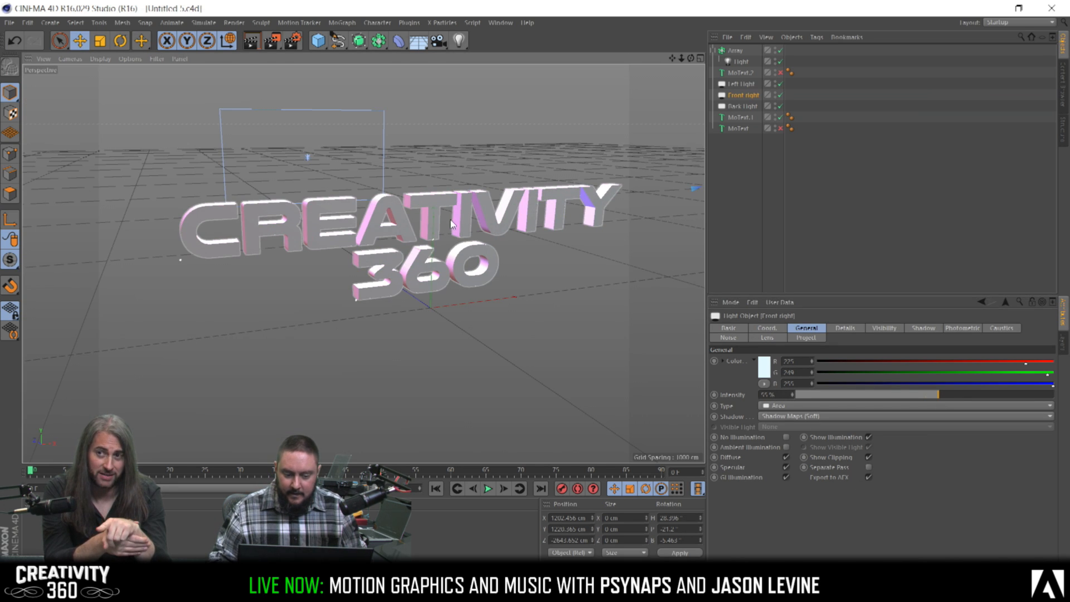
# Group the Left, Front and Back lights under a null and name it Lights 01
pyautogui.keyDown('alt'); pyautogui.moveTo(474, 213); pyautogui.dragTo(415, 229, button='right'); pyautogui.keyUp('alt')
pyautogui.keyDown('alt'); pyautogui.moveTo(445, 224); pyautogui.dragTo(419, 224); pyautogui.keyUp('alt')
pyautogui.keyDown('alt'); pyautogui.moveTo(409, 210); pyautogui.dragTo(409, 213); pyautogui.keyUp('alt')
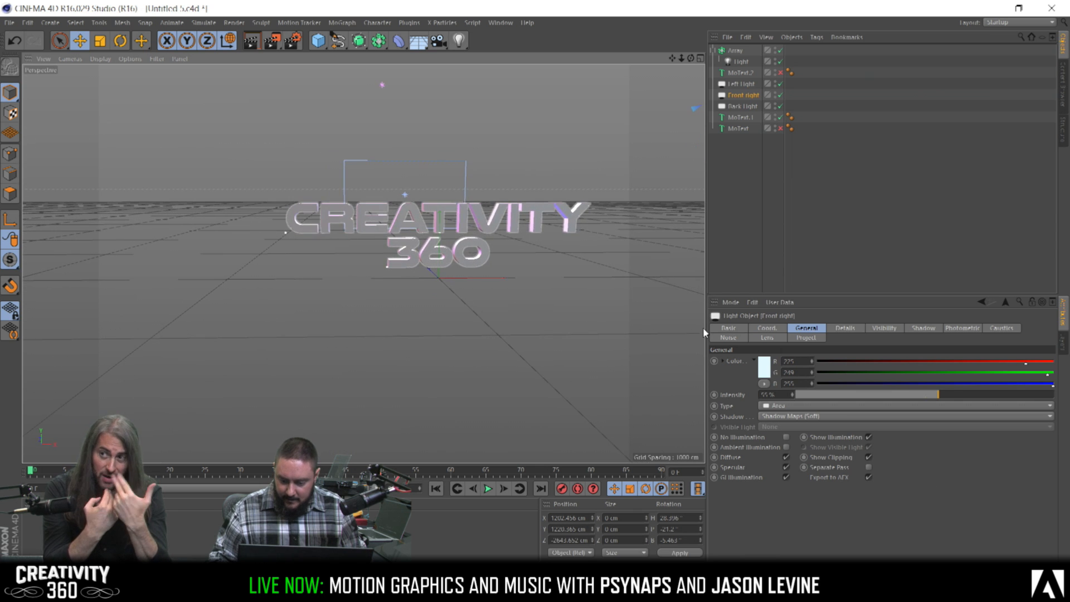
pyautogui.keyDown('ctrl'); pyautogui.click(741, 84); pyautogui.keyUp('ctrl')
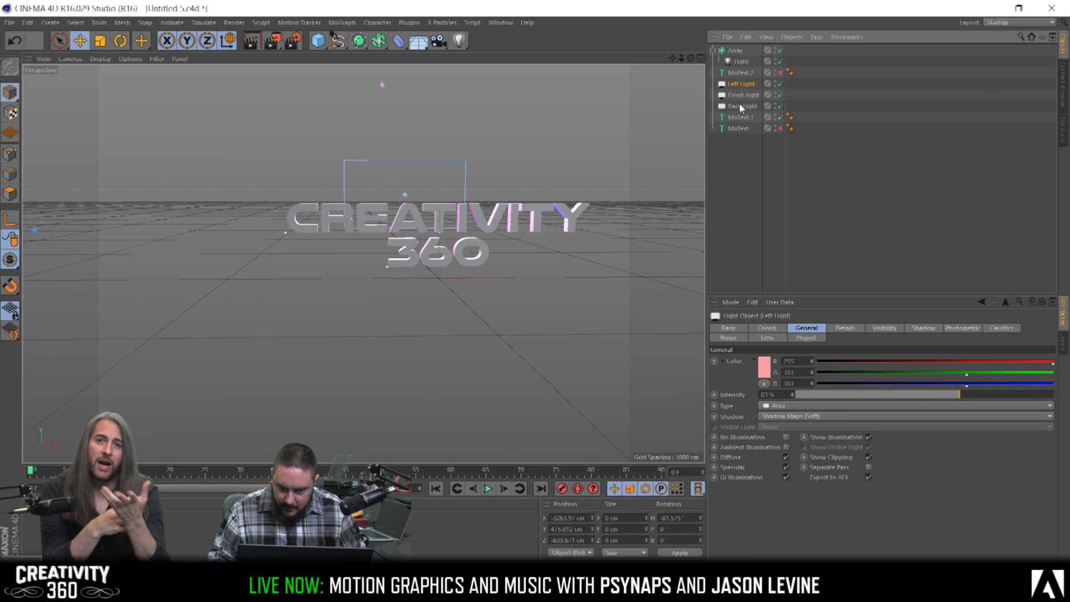
pyautogui.rightClick(739, 102)
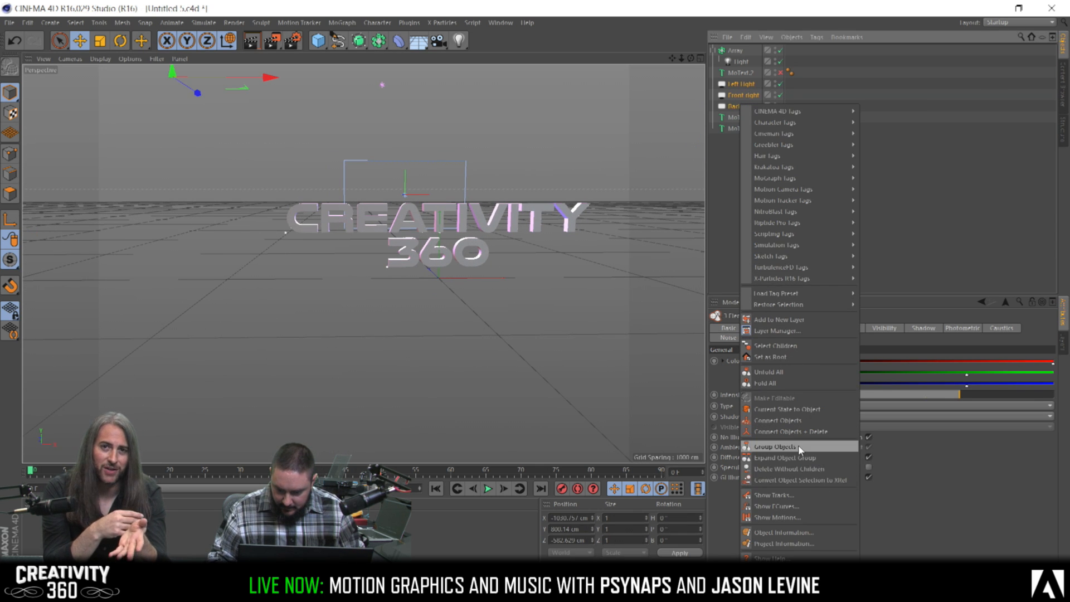
pyautogui.click(787, 444)
pyautogui.doubleClick(735, 83)
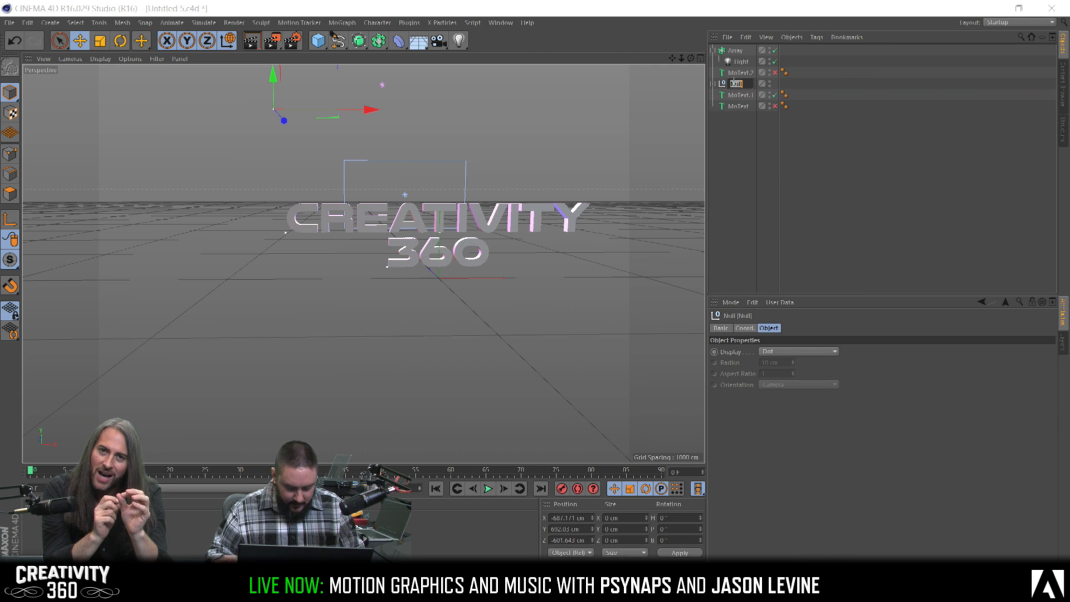
pyautogui.write('Light')
pyautogui.write('s C')
pyautogui.write('1')
pyautogui.press('Return')
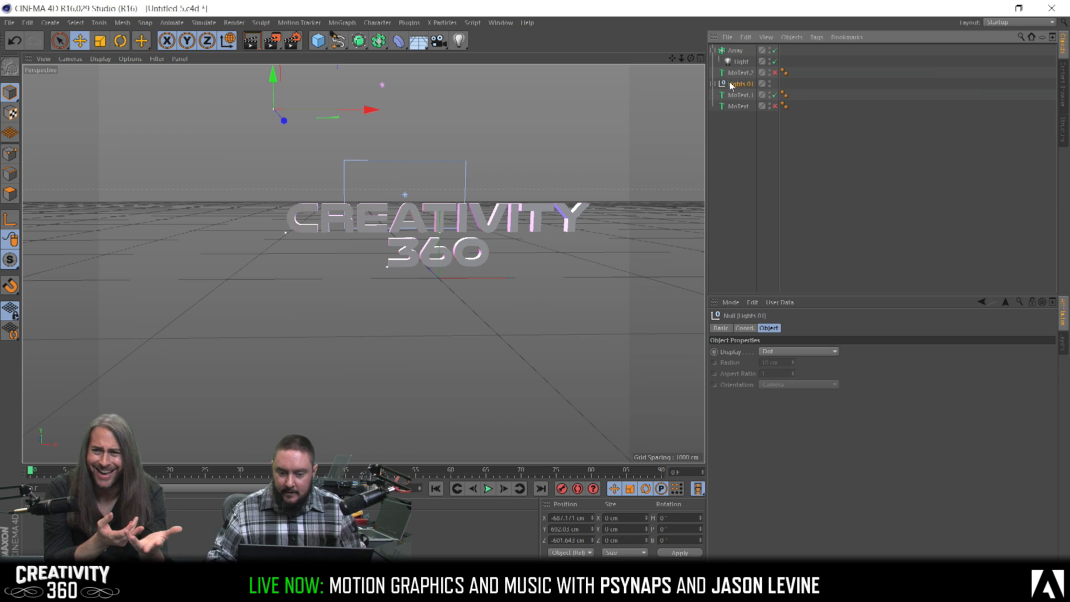
# Duplicate the Lights 01 group, switch off the visibility of the original, and render the title from an angle
pyautogui.keyDown('ctrl'); pyautogui.moveTo(732, 84); pyautogui.dragTo(733, 88); pyautogui.keyUp('ctrl')
pyautogui.click(775, 83)
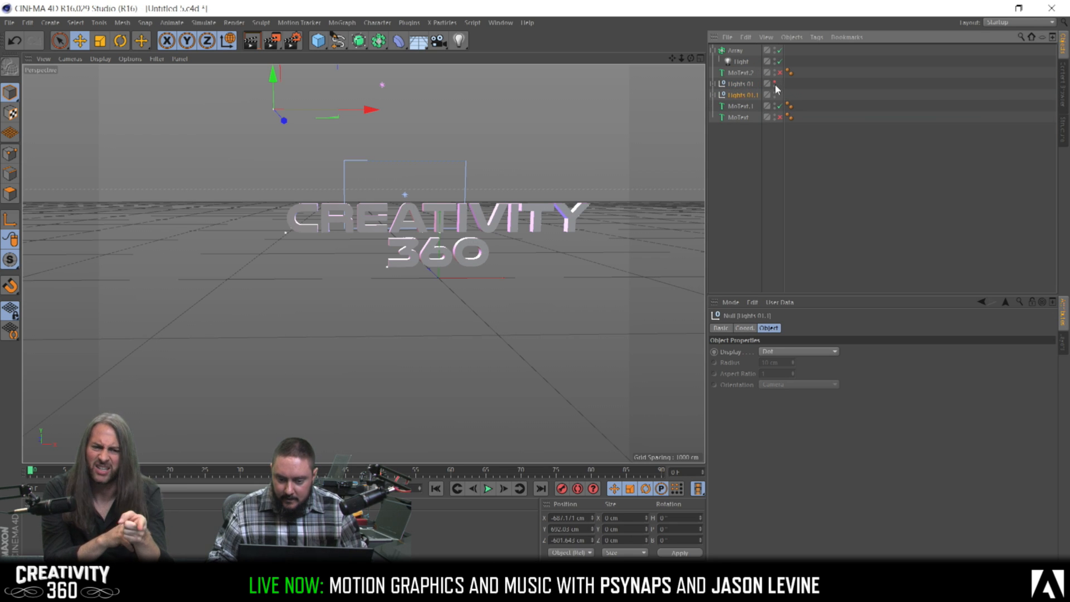
pyautogui.keyDown('alt'); pyautogui.moveTo(383, 224); pyautogui.dragTo(464, 235); pyautogui.keyUp('alt')
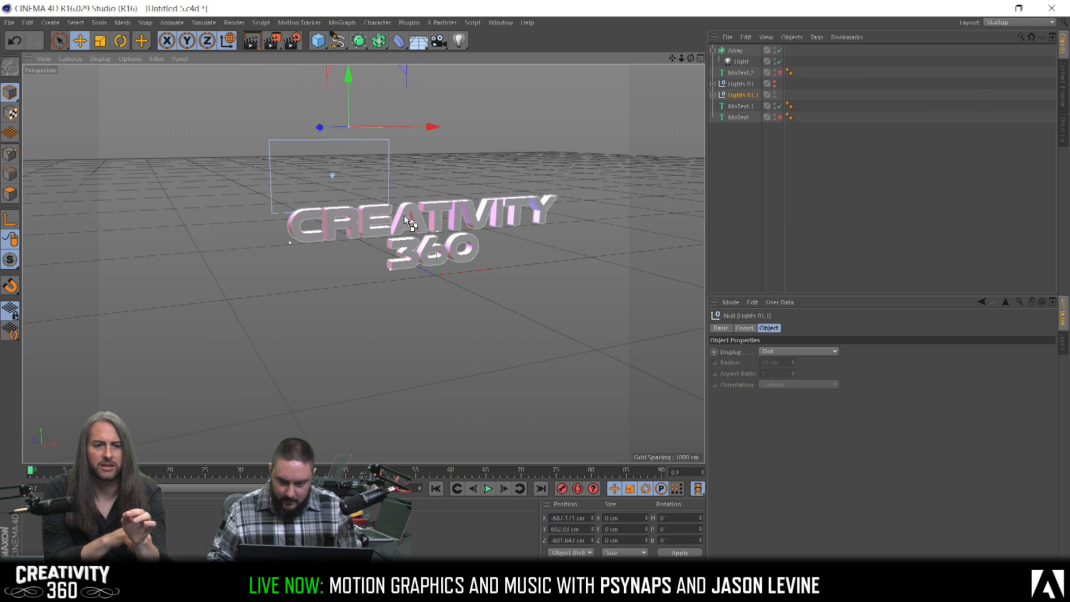
pyautogui.hotkey('ctrl', 'r')
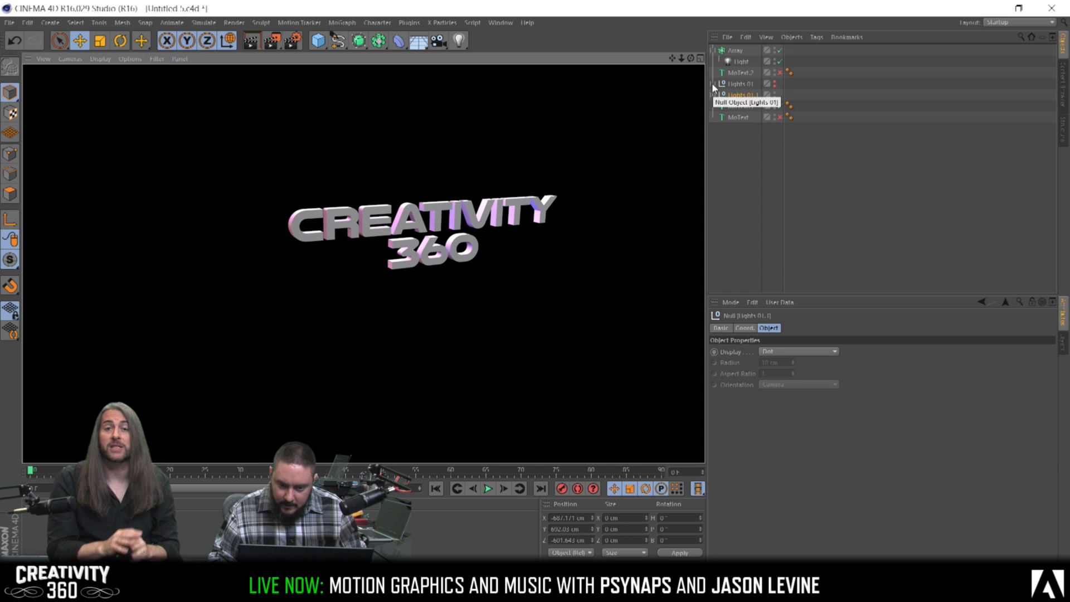
# Lower the intensity of all three lights in the duplicated group to 8%, rendering the title to judge the change
pyautogui.click(714, 95)
pyautogui.click(747, 106)
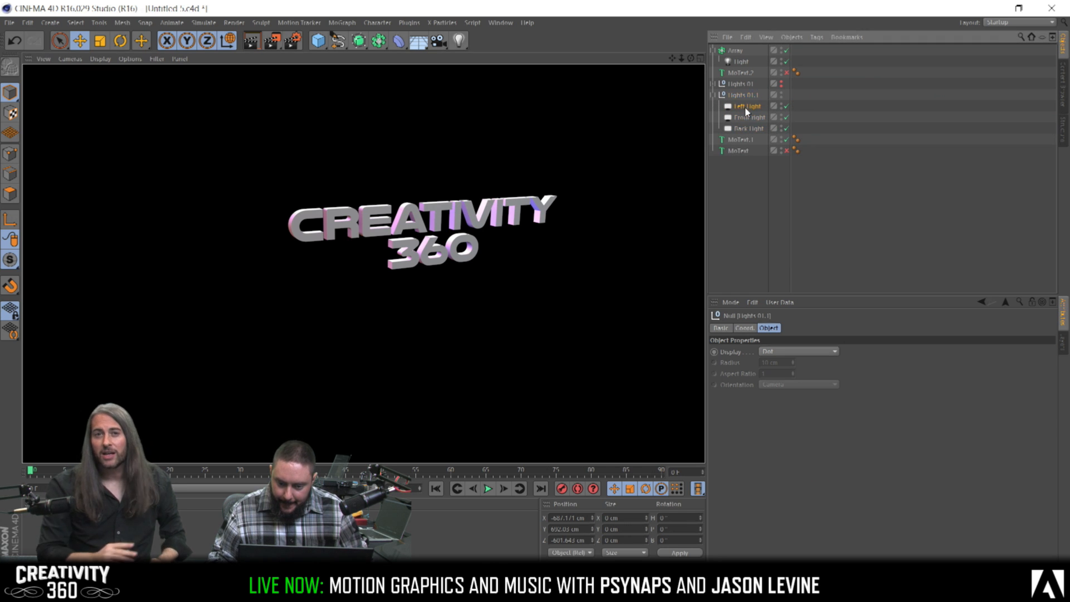
pyautogui.keyDown('shift'); pyautogui.click(743, 129); pyautogui.keyUp('shift')
pyautogui.click(847, 395)
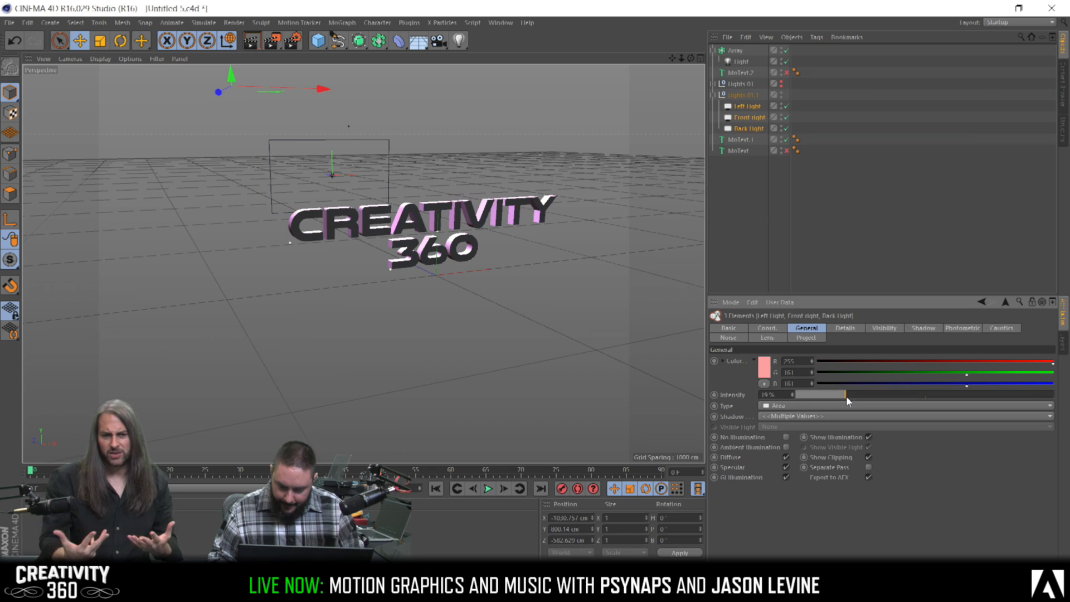
pyautogui.hotkey('ctrl', 'r')
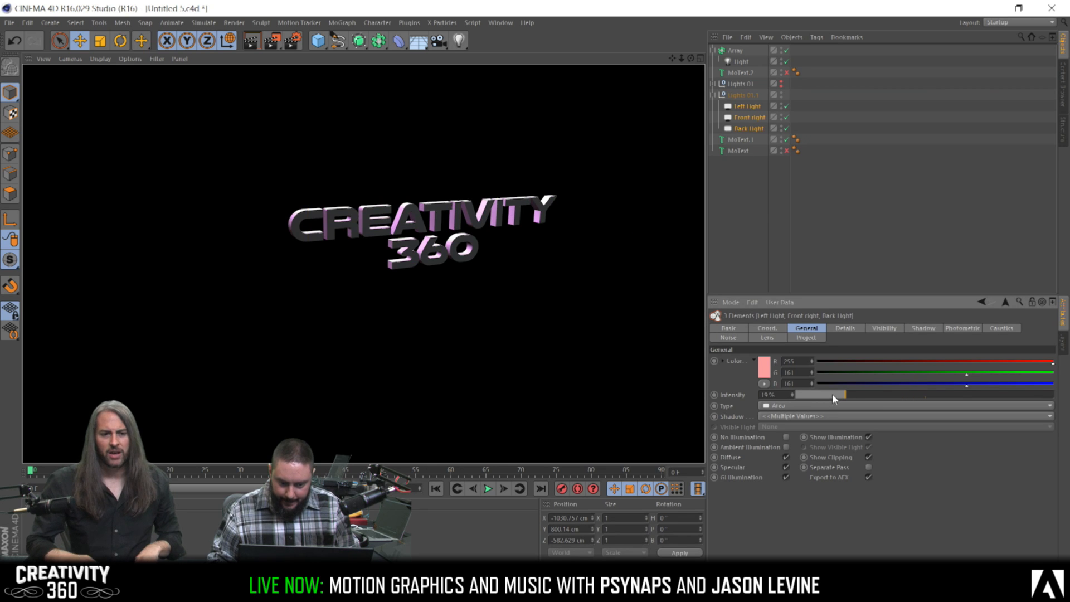
pyautogui.moveTo(825, 393); pyautogui.dragTo(818, 393)
pyautogui.hotkey('ctrl', 'r')
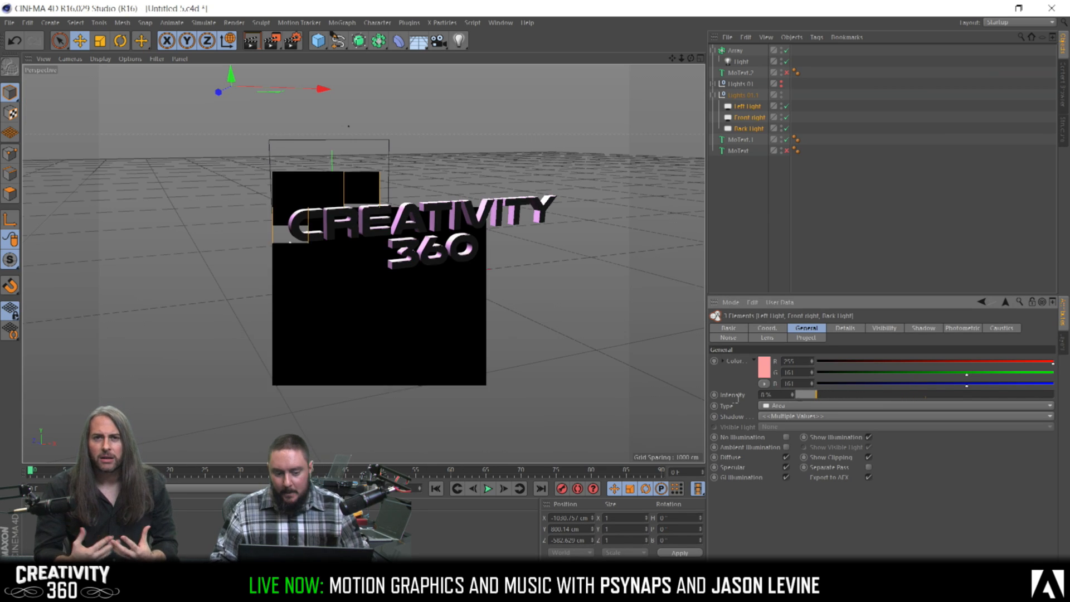
# Render a close-up, lower-angled view of the title to examine the dimmed lighting
pyautogui.scroll(5, 497, 219)
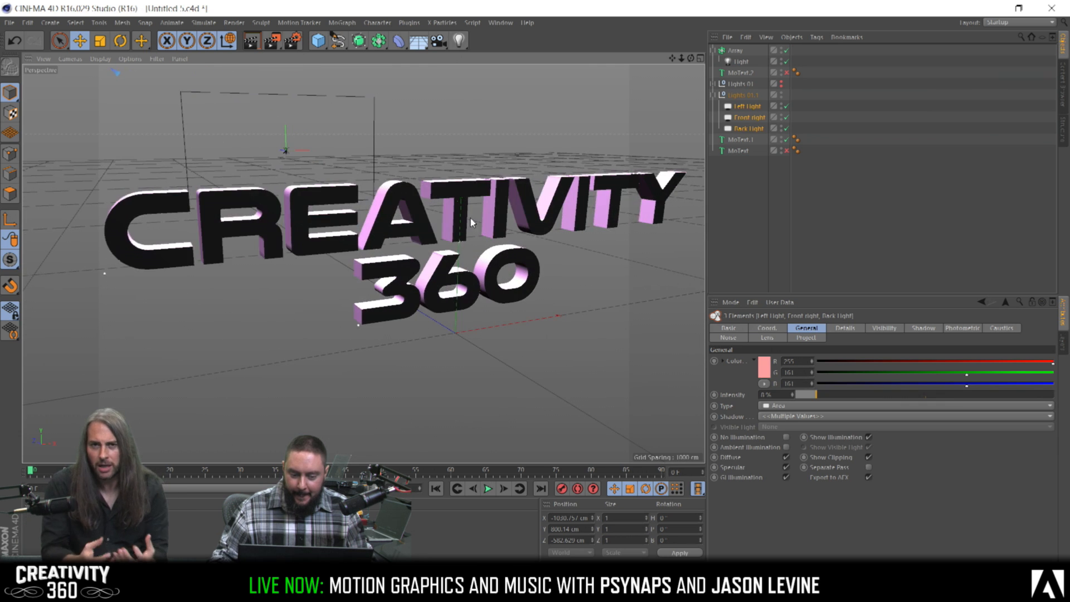
pyautogui.keyDown('alt'); pyautogui.moveTo(471, 221); pyautogui.dragTo(480, 209); pyautogui.keyUp('alt')
pyautogui.scroll(2, 476, 209)
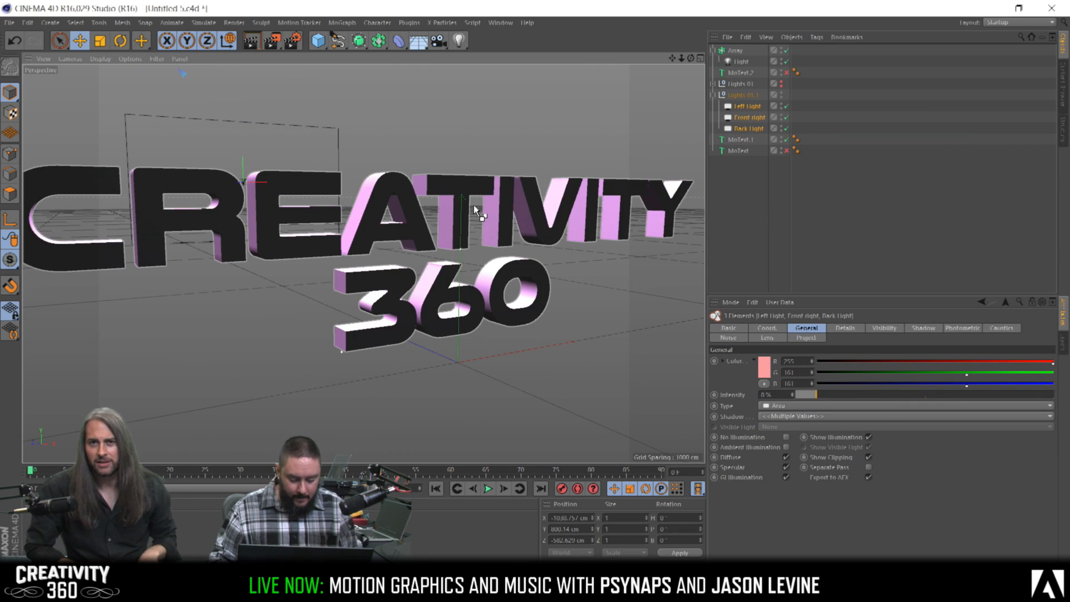
pyautogui.hotkey('ctrl', 'r')
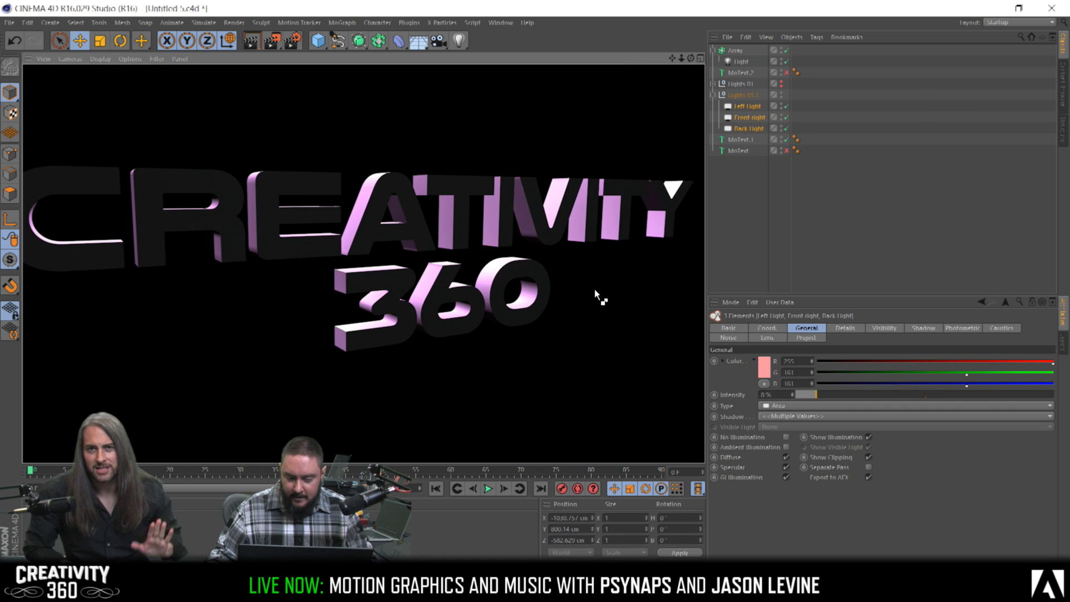
# Set the front light's intensity in the duplicated group to 26% and save the project
pyautogui.click(747, 114)
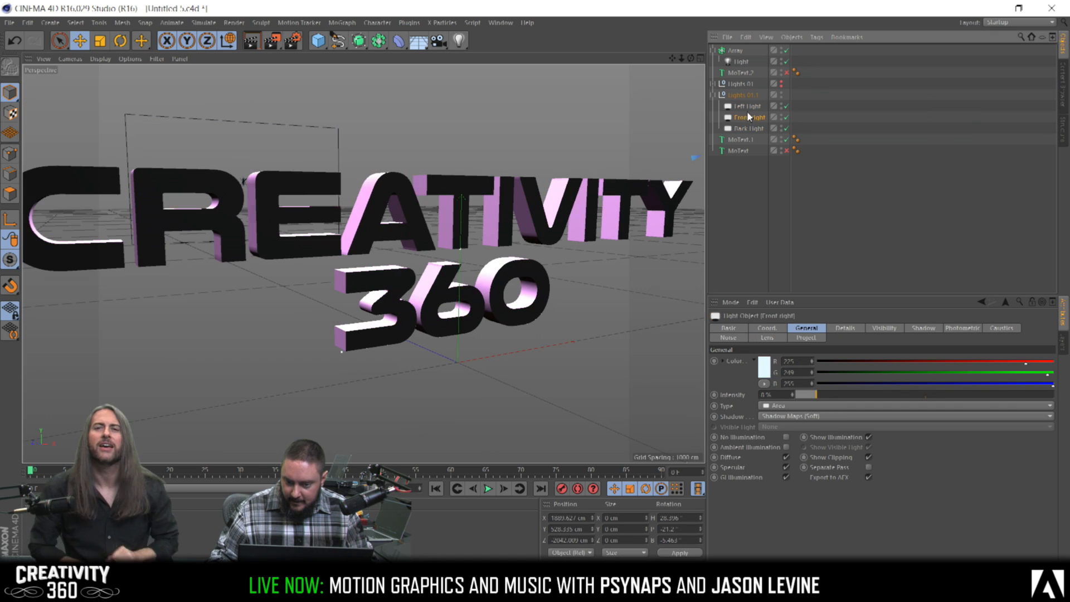
pyautogui.click(863, 394)
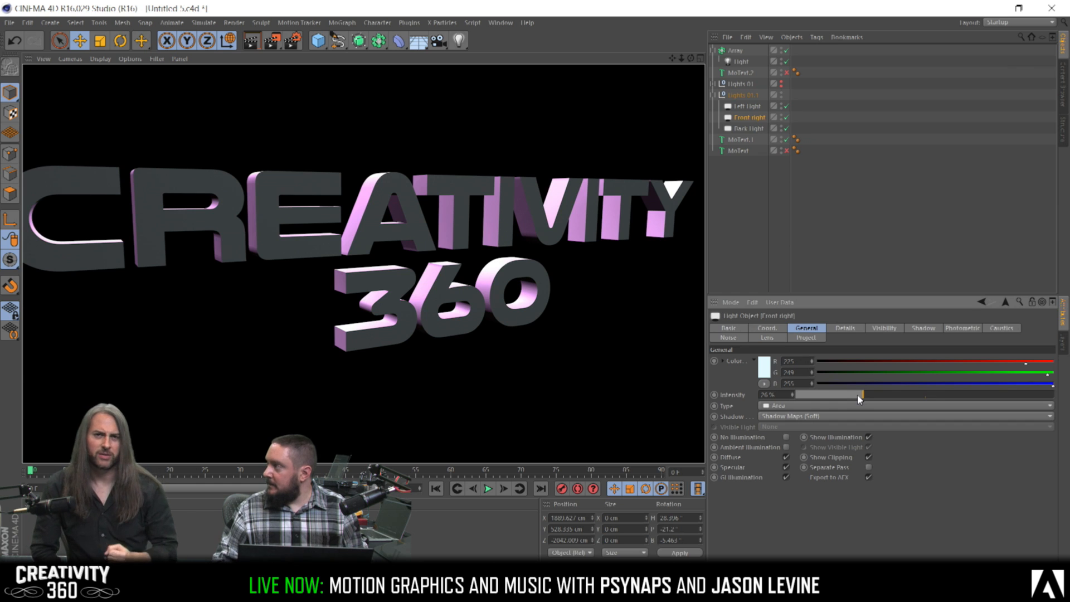
pyautogui.hotkey('ctrl', 's')
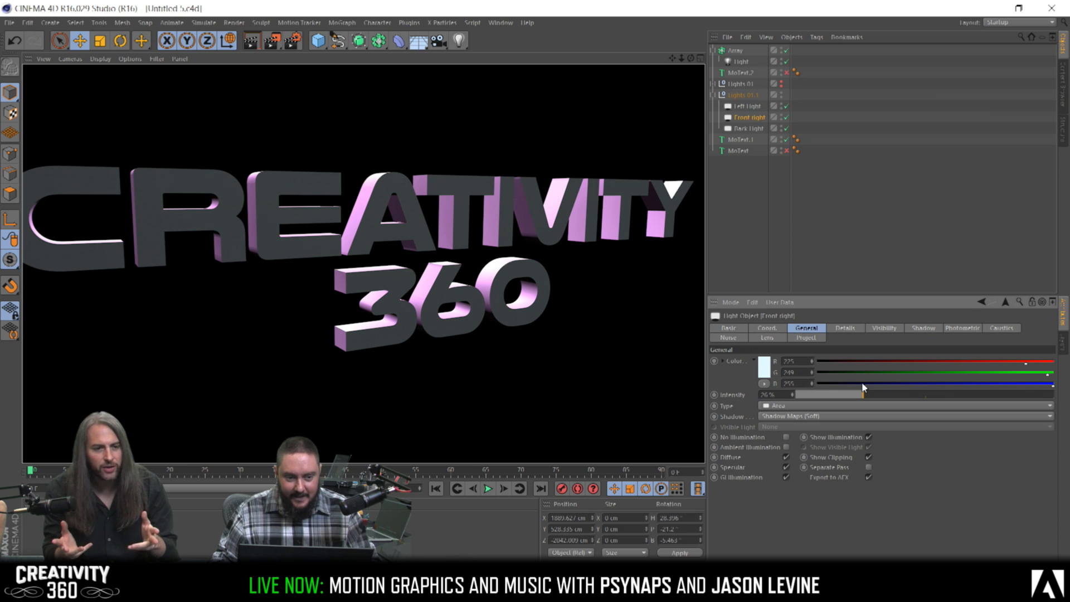
pyautogui.moveTo(484, 215)
pyautogui.keyDown('alt'); pyautogui.mouseDown()
pyautogui.moveTo(530, 225)
pyautogui.moveTo(469, 221)
pyautogui.moveTo(497, 215)
pyautogui.mouseUp(); pyautogui.keyUp('alt')
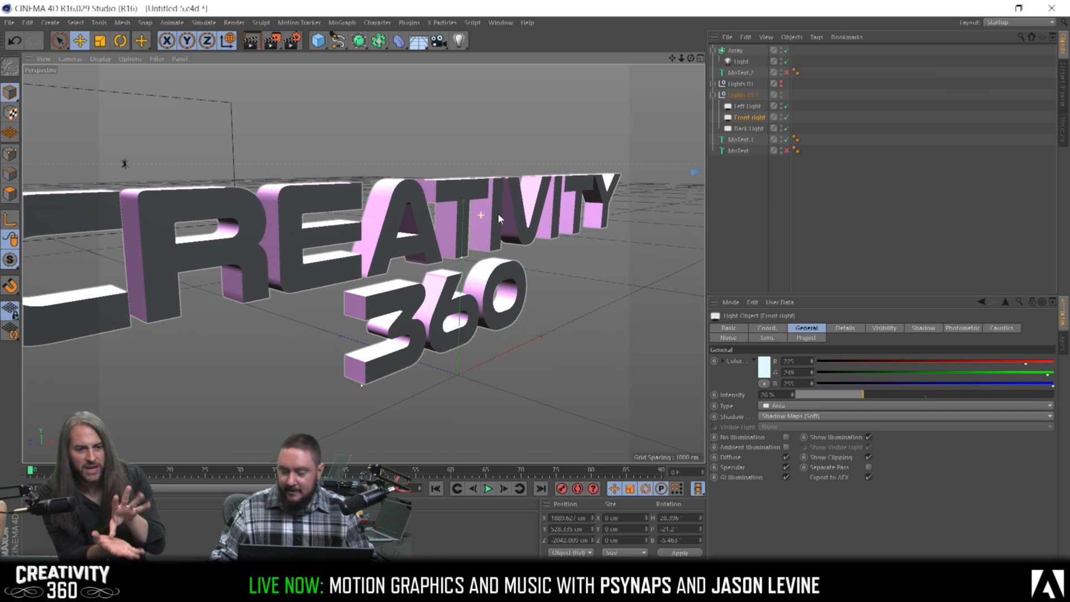
pyautogui.hotkey('ctrl', 's')
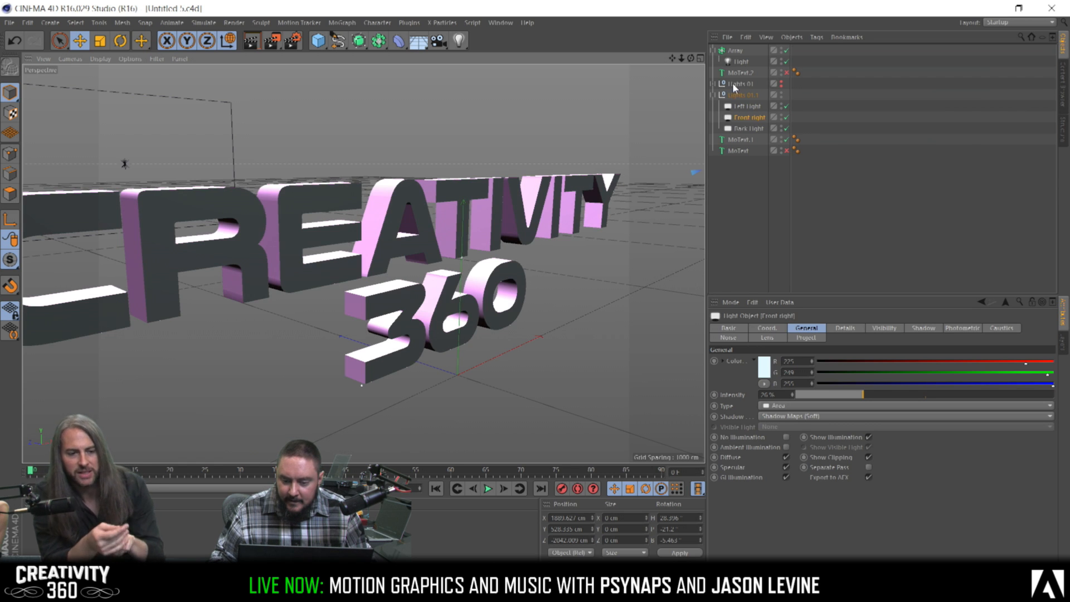
# Change both the start and end caps of the MoText.1 title to Fillet Cap
pyautogui.click(740, 139)
pyautogui.click(793, 328)
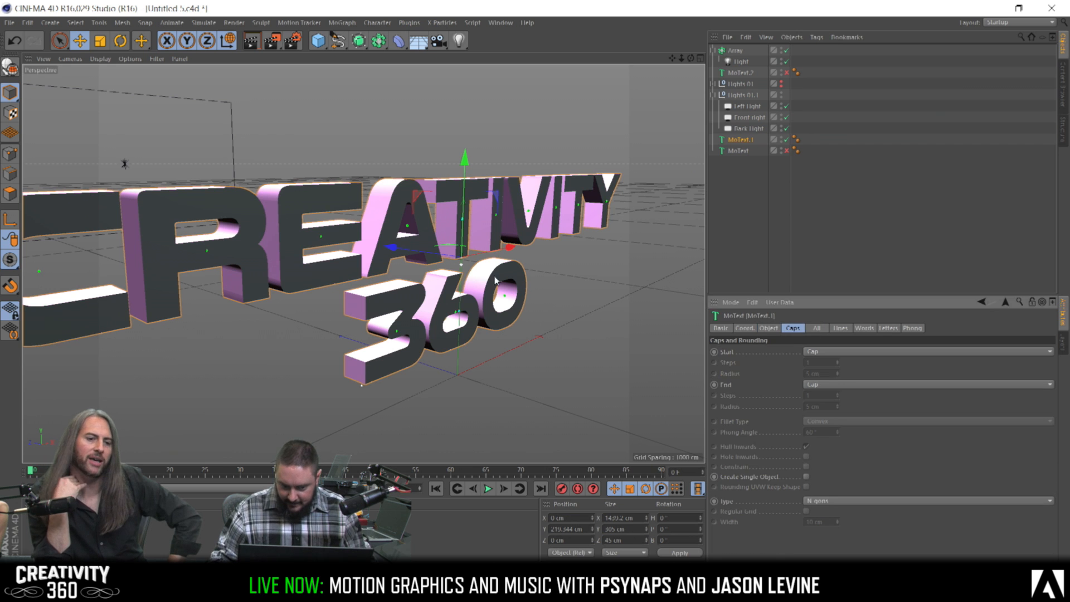
pyautogui.scroll(10, 512, 279)
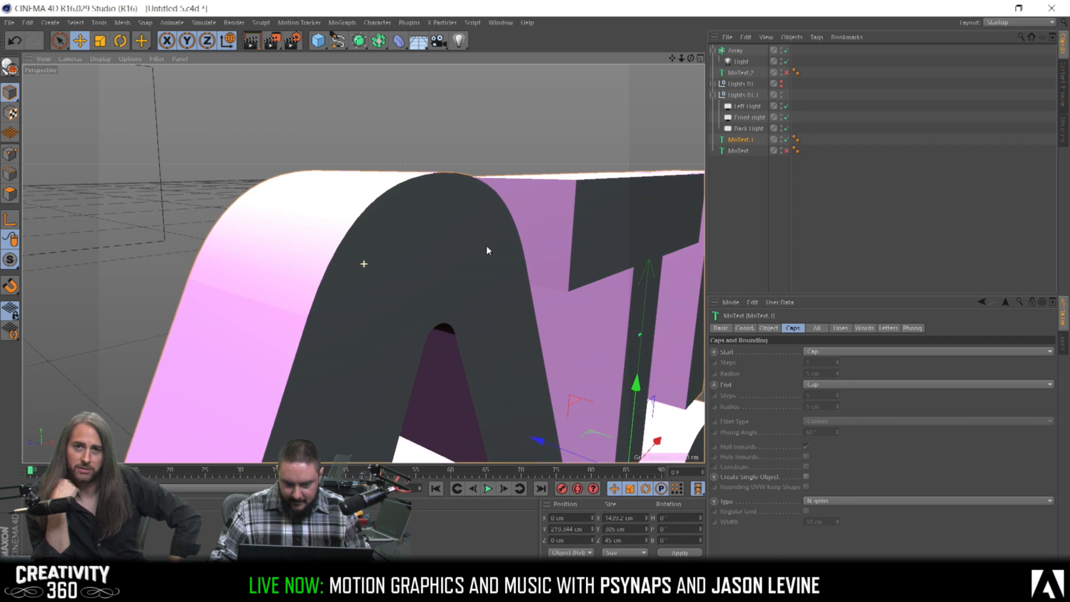
pyautogui.keyDown('alt'); pyautogui.moveTo(496, 249); pyautogui.dragTo(419, 246, button='middle'); pyautogui.keyUp('alt')
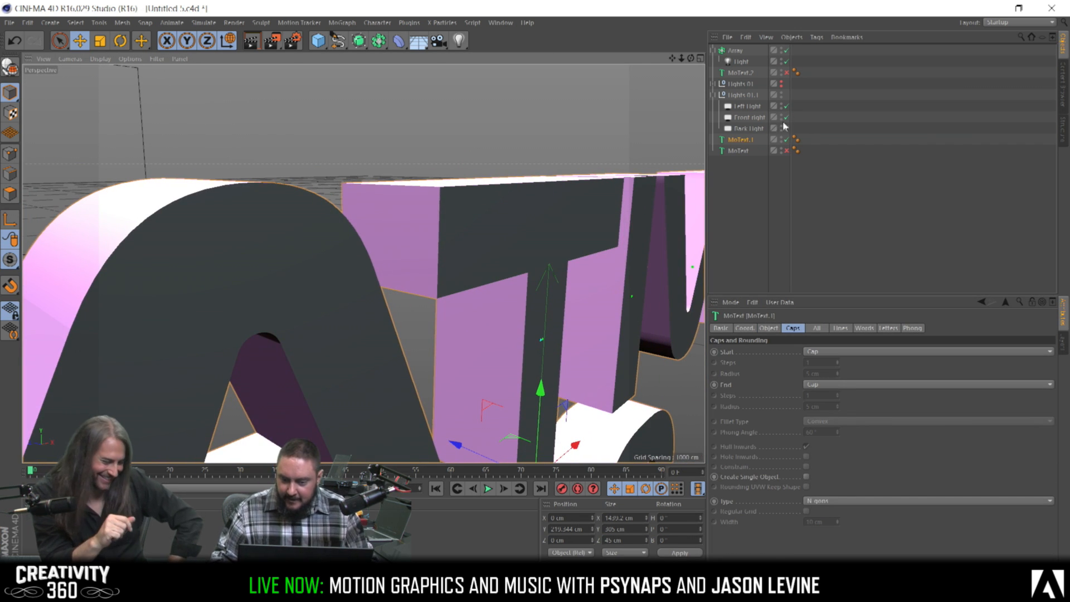
pyautogui.click(822, 351)
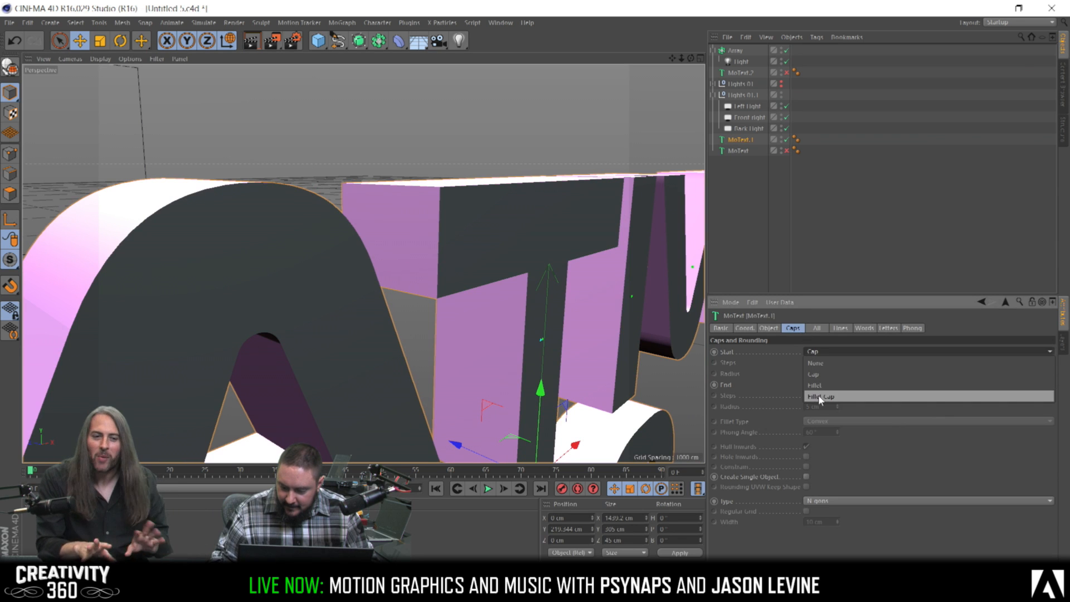
pyautogui.click(818, 395)
pyautogui.click(826, 386)
pyautogui.click(828, 429)
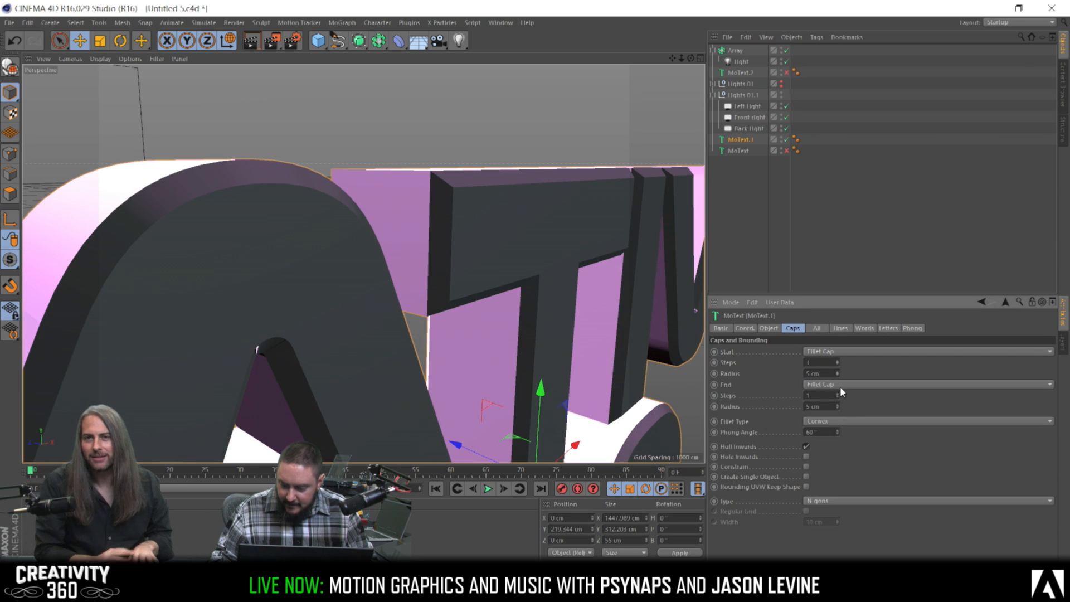
# Smooth the title's fillets by setting the start and end cap steps to 6
pyautogui.click(823, 359)
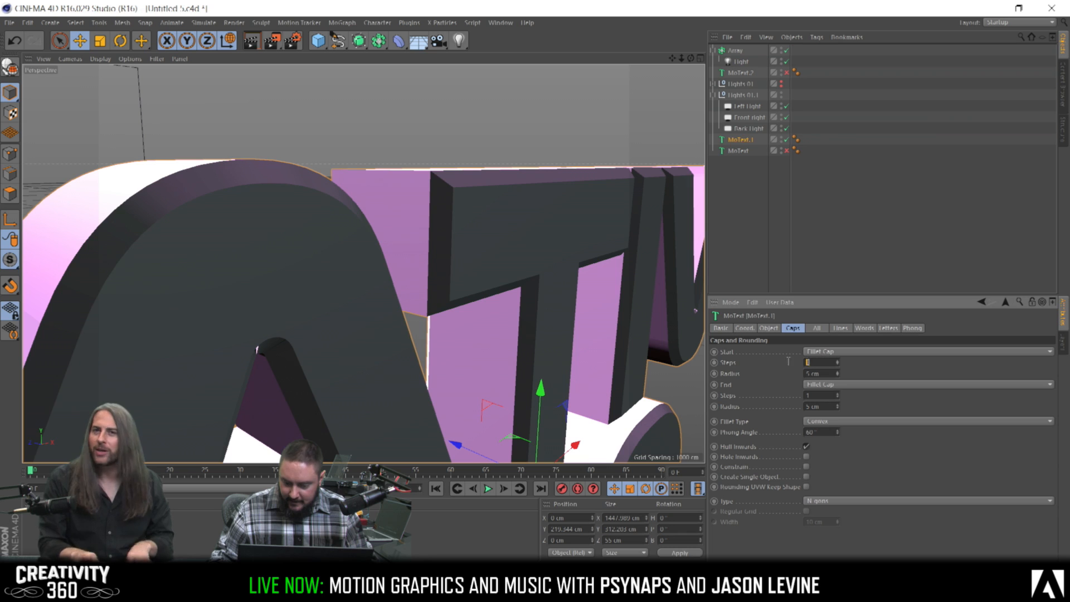
pyautogui.write('6')
pyautogui.press('Return')
pyautogui.click(821, 395)
pyautogui.write('6')
pyautogui.press('Return')
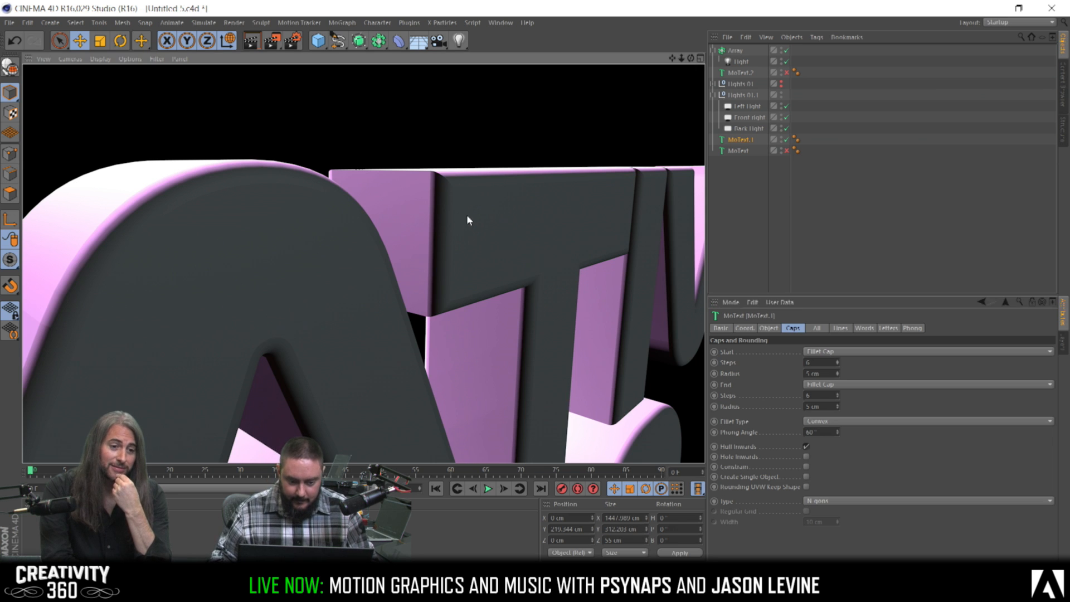
# Examine how the light falls on the rounded edges of the letter T from several close-up angles
pyautogui.keyDown('alt'); pyautogui.moveTo(461, 219); pyautogui.dragTo(460, 244); pyautogui.keyUp('alt')
pyautogui.keyDown('alt'); pyautogui.moveTo(546, 163); pyautogui.dragTo(494, 261); pyautogui.keyUp('alt')
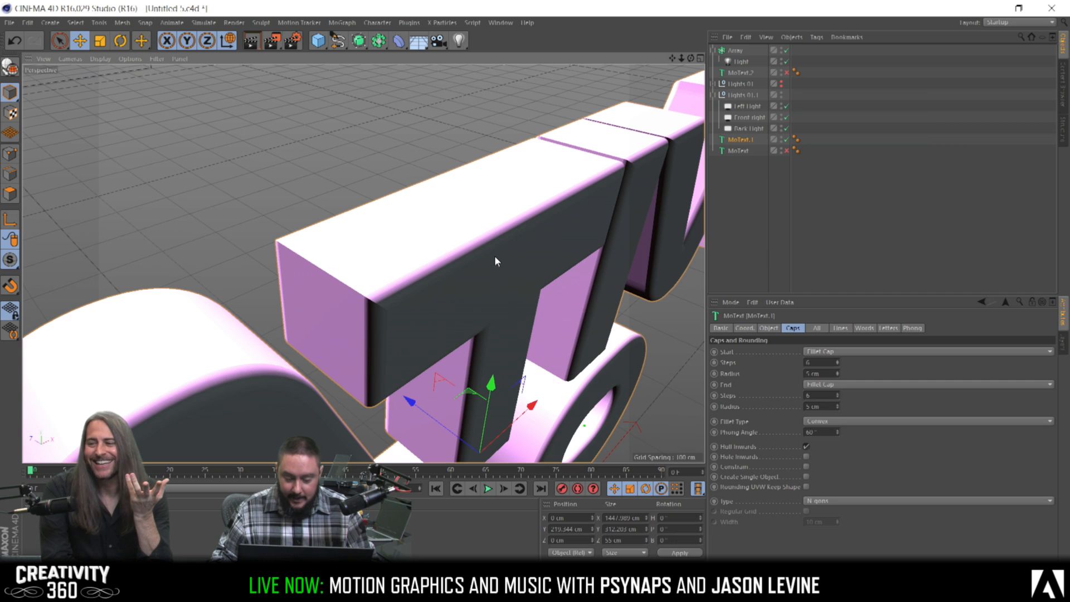
pyautogui.keyDown('alt'); pyautogui.moveTo(496, 258); pyautogui.dragTo(471, 247); pyautogui.keyUp('alt')
pyautogui.keyDown('alt'); pyautogui.moveTo(471, 246); pyautogui.dragTo(526, 247, button='right'); pyautogui.keyUp('alt')
pyautogui.keyDown('alt'); pyautogui.moveTo(526, 256); pyautogui.dragTo(494, 232, button='middle'); pyautogui.keyUp('alt')
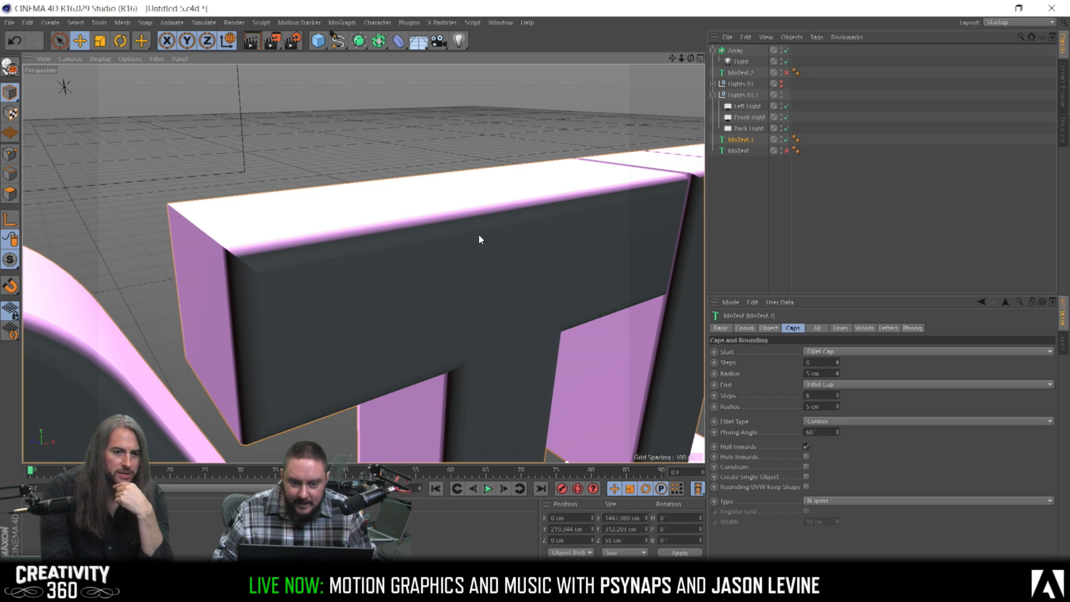
pyautogui.keyDown('alt'); pyautogui.moveTo(462, 228); pyautogui.dragTo(385, 239); pyautogui.keyUp('alt')
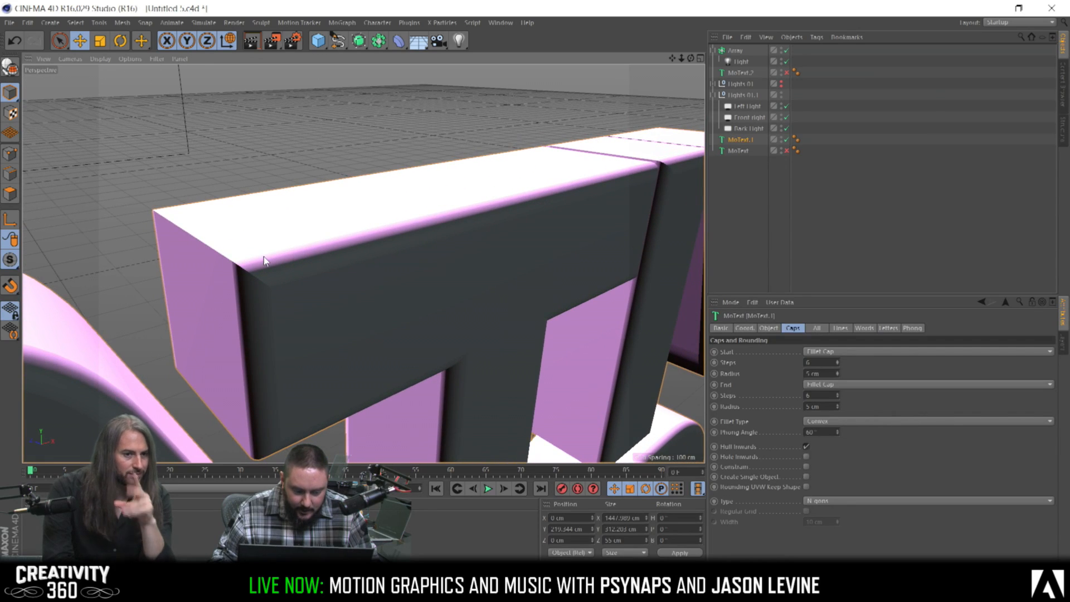
pyautogui.keyDown('alt'); pyautogui.moveTo(295, 255); pyautogui.dragTo(346, 266); pyautogui.keyUp('alt')
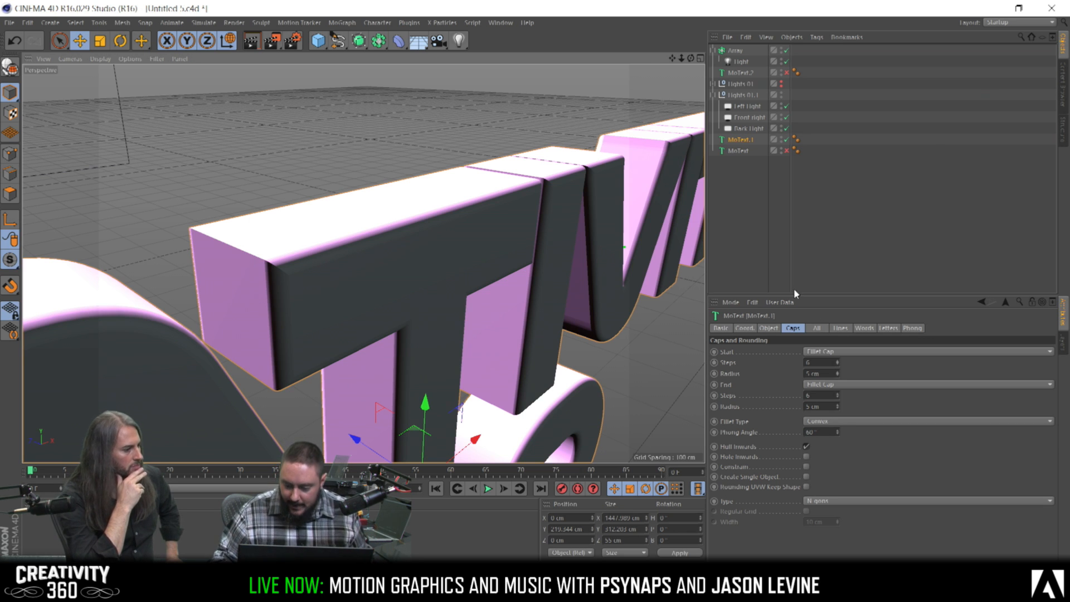
# Return the title's start and end caps to plain Cap for comparison with the rounded edges
pyautogui.click(831, 351)
pyautogui.click(833, 374)
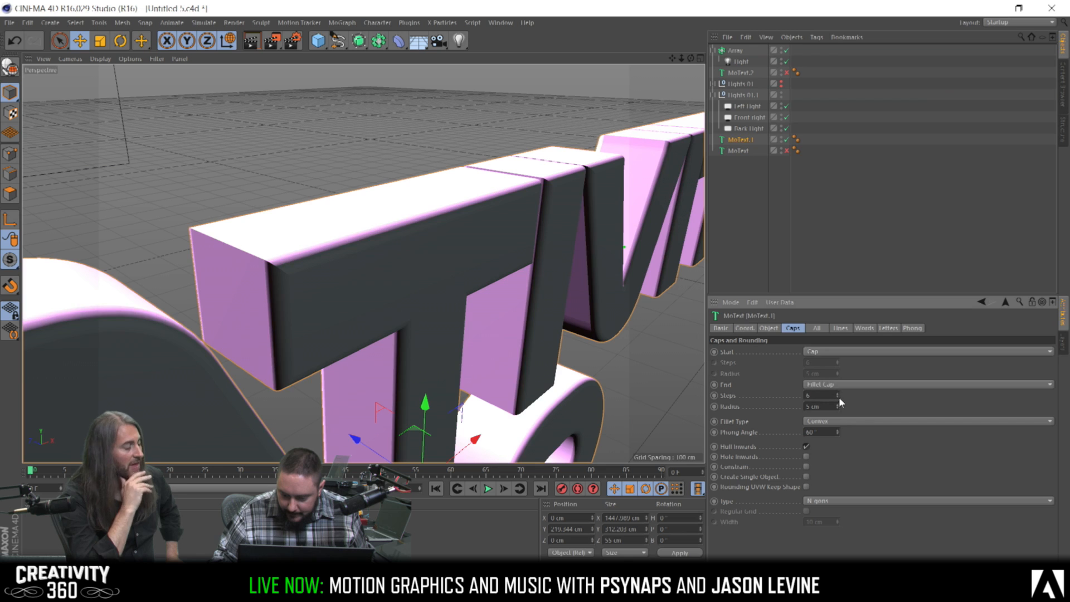
pyautogui.click(840, 420)
pyautogui.click(842, 464)
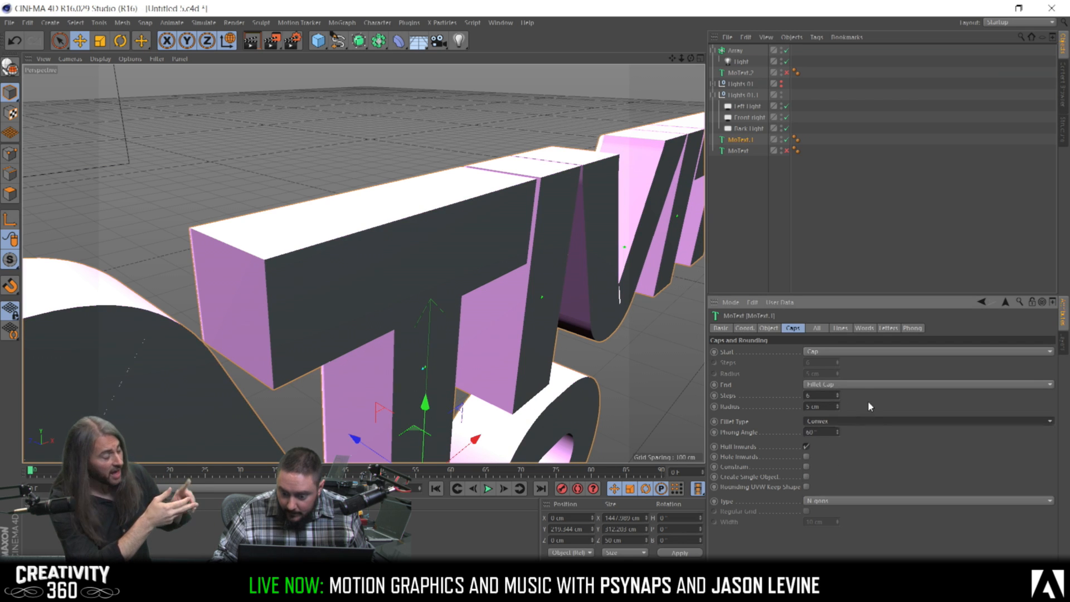
pyautogui.click(861, 383)
pyautogui.click(849, 406)
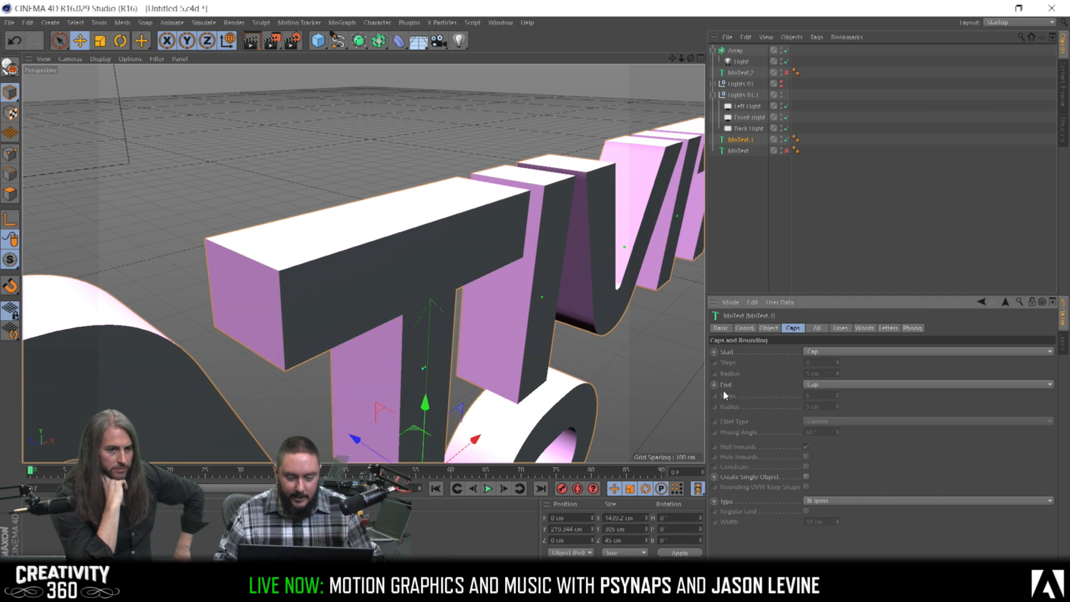
pyautogui.click(847, 352)
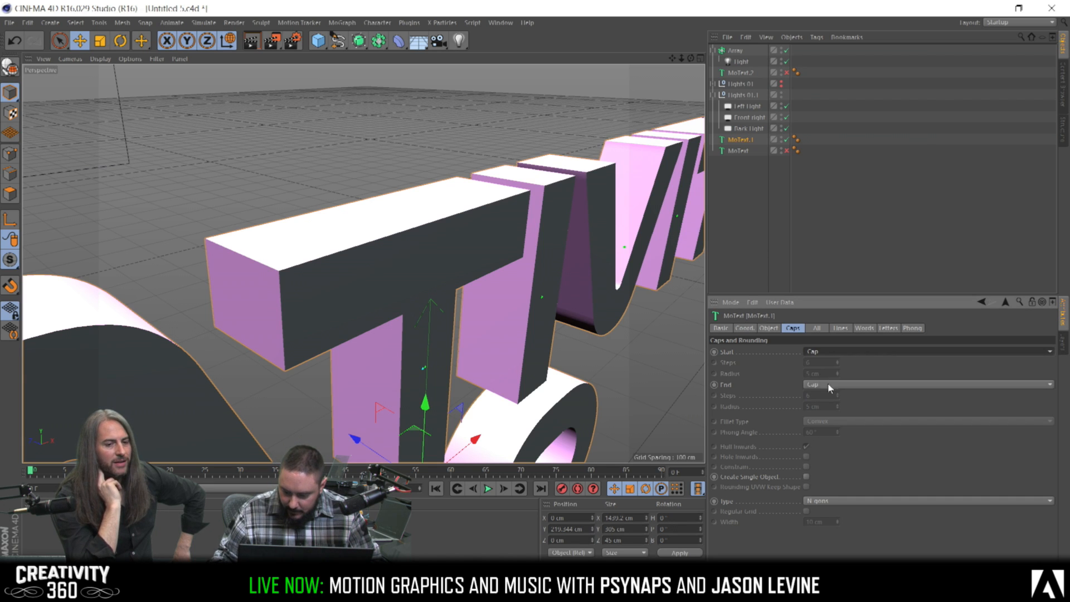
# Set the MoText.1 title's start and end caps back to Fillet Cap
pyautogui.click(831, 396)
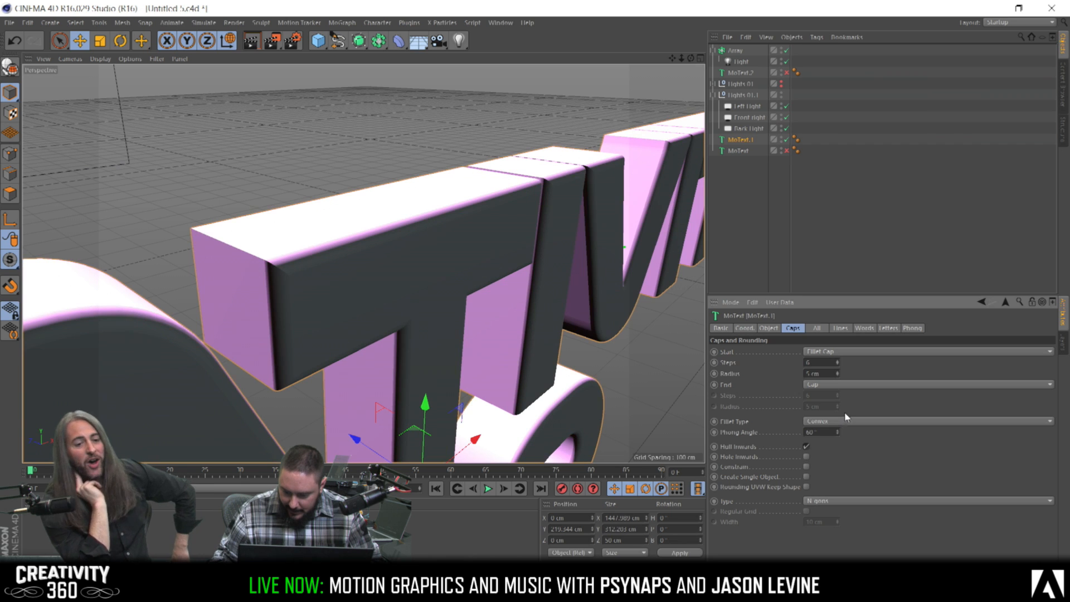
pyautogui.click(848, 384)
pyautogui.click(838, 430)
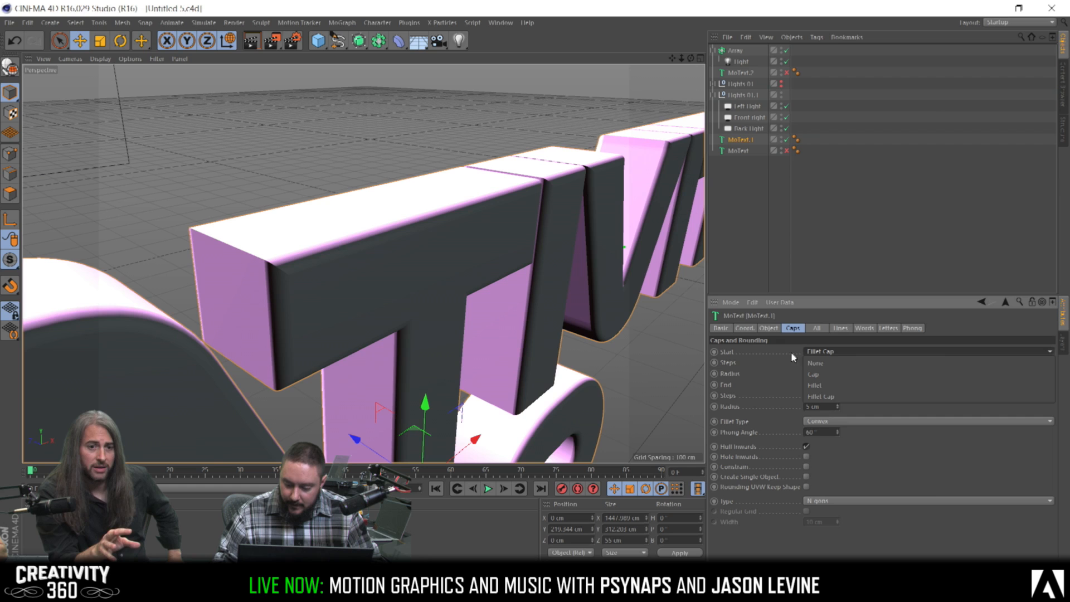
# Change the fillet type of the title's caps to Concave
pyautogui.click(826, 422)
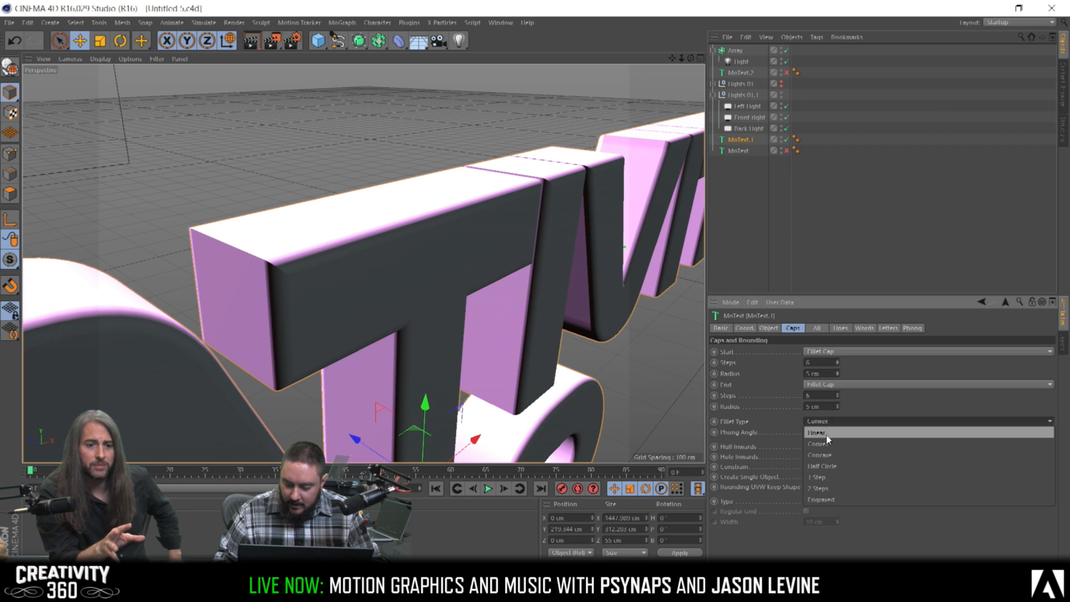
pyautogui.click(826, 444)
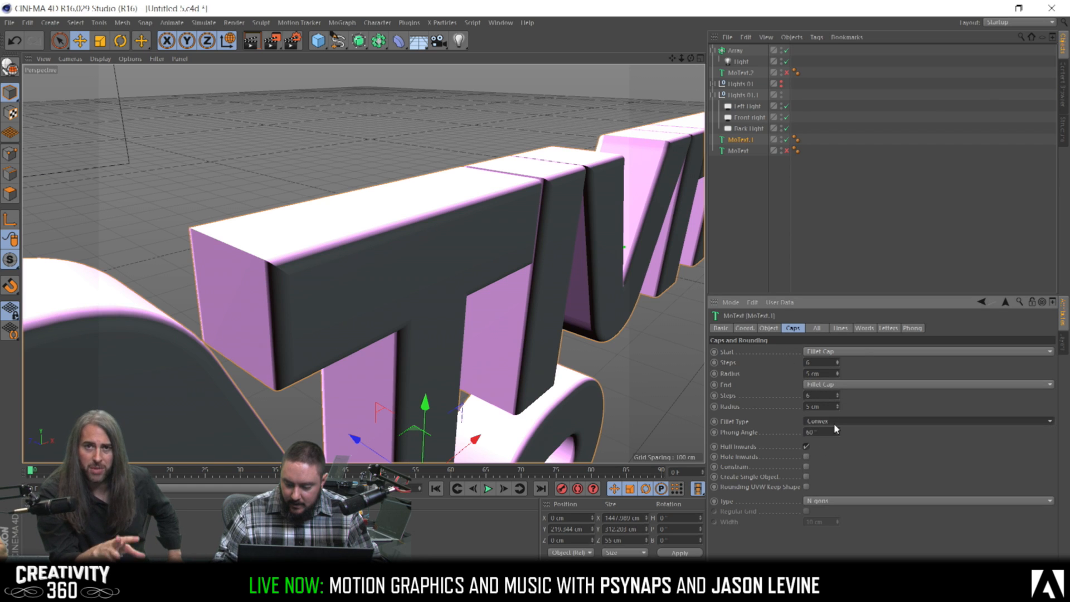
pyautogui.click(834, 423)
pyautogui.click(830, 454)
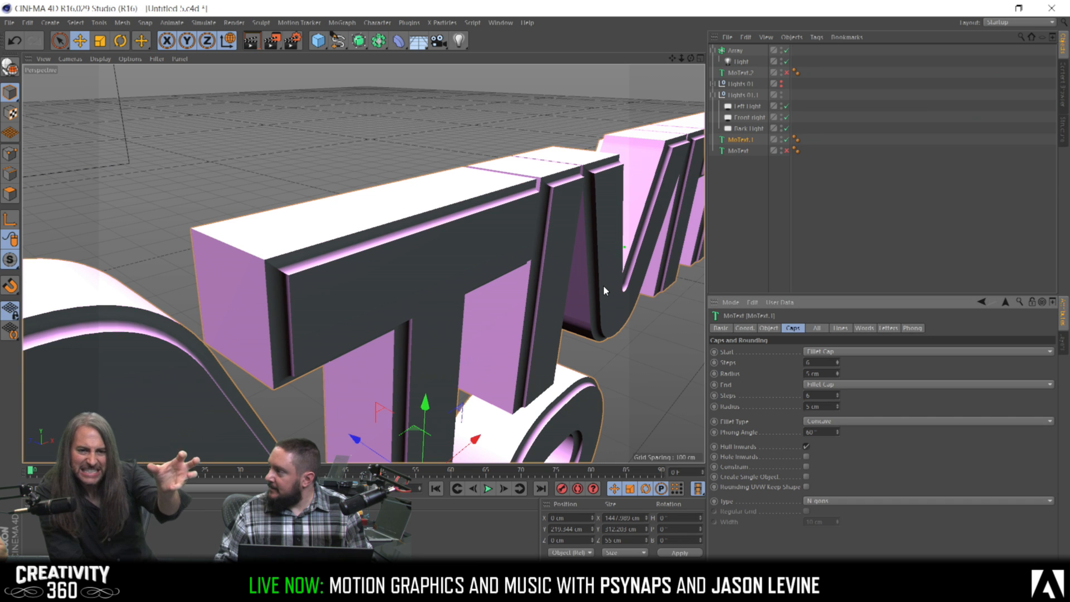
# Compare the concave letter edges up close under the Lights 01 and Lights 01.1 groups, ending with only Lights 01.1 enabled
pyautogui.keyDown('alt'); pyautogui.moveTo(587, 285); pyautogui.dragTo(554, 257); pyautogui.keyUp('alt')
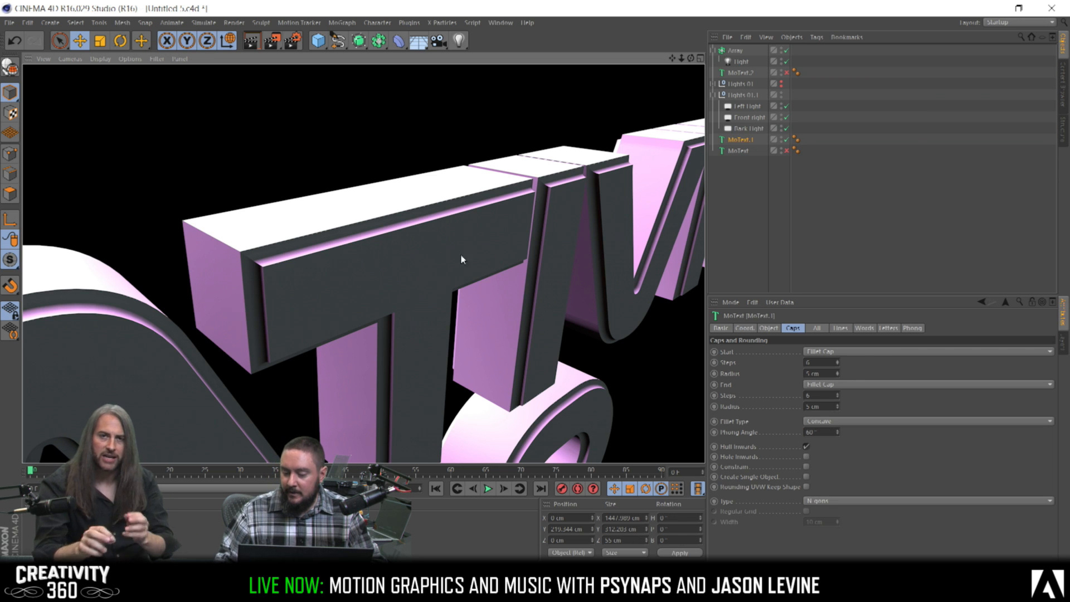
pyautogui.moveTo(487, 225)
pyautogui.keyDown('alt'); pyautogui.mouseDown()
pyautogui.moveTo(409, 227)
pyautogui.moveTo(479, 245)
pyautogui.moveTo(502, 209)
pyautogui.moveTo(479, 206)
pyautogui.mouseUp(); pyautogui.keyUp('alt')
pyautogui.keyDown('alt'); pyautogui.moveTo(514, 208); pyautogui.dragTo(568, 207, button='right'); pyautogui.keyUp('alt')
pyautogui.keyDown('alt'); pyautogui.moveTo(515, 227); pyautogui.dragTo(528, 260); pyautogui.keyUp('alt')
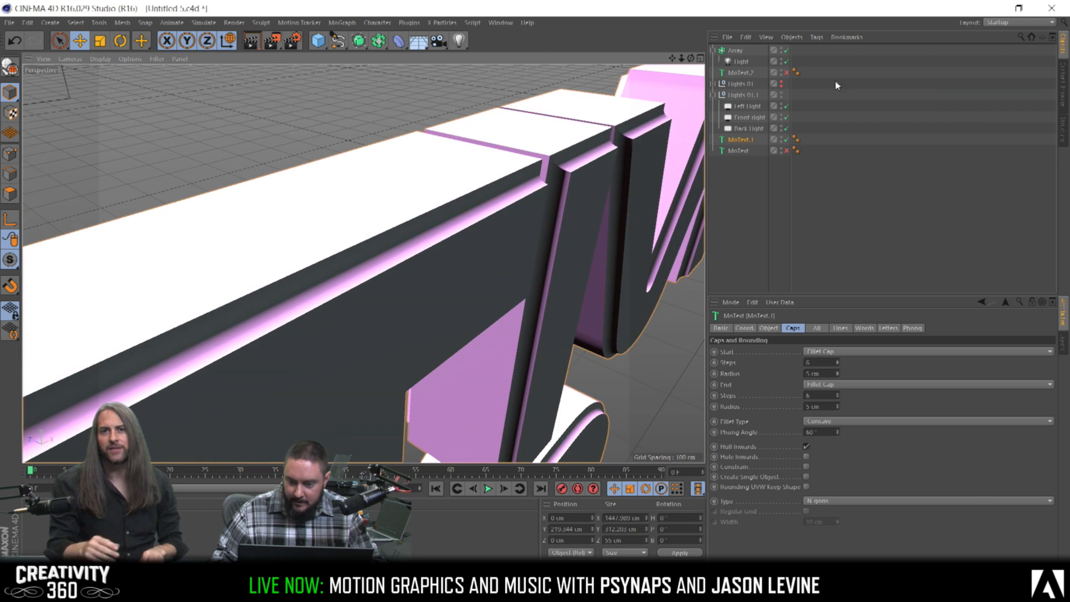
pyautogui.click(782, 92)
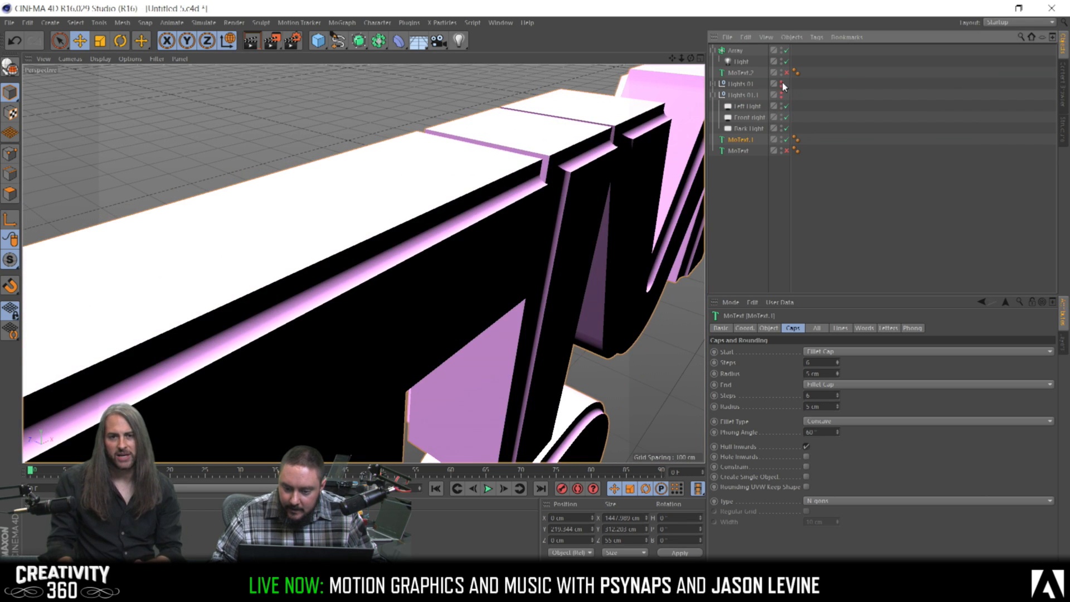
pyautogui.click(781, 86)
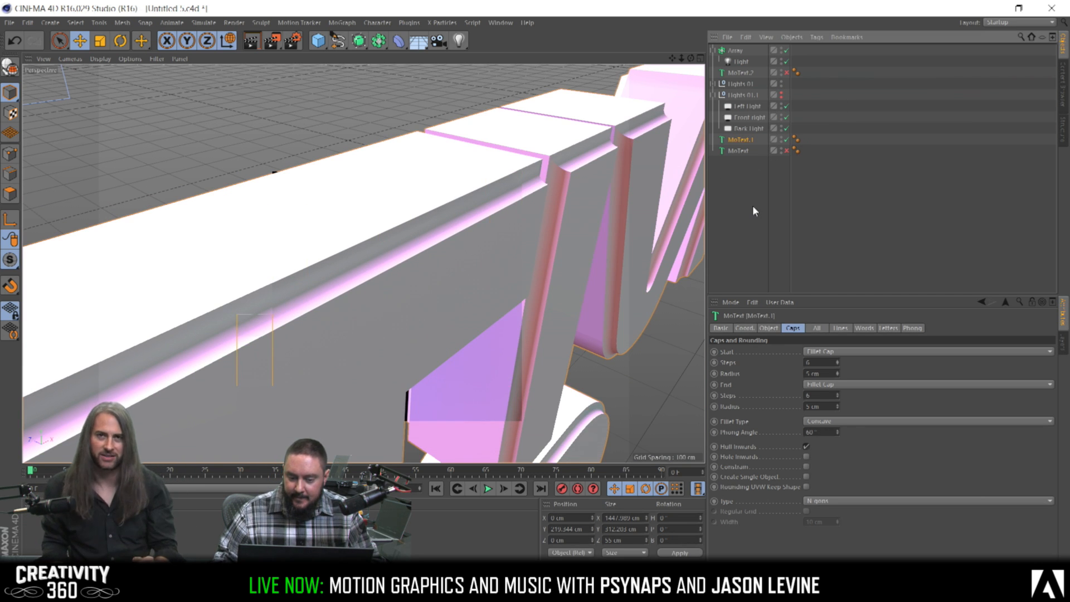
pyautogui.click(781, 82)
pyautogui.click(781, 86)
pyautogui.click(781, 93)
pyautogui.click(782, 97)
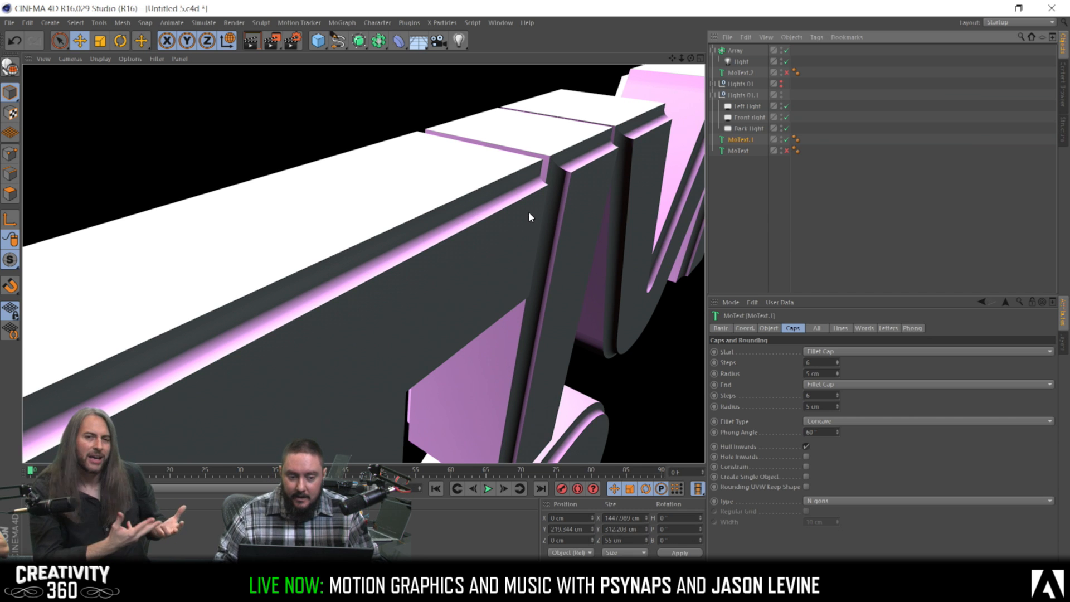
# Examine the concave edges on the whole letter T and select the Front right light in the Lights 01.1 group
pyautogui.keyDown('alt'); pyautogui.moveTo(514, 219); pyautogui.dragTo(477, 235, button='right'); pyautogui.keyUp('alt')
pyautogui.keyDown('alt'); pyautogui.moveTo(484, 241); pyautogui.dragTo(499, 174, button='middle'); pyautogui.keyUp('alt')
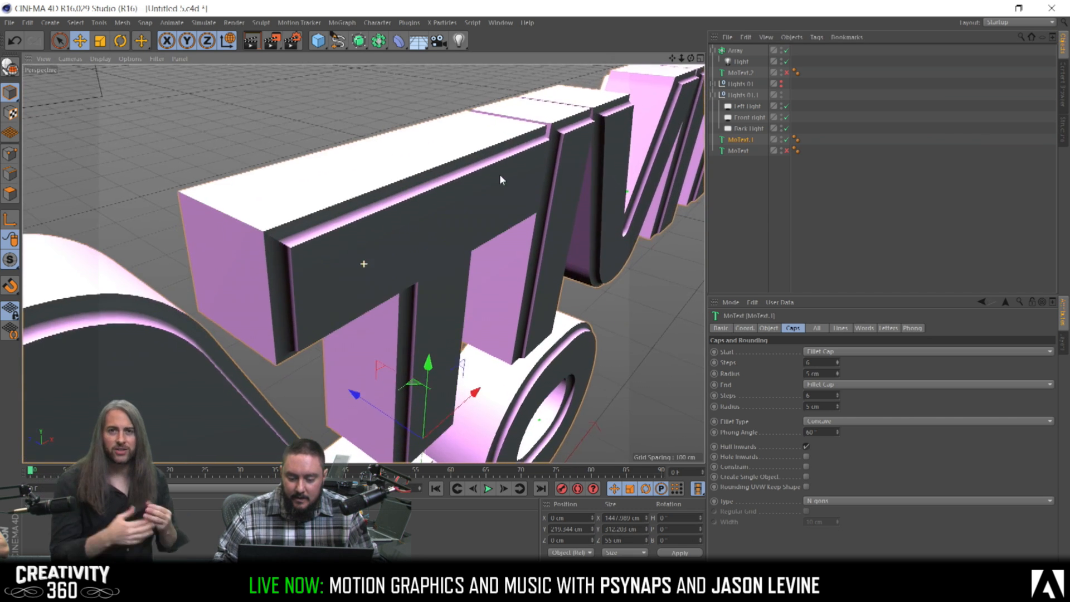
pyautogui.keyDown('alt'); pyautogui.moveTo(500, 175); pyautogui.dragTo(503, 169); pyautogui.keyUp('alt')
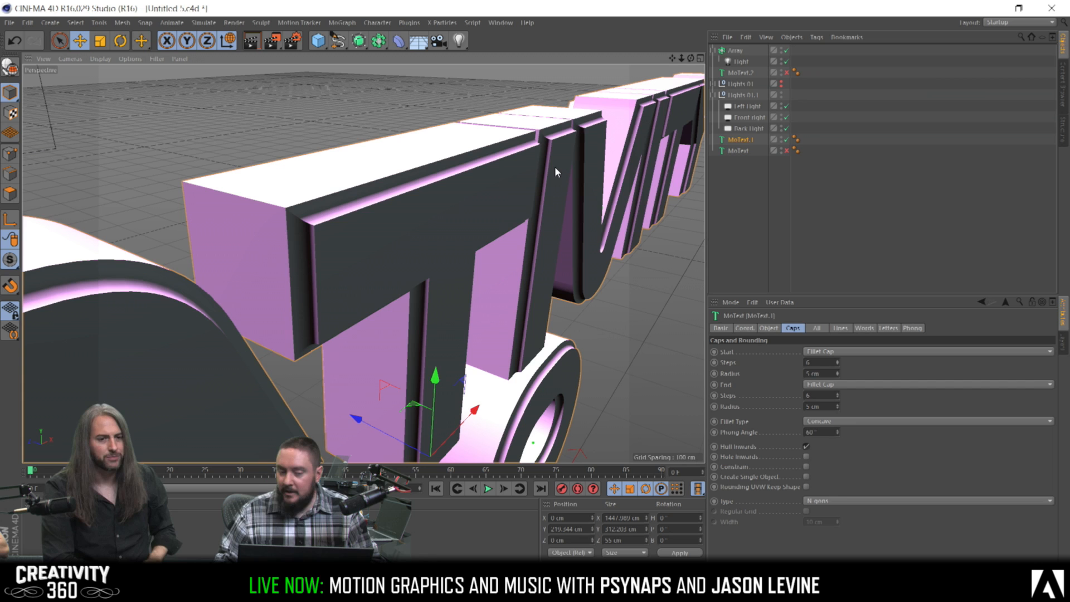
pyautogui.scroll(-4, 532, 186)
pyautogui.scroll(5, 545, 183)
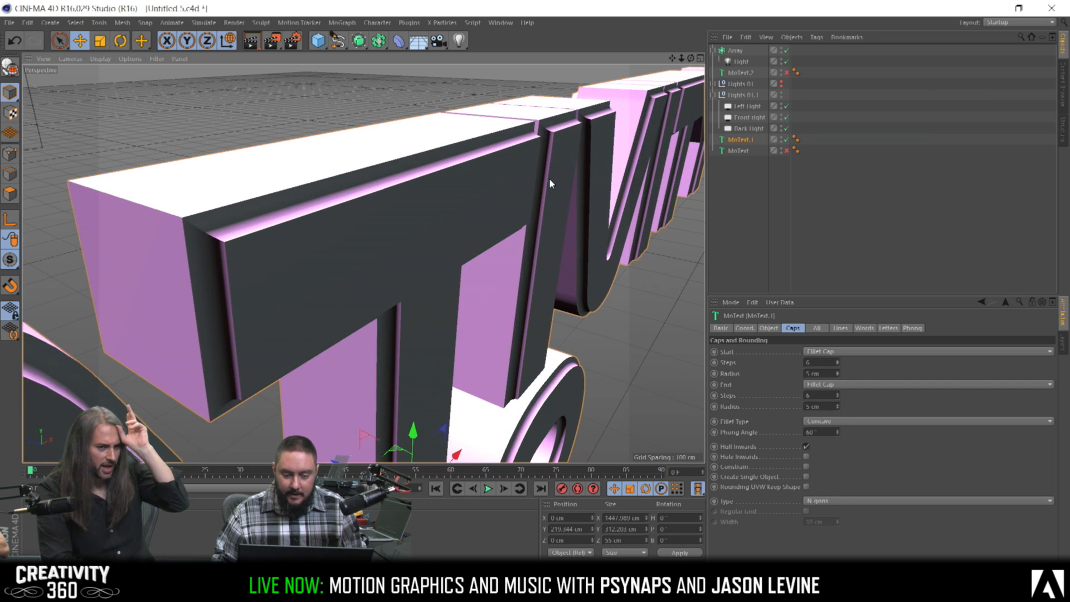
pyautogui.click(748, 106)
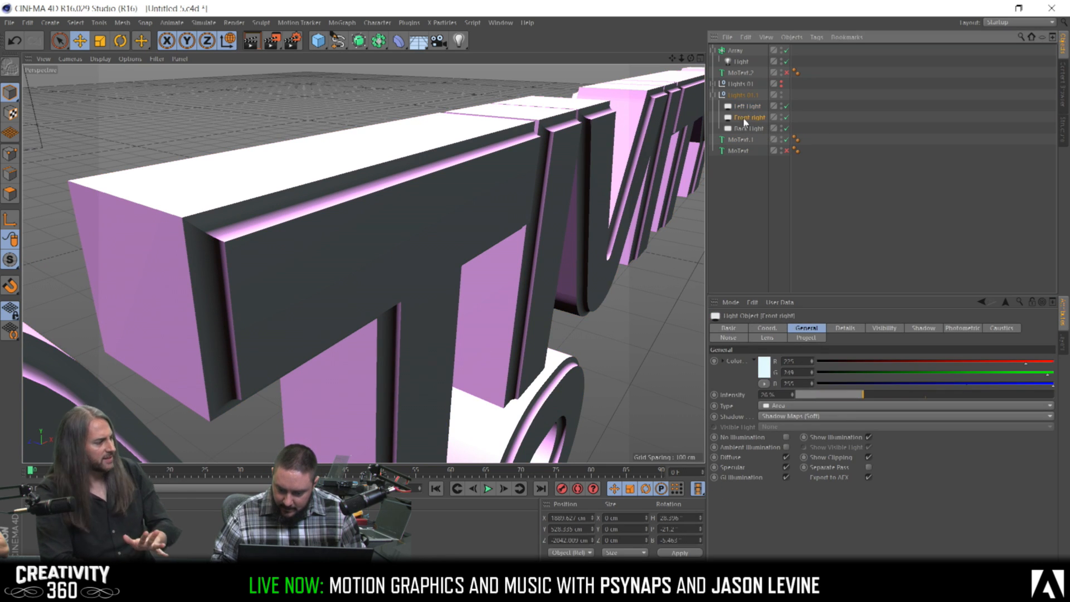
pyautogui.click(740, 127)
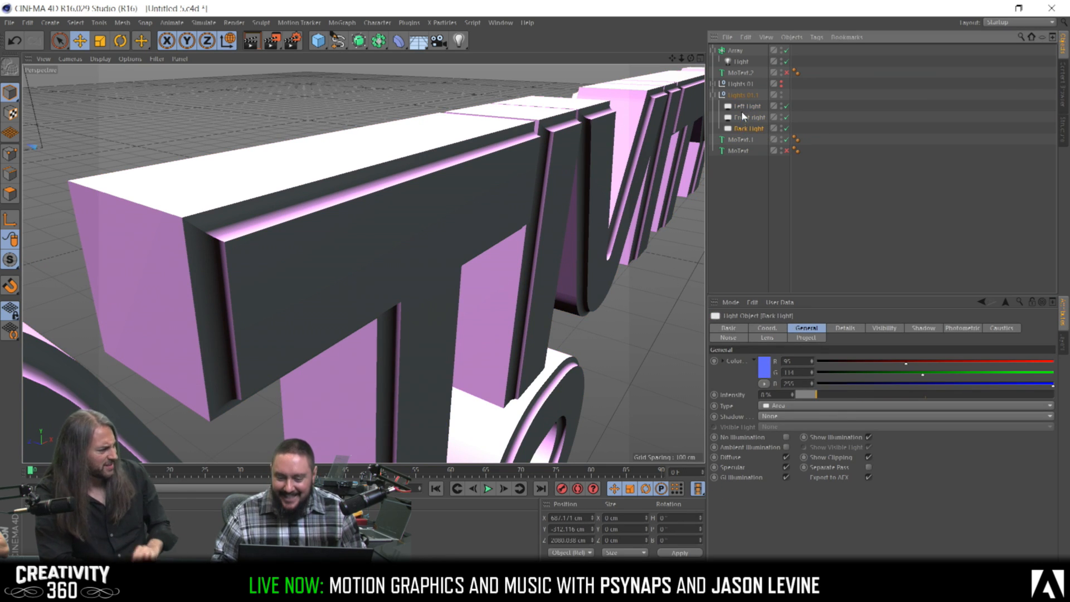
pyautogui.click(742, 108)
pyautogui.click(743, 118)
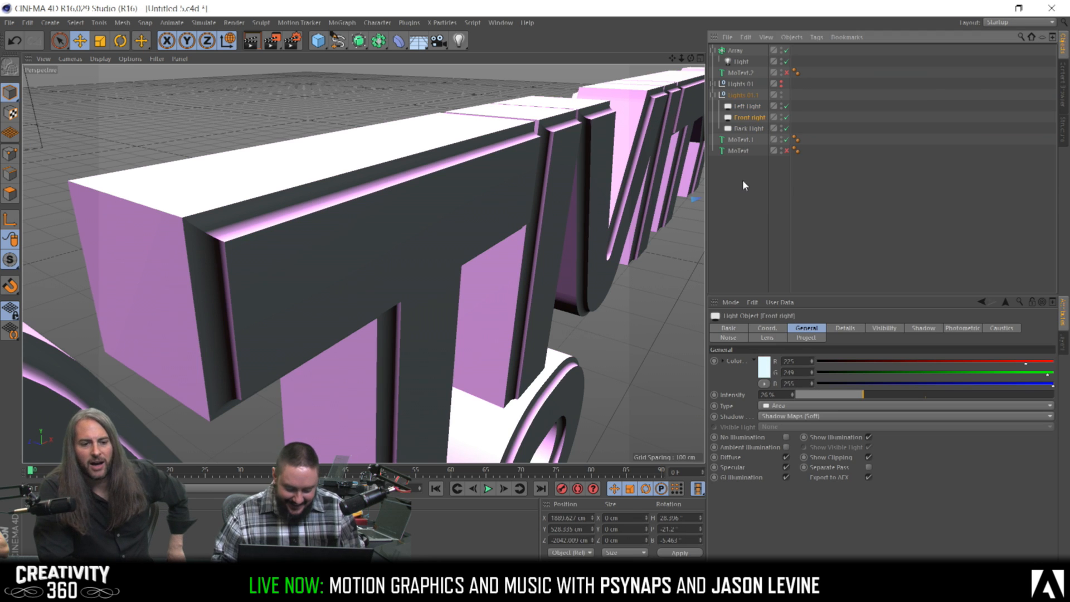
# Try the Convex and Linear fillet types on the MoText.1 caps and return the fillet type to Concave
pyautogui.moveTo(538, 176)
pyautogui.keyDown('alt'); pyautogui.mouseDown()
pyautogui.moveTo(516, 181)
pyautogui.moveTo(529, 195)
pyautogui.mouseUp(); pyautogui.keyUp('alt')
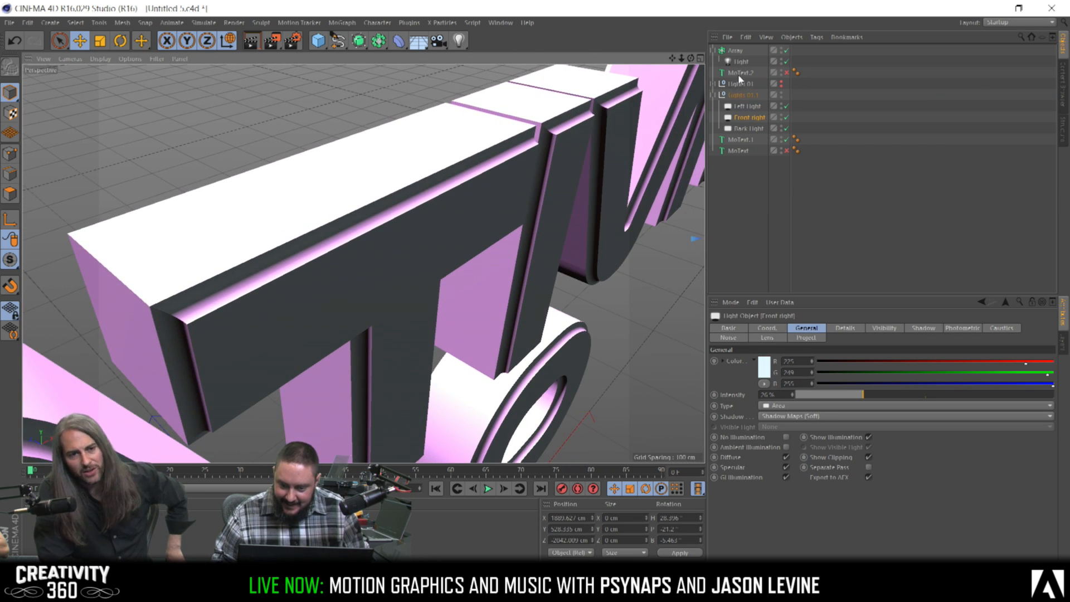
pyautogui.click(740, 140)
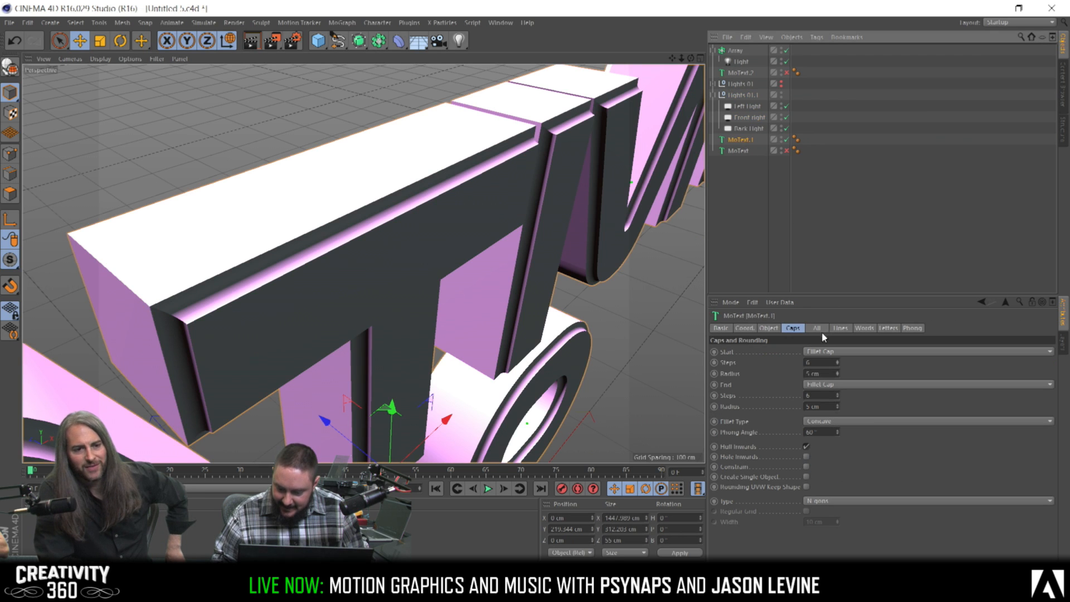
pyautogui.click(819, 420)
pyautogui.click(820, 444)
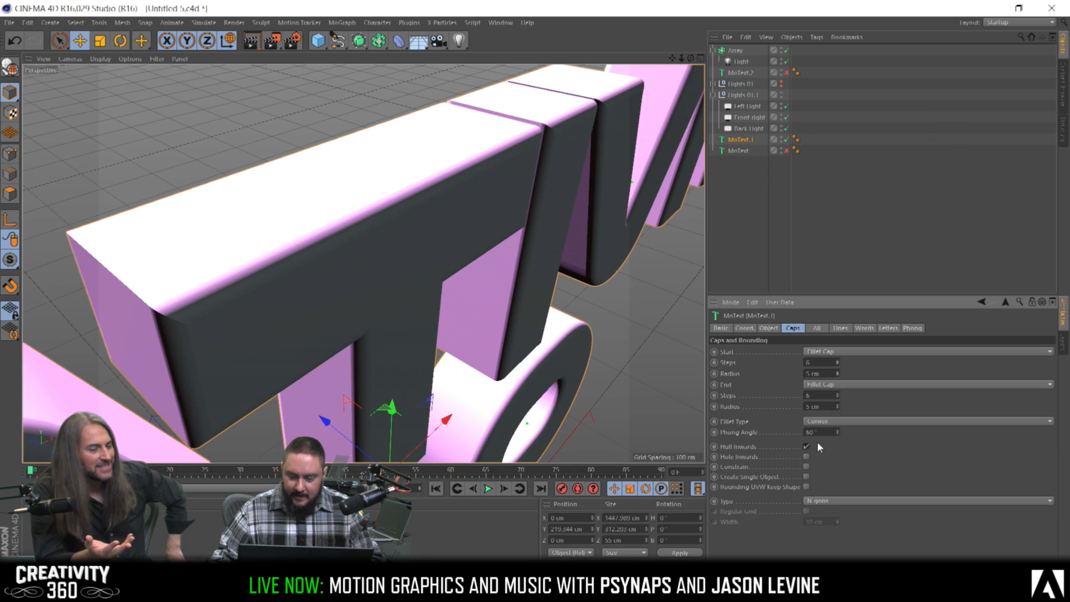
pyautogui.click(818, 421)
pyautogui.click(816, 433)
pyautogui.click(818, 421)
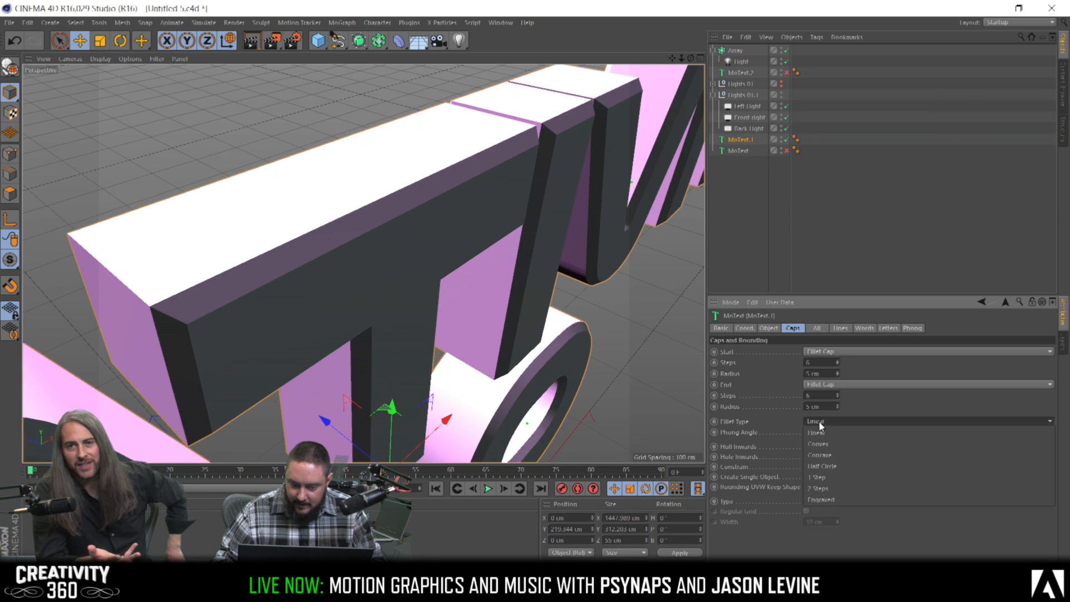
pyautogui.click(828, 454)
# Save the project and duplicate MoText.1, placing the copy directly below the original in the object hierarchy
pyautogui.keyDown('alt'); pyautogui.moveTo(395, 200); pyautogui.dragTo(420, 234); pyautogui.keyUp('alt')
pyautogui.scroll(-5, 439, 226)
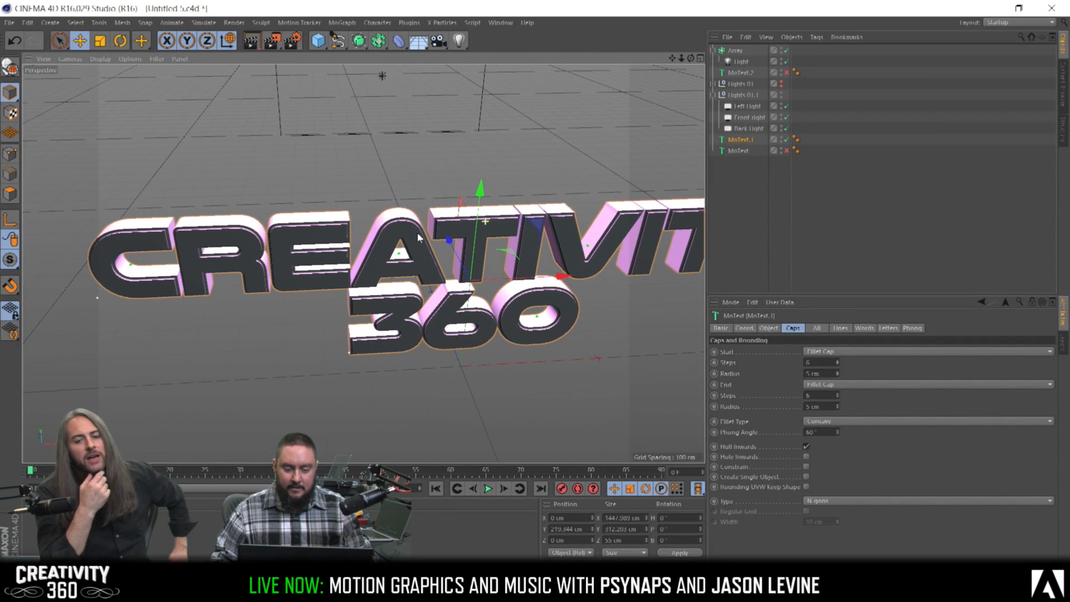
pyautogui.hotkey('ctrl', 's')
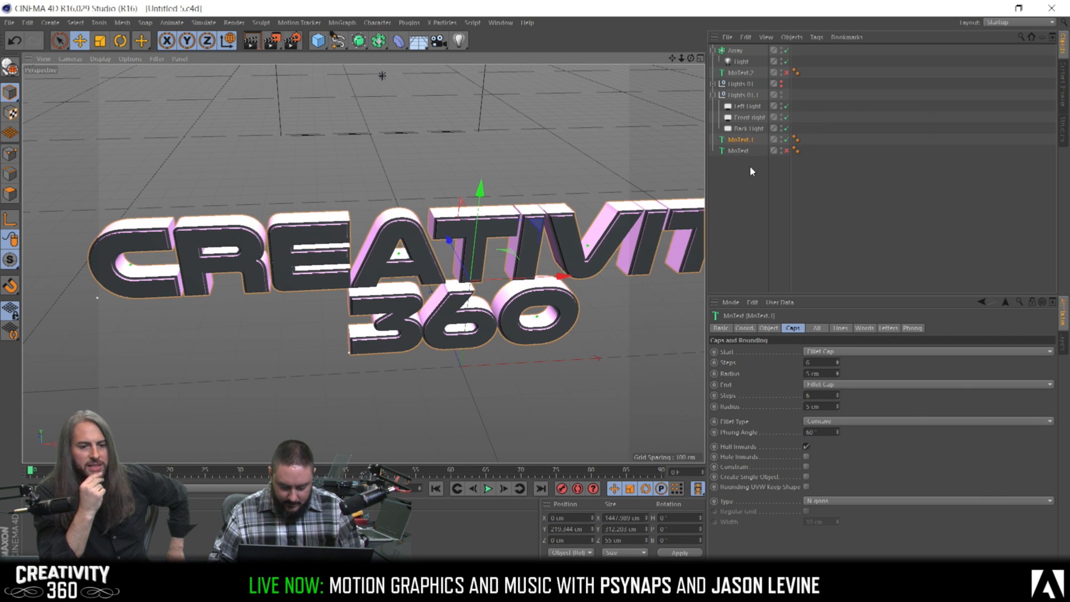
pyautogui.hotkey('ctrl', 'c')
pyautogui.hotkey('ctrl', 'v')
pyautogui.moveTo(734, 53); pyautogui.dragTo(741, 157)
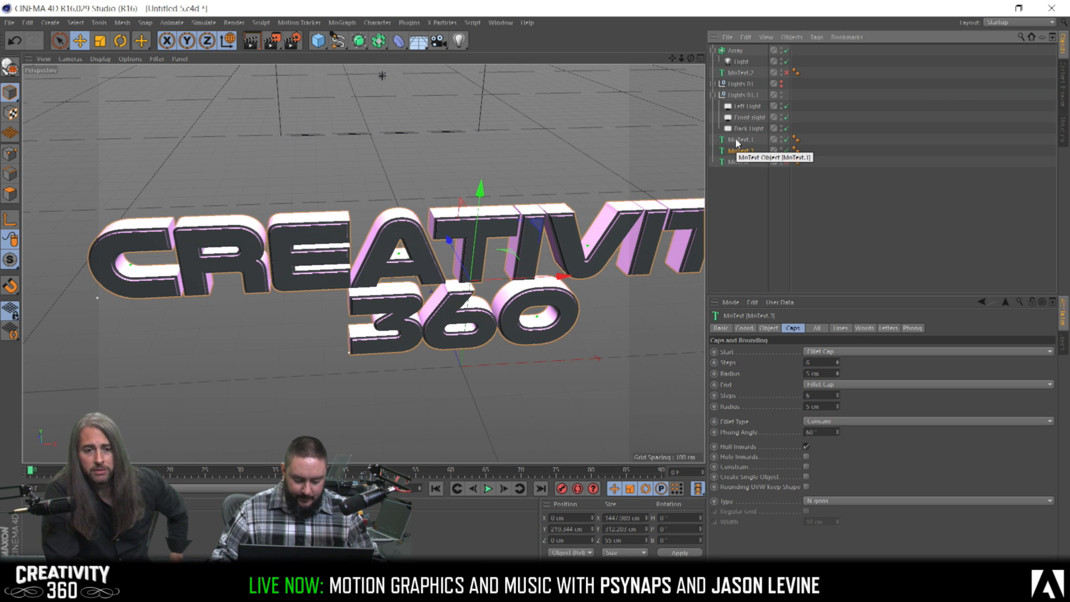
# Hide the Lights 01.1 group and show the Lights 01 group to compare the lighting on the text
pyautogui.keyDown('alt'); pyautogui.moveTo(503, 227); pyautogui.dragTo(553, 214); pyautogui.keyUp('alt')
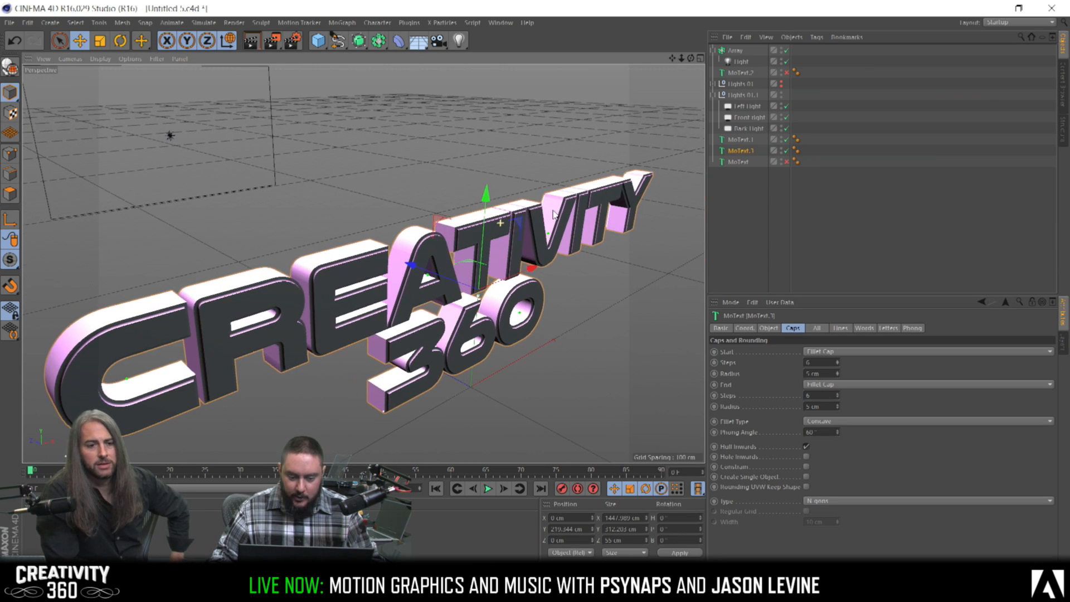
pyautogui.scroll(5, 505, 229)
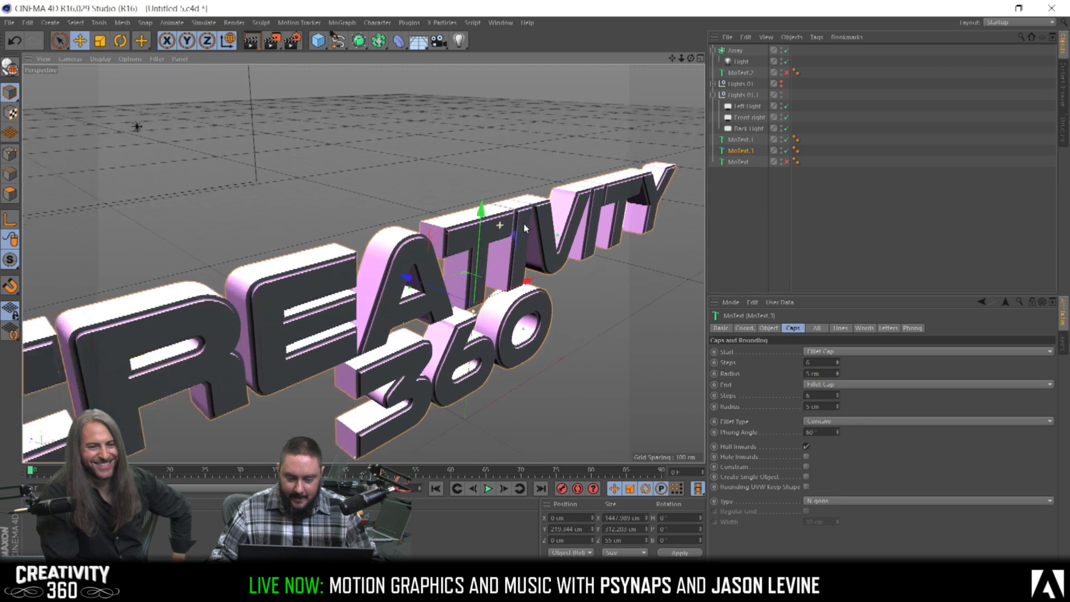
pyautogui.keyDown('alt'); pyautogui.moveTo(509, 229); pyautogui.dragTo(502, 230, button='right'); pyautogui.keyUp('alt')
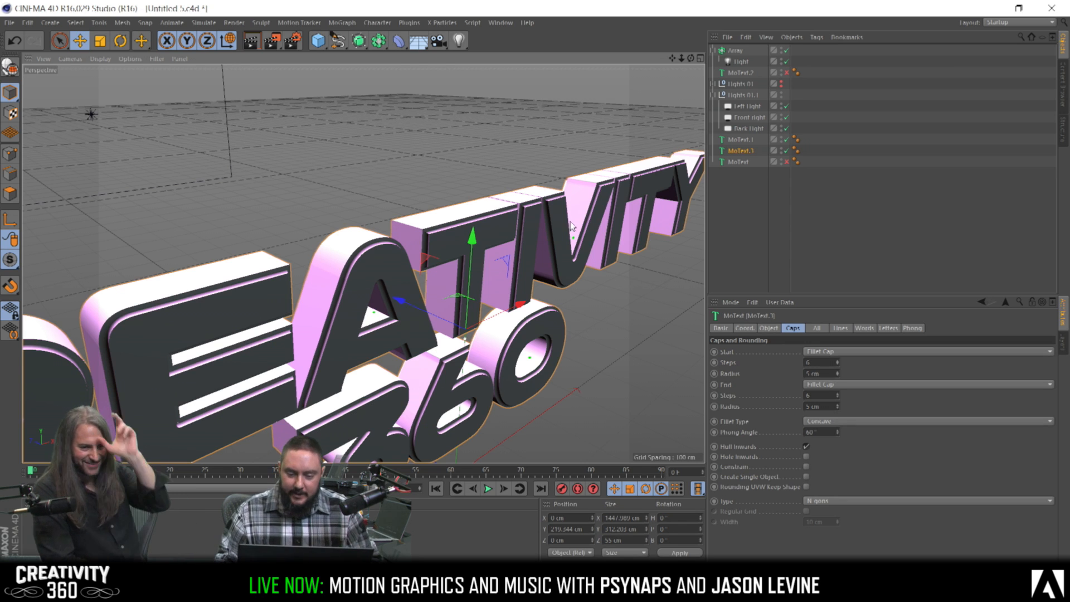
pyautogui.click(713, 94)
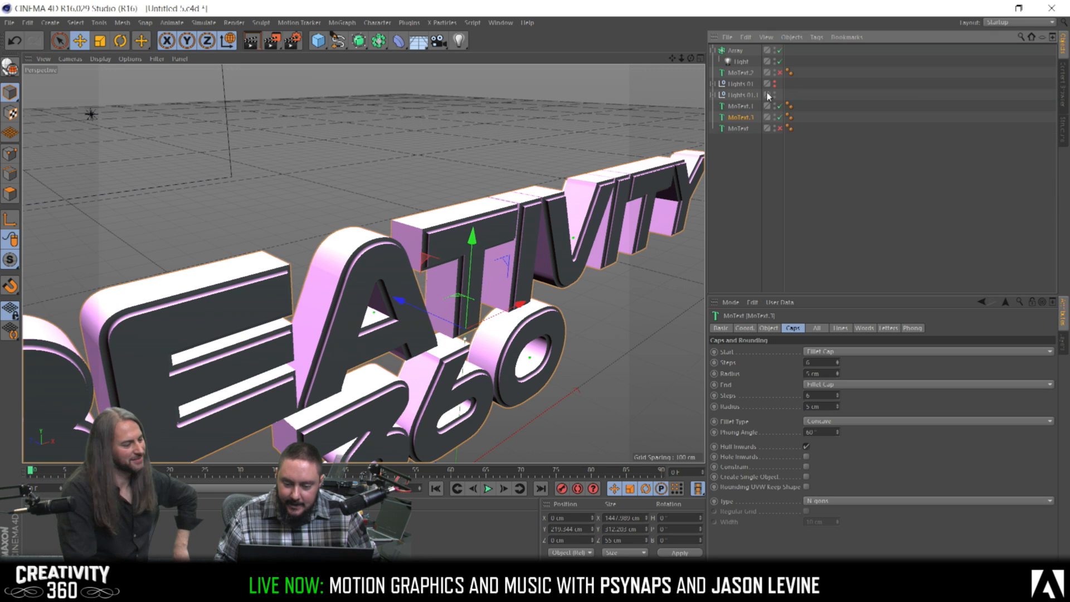
pyautogui.doubleClick(774, 93)
pyautogui.doubleClick(774, 98)
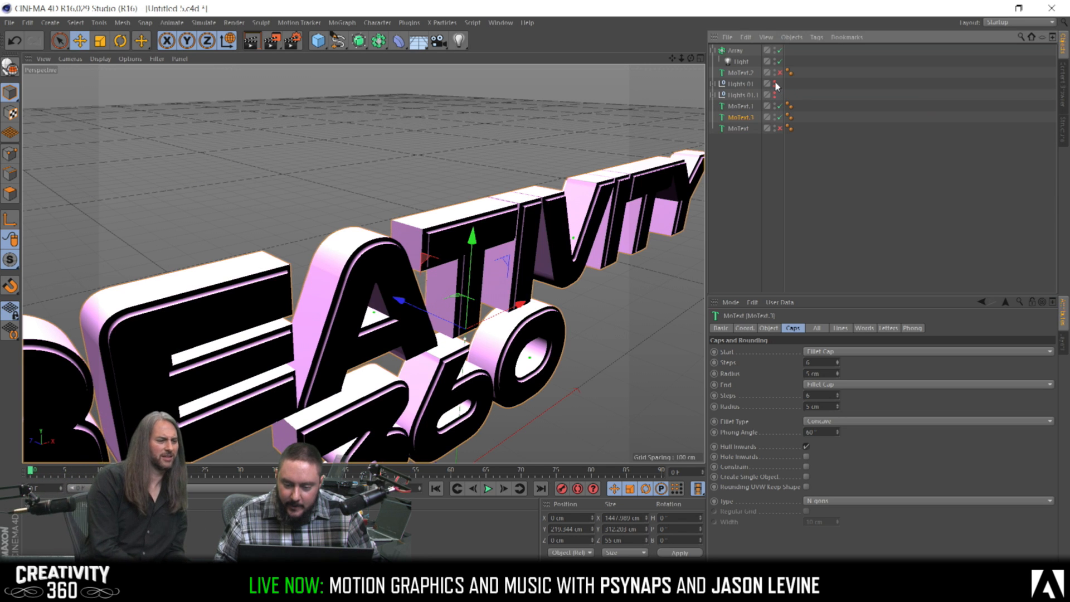
pyautogui.click(774, 82)
pyautogui.click(775, 86)
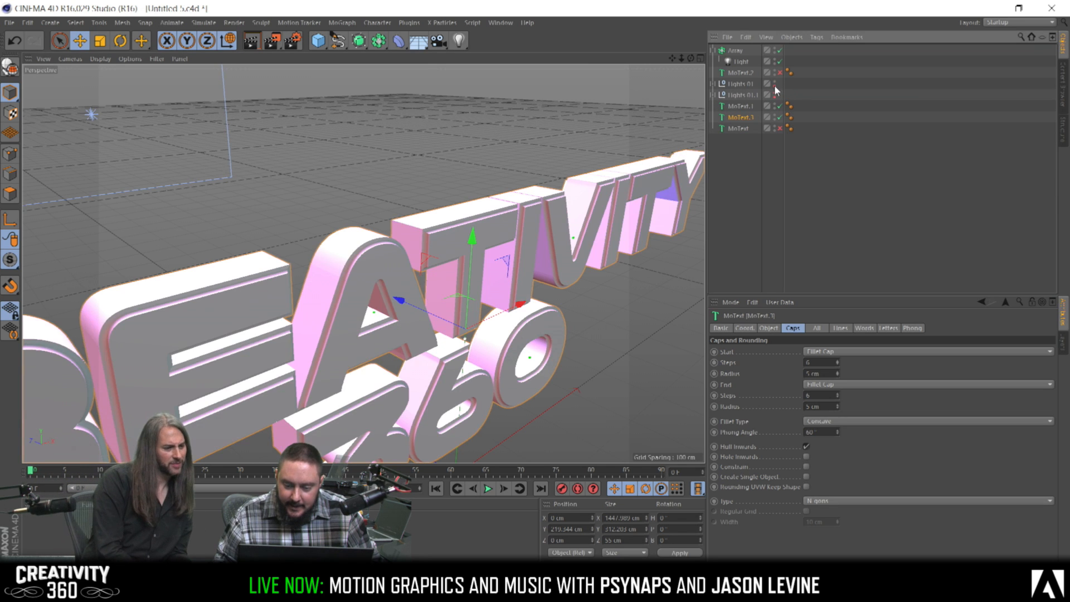
# Hide the Lights 01 group and show the Lights 01.1 group again
pyautogui.click(714, 83)
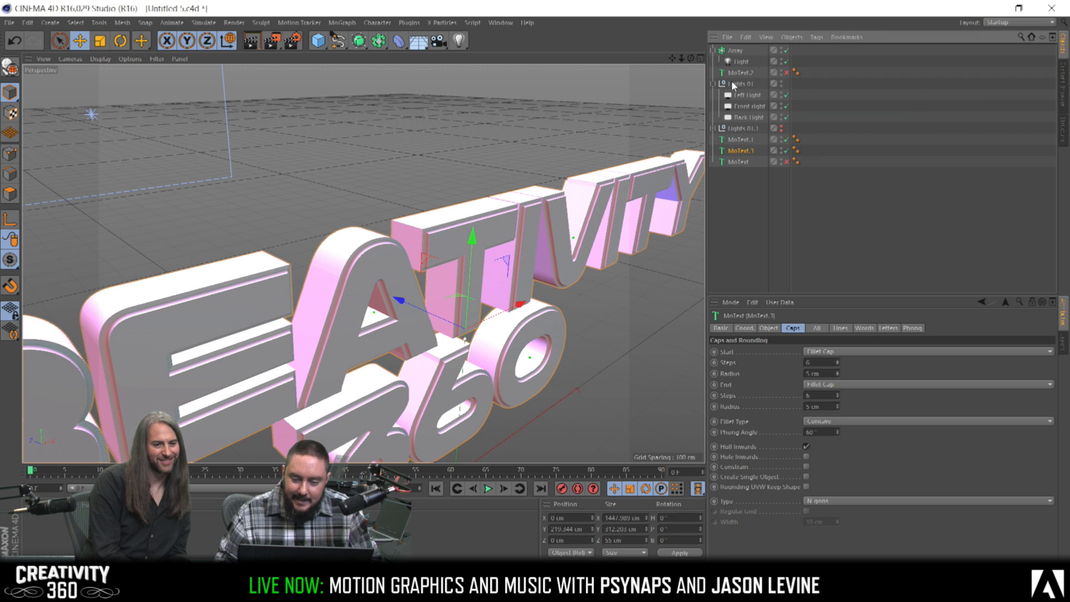
pyautogui.click(738, 84)
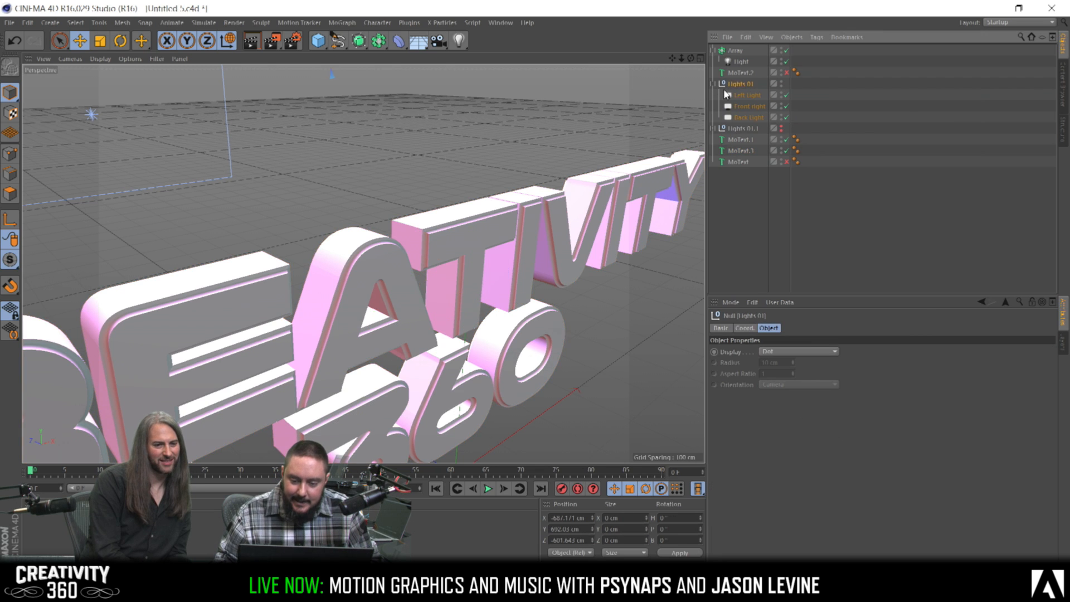
pyautogui.click(781, 83)
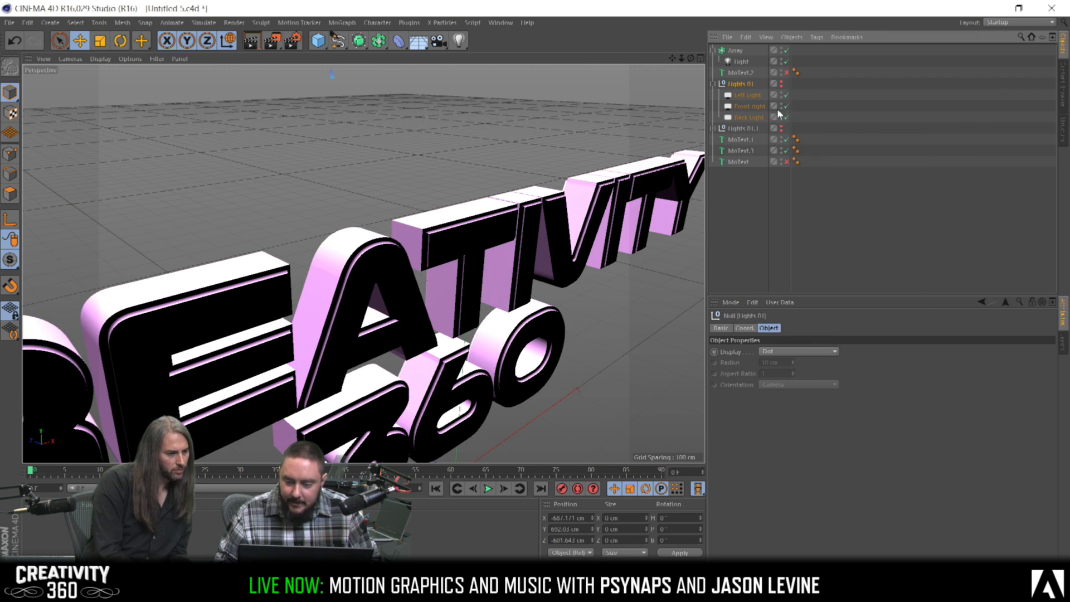
pyautogui.click(713, 84)
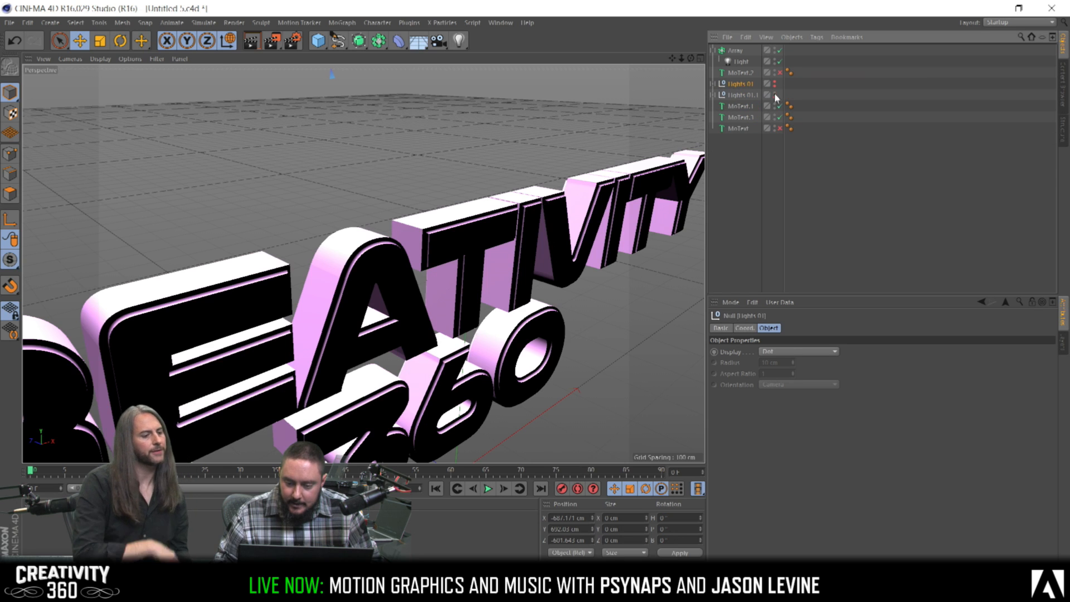
pyautogui.click(774, 94)
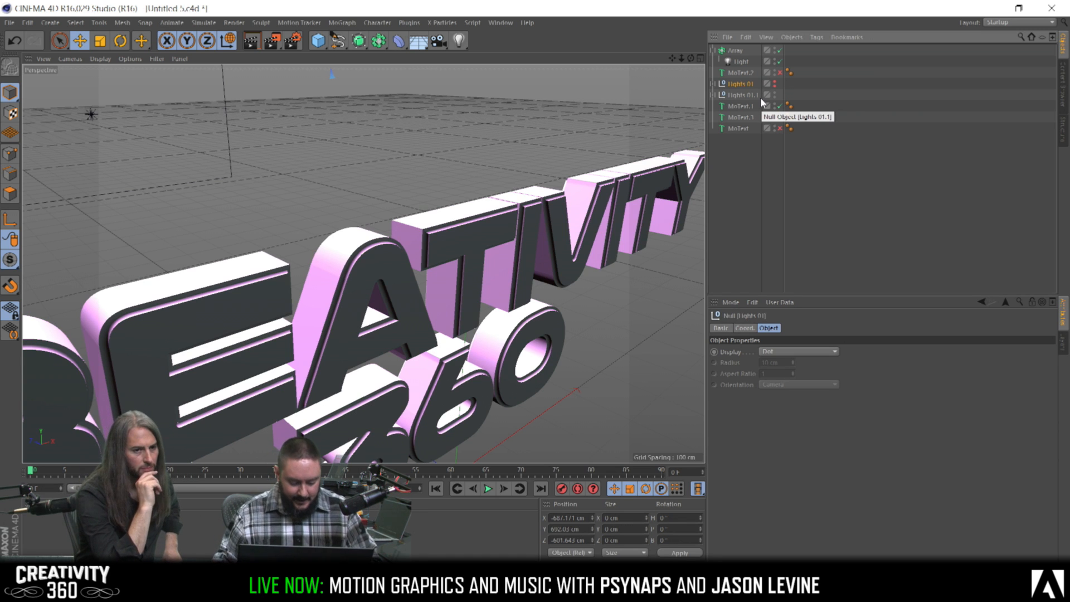
# Disable the duplicate text MoText.3 while keeping the original MoText.1 enabled
pyautogui.click(739, 117)
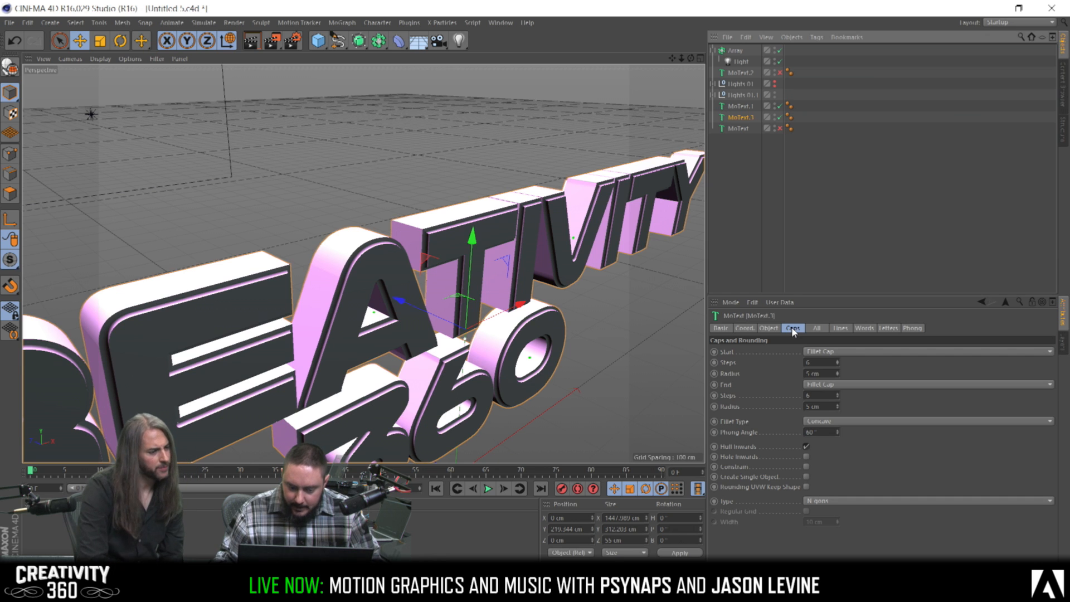
pyautogui.click(737, 106)
pyautogui.click(779, 106)
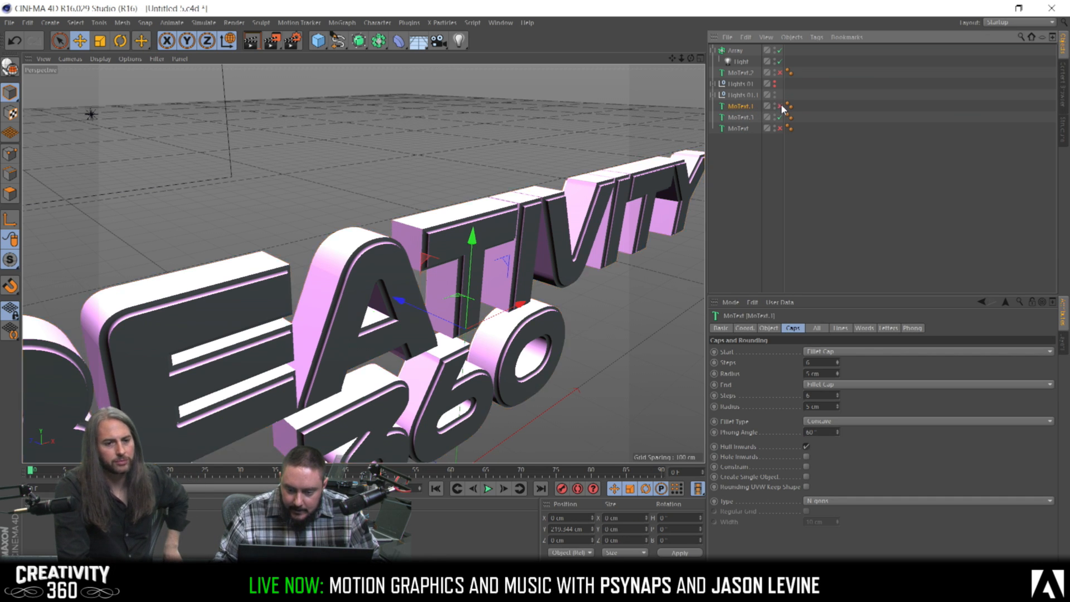
pyautogui.click(780, 106)
pyautogui.click(780, 117)
pyautogui.click(780, 117)
pyautogui.click(780, 117)
pyautogui.click(780, 106)
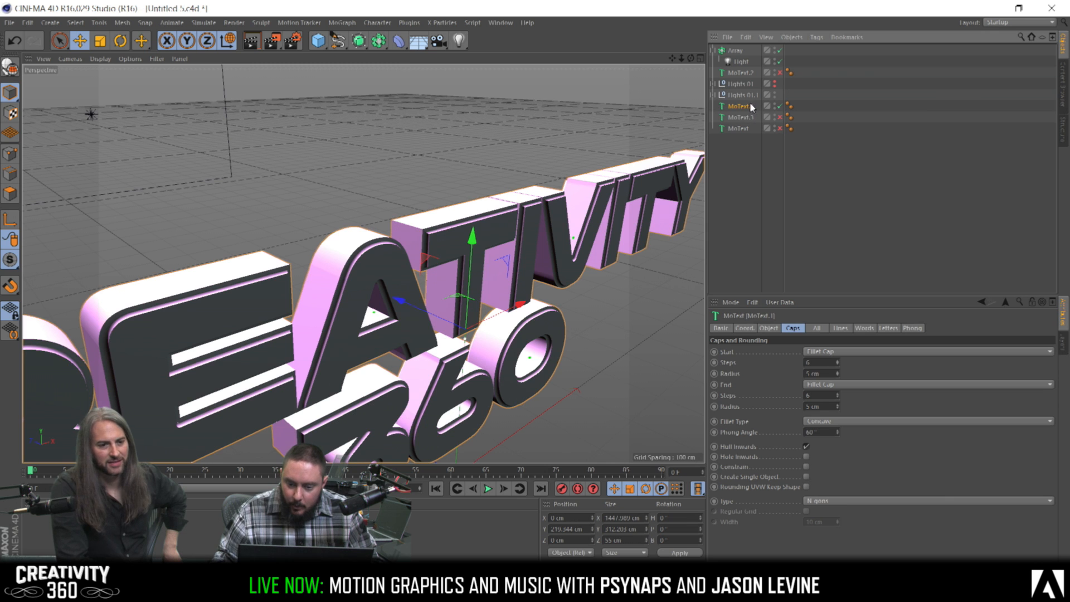
# Try an exaggerated start cap fillet radius of about 79 cm and 76 cm on MoText.1
pyautogui.moveTo(387, 272)
pyautogui.keyDown('alt'); pyautogui.mouseDown()
pyautogui.moveTo(389, 253)
pyautogui.moveTo(372, 261)
pyautogui.moveTo(383, 282)
pyautogui.mouseUp(); pyautogui.keyUp('alt')
pyautogui.click(794, 328)
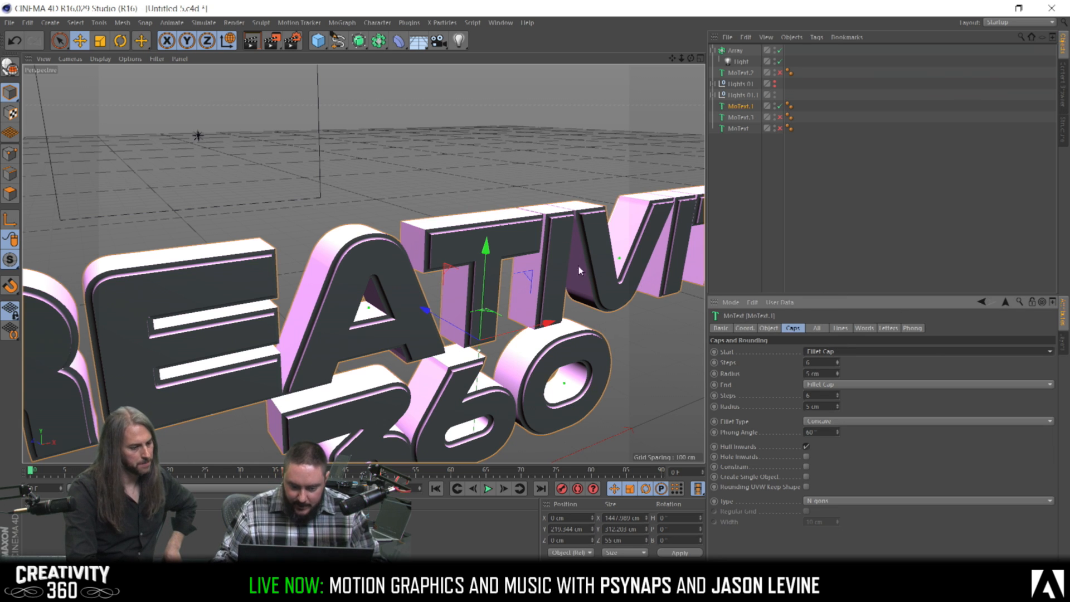
pyautogui.moveTo(837, 373); pyautogui.dragTo(836, 328)
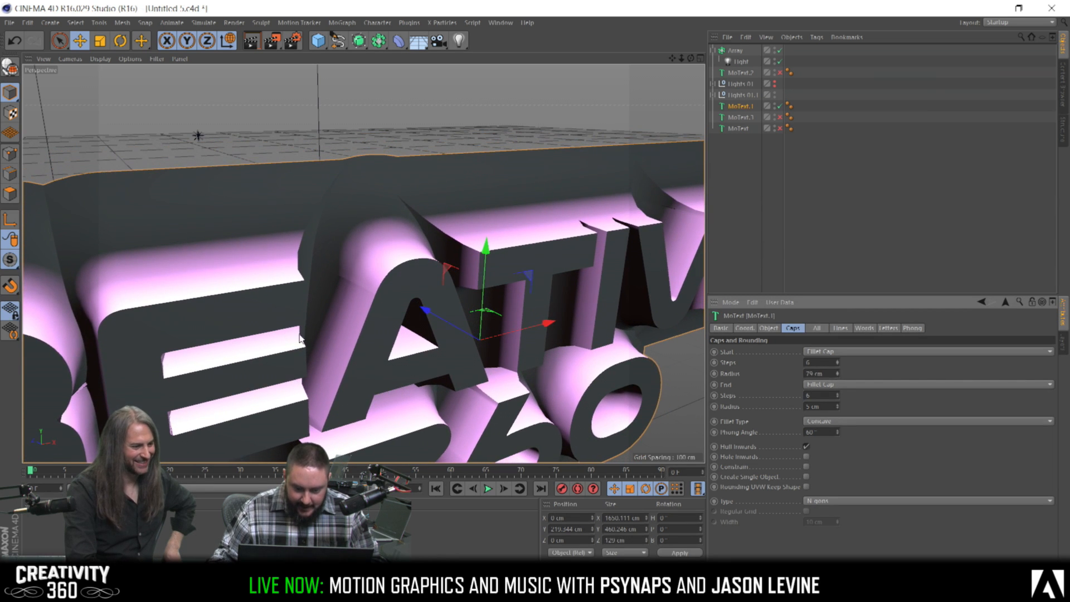
pyautogui.keyDown('alt'); pyautogui.moveTo(359, 352); pyautogui.dragTo(339, 330); pyautogui.keyUp('alt')
pyautogui.keyDown('alt'); pyautogui.moveTo(370, 333); pyautogui.dragTo(301, 334, button='right'); pyautogui.keyUp('alt')
pyautogui.keyDown('alt'); pyautogui.moveTo(301, 334); pyautogui.dragTo(332, 292); pyautogui.keyUp('alt')
pyautogui.moveTo(837, 374); pyautogui.dragTo(837, 337)
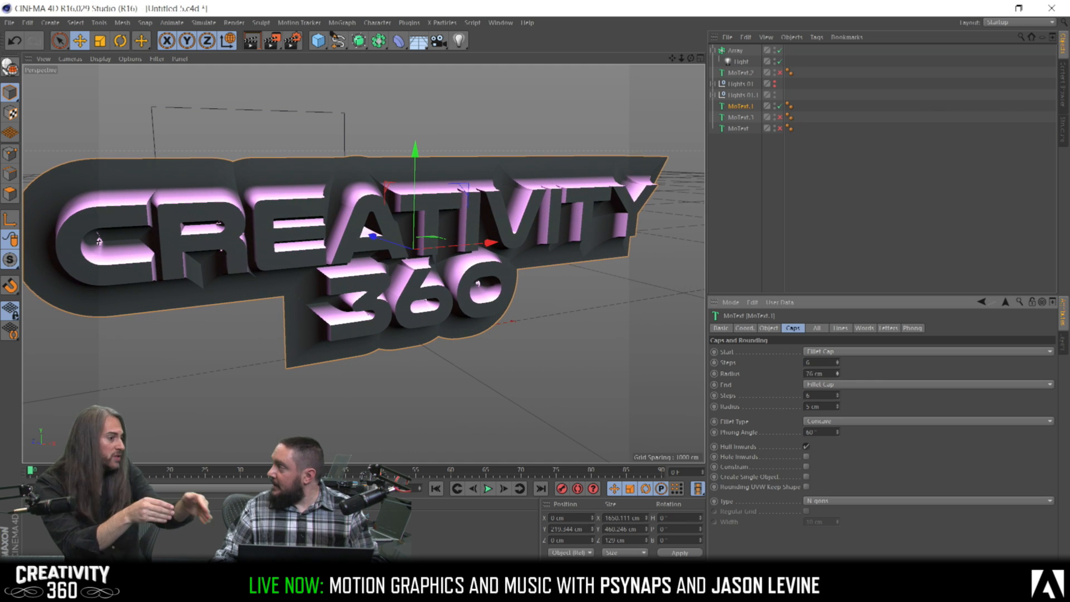
# Set both the start and end cap fillet radii of MoText.1 to 10 cm
pyautogui.moveTo(837, 373); pyautogui.dragTo(840, 415)
pyautogui.doubleClick(829, 410)
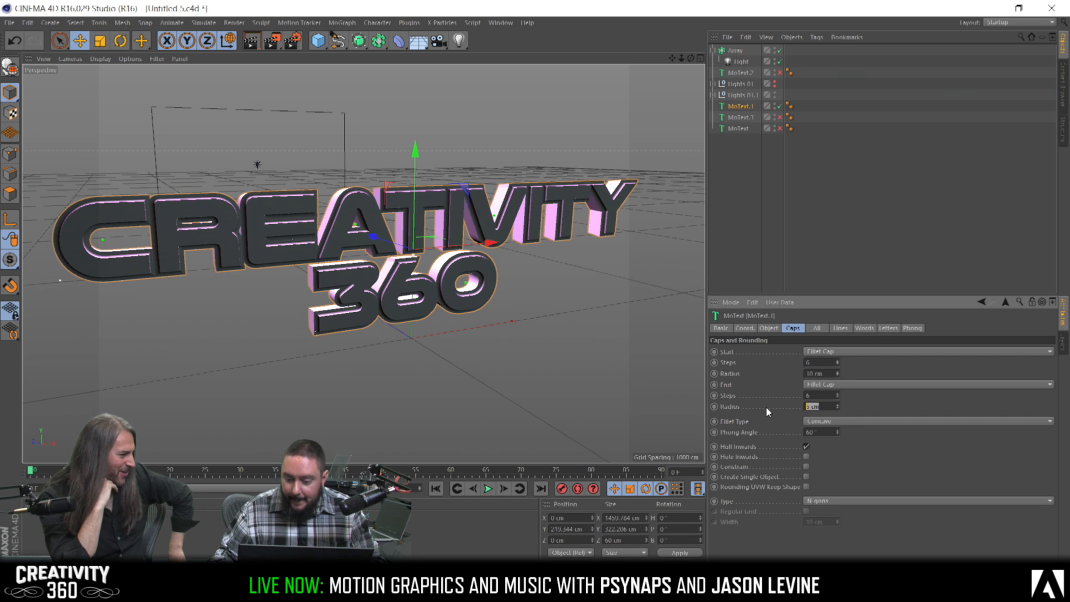
pyautogui.write('10')
pyautogui.press('Return')
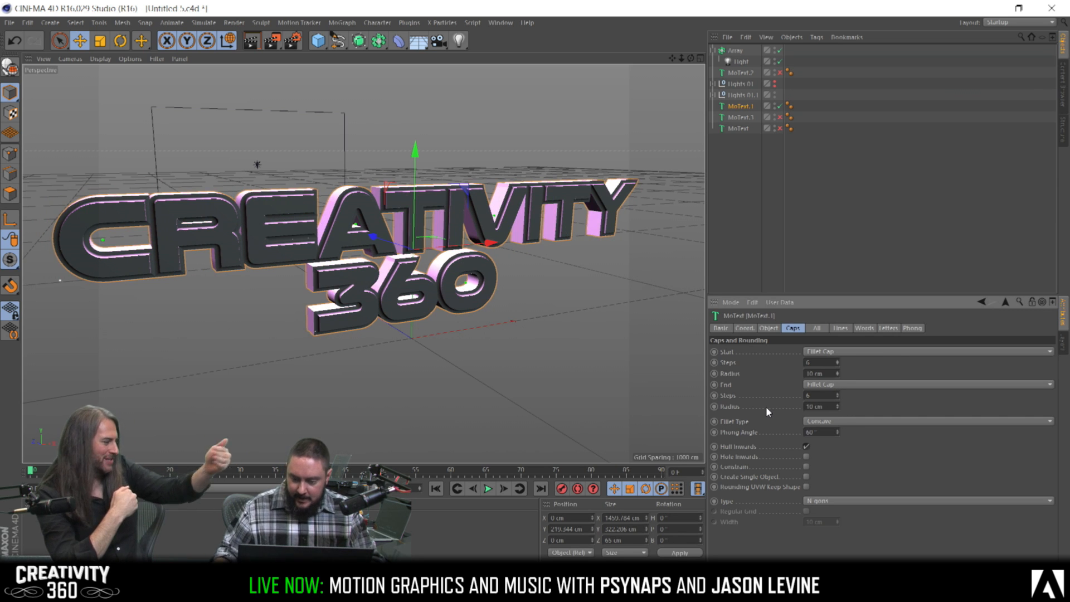
# Set both the start and end cap fillet radii of MoText.1 to 5 cm
pyautogui.scroll(3, 349, 206)
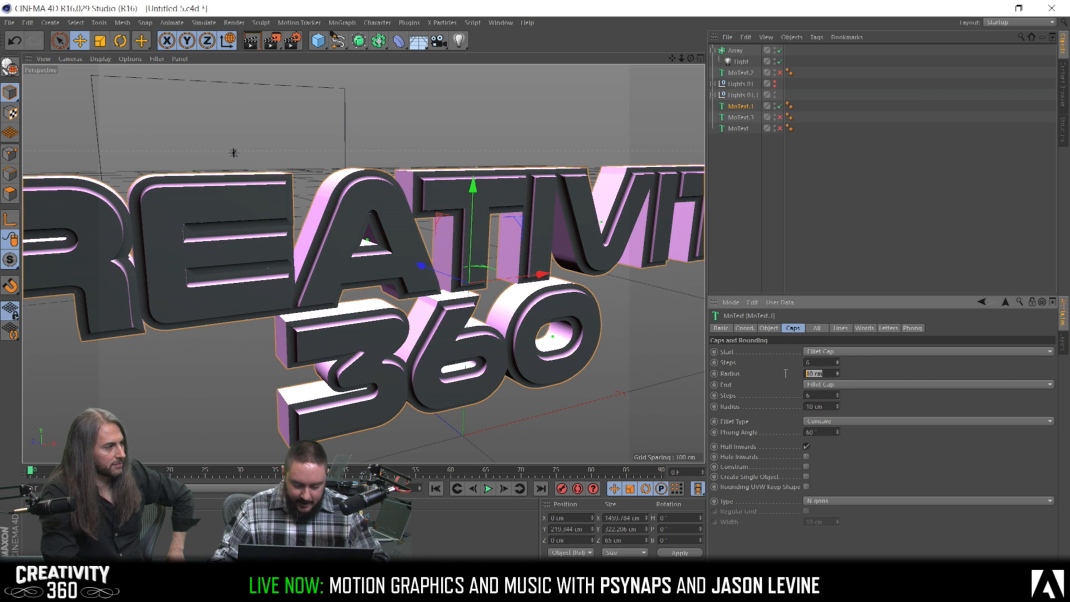
pyautogui.write('5')
pyautogui.press('Tab')
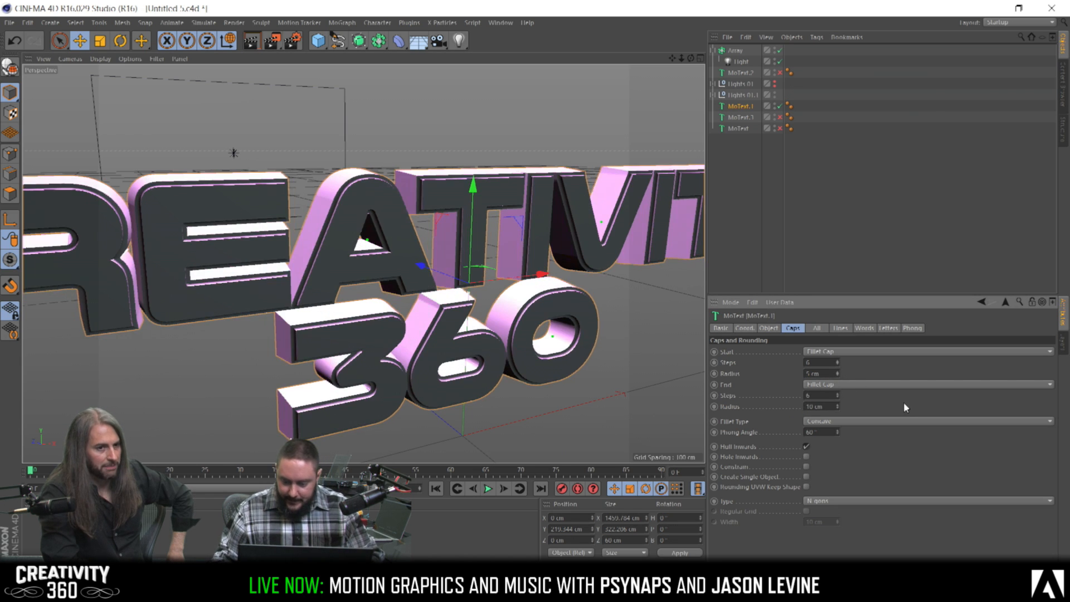
pyautogui.write('5')
pyautogui.press('Return')
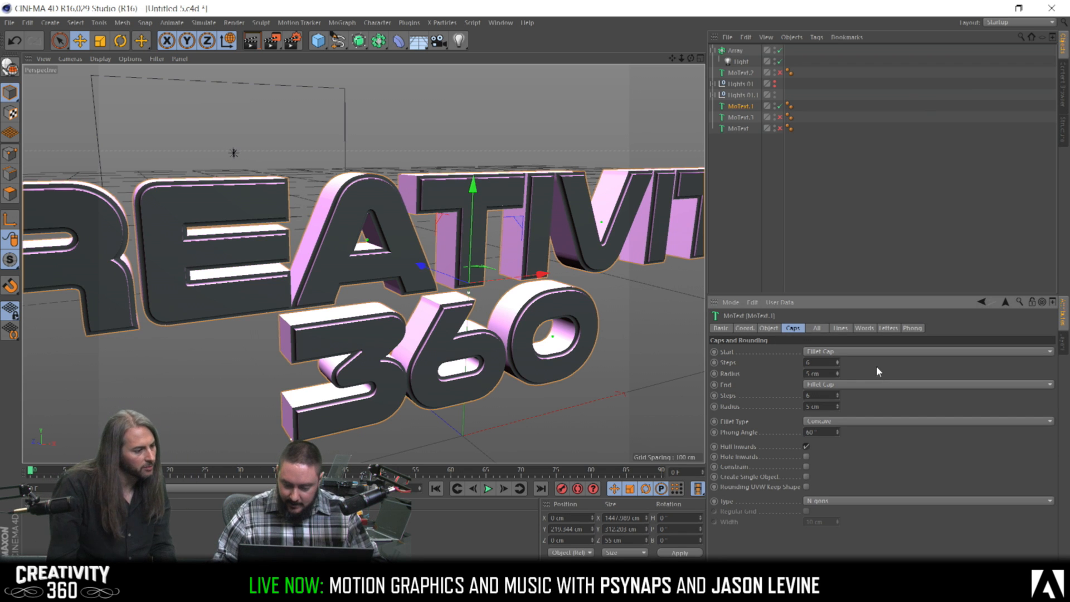
# Set the horizontal letter spacing of the MoText.1 text to 5 cm
pyautogui.keyDown('alt'); pyautogui.moveTo(390, 245); pyautogui.dragTo(329, 226); pyautogui.keyUp('alt')
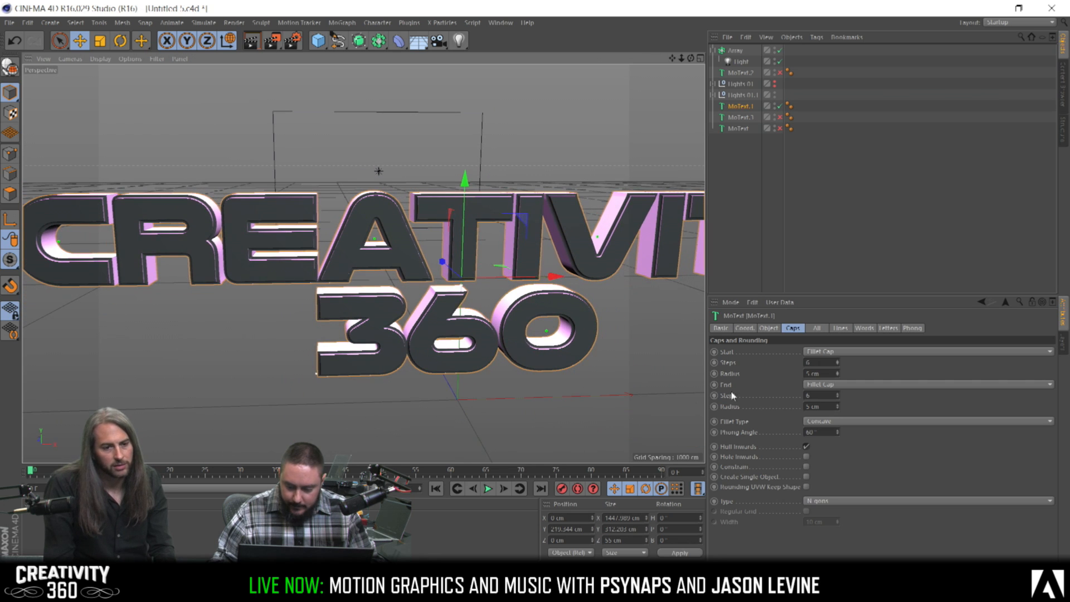
pyautogui.click(766, 328)
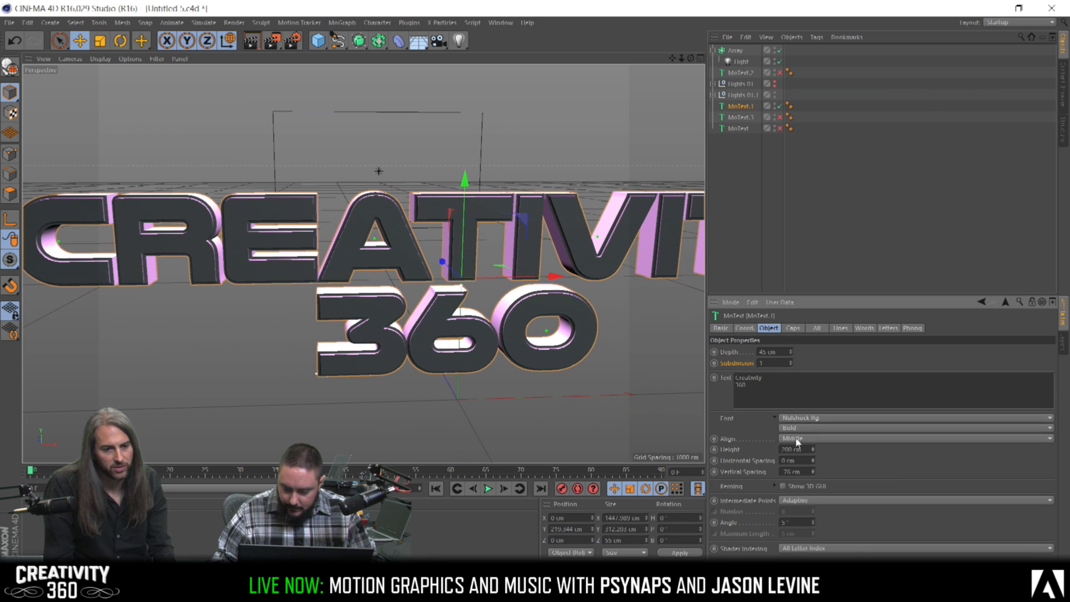
pyautogui.moveTo(813, 462); pyautogui.dragTo(718, 463)
pyautogui.write('5')
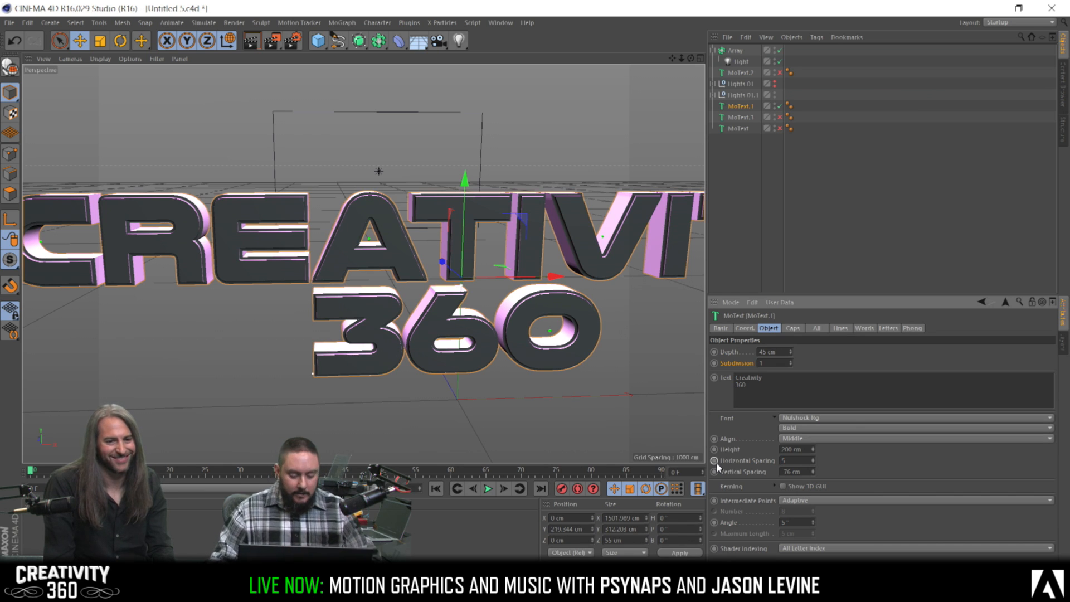
pyautogui.click(523, 246)
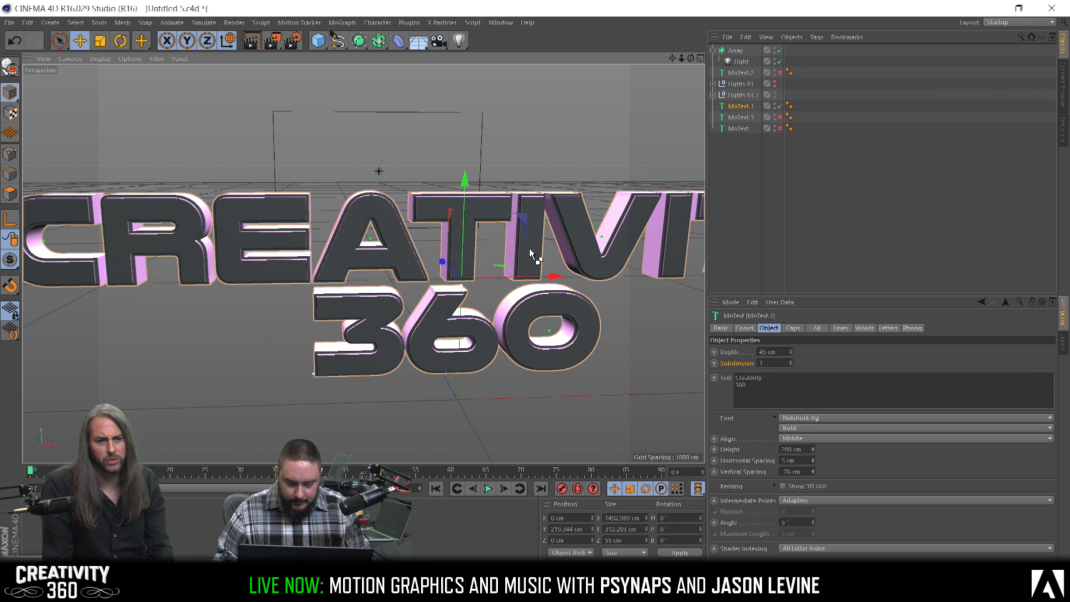
# Save the project and shift the MoText.1 title freehand to about X 3.5, Y 214, Z -2.1 cm
pyautogui.hotkey('ctrl', 's')
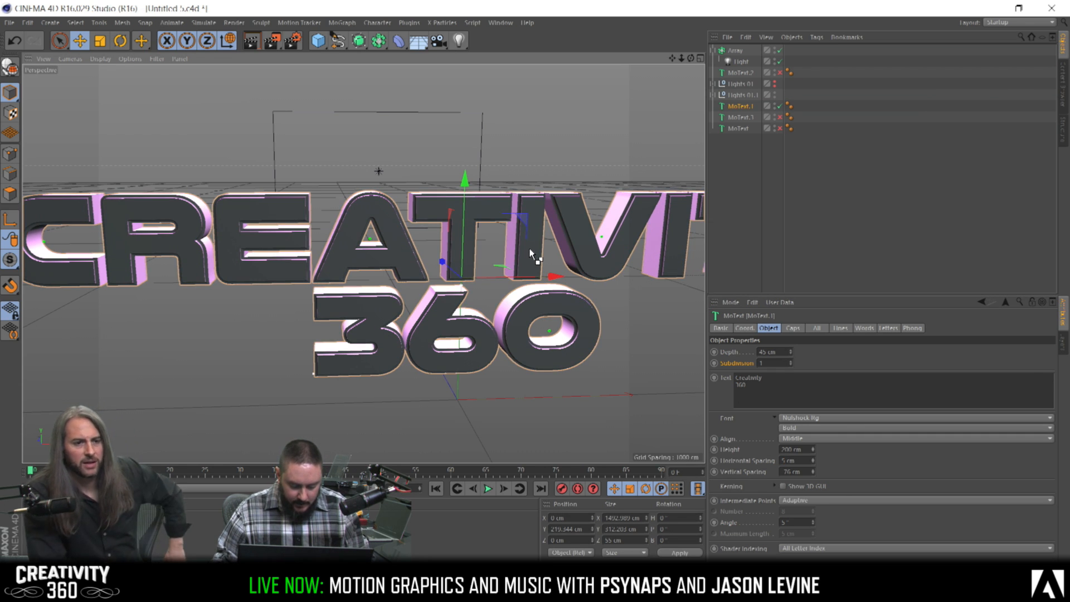
pyautogui.moveTo(526, 249)
pyautogui.keyDown('alt'); pyautogui.mouseDown()
pyautogui.moveTo(567, 250)
pyautogui.moveTo(530, 259)
pyautogui.mouseUp(); pyautogui.keyUp('alt')
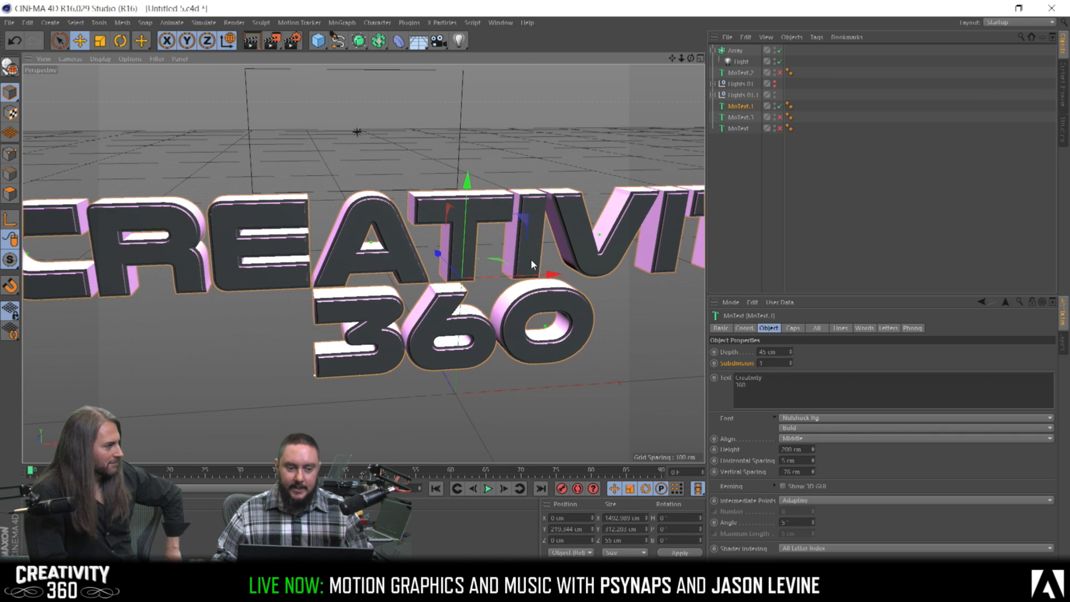
pyautogui.moveTo(531, 258); pyautogui.dragTo(568, 272)
pyautogui.keyDown('alt'); pyautogui.moveTo(557, 272); pyautogui.dragTo(453, 274, button='right'); pyautogui.keyUp('alt')
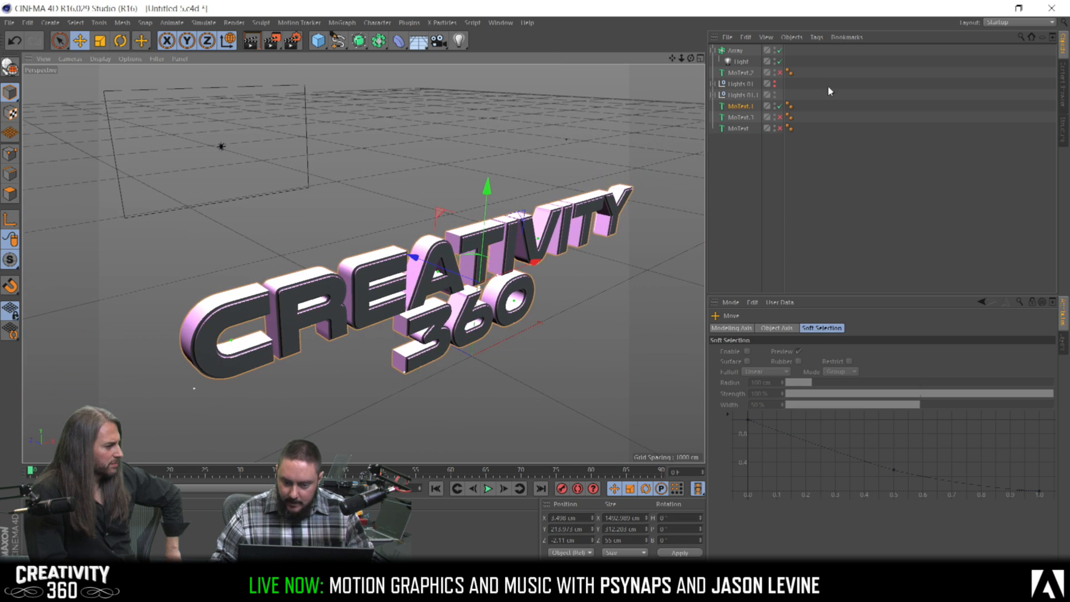
# Delete the unused MoText.3 and MoText text objects from the scene, keeping MoText.1 selected
pyautogui.click(738, 107)
pyautogui.click(737, 117)
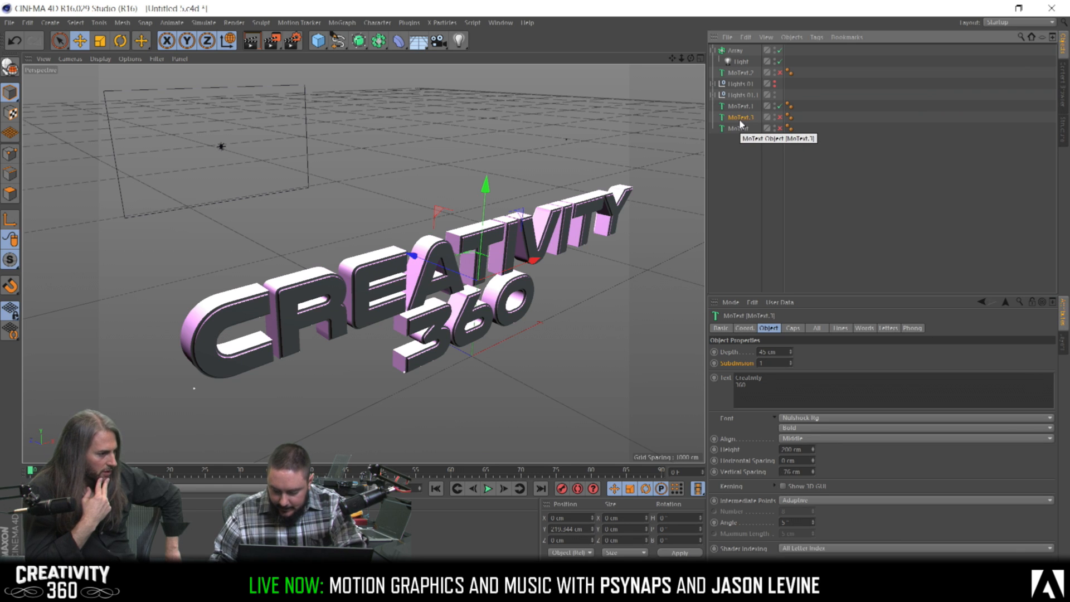
pyautogui.press('Delete')
pyautogui.click(738, 116)
pyautogui.press('Delete')
pyautogui.click(739, 108)
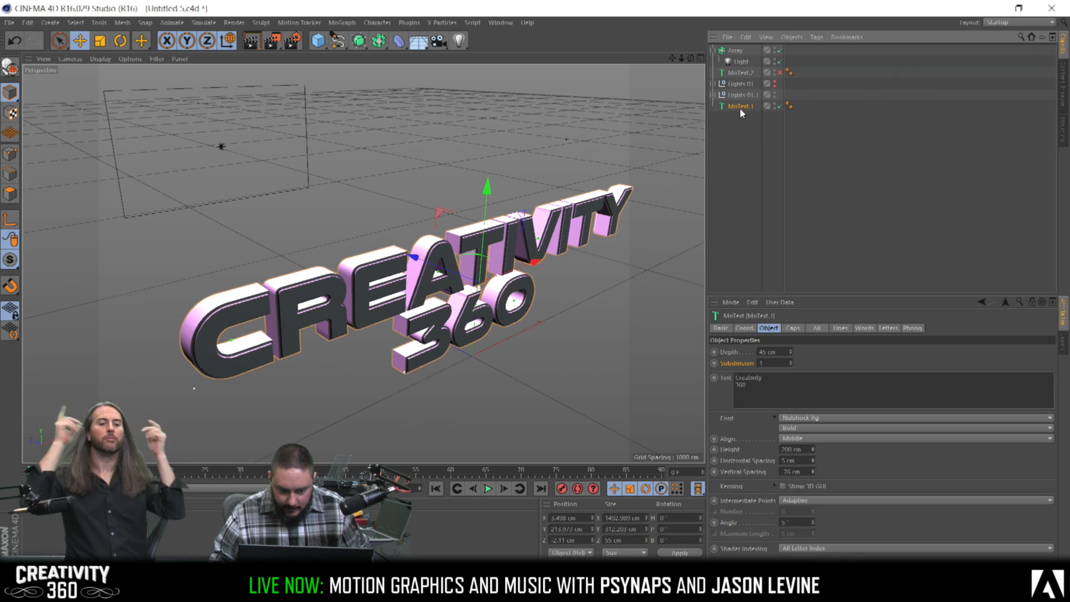
pyautogui.hotkey('ctrl', 'd')
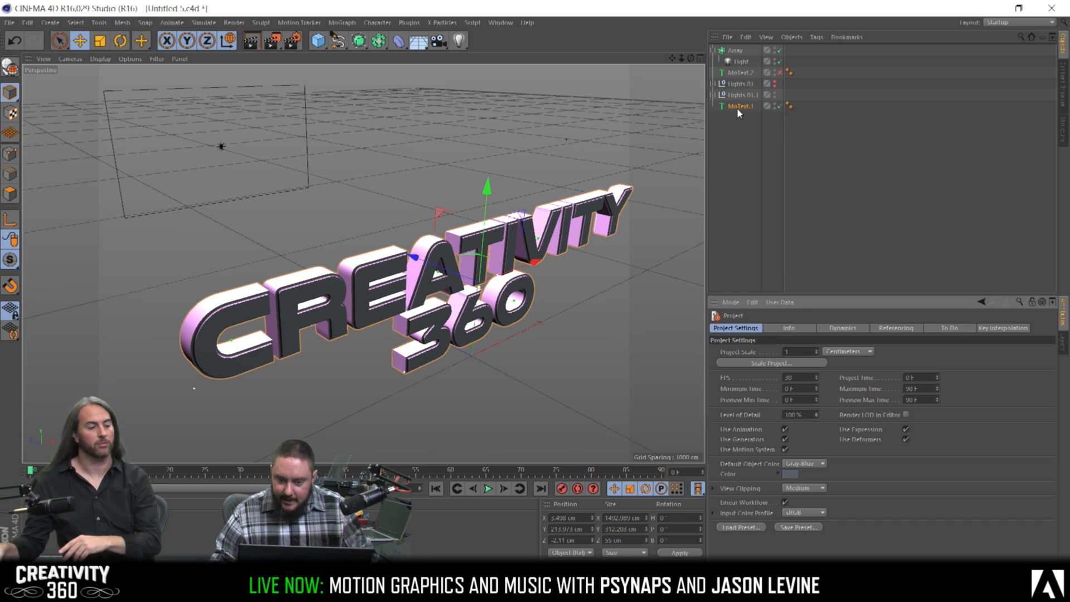
# Place MoText.2 below MoText.1, briefly enable it for comparison, and delete it
pyautogui.click(736, 75)
pyautogui.moveTo(734, 73); pyautogui.dragTo(734, 111)
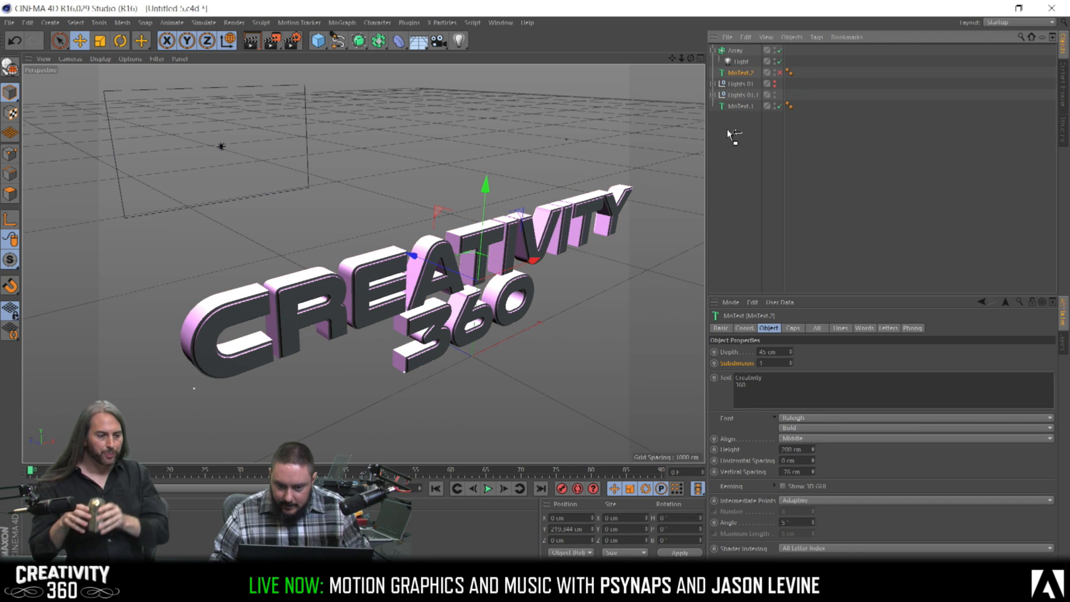
pyautogui.click(779, 106)
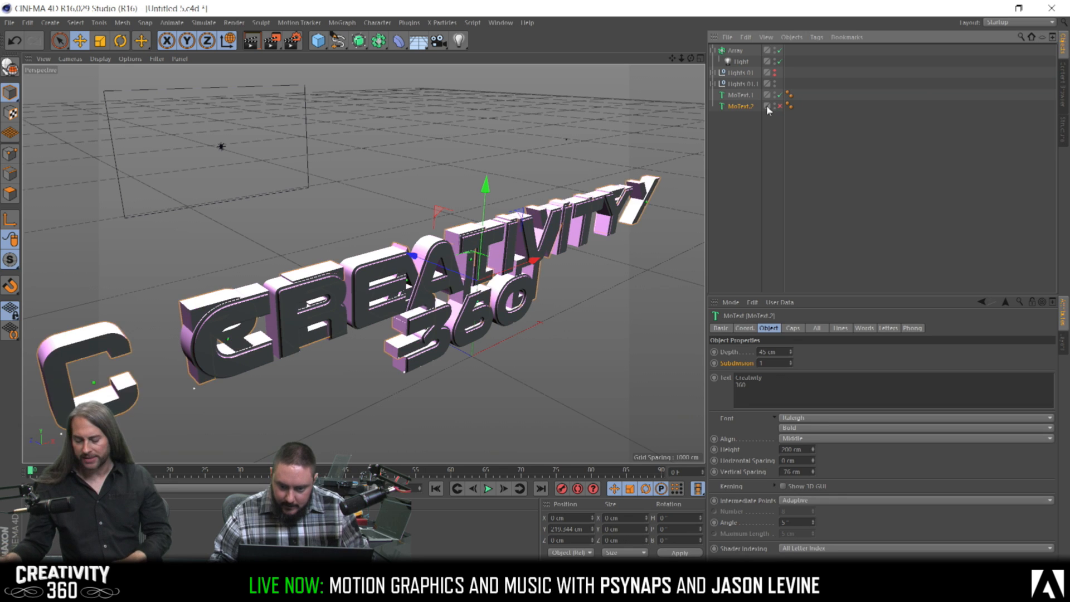
pyautogui.click(776, 105)
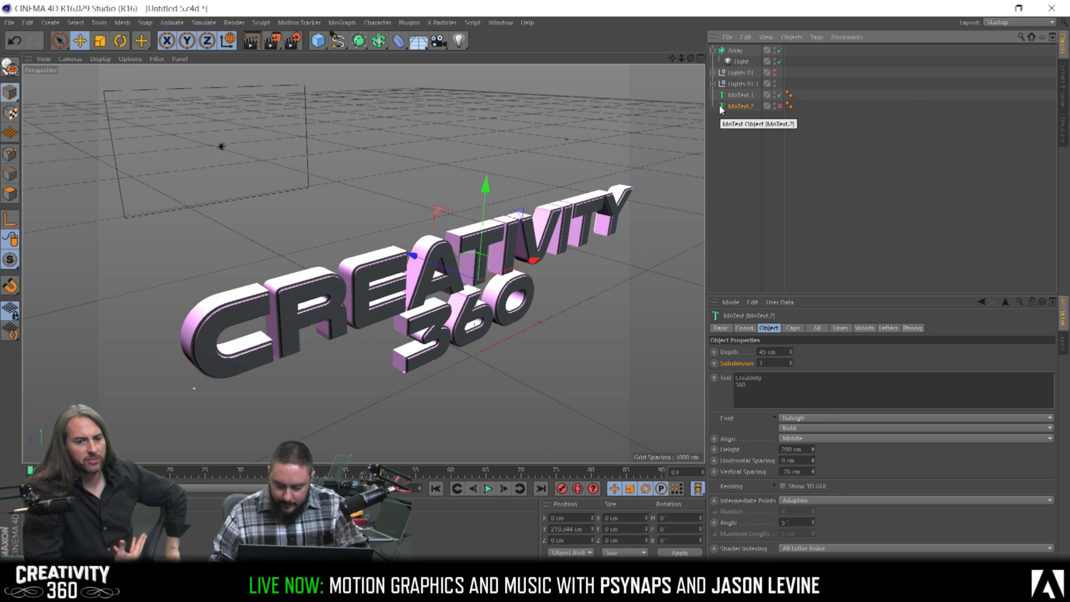
pyautogui.press('Delete')
# Duplicate MoText.1 and place the copy below the original in the object hierarchy
pyautogui.click(734, 96)
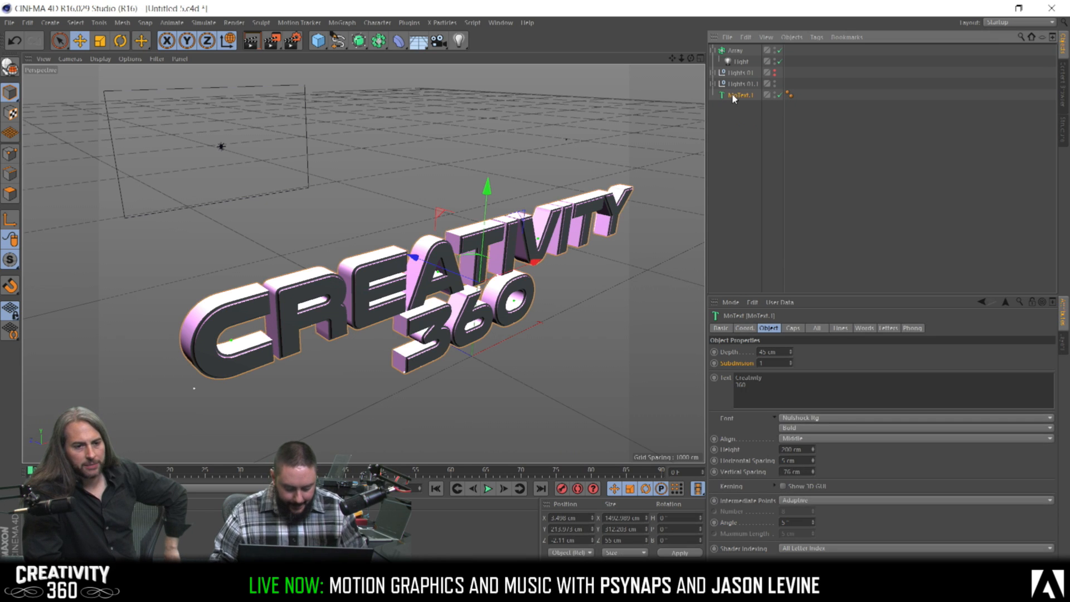
pyautogui.hotkey('ctrl', 'c')
pyautogui.hotkey('ctrl', 'v')
pyautogui.moveTo(732, 51); pyautogui.dragTo(731, 115)
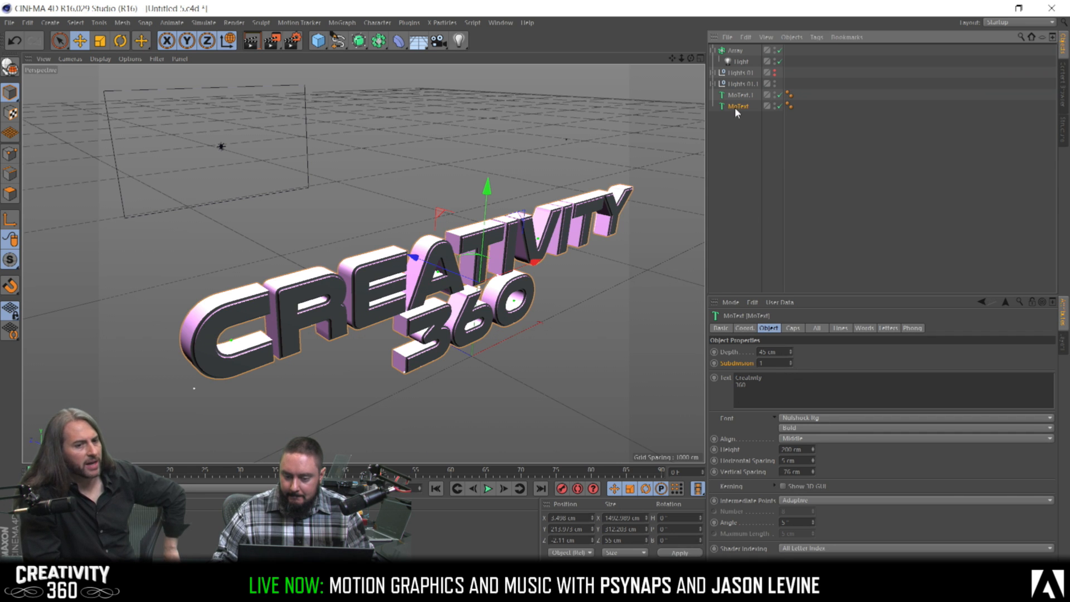
# Reduce the copied MoText's depth to 20 cm and place it over the original title at about Z 14 cm
pyautogui.keyDown('alt'); pyautogui.moveTo(458, 243); pyautogui.dragTo(483, 236, button='right'); pyautogui.keyUp('alt')
pyautogui.keyDown('alt'); pyautogui.moveTo(483, 236); pyautogui.dragTo(518, 254); pyautogui.keyUp('alt')
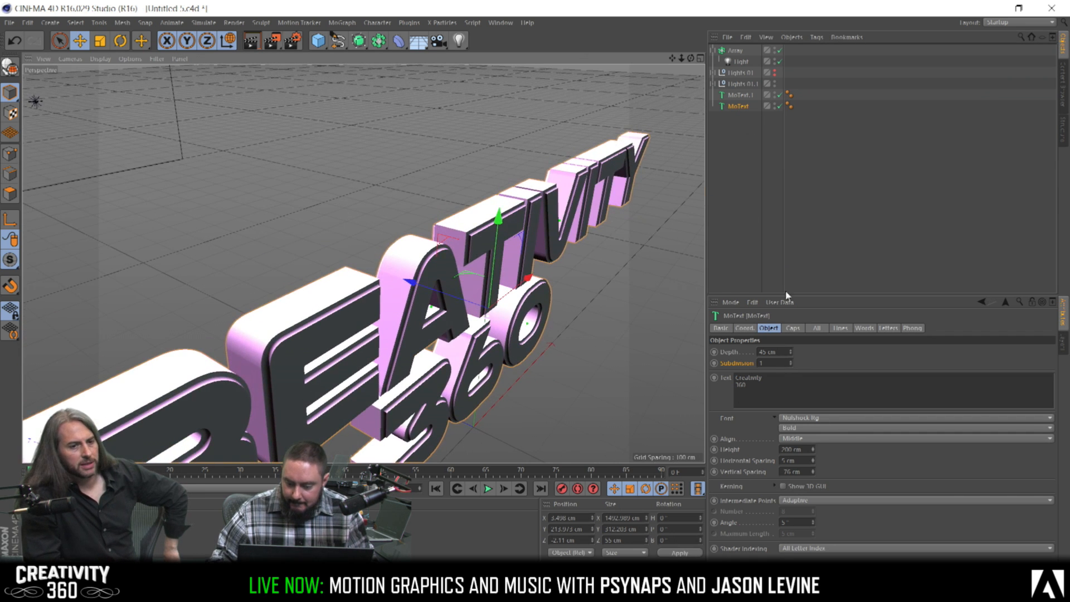
pyautogui.click(790, 353)
pyautogui.click(791, 353)
pyautogui.moveTo(790, 351); pyautogui.dragTo(790, 354)
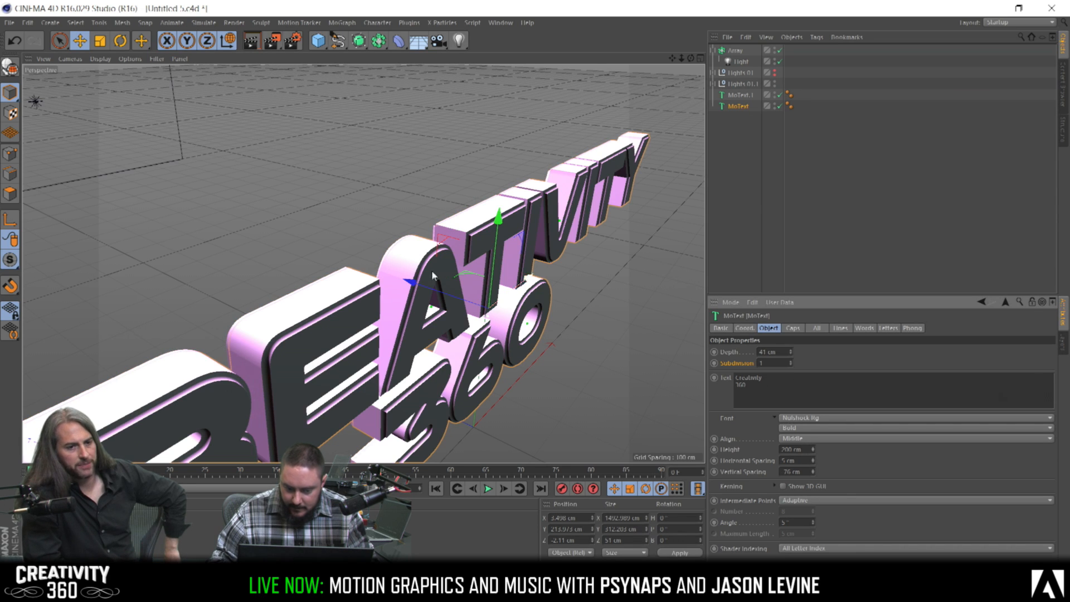
pyautogui.moveTo(443, 269); pyautogui.dragTo(518, 294)
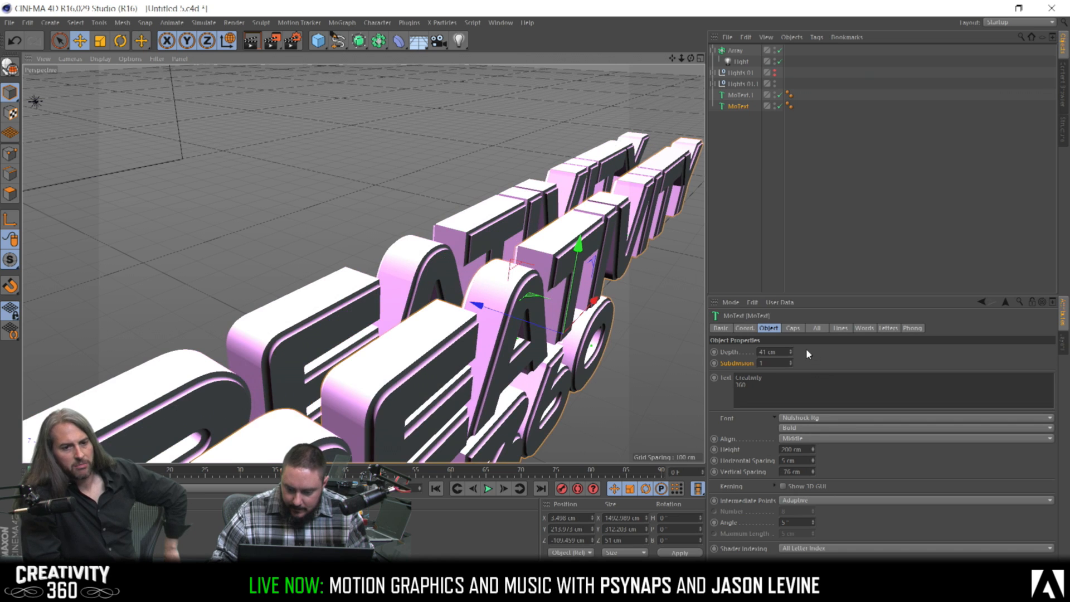
pyautogui.moveTo(791, 351); pyautogui.dragTo(790, 357)
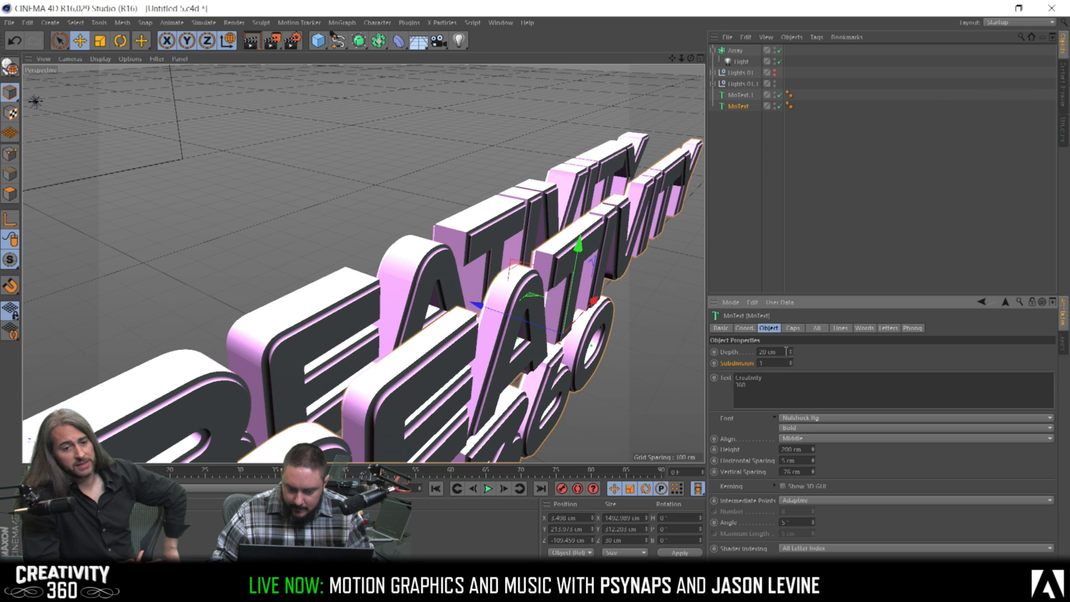
pyautogui.moveTo(475, 304); pyautogui.dragTo(400, 285)
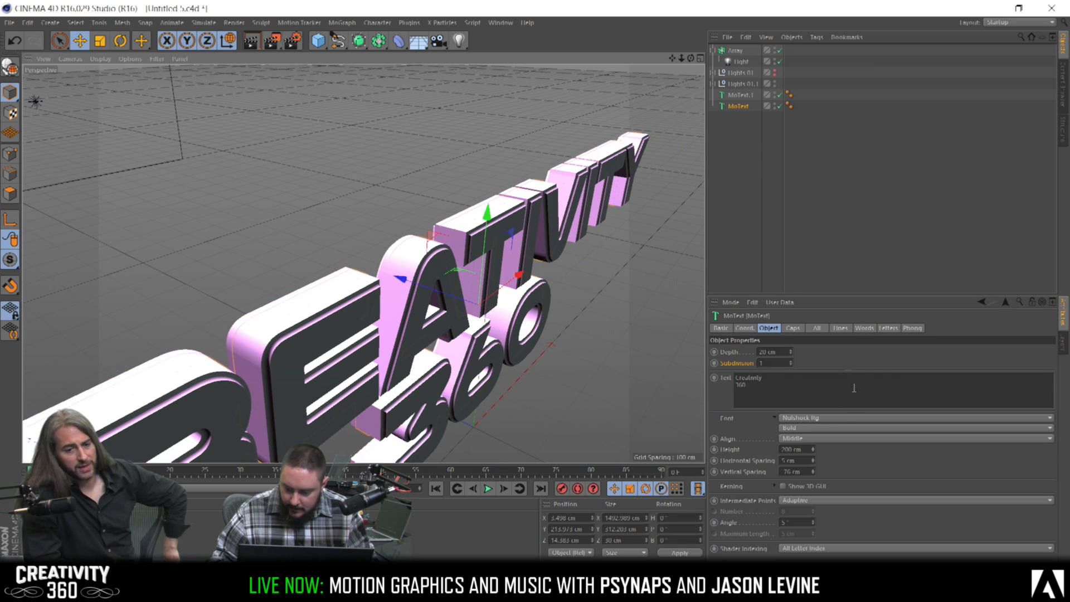
# Set both the start and end cap fillet radii of the copied MoText to 10 cm and save the project
pyautogui.click(792, 328)
pyautogui.click(835, 370)
pyautogui.click(835, 370)
pyautogui.click(836, 371)
pyautogui.click(835, 371)
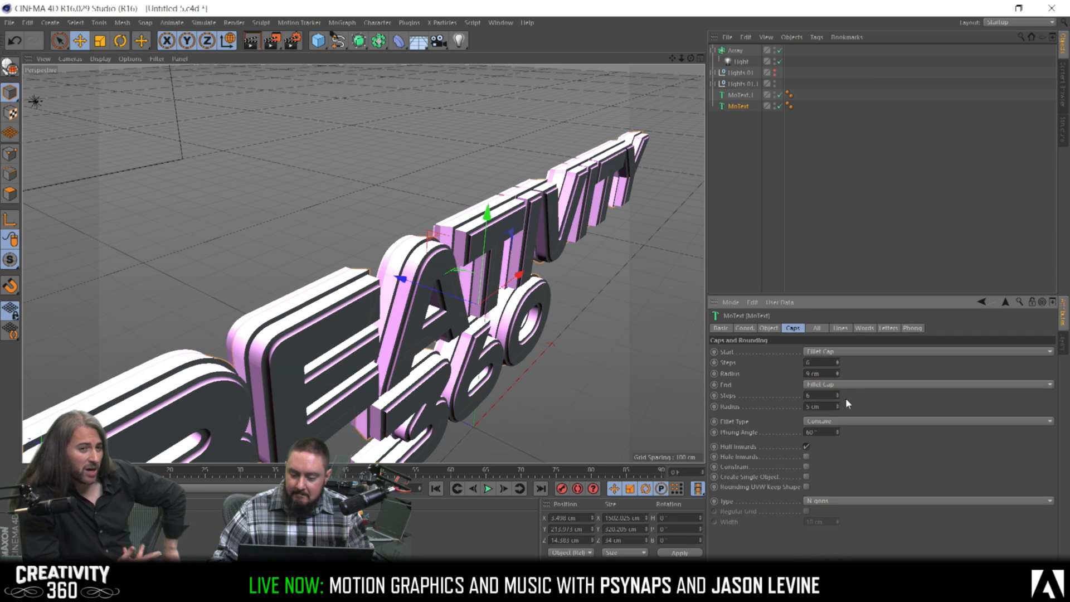
pyautogui.click(837, 371)
pyautogui.click(838, 403)
pyautogui.click(837, 403)
pyautogui.click(837, 404)
pyautogui.click(837, 404)
pyautogui.click(837, 403)
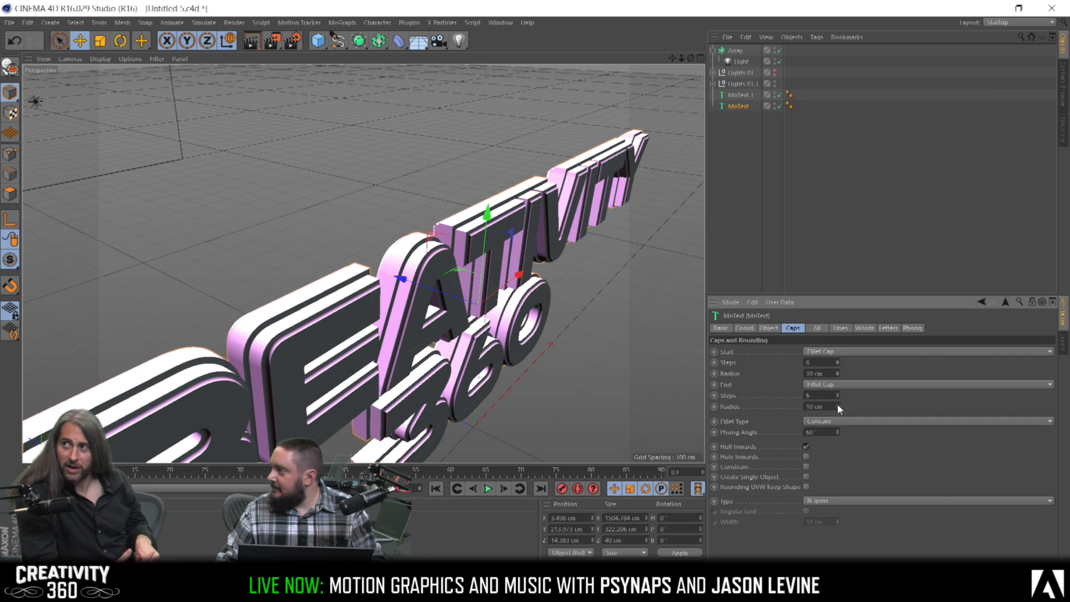
pyautogui.hotkey('ctrl', 's')
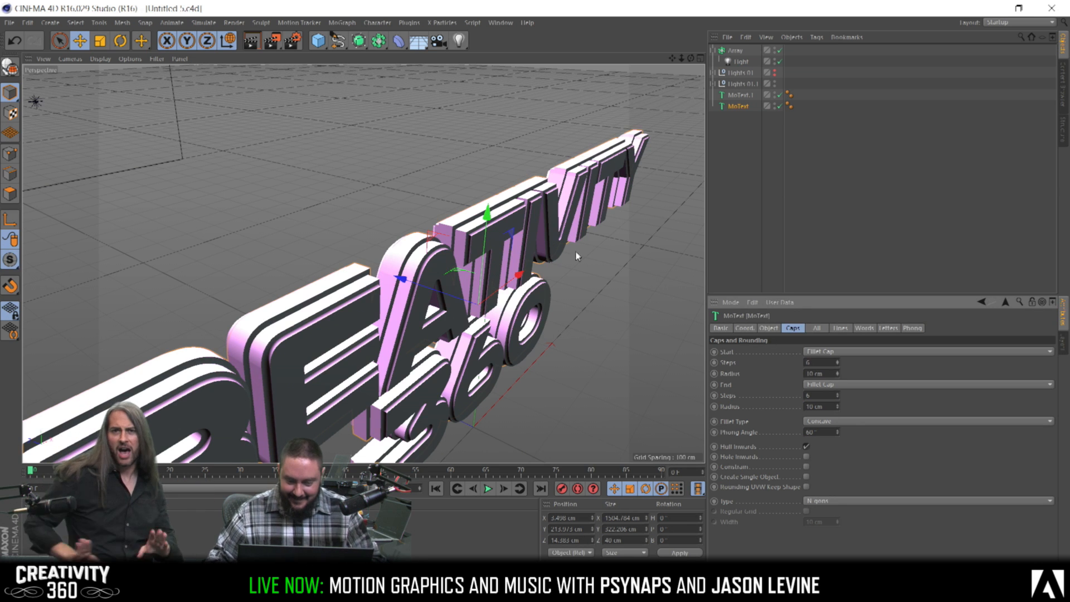
# Nudge the copied MoText along its depth axis to about Z 11 cm
pyautogui.moveTo(431, 263)
pyautogui.keyDown('alt'); pyautogui.mouseDown()
pyautogui.moveTo(450, 258)
pyautogui.moveTo(422, 258)
pyautogui.mouseUp(); pyautogui.keyUp('alt')
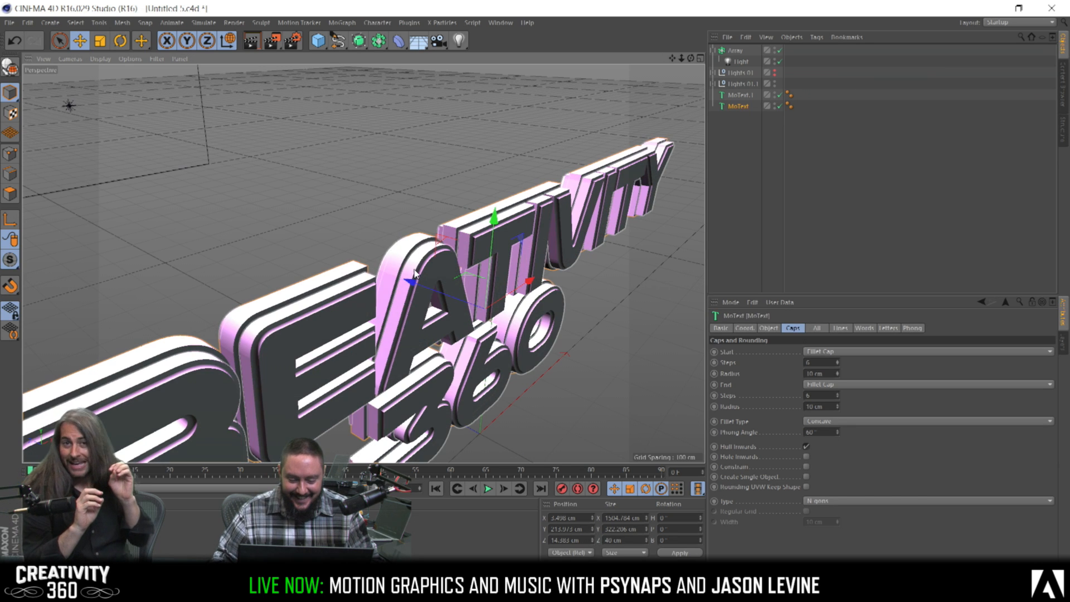
pyautogui.keyDown('alt'); pyautogui.moveTo(455, 267); pyautogui.dragTo(505, 281); pyautogui.keyUp('alt')
pyautogui.moveTo(346, 262); pyautogui.dragTo(350, 264)
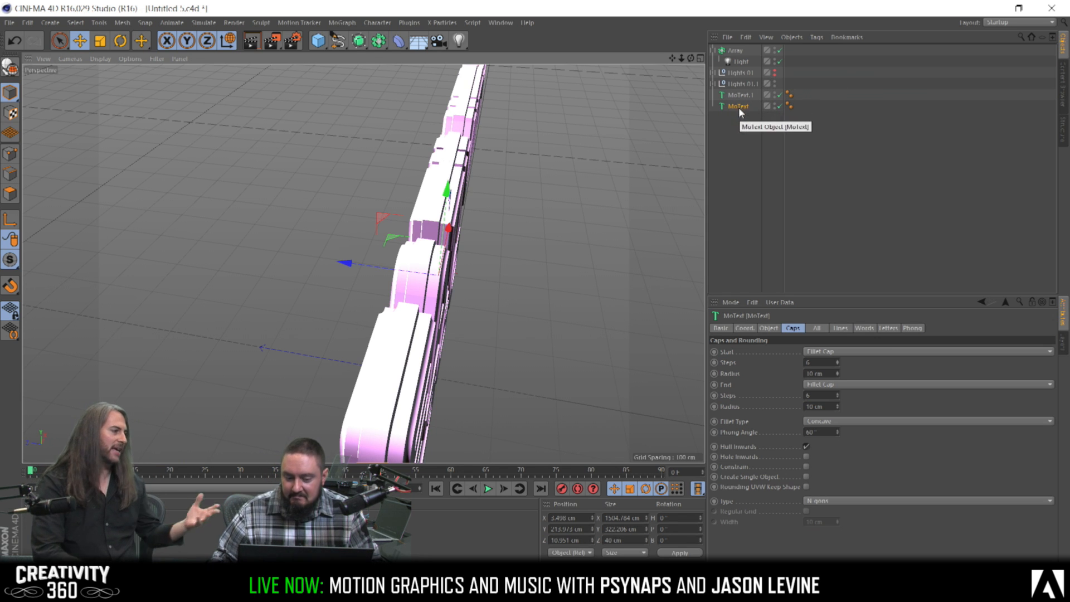
# Compare the two layered title texts from the front by disabling and re-enabling MoText.1 and the copy in turn
pyautogui.keyDown('alt'); pyautogui.moveTo(412, 301); pyautogui.dragTo(292, 243); pyautogui.keyUp('alt')
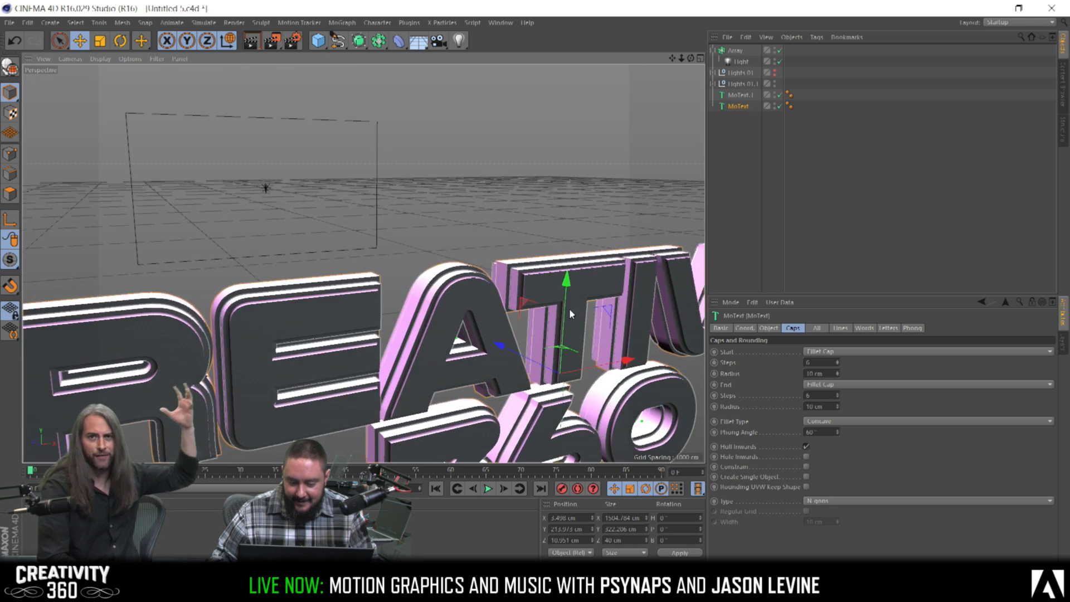
pyautogui.scroll(-2, 569, 309)
pyautogui.scroll(5, 570, 308)
pyautogui.click(780, 96)
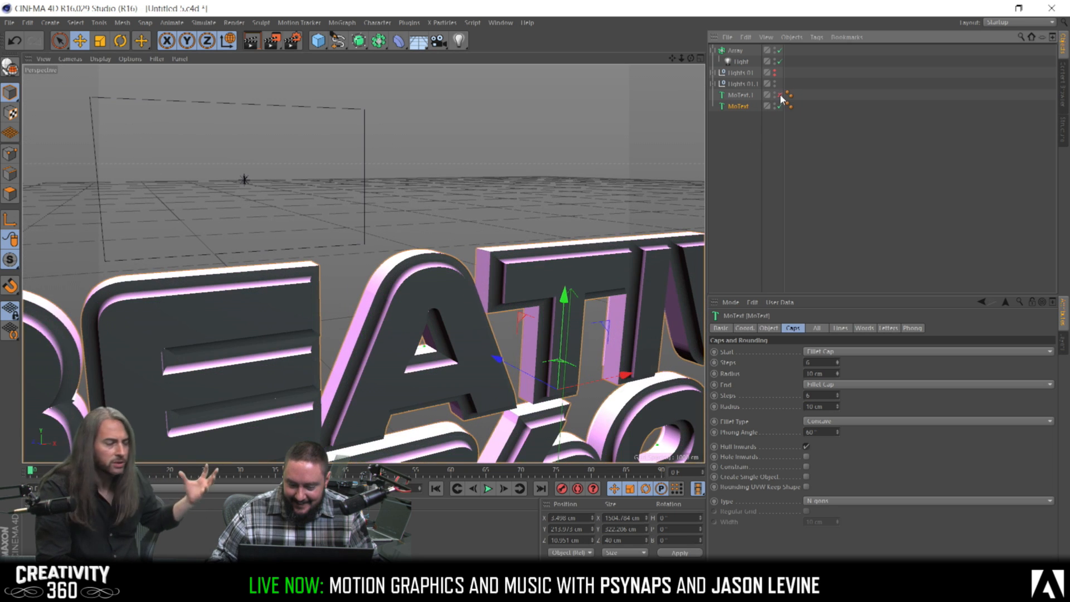
pyautogui.click(779, 96)
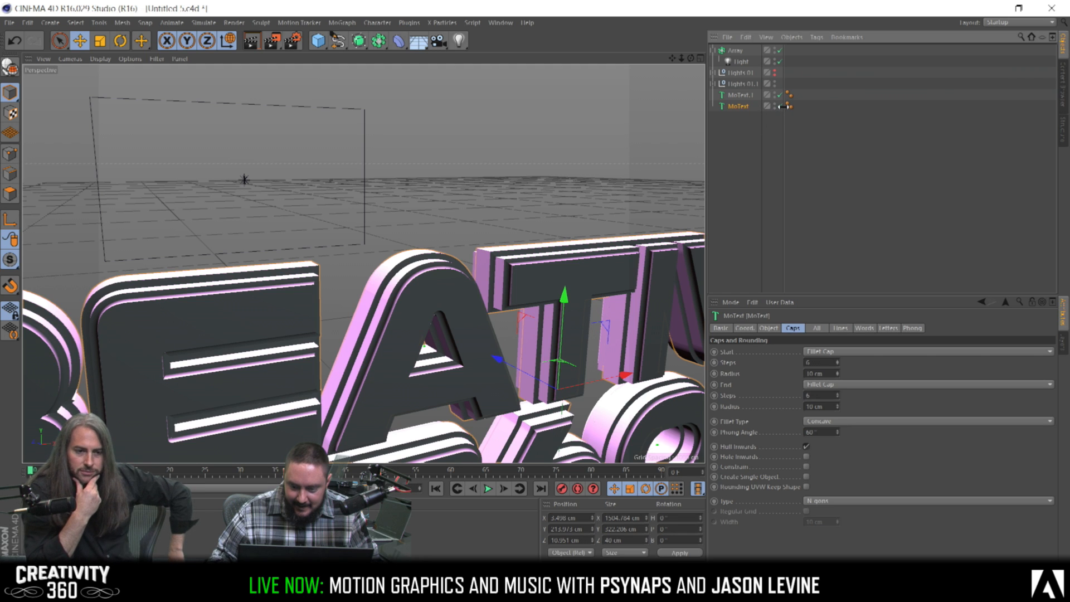
pyautogui.click(779, 106)
pyautogui.click(779, 106)
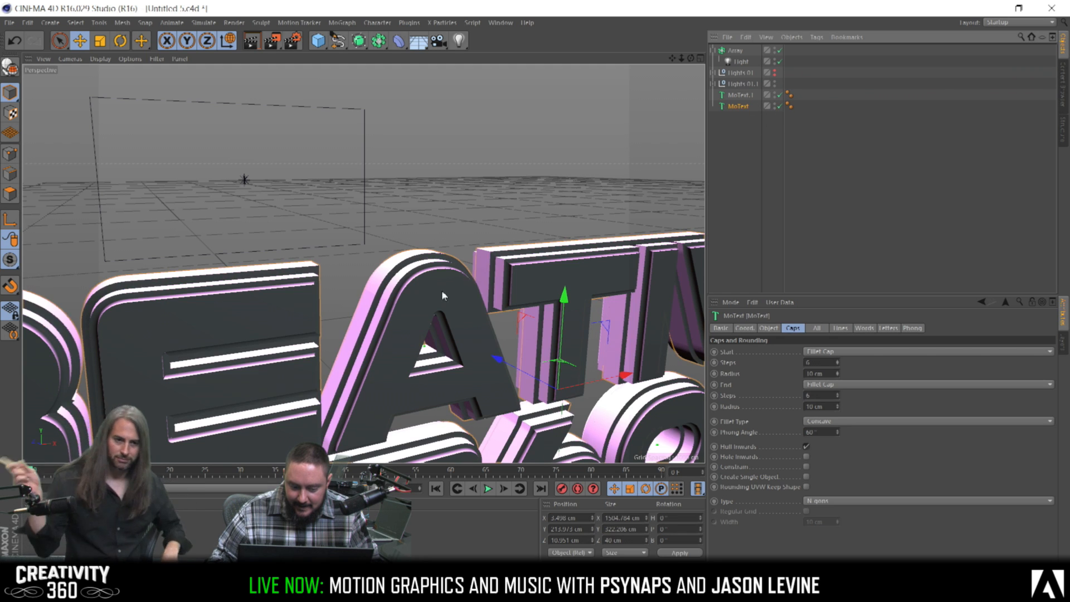
# Try the Linear fillet type on the copied MoText's caps
pyautogui.keyDown('alt'); pyautogui.moveTo(437, 286); pyautogui.dragTo(484, 285, button='right'); pyautogui.keyUp('alt')
pyautogui.keyDown('alt'); pyautogui.moveTo(442, 269); pyautogui.dragTo(467, 277); pyautogui.keyUp('alt')
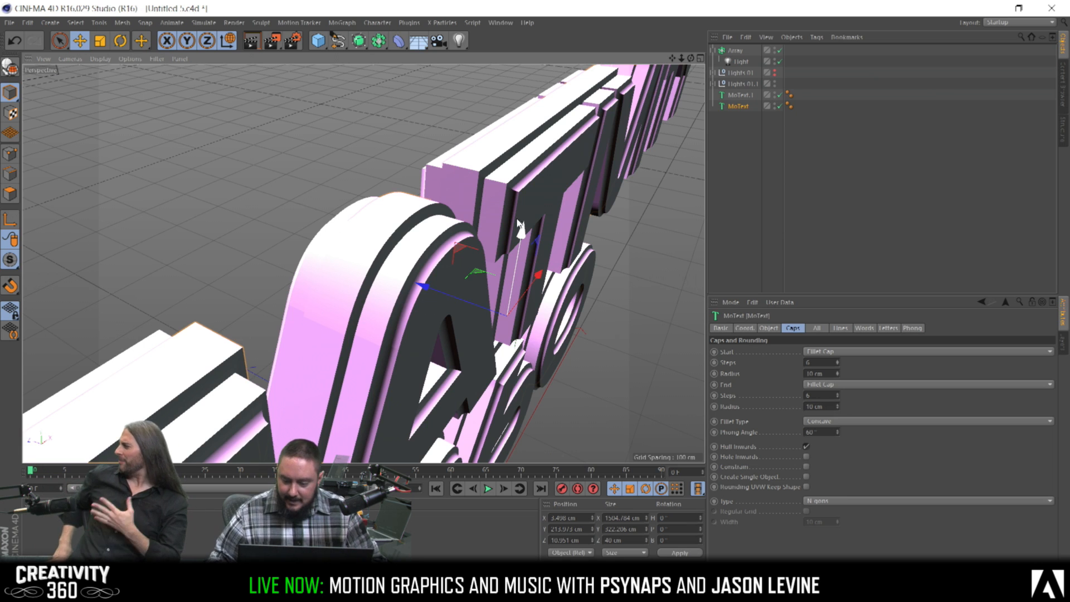
pyautogui.click(842, 422)
pyautogui.click(843, 431)
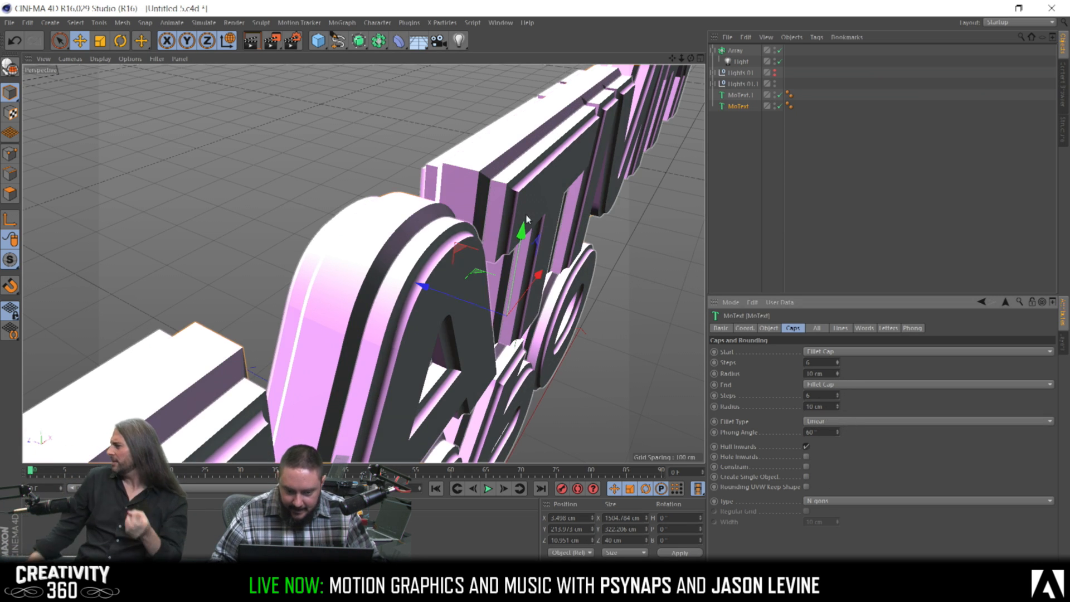
# Set both the start and end cap fillet radii of the copied MoText to 8 cm
pyautogui.keyDown('alt'); pyautogui.moveTo(452, 189); pyautogui.dragTo(501, 188, button='right'); pyautogui.keyUp('alt')
pyautogui.keyDown('alt'); pyautogui.moveTo(467, 195); pyautogui.dragTo(395, 196); pyautogui.keyUp('alt')
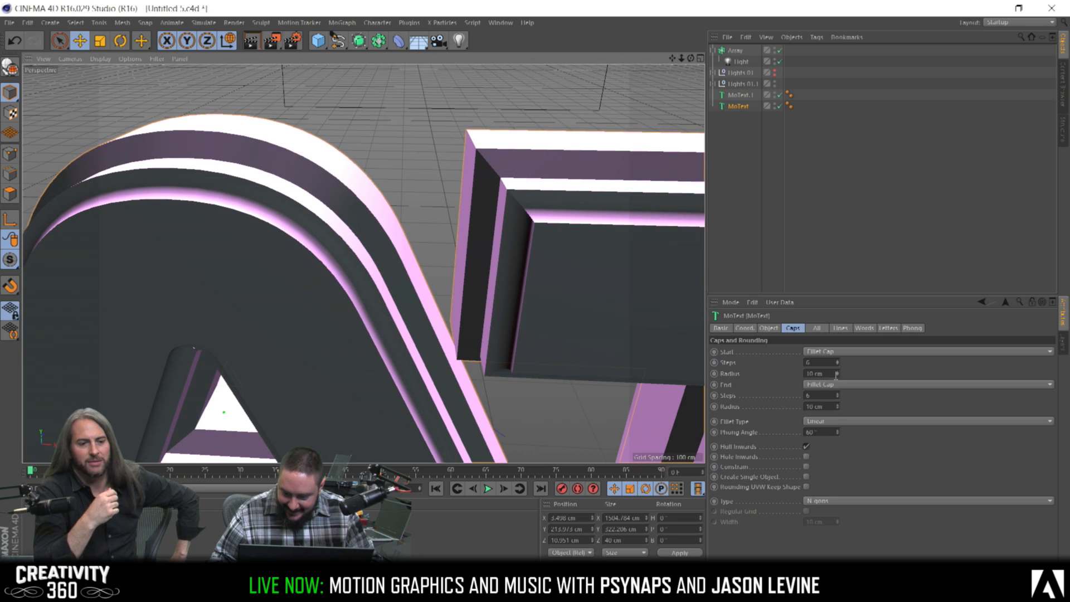
pyautogui.moveTo(837, 373); pyautogui.dragTo(839, 378)
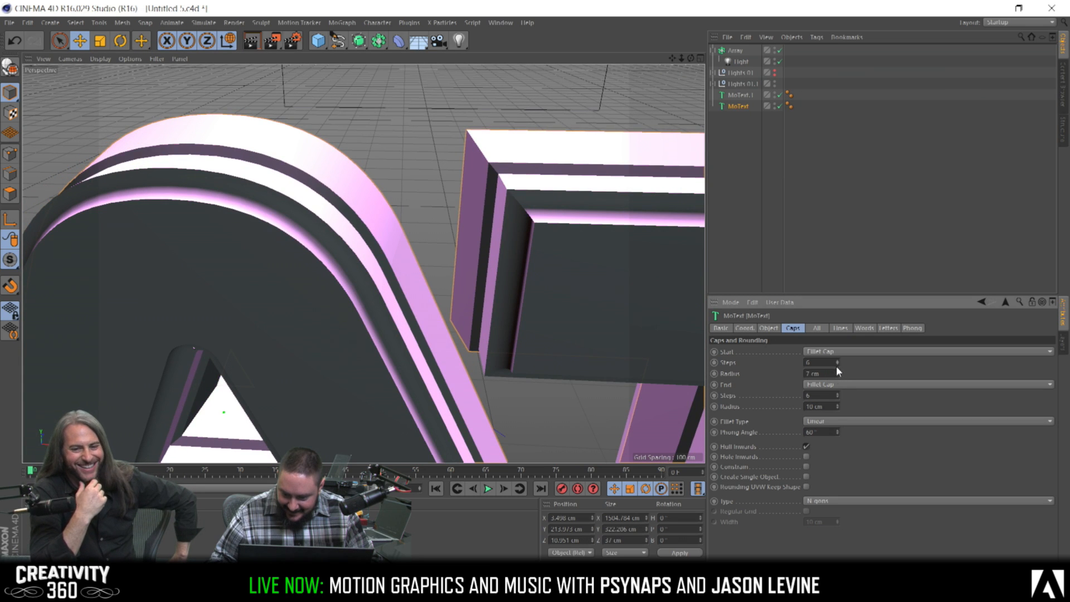
pyautogui.click(837, 371)
pyautogui.doubleClick(817, 406)
pyautogui.write('85')
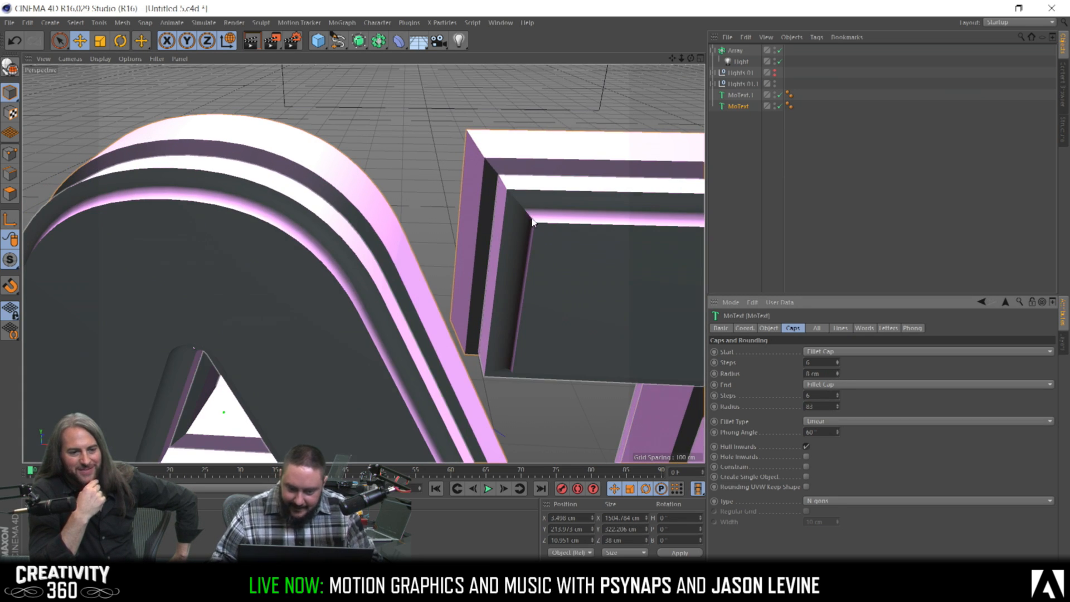
pyautogui.press('Return')
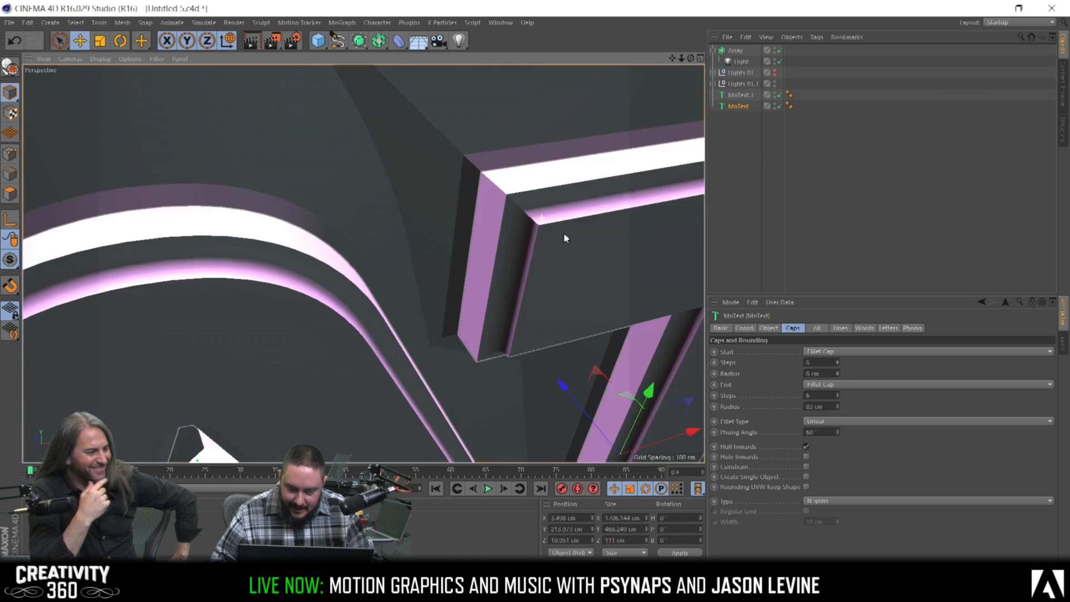
pyautogui.doubleClick(825, 407)
pyautogui.write('8')
pyautogui.press('Return')
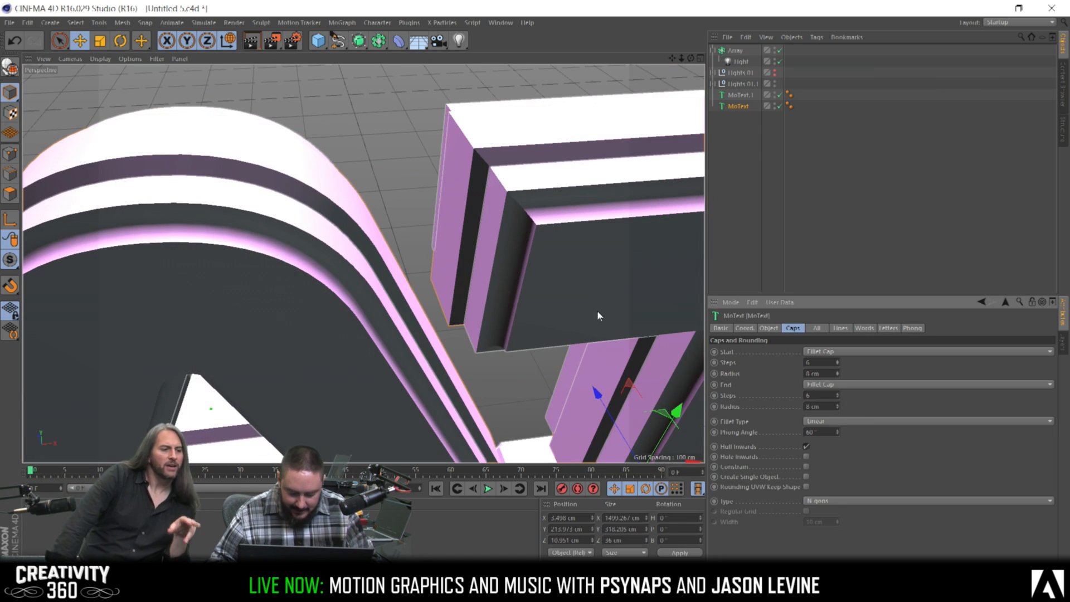
# Change the copied MoText's fillet type to Convex and inspect the layered bevels on the letter edges
pyautogui.keyDown('alt'); pyautogui.moveTo(594, 239); pyautogui.dragTo(497, 176); pyautogui.keyUp('alt')
pyautogui.scroll(4, 475, 214)
pyautogui.keyDown('alt'); pyautogui.moveTo(474, 214); pyautogui.dragTo(528, 249); pyautogui.keyUp('alt')
pyautogui.scroll(3, 507, 162)
pyautogui.scroll(-3, 508, 162)
pyautogui.scroll(2, 471, 189)
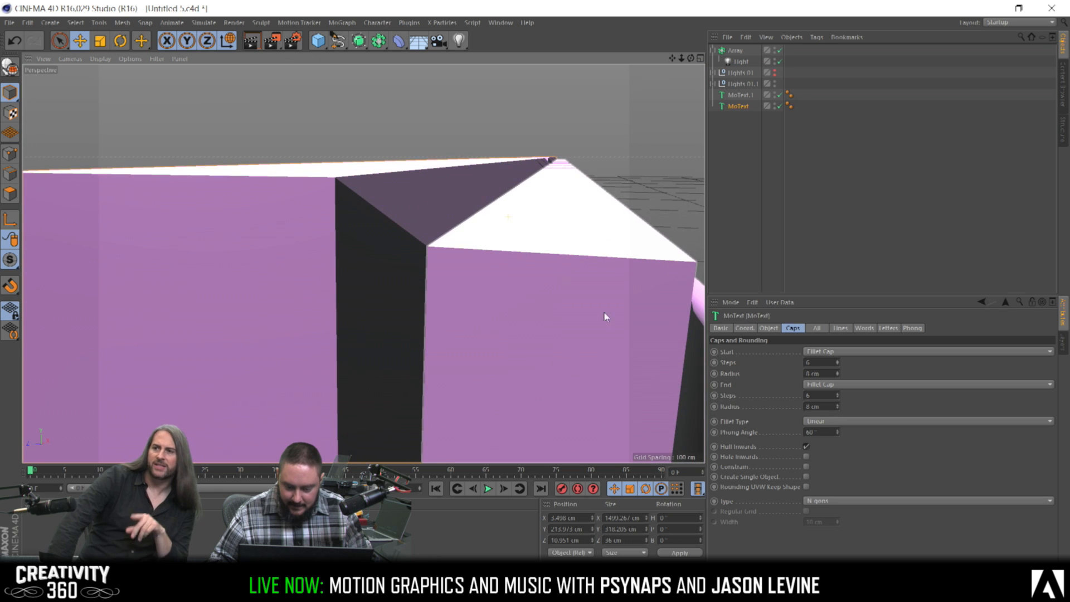
pyautogui.click(852, 420)
pyautogui.click(843, 443)
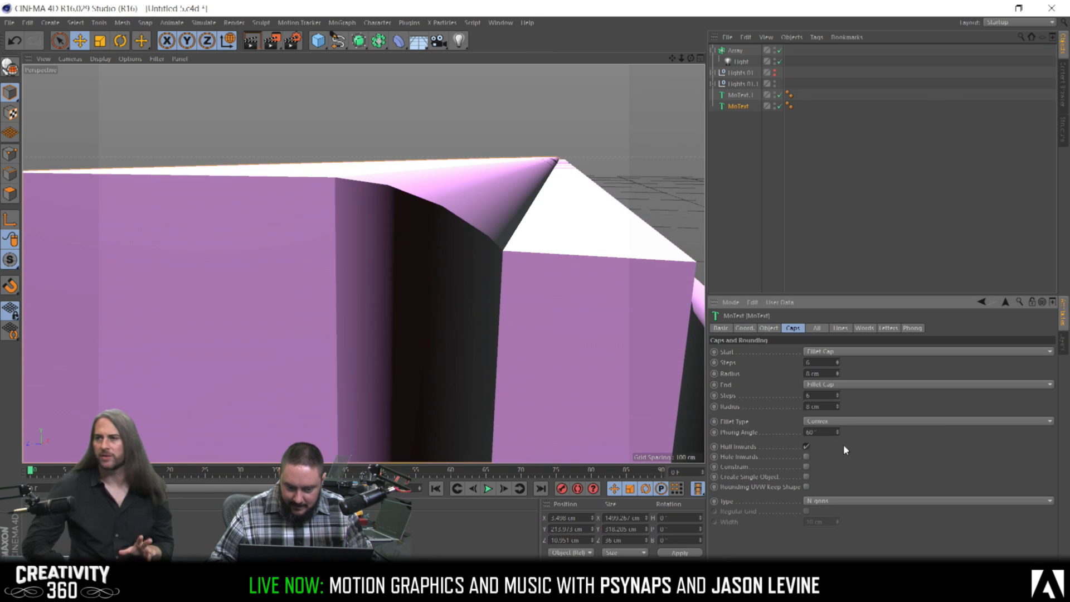
pyautogui.keyDown('alt'); pyautogui.moveTo(488, 263); pyautogui.dragTo(465, 263); pyautogui.keyUp('alt')
pyautogui.moveTo(546, 258)
pyautogui.keyDown('alt'); pyautogui.mouseDown(button='right')
pyautogui.moveTo(523, 264)
pyautogui.moveTo(542, 275)
pyautogui.mouseUp(button='right'); pyautogui.keyUp('alt')
pyautogui.keyDown('alt'); pyautogui.moveTo(568, 277); pyautogui.dragTo(472, 281); pyautogui.keyUp('alt')
pyautogui.keyDown('alt'); pyautogui.moveTo(600, 277); pyautogui.dragTo(490, 287, button='right'); pyautogui.keyUp('alt')
pyautogui.keyDown('alt'); pyautogui.moveTo(596, 292); pyautogui.dragTo(470, 188); pyautogui.keyUp('alt')
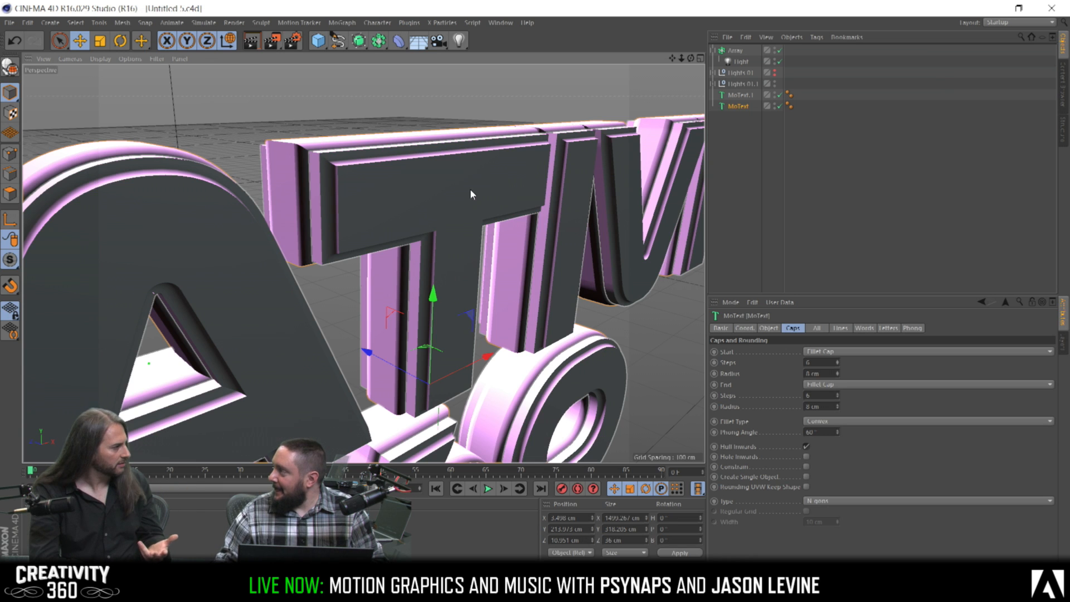
# Render the viewport to check the layered bevels across the whole title
pyautogui.moveTo(507, 170)
pyautogui.keyDown('alt'); pyautogui.mouseDown()
pyautogui.moveTo(540, 171)
pyautogui.moveTo(449, 207)
pyautogui.moveTo(448, 183)
pyautogui.mouseUp(); pyautogui.keyUp('alt')
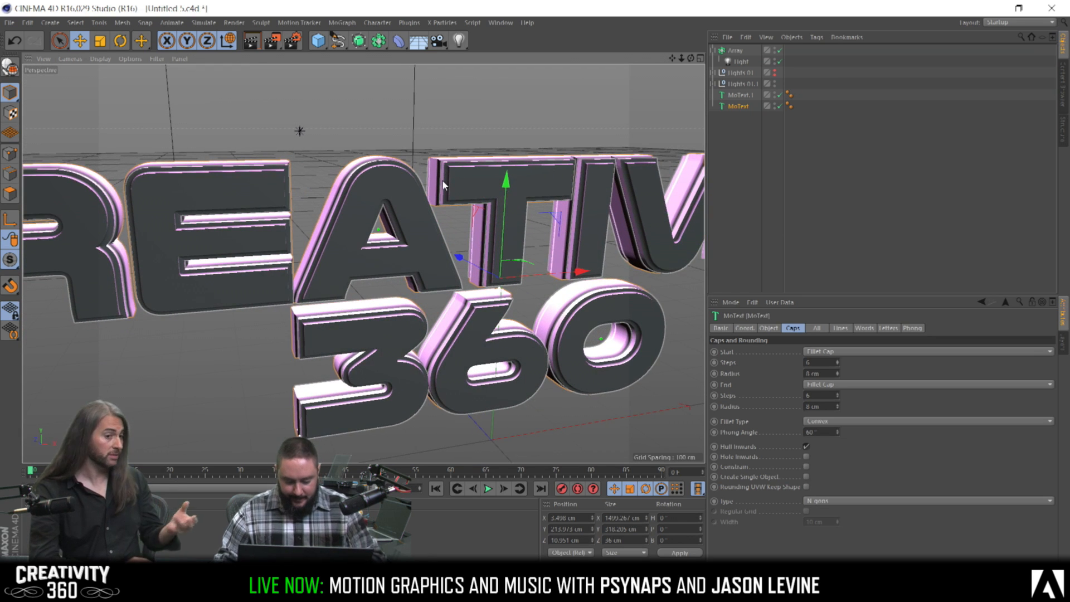
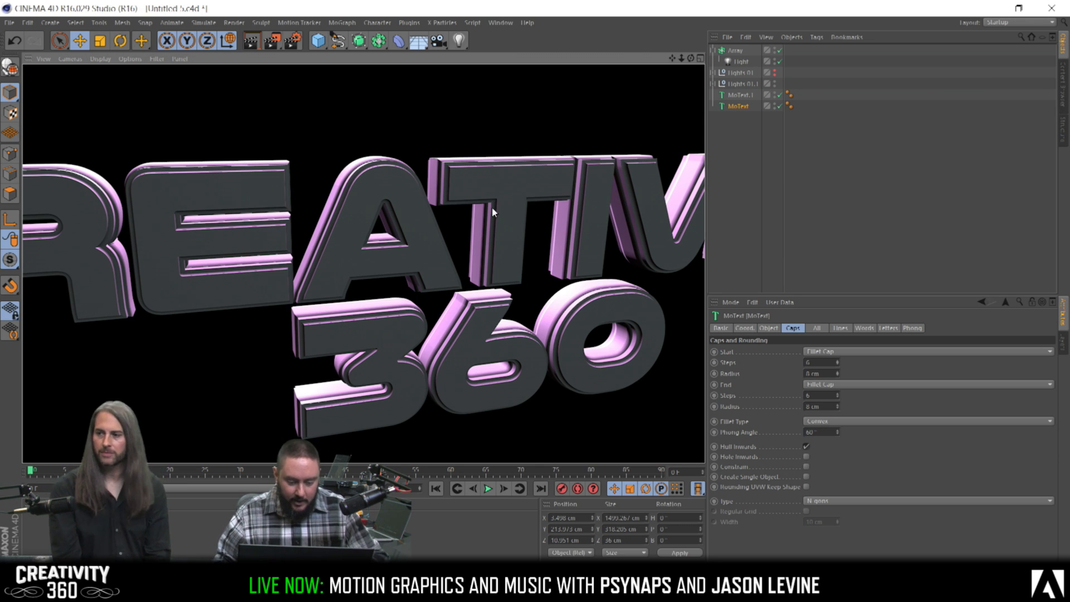
pyautogui.click(502, 207)
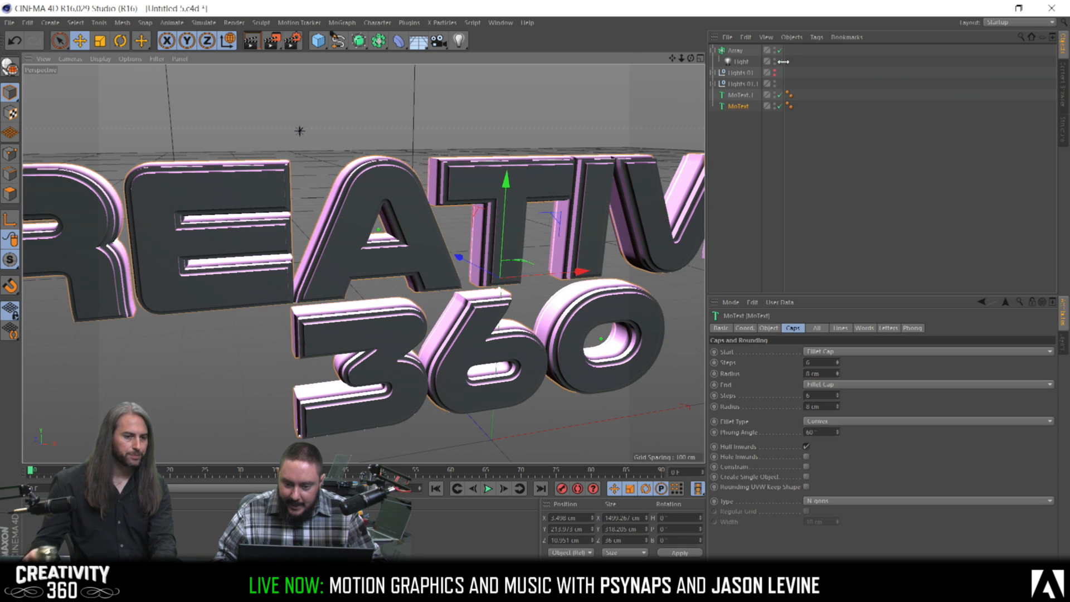
pyautogui.click(714, 83)
pyautogui.click(745, 94)
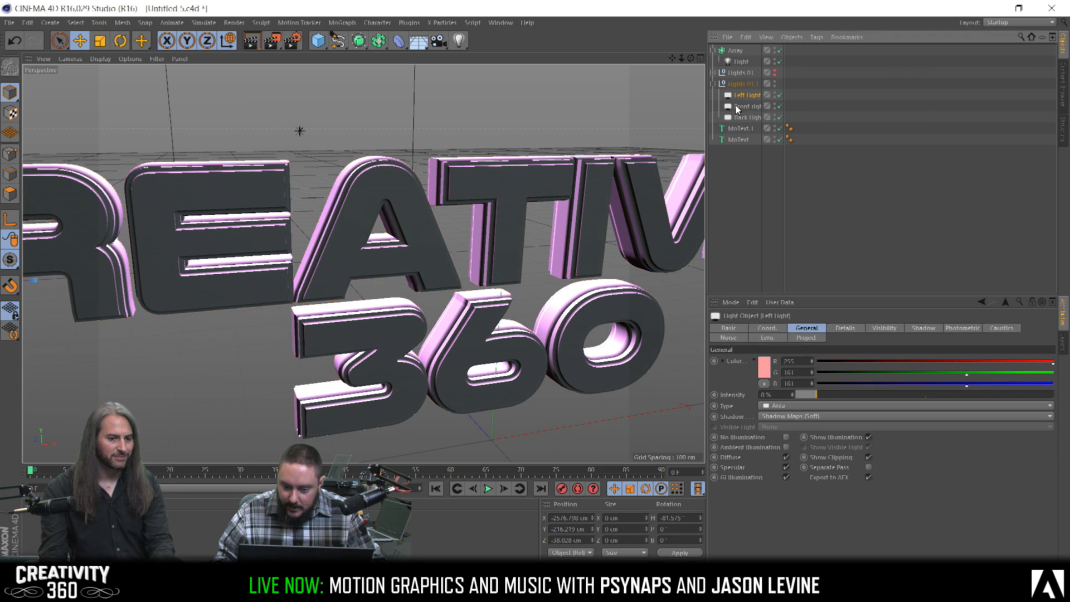
pyautogui.click(764, 370)
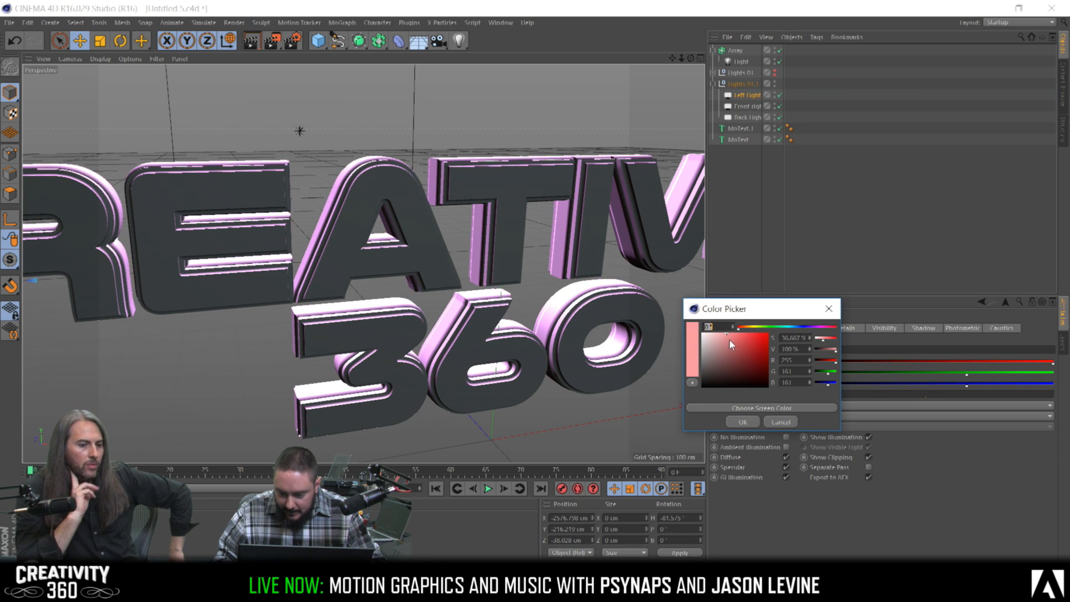
pyautogui.click(782, 421)
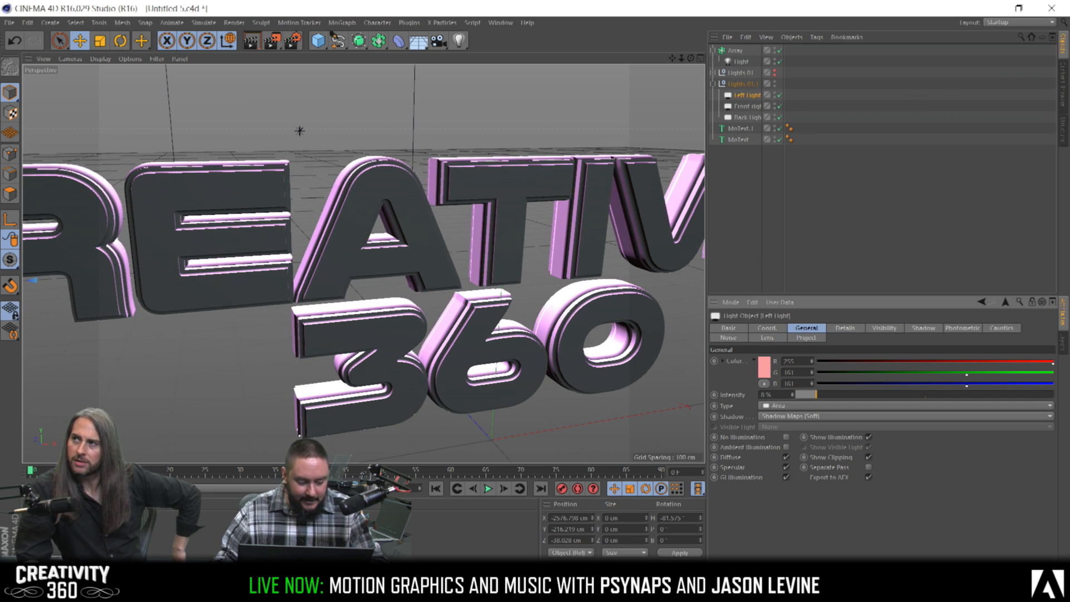
# Create a new material and set its color to a light grey with RGB 226, 226, 226
pyautogui.click(44, 504)
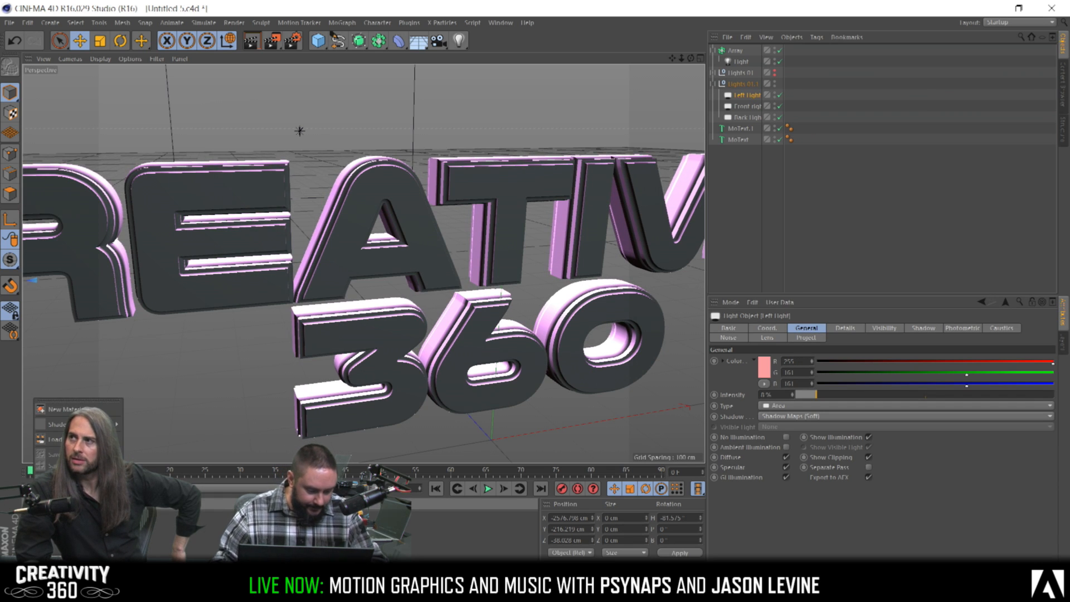
pyautogui.click(67, 409)
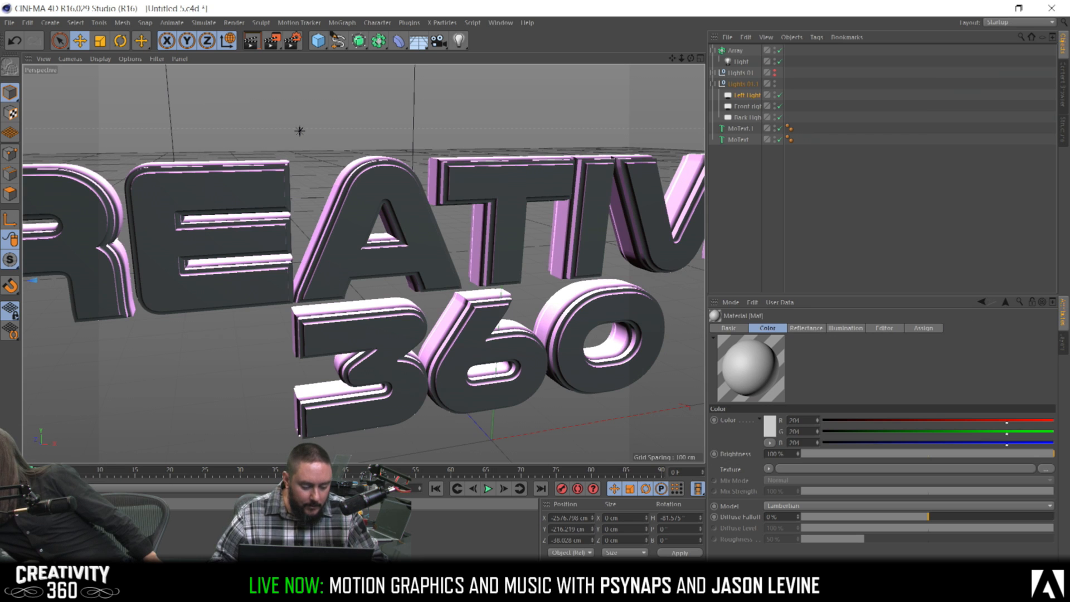
pyautogui.doubleClick(42, 527)
pyautogui.moveTo(292, 95); pyautogui.dragTo(344, 165)
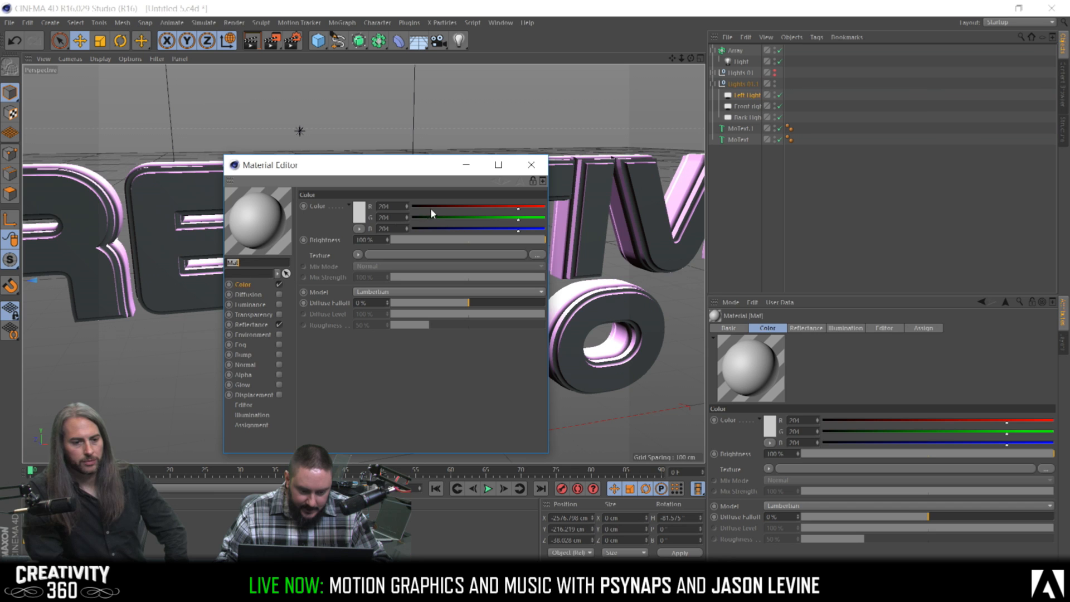
pyautogui.click(359, 214)
pyautogui.click(295, 191)
pyautogui.click(340, 269)
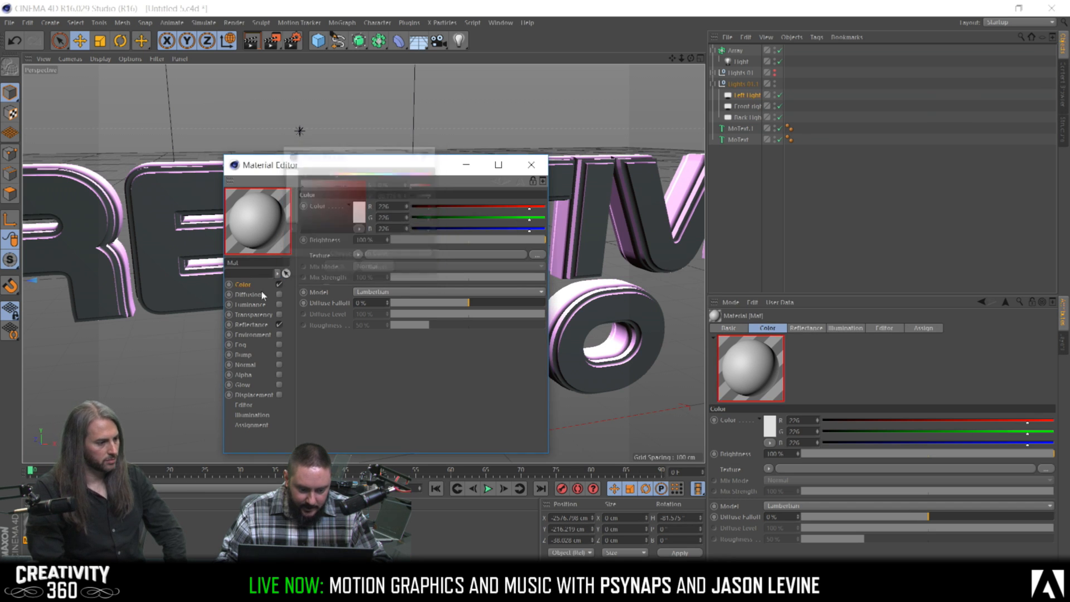
# Change the type of the material's Default Specular reflectance layer to Beckmann
pyautogui.click(245, 326)
pyautogui.click(333, 232)
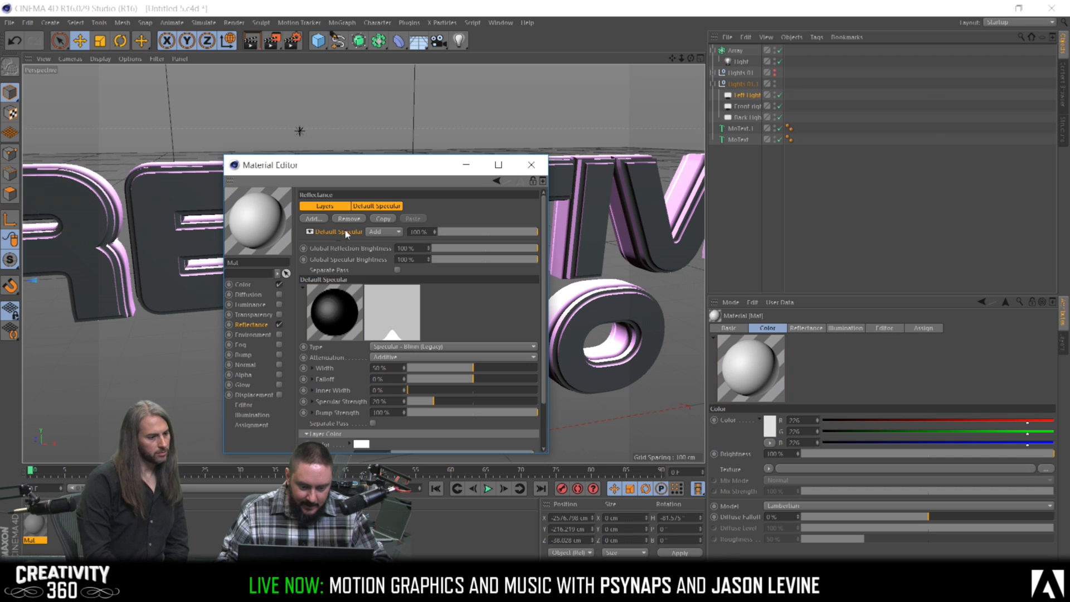
pyautogui.click(406, 346)
pyautogui.click(403, 362)
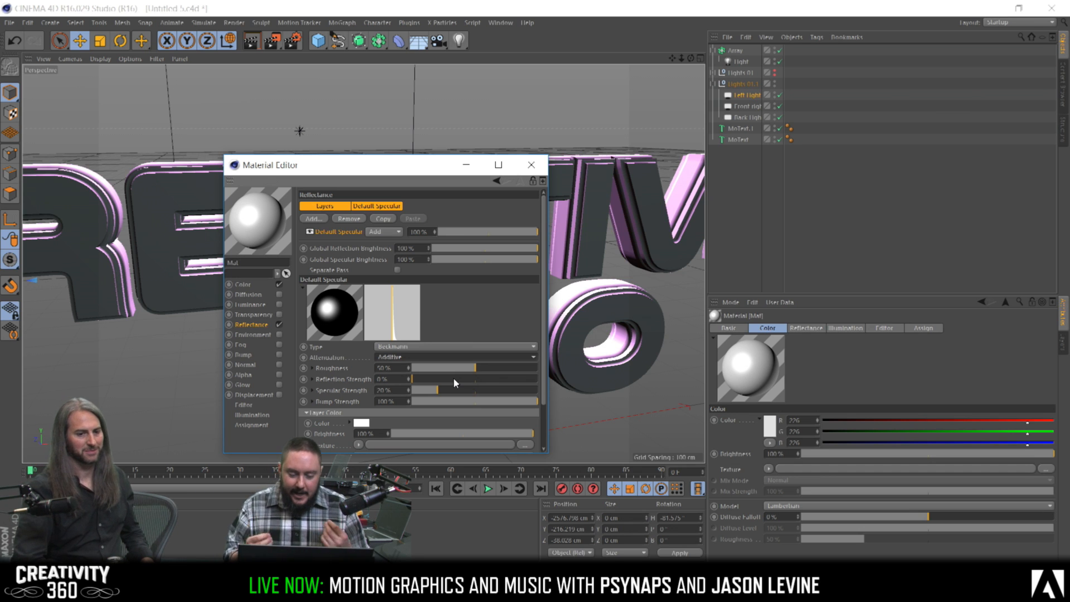
# Set the Default Specular layer's roughness to 41% and reflection strength to 42%, and close the Material Editor
pyautogui.click(419, 368)
pyautogui.moveTo(419, 368); pyautogui.dragTo(431, 369)
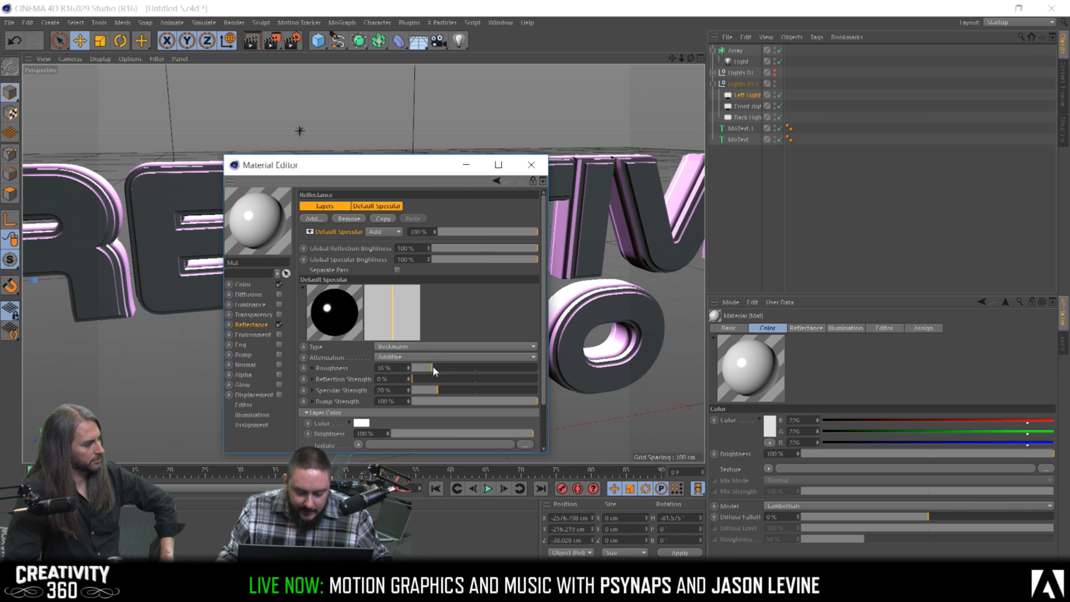
pyautogui.moveTo(447, 369); pyautogui.dragTo(453, 369)
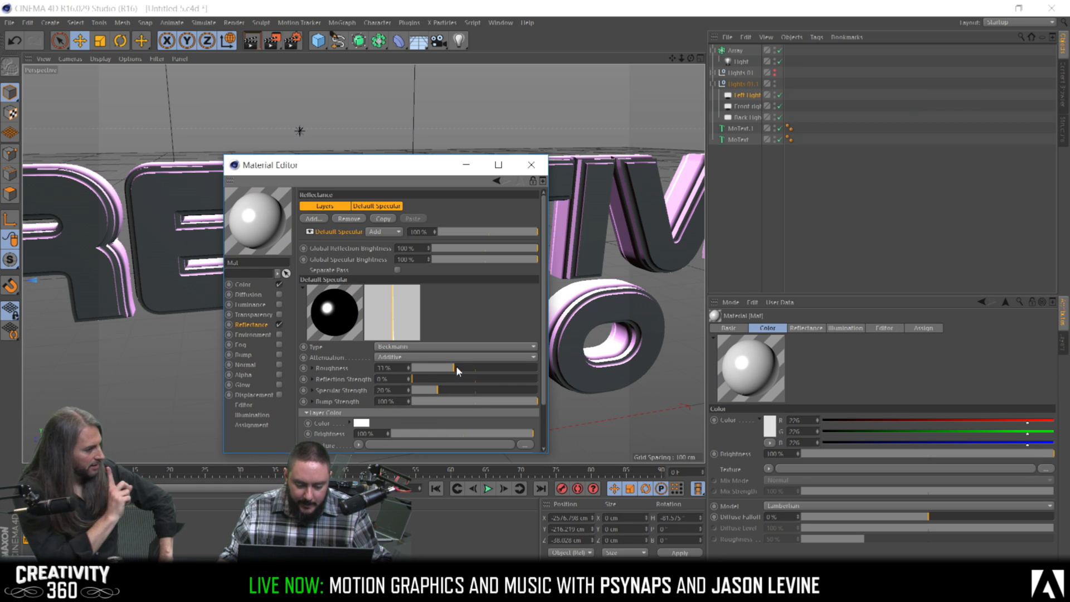
pyautogui.moveTo(431, 381); pyautogui.dragTo(441, 382)
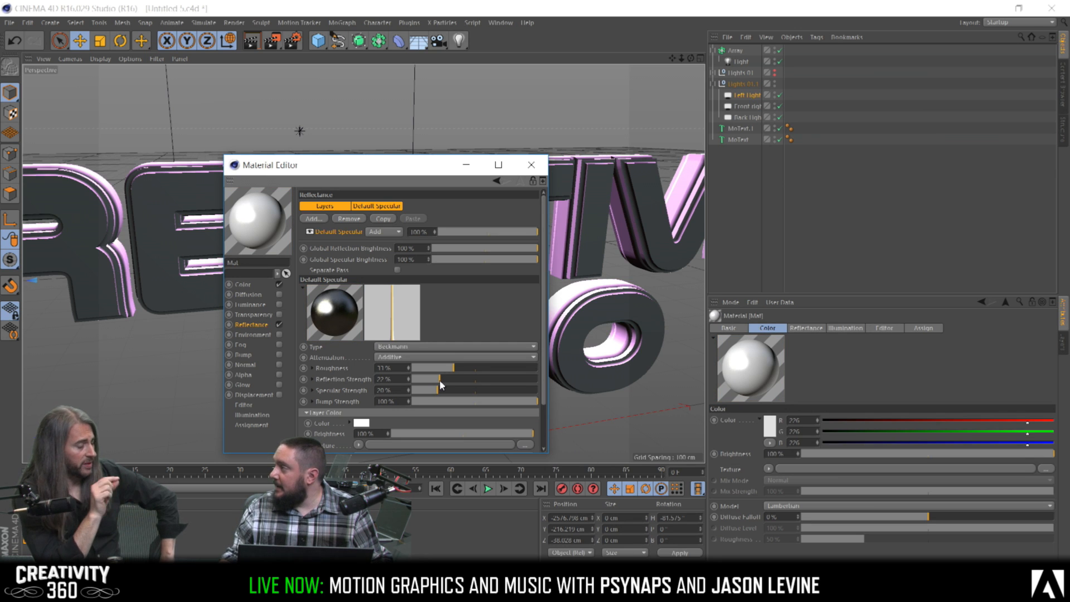
pyautogui.moveTo(454, 368)
pyautogui.mouseDown()
pyautogui.moveTo(473, 367)
pyautogui.moveTo(452, 369)
pyautogui.moveTo(465, 379)
pyautogui.mouseUp()
pyautogui.click(466, 379)
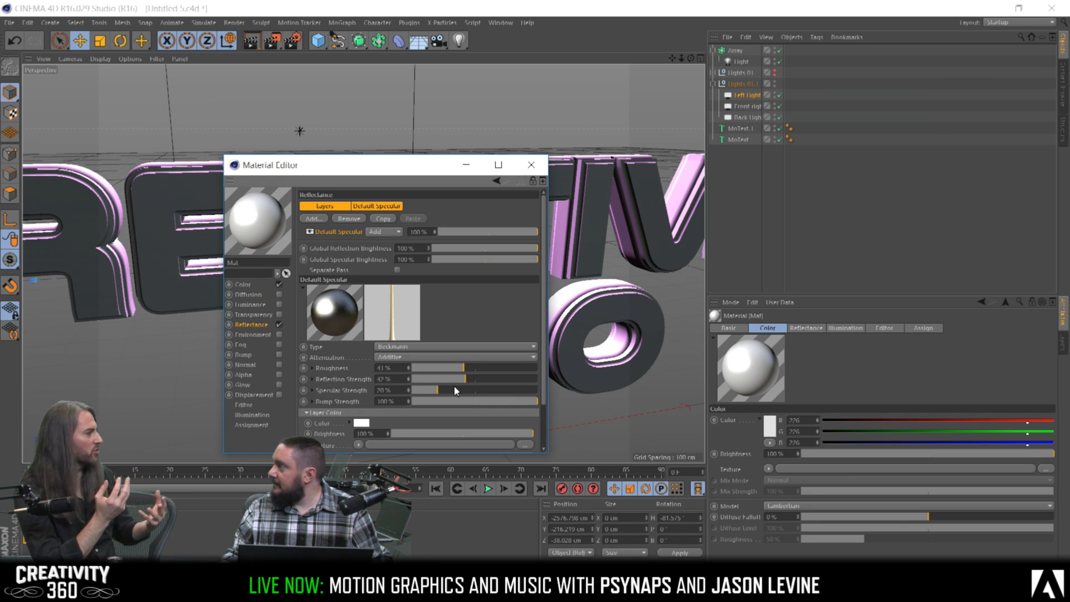
pyautogui.click(534, 164)
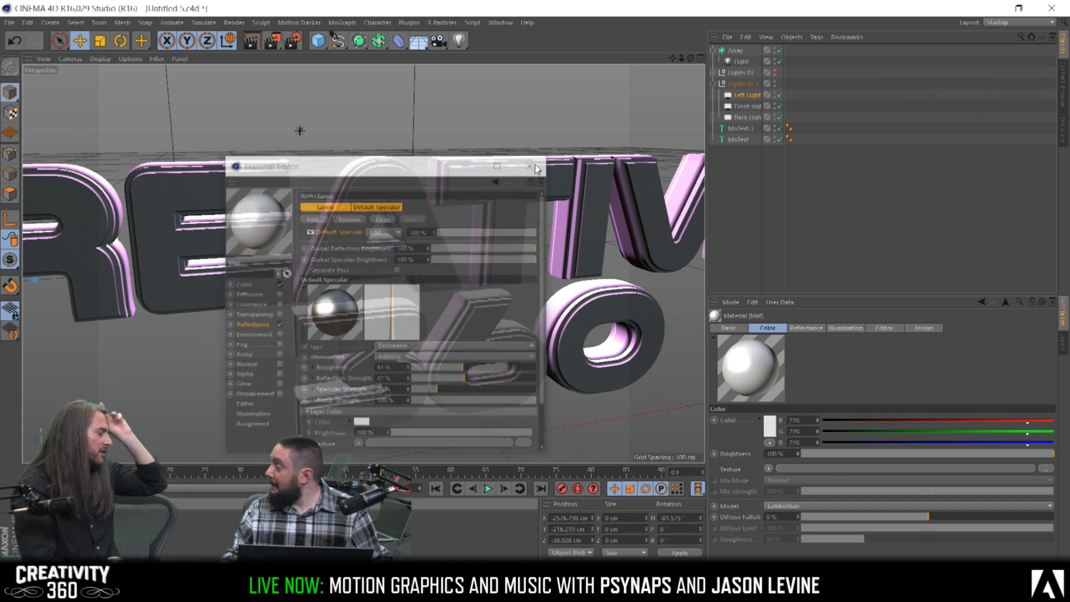
# Render an angled view of the title and assign the new material to both MoText.1 and MoText
pyautogui.keyDown('alt'); pyautogui.moveTo(453, 266); pyautogui.dragTo(525, 265); pyautogui.keyUp('alt')
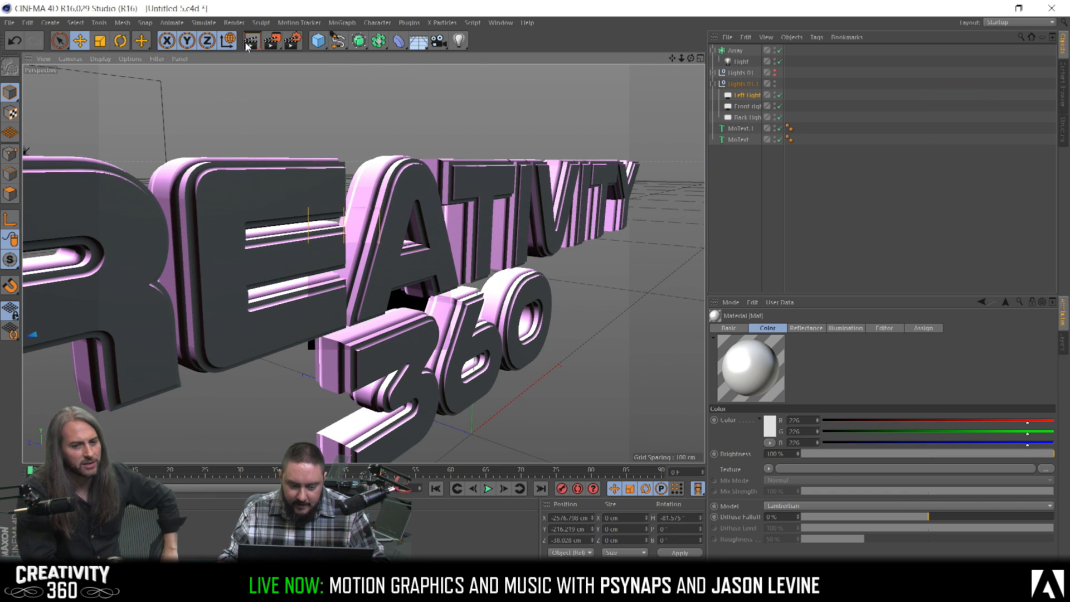
pyautogui.click(253, 43)
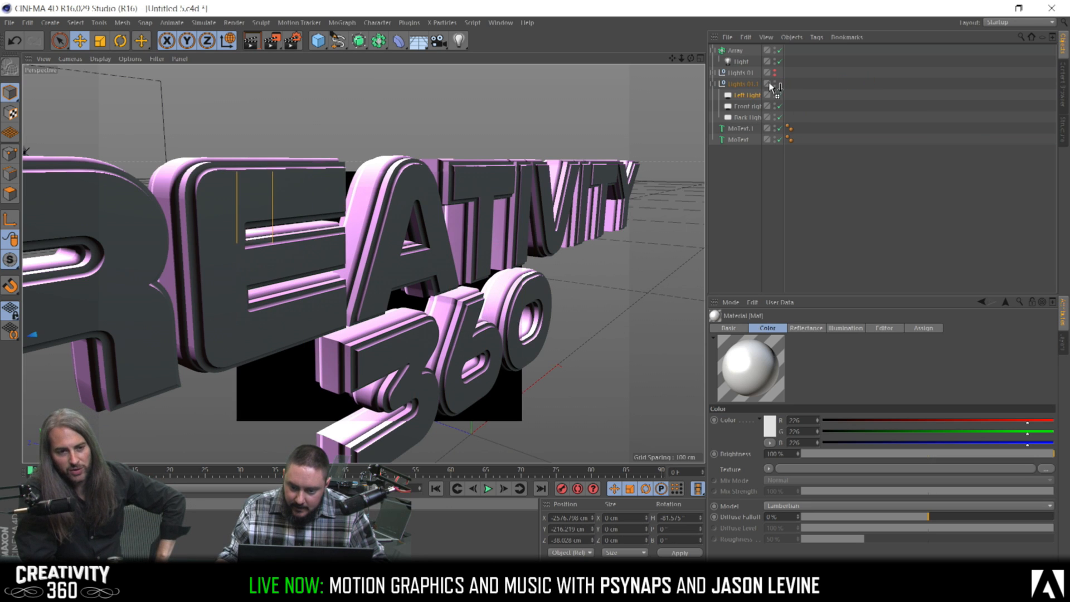
pyautogui.moveTo(752, 54); pyautogui.dragTo(740, 128)
pyautogui.moveTo(42, 526); pyautogui.dragTo(744, 138)
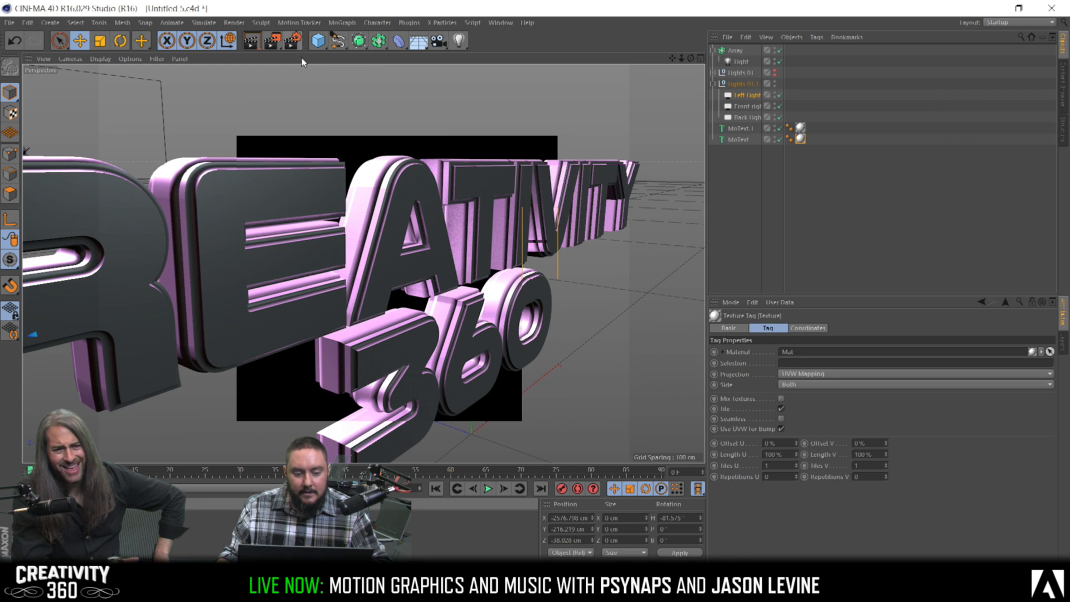
# Set the render settings' anti-aliasing to Best with a 1x1 max level and the Mitchell filter
pyautogui.click(293, 41)
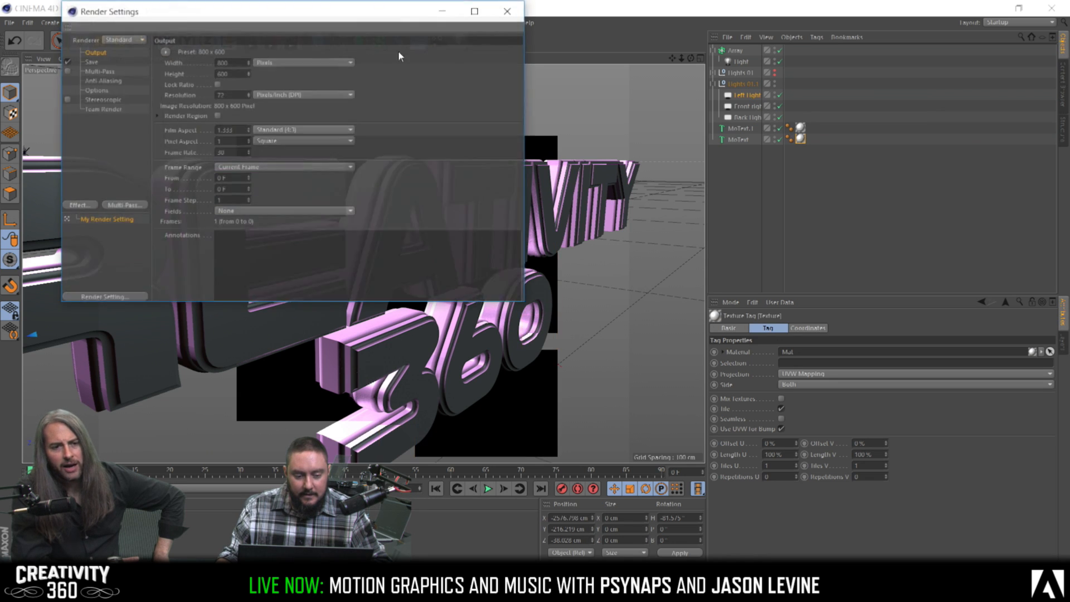
pyautogui.moveTo(351, 16); pyautogui.dragTo(894, 67)
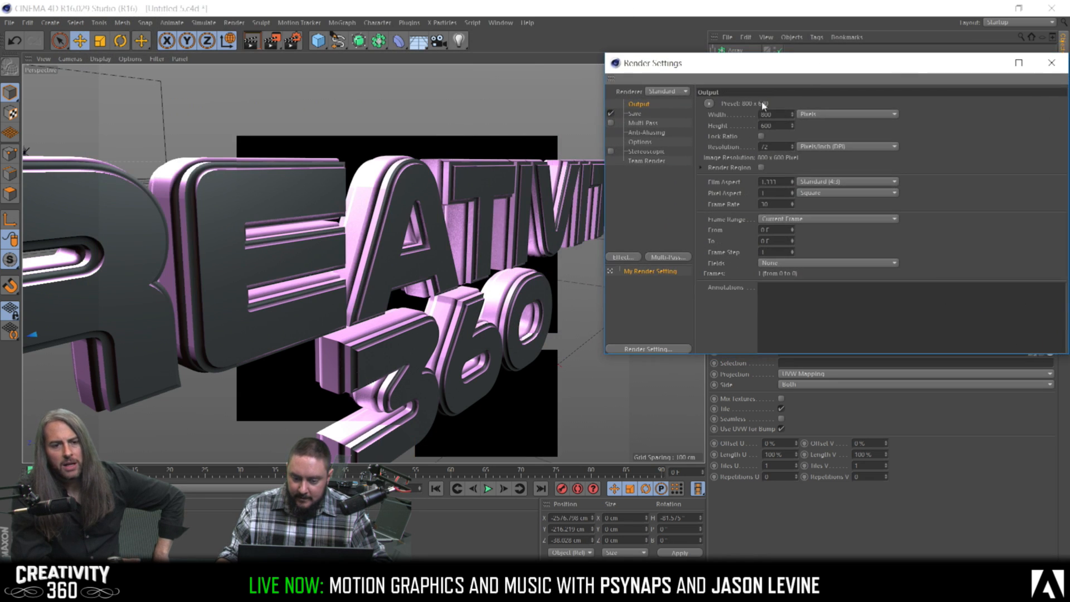
pyautogui.click(647, 142)
pyautogui.click(641, 134)
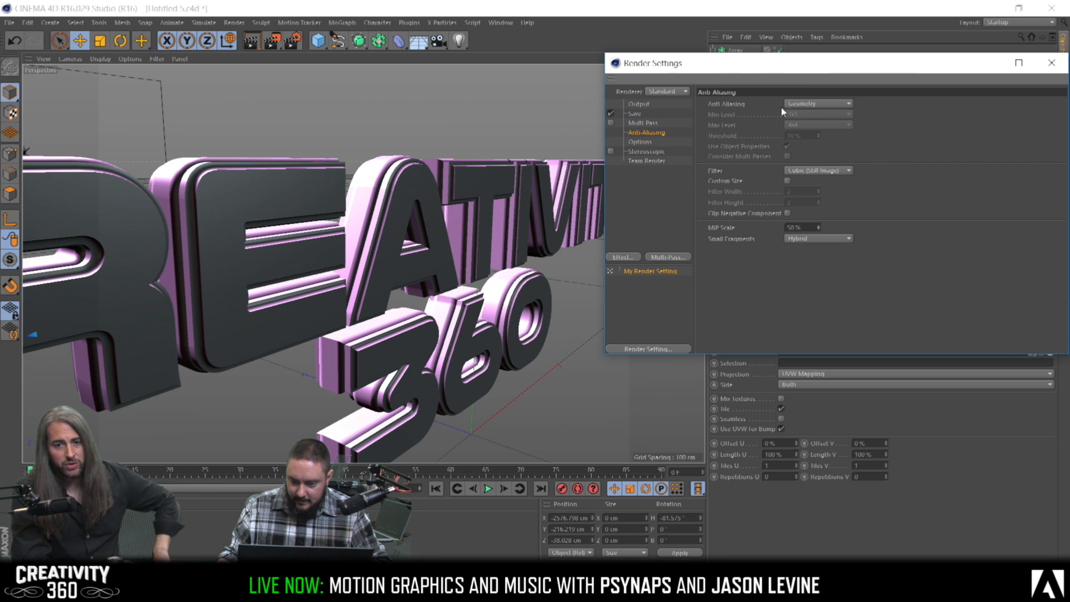
pyautogui.click(804, 103)
pyautogui.click(803, 136)
pyautogui.click(803, 125)
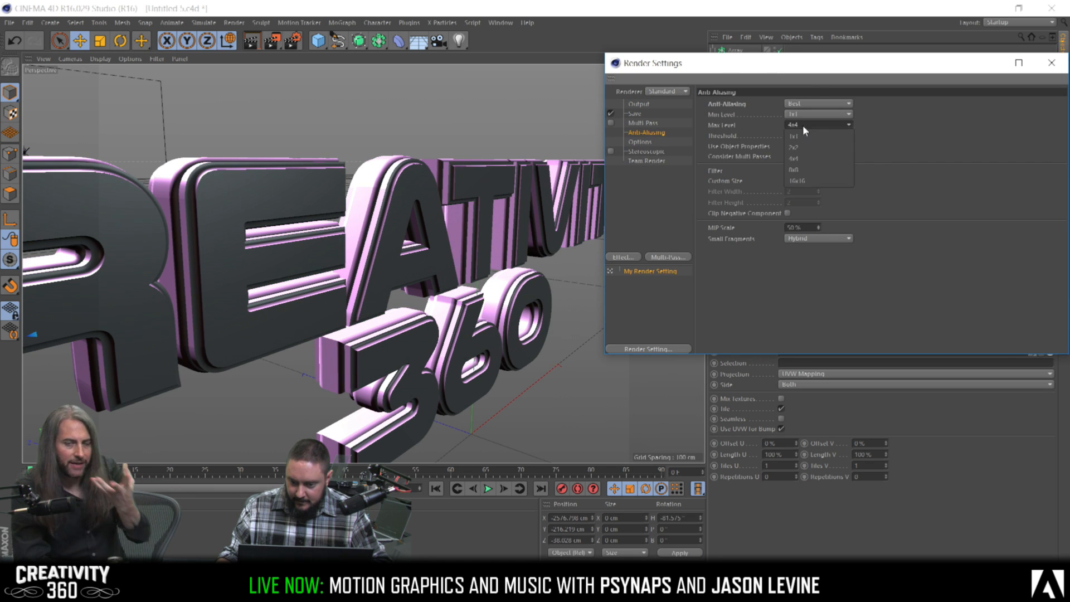
pyautogui.click(802, 134)
pyautogui.click(810, 170)
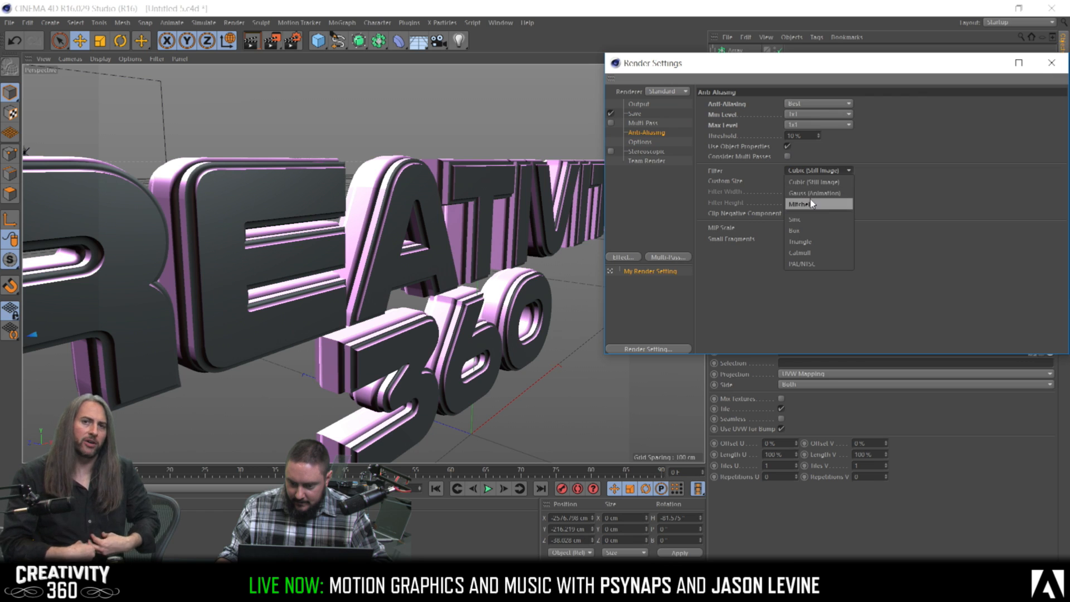
pyautogui.click(811, 203)
pyautogui.click(1051, 62)
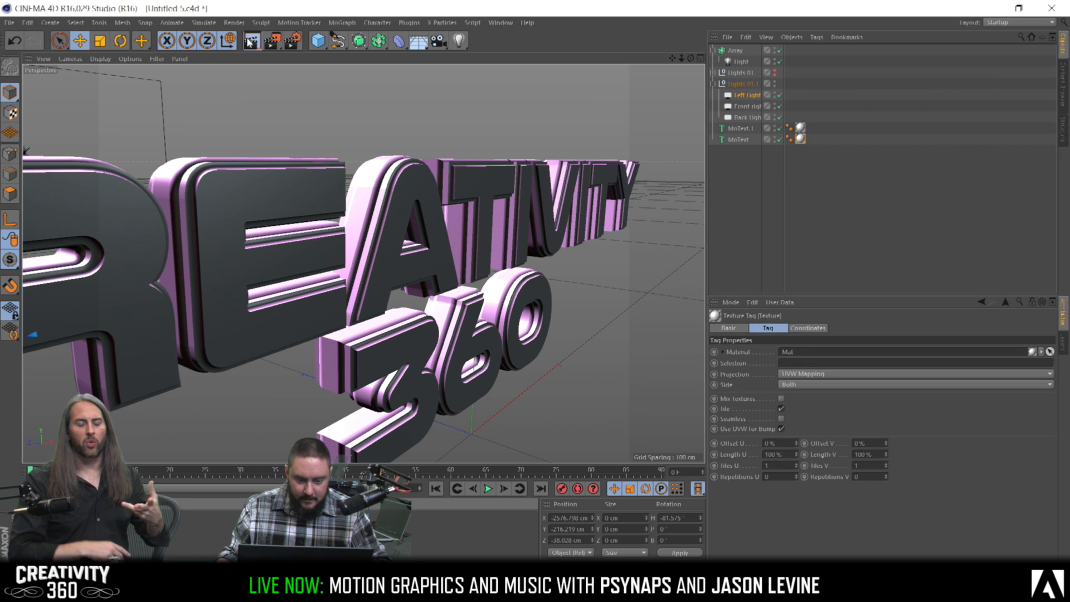
# Preview the textured title with an interactive render region and enlarge the region to cover more of the letters
pyautogui.hotkey('ctrl', 'r')
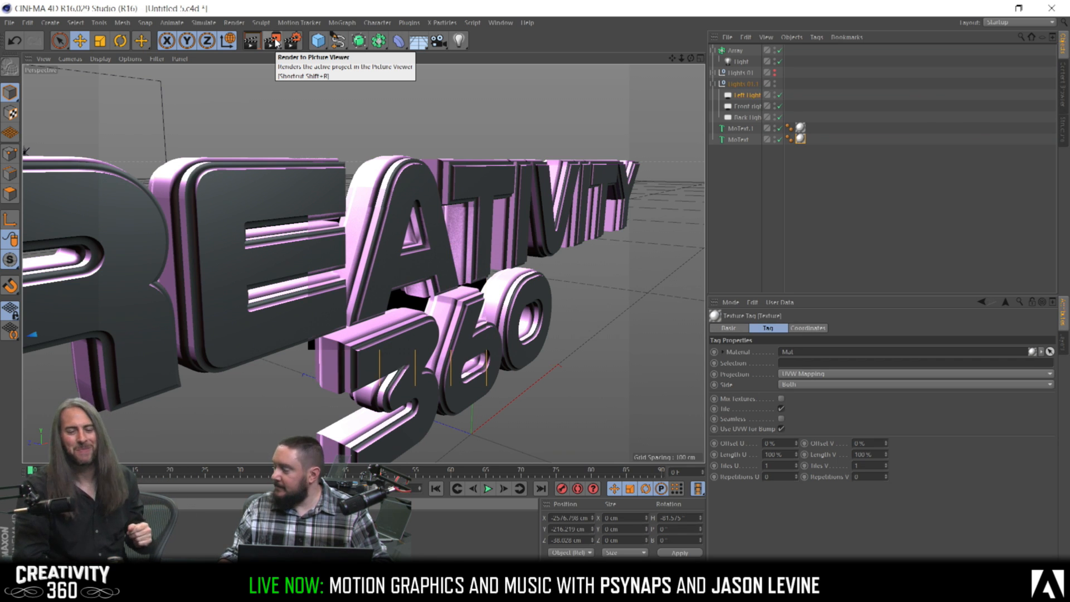
pyautogui.moveTo(275, 44); pyautogui.dragTo(328, 209)
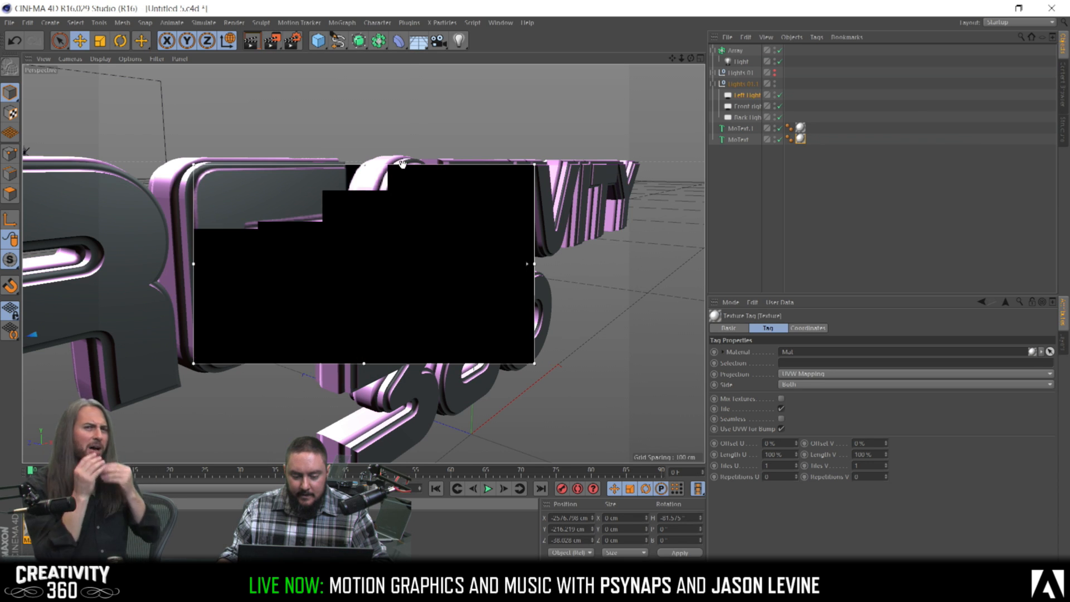
pyautogui.moveTo(534, 363); pyautogui.dragTo(611, 403)
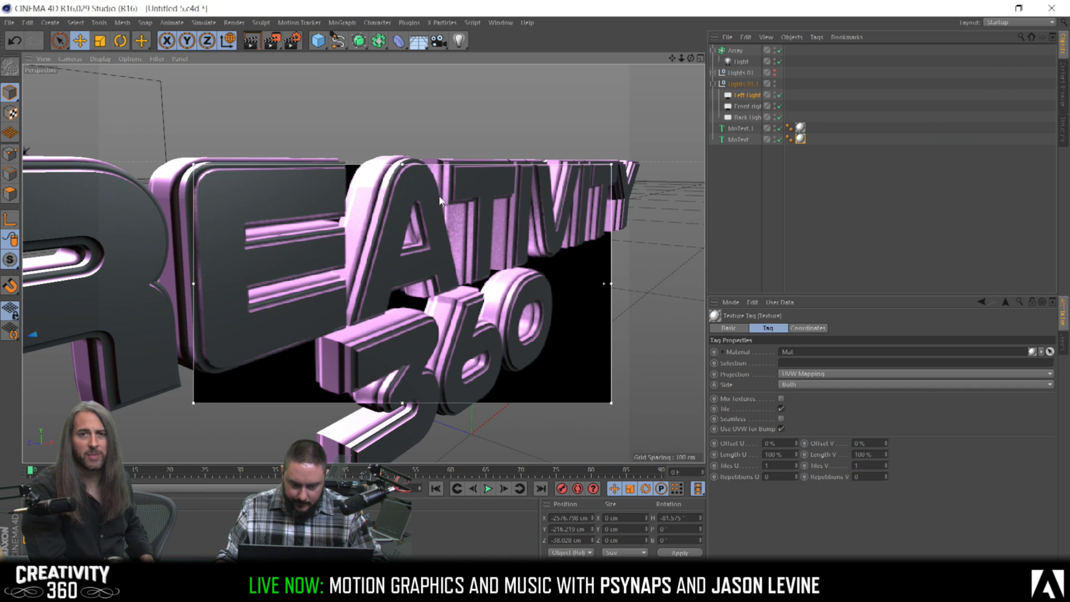
pyautogui.keyDown('alt'); pyautogui.moveTo(444, 207); pyautogui.dragTo(445, 255, button='middle'); pyautogui.keyUp('alt')
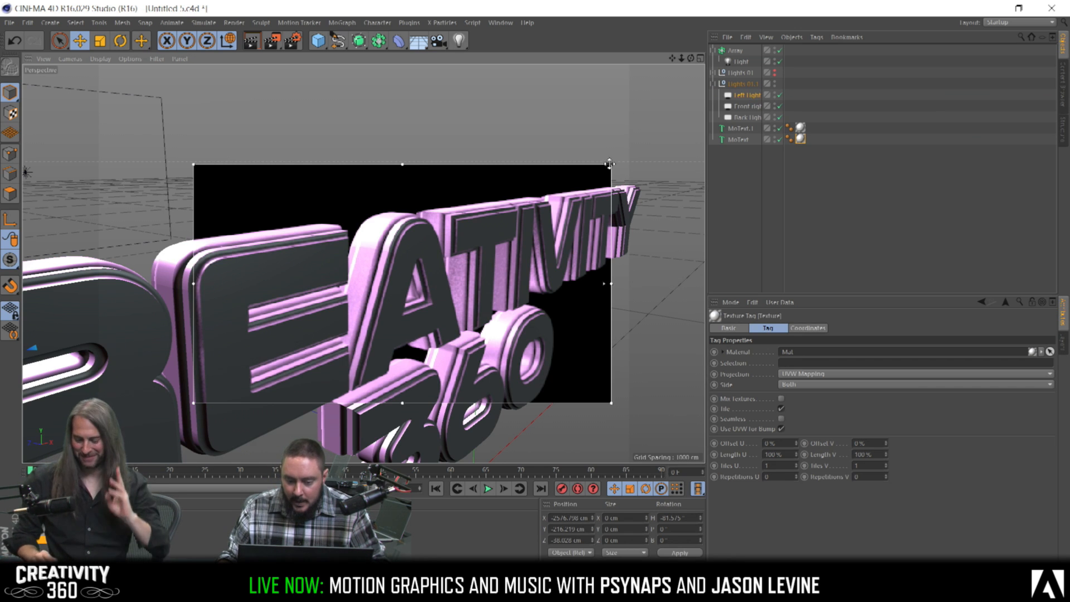
pyautogui.moveTo(611, 165); pyautogui.dragTo(630, 149)
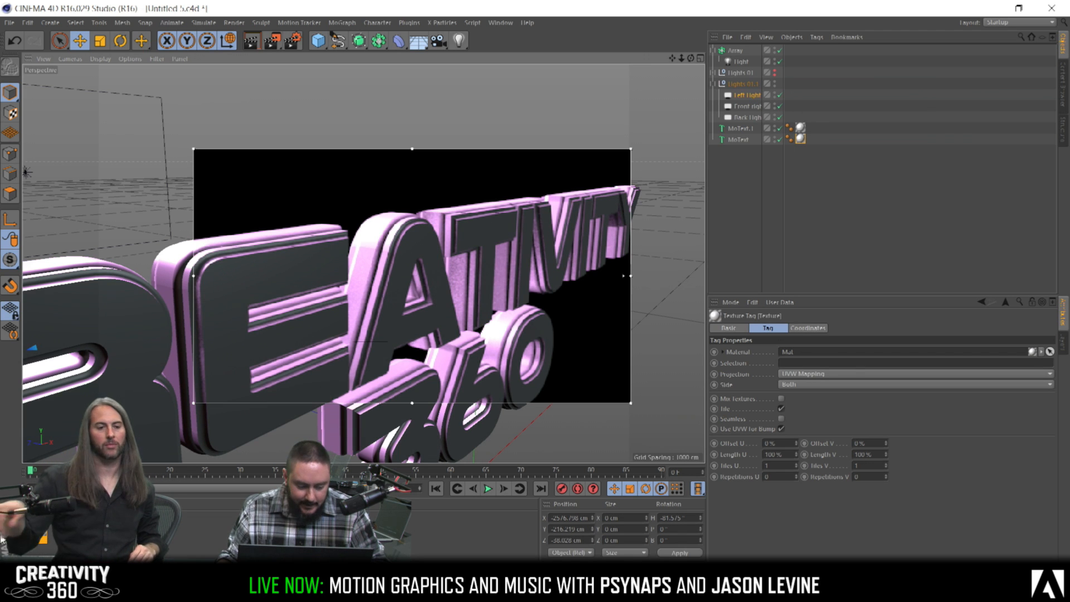
# Rename the title's reflective material as 1 and preview the A and T letters close up in the interactive render region
pyautogui.doubleClick(36, 524)
pyautogui.moveTo(283, 76); pyautogui.dragTo(825, 103)
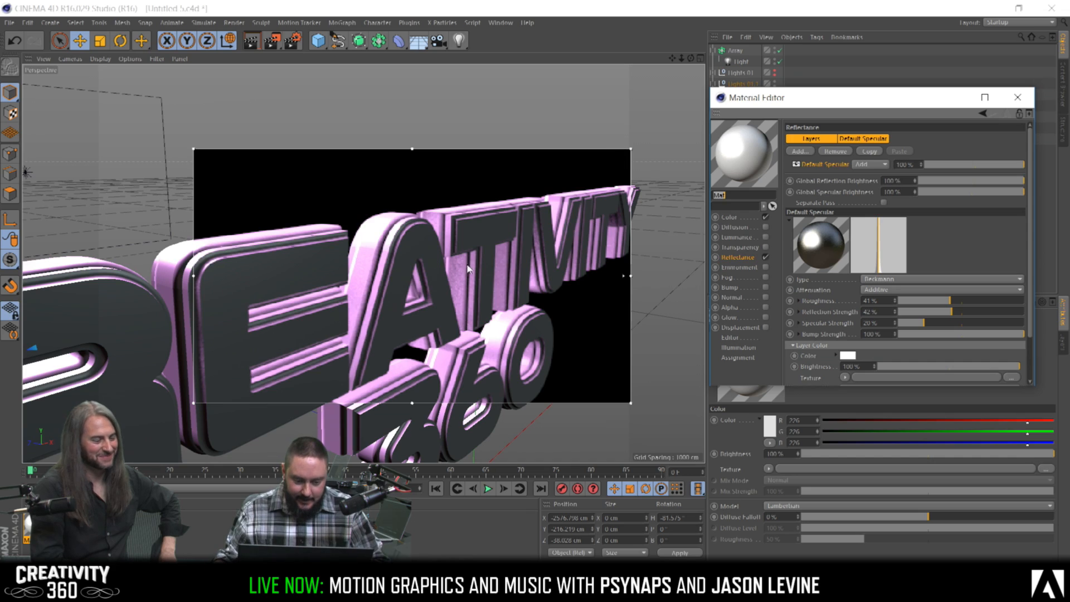
pyautogui.keyDown('alt'); pyautogui.moveTo(482, 258); pyautogui.dragTo(420, 274); pyautogui.keyUp('alt')
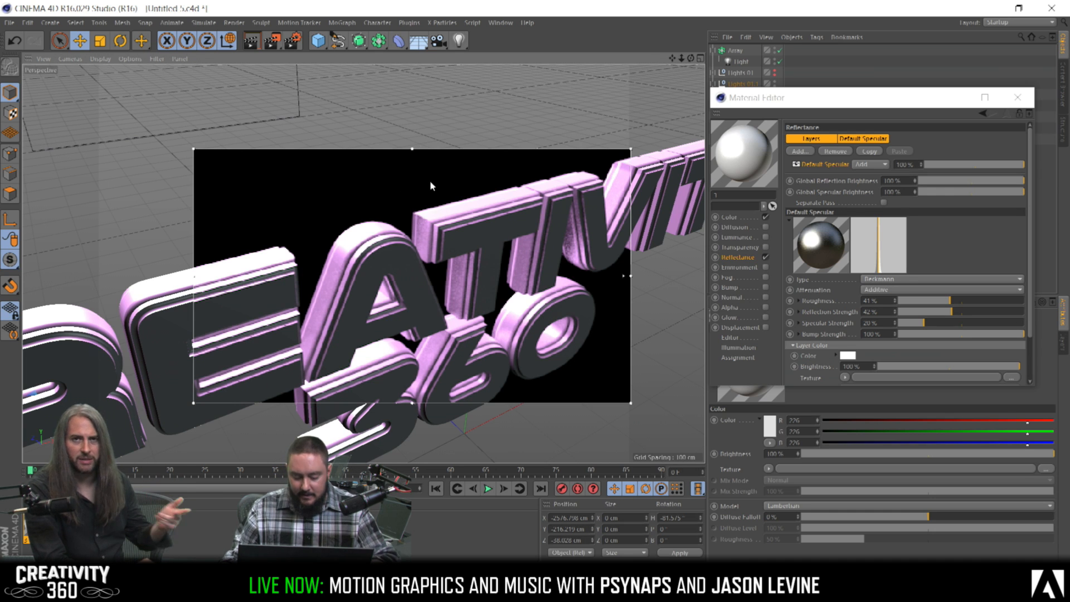
pyautogui.keyDown('alt'); pyautogui.moveTo(428, 234); pyautogui.dragTo(525, 226, button='right'); pyautogui.keyUp('alt')
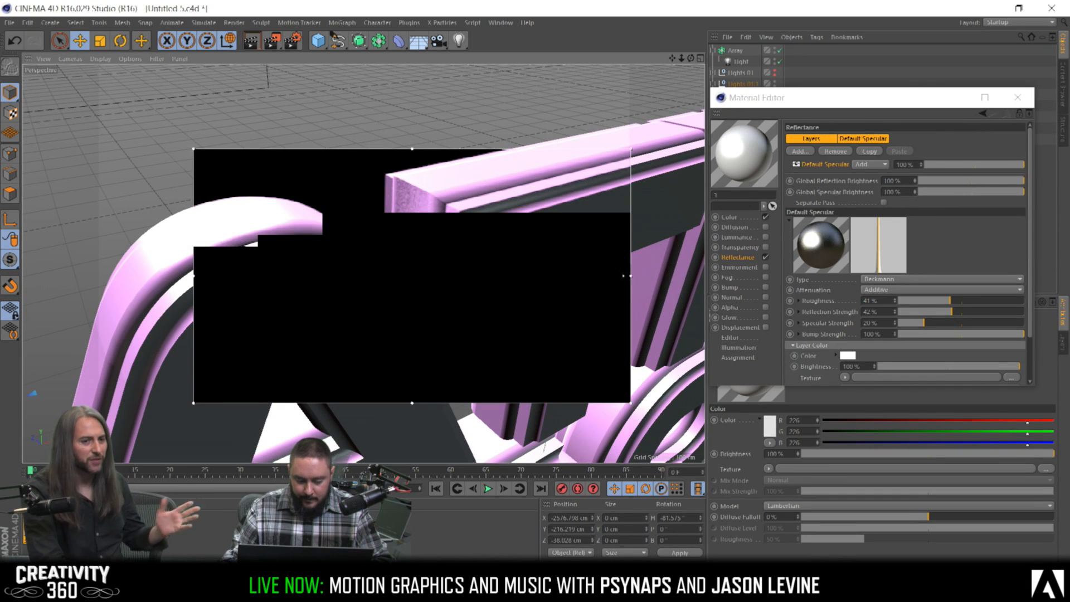
# Set material 1's Default Specular roughness to 40% and reflection strength to 40%
pyautogui.doubleClick(40, 525)
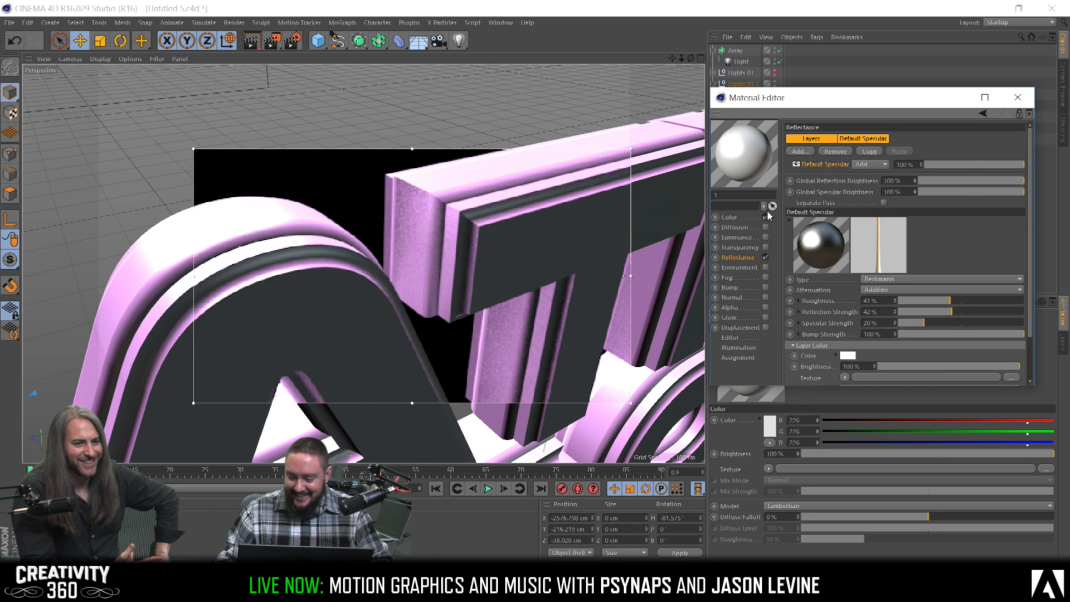
pyautogui.click(887, 300)
pyautogui.write('40')
pyautogui.press('Tab')
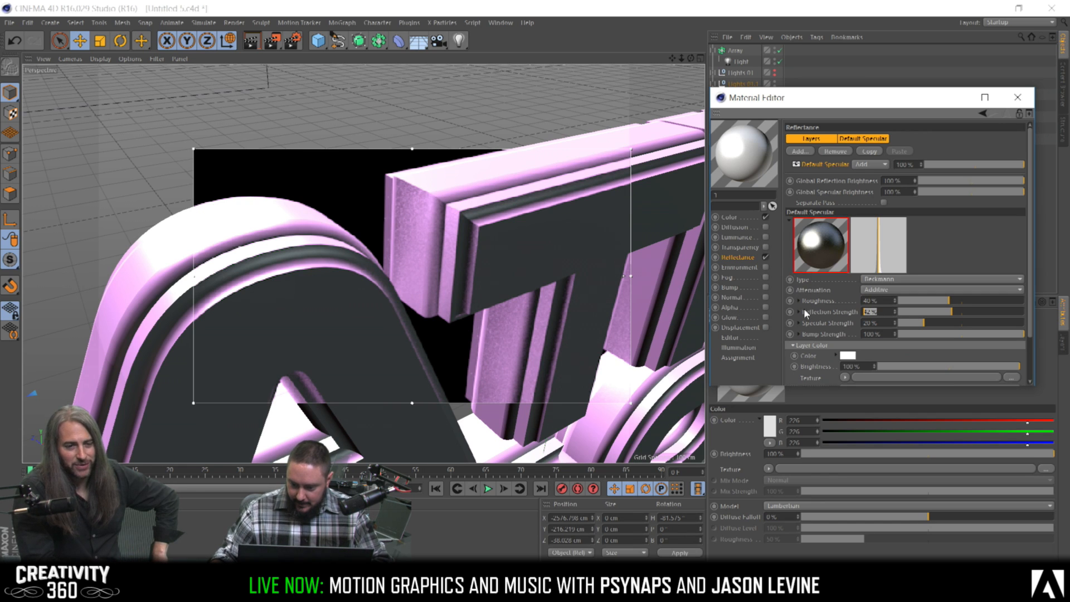
pyautogui.write('40')
pyautogui.press('Return')
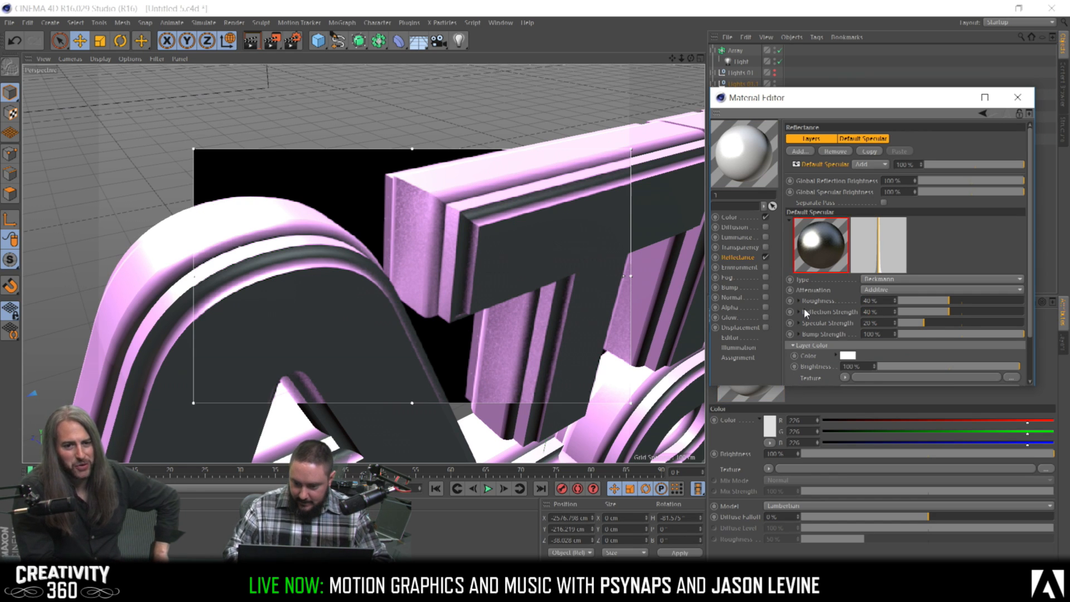
# Lower the Default Specular layer's roughness to 10%, preview the letters from another angle, and close the Material Editor
pyautogui.moveTo(920, 302); pyautogui.dragTo(912, 302)
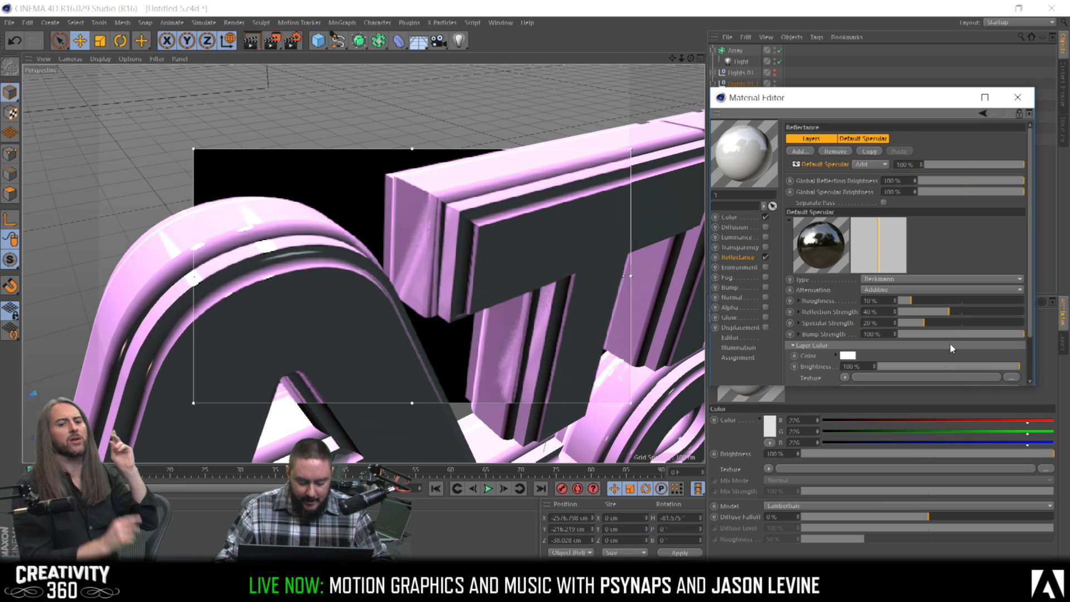
pyautogui.keyDown('alt'); pyautogui.moveTo(579, 304); pyautogui.dragTo(520, 219); pyautogui.keyUp('alt')
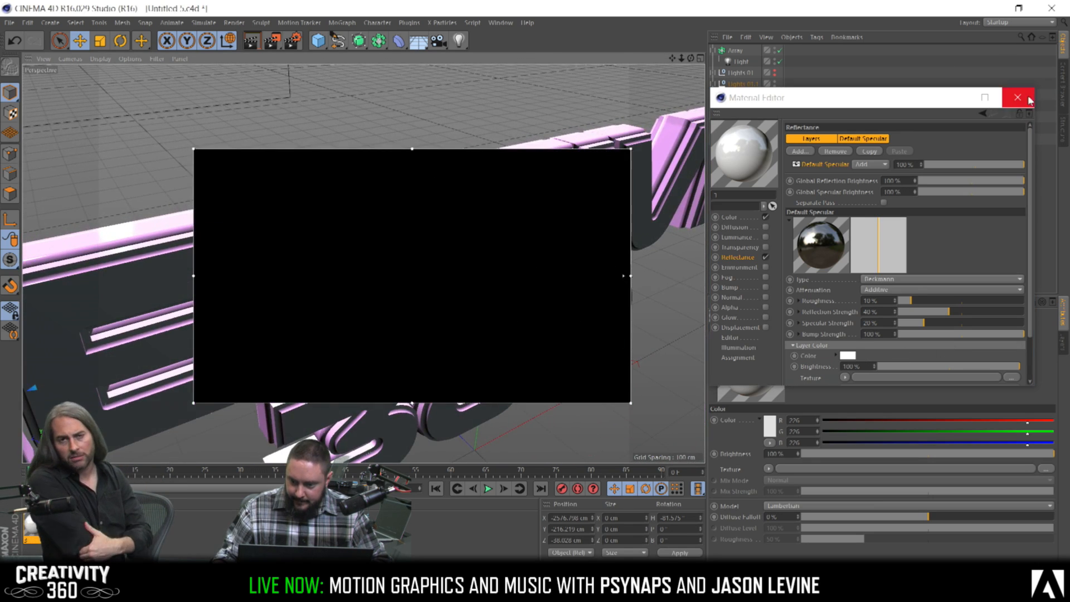
pyautogui.click(1018, 97)
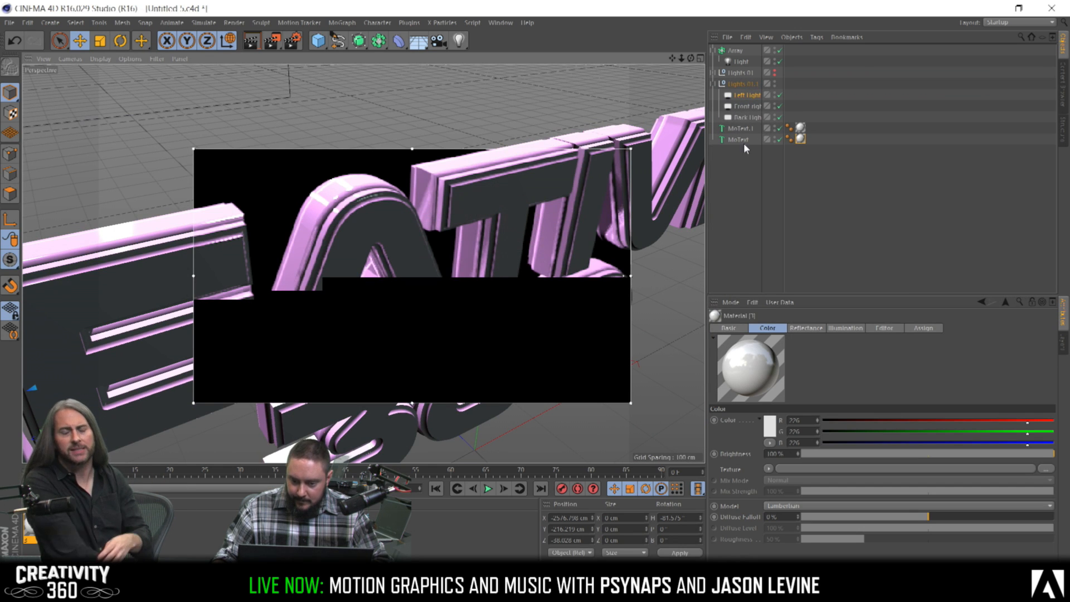
# Set the start cap fillet radius of MoText.1 to 4 cm
pyautogui.click(742, 128)
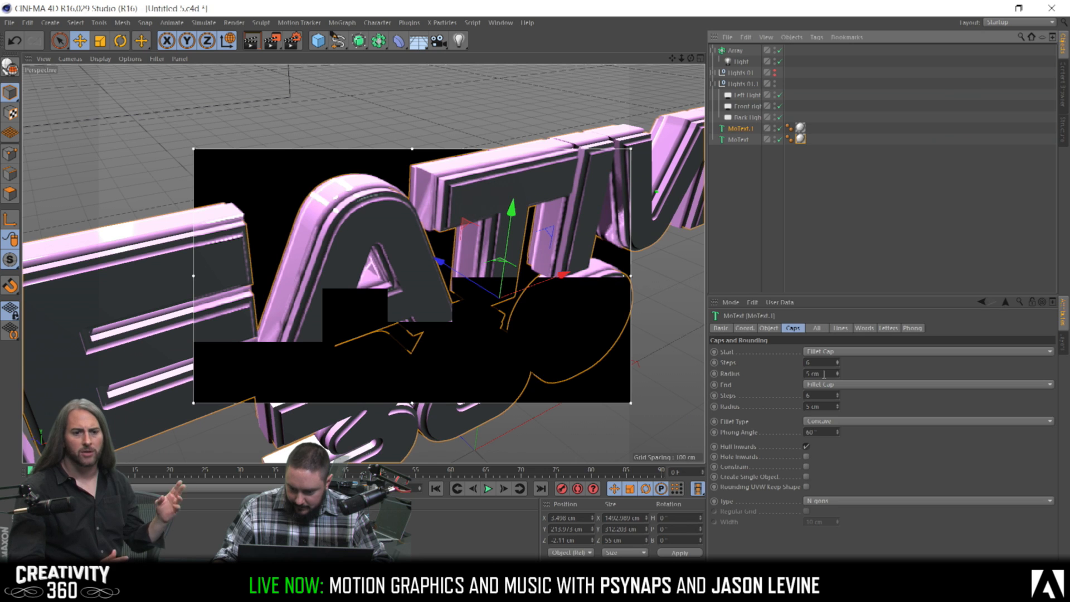
pyautogui.write('4')
pyautogui.press('Return')
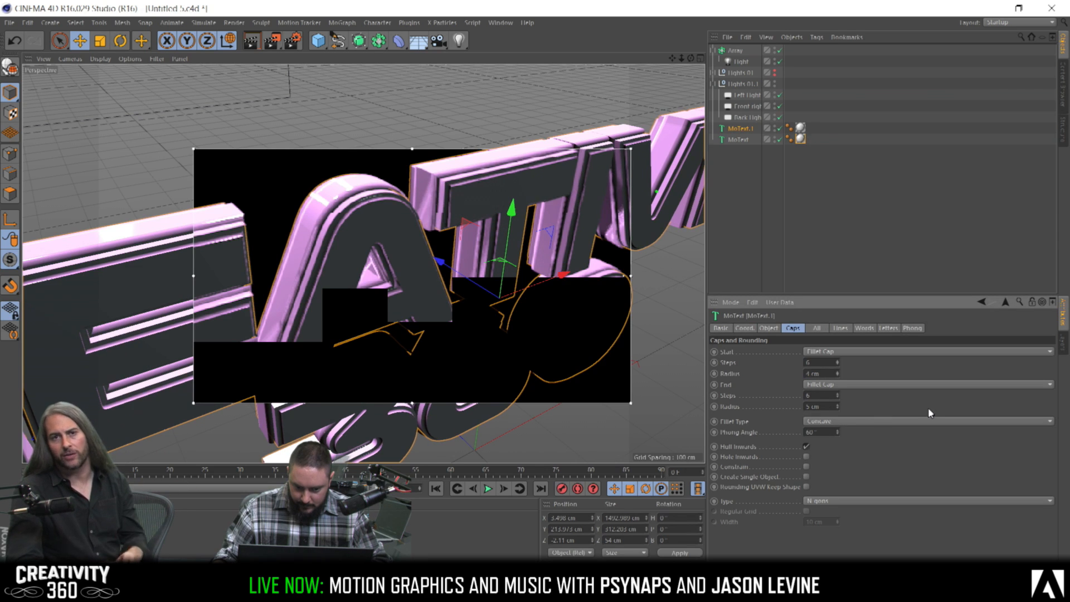
# Try a 4 cm start cap fillet radius on the MoText object
pyautogui.click(739, 140)
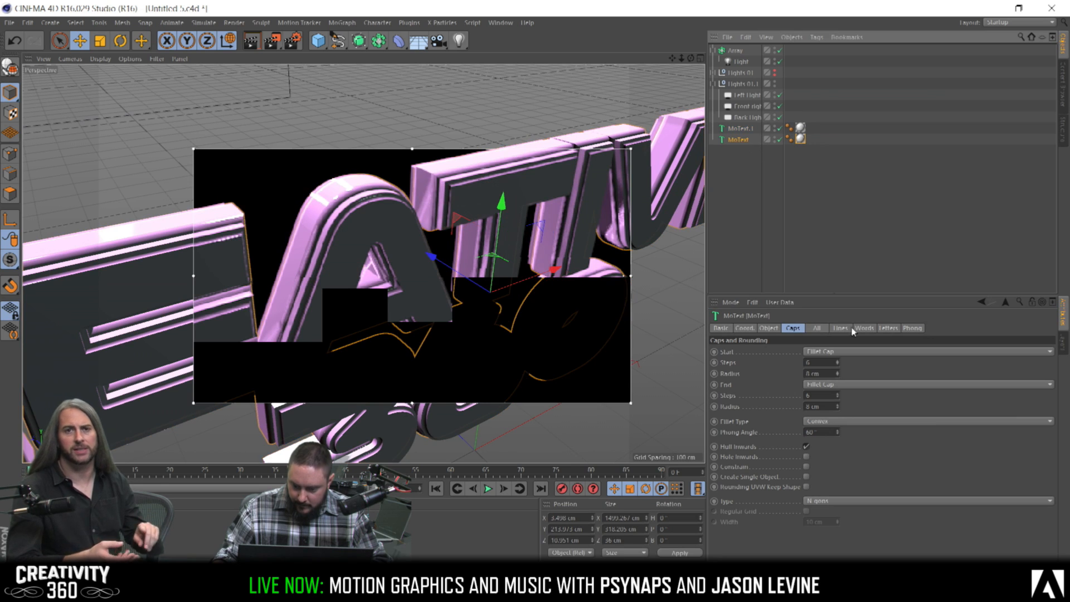
pyautogui.doubleClick(830, 373)
pyautogui.write('1')
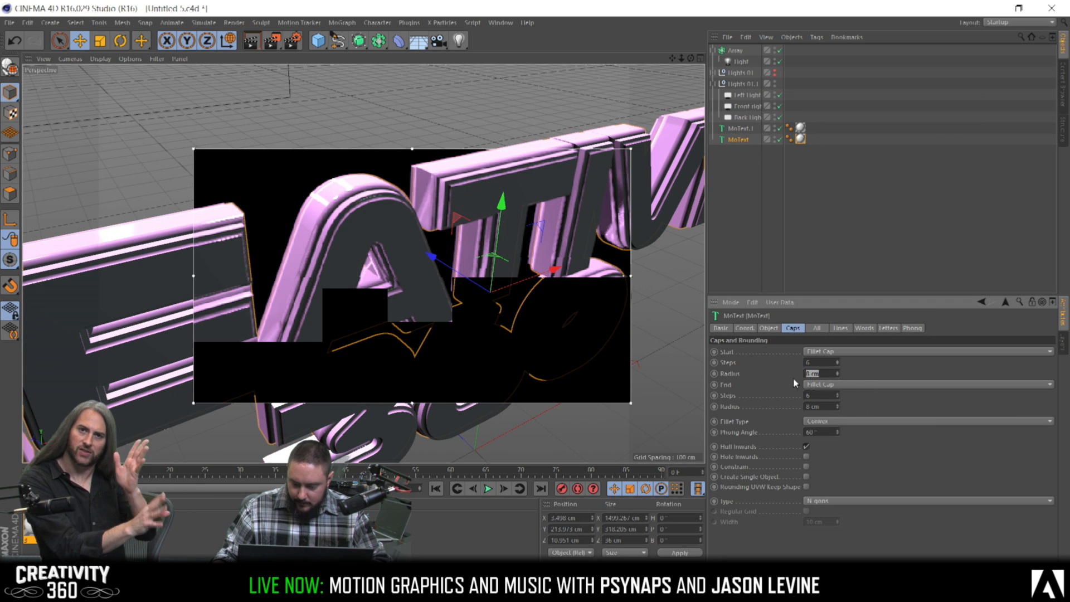
pyautogui.write('4')
pyautogui.press('Return')
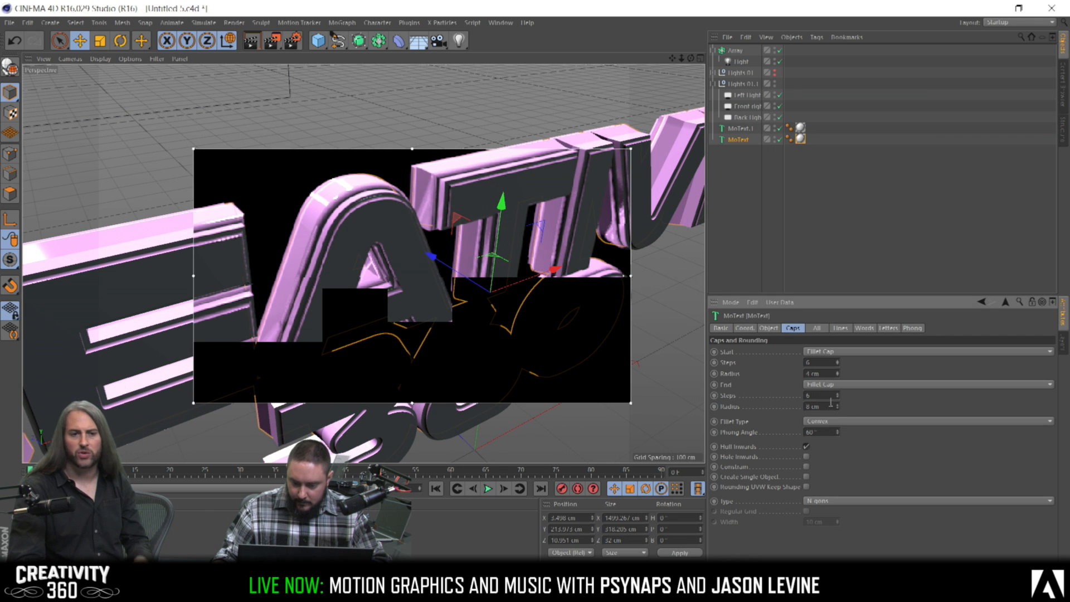
# Try a fillet radius of 6 cm on both the start and end caps of MoText
pyautogui.moveTo(822, 374); pyautogui.dragTo(793, 374)
pyautogui.write('6')
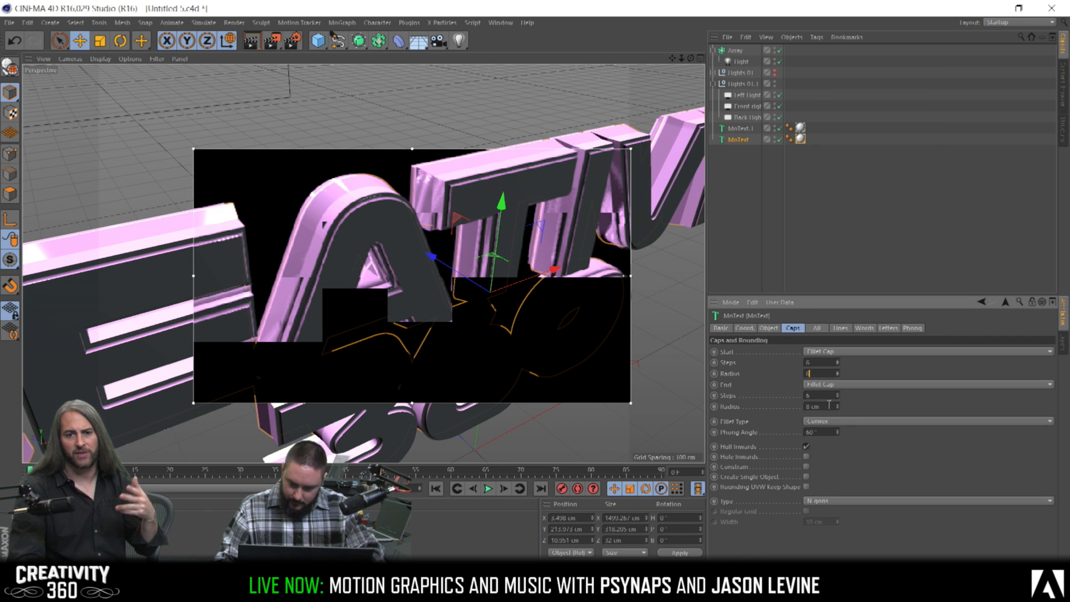
pyautogui.press('Return')
pyautogui.moveTo(834, 405); pyautogui.dragTo(776, 410)
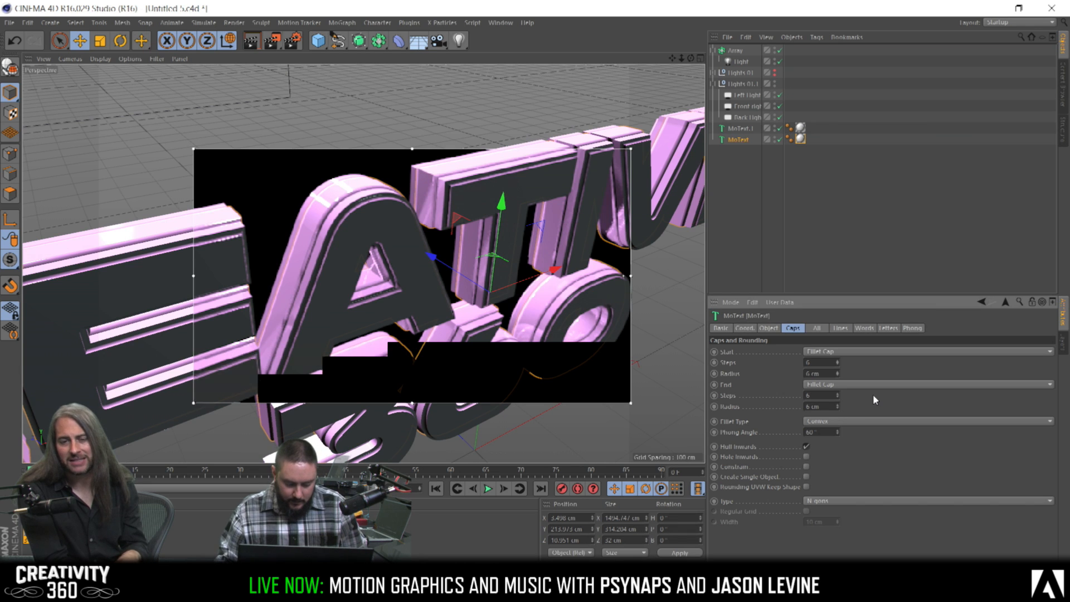
# Set the start and end cap fillet radii of MoText to 7 cm
pyautogui.doubleClick(815, 374)
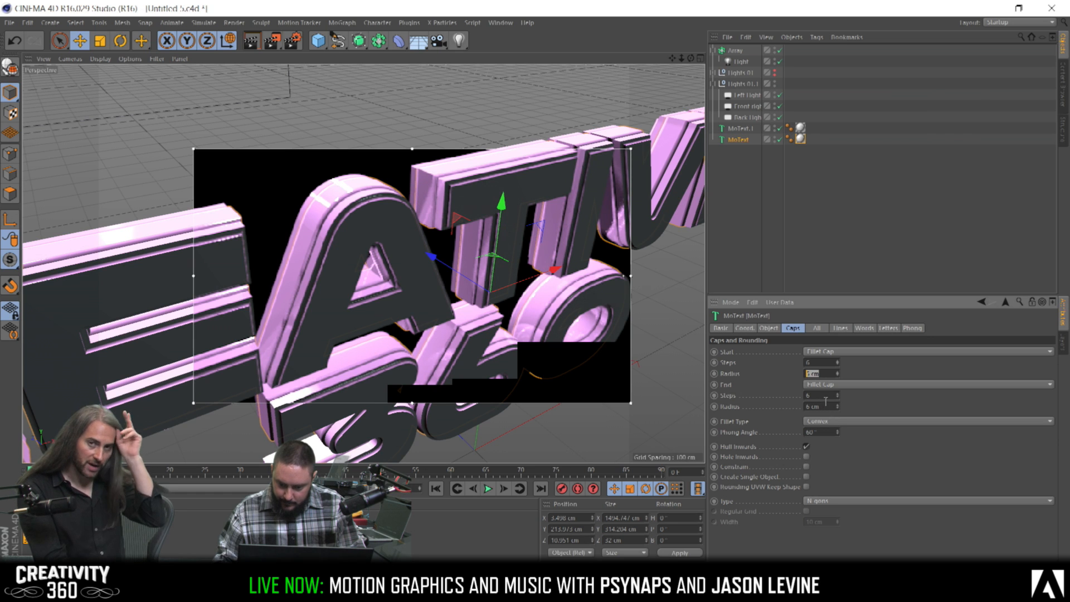
pyautogui.write('7')
pyautogui.press('Return')
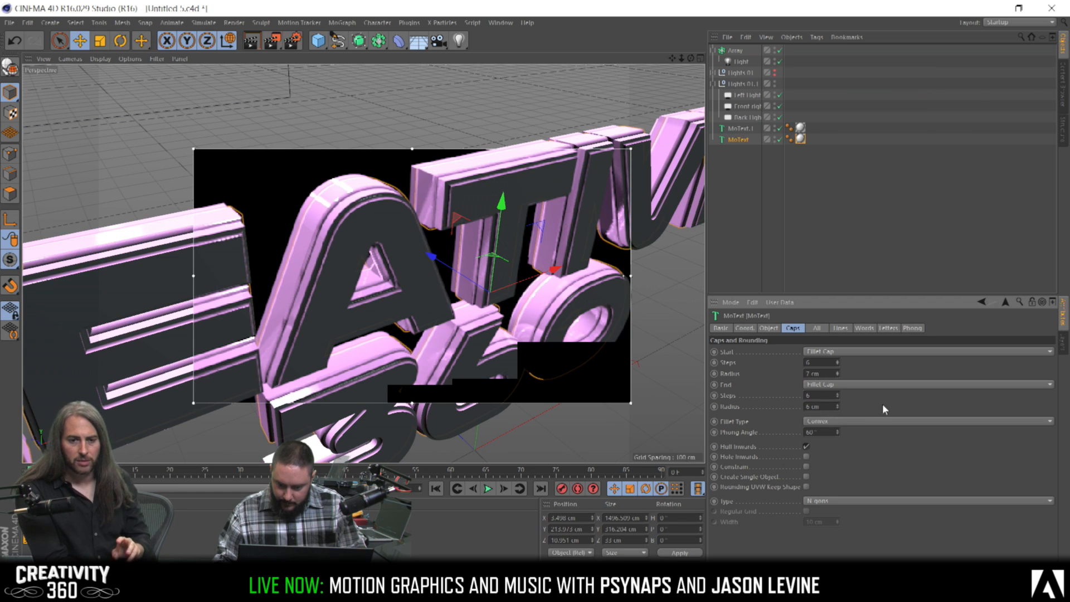
pyautogui.write('7')
pyautogui.press('Return')
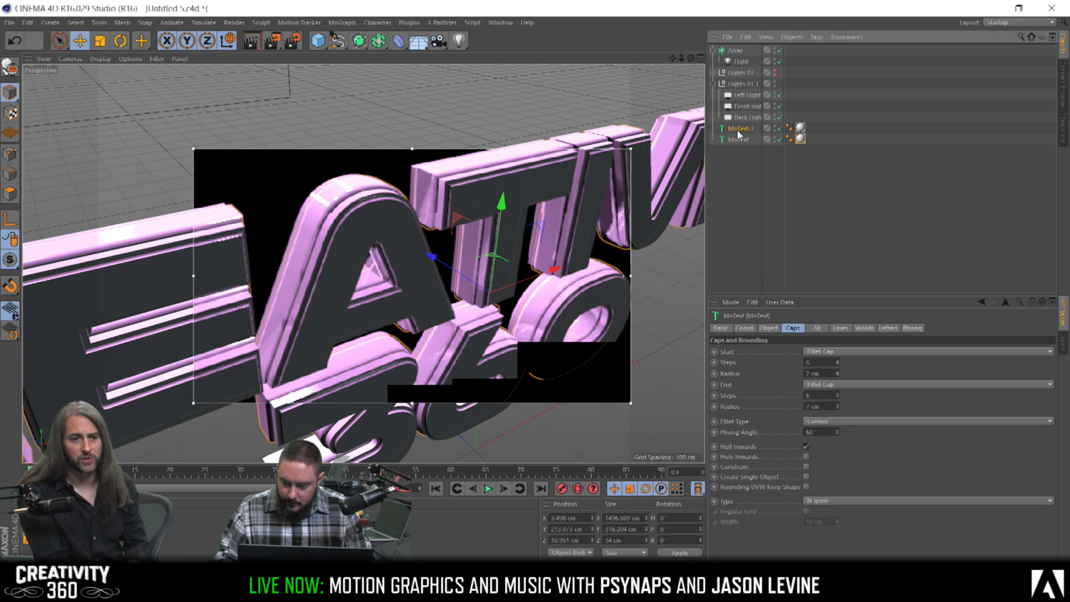
# Set the extrusion depth of MoText to 30 cm and move it along Z to about 4.4 cm
pyautogui.click(768, 329)
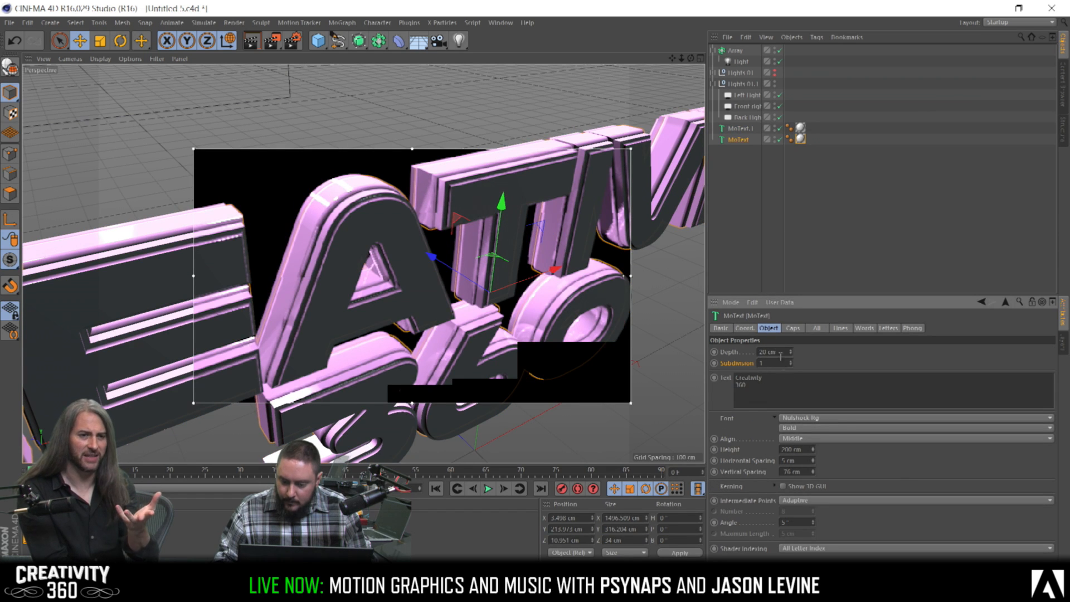
pyautogui.click(739, 141)
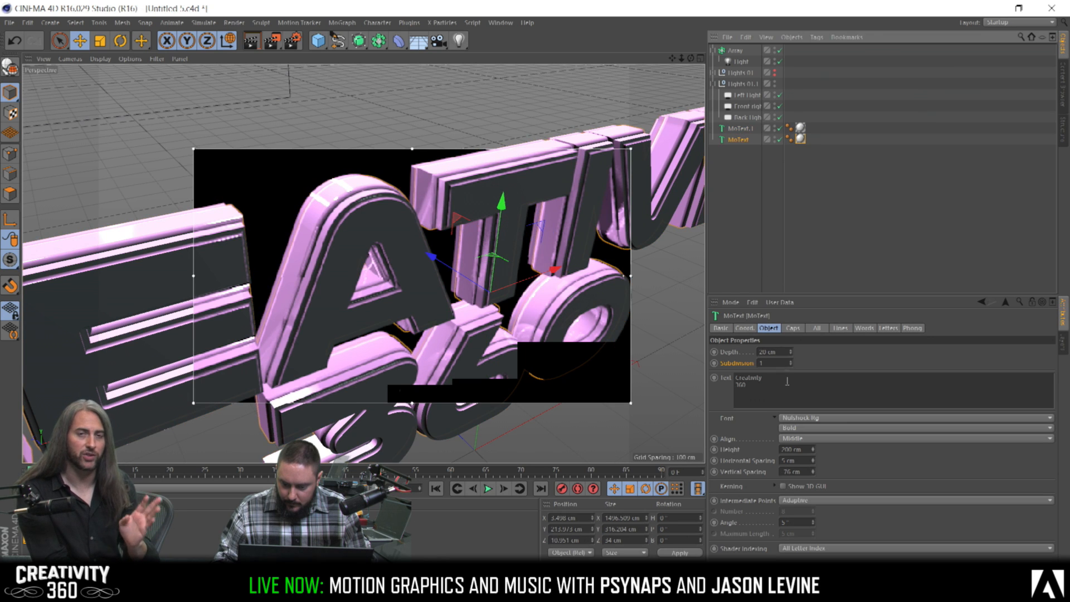
pyautogui.moveTo(786, 352); pyautogui.dragTo(716, 353)
pyautogui.write('30')
pyautogui.press('Return')
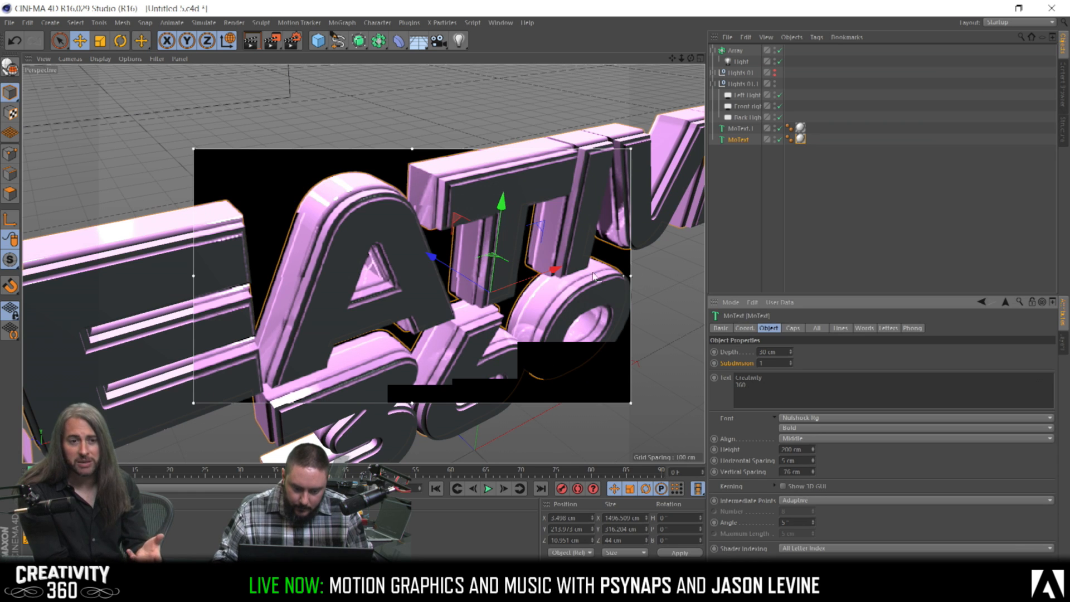
pyautogui.moveTo(434, 261); pyautogui.dragTo(437, 263)
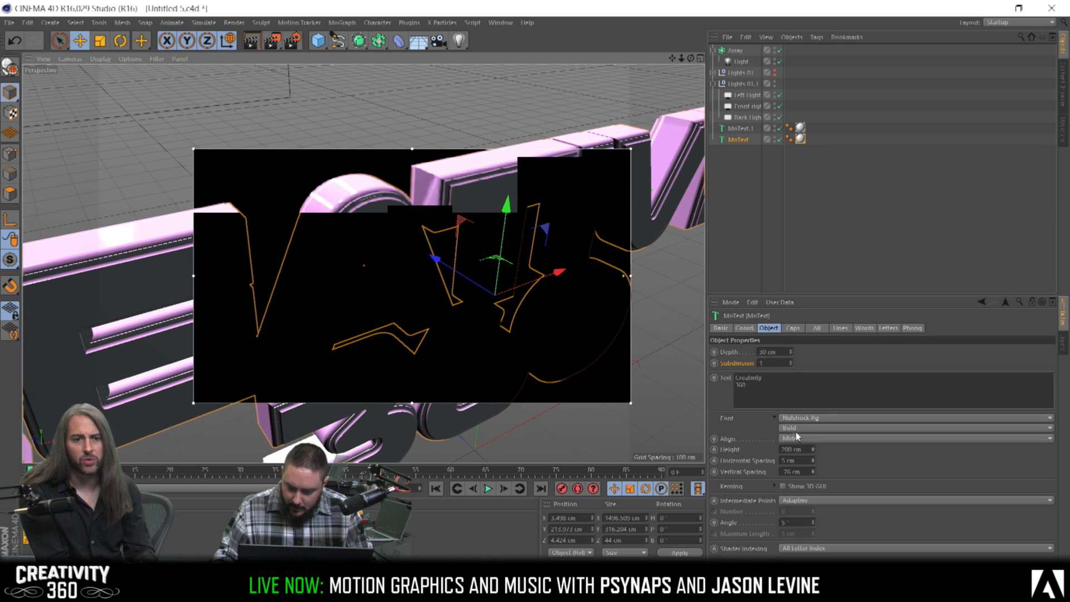
# Set the extrusion depth of MoText to 25 cm and adjust its Z position to about 8.1 cm
pyautogui.click(785, 351)
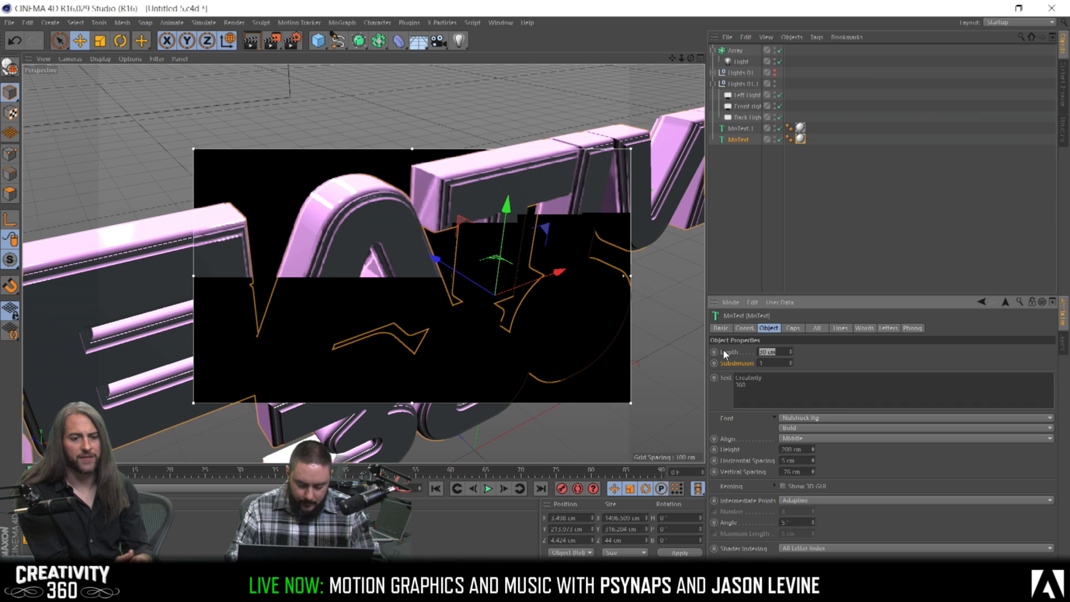
pyautogui.write('25')
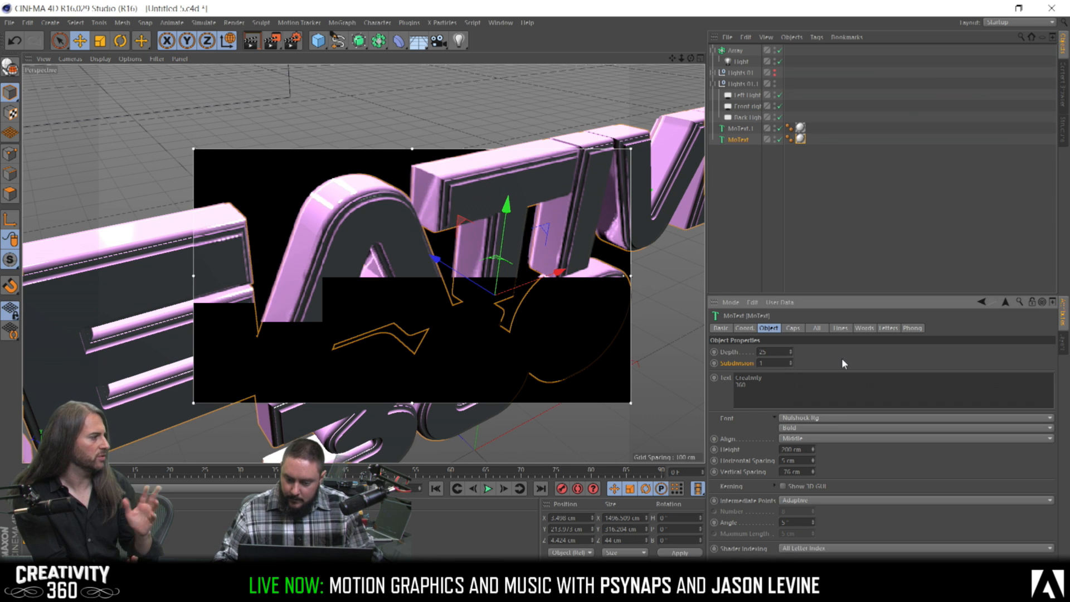
pyautogui.press('Return')
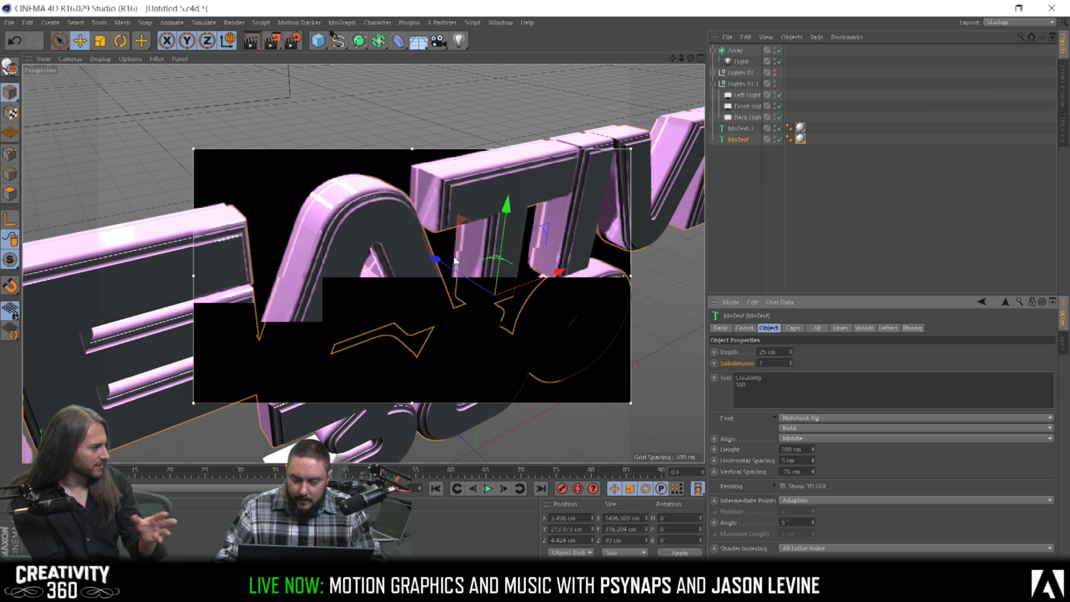
pyautogui.moveTo(437, 261); pyautogui.dragTo(437, 259)
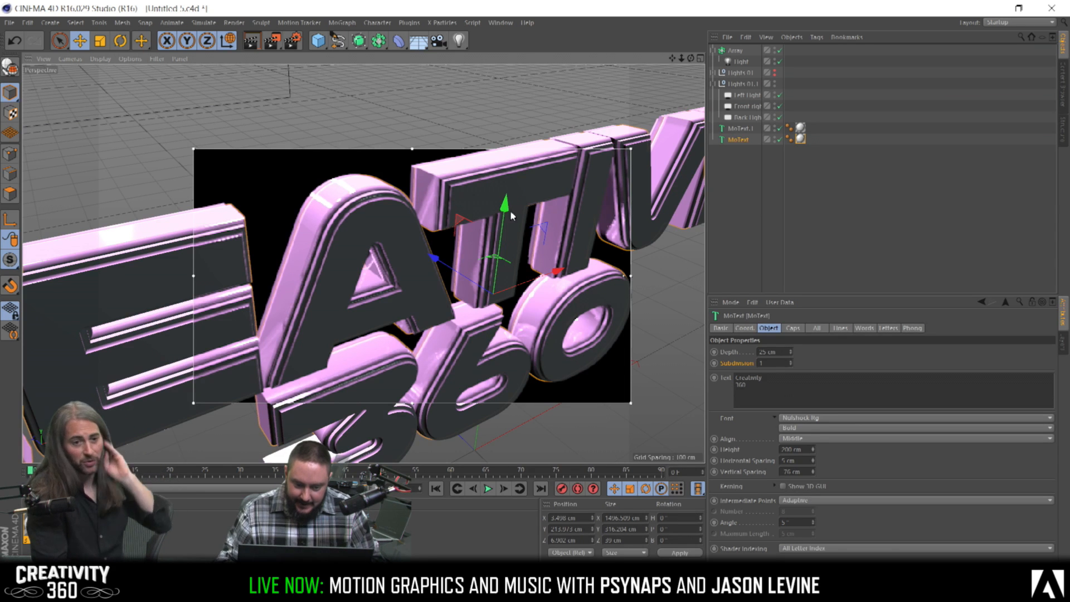
pyautogui.keyDown('alt'); pyautogui.moveTo(460, 186); pyautogui.dragTo(502, 241); pyautogui.keyUp('alt')
pyautogui.moveTo(341, 234); pyautogui.dragTo(334, 234)
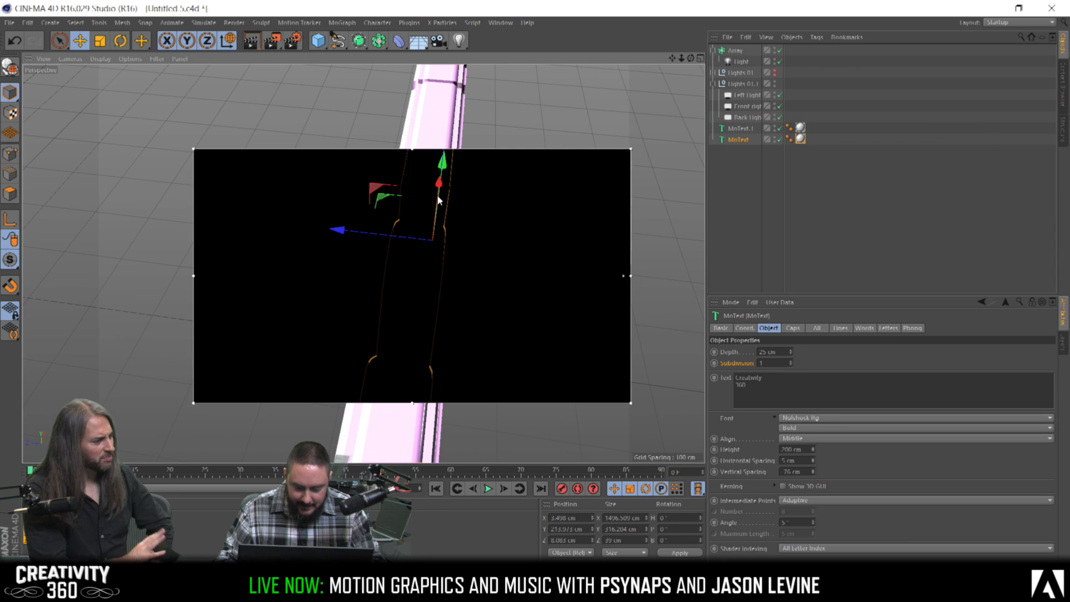
# Frame the entire Creativity 360 title at an angle and save the scene
pyautogui.moveTo(450, 221)
pyautogui.keyDown('alt'); pyautogui.mouseDown()
pyautogui.moveTo(423, 228)
pyautogui.moveTo(347, 184)
pyautogui.moveTo(442, 234)
pyautogui.moveTo(439, 225)
pyautogui.mouseUp(); pyautogui.keyUp('alt')
pyautogui.keyDown('alt'); pyautogui.moveTo(439, 229); pyautogui.dragTo(396, 177, button='middle'); pyautogui.keyUp('alt')
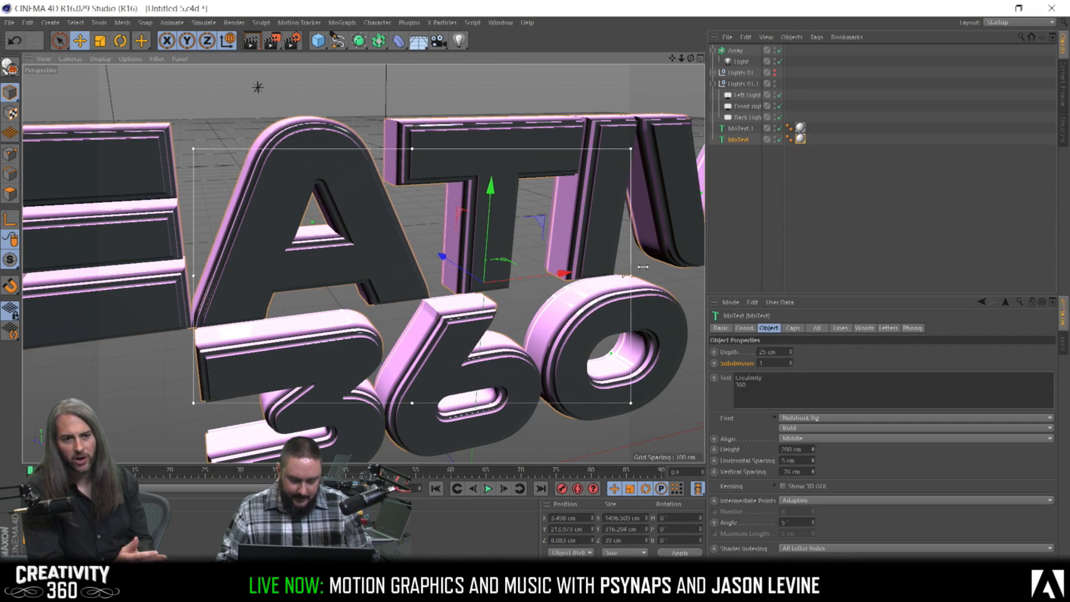
pyautogui.keyDown('alt'); pyautogui.moveTo(610, 250); pyautogui.dragTo(514, 262, button='right'); pyautogui.keyUp('alt')
pyautogui.keyDown('alt'); pyautogui.moveTo(478, 261); pyautogui.dragTo(390, 248, button='middle'); pyautogui.keyUp('alt')
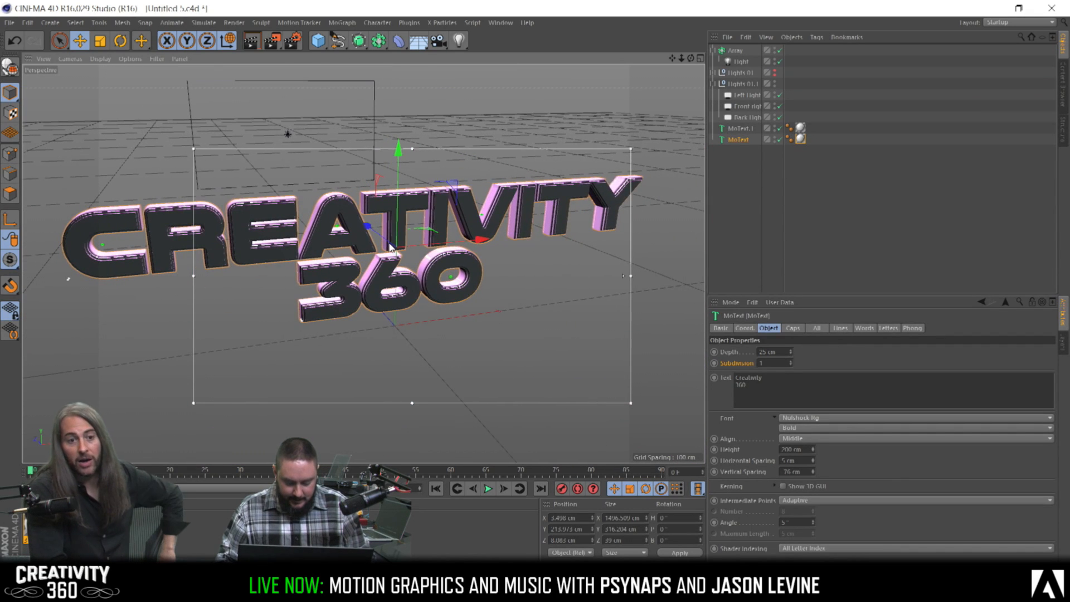
pyautogui.hotkey('ctrl', 's')
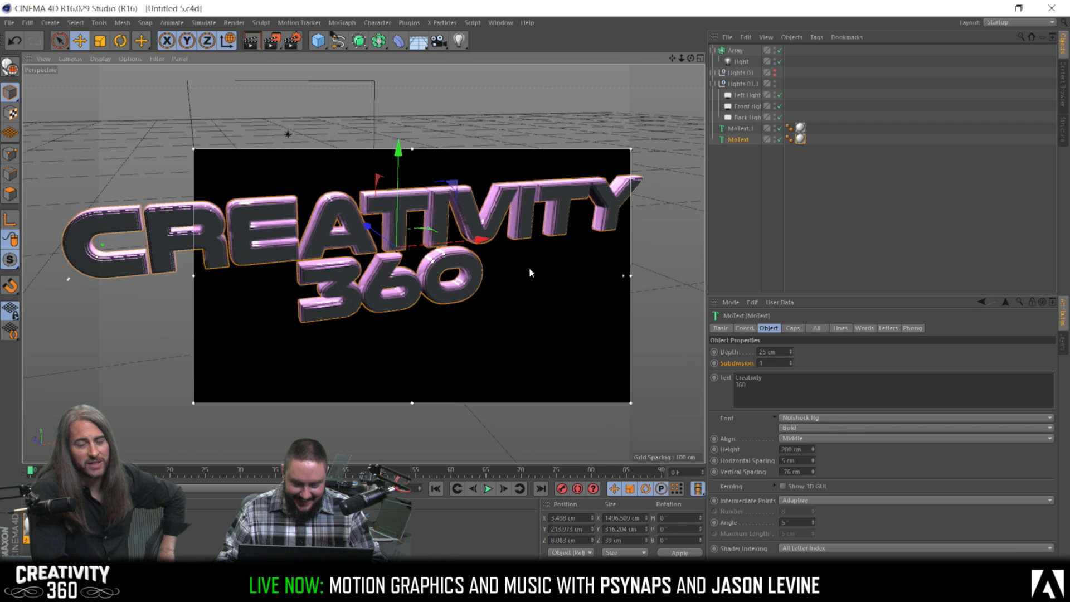
# Add a camera from the current view, look through it, and turn off the interactive render region
pyautogui.click(438, 40)
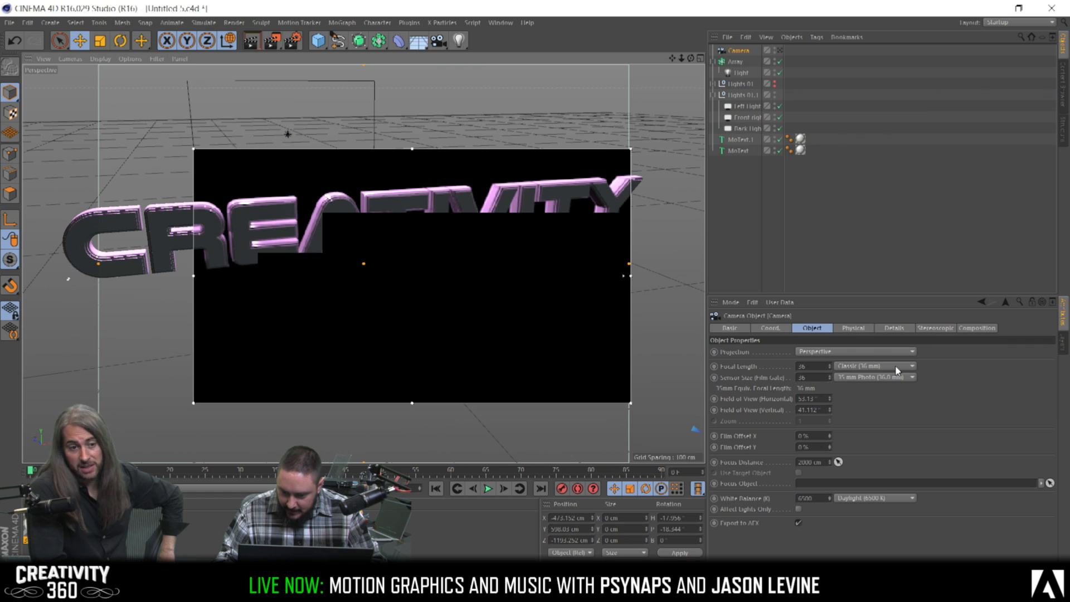
pyautogui.click(271, 40)
pyautogui.click(329, 209)
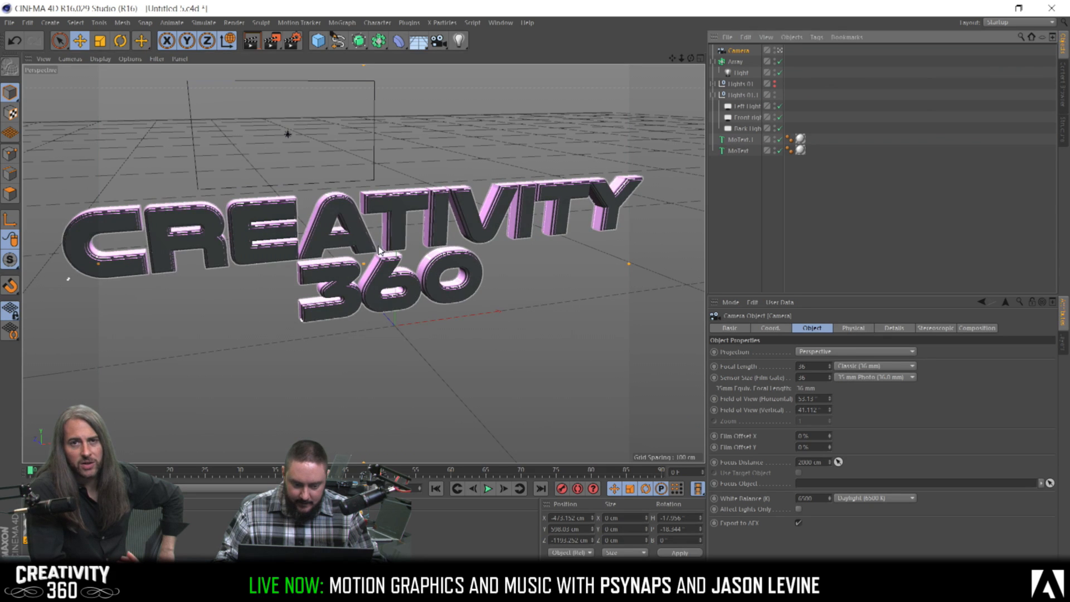
# Move the active camera to a nearly frontal, slightly raised view with the whole title in frame, at about Z -2258 cm
pyautogui.scroll(-5, 418, 246)
pyautogui.keyDown('alt'); pyautogui.moveTo(418, 246); pyautogui.dragTo(372, 221); pyautogui.keyUp('alt')
pyautogui.keyDown('alt'); pyautogui.moveTo(400, 220); pyautogui.dragTo(411, 241, button='right'); pyautogui.keyUp('alt')
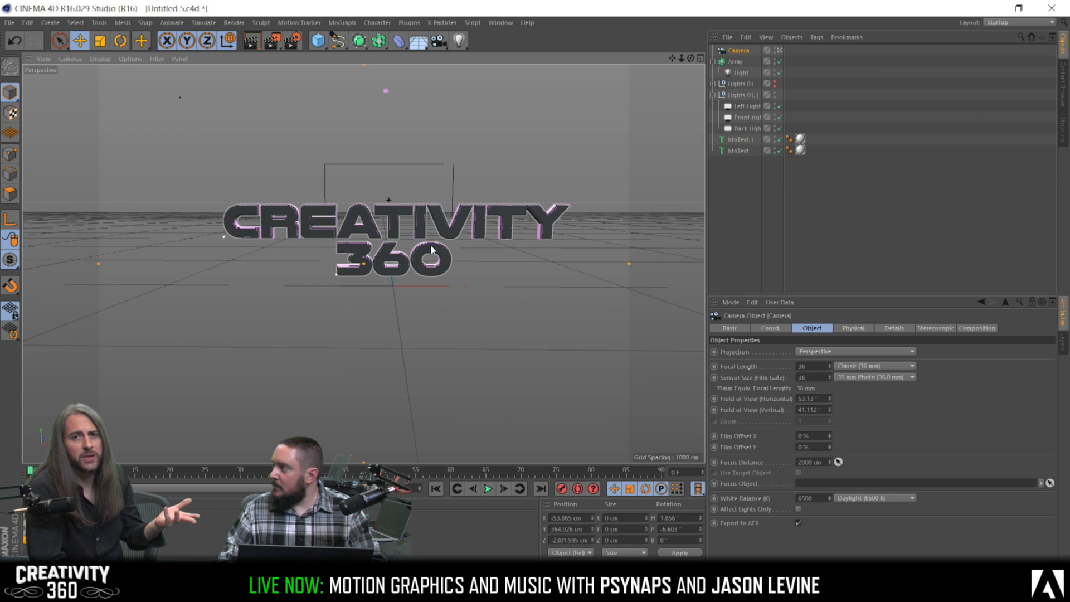
pyautogui.keyDown('alt'); pyautogui.moveTo(391, 228); pyautogui.dragTo(394, 244); pyautogui.keyUp('alt')
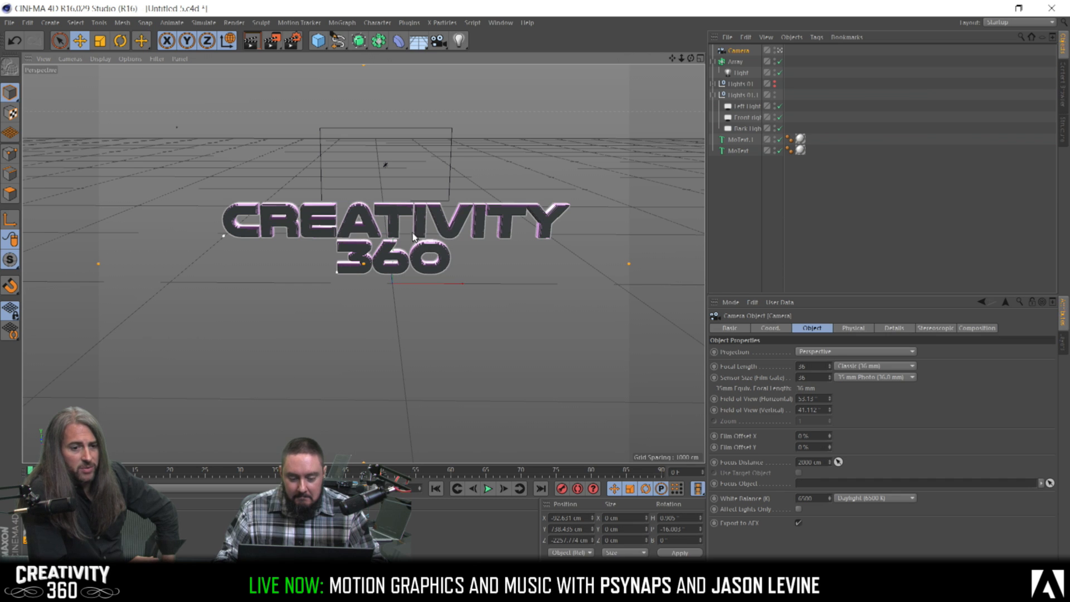
# Pull the camera back to a nearly frontal, slightly raised view of the whole title, at about Z -2967 cm
pyautogui.keyDown('alt'); pyautogui.moveTo(397, 228); pyautogui.dragTo(448, 216); pyautogui.keyUp('alt')
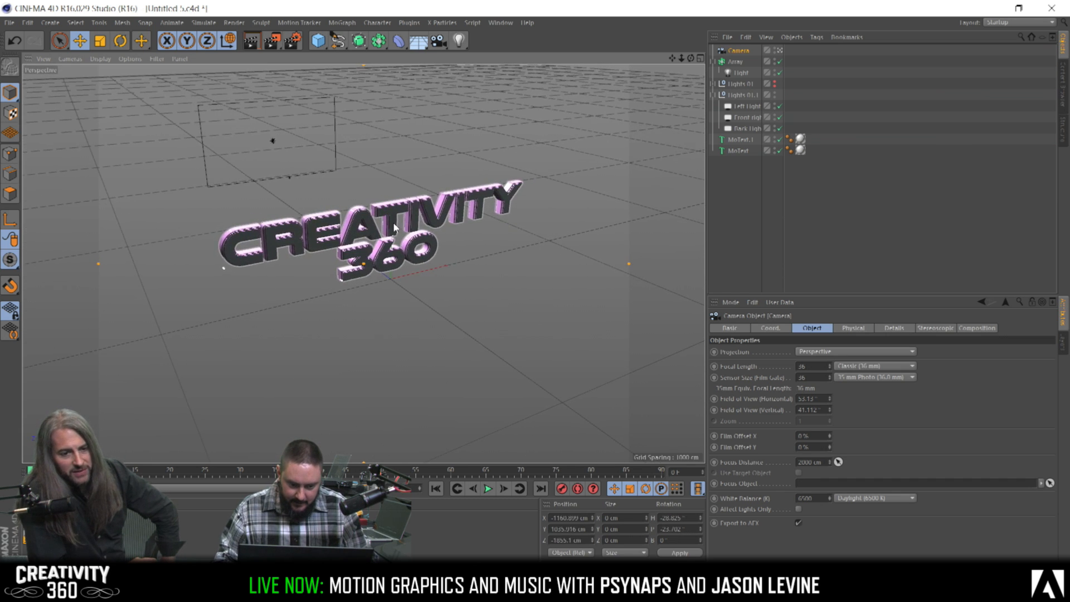
pyautogui.scroll(5, 449, 217)
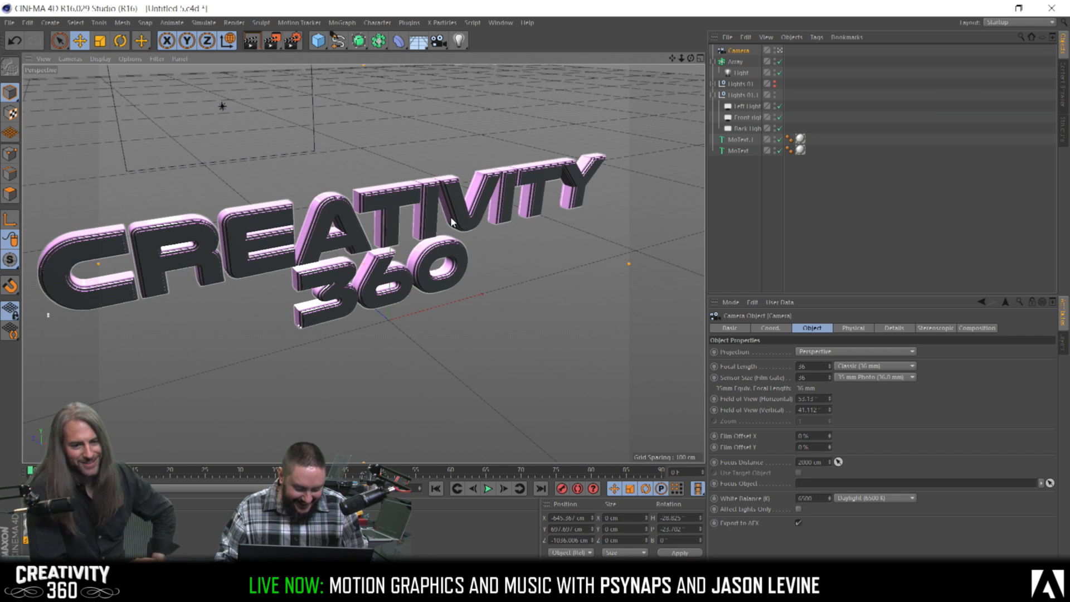
pyautogui.keyDown('alt'); pyautogui.moveTo(393, 214); pyautogui.dragTo(306, 183); pyautogui.keyUp('alt')
pyautogui.scroll(-4, 358, 232)
pyautogui.keyDown('alt'); pyautogui.moveTo(357, 231); pyautogui.dragTo(324, 236, button='right'); pyautogui.keyUp('alt')
pyautogui.keyDown('alt'); pyautogui.moveTo(391, 225); pyautogui.dragTo(395, 231); pyautogui.keyUp('alt')
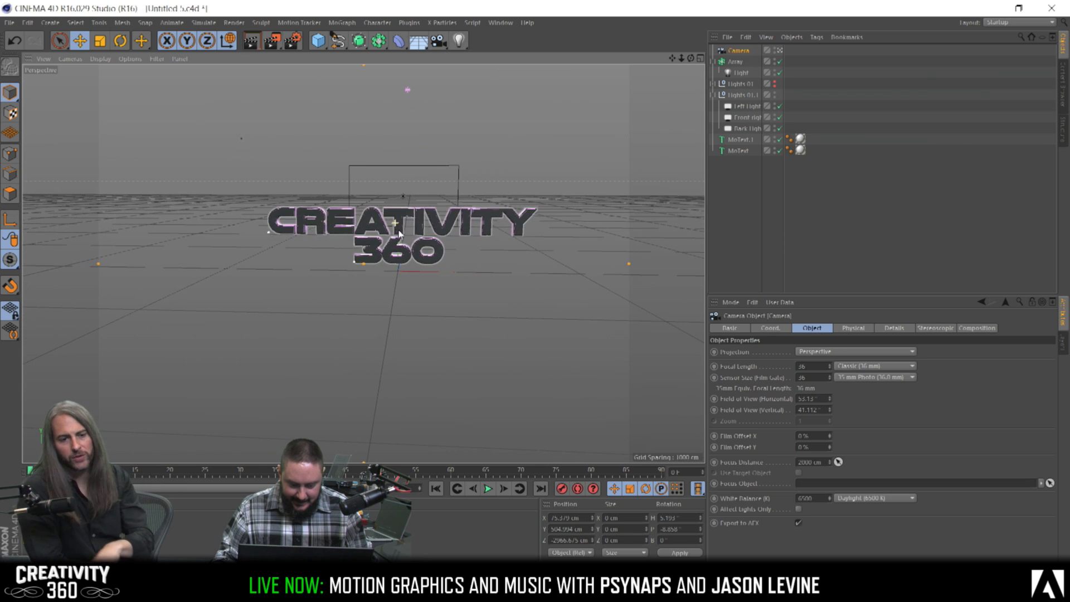
# Collapse the Lights 01.1 group and add a null object named All Lights
pyautogui.click(714, 95)
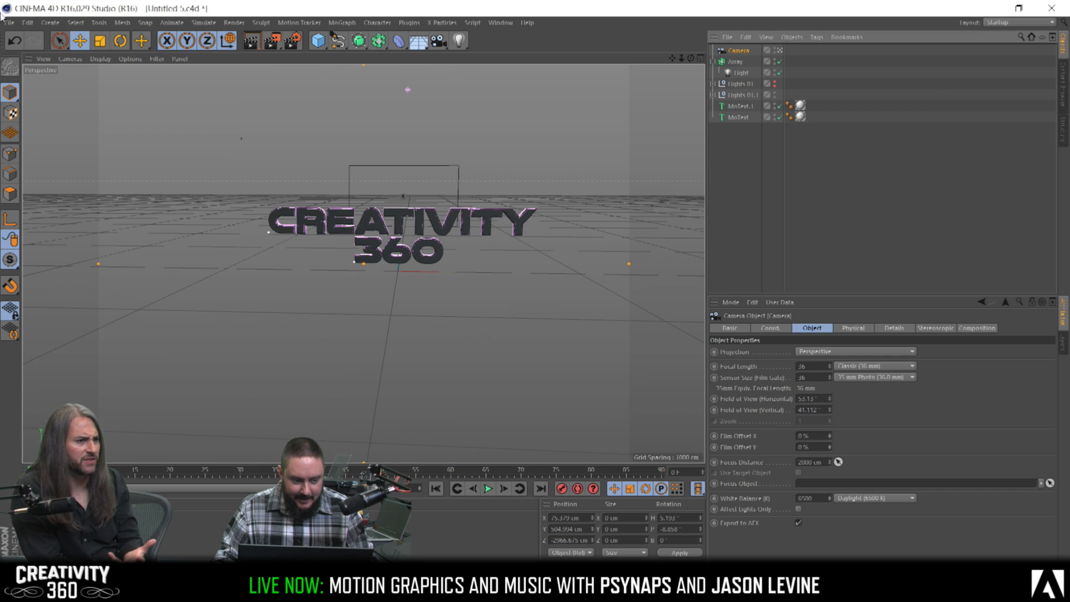
pyautogui.click(31, 23)
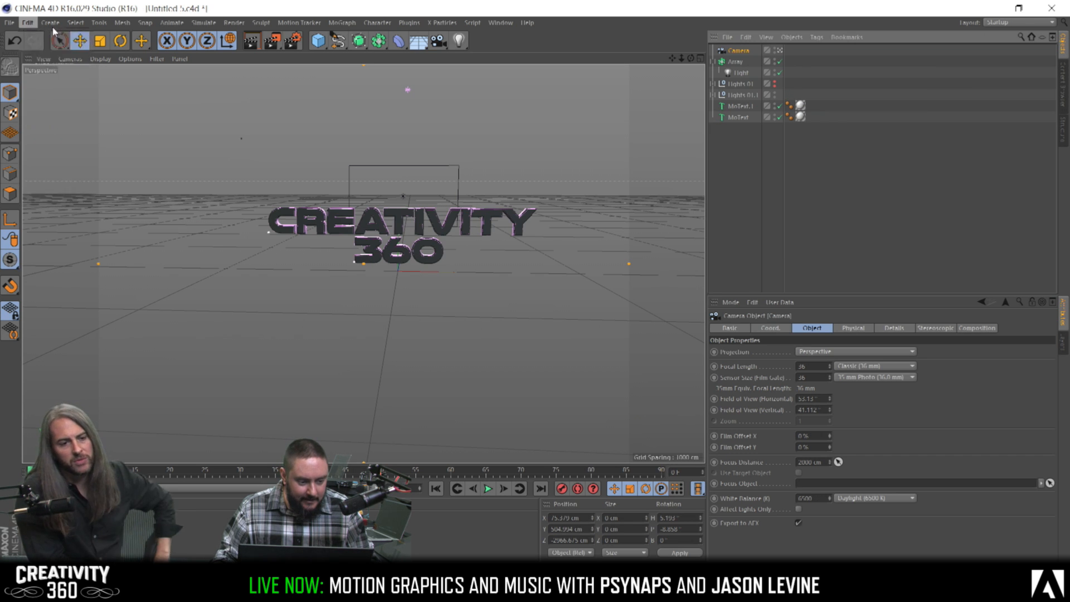
pyautogui.click(77, 23)
pyautogui.moveTo(63, 23)
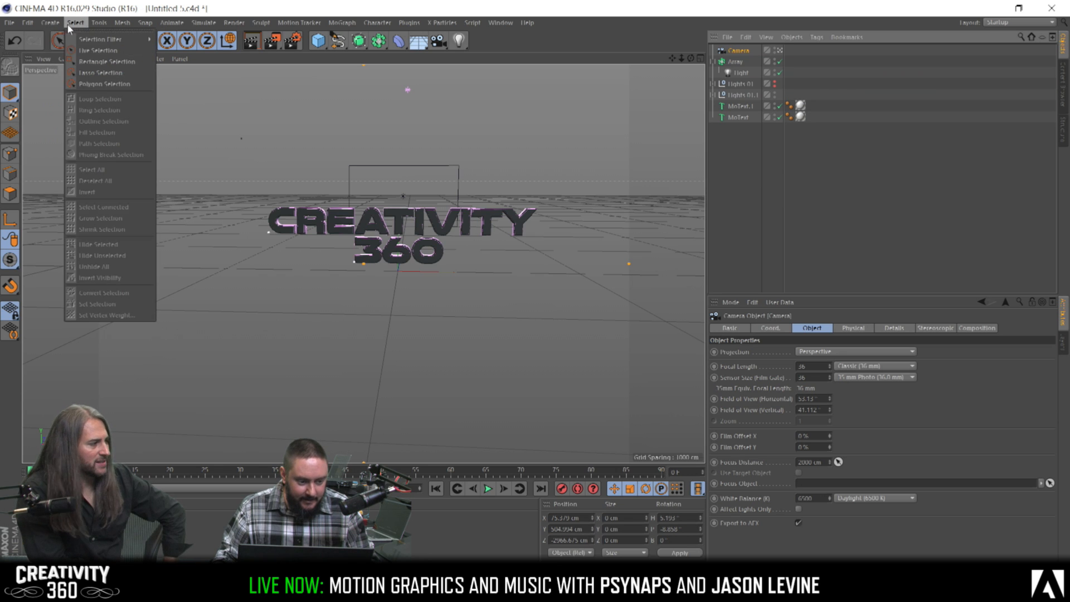
pyautogui.moveTo(103, 29)
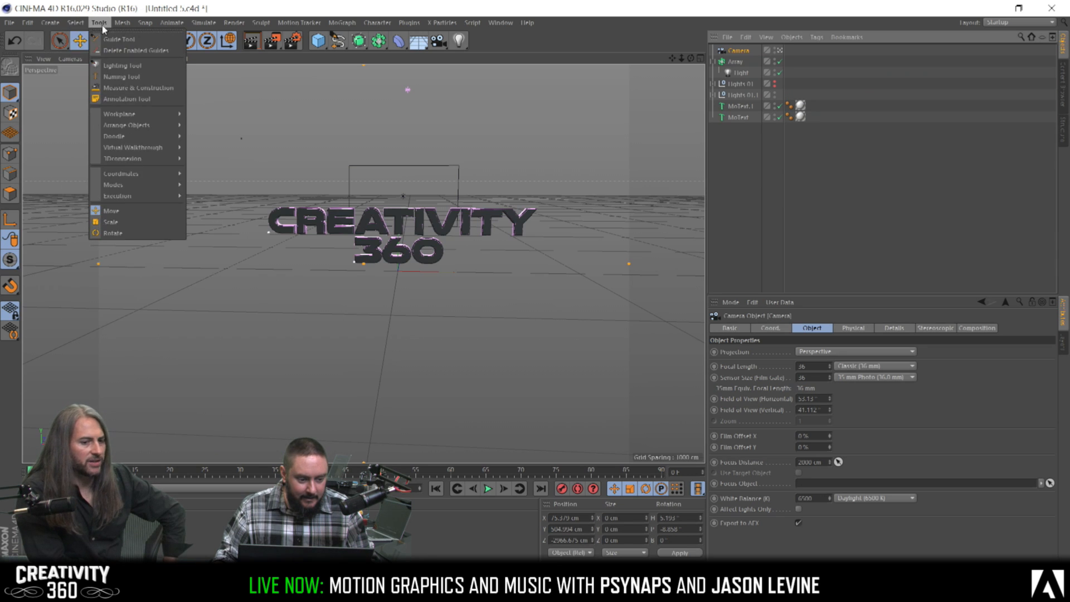
pyautogui.click(114, 43)
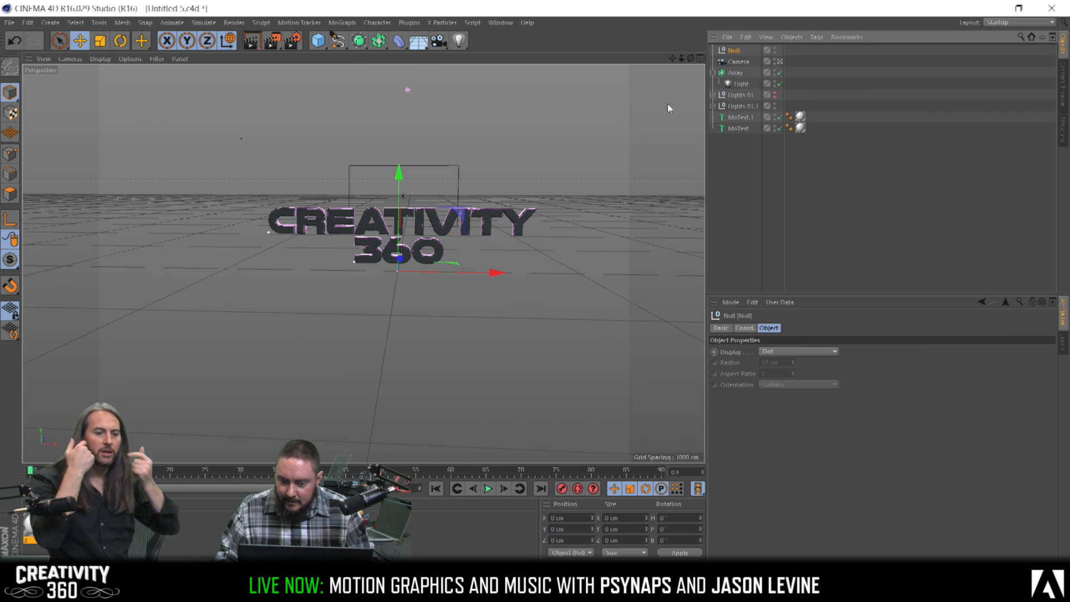
pyautogui.doubleClick(733, 51)
pyautogui.write('All Lights')
pyautogui.press('Return')
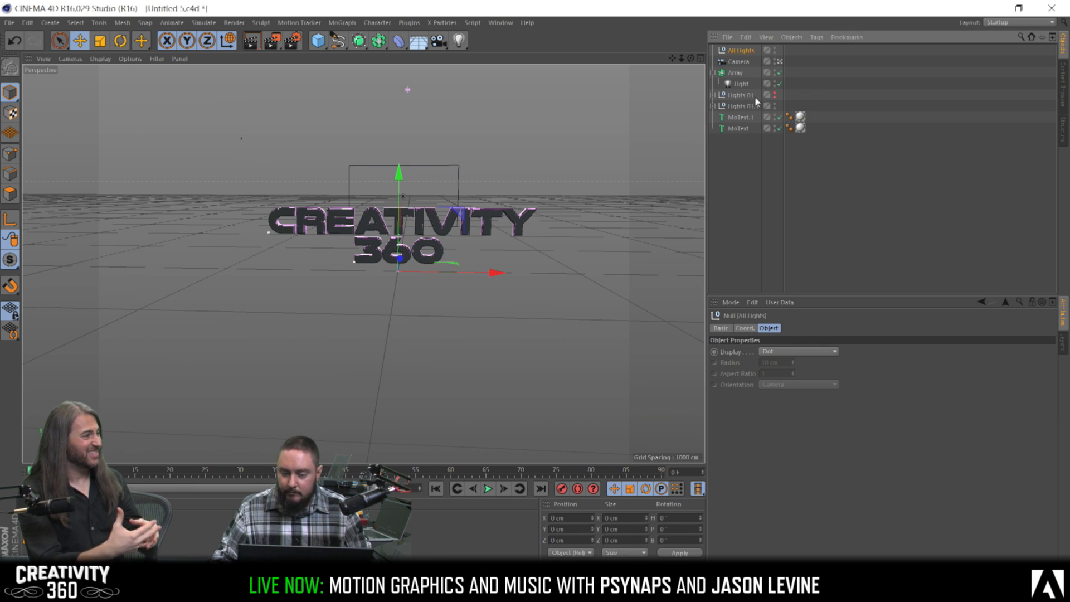
# Place the light Array and the Lights 01 and Lights 01.1 groups inside the All Lights null
pyautogui.moveTo(738, 75); pyautogui.dragTo(742, 51)
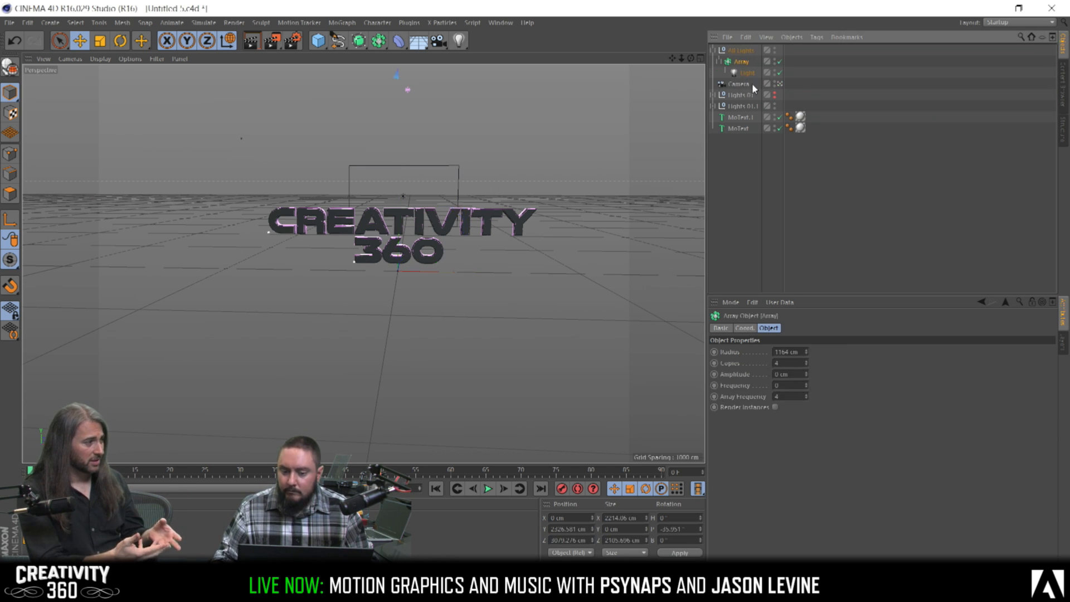
pyautogui.click(743, 97)
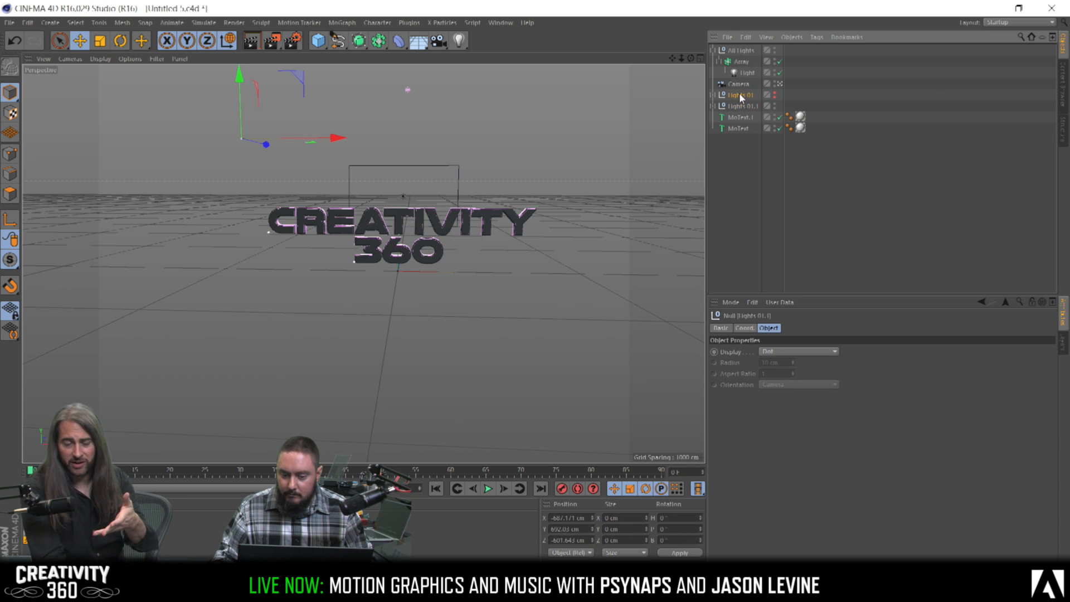
pyautogui.keyDown('shift'); pyautogui.click(742, 106); pyautogui.keyUp('shift')
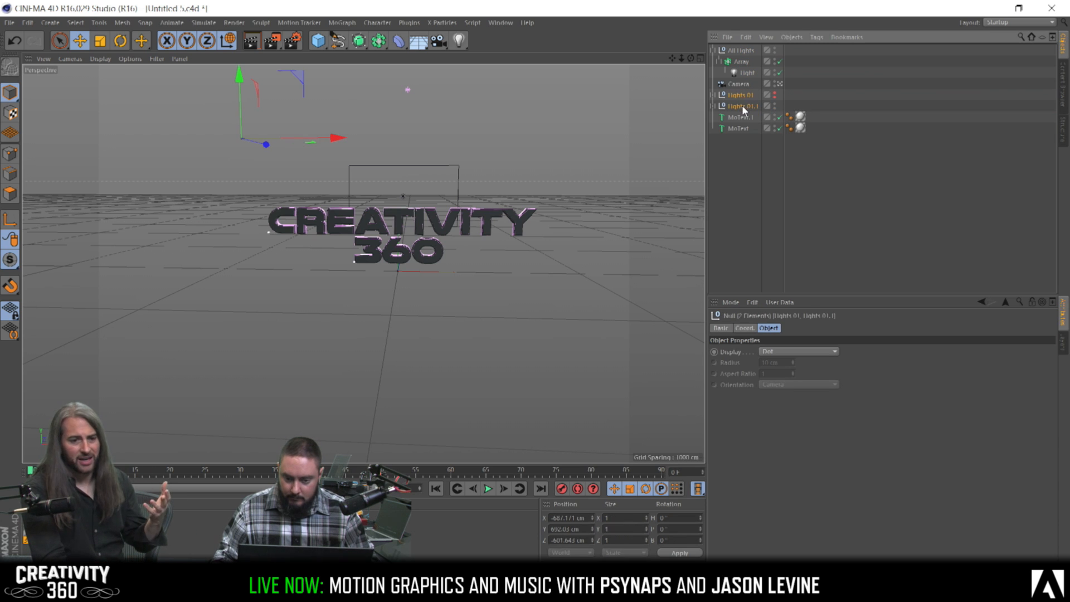
pyautogui.moveTo(739, 97); pyautogui.dragTo(741, 51)
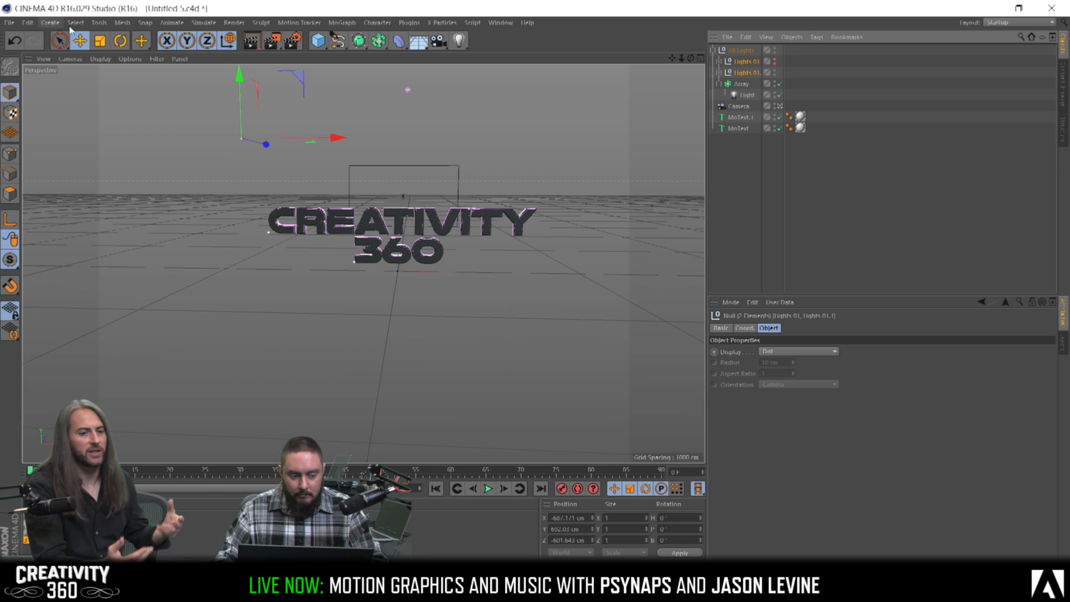
# Add another null object named Cameras and place the camera inside it
pyautogui.click(28, 25)
pyautogui.moveTo(43, 25)
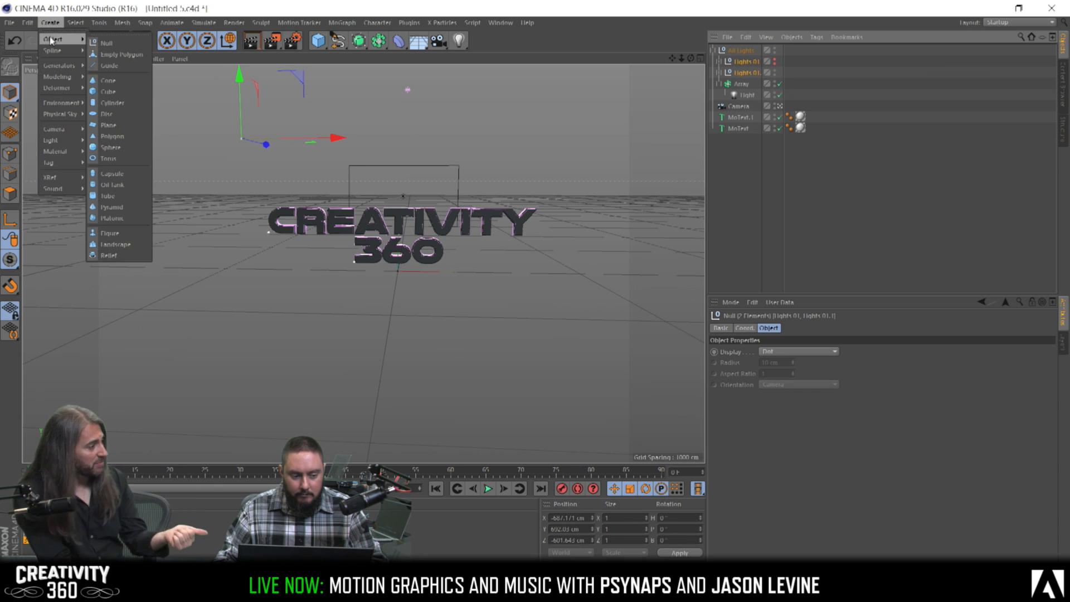
pyautogui.click(119, 45)
pyautogui.doubleClick(734, 51)
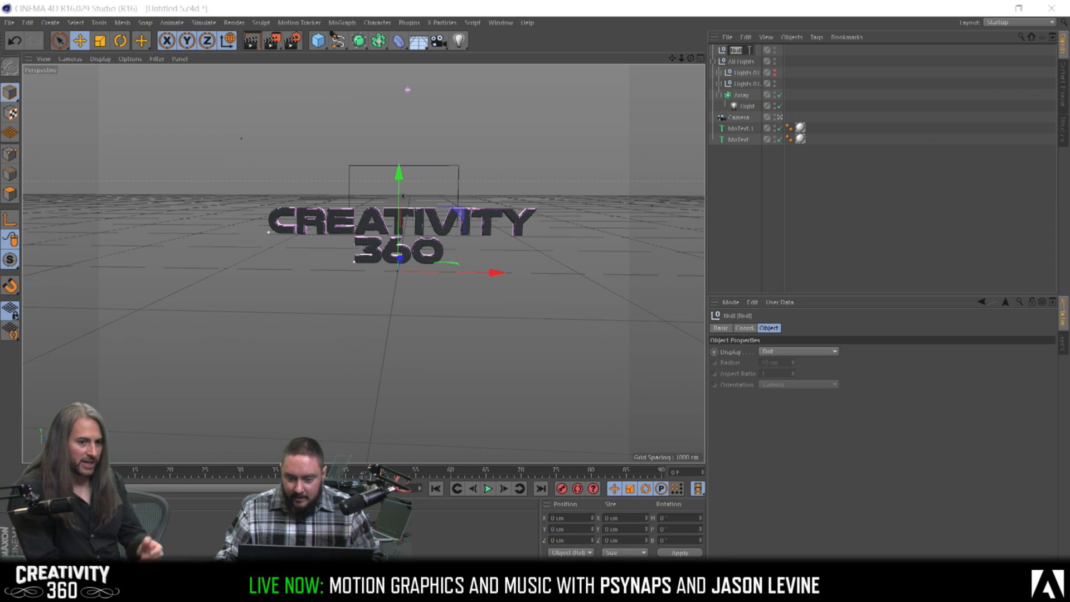
pyautogui.write('RIGH')
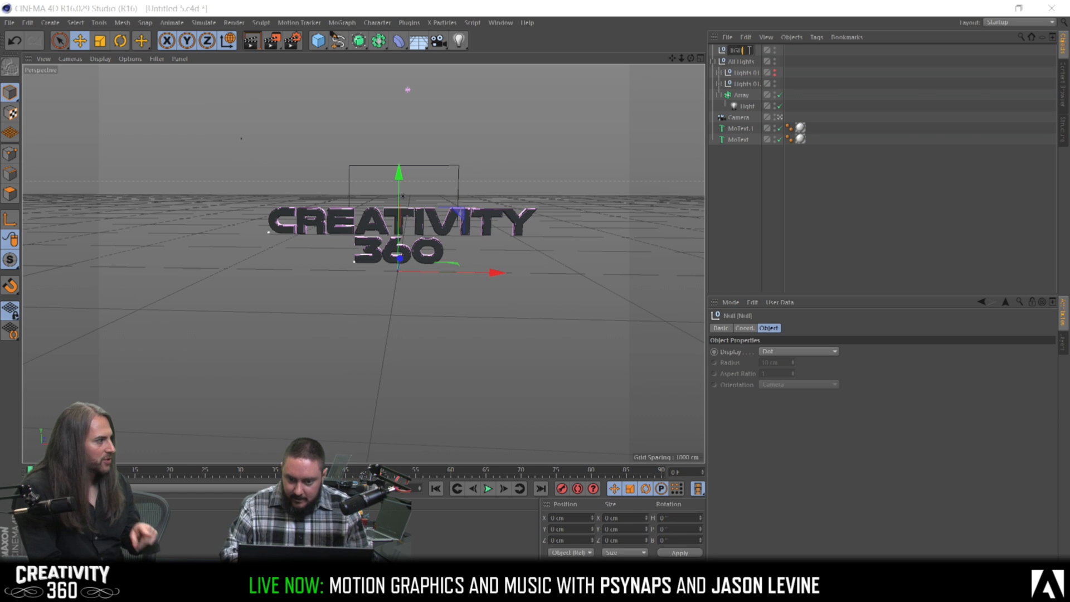
pyautogui.write('TRIGHT')
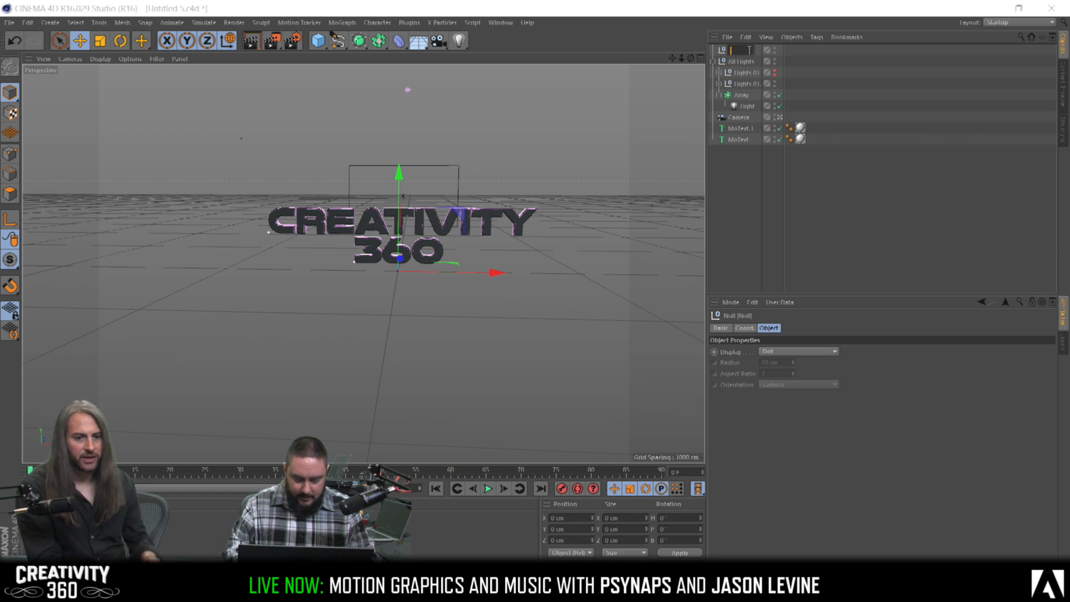
pyautogui.write('Light')
pyautogui.press('Return')
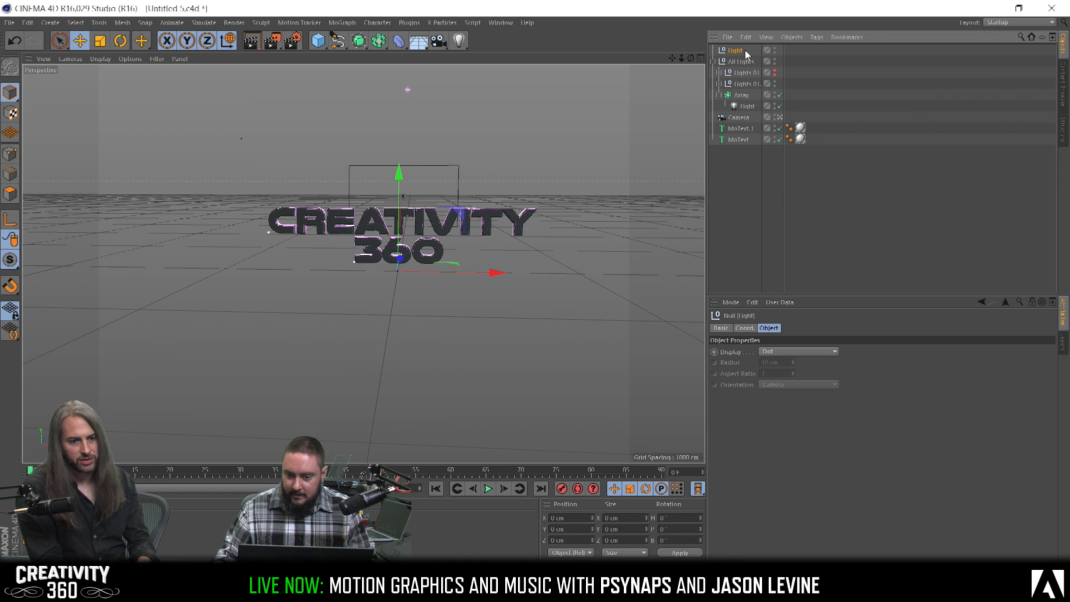
pyautogui.doubleClick(746, 51)
pyautogui.write('Camera')
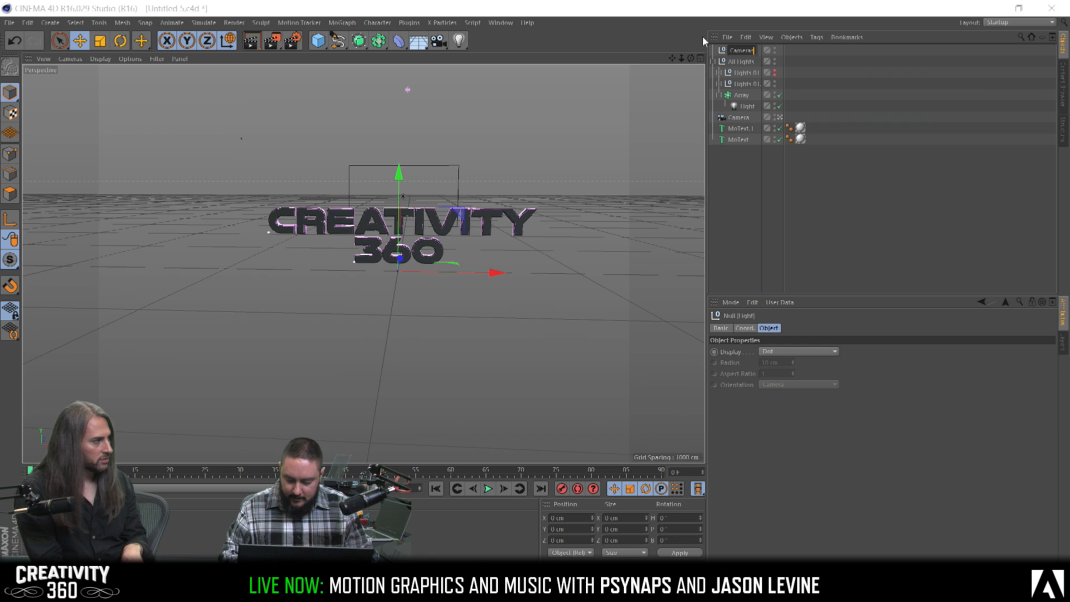
pyautogui.write('s')
pyautogui.press('Return')
pyautogui.moveTo(739, 119); pyautogui.dragTo(740, 49)
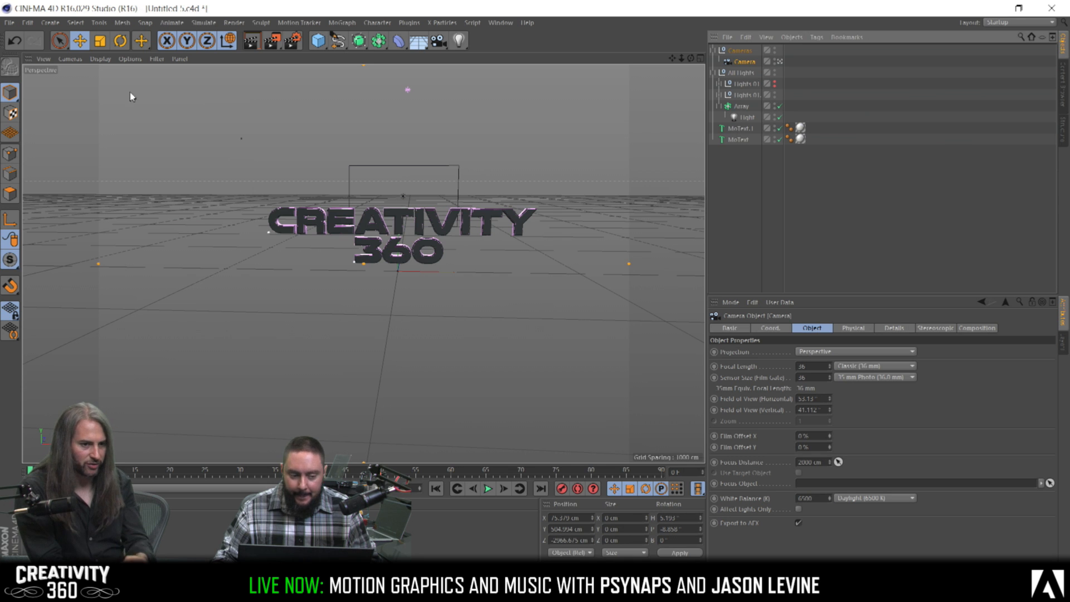
# Group the two MoText objects into a null named Text and expand it
pyautogui.click(734, 129)
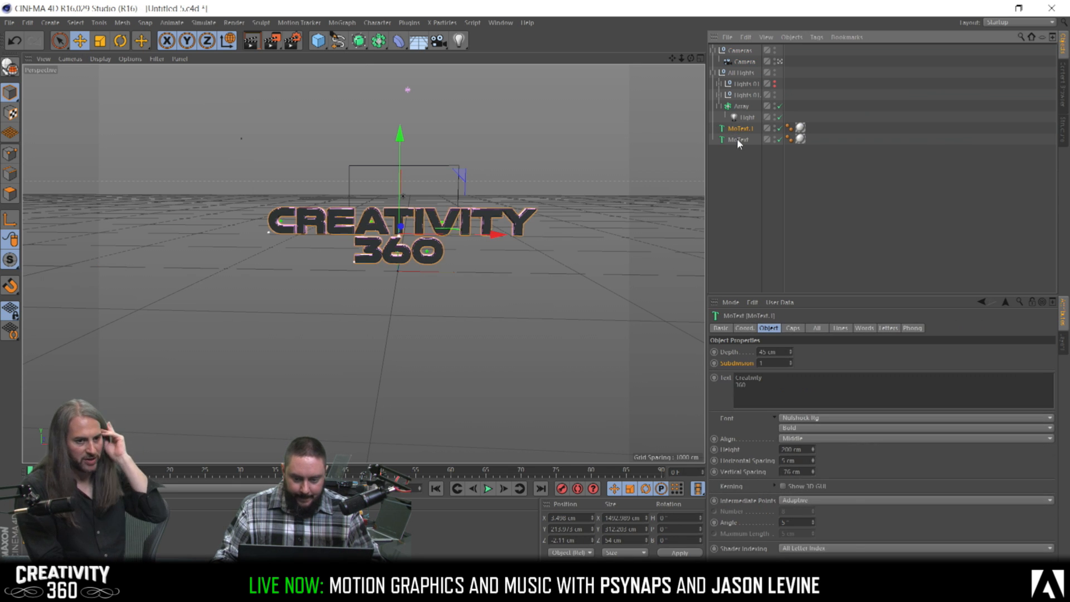
pyautogui.keyDown('ctrl'); pyautogui.click(736, 139); pyautogui.keyUp('ctrl')
pyautogui.rightClick(736, 139)
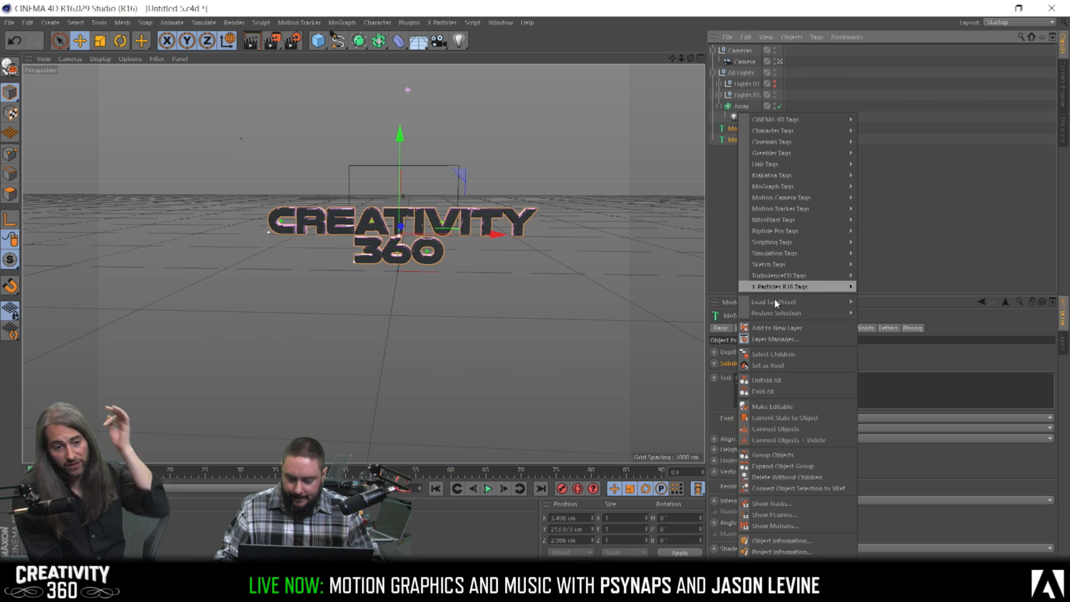
pyautogui.click(785, 460)
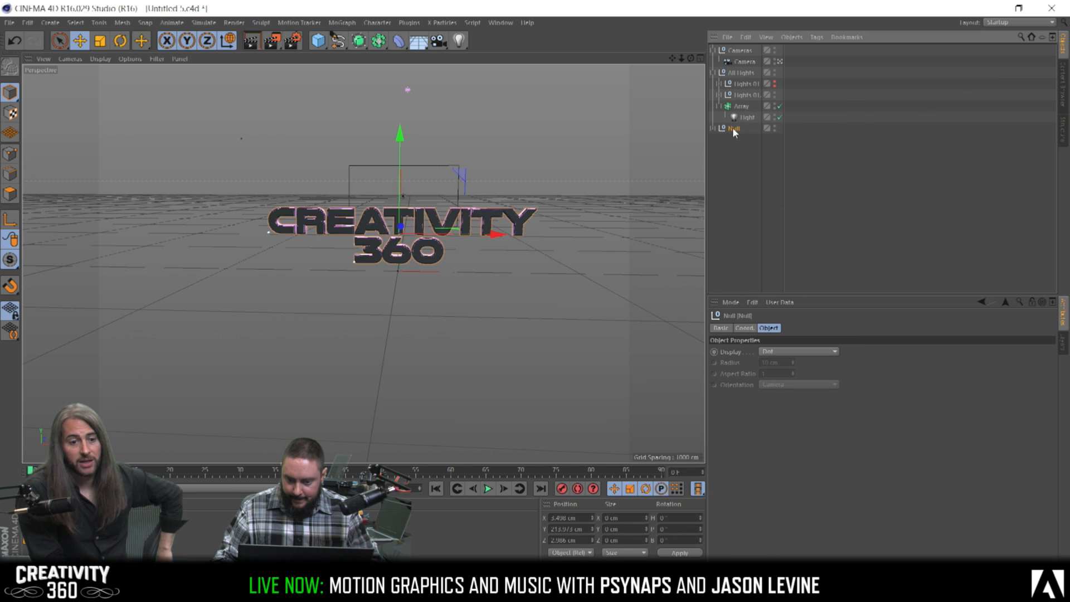
pyautogui.doubleClick(733, 129)
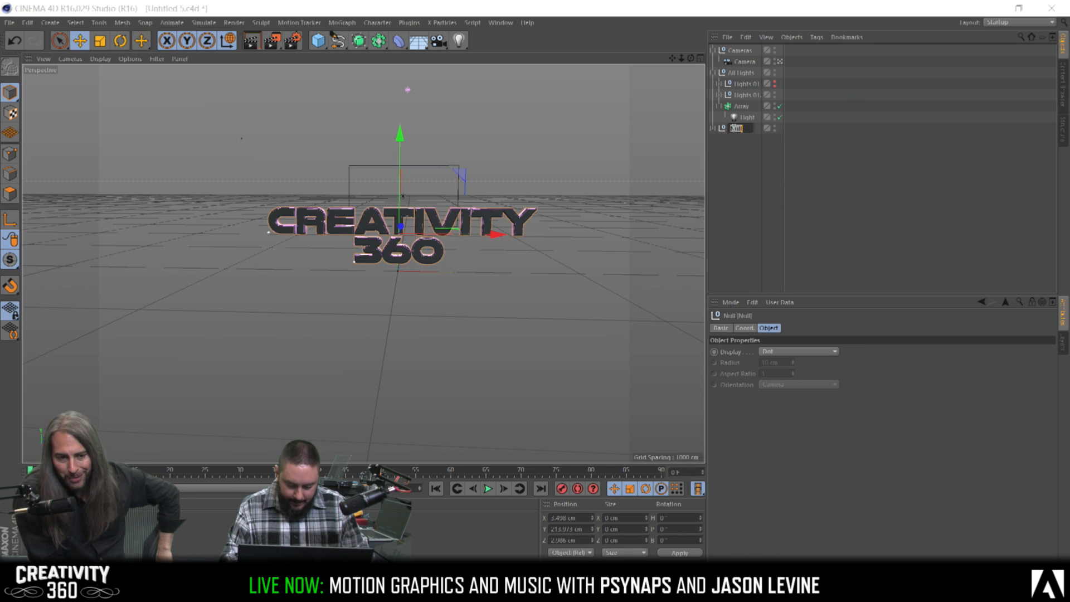
pyautogui.write('Tex')
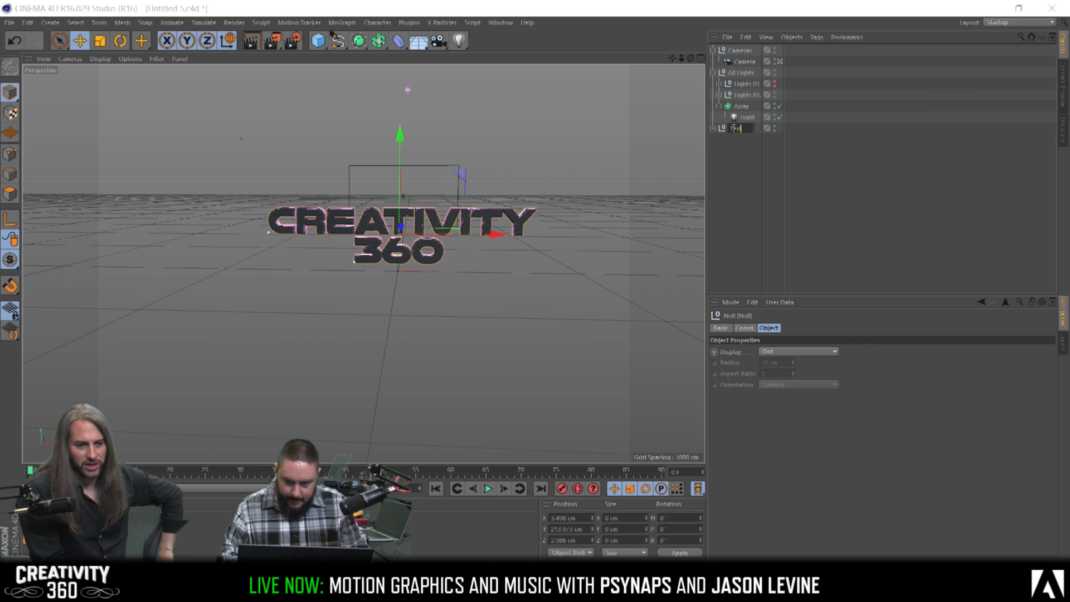
pyautogui.write('t')
pyautogui.press('Return')
pyautogui.click(713, 128)
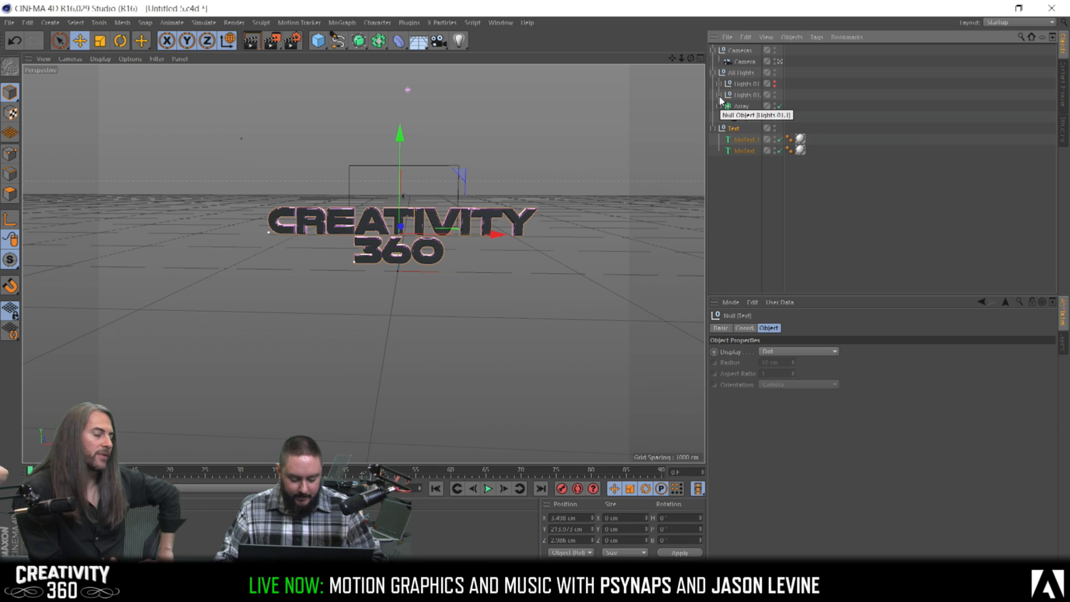
# Save the scene, and save an incremental version of it as well
pyautogui.click(720, 106)
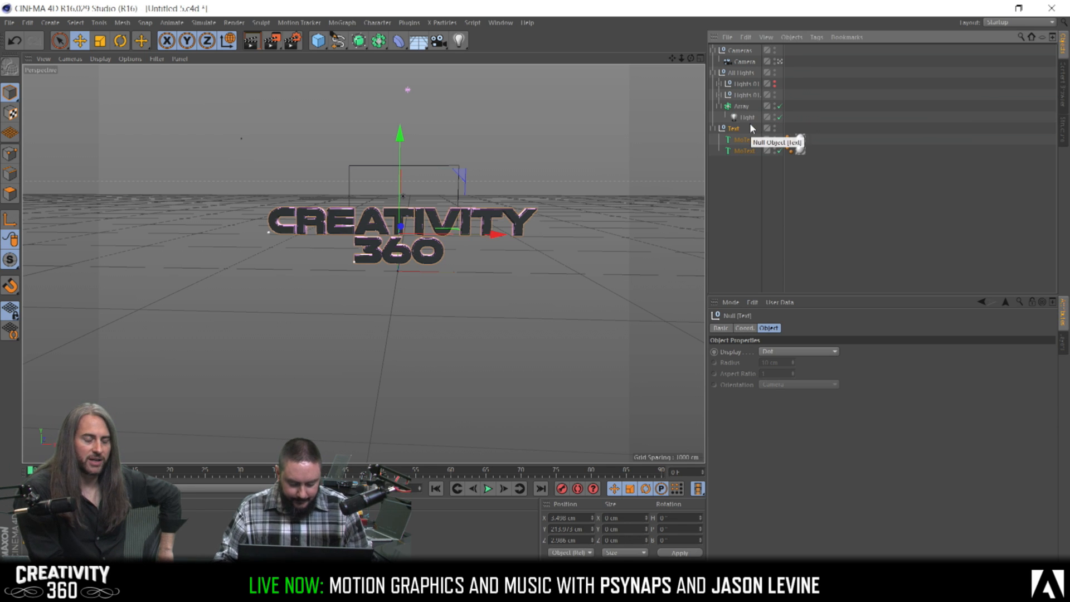
pyautogui.hotkey('ctrl', 's')
pyautogui.click(9, 22)
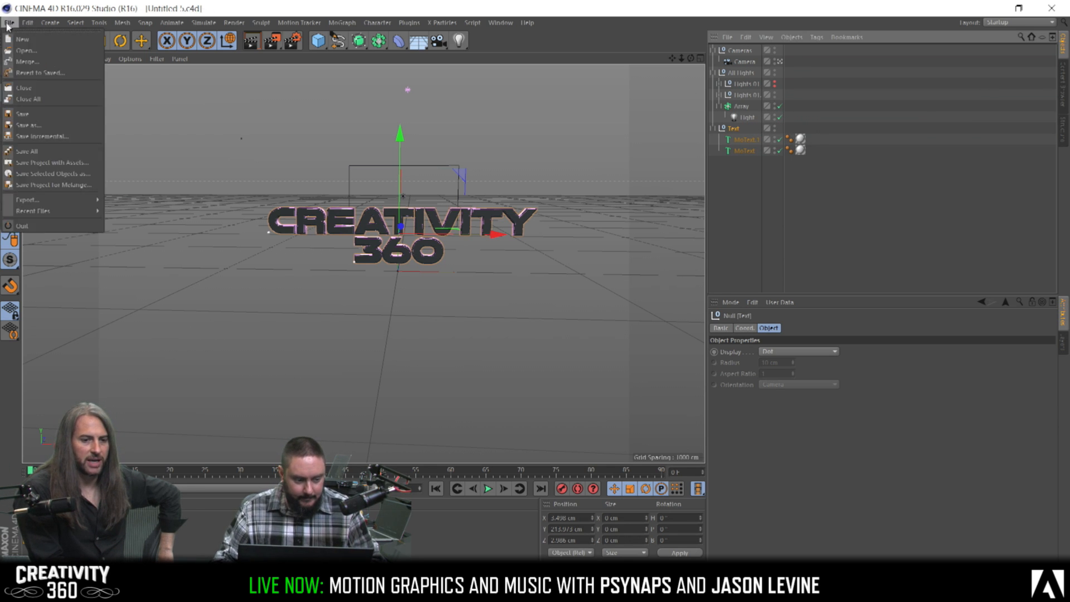
pyautogui.click(33, 136)
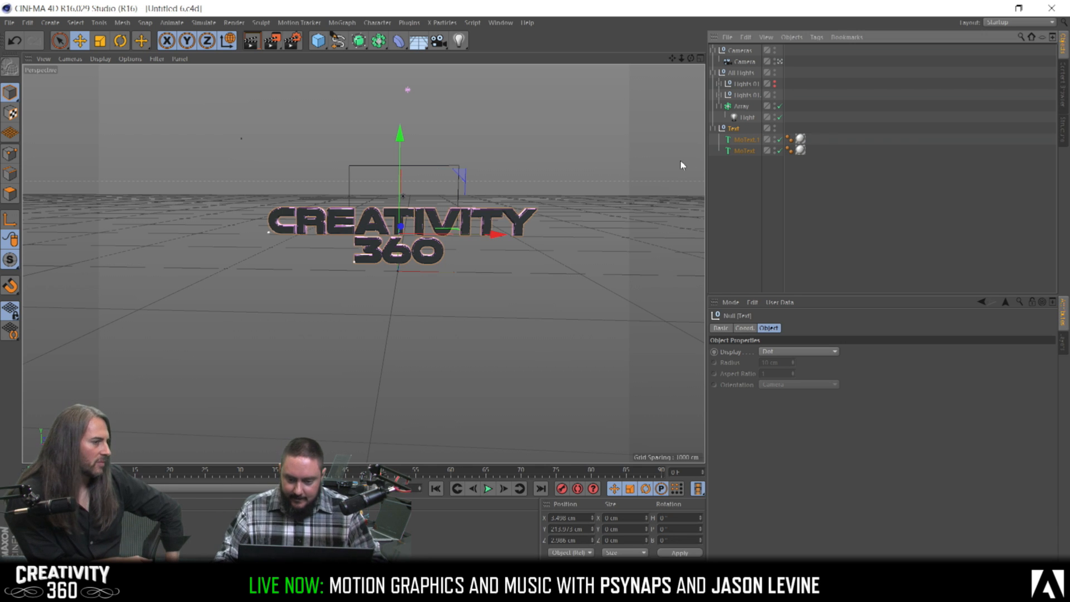
# At frame 51, move the camera close to the middle of the title, at about Z -672 cm, and save the scene
pyautogui.click(748, 96)
pyautogui.click(720, 94)
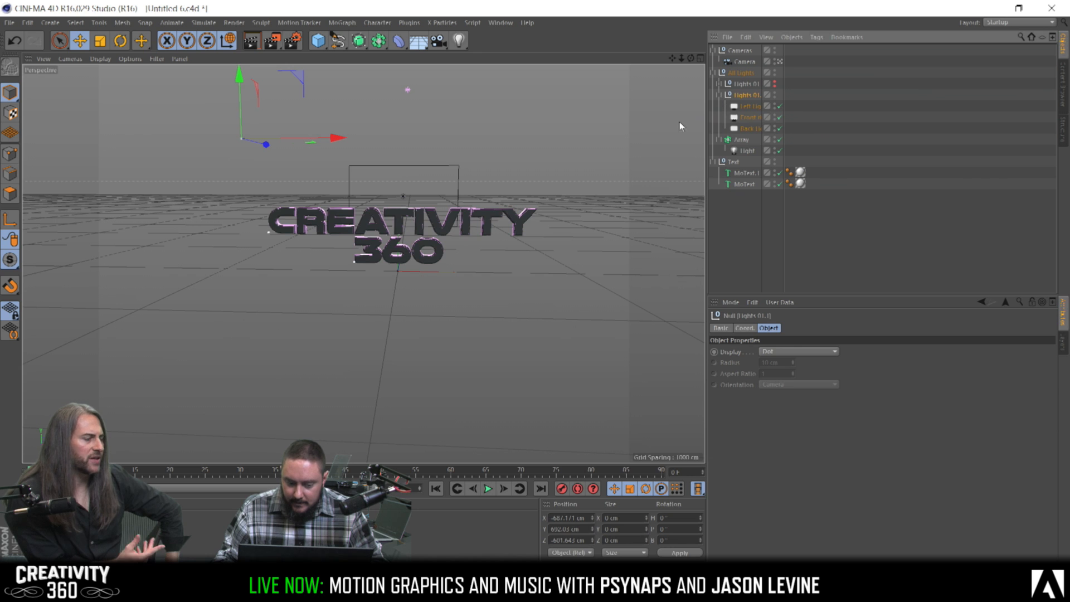
pyautogui.click(743, 62)
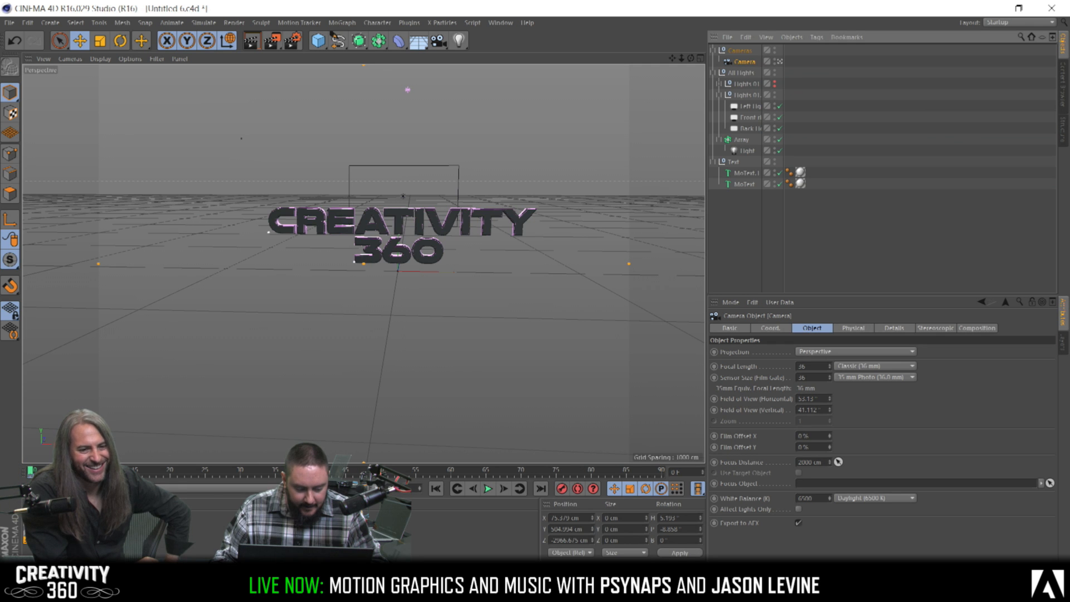
pyautogui.moveTo(30, 472); pyautogui.dragTo(65, 471)
pyautogui.moveTo(357, 472); pyautogui.dragTo(389, 471)
pyautogui.keyDown('alt'); pyautogui.moveTo(384, 219); pyautogui.dragTo(524, 215, button='right'); pyautogui.keyUp('alt')
pyautogui.keyDown('alt'); pyautogui.moveTo(461, 236); pyautogui.dragTo(370, 232); pyautogui.keyUp('alt')
pyautogui.keyDown('alt'); pyautogui.moveTo(449, 239); pyautogui.dragTo(443, 238, button='right'); pyautogui.keyUp('alt')
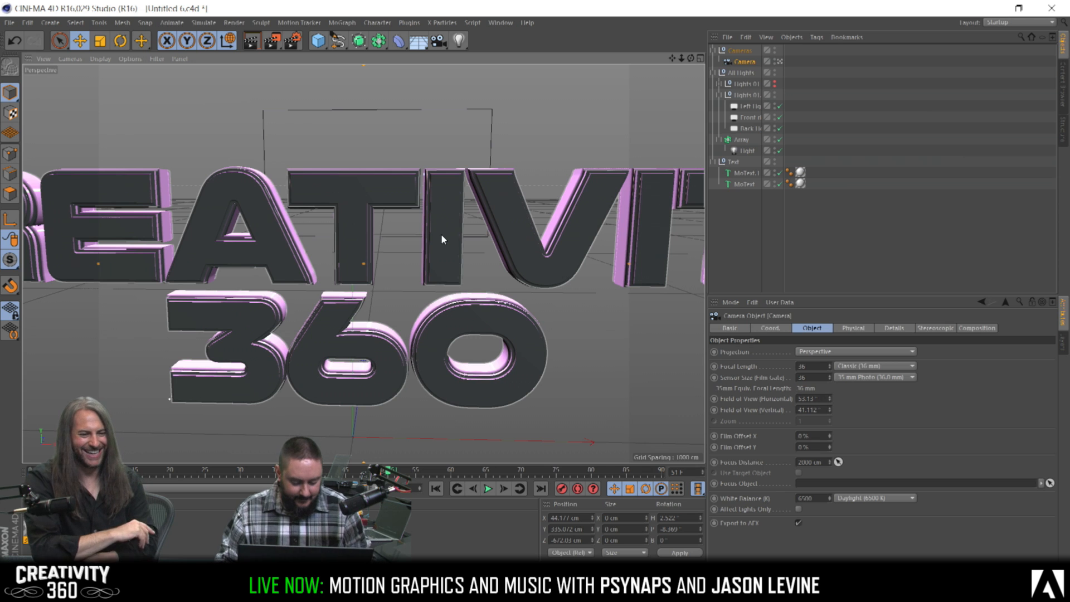
pyautogui.hotkey('ctrl', 's')
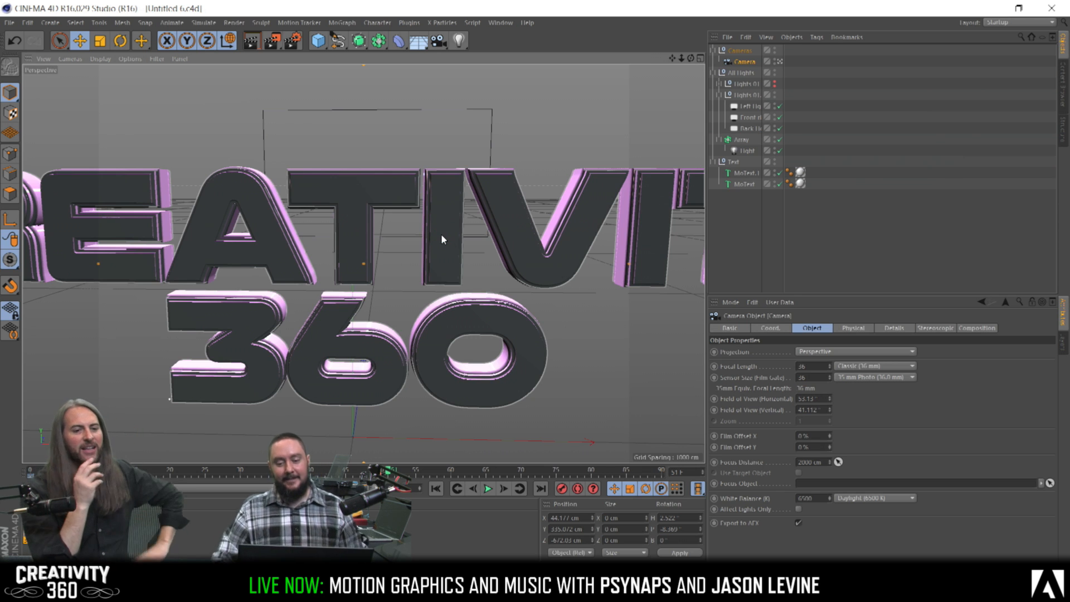
# Move the camera in closer on the title near frame 70 and scrub back through the timeline
pyautogui.click(9, 23)
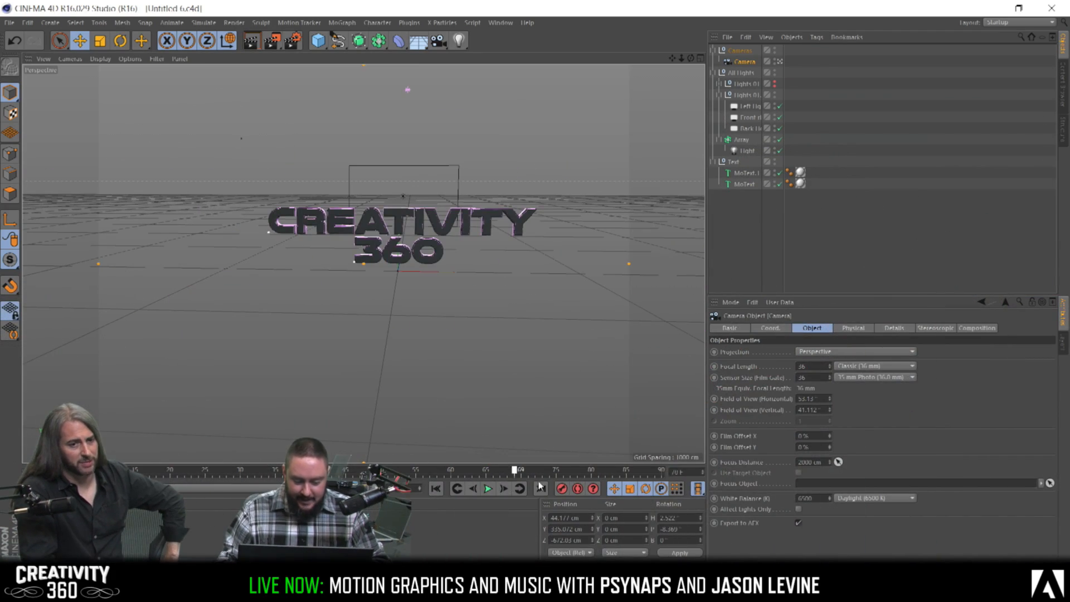
pyautogui.keyDown('alt'); pyautogui.moveTo(393, 224); pyautogui.dragTo(526, 273, button='right'); pyautogui.keyUp('alt')
pyautogui.moveTo(641, 469); pyautogui.dragTo(107, 471)
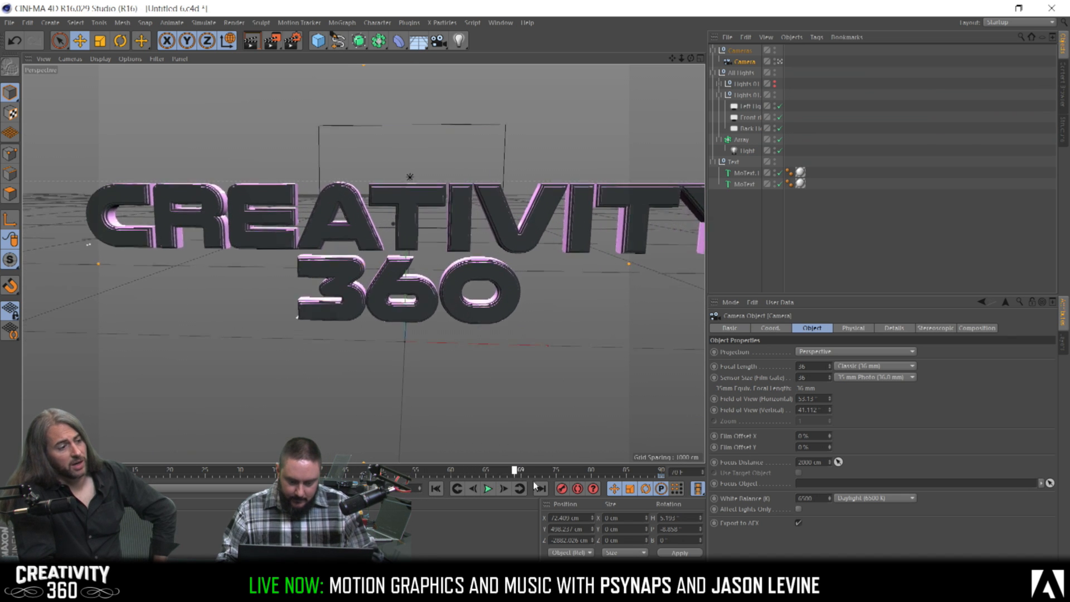
# Turn on autokeying and, at frame 90, move the camera close to the middle of the title, to about Z -702 cm
pyautogui.click(578, 488)
pyautogui.keyDown('alt'); pyautogui.moveTo(445, 240); pyautogui.dragTo(429, 217); pyautogui.keyUp('alt')
pyautogui.keyDown('alt'); pyautogui.moveTo(409, 200); pyautogui.dragTo(435, 204, button='right'); pyautogui.keyUp('alt')
pyautogui.keyDown('alt'); pyautogui.moveTo(416, 222); pyautogui.dragTo(367, 250, button='middle'); pyautogui.keyUp('alt')
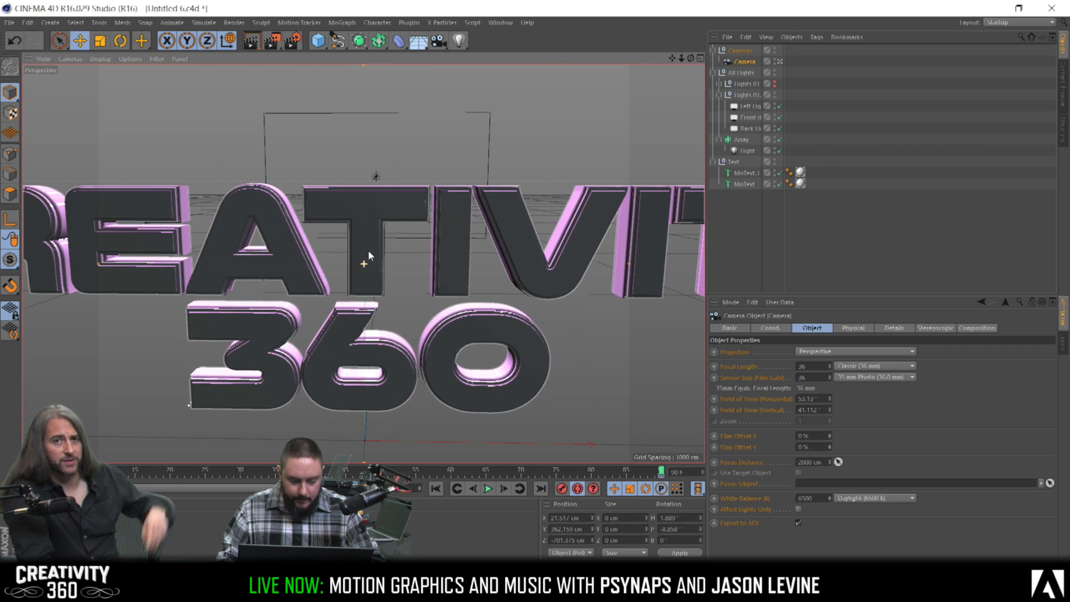
pyautogui.moveTo(361, 286)
pyautogui.keyDown('alt'); pyautogui.mouseDown(button='middle')
pyautogui.moveTo(360, 228)
pyautogui.moveTo(356, 282)
pyautogui.mouseUp(button='middle'); pyautogui.keyUp('alt')
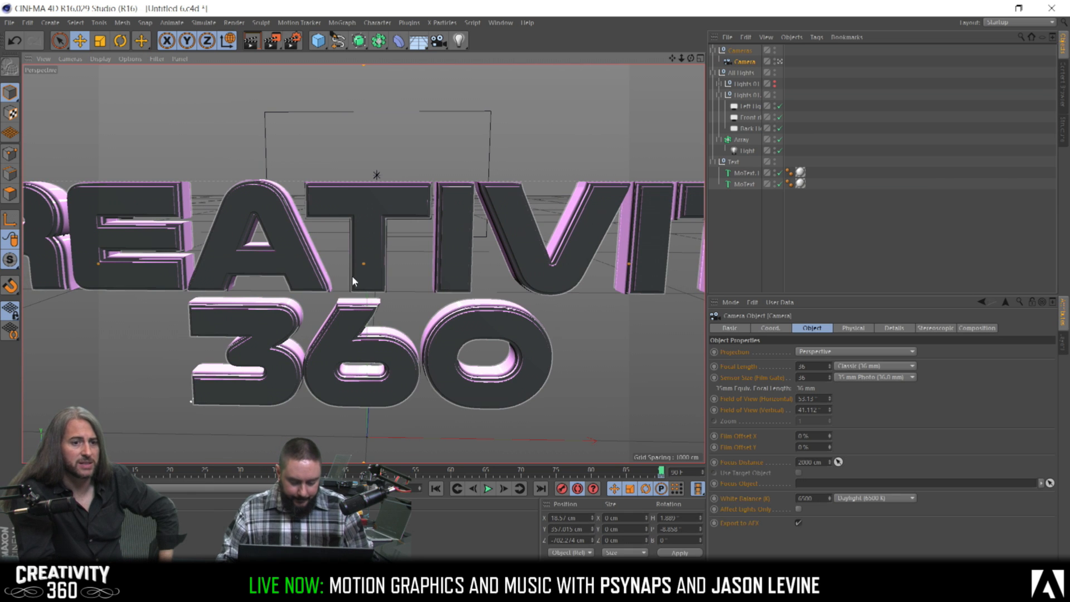
pyautogui.moveTo(618, 476); pyautogui.dragTo(661, 480)
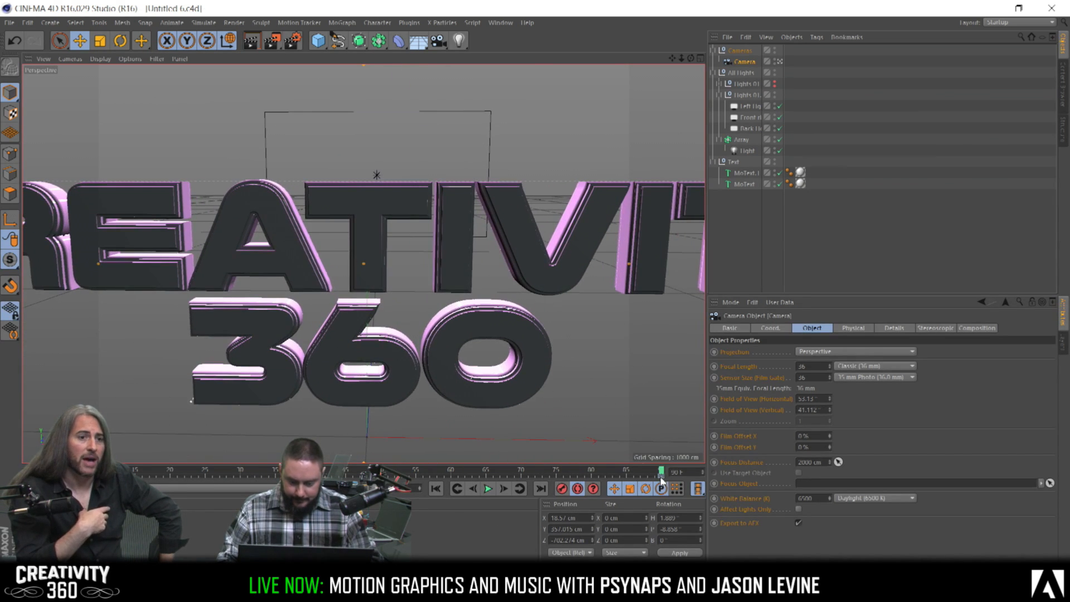
# Add a second camera inside the Cameras null and look through it
pyautogui.click(746, 63)
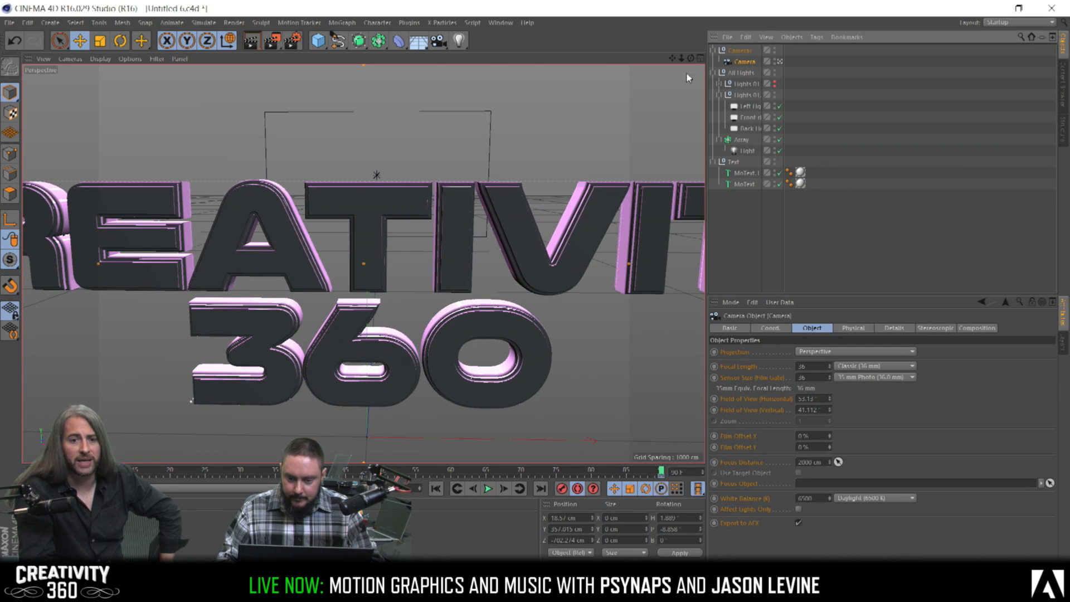
pyautogui.click(438, 40)
pyautogui.moveTo(756, 51); pyautogui.dragTo(741, 61)
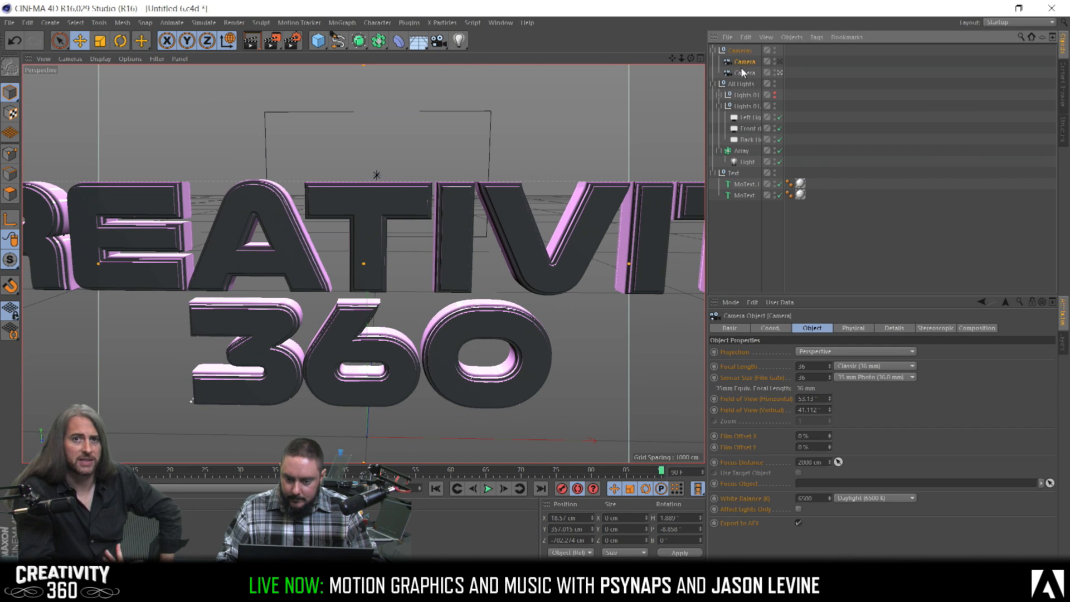
pyautogui.click(780, 61)
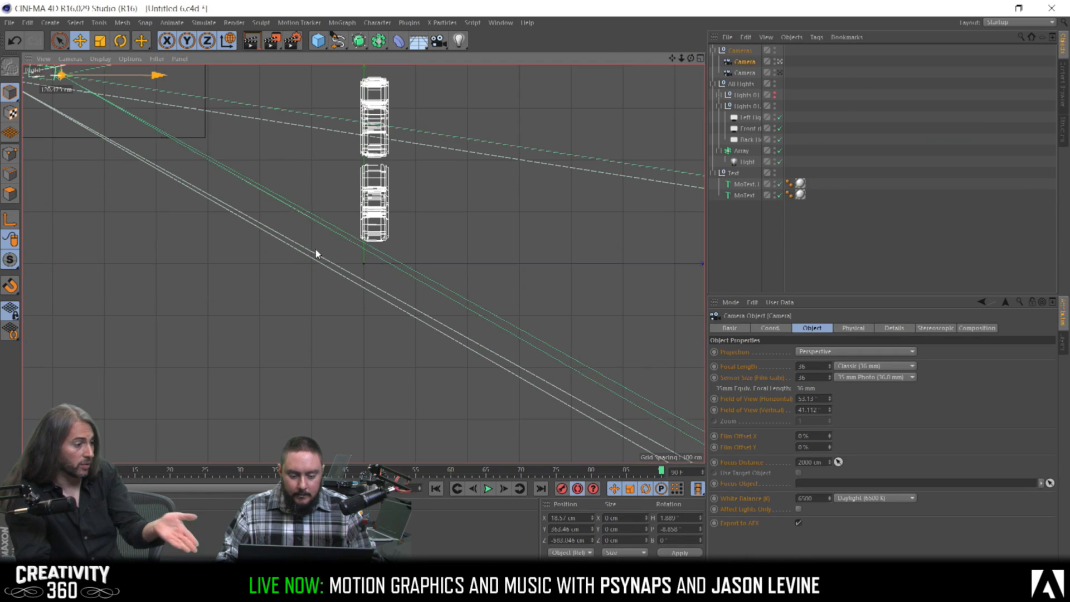
# Move the new camera forward to about Z -579 cm in the side view and return to the perspective view
pyautogui.moveTo(315, 250); pyautogui.dragTo(315, 249)
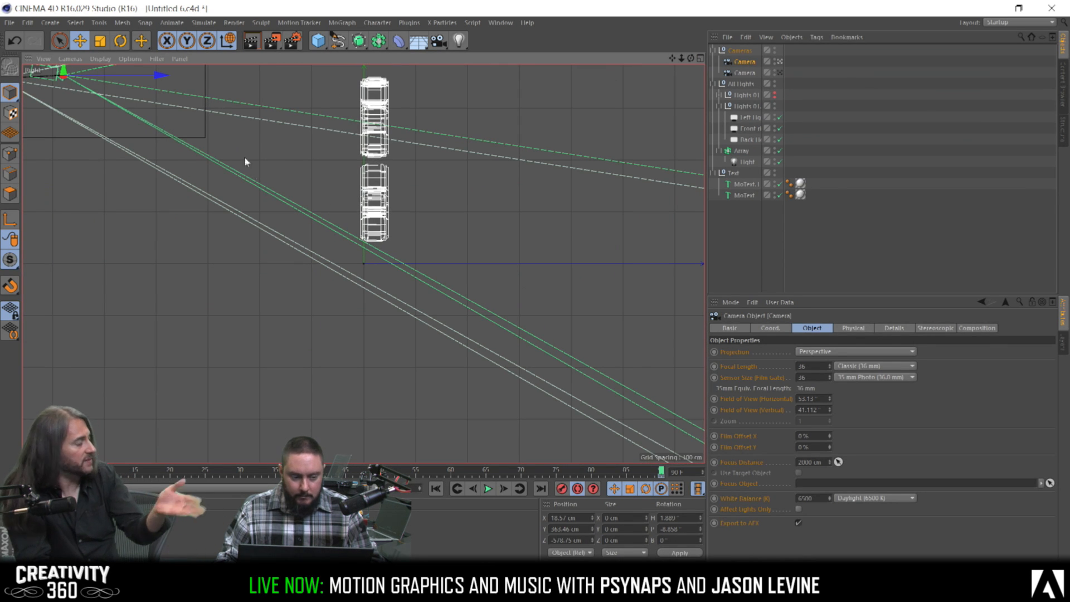
pyautogui.click(701, 58)
pyautogui.click(358, 60)
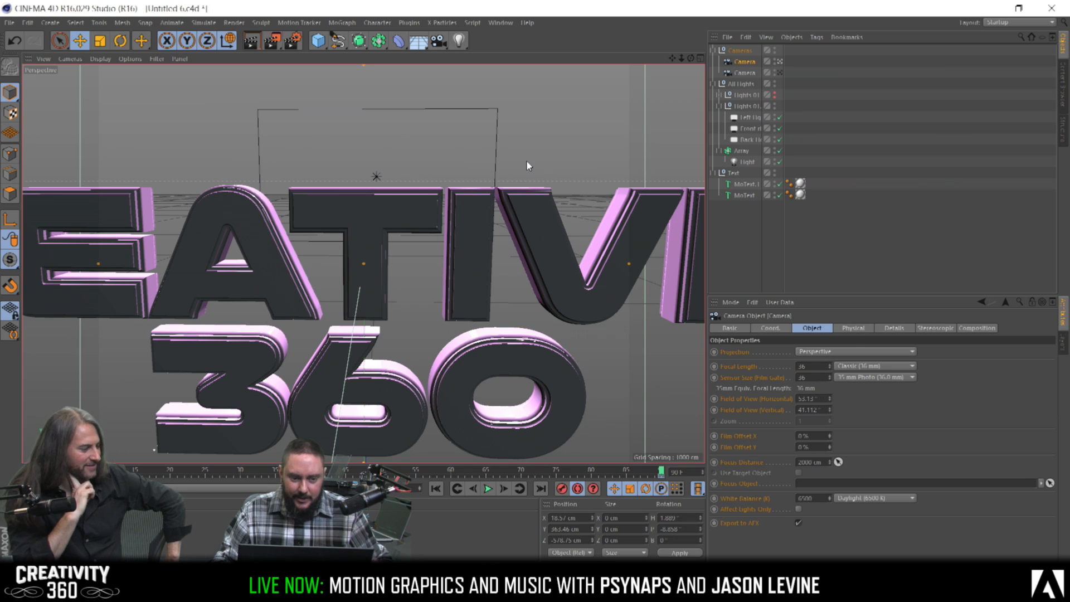
# Swing the new camera around to the C end of the title and hide the original camera's outline in the viewport
pyautogui.keyDown('alt'); pyautogui.moveTo(377, 228); pyautogui.dragTo(412, 268); pyautogui.keyUp('alt')
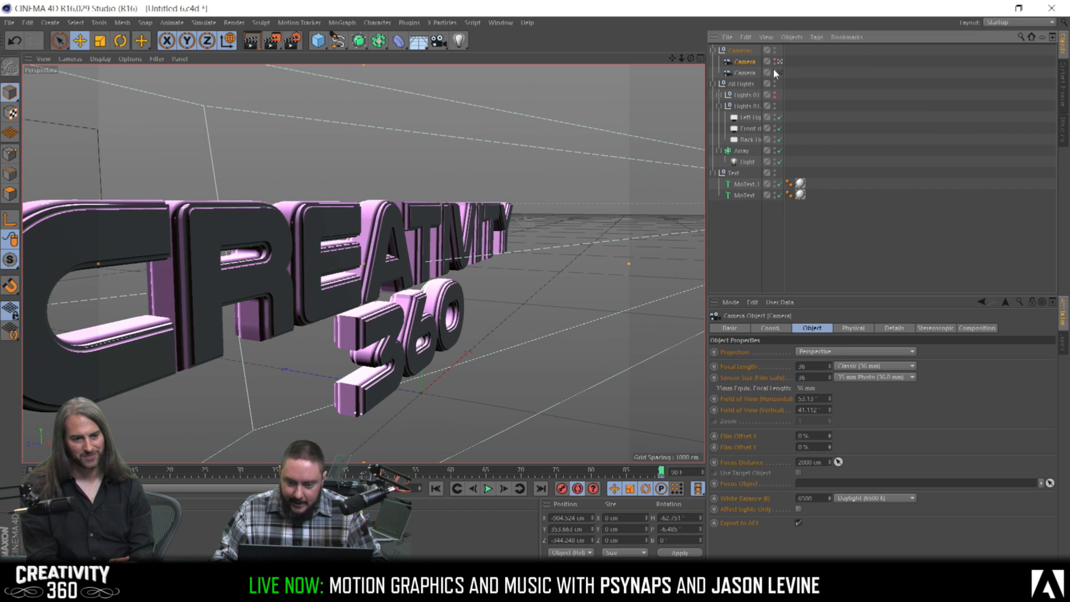
pyautogui.click(774, 71)
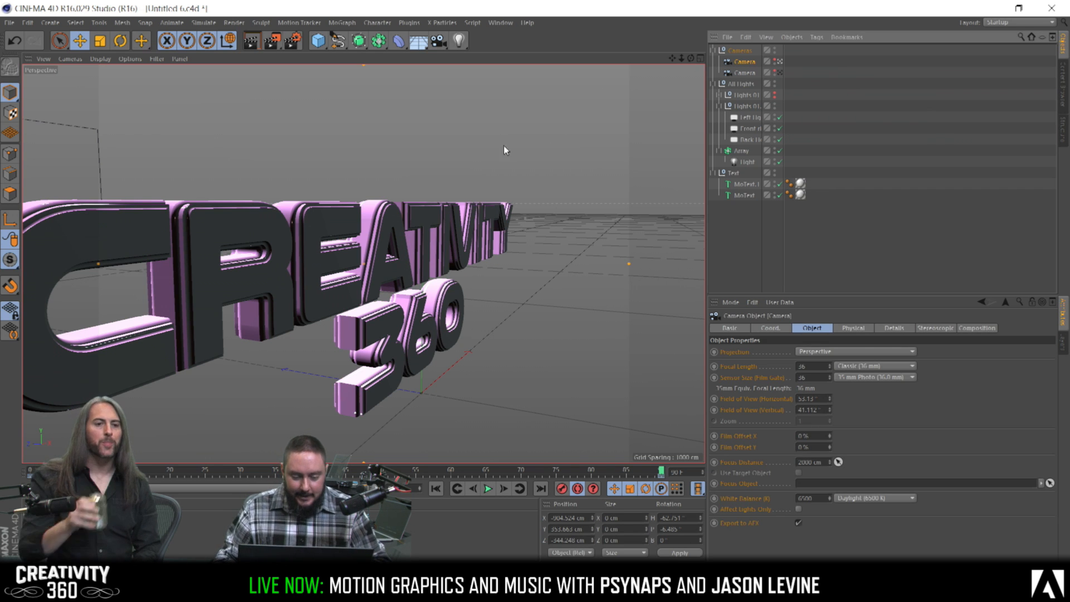
# At frame 90, move the camera up close to the letter C at a steep angle, with heading about -71°
pyautogui.keyDown('alt'); pyautogui.moveTo(410, 255); pyautogui.dragTo(518, 233); pyautogui.keyUp('alt')
pyautogui.keyDown('alt'); pyautogui.moveTo(518, 233); pyautogui.dragTo(496, 236, button='middle'); pyautogui.keyUp('alt')
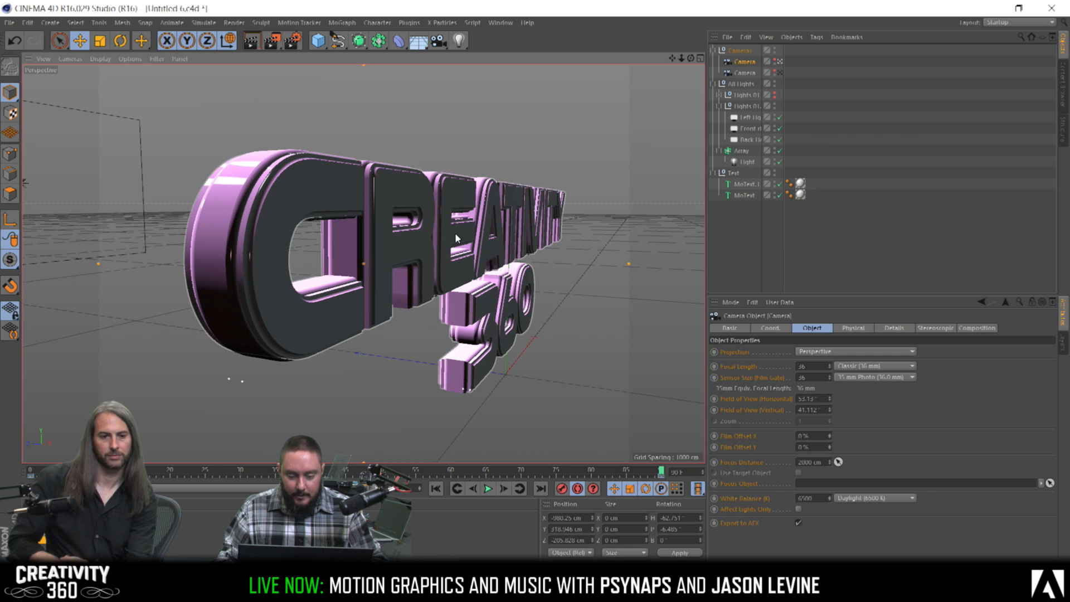
pyautogui.scroll(3, 455, 233)
pyautogui.keyDown('alt'); pyautogui.moveTo(459, 230); pyautogui.dragTo(438, 233); pyautogui.keyUp('alt')
pyautogui.scroll(2, 438, 233)
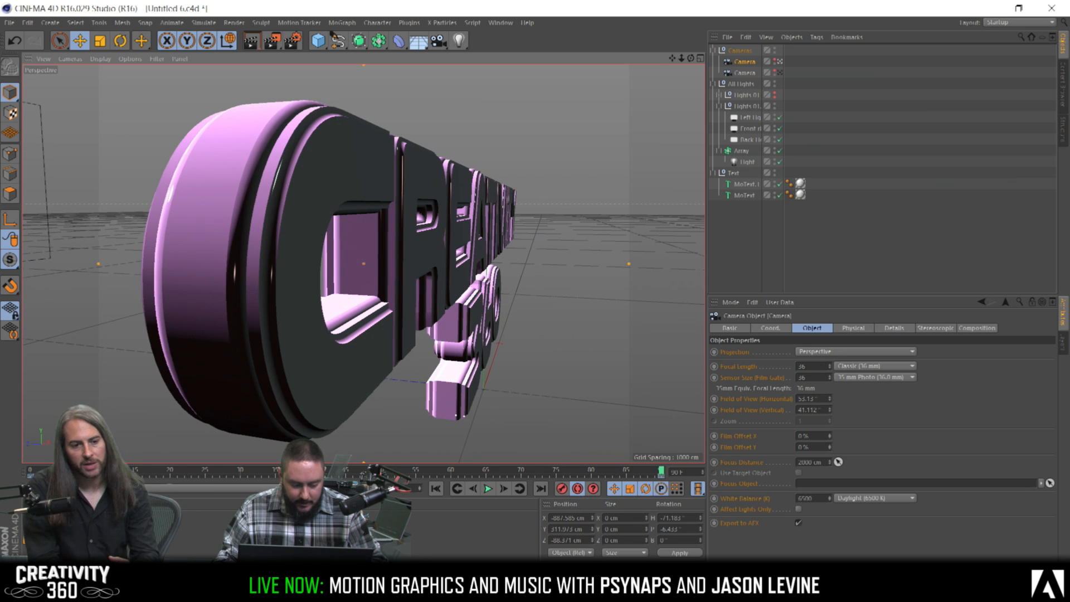
# At frame 0, place the camera at the Y end of the title, about X 881, Y 362, Z -327 cm, and scrub through the move
pyautogui.moveTo(662, 472); pyautogui.dragTo(30, 471)
pyautogui.keyDown('alt'); pyautogui.moveTo(565, 226); pyautogui.dragTo(174, 237, button='middle'); pyautogui.keyUp('alt')
pyautogui.keyDown('alt'); pyautogui.moveTo(402, 234); pyautogui.dragTo(306, 236); pyautogui.keyUp('alt')
pyautogui.keyDown('alt'); pyautogui.moveTo(306, 236); pyautogui.dragTo(436, 236, button='right'); pyautogui.keyUp('alt')
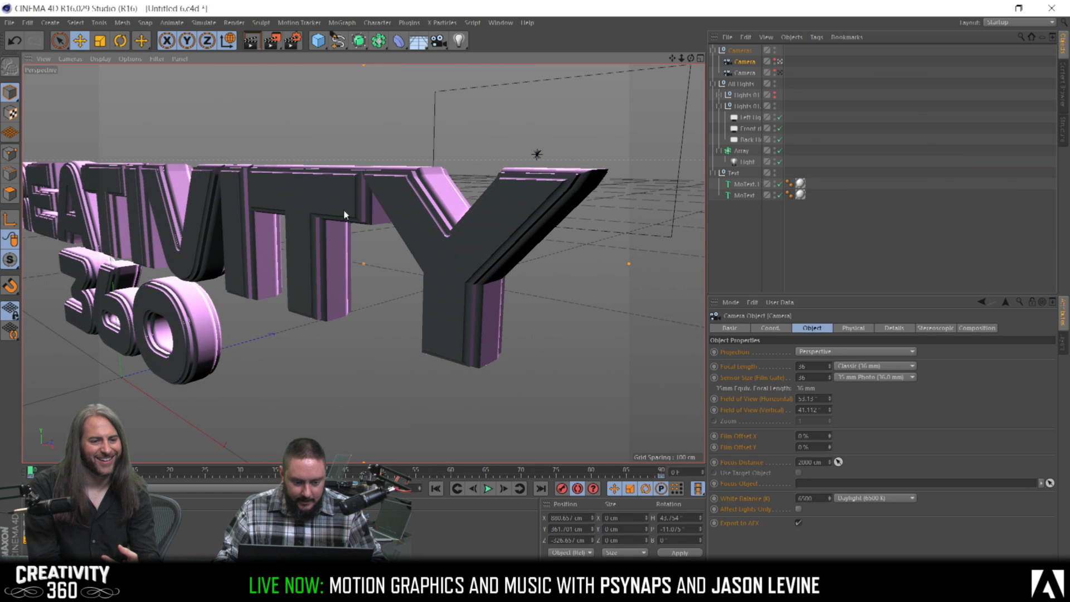
pyautogui.moveTo(32, 472); pyautogui.dragTo(663, 485)
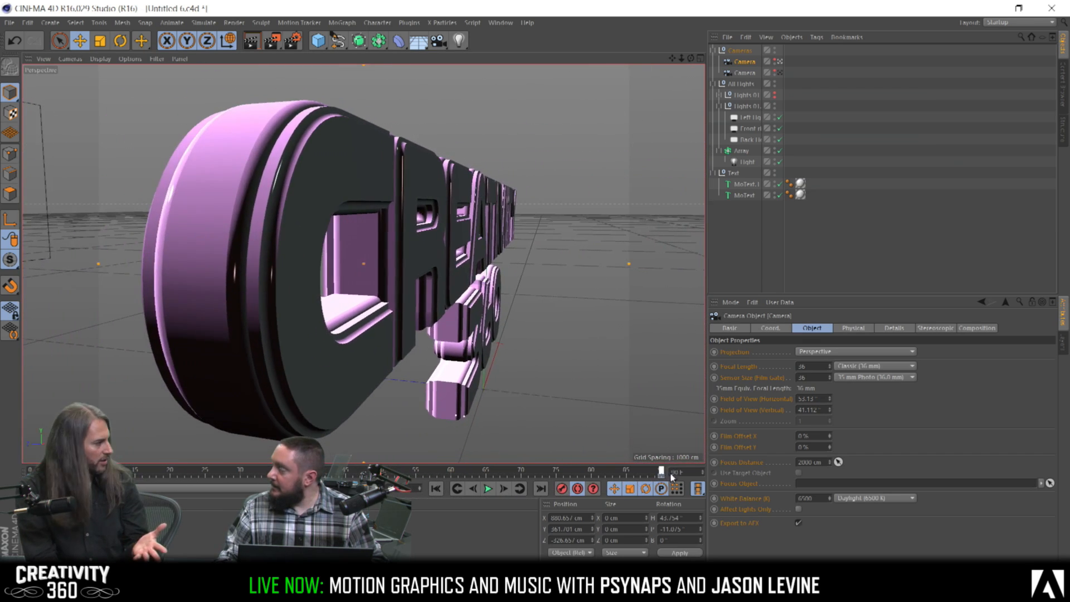
# Refine the camera's frame 0 position to about X 834, Y 340, Z -300 cm, closer to the letter Y
pyautogui.moveTo(662, 472); pyautogui.dragTo(28, 489)
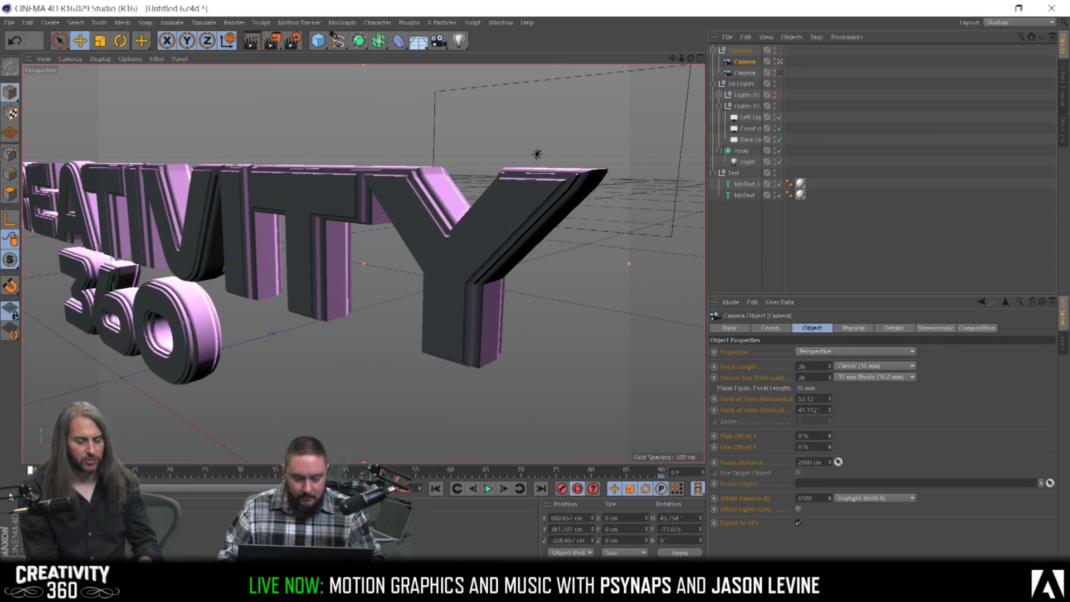
pyautogui.keyDown('alt'); pyautogui.moveTo(296, 234); pyautogui.dragTo(322, 221, button='middle'); pyautogui.keyUp('alt')
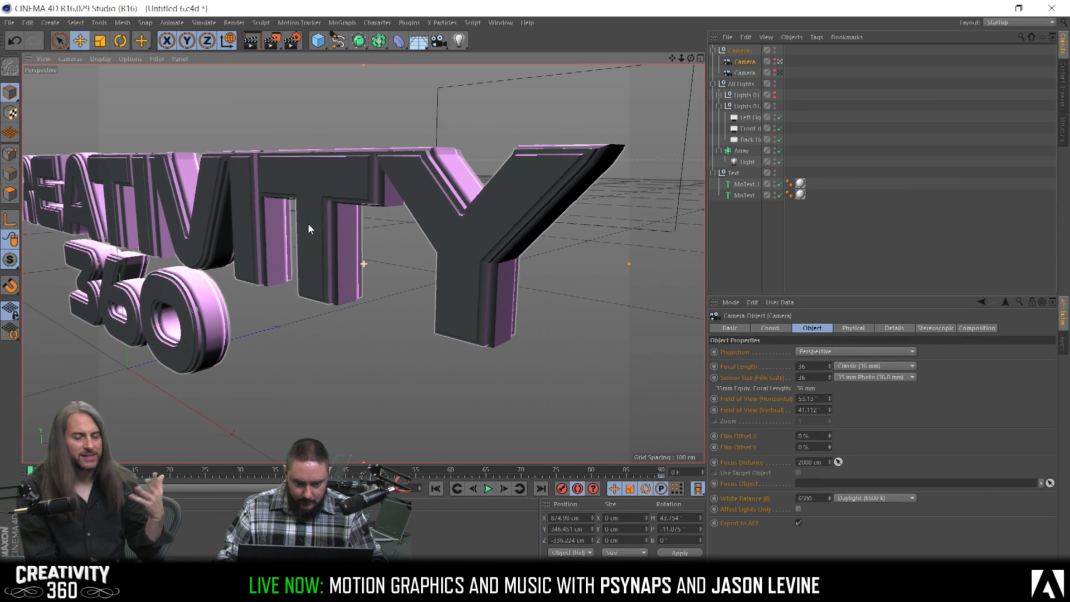
pyautogui.scroll(3, 322, 219)
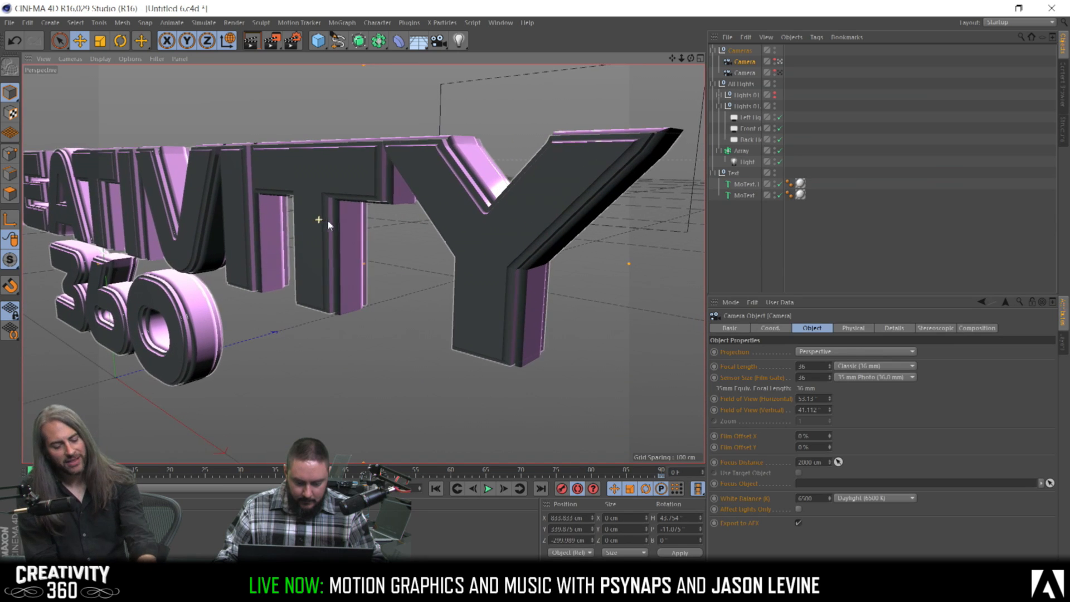
# At frame 90, reframe the camera on the C end with heading about -50°, at about X -817, Y 286, Z -222 cm
pyautogui.moveTo(44, 470); pyautogui.dragTo(661, 472)
pyautogui.keyDown('alt'); pyautogui.moveTo(105, 269); pyautogui.dragTo(316, 237); pyautogui.keyUp('alt')
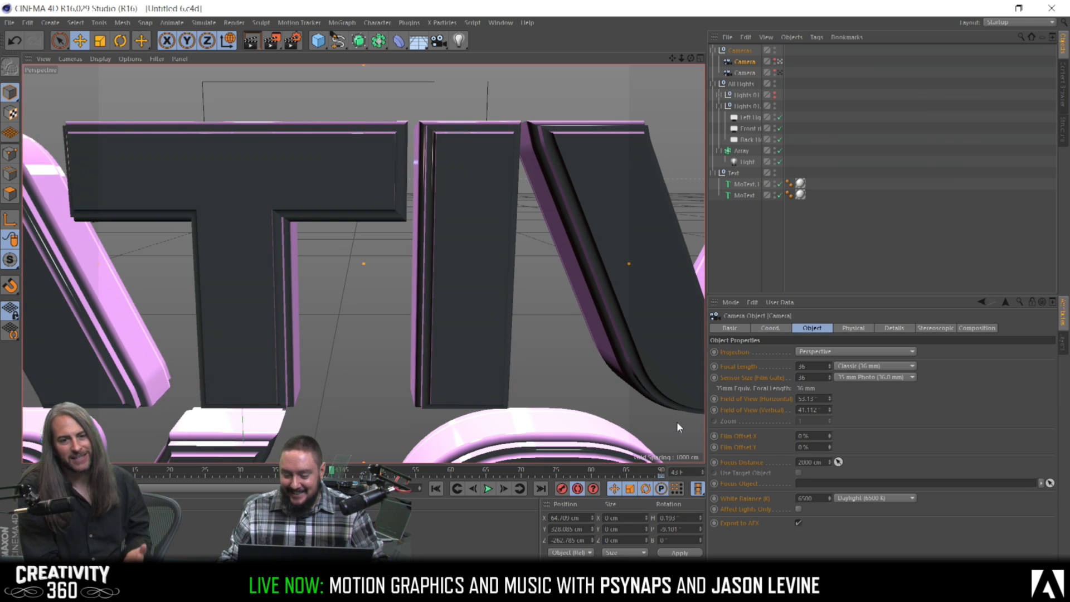
pyautogui.moveTo(333, 471); pyautogui.dragTo(696, 427)
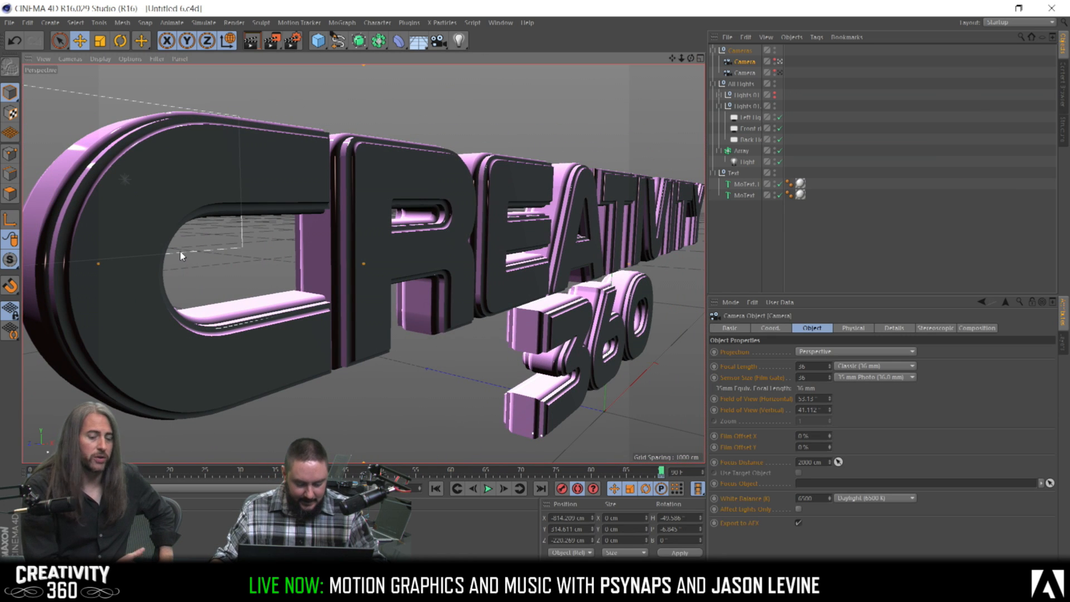
pyautogui.keyDown('alt'); pyautogui.moveTo(171, 262); pyautogui.dragTo(170, 242, button='middle'); pyautogui.keyUp('alt')
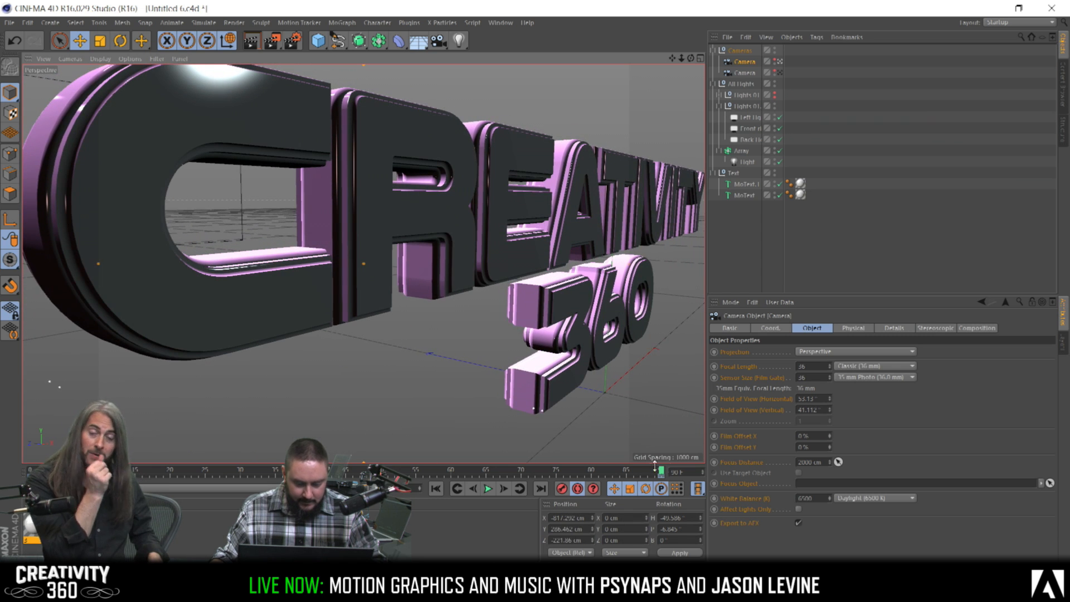
# Scrub through the camera move between frames 0 and 90 and save the scene
pyautogui.moveTo(662, 472); pyautogui.dragTo(31, 472)
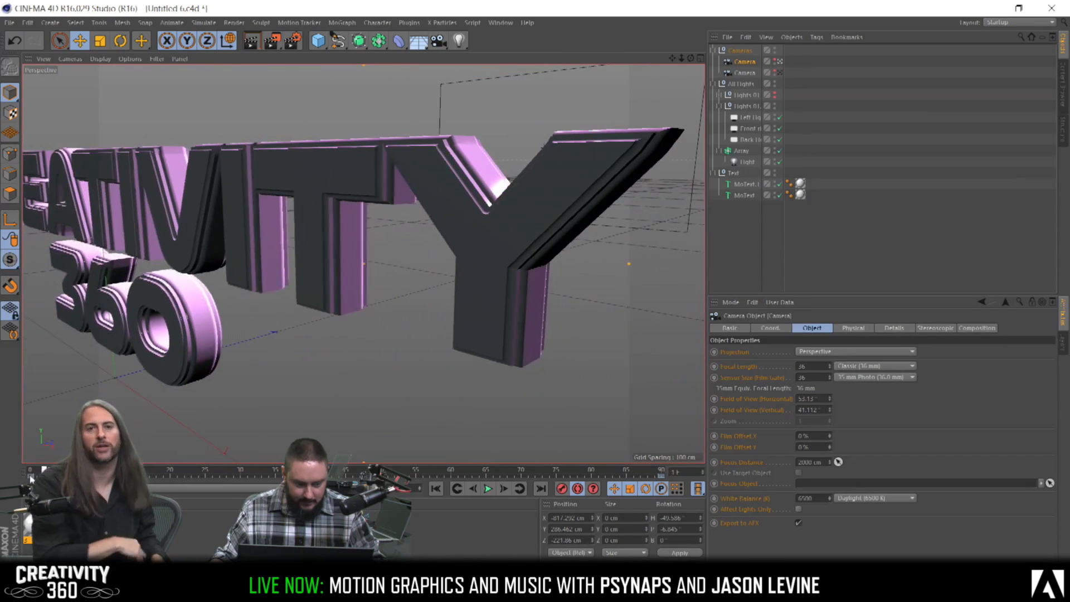
pyautogui.keyDown('alt'); pyautogui.moveTo(534, 257); pyautogui.dragTo(550, 253); pyautogui.keyUp('alt')
pyautogui.moveTo(32, 478); pyautogui.dragTo(655, 498)
pyautogui.hotkey('ctrl', 's')
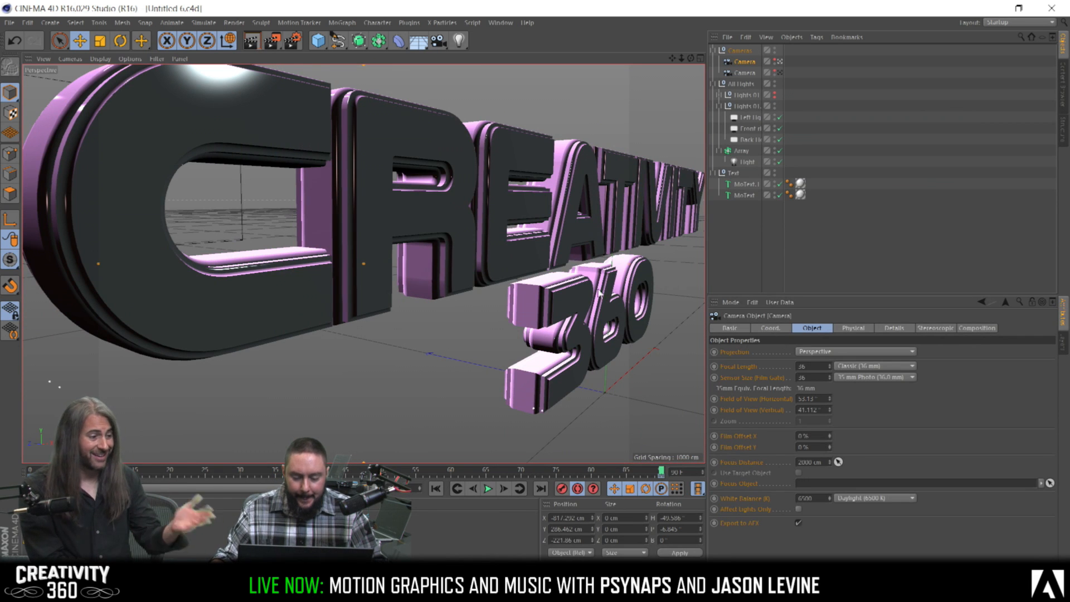
# Open the title's material in the Material Editor and show its Color channel
pyautogui.doubleClick(800, 184)
pyautogui.moveTo(431, 73); pyautogui.dragTo(897, 226)
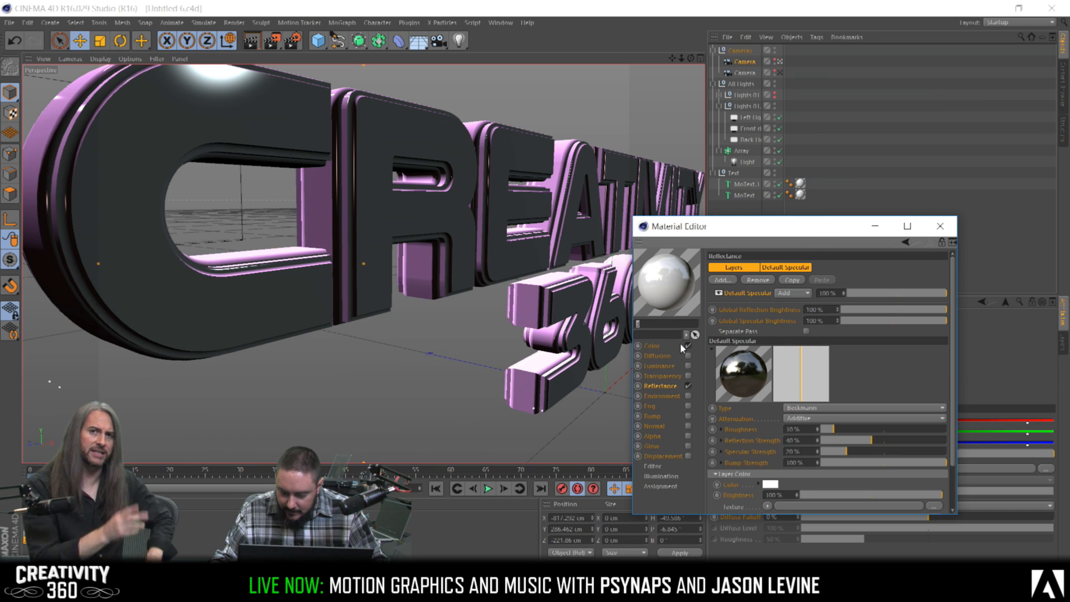
pyautogui.click(657, 345)
# Try pure red (RGB 255, 0, 0) as the material's color and undo it
pyautogui.click(767, 274)
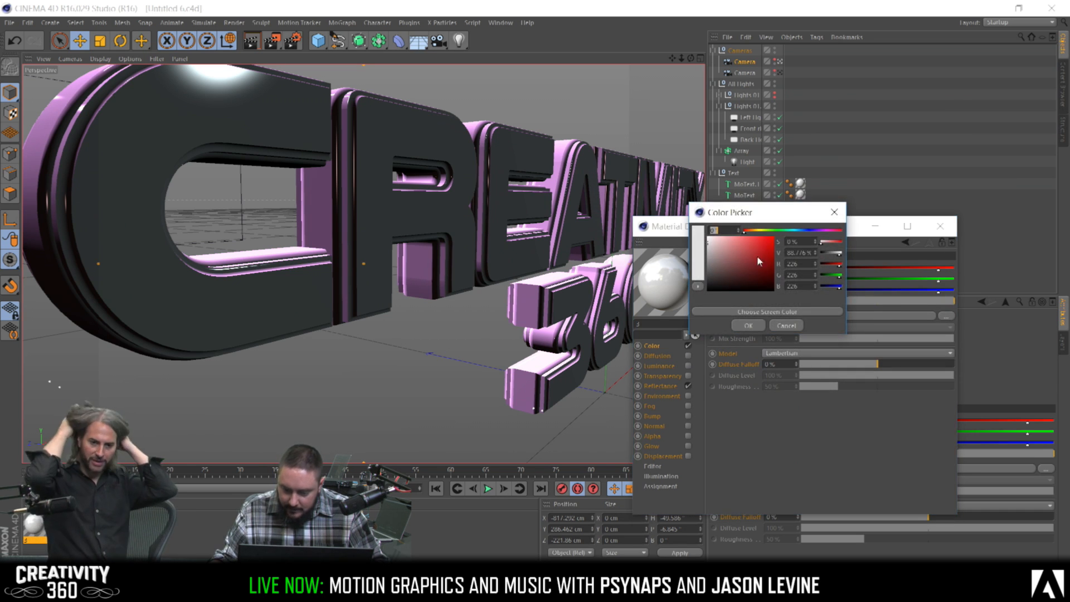
pyautogui.click(746, 325)
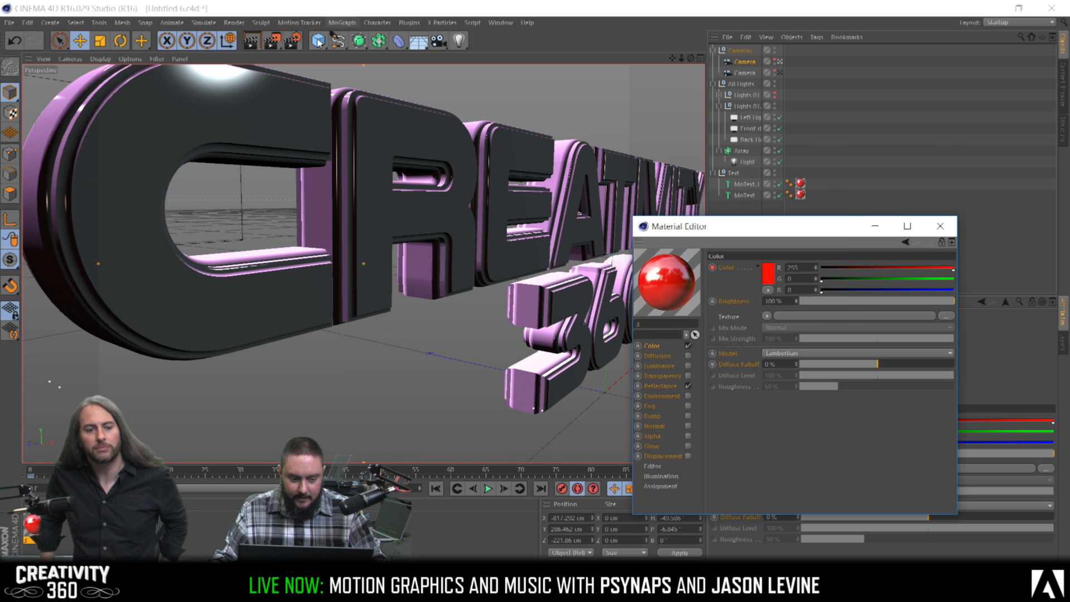
pyautogui.click(766, 276)
pyautogui.click(782, 330)
pyautogui.hotkey('ctrl', 'z')
# Try bright green (RGB 0, 255, 0) as the title material's color
pyautogui.moveTo(762, 231); pyautogui.dragTo(709, 237)
pyautogui.click(621, 449)
pyautogui.click(732, 285)
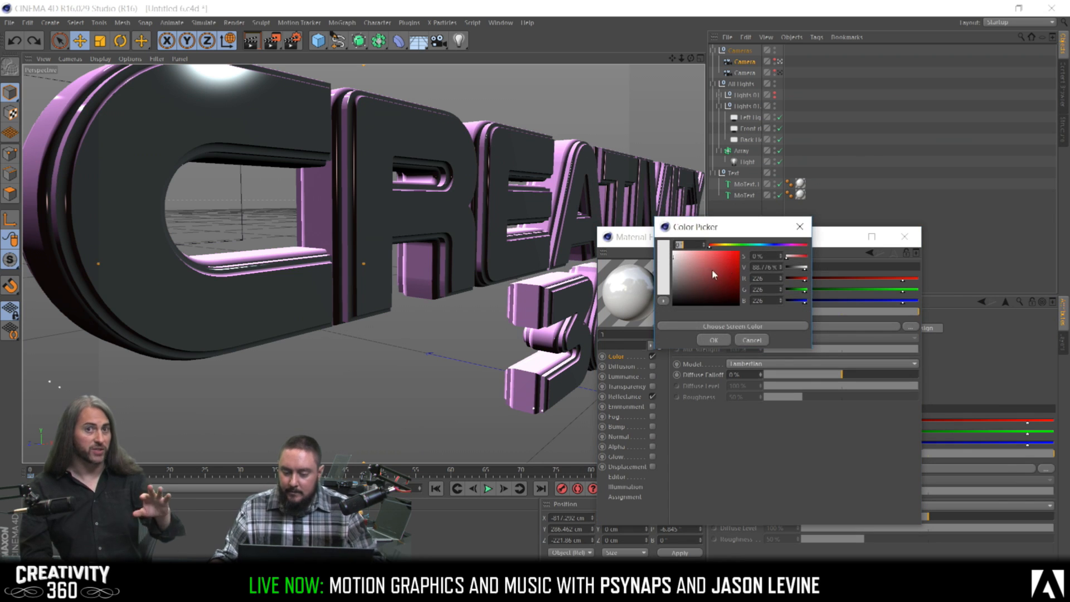
pyautogui.click(741, 245)
pyautogui.click(711, 340)
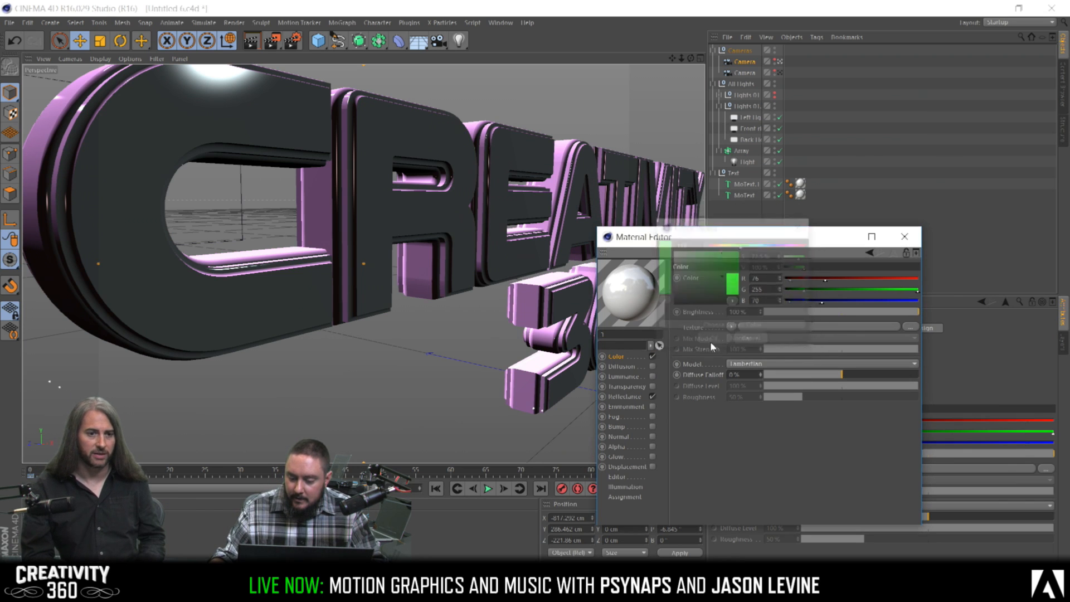
pyautogui.click(736, 280)
pyautogui.click(727, 274)
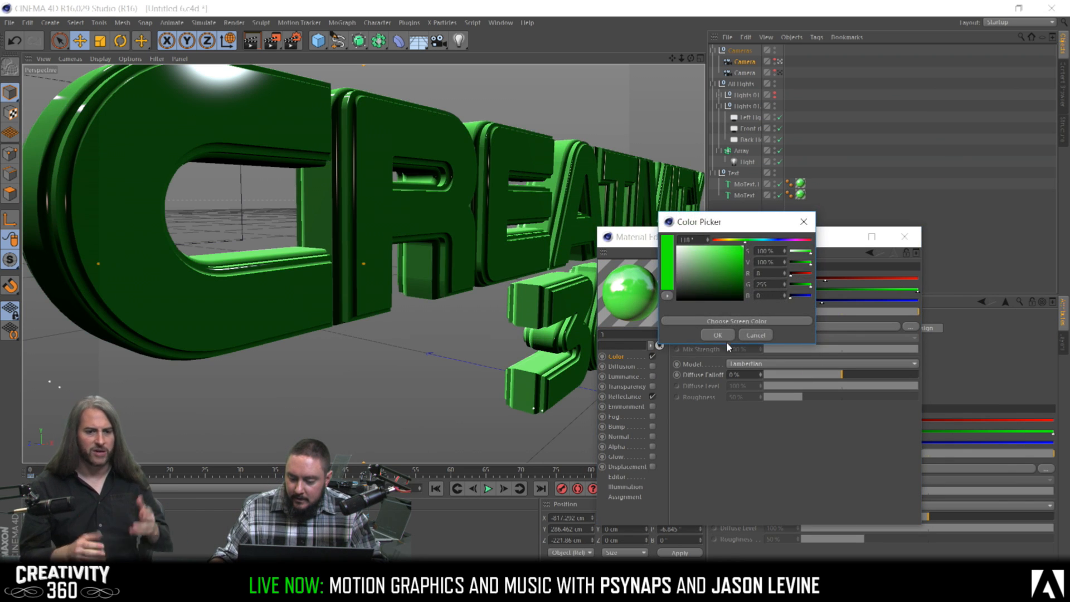
pyautogui.click(718, 335)
# Set the material's color to light grey (RGB 200, 200, 200), close the Material Editor and save the scene
pyautogui.click(728, 286)
pyautogui.click(700, 277)
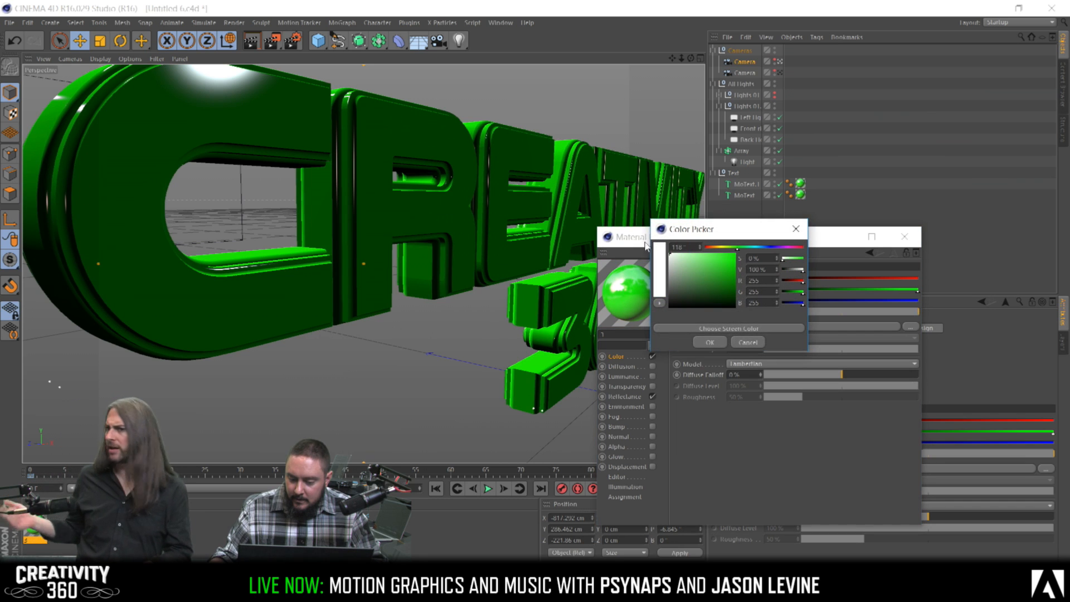
pyautogui.click(710, 342)
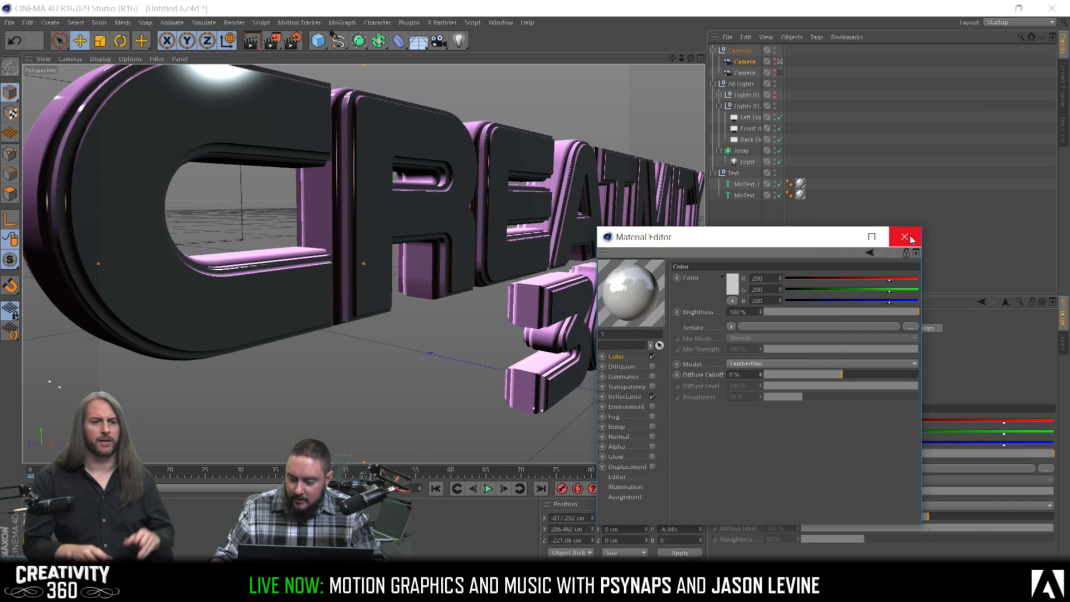
pyautogui.click(904, 236)
pyautogui.hotkey('ctrl', 's')
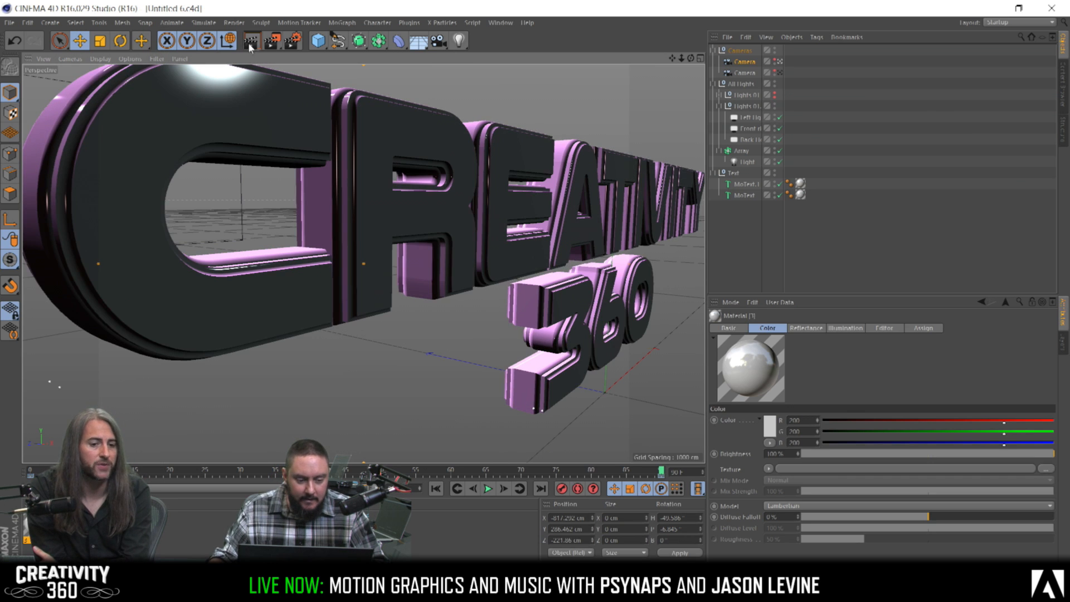
# Look over the anti-aliasing options in the render settings
pyautogui.click(292, 40)
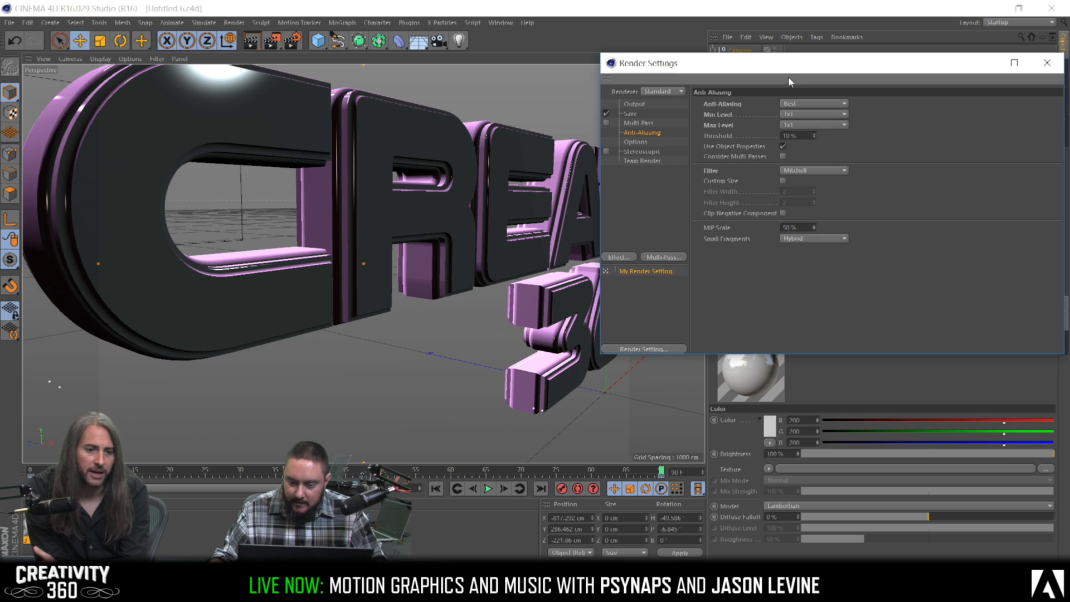
pyautogui.moveTo(790, 66); pyautogui.dragTo(764, 78)
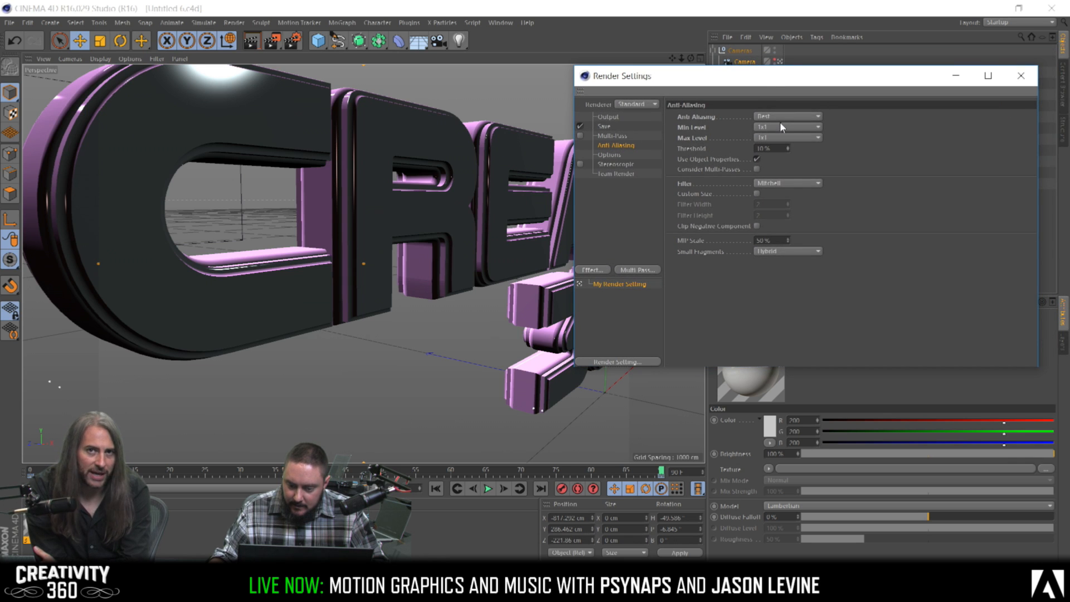
pyautogui.click(1020, 76)
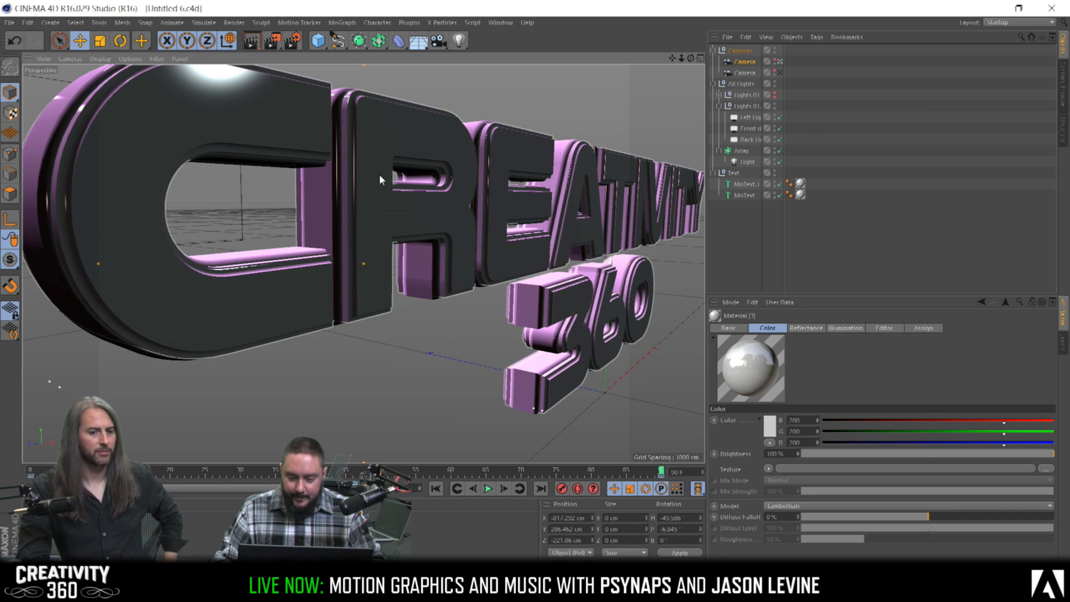
# Switch the workspace to the Animation layout and render a preview of the current camera view
pyautogui.click(1010, 24)
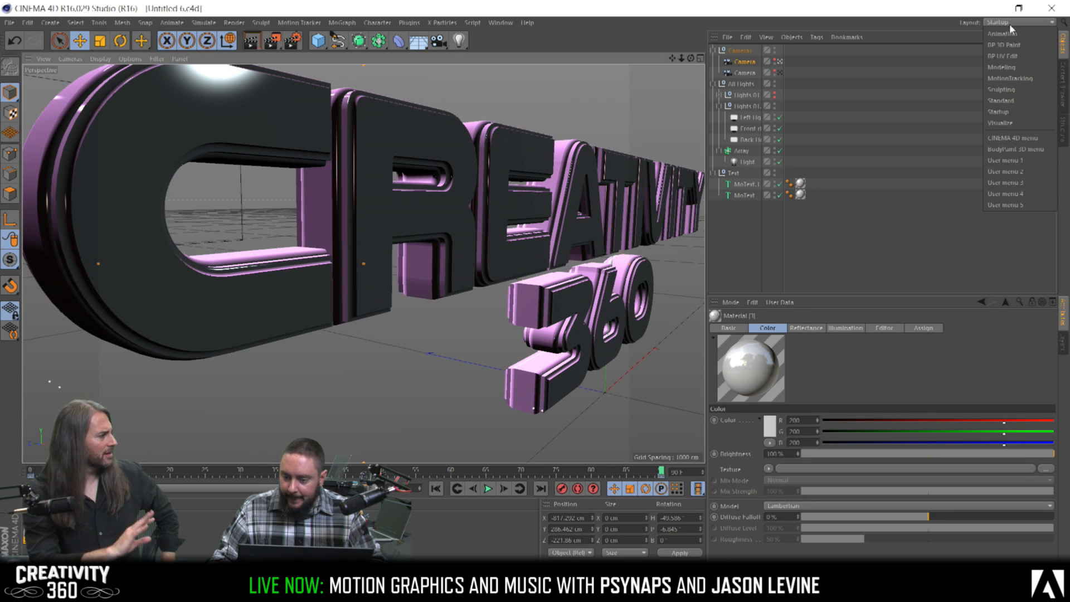
pyautogui.click(1007, 34)
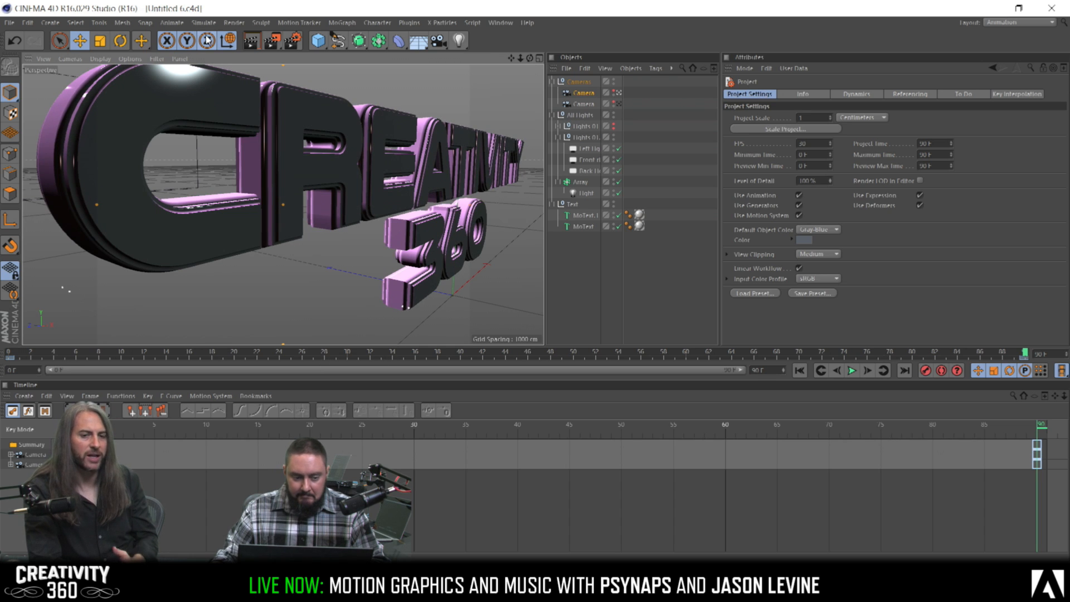
pyautogui.click(249, 42)
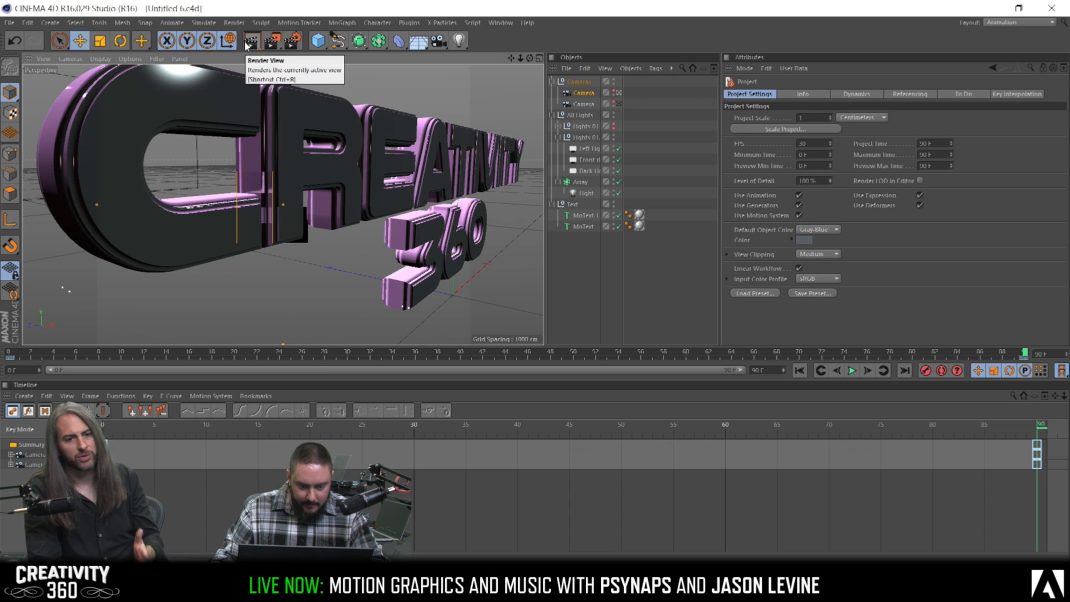
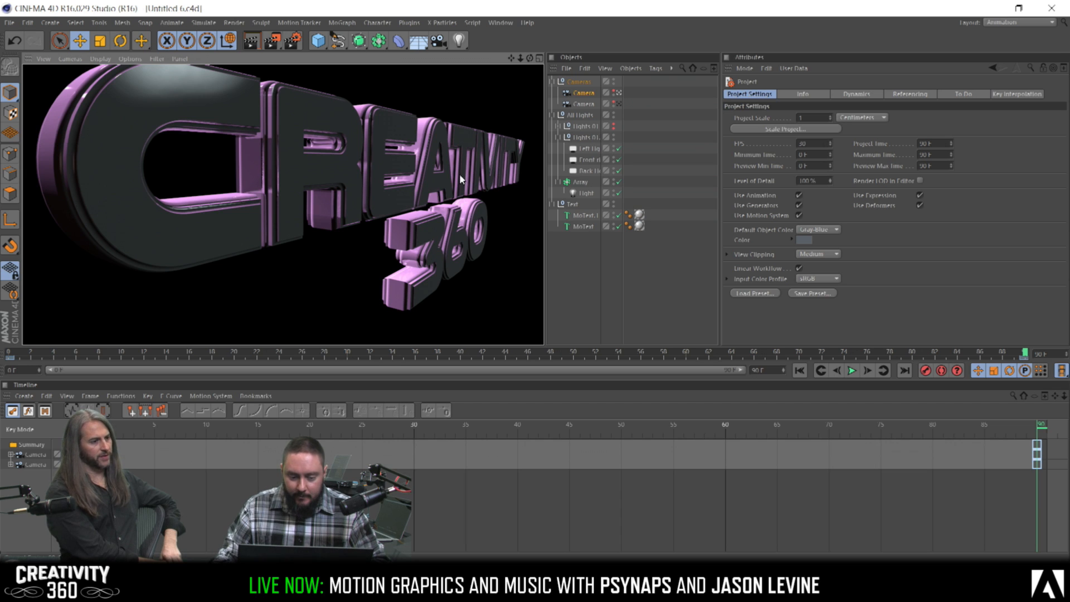
pyautogui.click(443, 177)
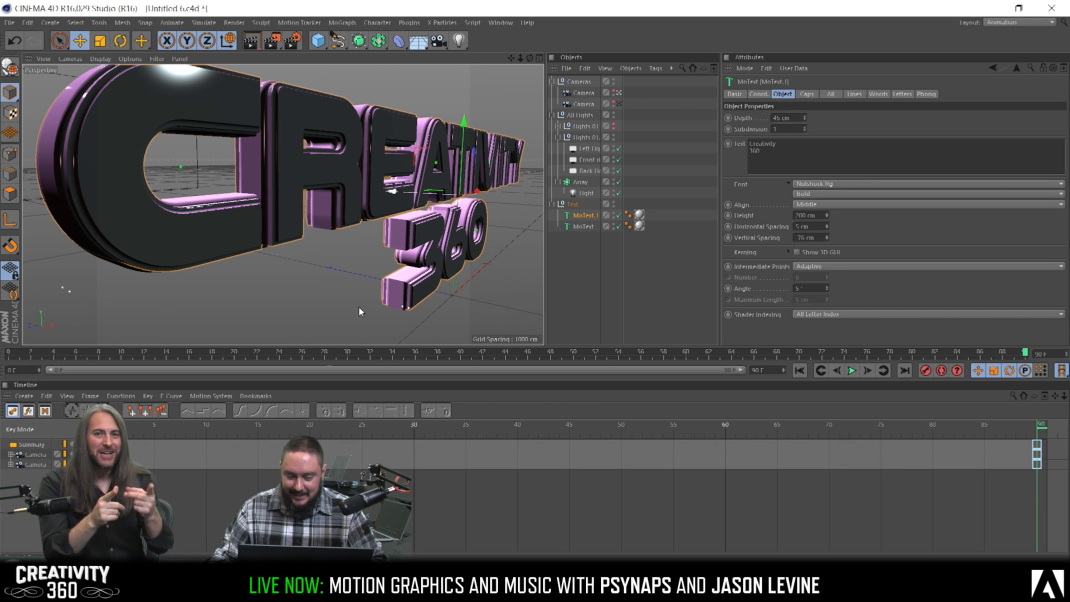
# Go to frame 79, duplicate the active camera within the Cameras group and check its placement in the Right view
pyautogui.moveTo(65, 351)
pyautogui.mouseDown()
pyautogui.moveTo(28, 351)
pyautogui.moveTo(544, 378)
pyautogui.moveTo(903, 369)
pyautogui.mouseUp()
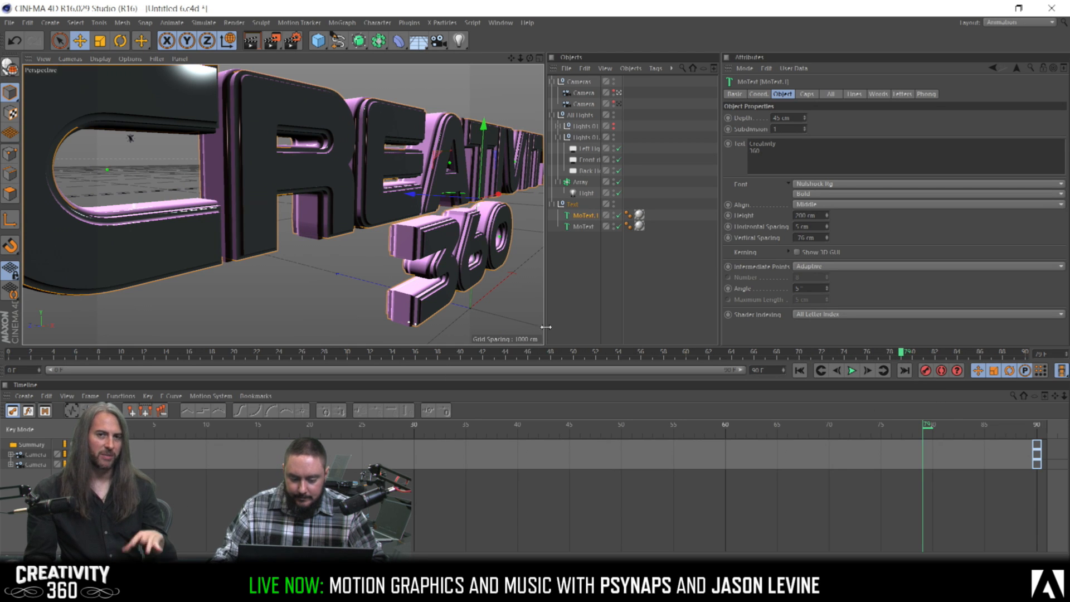
pyautogui.moveTo(581, 91)
pyautogui.keyDown('ctrl'); pyautogui.mouseDown()
pyautogui.moveTo(593, 85)
pyautogui.moveTo(580, 93)
pyautogui.mouseUp(); pyautogui.keyUp('ctrl')
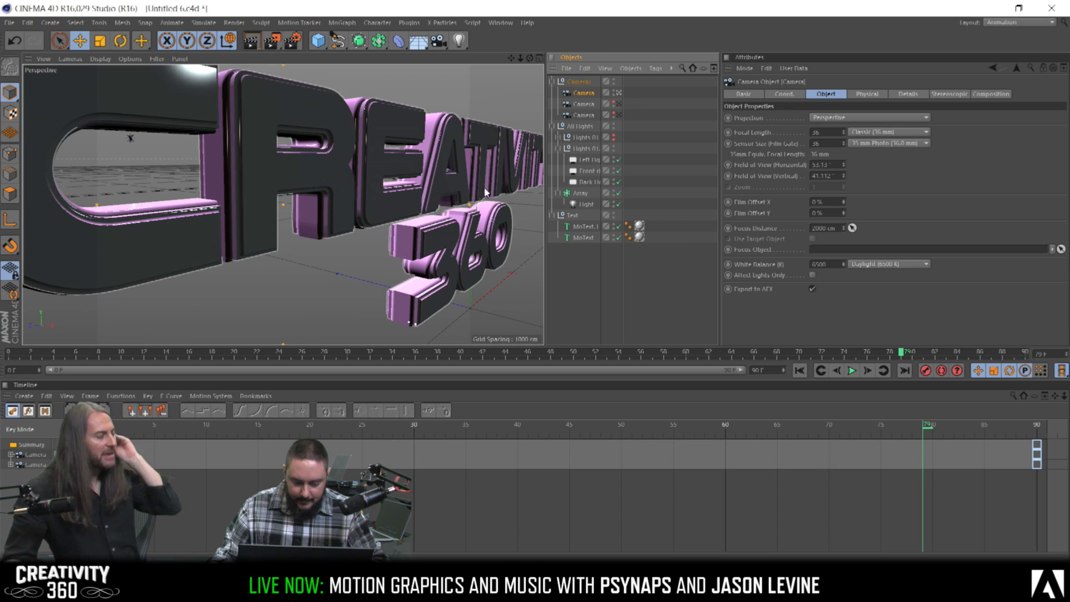
pyautogui.press('F3')
pyautogui.click(466, 192)
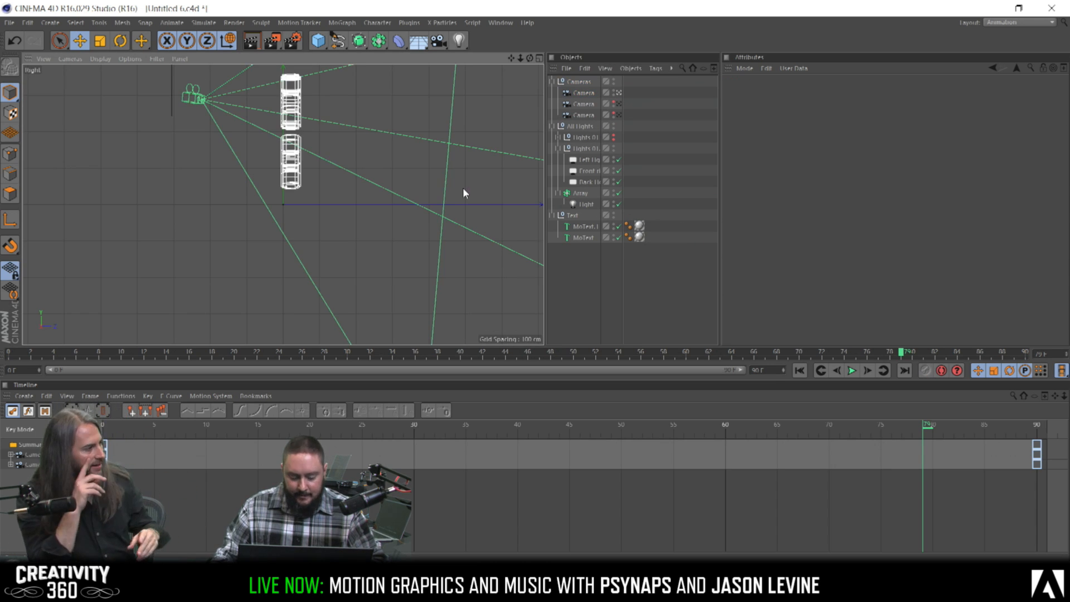
pyautogui.press('F1')
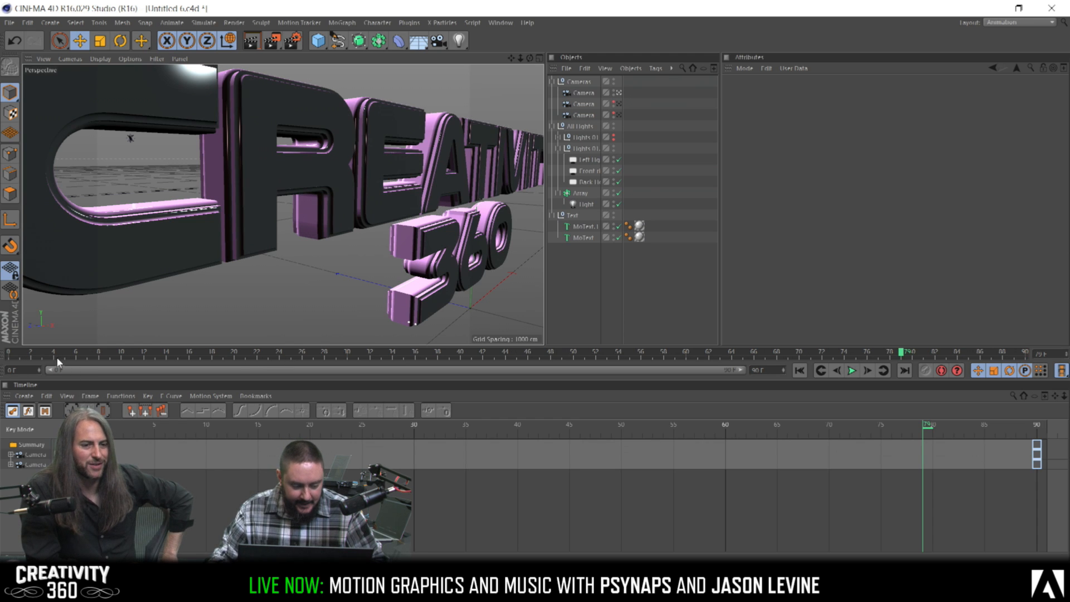
# Look through the second camera in the Cameras group and scrub the timeline to compare its movement with the first camera's view
pyautogui.moveTo(30, 354); pyautogui.dragTo(155, 354)
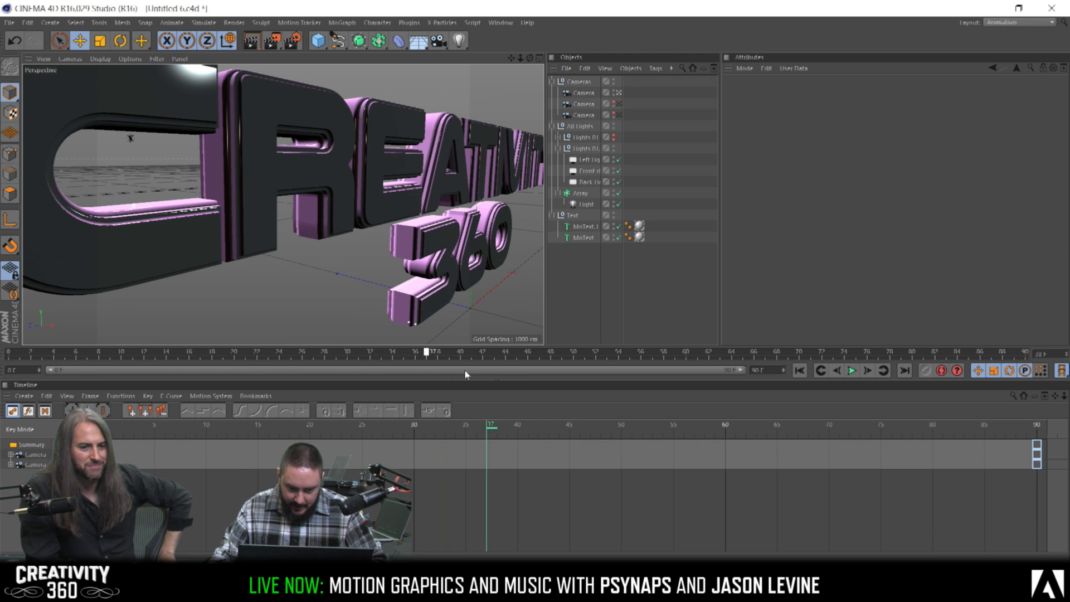
pyautogui.click(619, 104)
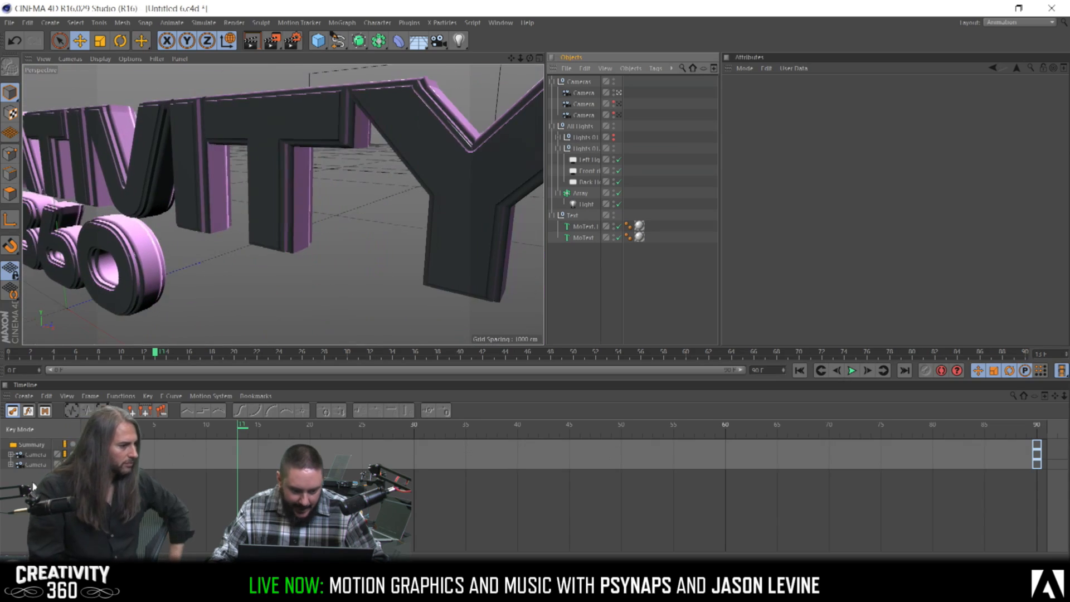
pyautogui.moveTo(49, 355); pyautogui.dragTo(923, 354)
pyautogui.moveTo(685, 354)
pyautogui.mouseDown()
pyautogui.moveTo(167, 354)
pyautogui.moveTo(616, 350)
pyautogui.moveTo(300, 349)
pyautogui.moveTo(61, 319)
pyautogui.moveTo(353, 342)
pyautogui.moveTo(843, 351)
pyautogui.moveTo(370, 351)
pyautogui.moveTo(128, 338)
pyautogui.moveTo(129, 328)
pyautogui.mouseUp()
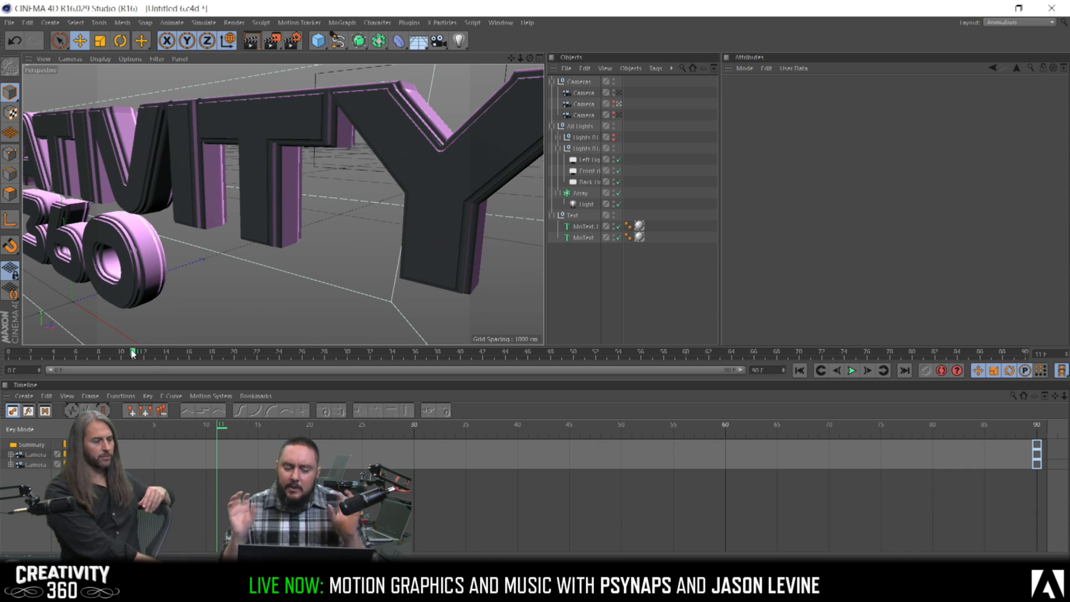
pyautogui.moveTo(131, 355); pyautogui.dragTo(110, 355)
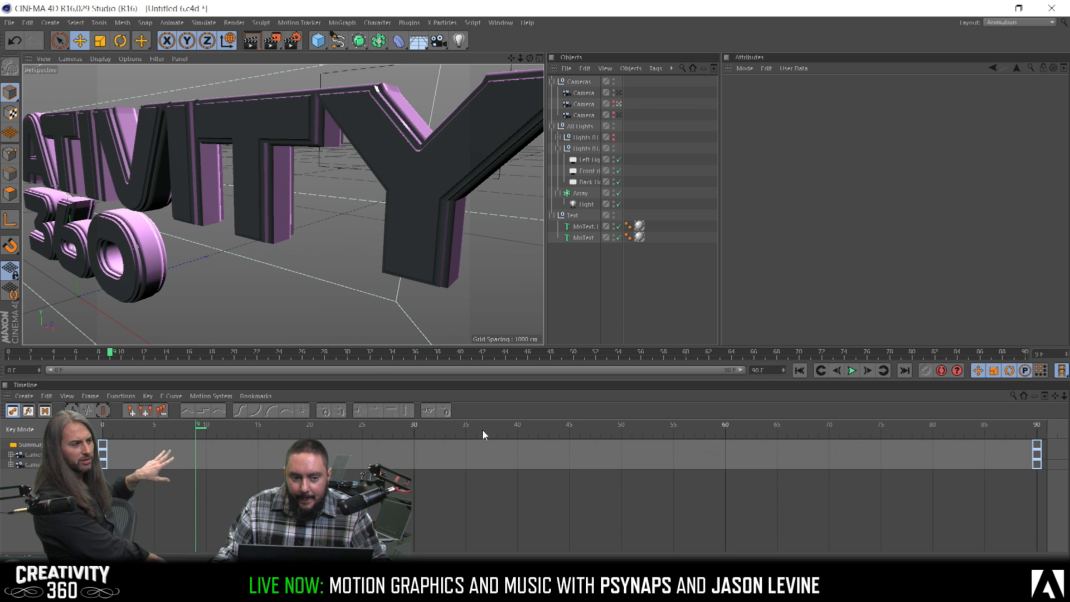
# Scrub back and forth through the camera sweep to examine how the lettering passes through the frame
pyautogui.moveTo(58, 352); pyautogui.dragTo(584, 354)
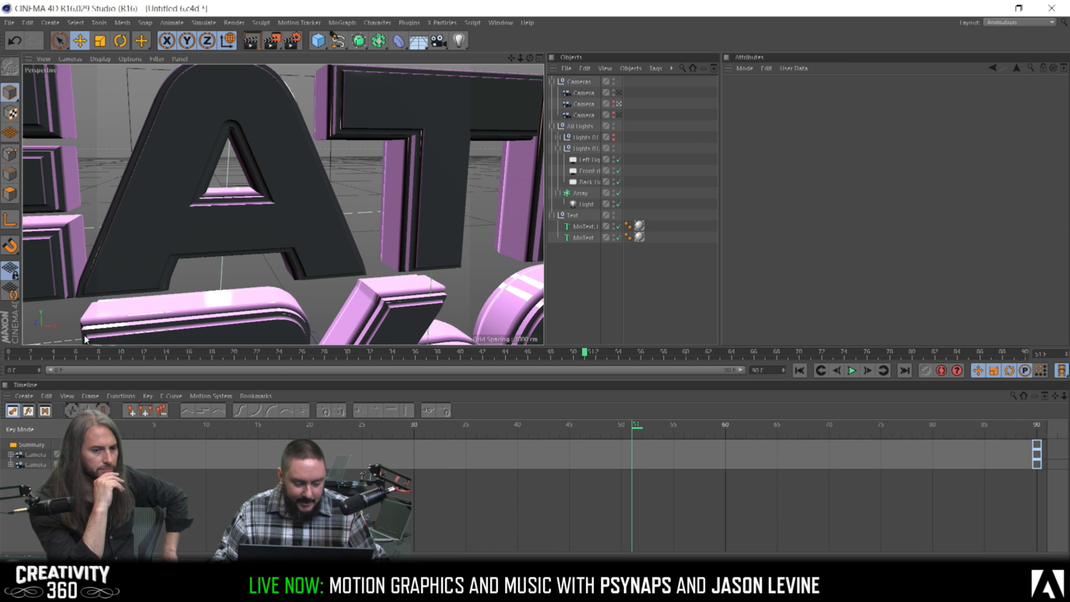
pyautogui.click(17, 353)
pyautogui.moveTo(15, 355)
pyautogui.mouseDown()
pyautogui.moveTo(4, 355)
pyautogui.moveTo(86, 355)
pyautogui.moveTo(5, 360)
pyautogui.mouseUp()
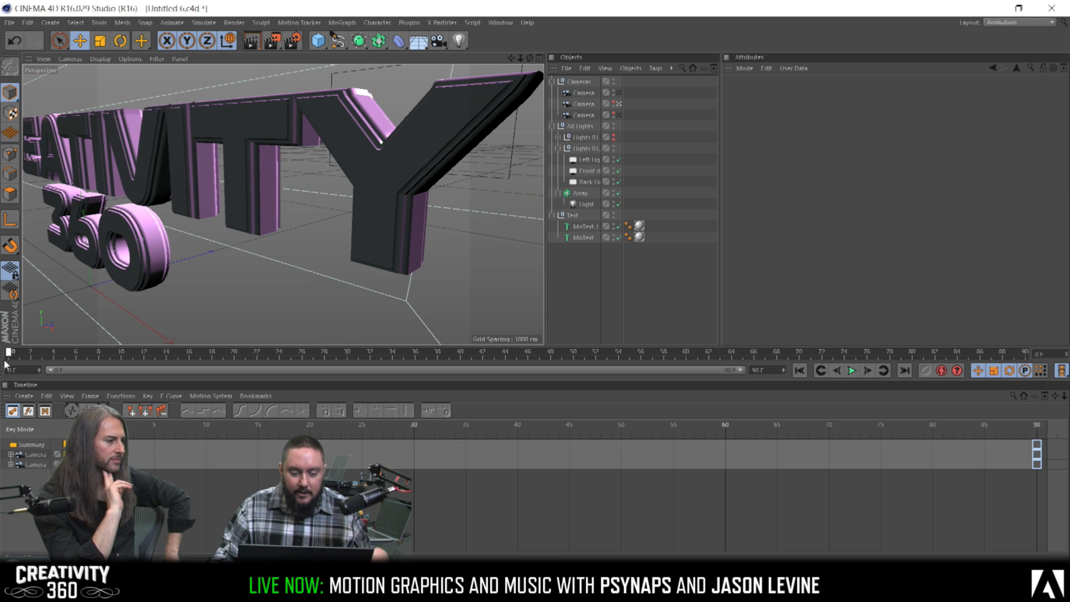
pyautogui.moveTo(6, 359); pyautogui.dragTo(546, 337)
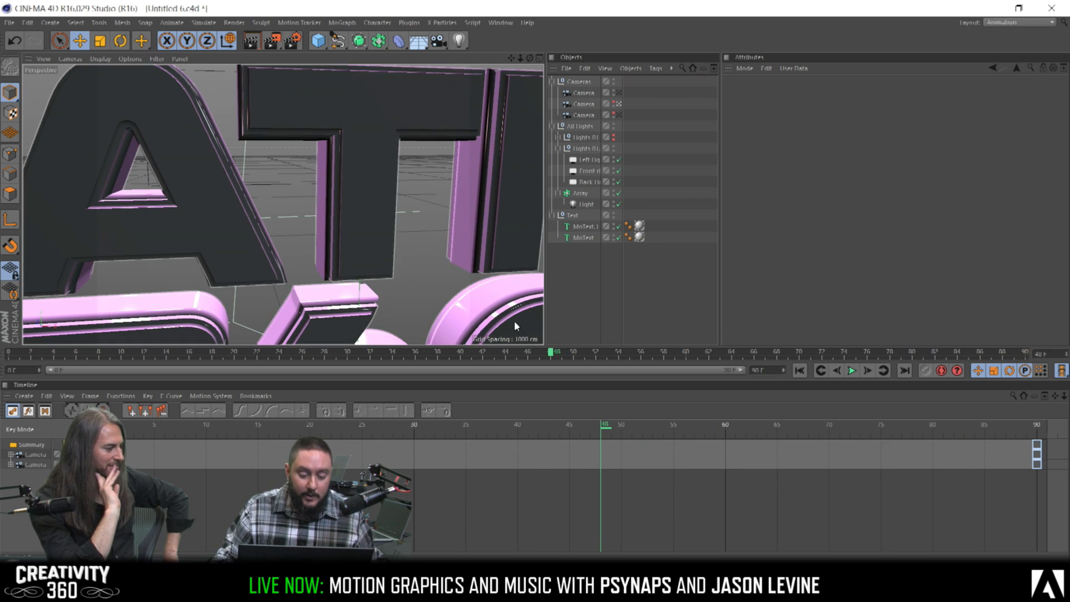
pyautogui.moveTo(509, 352); pyautogui.dragTo(462, 368)
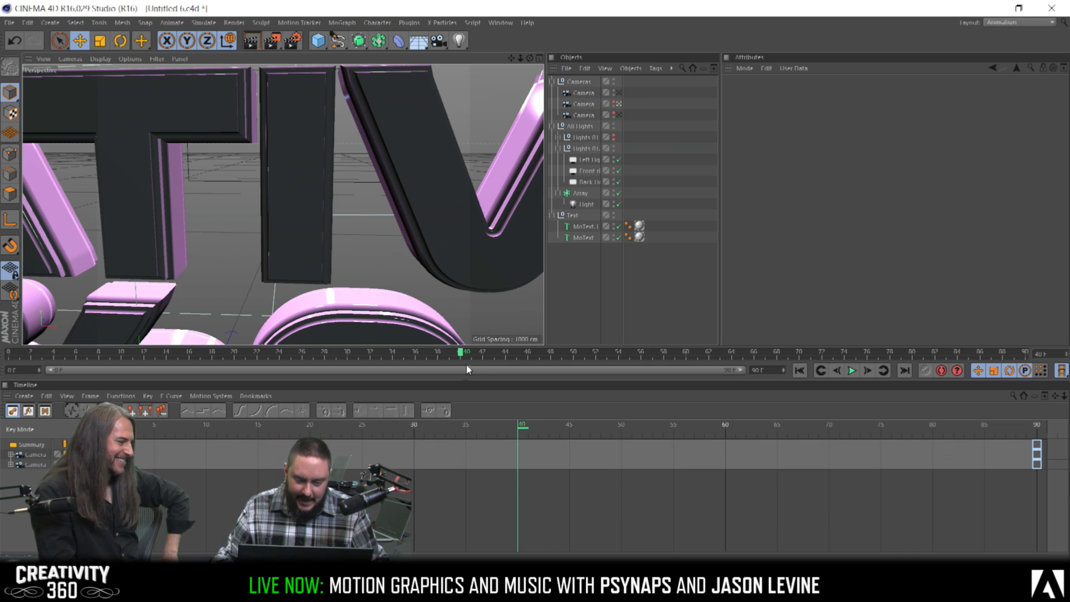
pyautogui.moveTo(467, 355); pyautogui.dragTo(789, 352)
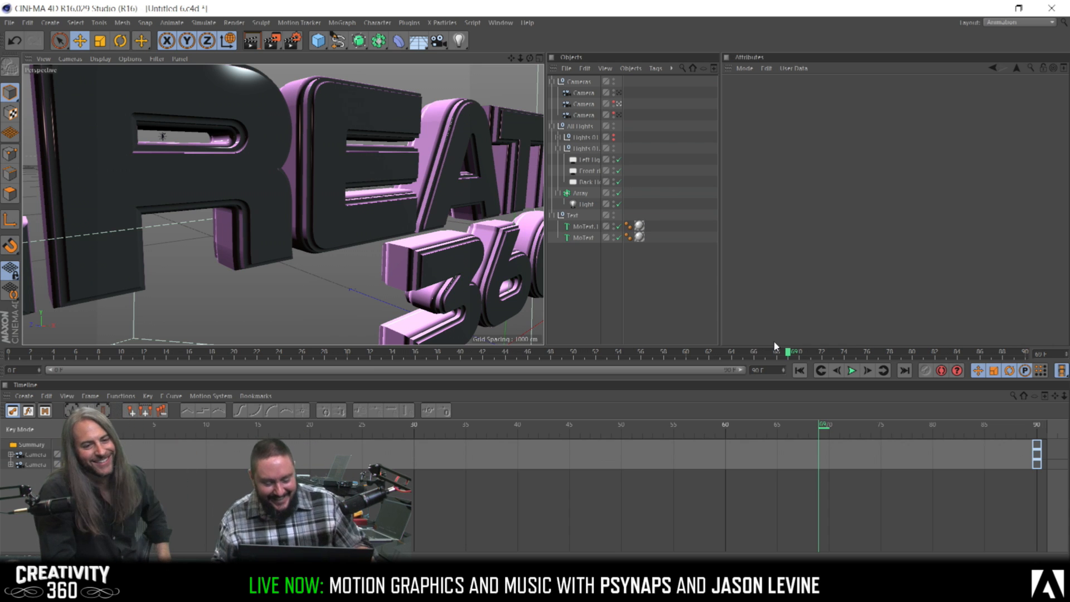
pyautogui.moveTo(755, 358); pyautogui.dragTo(480, 355)
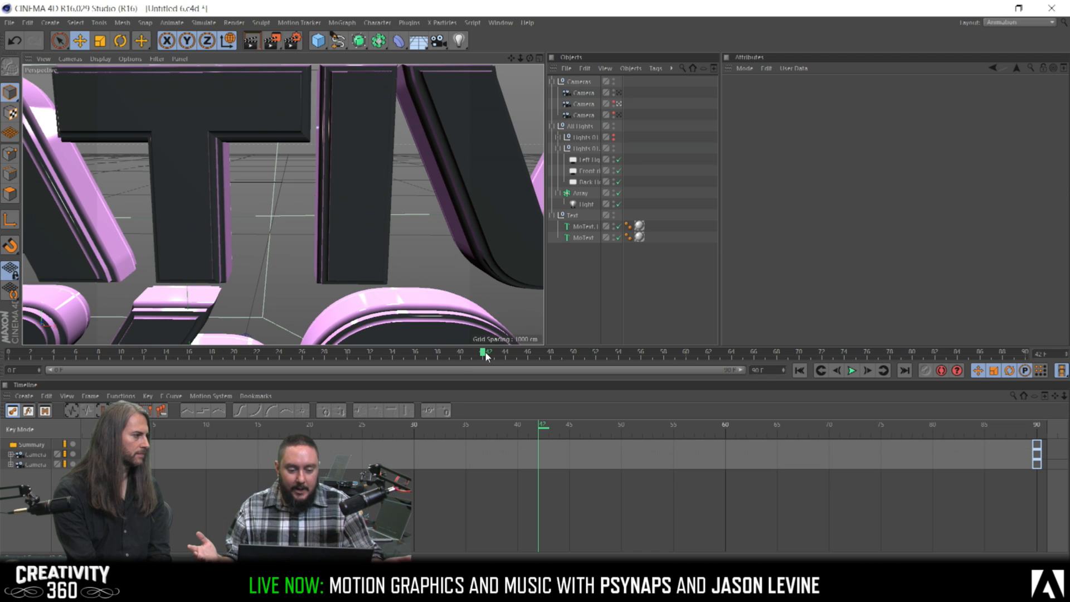
pyautogui.moveTo(484, 356); pyautogui.dragTo(303, 353)
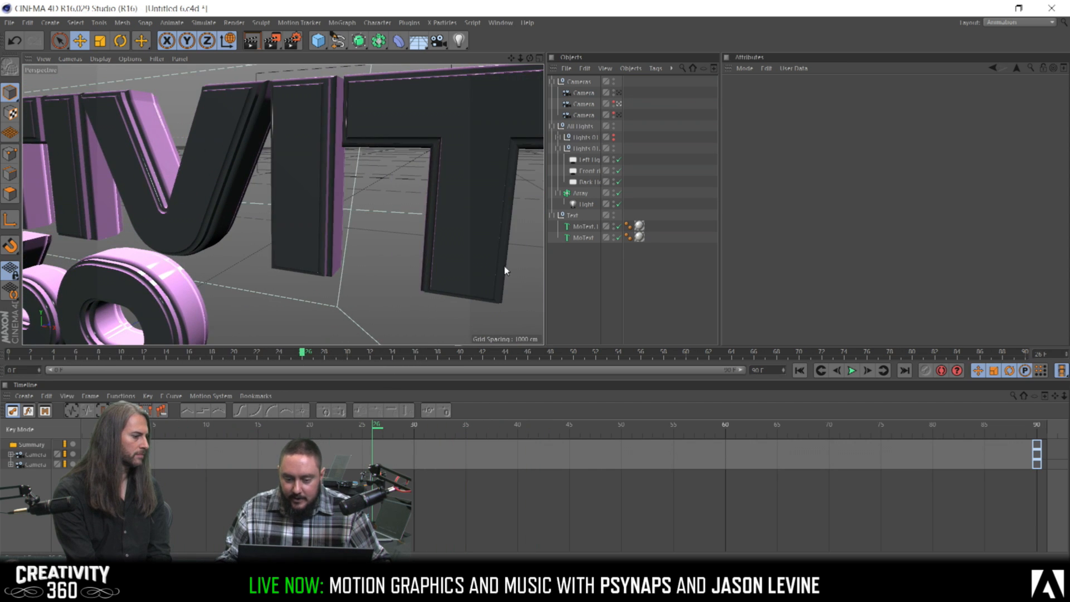
# Add a new camera from the first grouped camera's viewpoint, reduce its focal length to 10.2 mm and reframe the lettering from close up
pyautogui.click(579, 104)
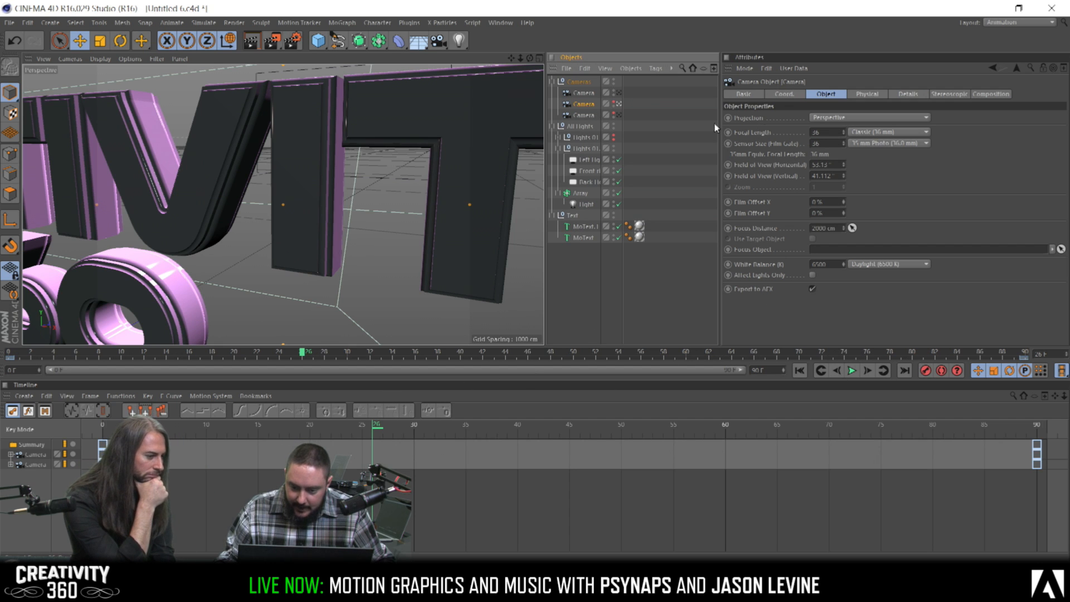
pyautogui.click(618, 93)
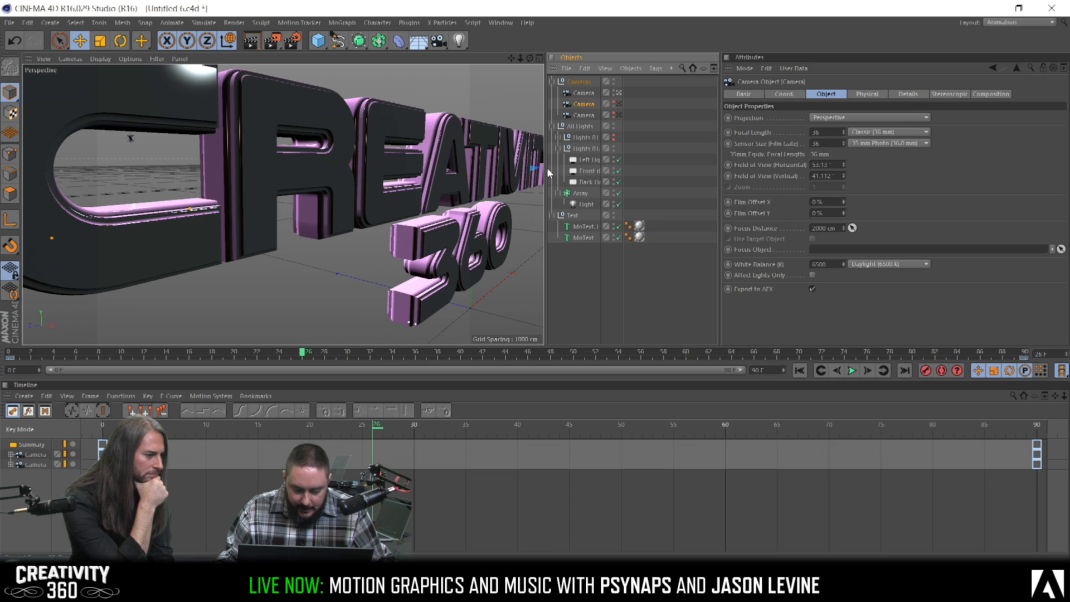
pyautogui.click(439, 40)
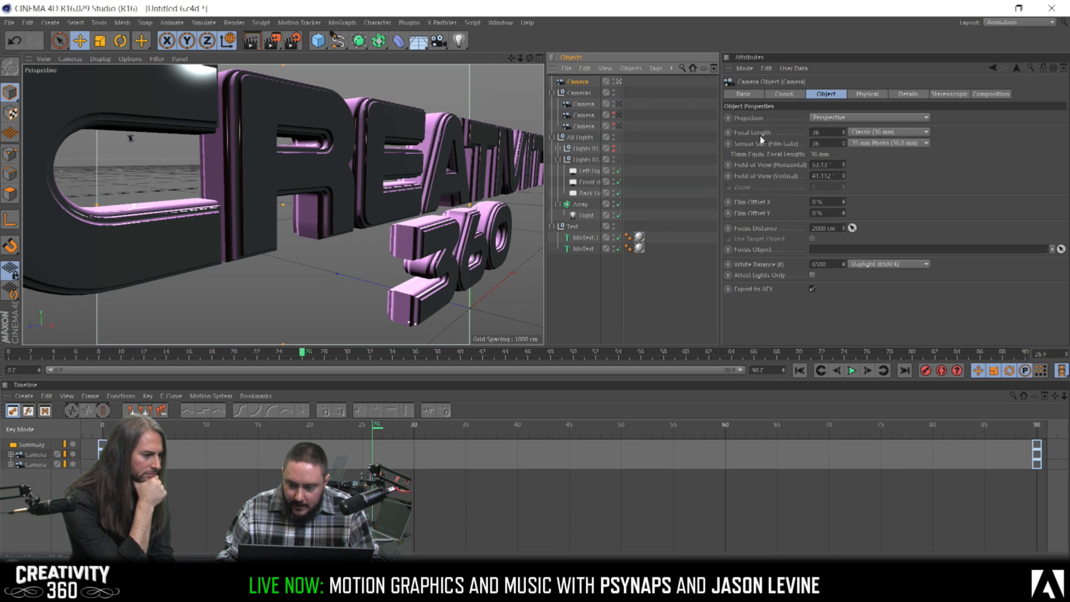
pyautogui.moveTo(843, 132); pyautogui.dragTo(844, 165)
pyautogui.keyDown('alt'); pyautogui.moveTo(310, 197); pyautogui.dragTo(337, 199, button='right'); pyautogui.keyUp('alt')
pyautogui.keyDown('alt'); pyautogui.moveTo(365, 197); pyautogui.dragTo(312, 188); pyautogui.keyUp('alt')
pyautogui.keyDown('alt'); pyautogui.moveTo(304, 188); pyautogui.dragTo(334, 189, button='right'); pyautogui.keyUp('alt')
pyautogui.keyDown('alt'); pyautogui.moveTo(383, 204); pyautogui.dragTo(279, 206); pyautogui.keyUp('alt')
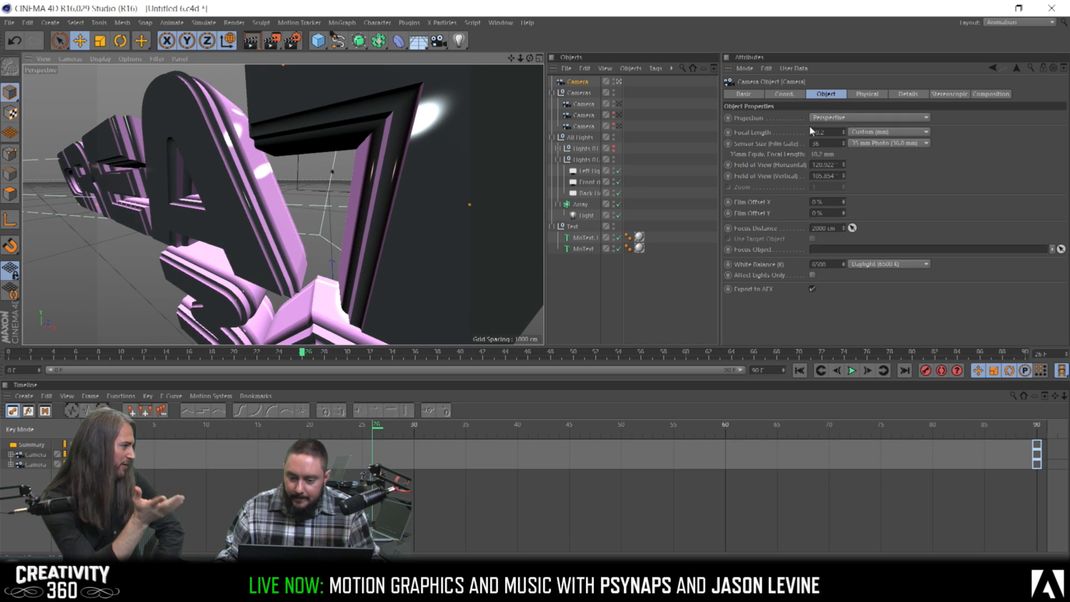
# Set the new camera's focal length to 10 mm and orbit around the letters to examine the wide-angle distortion
pyautogui.moveTo(828, 132); pyautogui.dragTo(737, 134)
pyautogui.write('10')
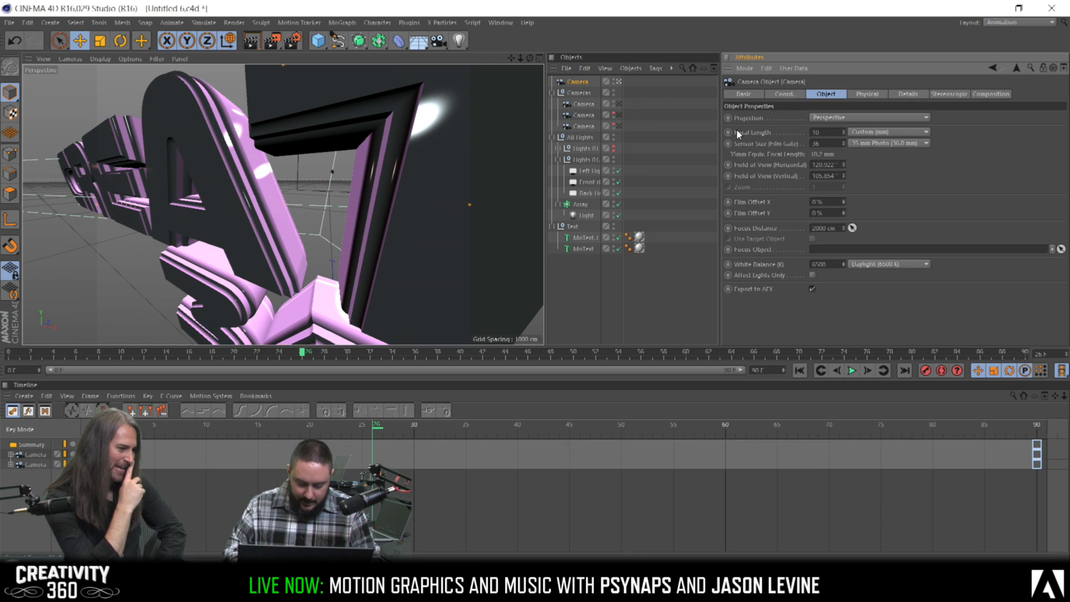
pyautogui.press('Return')
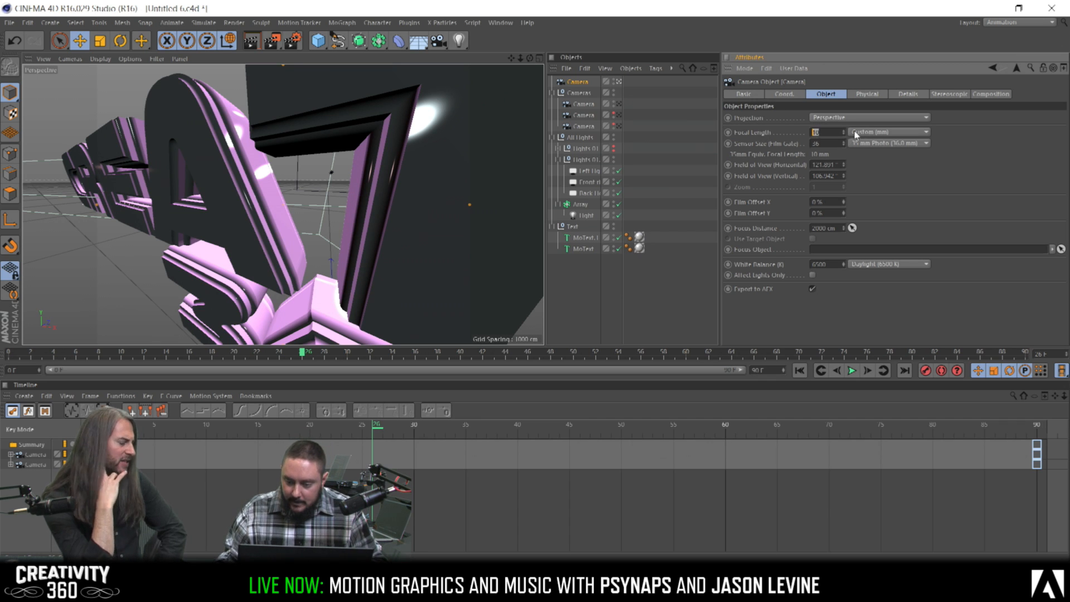
pyautogui.click(852, 134)
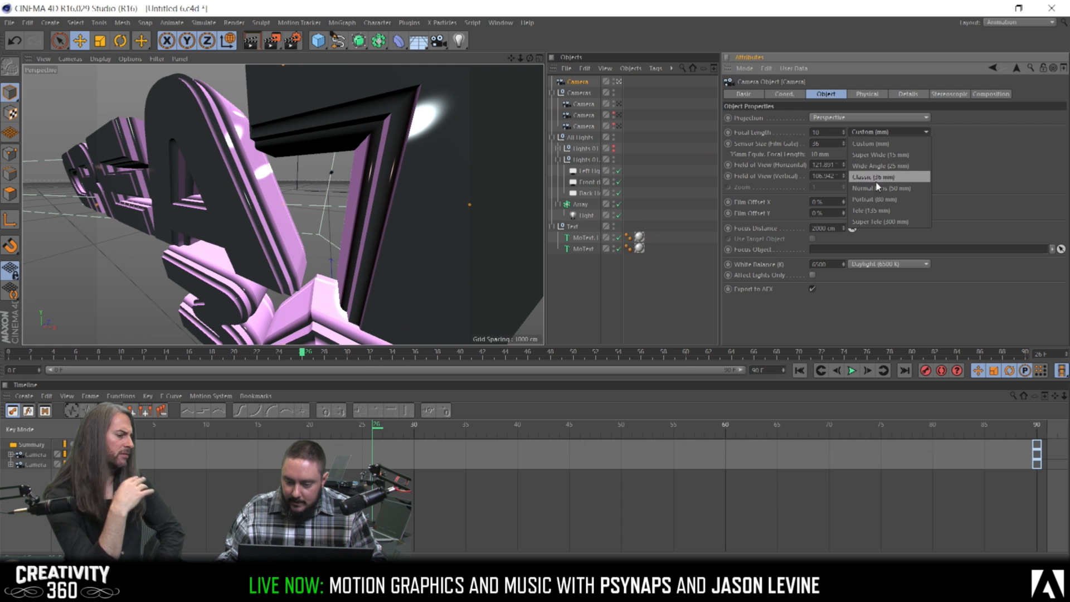
pyautogui.click(966, 136)
pyautogui.keyDown('alt'); pyautogui.moveTo(363, 179); pyautogui.dragTo(403, 197); pyautogui.keyUp('alt')
pyautogui.moveTo(394, 197)
pyautogui.keyDown('alt'); pyautogui.mouseDown(button='right')
pyautogui.moveTo(329, 200)
pyautogui.moveTo(388, 201)
pyautogui.mouseUp(button='right'); pyautogui.keyUp('alt')
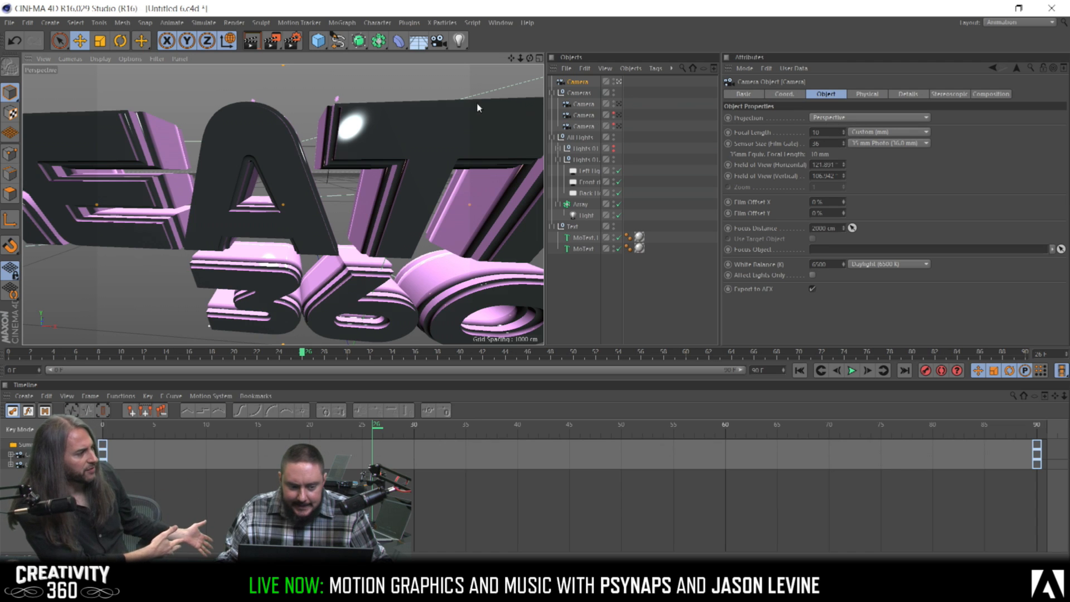
pyautogui.click(235, 24)
pyautogui.click(235, 12)
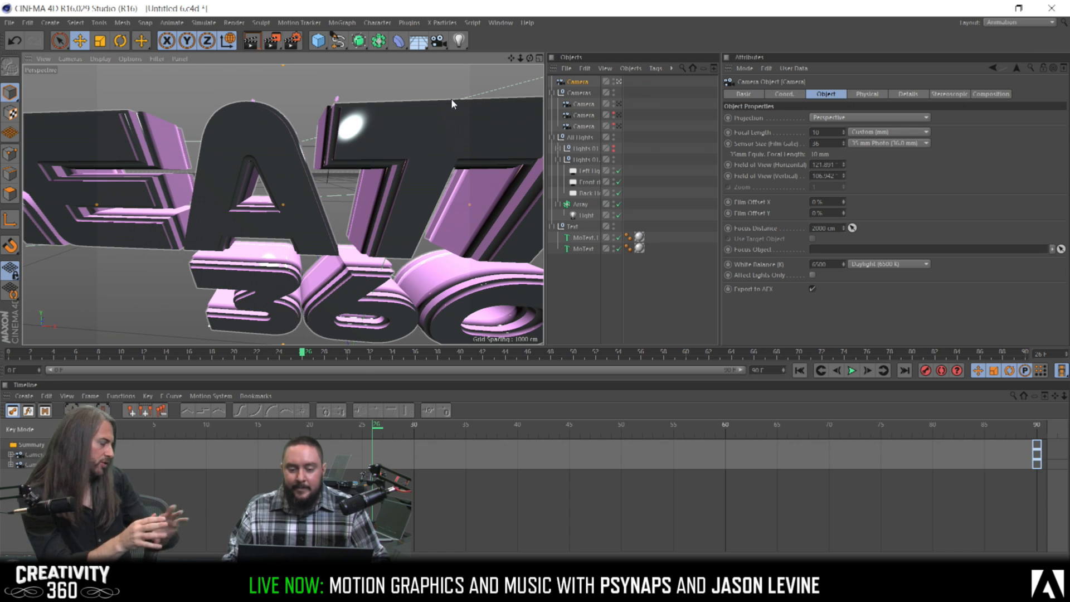
pyautogui.keyDown('alt'); pyautogui.moveTo(426, 142); pyautogui.dragTo(462, 158); pyautogui.keyUp('alt')
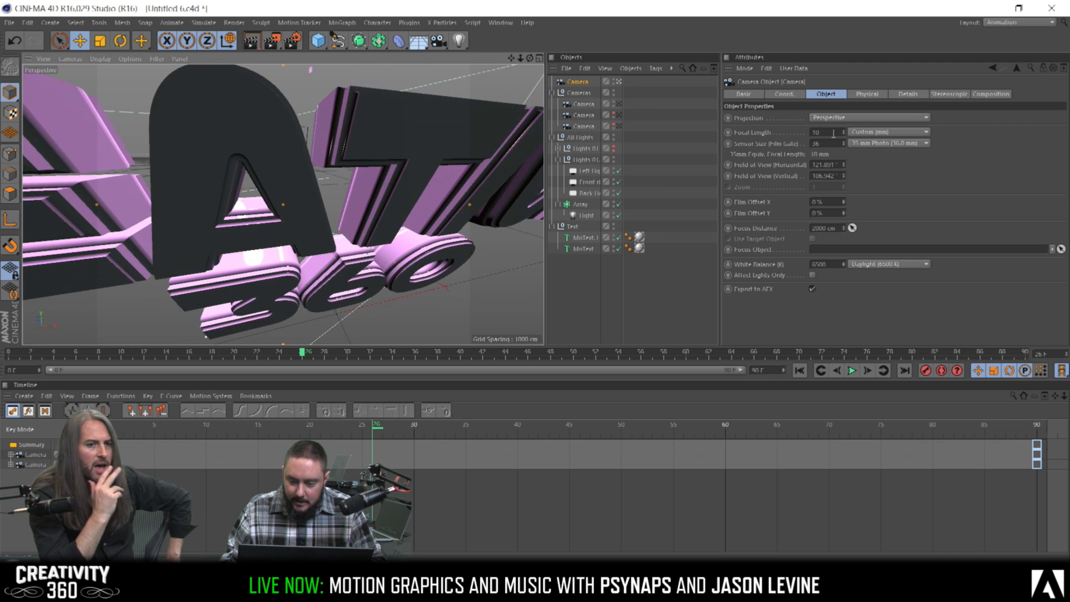
# Change the new camera's focal length to the Normal Lens (50 mm) preset and reframe the title from farther back
pyautogui.click(876, 135)
pyautogui.click(881, 186)
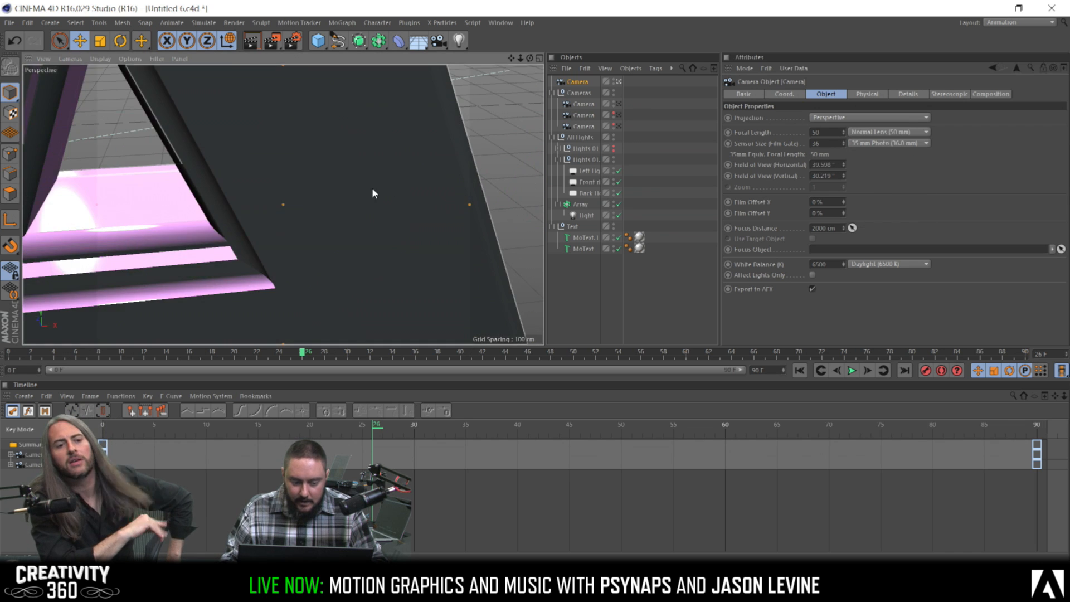
pyautogui.scroll(-10, 372, 188)
pyautogui.keyDown('alt'); pyautogui.moveTo(389, 226); pyautogui.dragTo(312, 181); pyautogui.keyUp('alt')
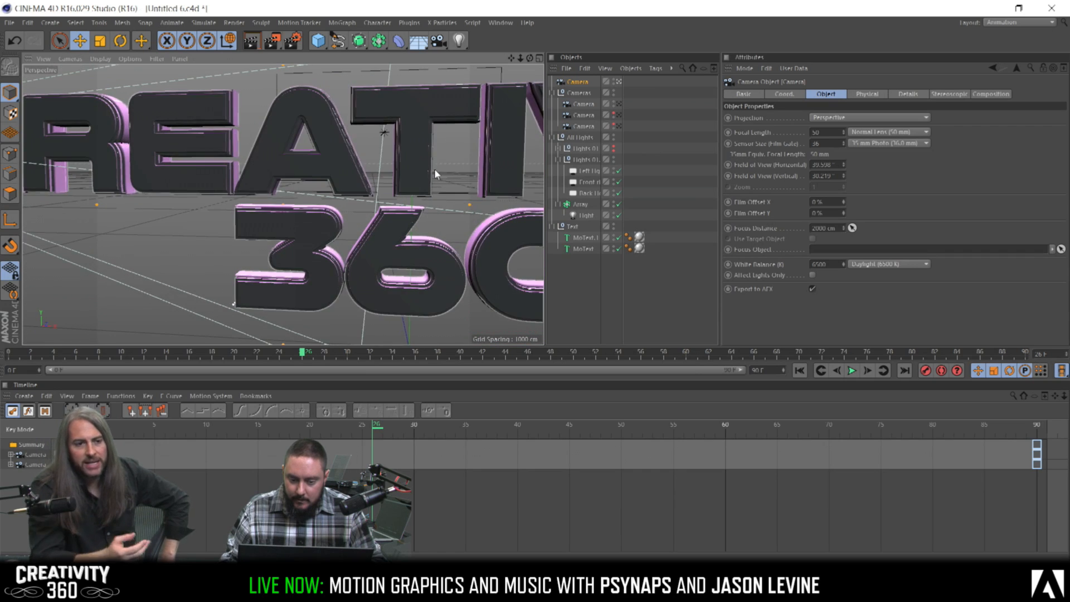
pyautogui.keyDown('alt'); pyautogui.moveTo(434, 173); pyautogui.dragTo(350, 169); pyautogui.keyUp('alt')
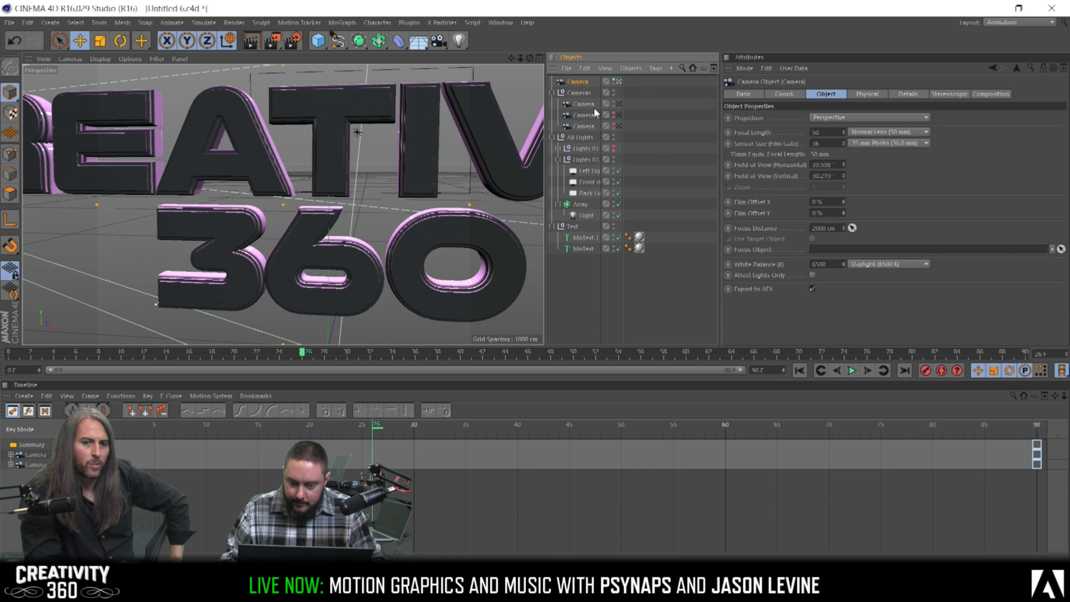
# Leave the new camera's view and look through the first camera in the Cameras group
pyautogui.click(618, 82)
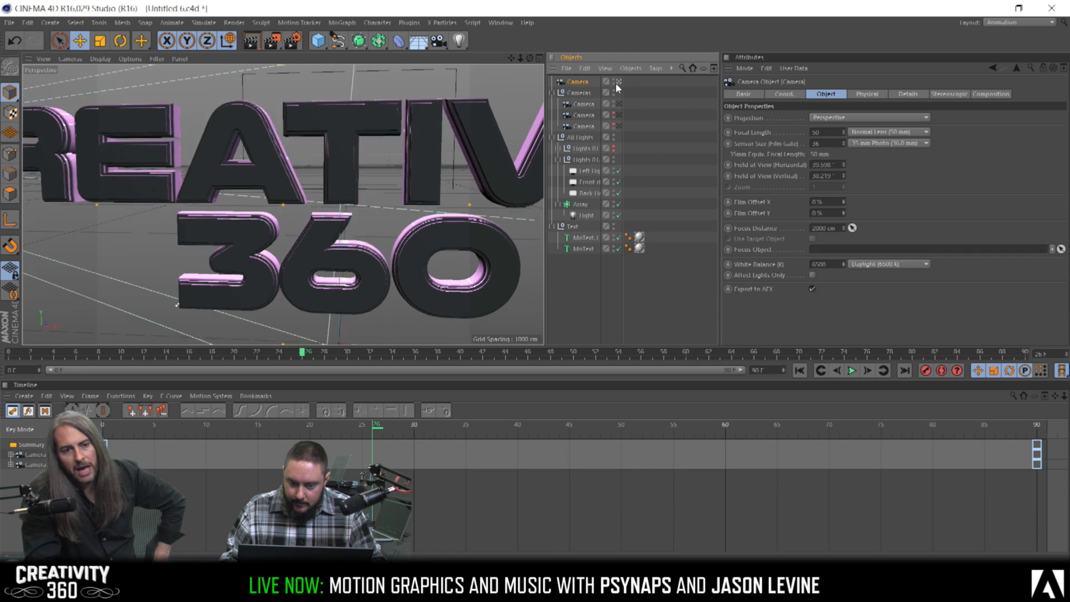
pyautogui.click(619, 81)
pyautogui.click(619, 104)
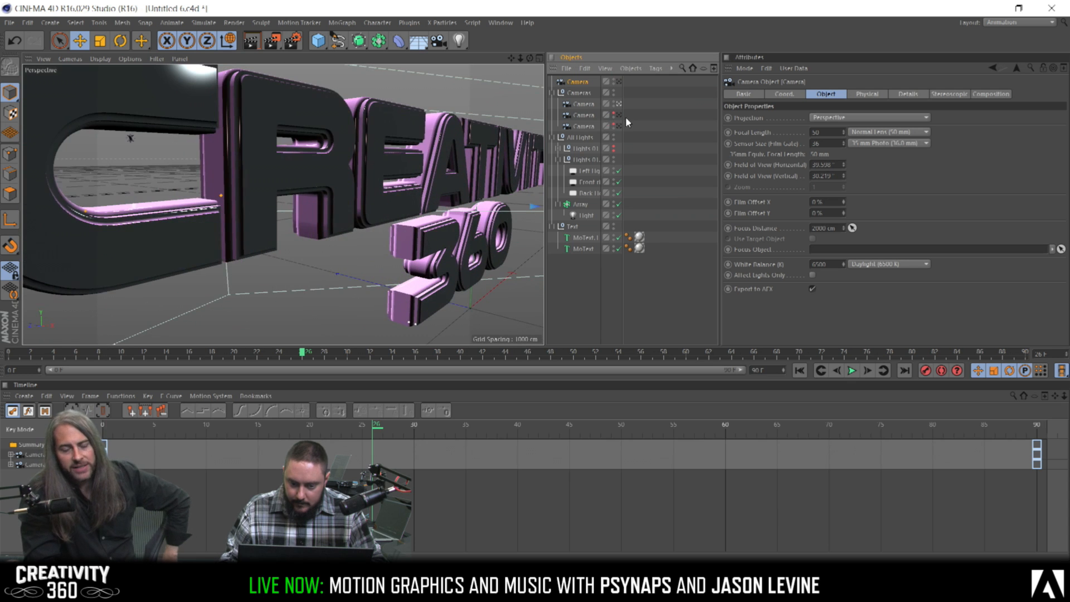
# Scrub the second grouped camera's sweep to frame 84 and place a duplicate of that camera at the top of the Cameras group
pyautogui.click(618, 116)
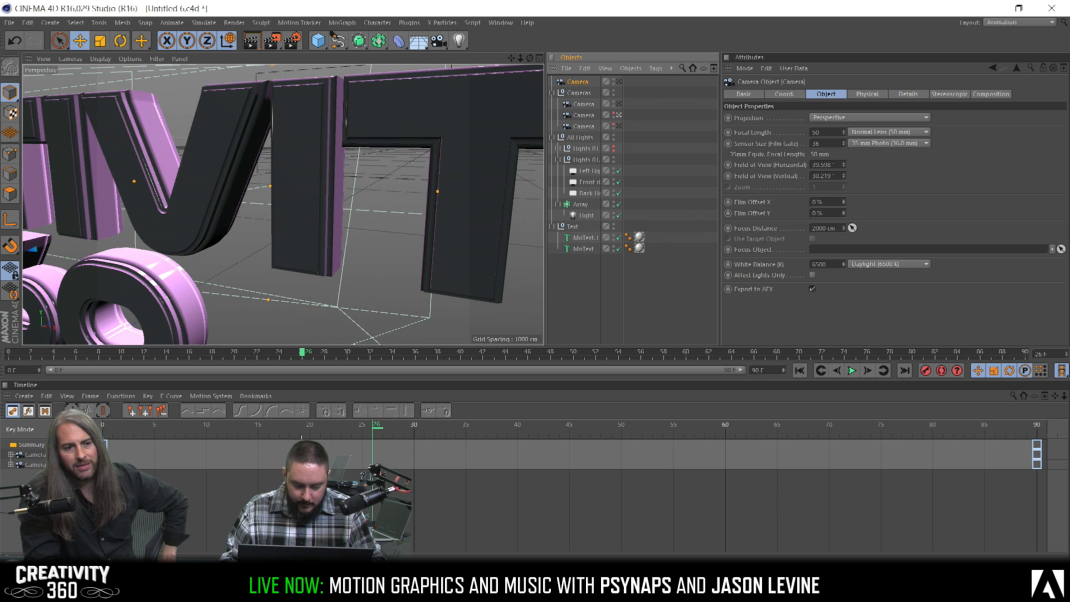
pyautogui.moveTo(297, 428); pyautogui.dragTo(979, 432)
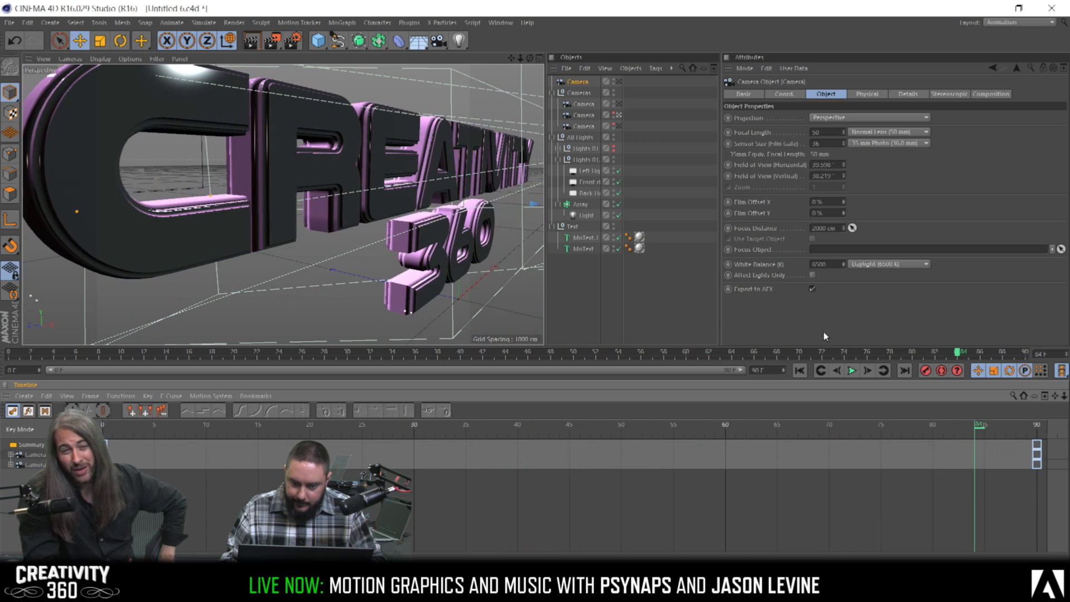
pyautogui.click(584, 115)
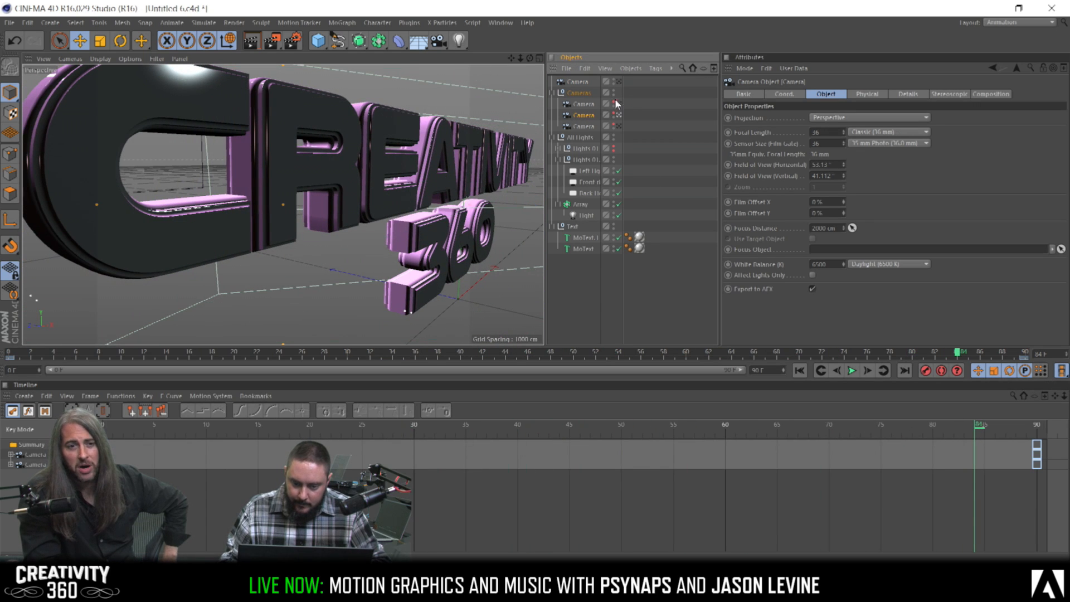
pyautogui.moveTo(588, 106); pyautogui.dragTo(586, 93)
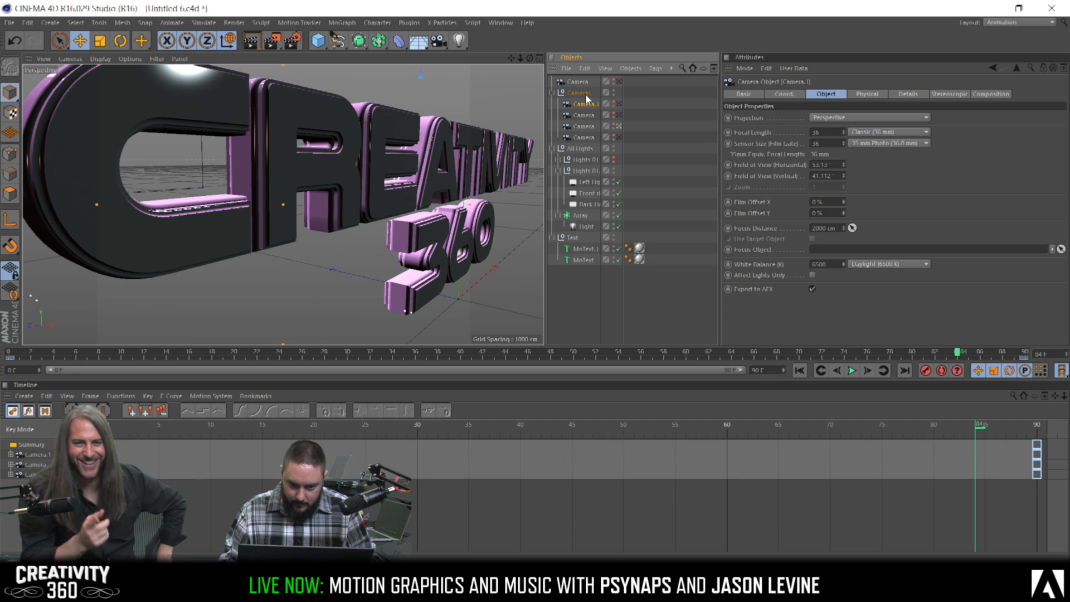
# Look through the duplicated camera at frame 0 and set the camera directly below it to the Normal Lens (50 mm) preset
pyautogui.click(619, 116)
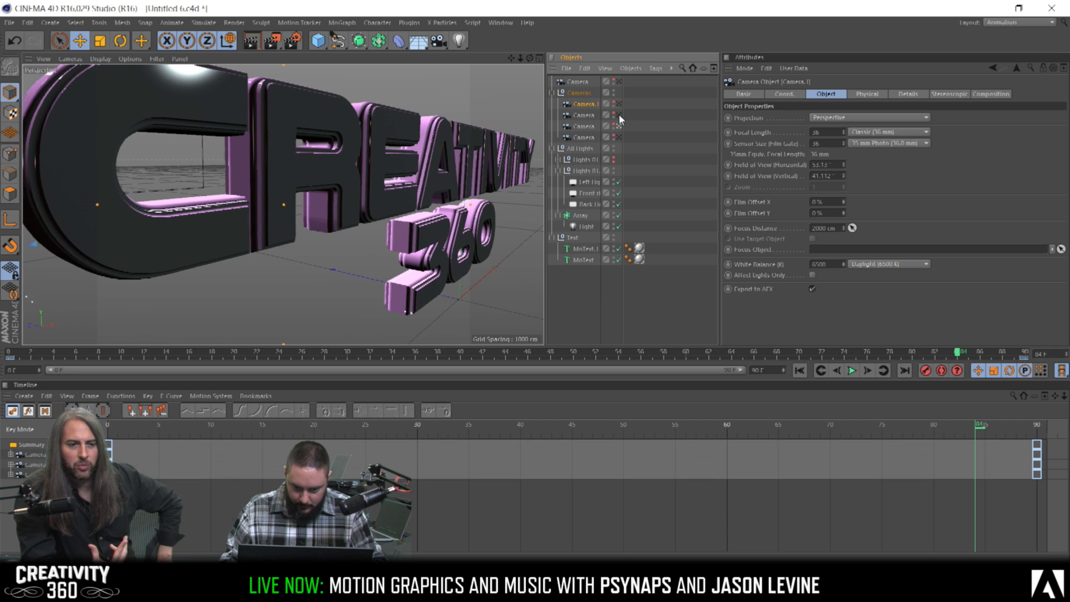
pyautogui.click(584, 115)
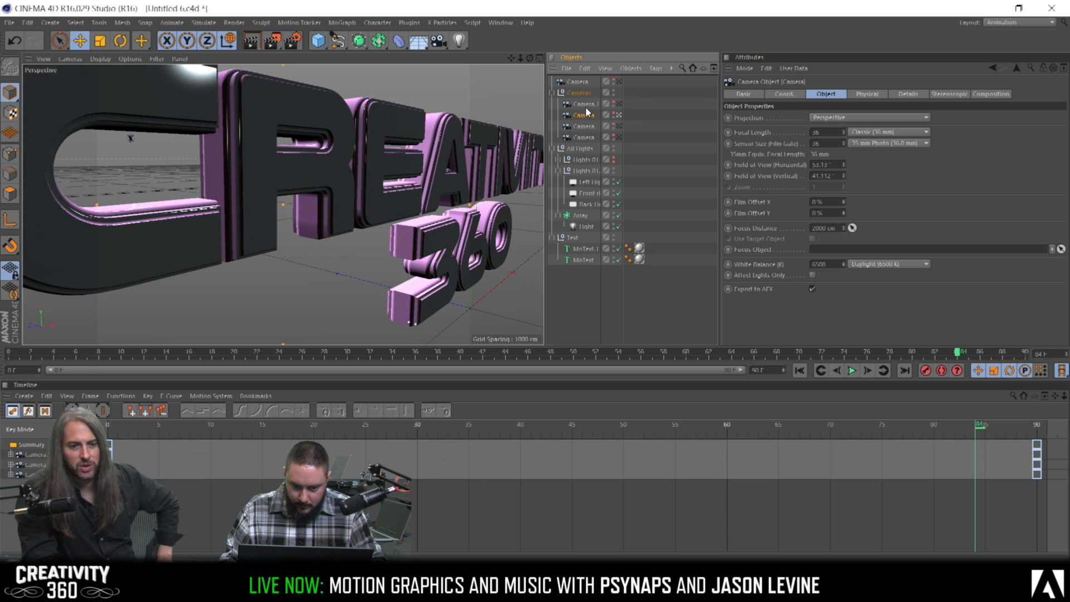
pyautogui.click(618, 104)
pyautogui.moveTo(52, 351); pyautogui.dragTo(2, 381)
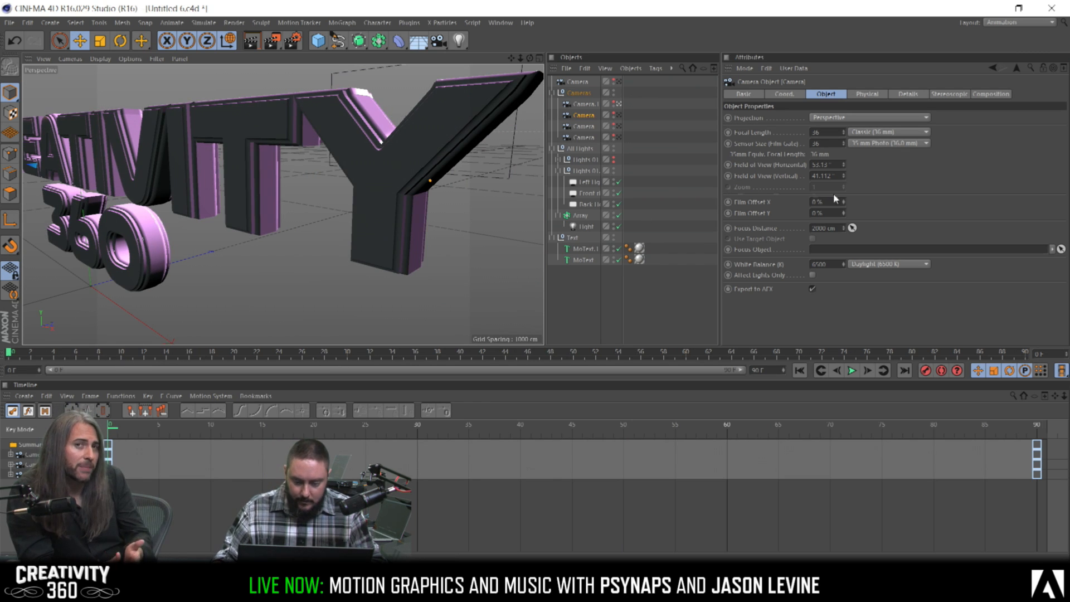
pyautogui.click(875, 131)
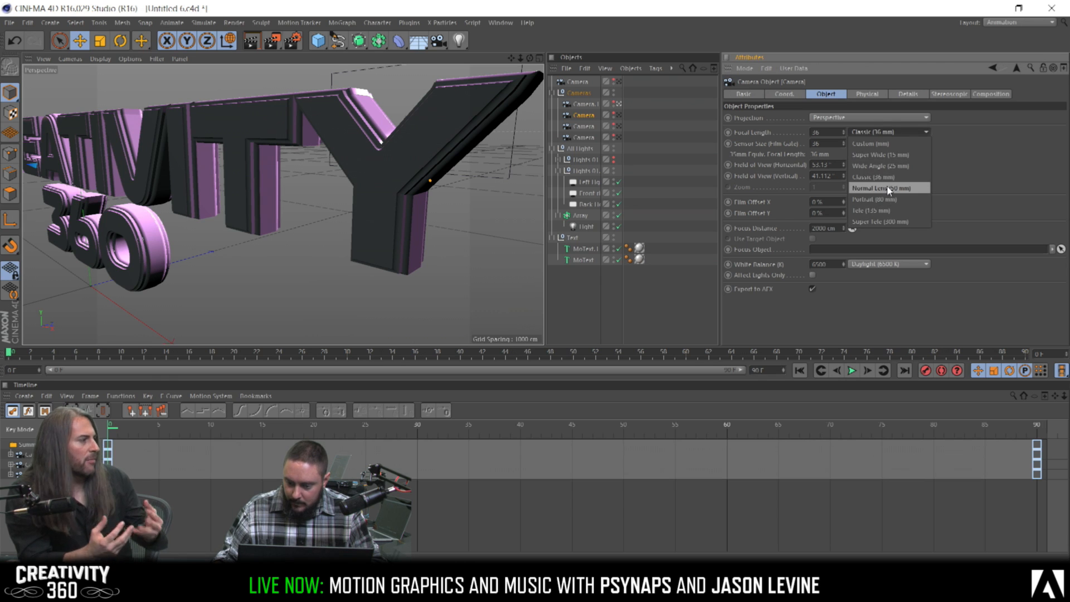
pyautogui.click(887, 188)
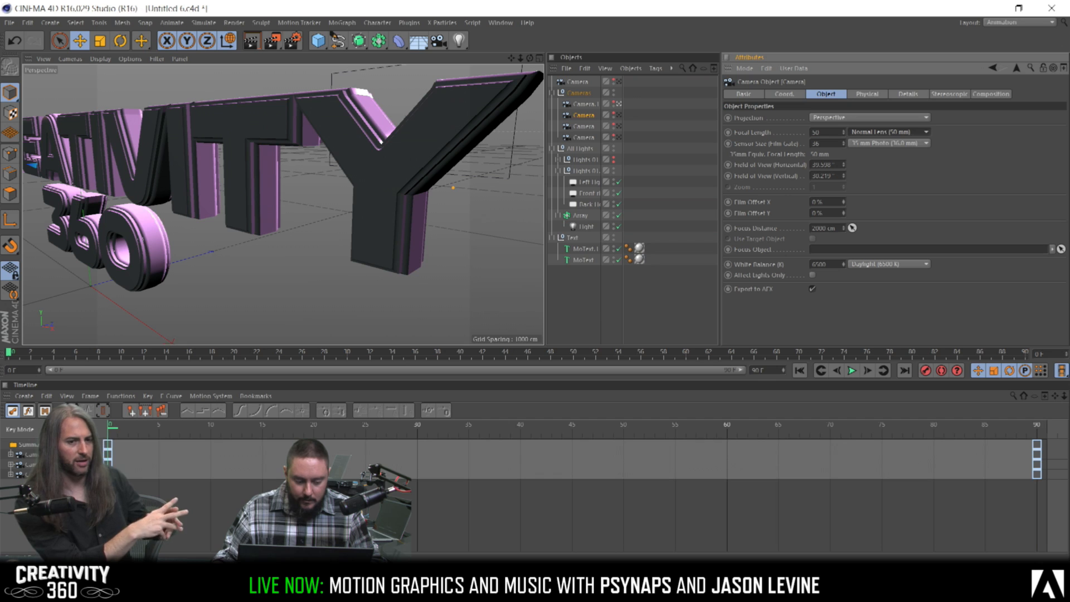
# Set the duplicated camera's focal length to the Normal Lens (50 mm) preset and scrub its sweep to frame 90
pyautogui.click(583, 104)
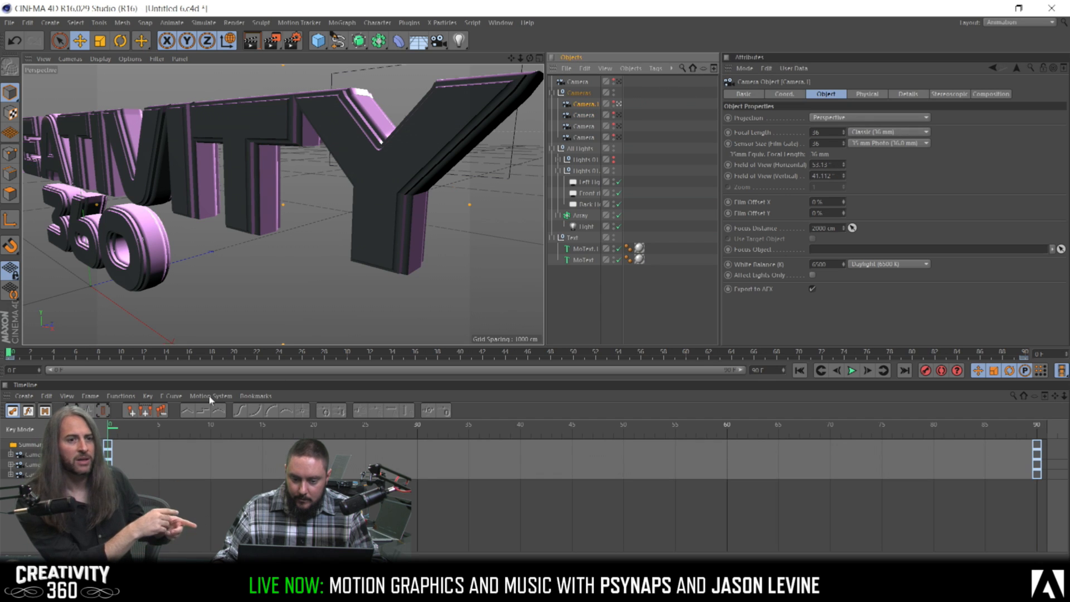
pyautogui.click(892, 132)
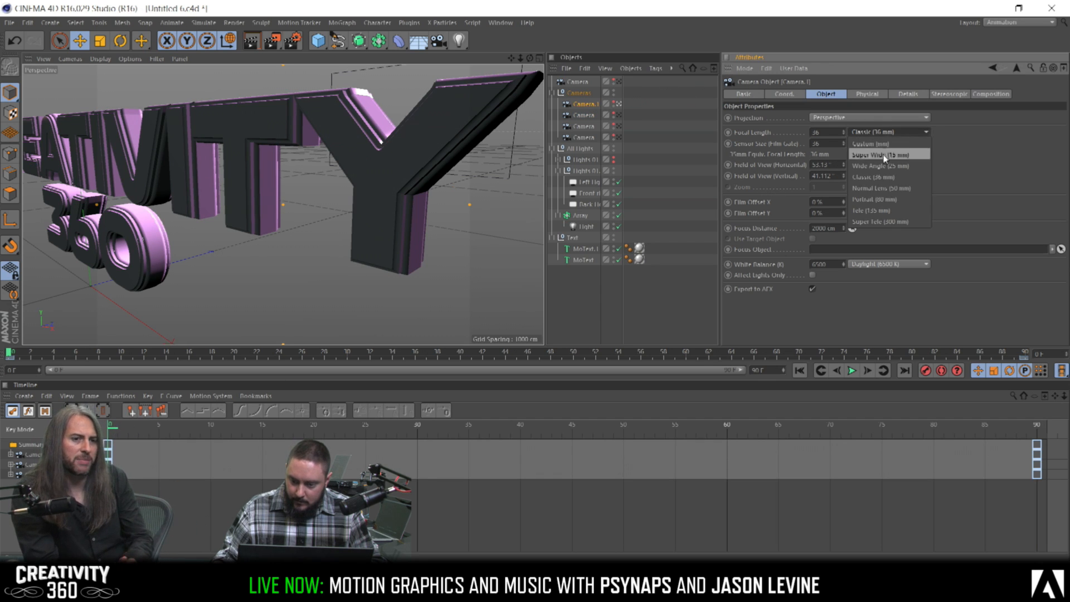
pyautogui.click(885, 188)
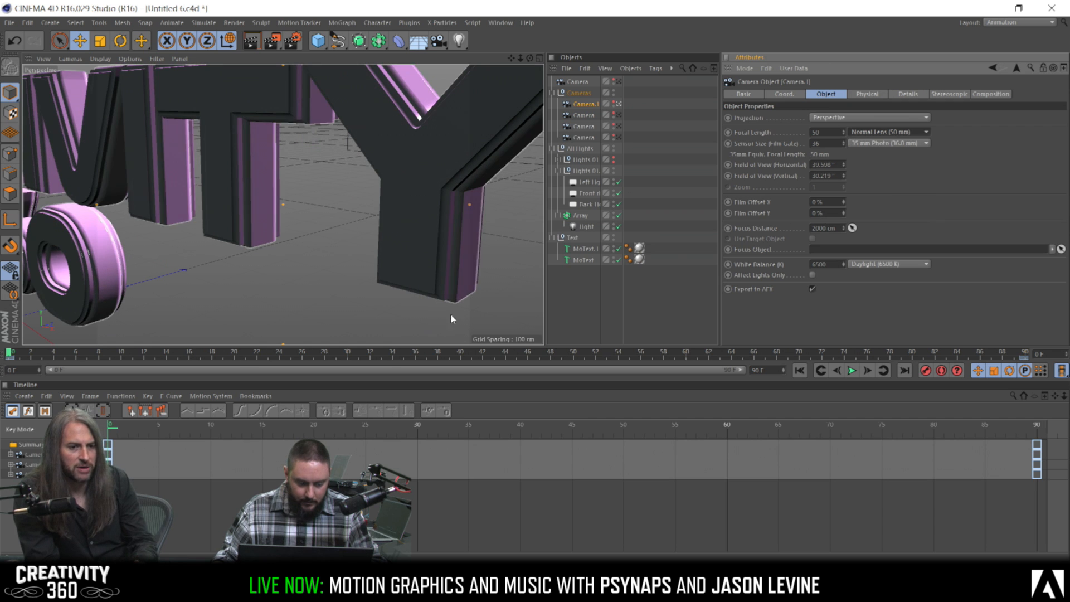
pyautogui.click(326, 426)
pyautogui.moveTo(353, 423); pyautogui.dragTo(1044, 440)
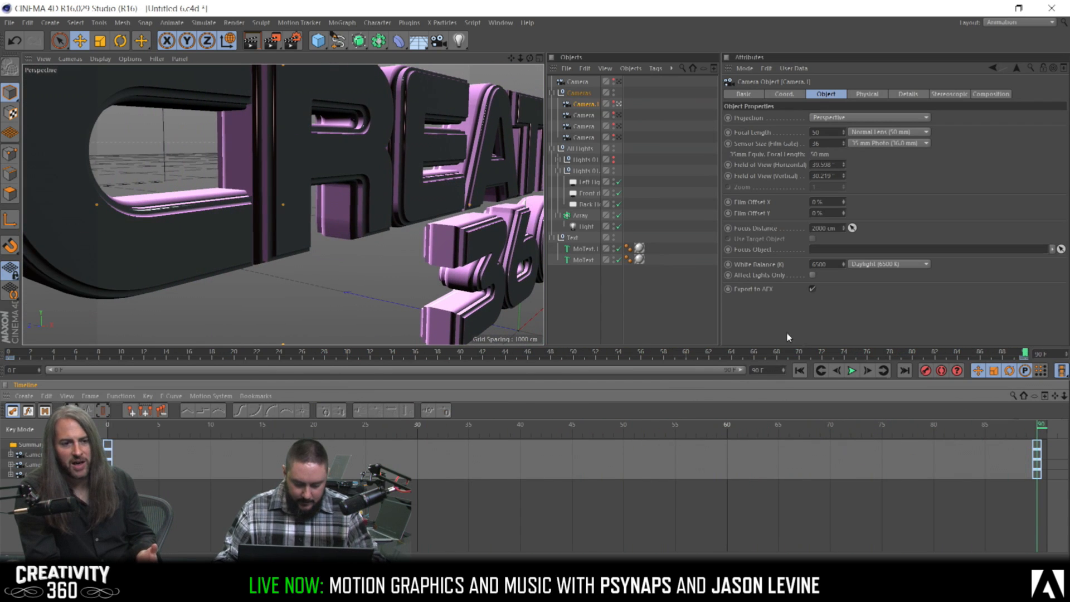
# Rename the duplicated camera "Camera 50mm pan" and widen the object name column to fit the full name
pyautogui.doubleClick(587, 104)
pyautogui.click(605, 105)
pyautogui.press('BackSpace')
pyautogui.press('BackSpace')
pyautogui.write('50mm p')
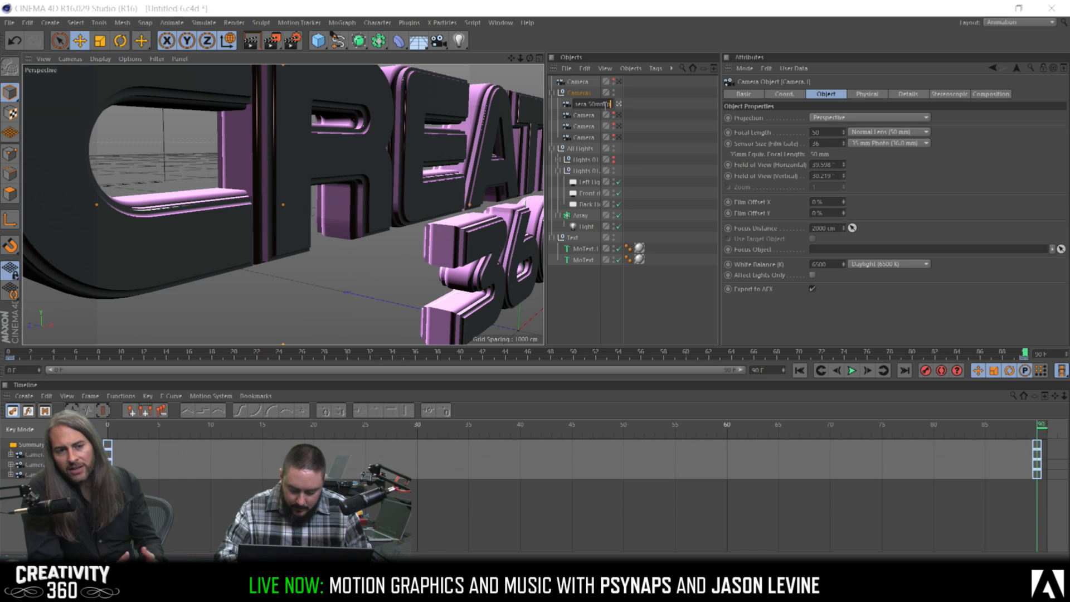
pyautogui.write('an')
pyautogui.press('Return')
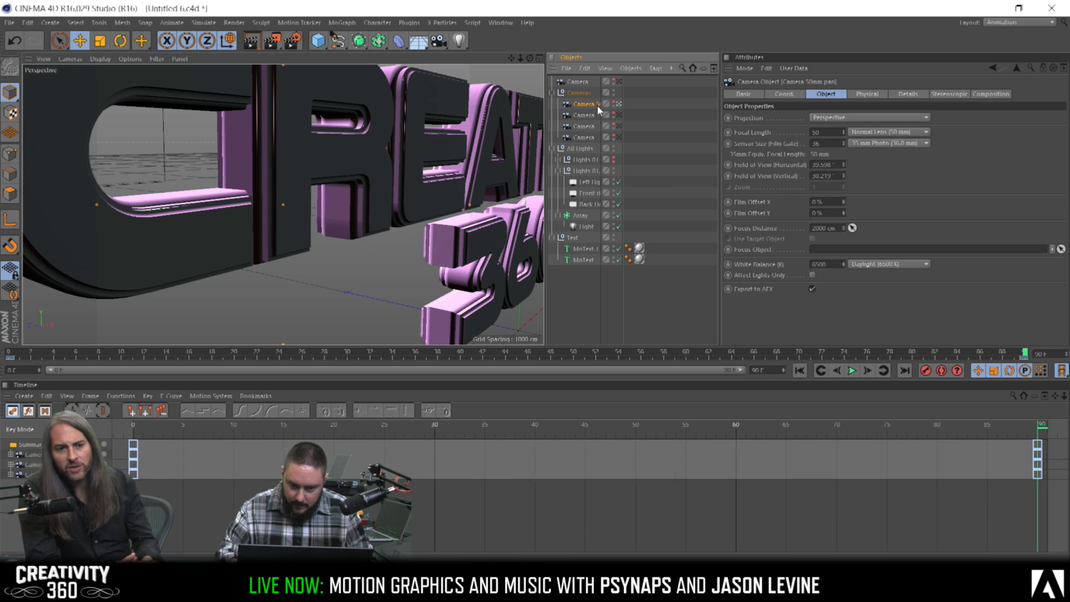
pyautogui.click(618, 82)
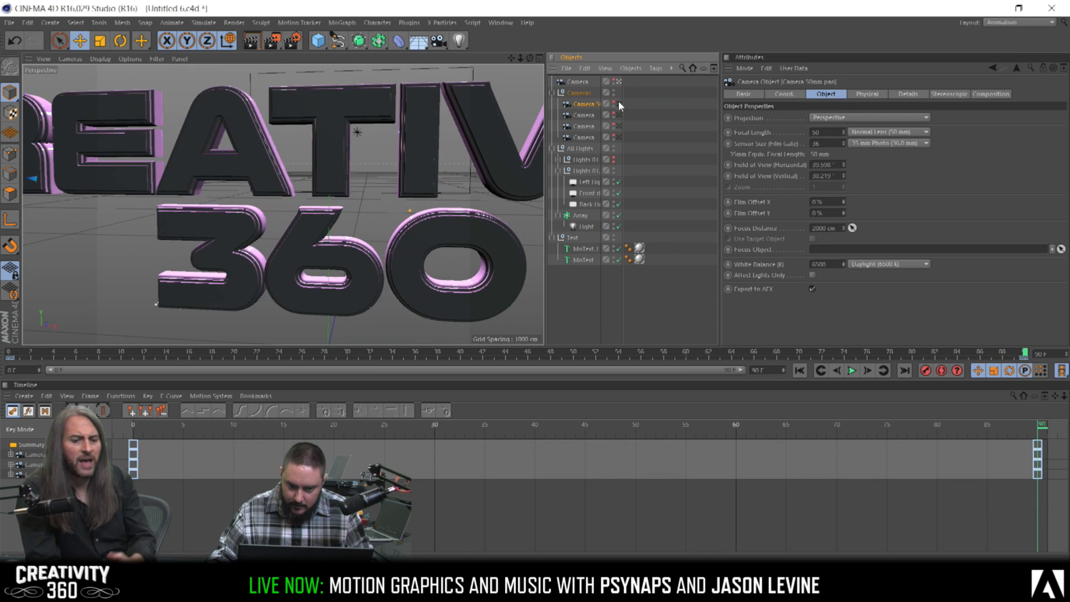
pyautogui.click(619, 104)
pyautogui.moveTo(624, 77); pyautogui.dragTo(655, 77)
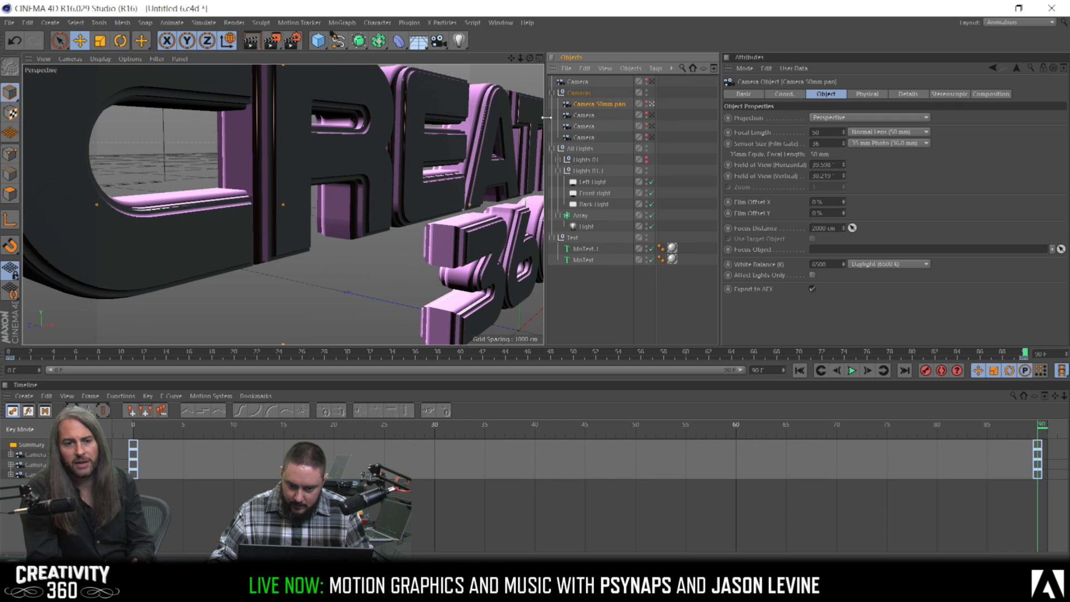
# Rename the camera directly below the 50mm pan camera as "Camera 36mm pan"
pyautogui.doubleClick(583, 115)
pyautogui.write('36mm pan')
pyautogui.press('Return')
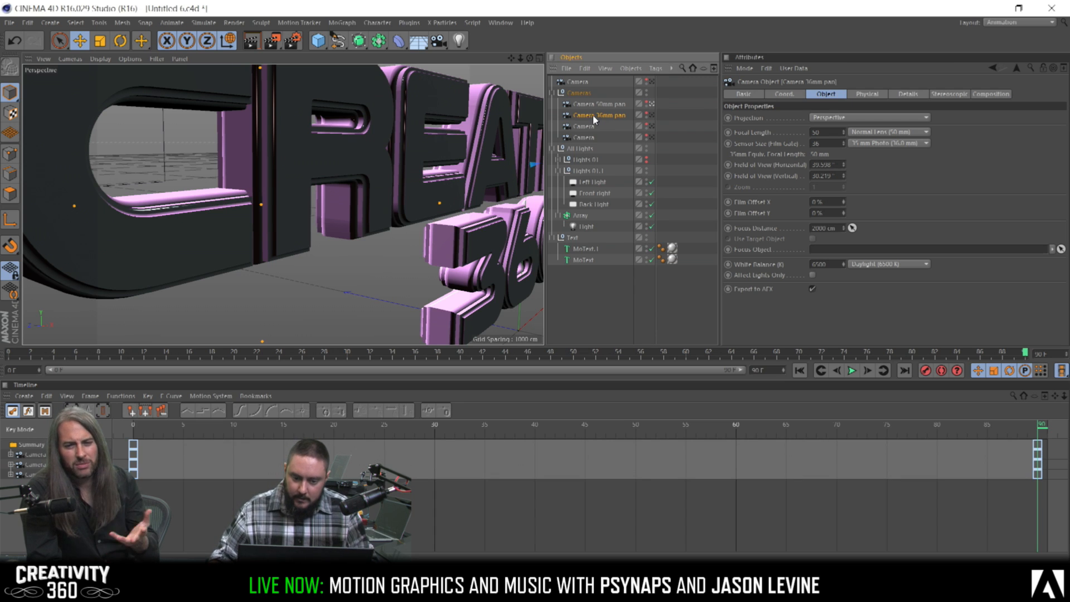
# Scrub the timeline through the third grouped camera and through the second one to check which of them is animated
pyautogui.click(651, 126)
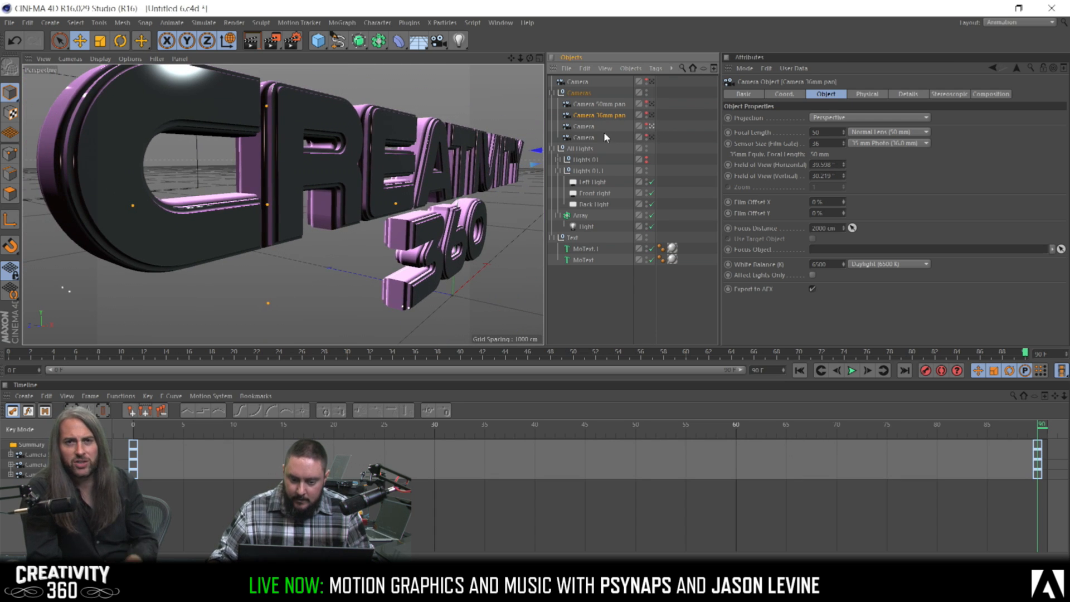
pyautogui.moveTo(390, 425); pyautogui.dragTo(423, 427)
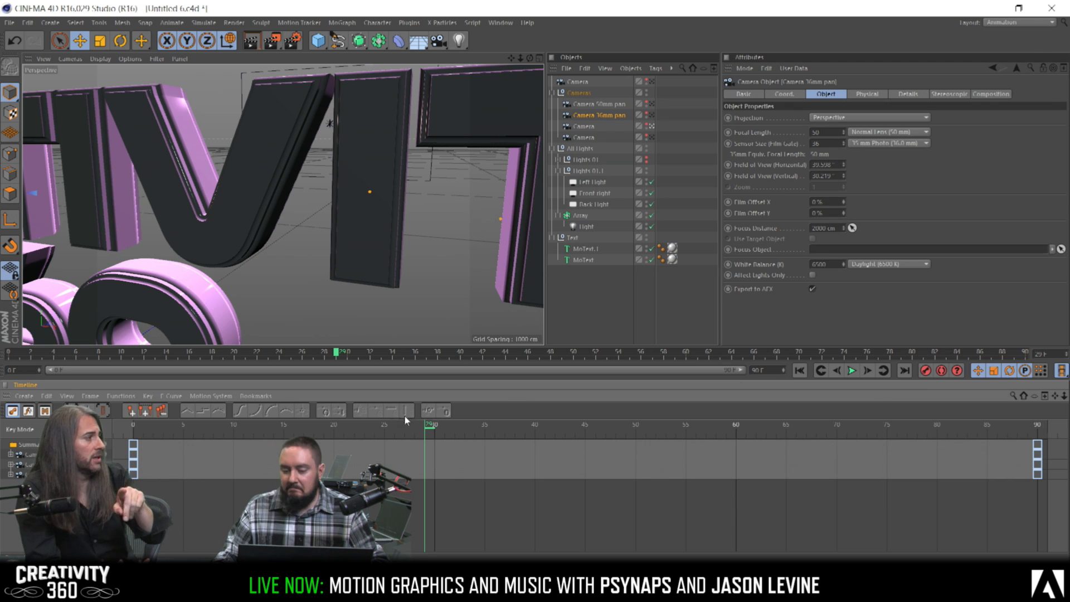
pyautogui.moveTo(346, 425); pyautogui.dragTo(107, 429)
pyautogui.click(651, 115)
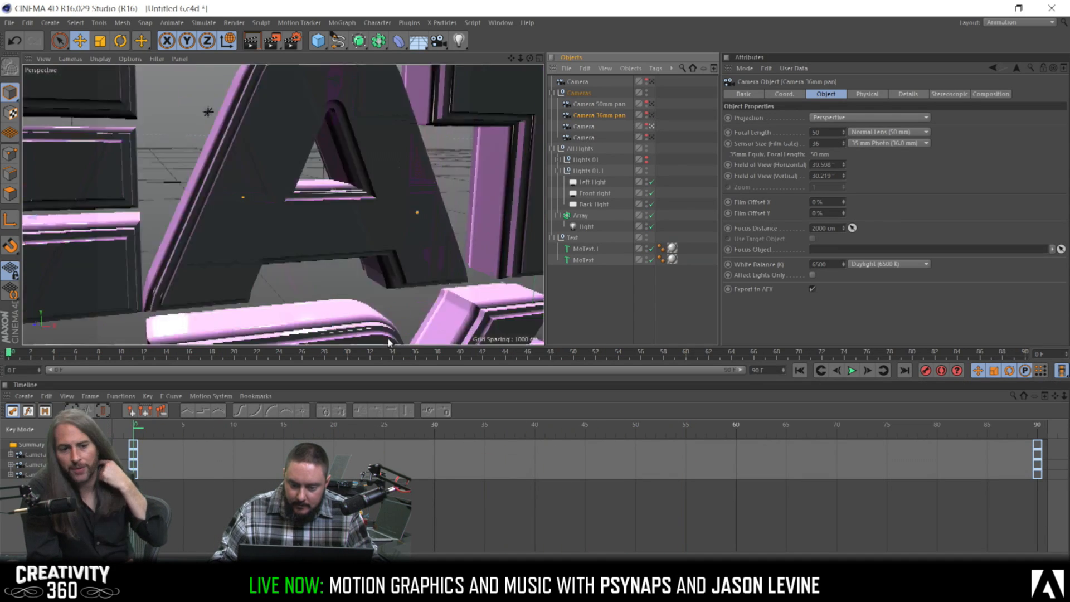
pyautogui.moveTo(164, 428)
pyautogui.mouseDown()
pyautogui.moveTo(151, 431)
pyautogui.moveTo(235, 432)
pyautogui.moveTo(107, 432)
pyautogui.mouseUp()
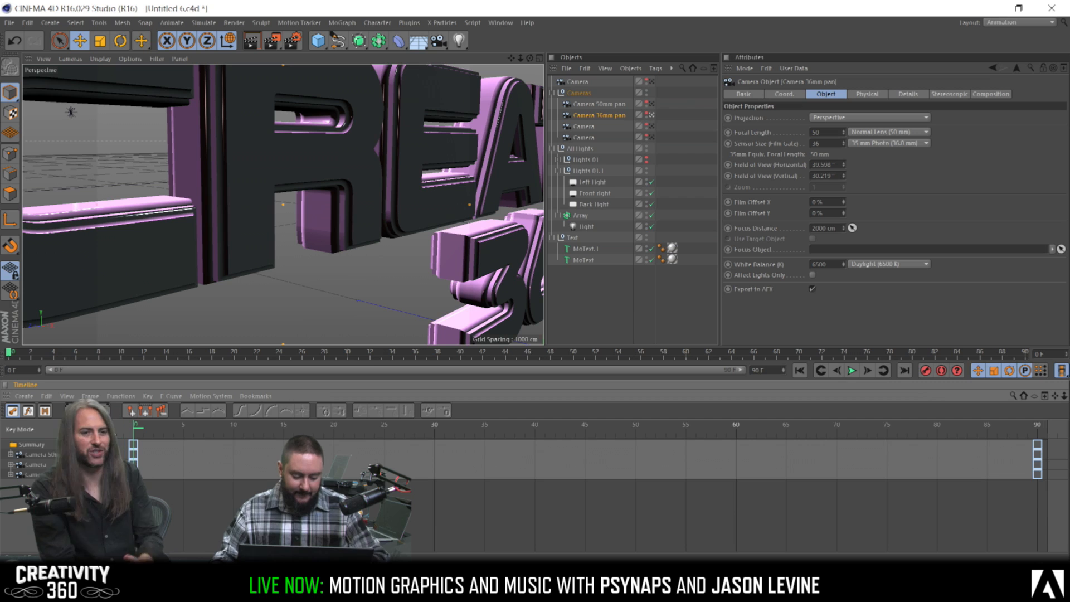
pyautogui.moveTo(181, 429); pyautogui.dragTo(133, 430)
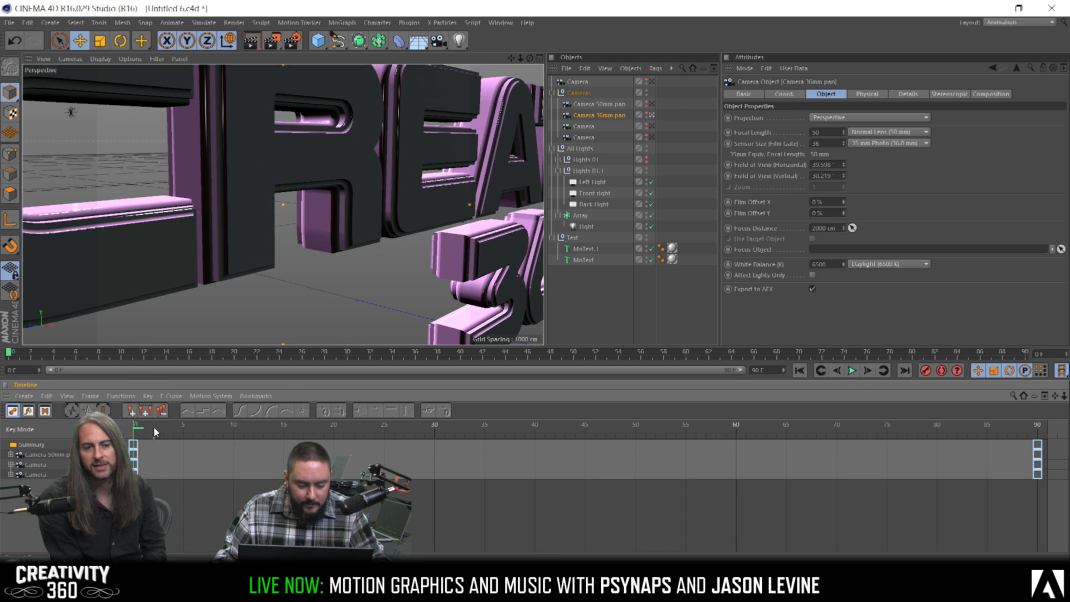
pyautogui.moveTo(49, 352)
pyautogui.mouseDown()
pyautogui.moveTo(25, 354)
pyautogui.moveTo(645, 365)
pyautogui.mouseUp()
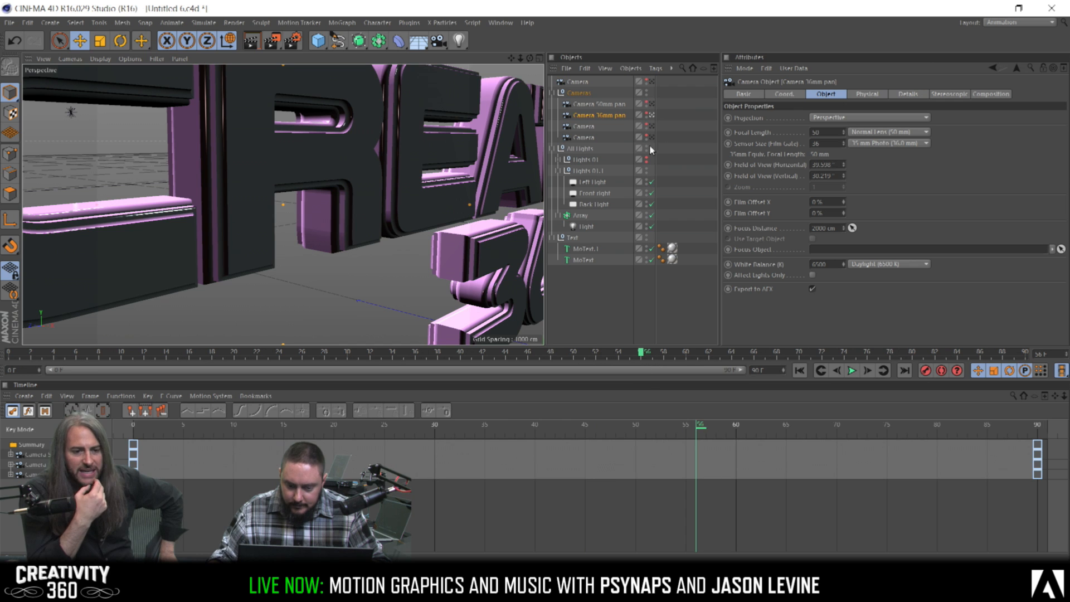
# Compare the views of the first three grouped cameras by scrubbing the timeline through each one
pyautogui.click(651, 104)
pyautogui.moveTo(20, 359); pyautogui.dragTo(541, 357)
pyautogui.click(650, 115)
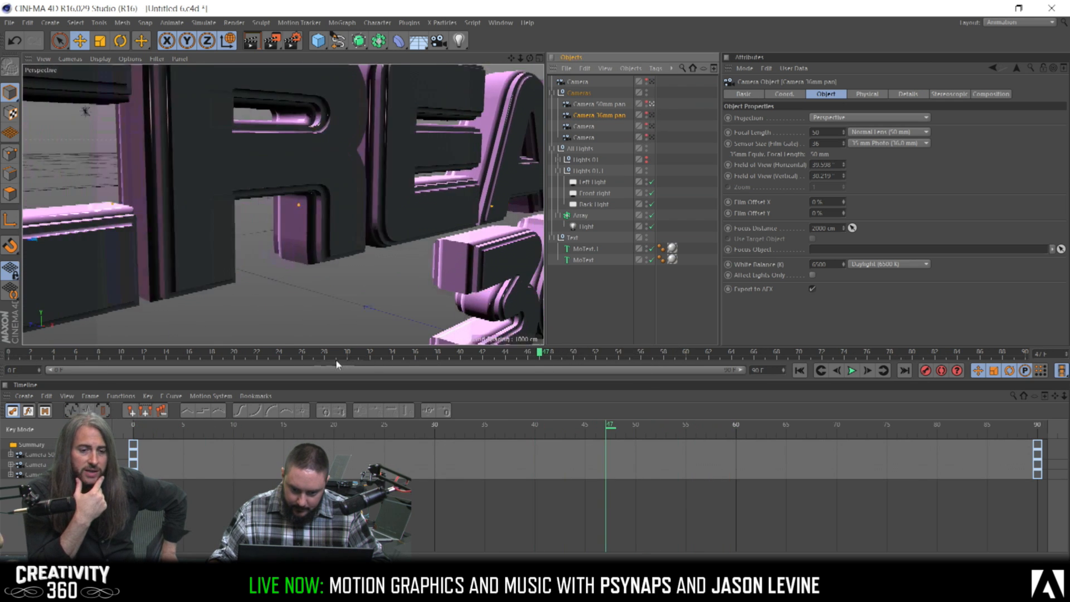
pyautogui.moveTo(311, 360); pyautogui.dragTo(857, 358)
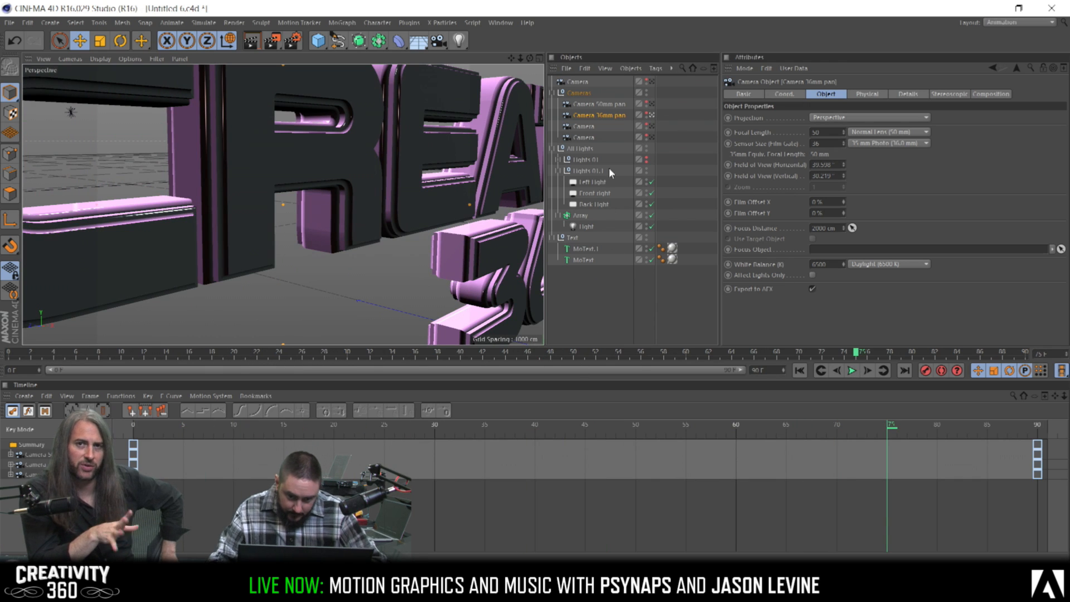
pyautogui.click(652, 127)
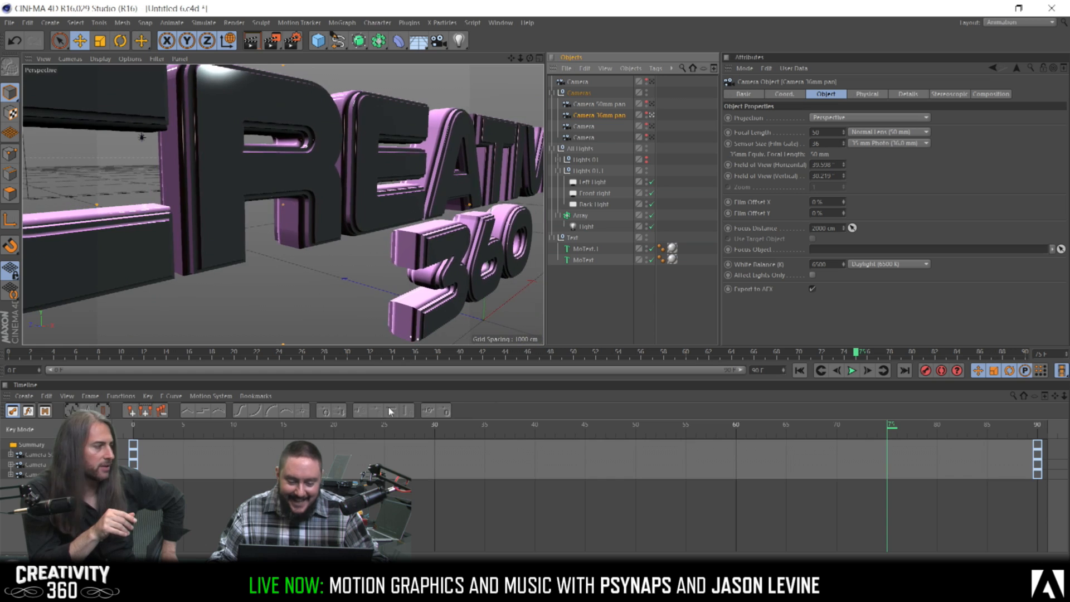
pyautogui.moveTo(344, 353); pyautogui.dragTo(495, 359)
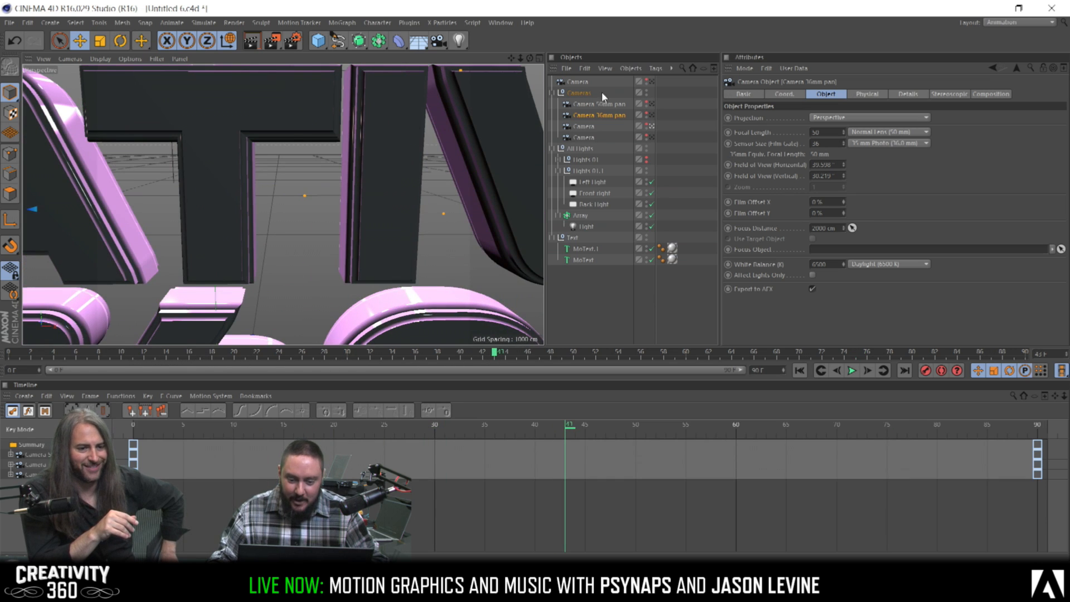
# Restore the second grouped camera's name to "Camera" and rename the animated camera below it "Camera 36mm pan"
pyautogui.click(584, 126)
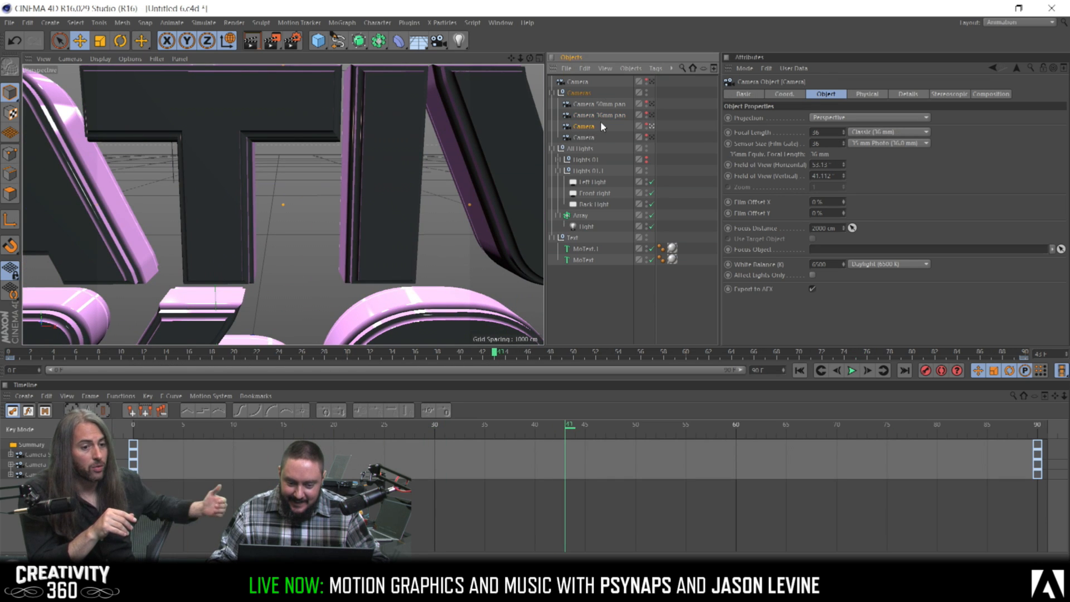
pyautogui.doubleClick(601, 114)
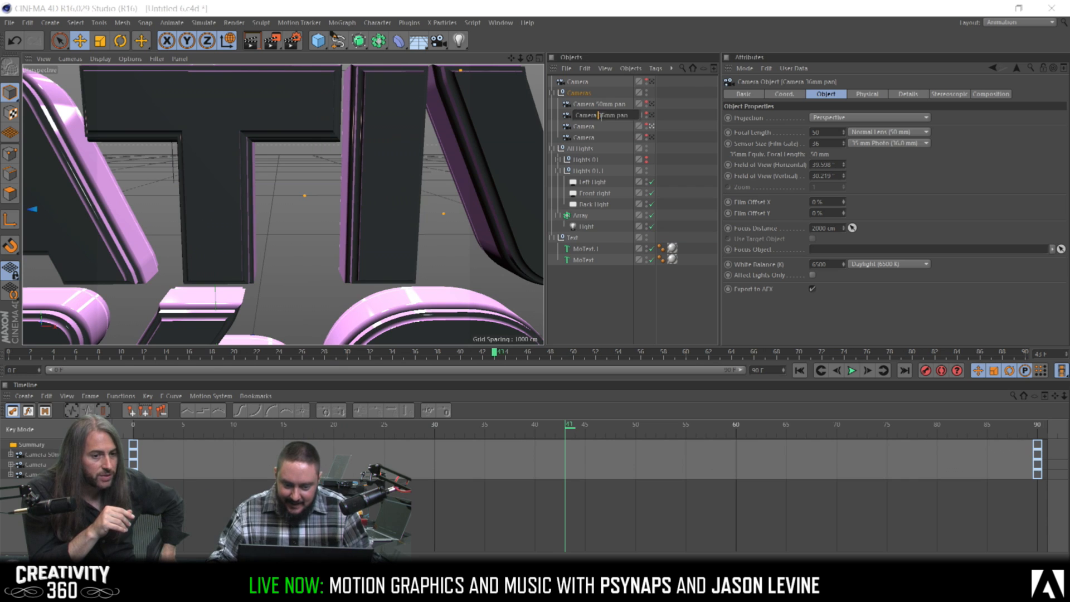
pyautogui.doubleClick(586, 126)
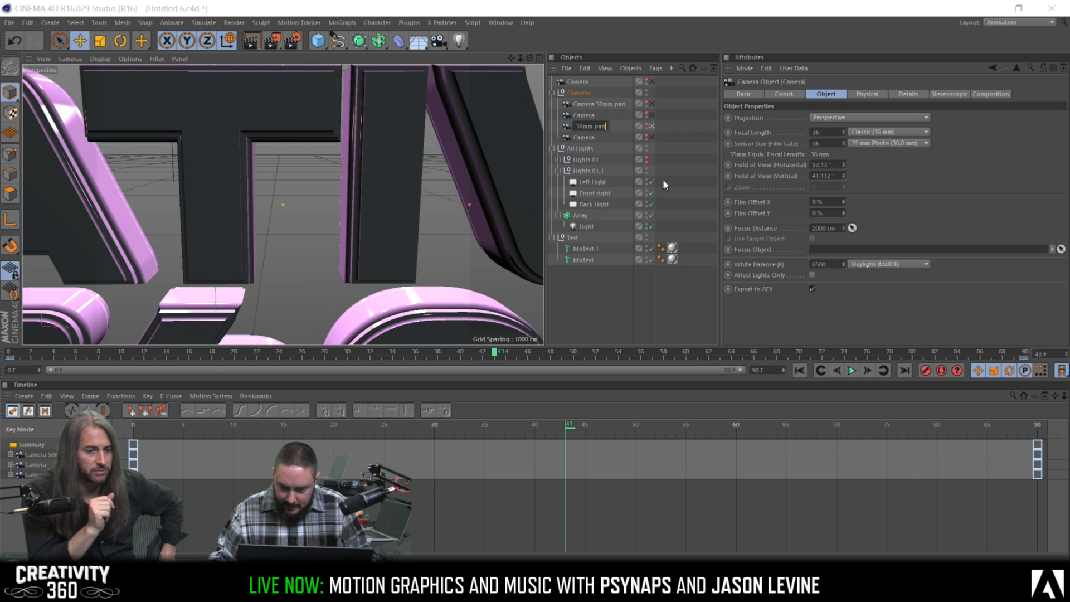
pyautogui.write('Camera 36mm pan')
pyautogui.press('Return')
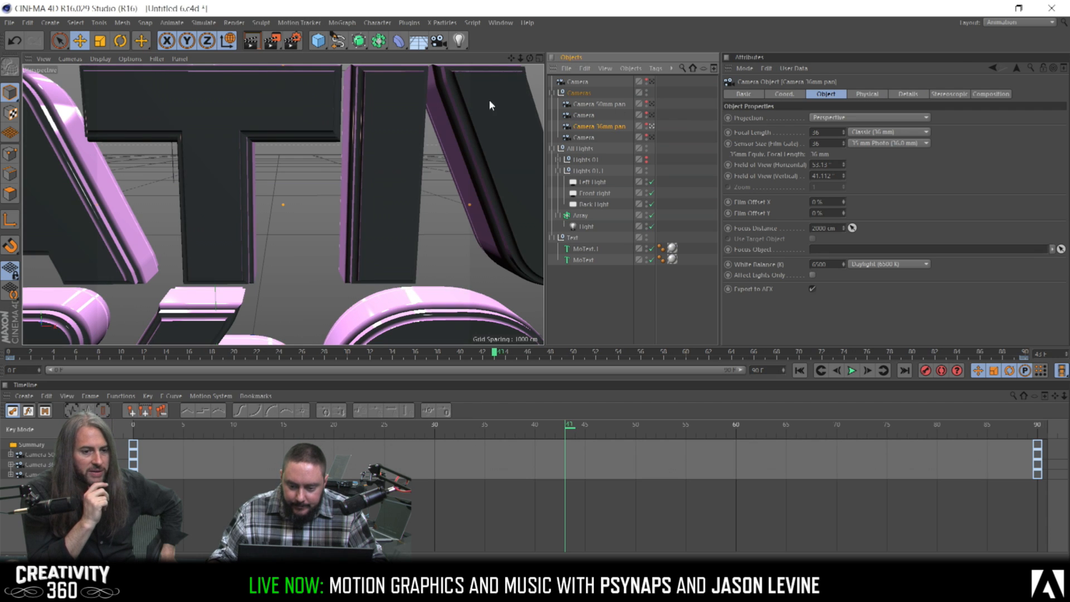
# Switch the renderer from Standard to Physical in the render settings and close them
pyautogui.click(295, 42)
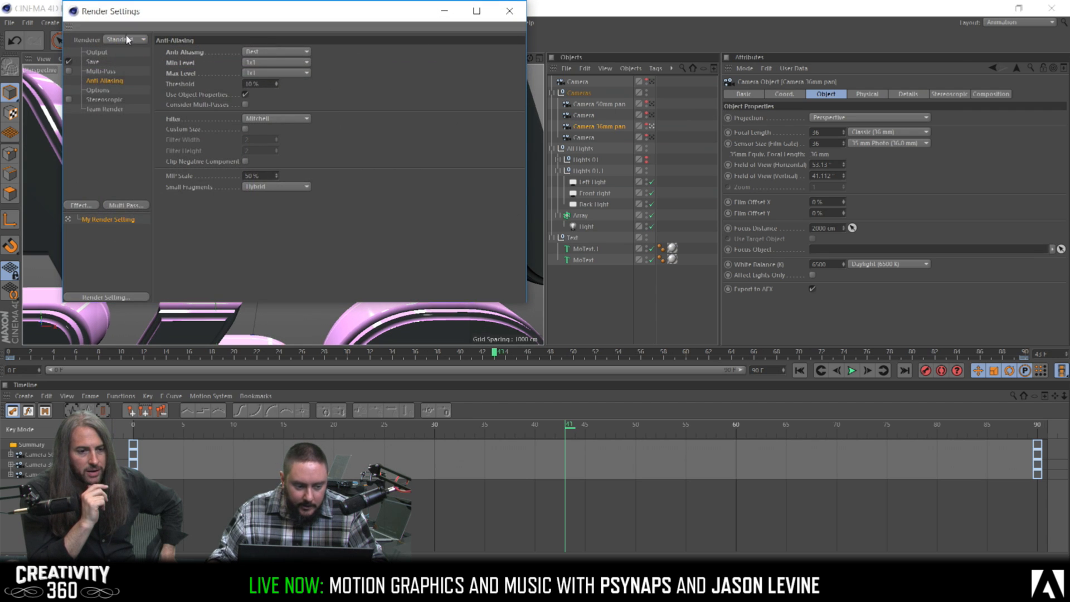
pyautogui.click(119, 62)
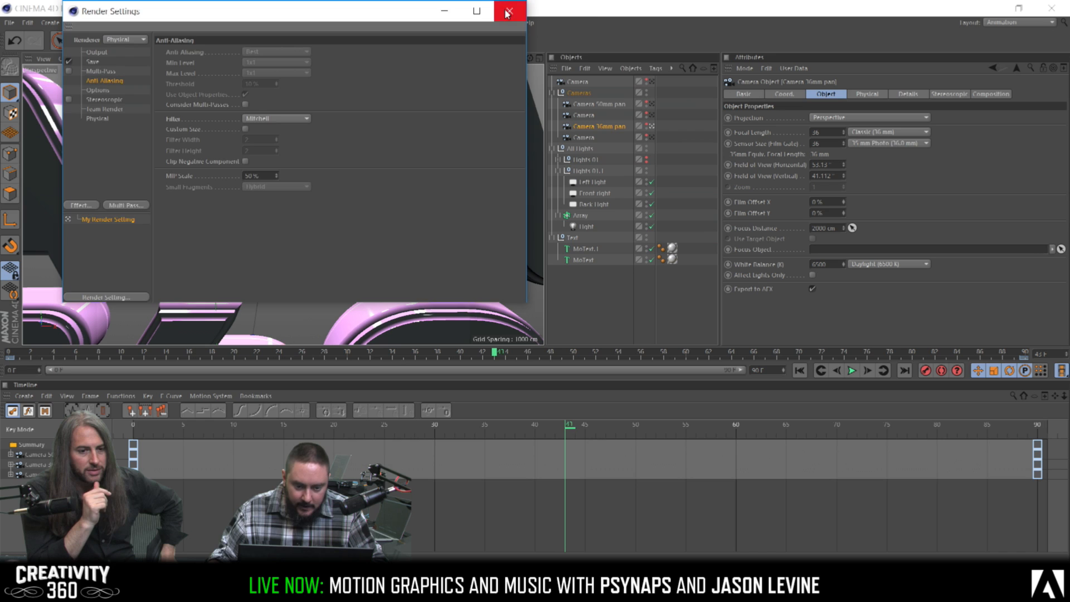
pyautogui.click(507, 12)
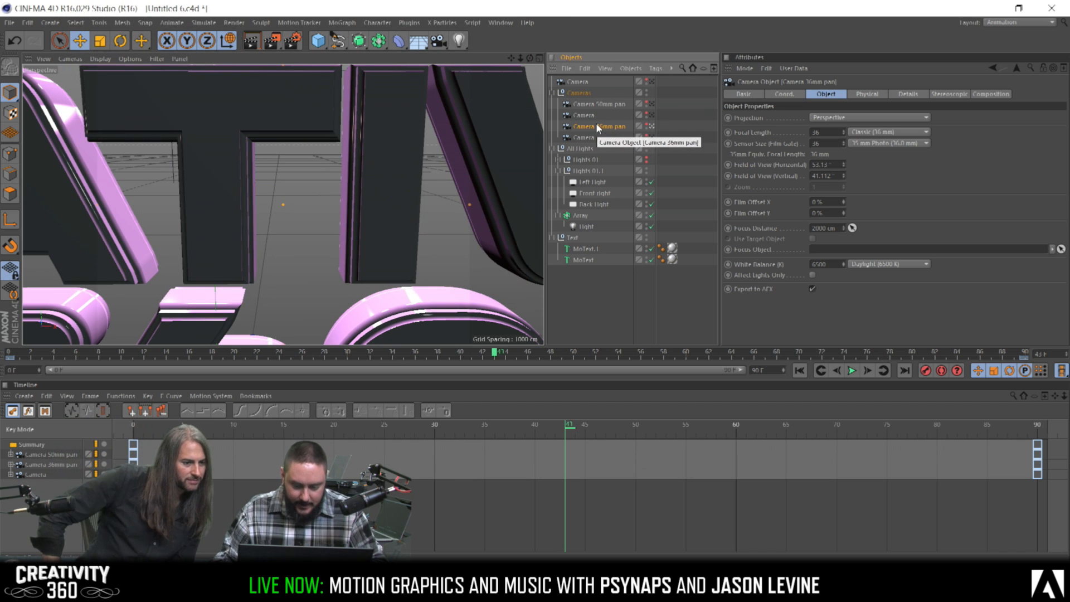
# Set the chromatic aberration of the 36 mm pan camera to 25% and render the current view
pyautogui.click(867, 94)
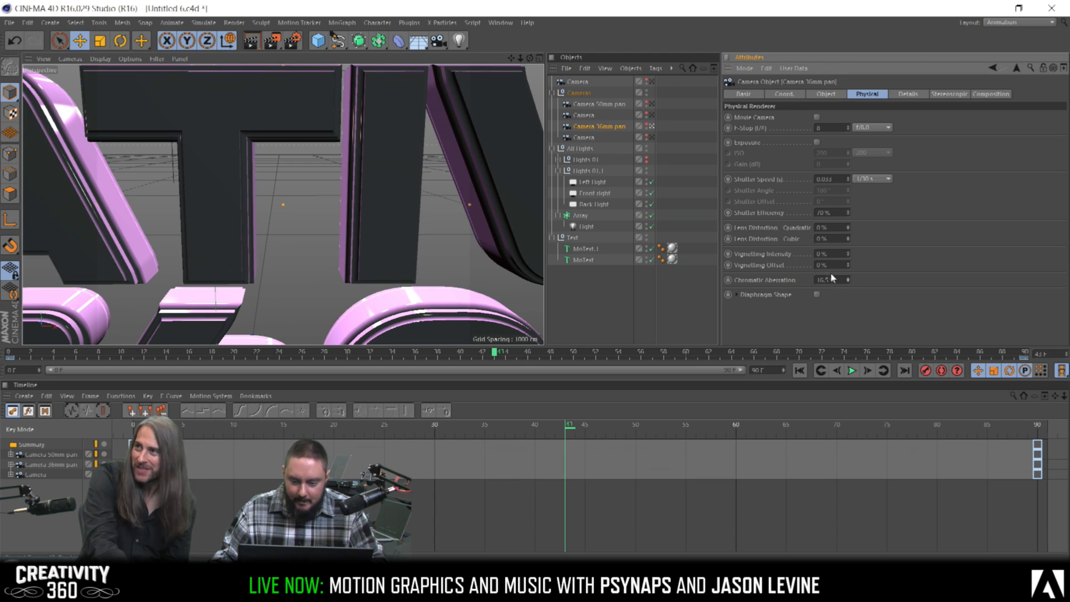
pyautogui.write('25')
pyautogui.press('Return')
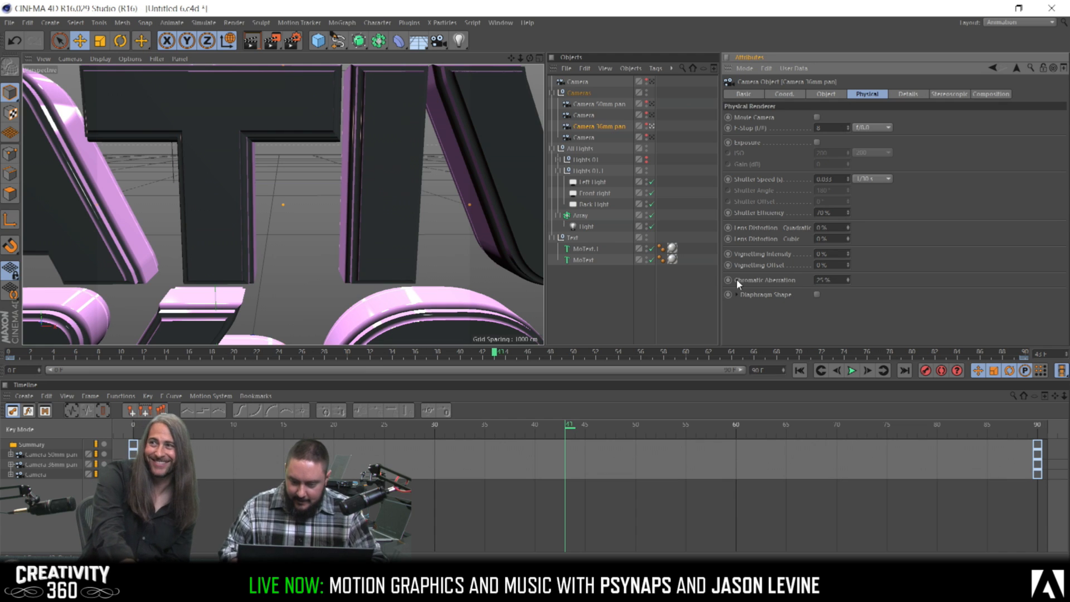
pyautogui.click(254, 41)
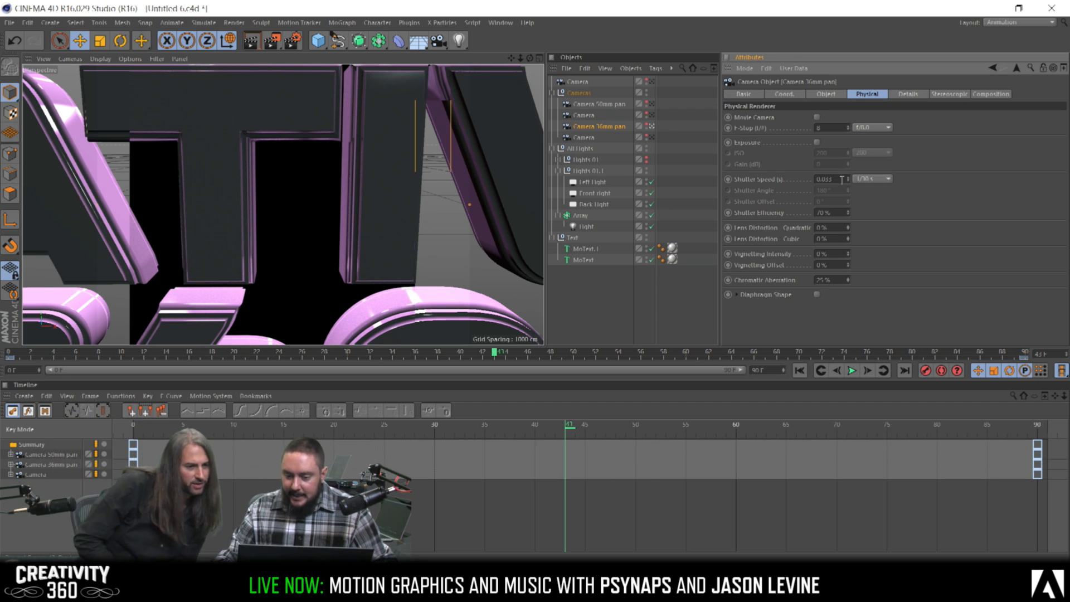
pyautogui.press('Return')
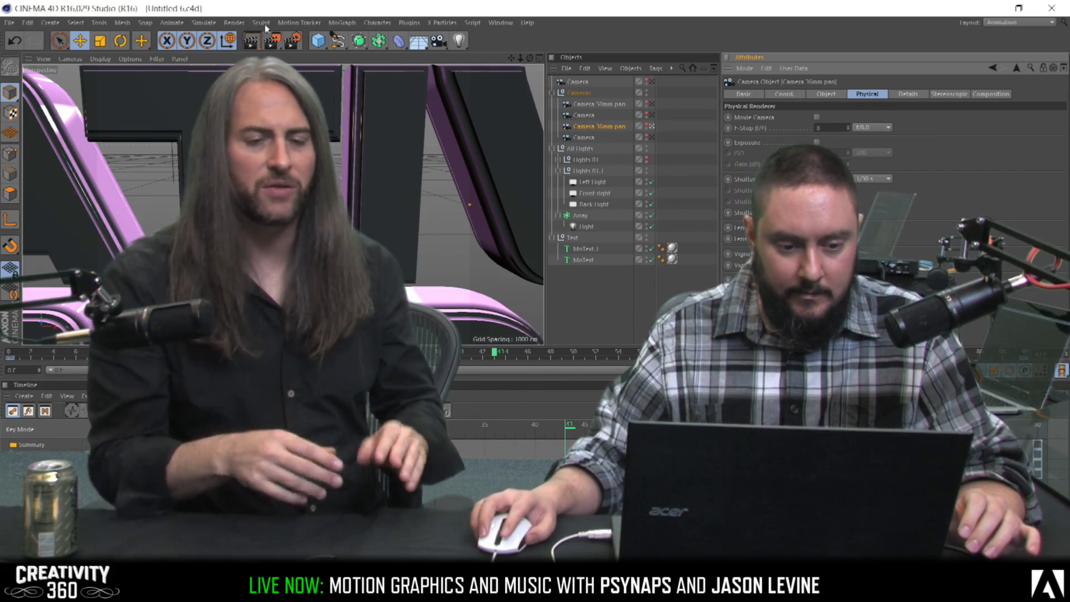
# Review the Anti-Aliasing, Output and Physical render settings, close them, and scrub the timeline to a wider view of the title
pyautogui.click(292, 40)
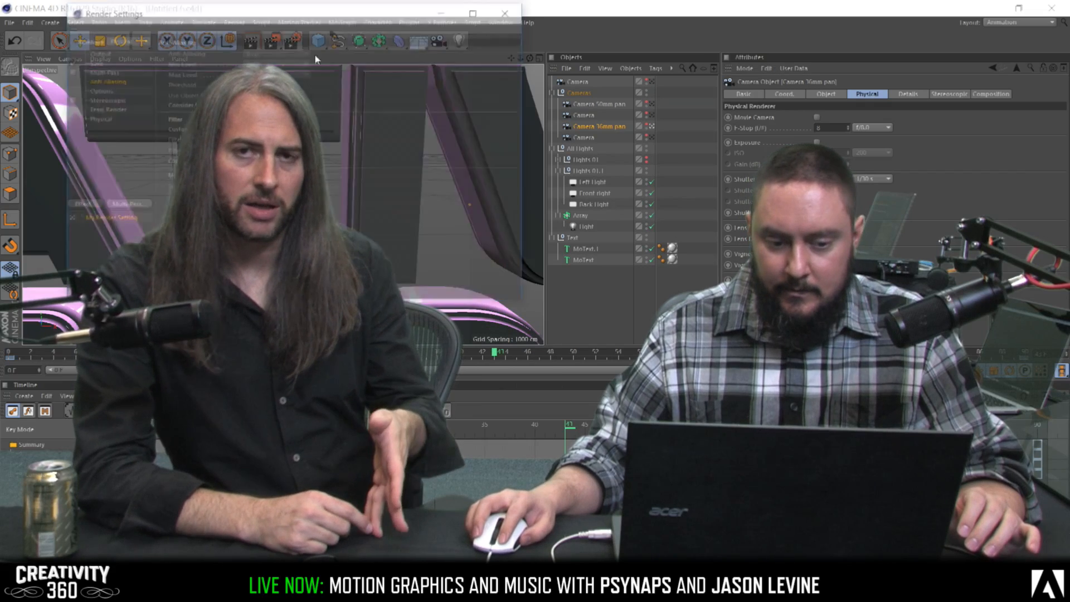
pyautogui.click(105, 91)
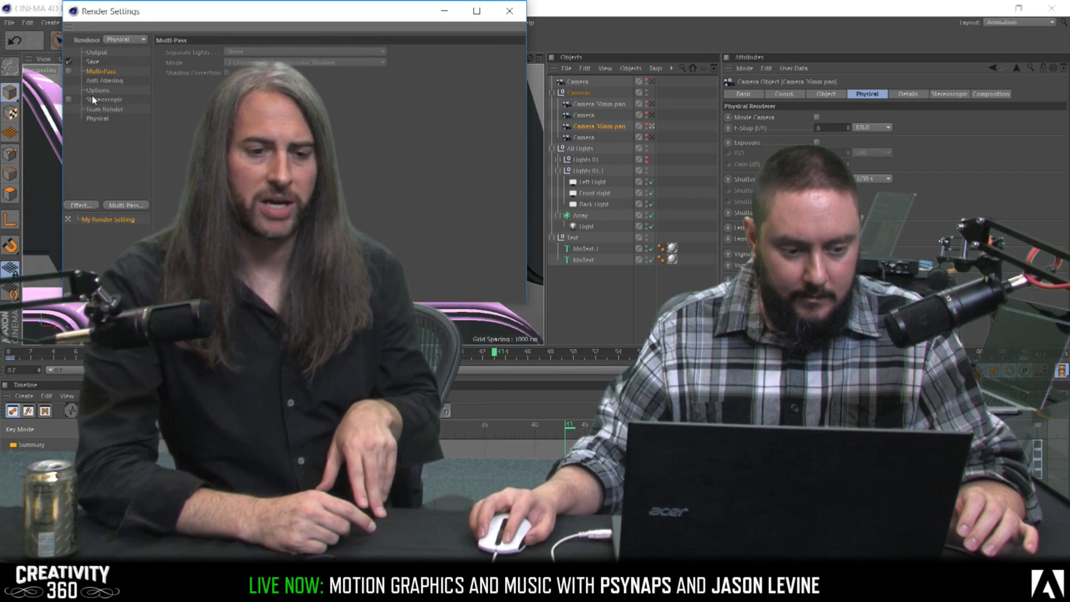
pyautogui.click(105, 80)
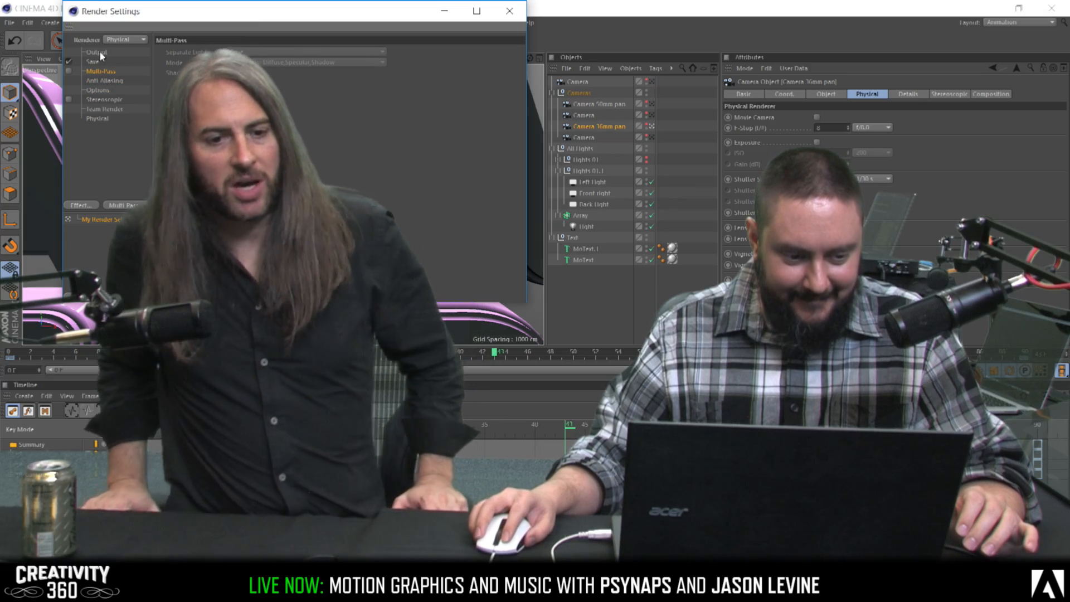
pyautogui.click(98, 52)
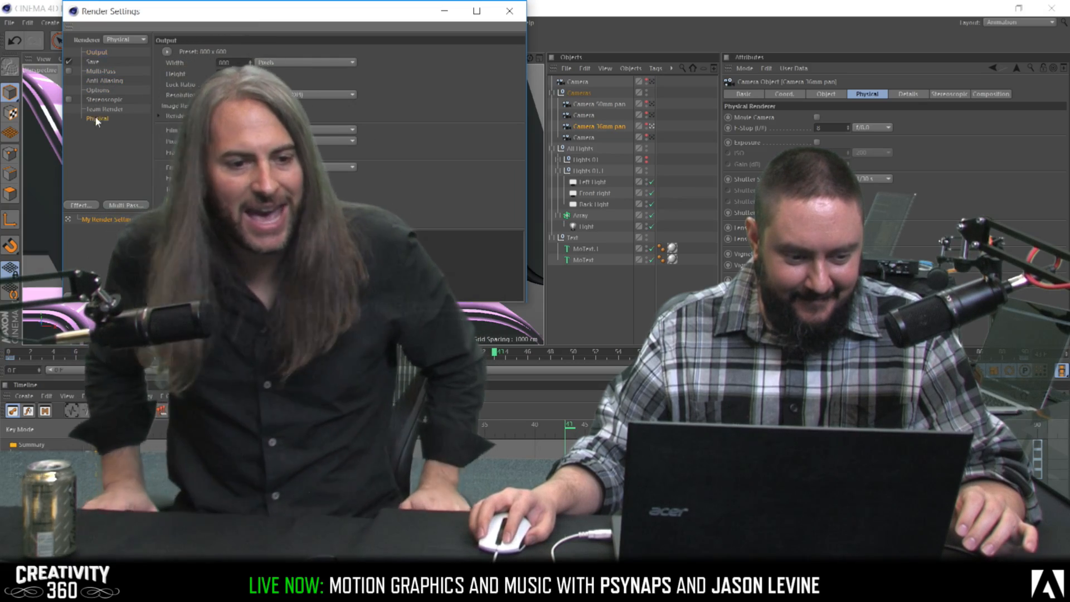
pyautogui.click(97, 117)
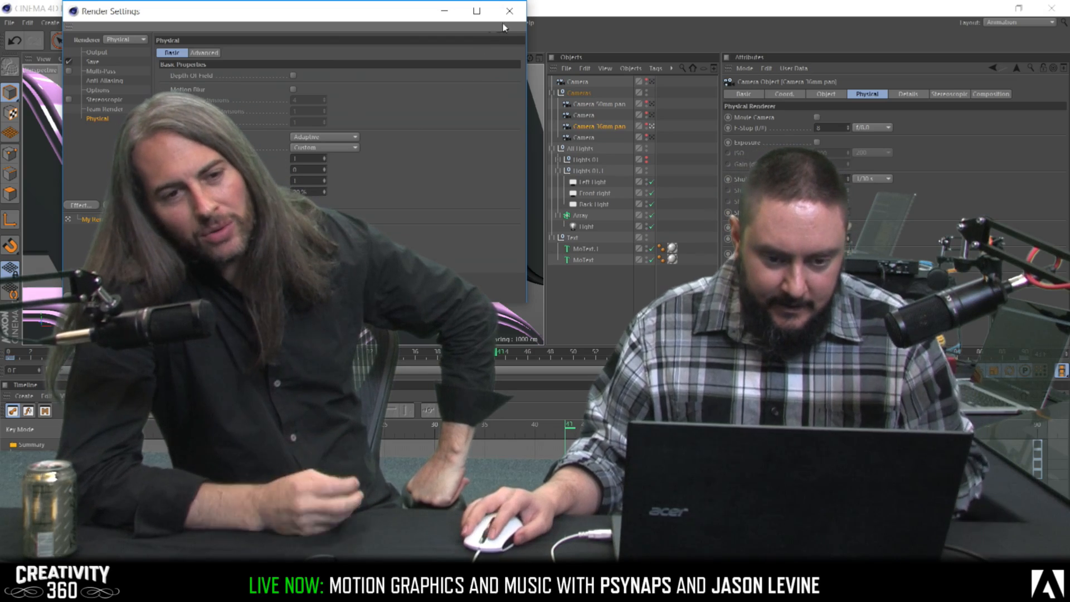
pyautogui.click(509, 11)
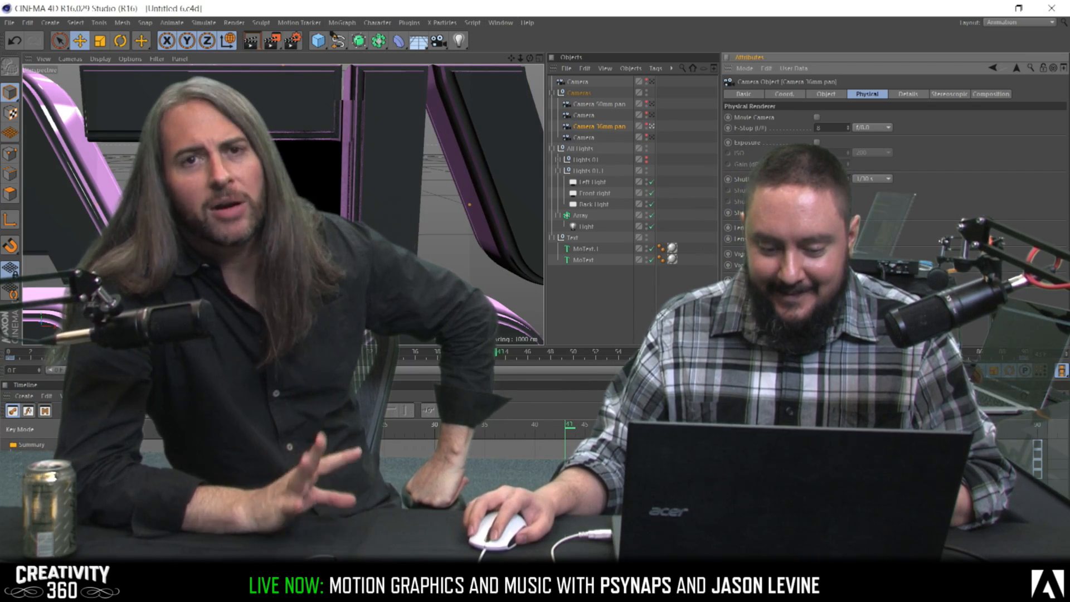
pyautogui.click(504, 352)
pyautogui.moveTo(505, 352); pyautogui.dragTo(888, 352)
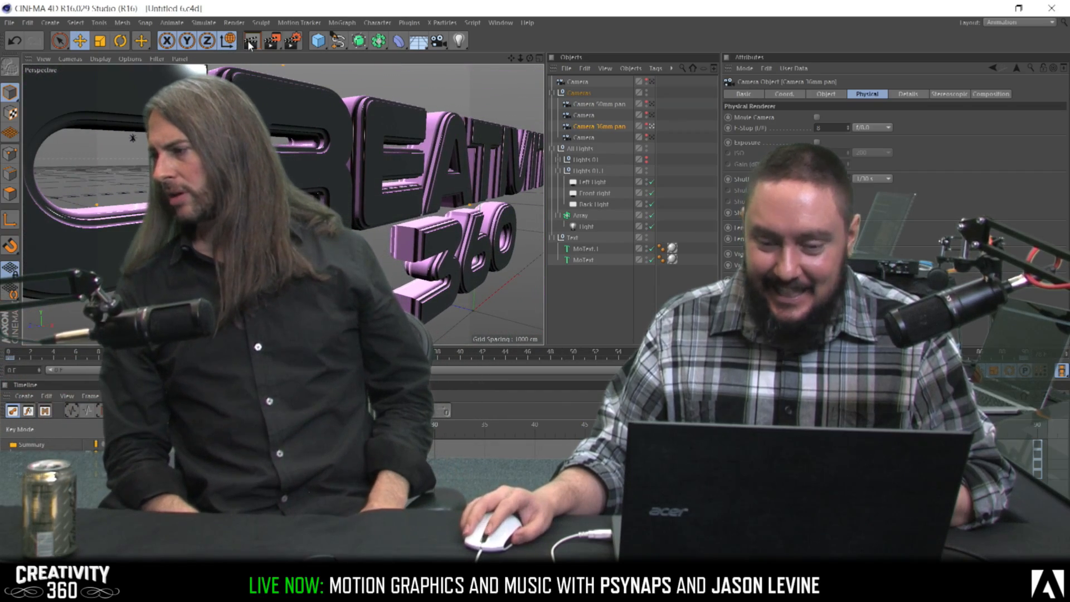
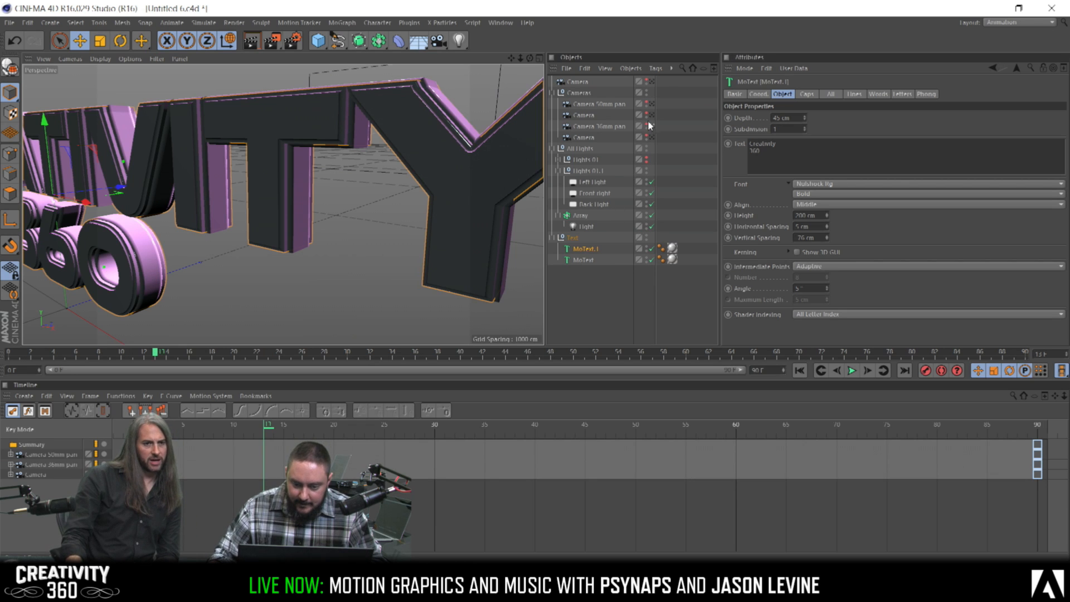
# Move "Camera 36mm pan" to the top of the Cameras group and render the current view
pyautogui.click(607, 126)
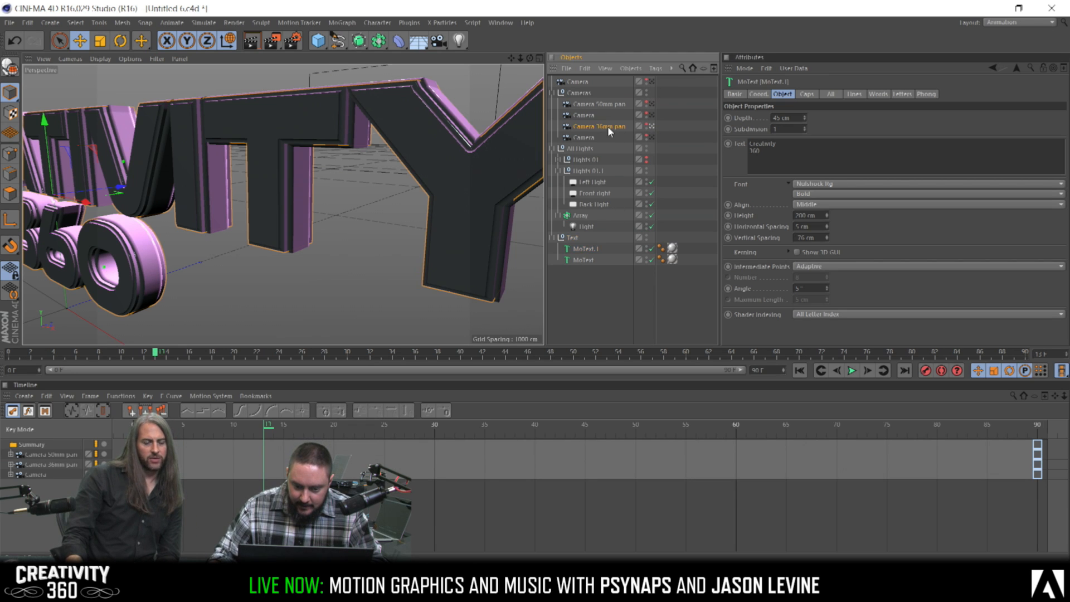
pyautogui.moveTo(584, 104); pyautogui.dragTo(583, 104)
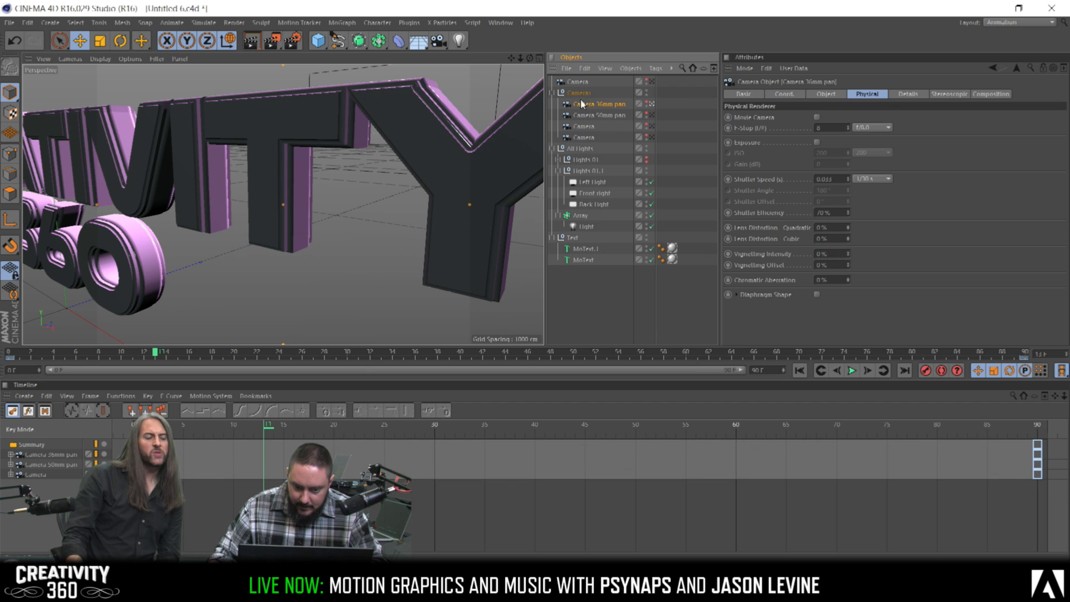
pyautogui.click(248, 40)
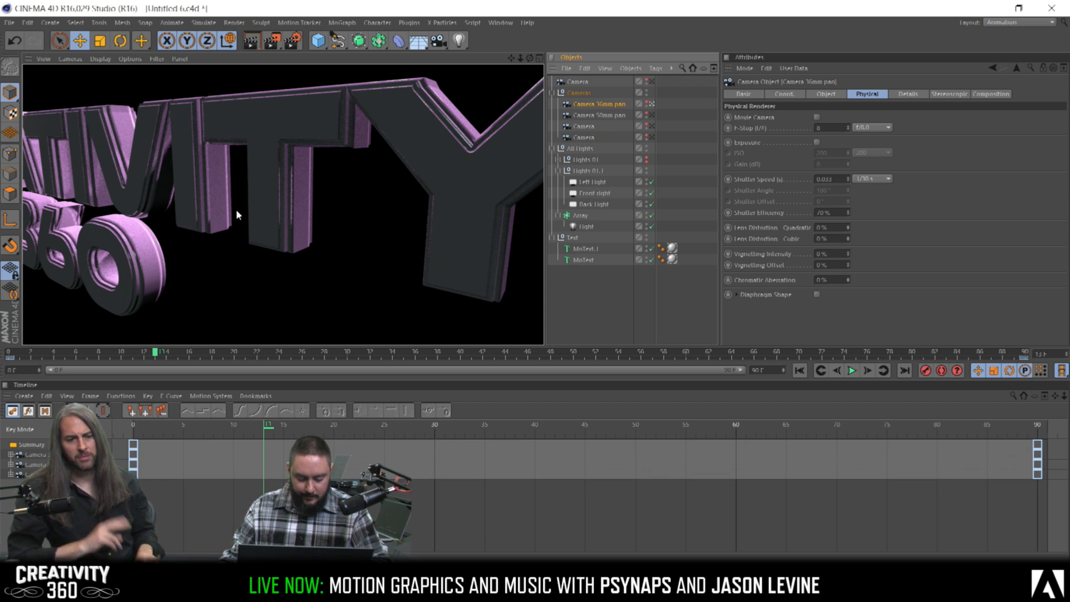
# Save the project under the new name "Adobe Text v01" in the Video folder
pyautogui.click(9, 23)
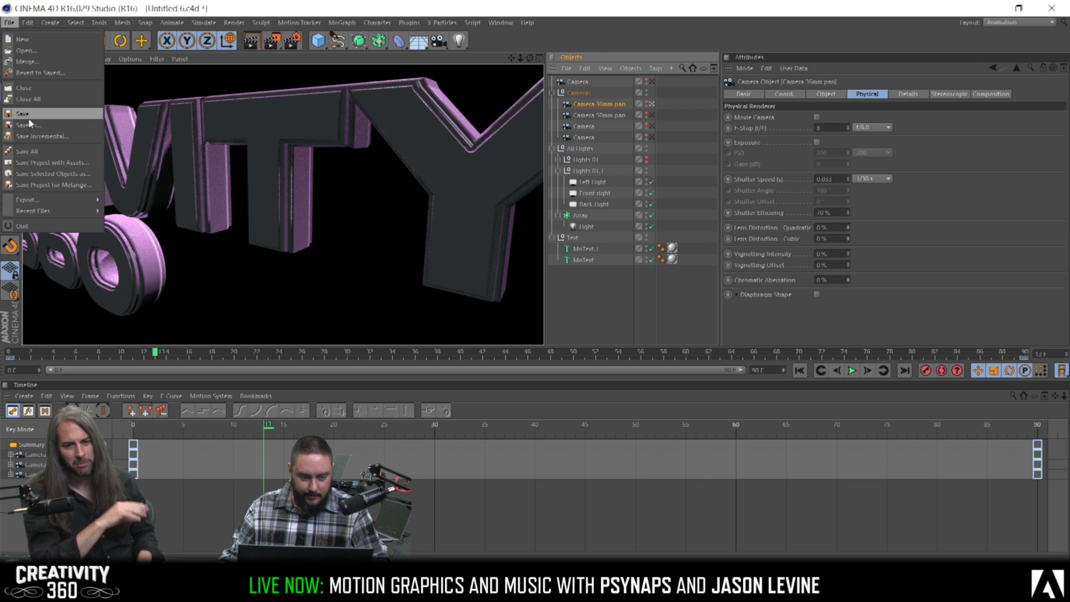
pyautogui.click(25, 114)
pyautogui.click(12, 24)
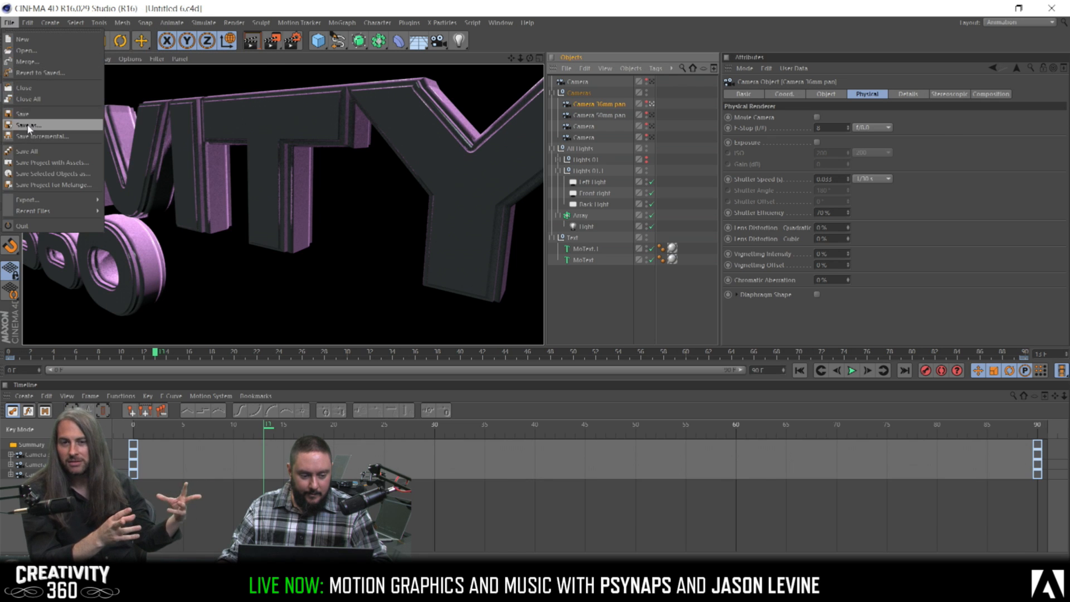
pyautogui.click(25, 124)
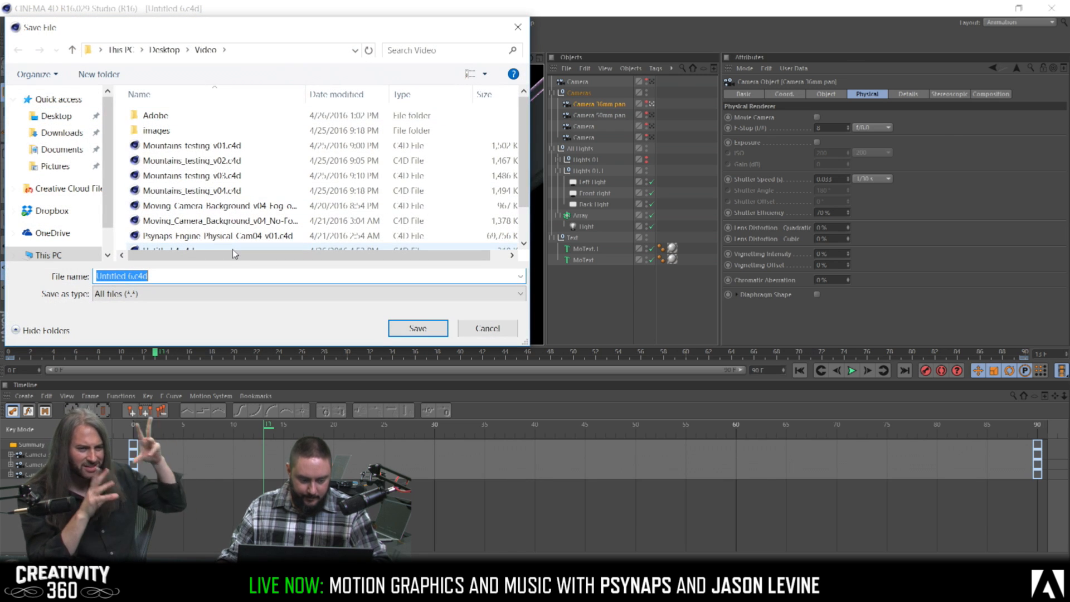
pyautogui.write('Adob')
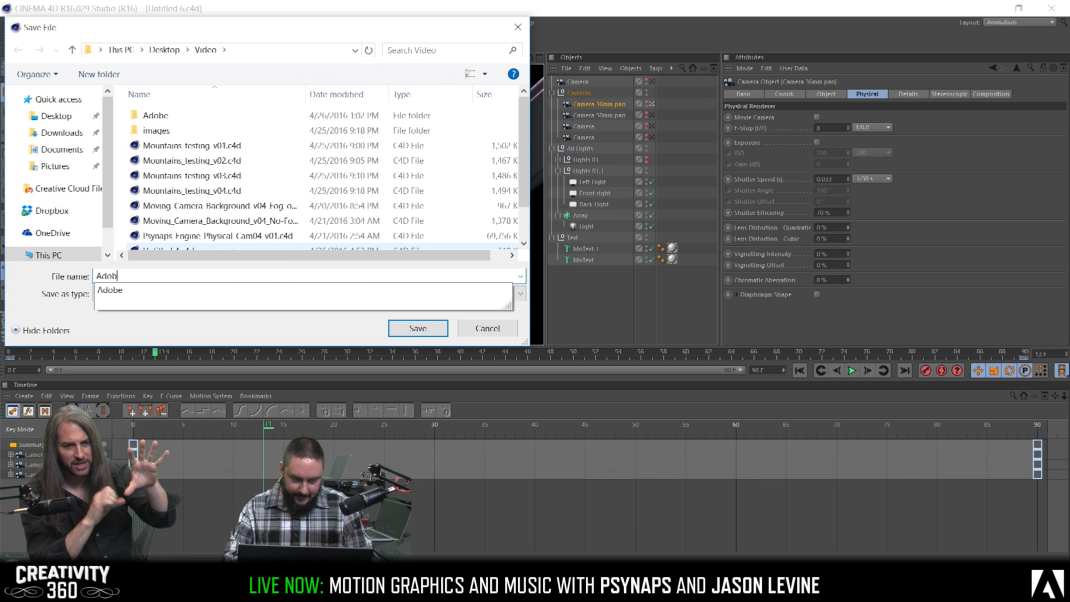
pyautogui.write('e')
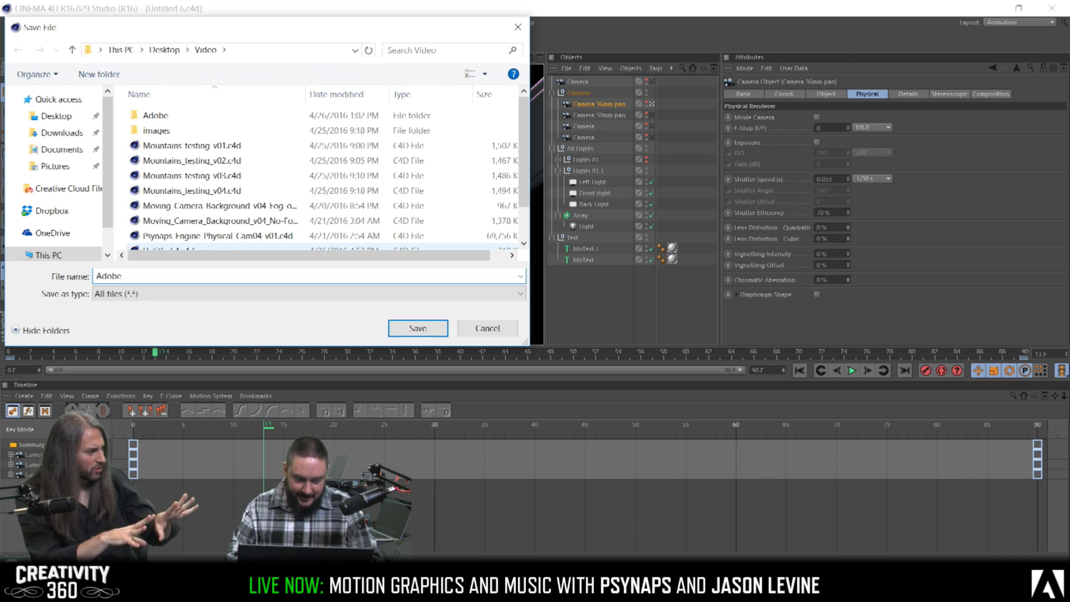
pyautogui.write(' loxt ')
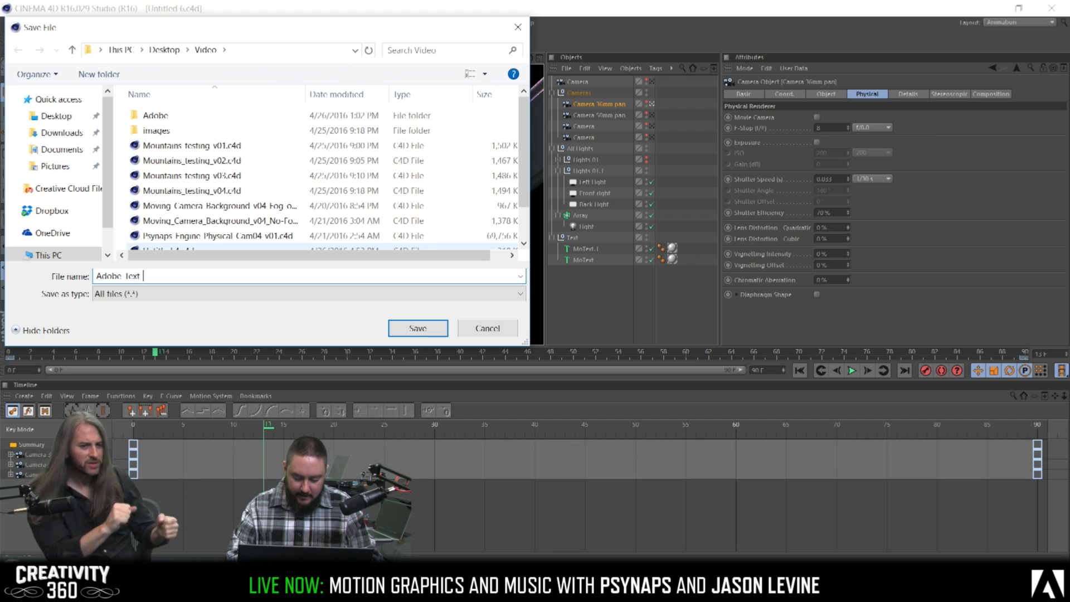
pyautogui.write('v01')
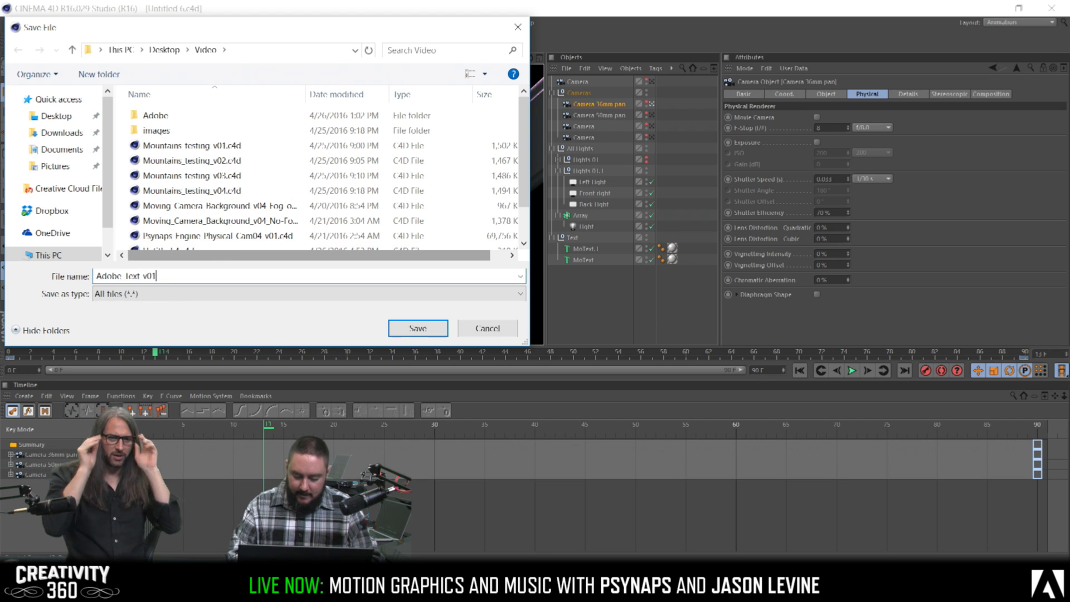
pyautogui.press('Return')
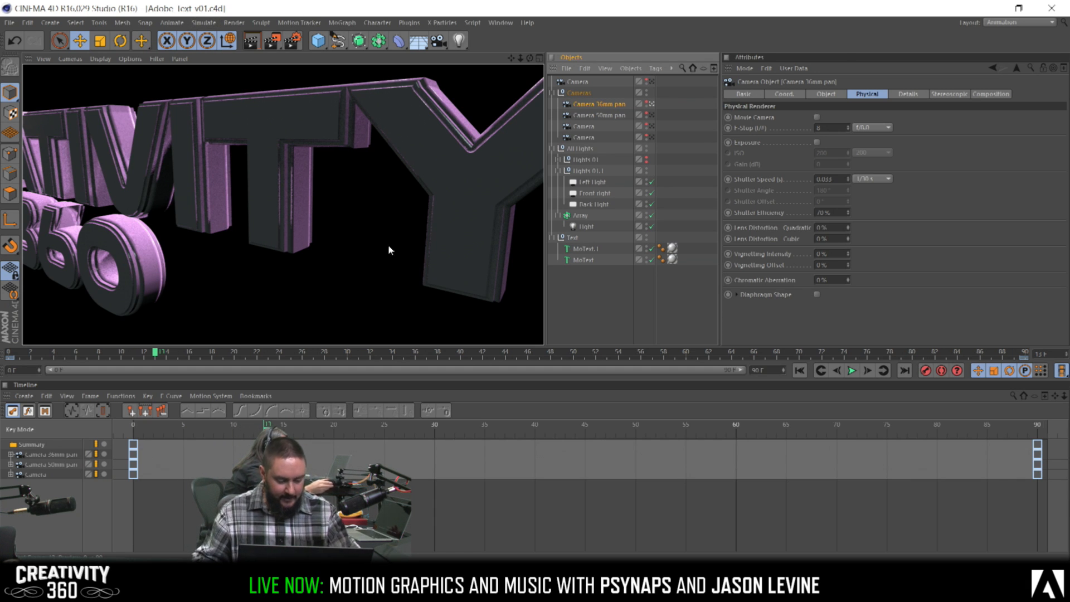
# Scrub the timeline forward through the 36 mm pan to check its framing of the title
pyautogui.keyDown('alt'); pyautogui.moveTo(256, 199); pyautogui.dragTo(222, 218); pyautogui.keyUp('alt')
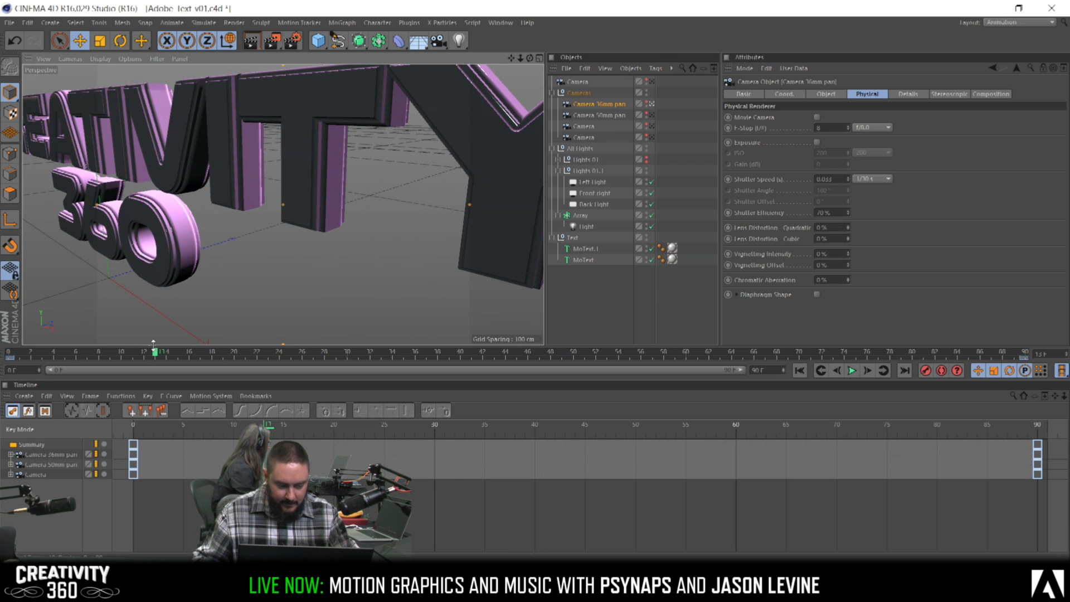
pyautogui.moveTo(153, 344); pyautogui.dragTo(497, 347)
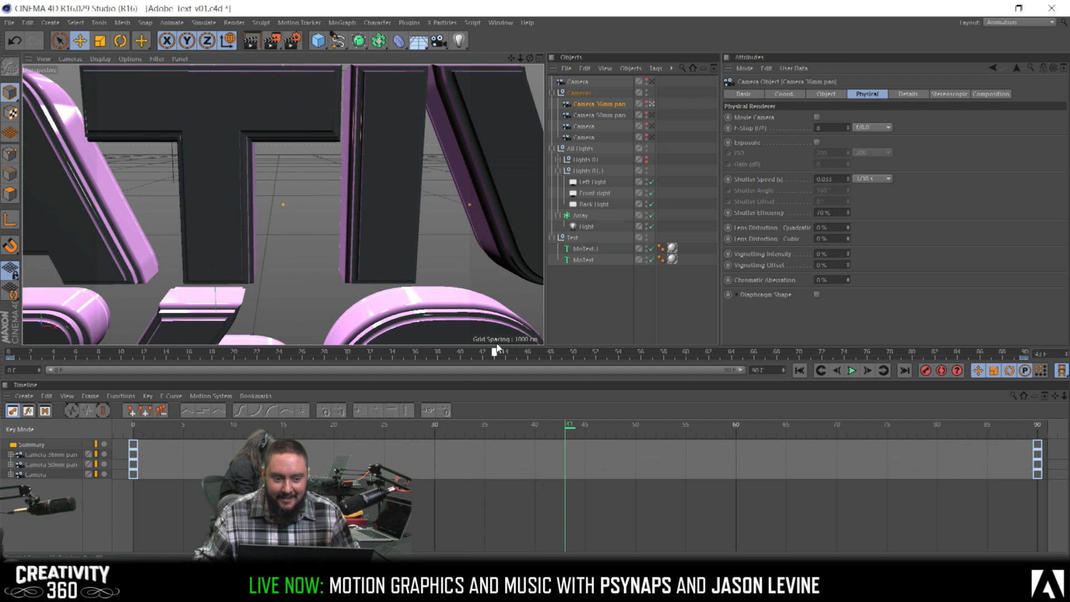
pyautogui.moveTo(497, 347); pyautogui.dragTo(651, 346)
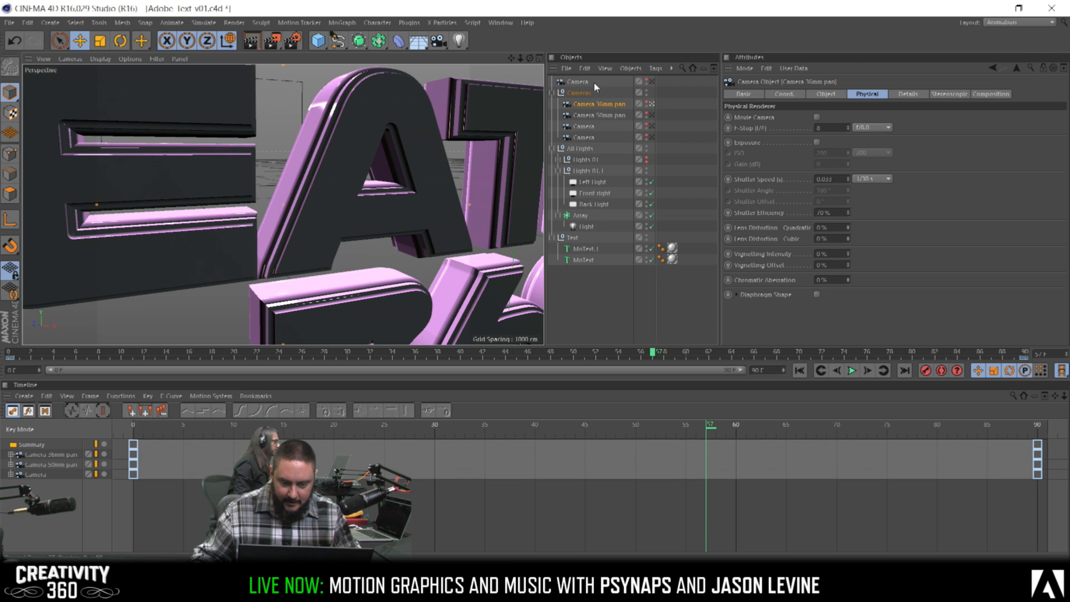
# Zoom out from the ungrouped camera's view, add a new camera at that viewpoint and look through it
pyautogui.click(651, 81)
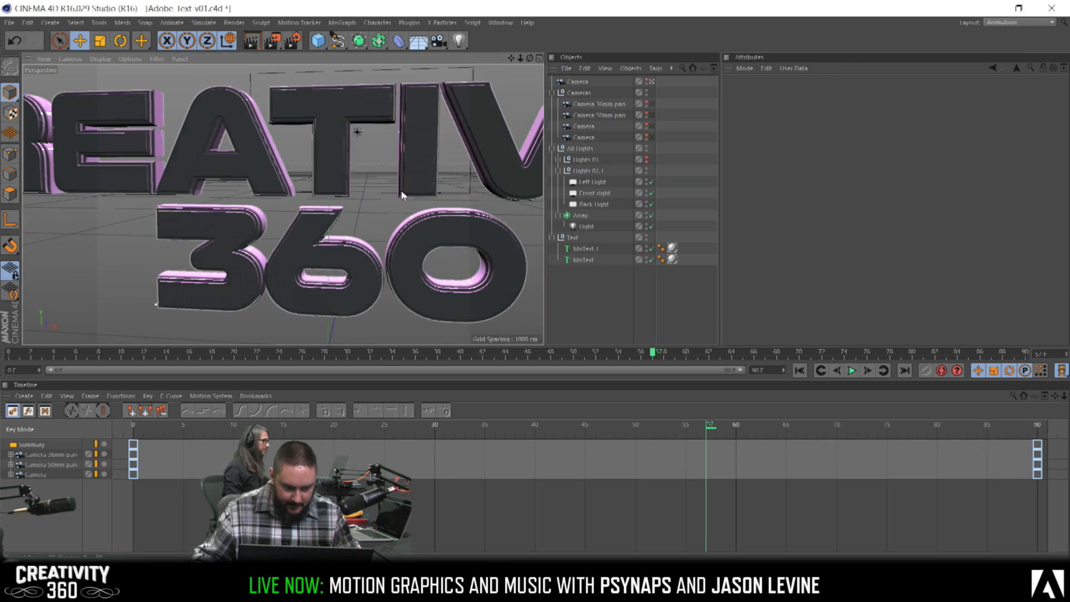
pyautogui.scroll(-5, 402, 195)
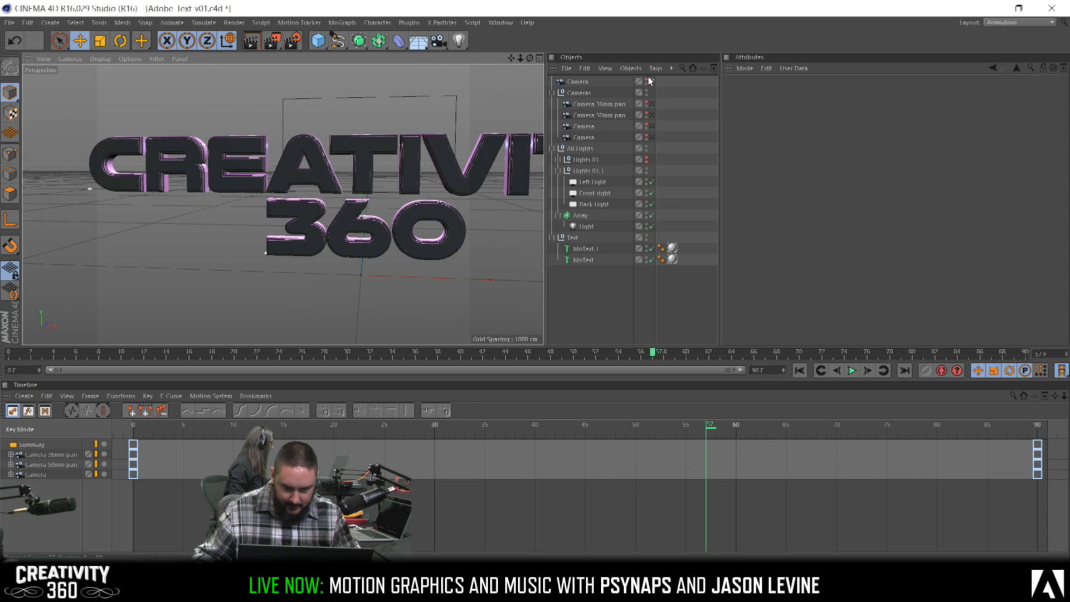
pyautogui.click(439, 40)
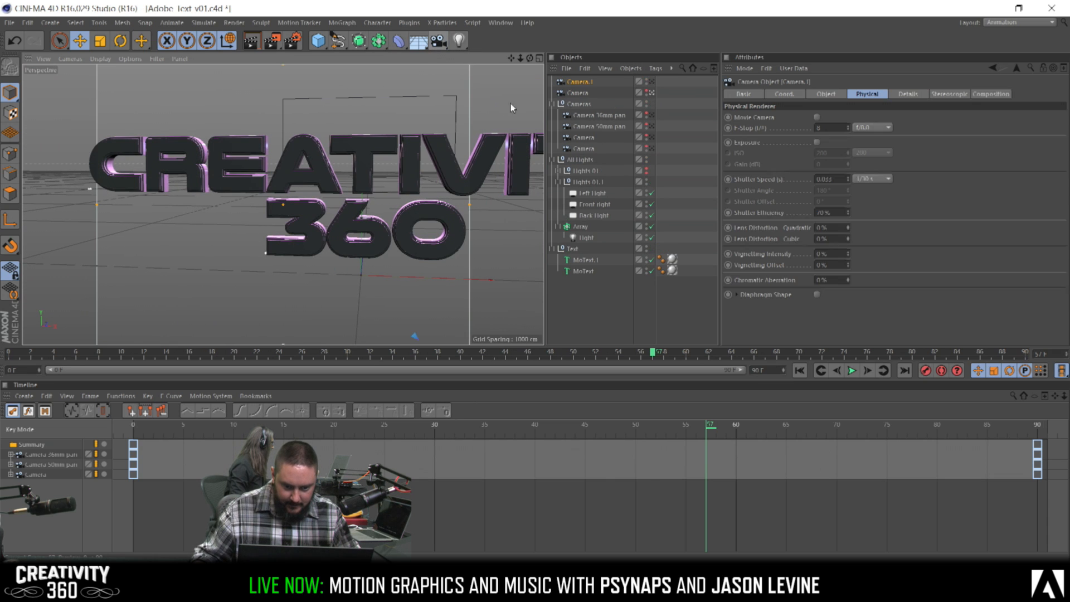
pyautogui.click(651, 82)
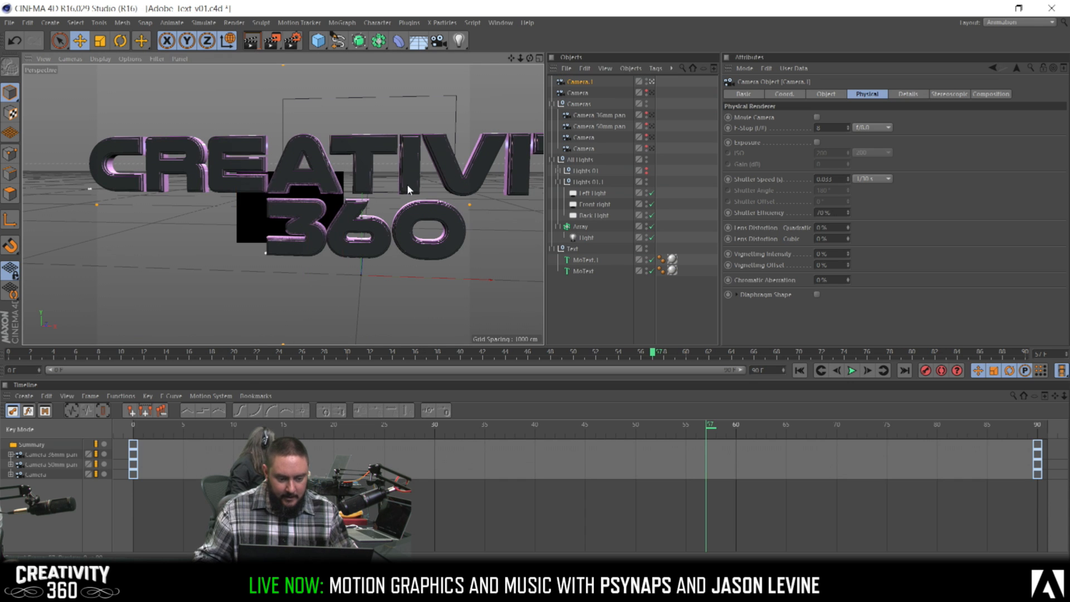
# Look through the original ungrouped camera, return to frame 0, and rename that camera "Camera Zoom out"
pyautogui.click(651, 93)
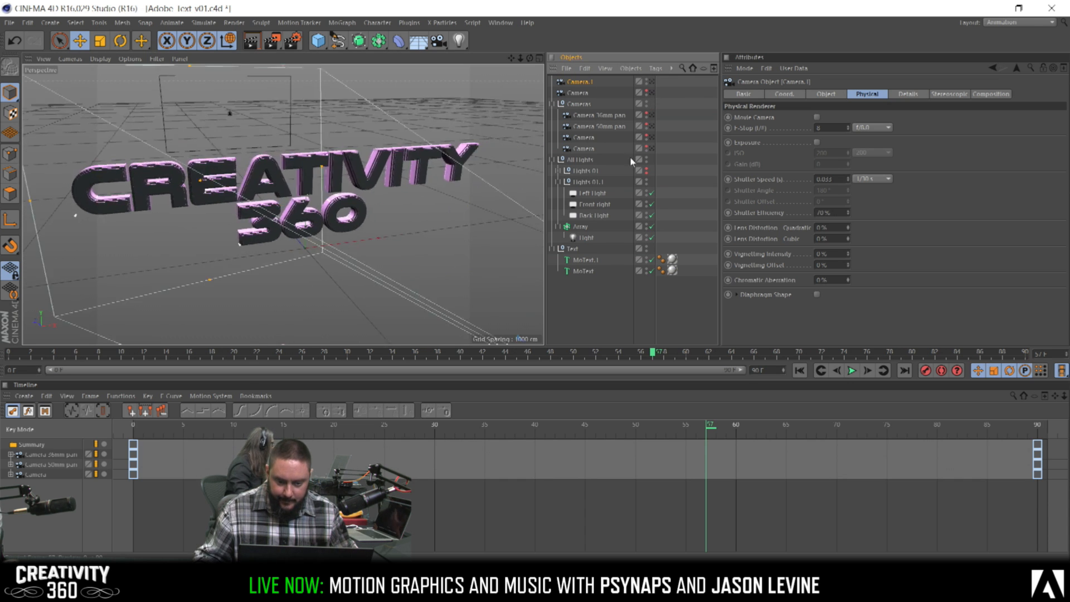
pyautogui.moveTo(190, 423); pyautogui.dragTo(112, 424)
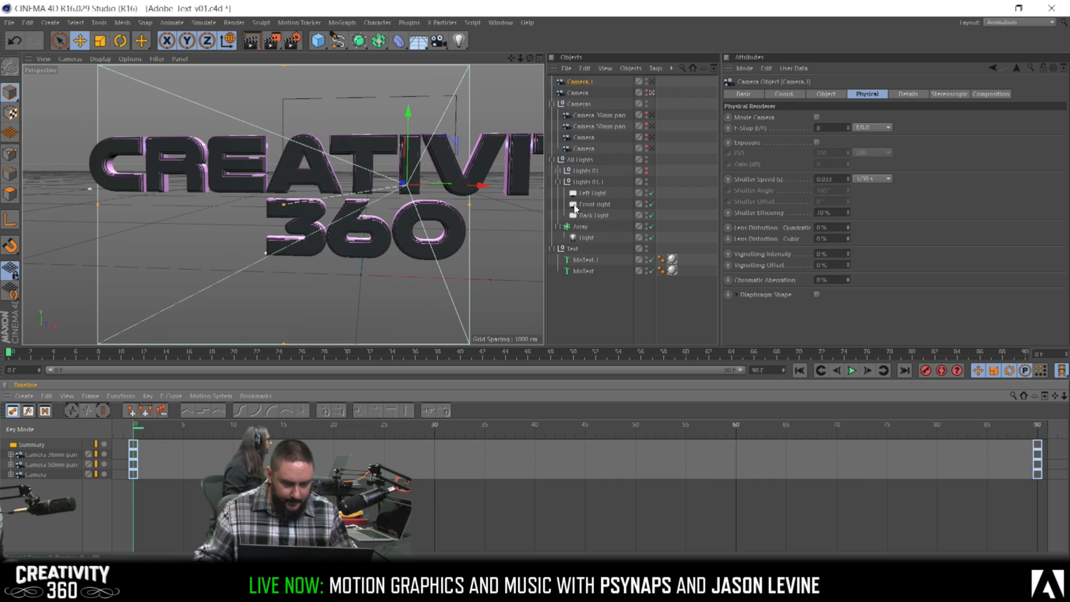
pyautogui.click(579, 94)
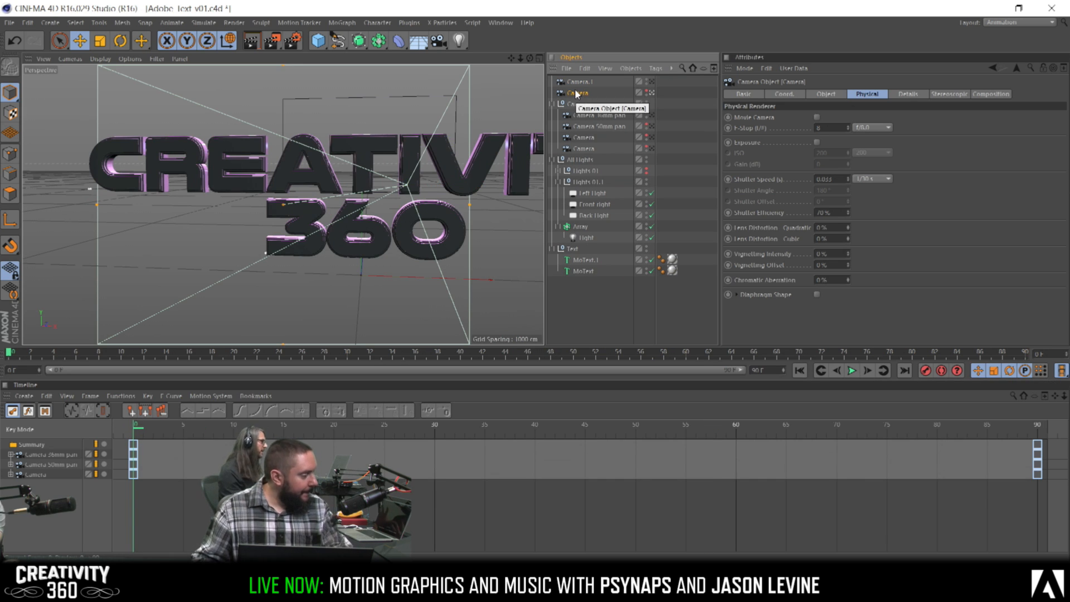
pyautogui.doubleClick(577, 93)
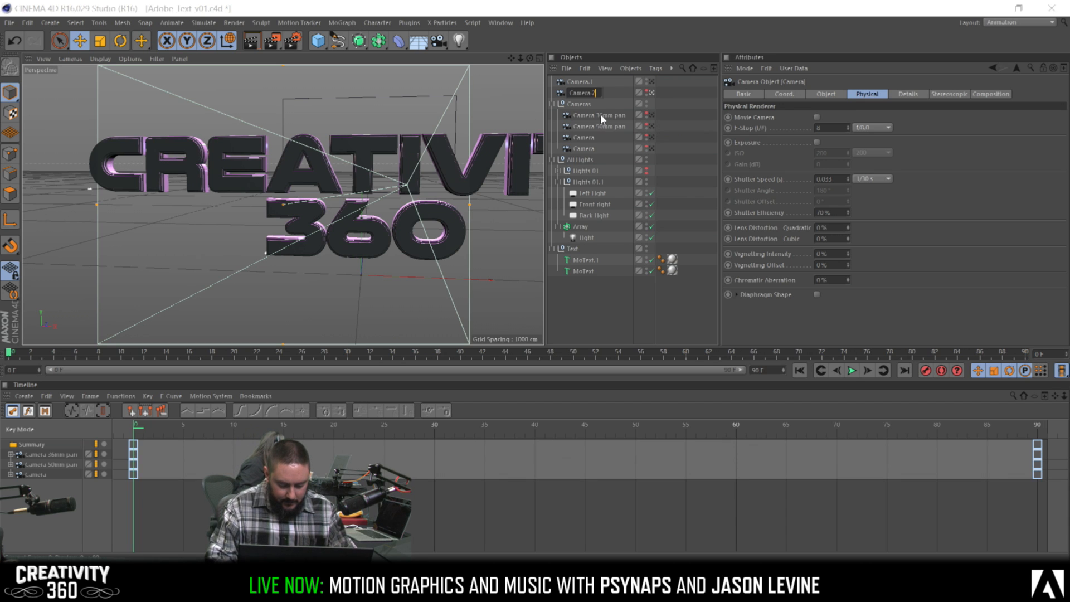
pyautogui.write('t')
pyautogui.press('Return')
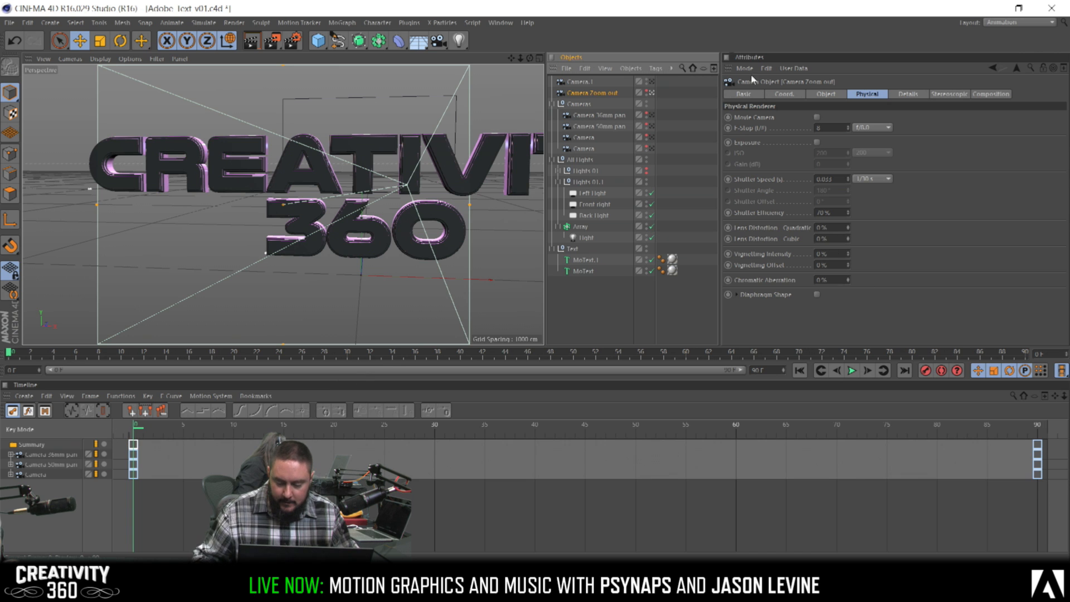
# Turn on autokeying at frame 0, move Camera Zoom out closer to the title and set its focal length to Classic (36 mm)
pyautogui.click(941, 370)
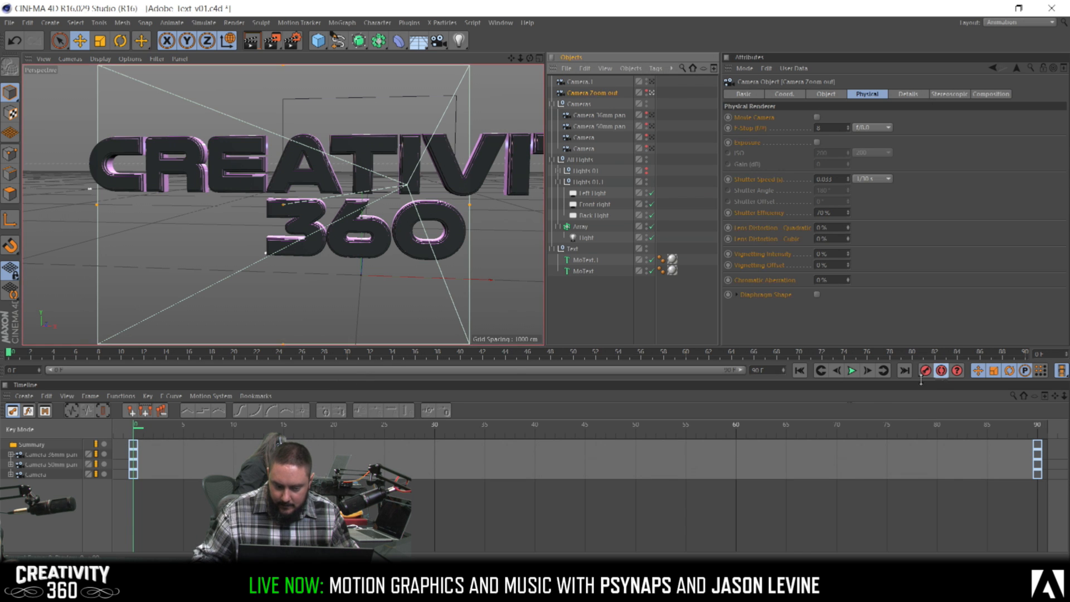
pyautogui.keyDown('alt'); pyautogui.moveTo(367, 152); pyautogui.dragTo(429, 202, button='right'); pyautogui.keyUp('alt')
pyautogui.keyDown('alt'); pyautogui.moveTo(429, 203); pyautogui.dragTo(314, 177, button='middle'); pyautogui.keyUp('alt')
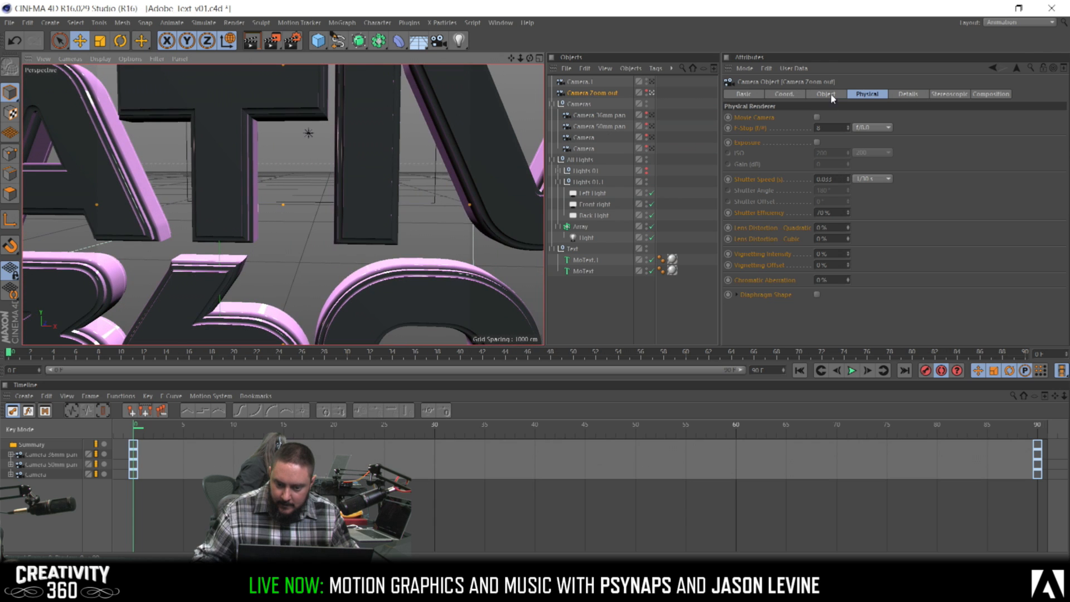
pyautogui.click(826, 94)
pyautogui.click(869, 131)
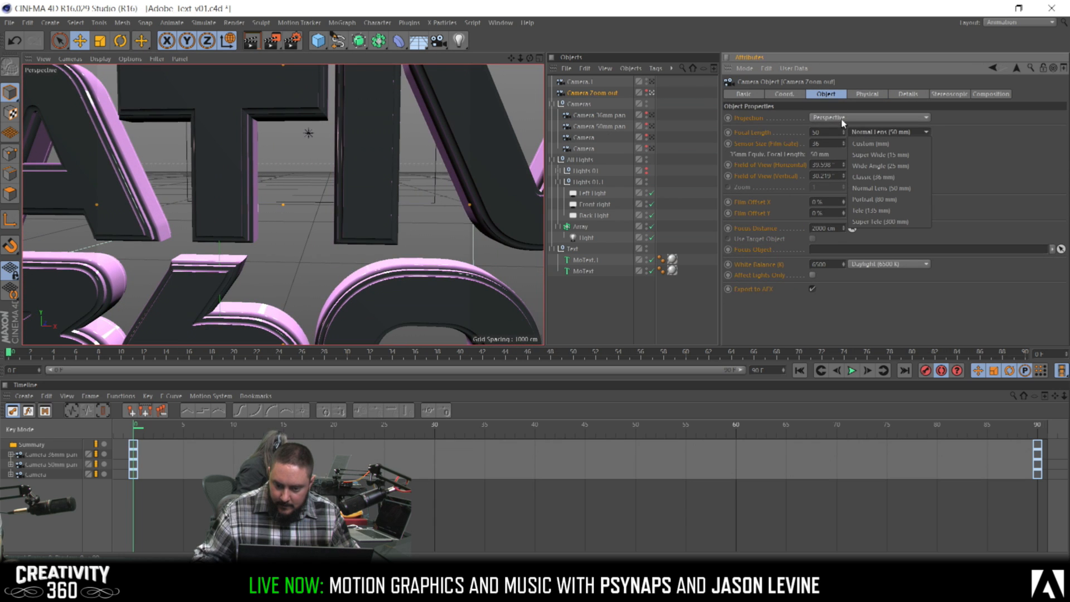
pyautogui.click(842, 122)
pyautogui.click(893, 136)
pyautogui.click(894, 174)
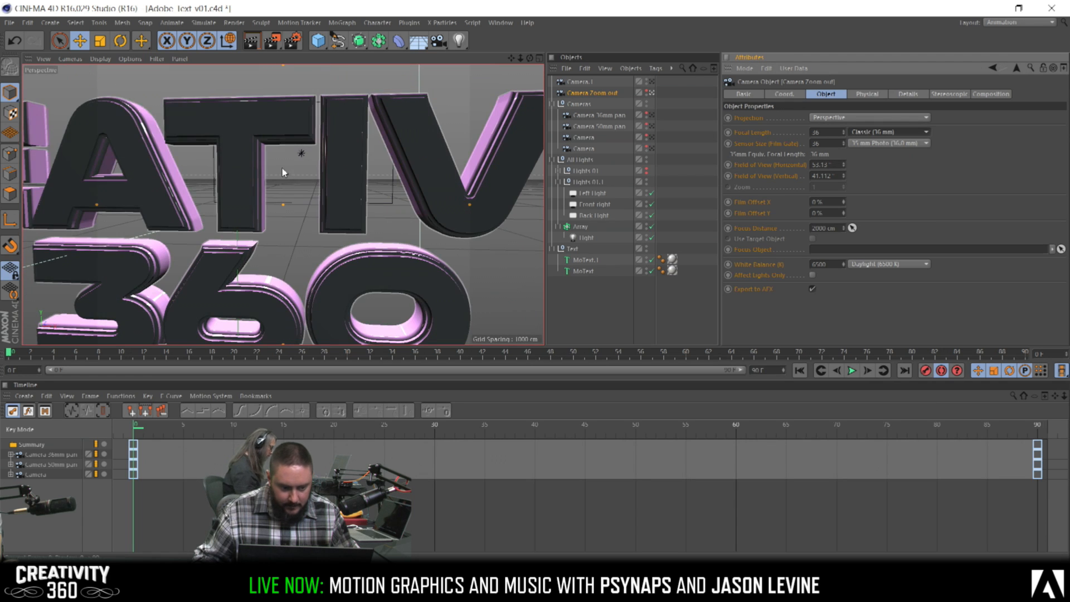
# Frame a tight close-up around the bottom of the T and the top of the 6 as the opening view, and save
pyautogui.keyDown('alt'); pyautogui.moveTo(142, 187); pyautogui.dragTo(174, 178, button='middle'); pyautogui.keyUp('alt')
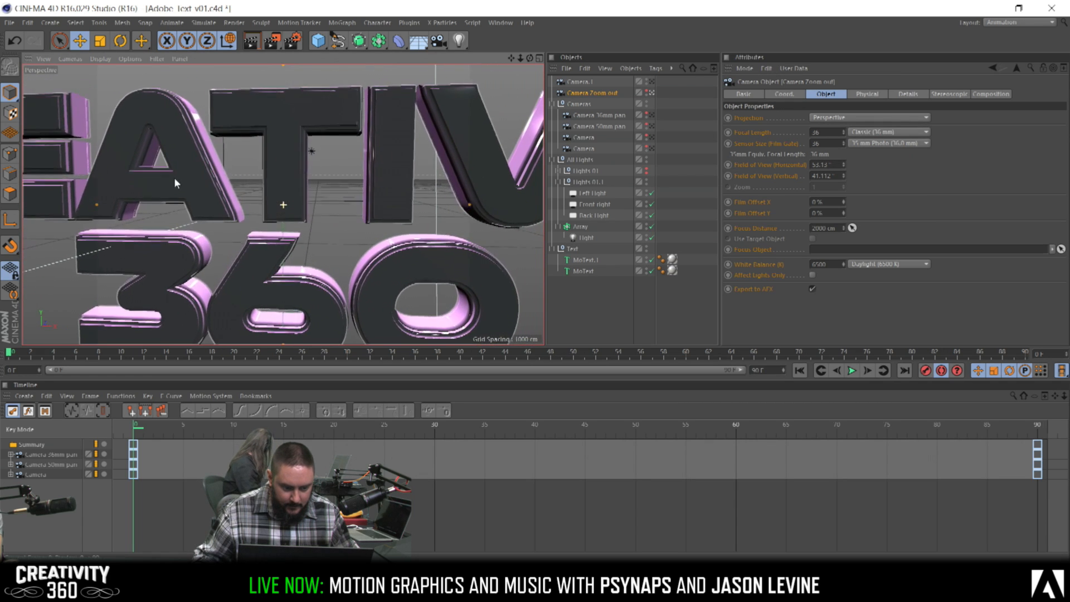
pyautogui.scroll(3, 295, 189)
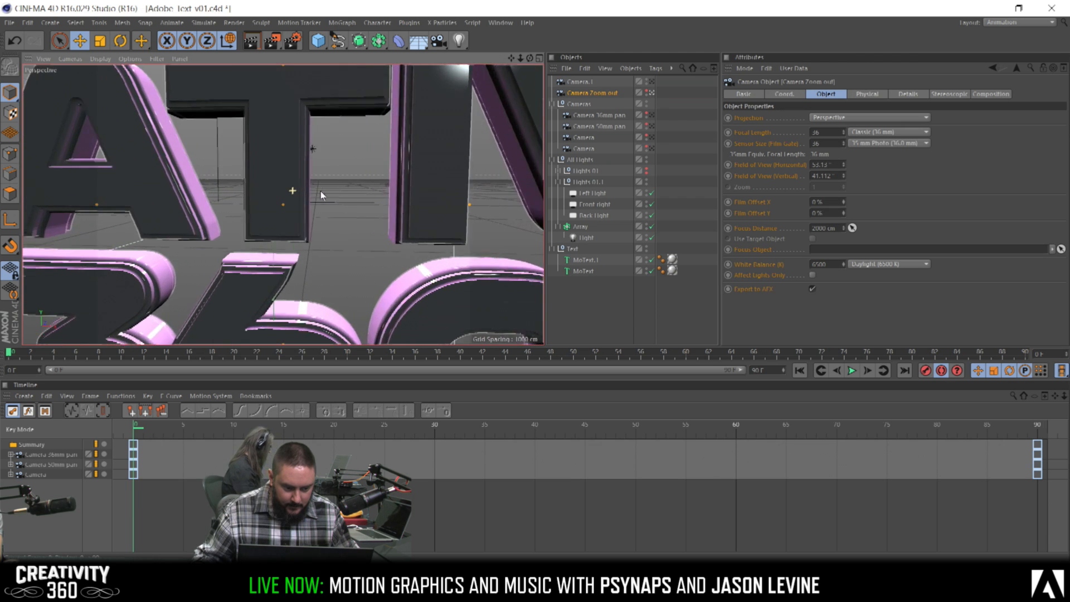
pyautogui.scroll(4, 321, 195)
pyautogui.keyDown('alt'); pyautogui.moveTo(283, 166); pyautogui.dragTo(331, 181); pyautogui.keyUp('alt')
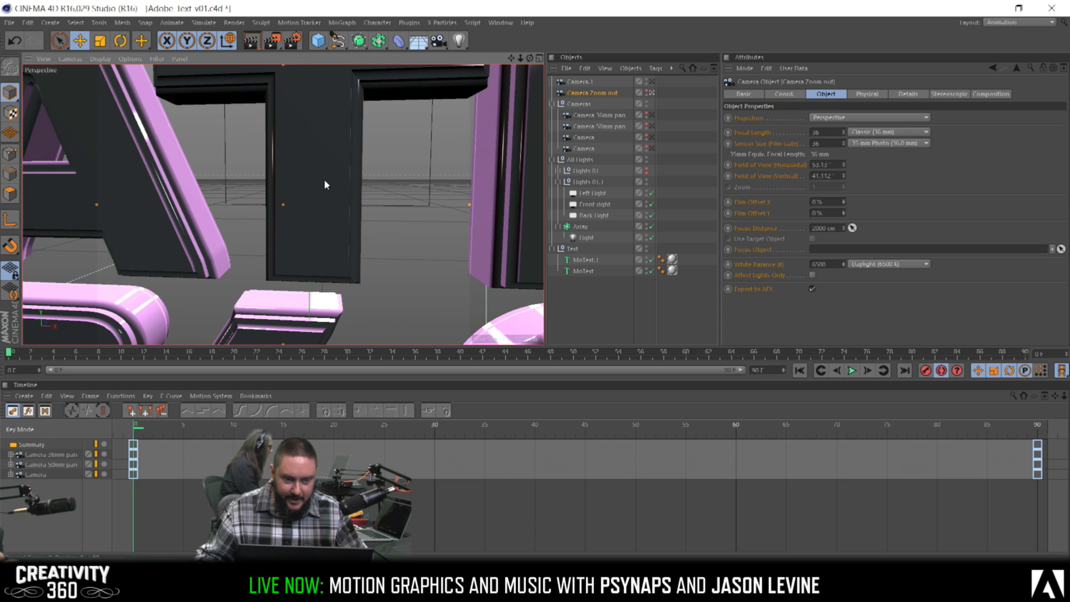
pyautogui.keyDown('alt'); pyautogui.moveTo(319, 214); pyautogui.dragTo(319, 168, button='middle'); pyautogui.keyUp('alt')
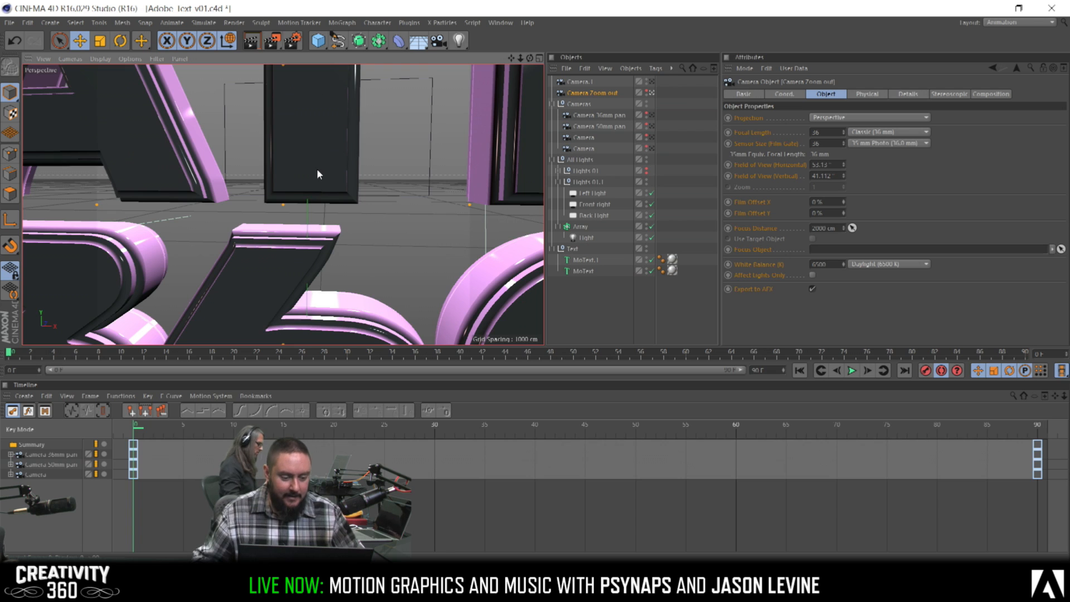
pyautogui.moveTo(318, 169)
pyautogui.keyDown('alt'); pyautogui.mouseDown()
pyautogui.moveTo(321, 160)
pyautogui.moveTo(319, 171)
pyautogui.mouseUp(); pyautogui.keyUp('alt')
pyautogui.hotkey('ctrl', 's')
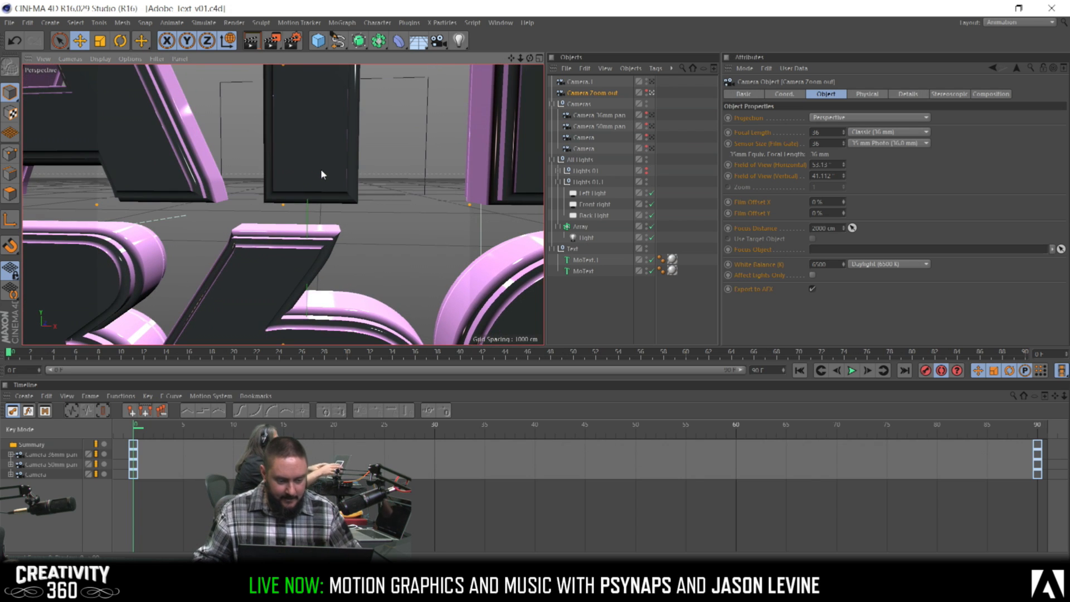
# At frame 90, pull Camera Zoom out back far enough to show the whole title and record a keyframe
pyautogui.moveTo(150, 426); pyautogui.dragTo(1039, 458)
pyautogui.keyDown('alt'); pyautogui.moveTo(317, 172); pyautogui.dragTo(197, 184, button='right'); pyautogui.keyUp('alt')
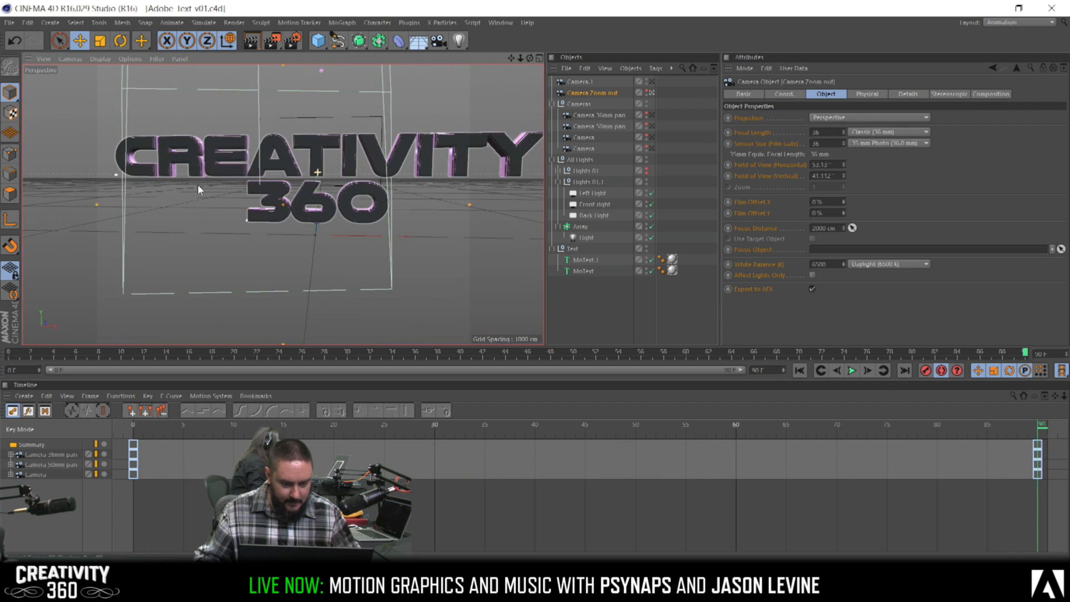
pyautogui.press('F9')
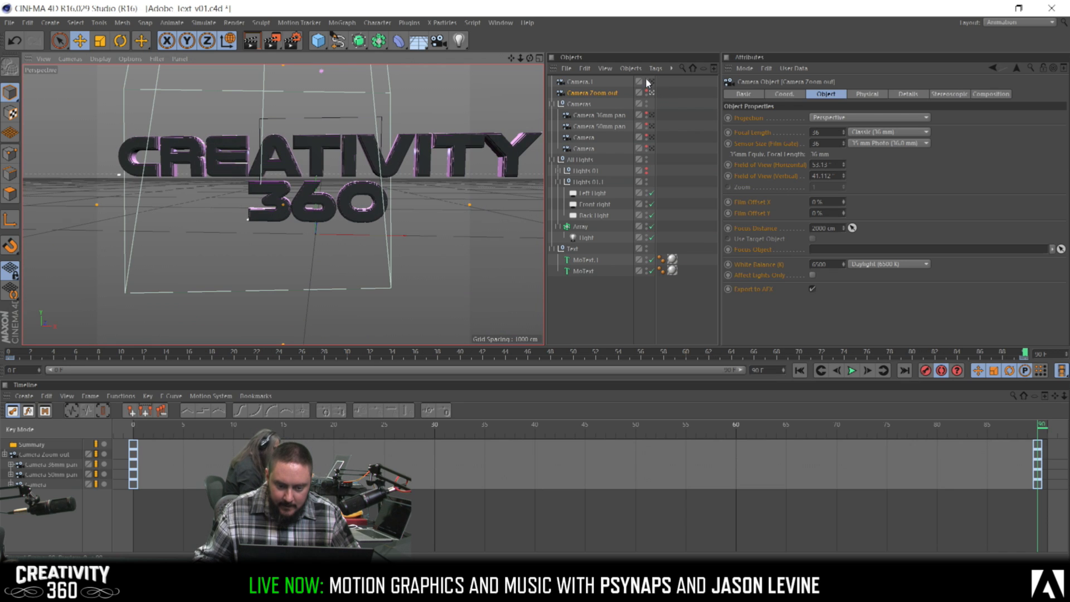
# Hide Camera.1 in the viewport, center the whole title in the frame 90 view, and save the project
pyautogui.doubleClick(647, 79)
pyautogui.keyDown('alt'); pyautogui.moveTo(355, 158); pyautogui.dragTo(314, 185, button='middle'); pyautogui.keyUp('alt')
pyautogui.keyDown('alt'); pyautogui.moveTo(314, 185); pyautogui.dragTo(277, 184); pyautogui.keyUp('alt')
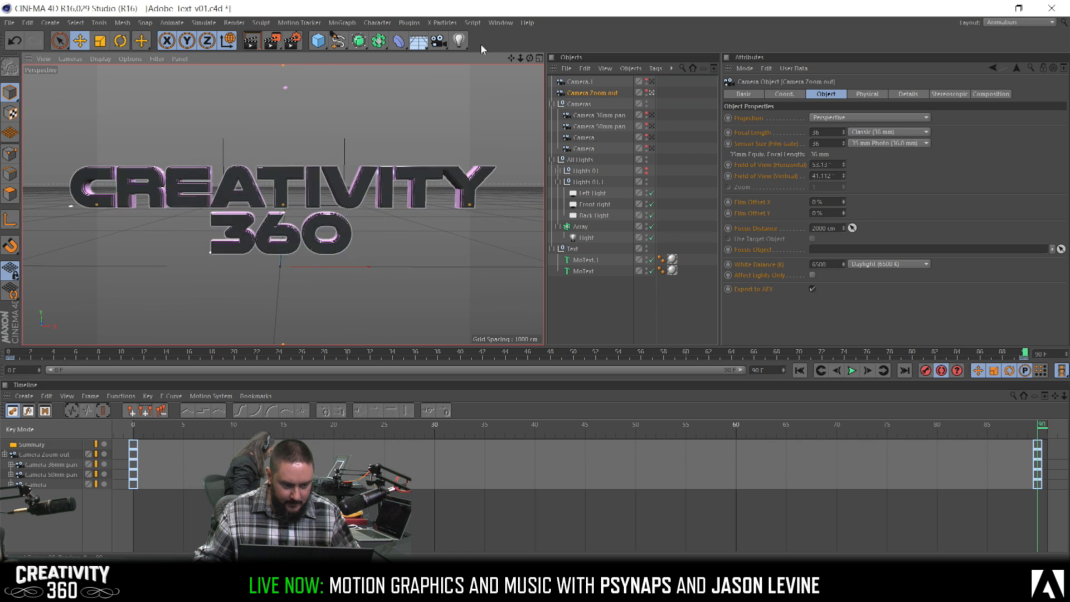
pyautogui.click(588, 93)
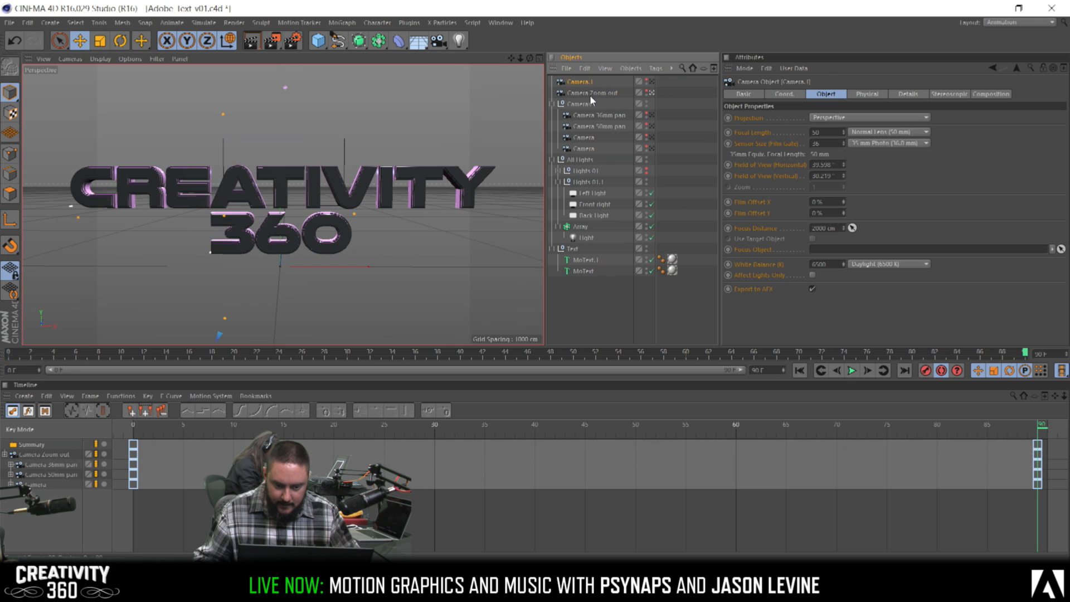
pyautogui.hotkey('ctrl', 's')
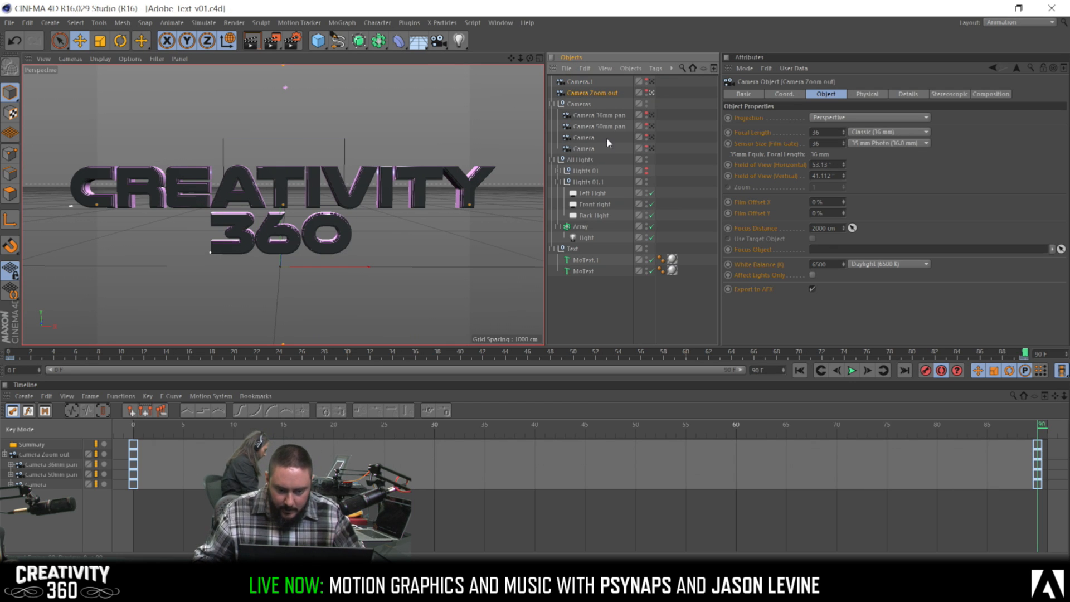
# Scrub the zoom-out between frames 0 and 90 to check its motion and final framing
pyautogui.moveTo(178, 423); pyautogui.dragTo(113, 474)
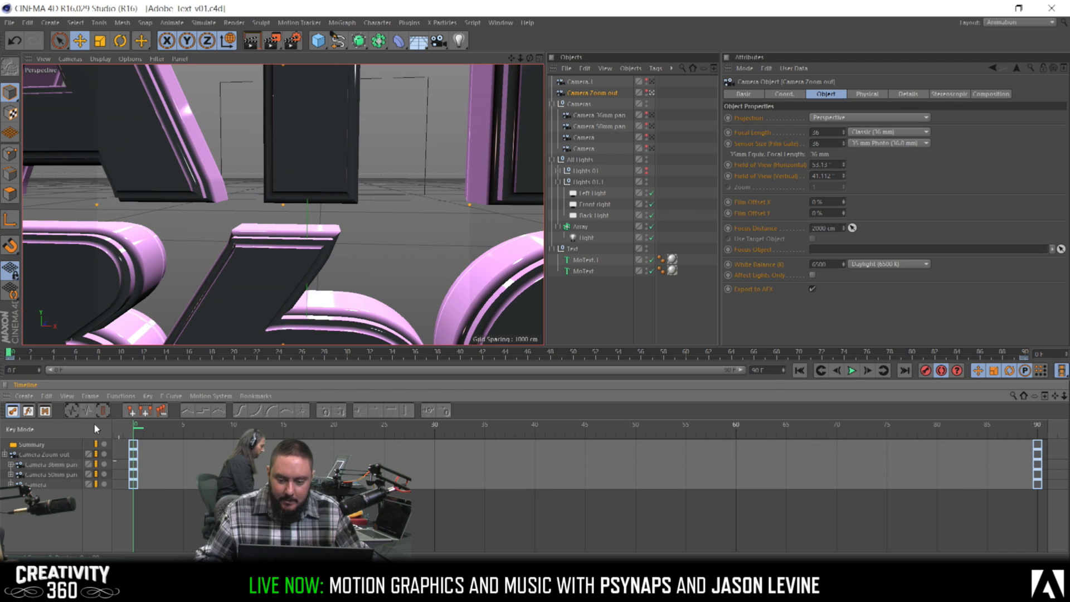
pyautogui.click(154, 425)
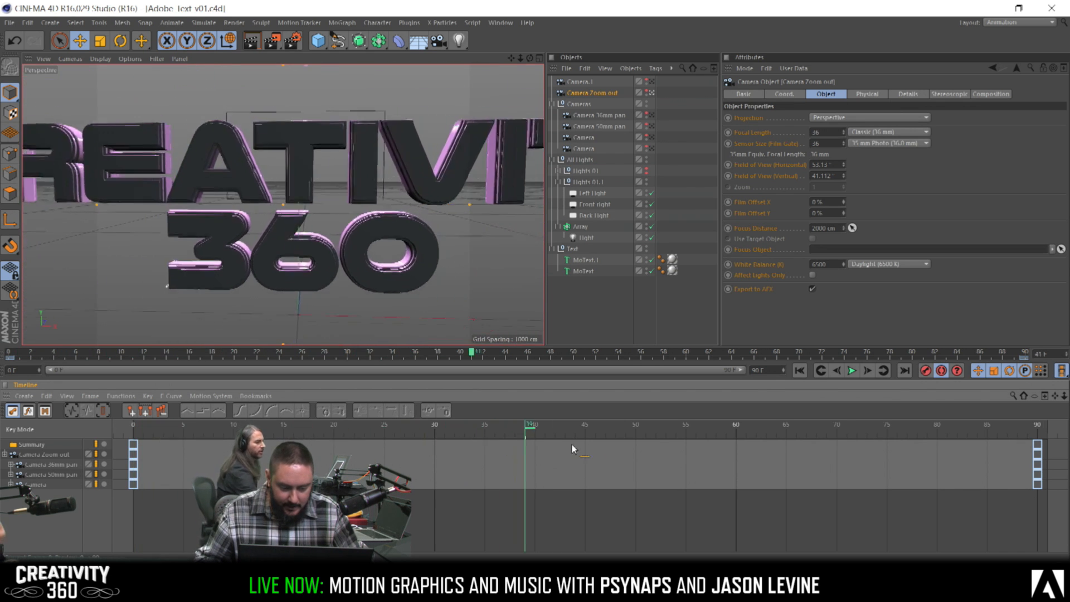
pyautogui.moveTo(572, 443); pyautogui.dragTo(1032, 423)
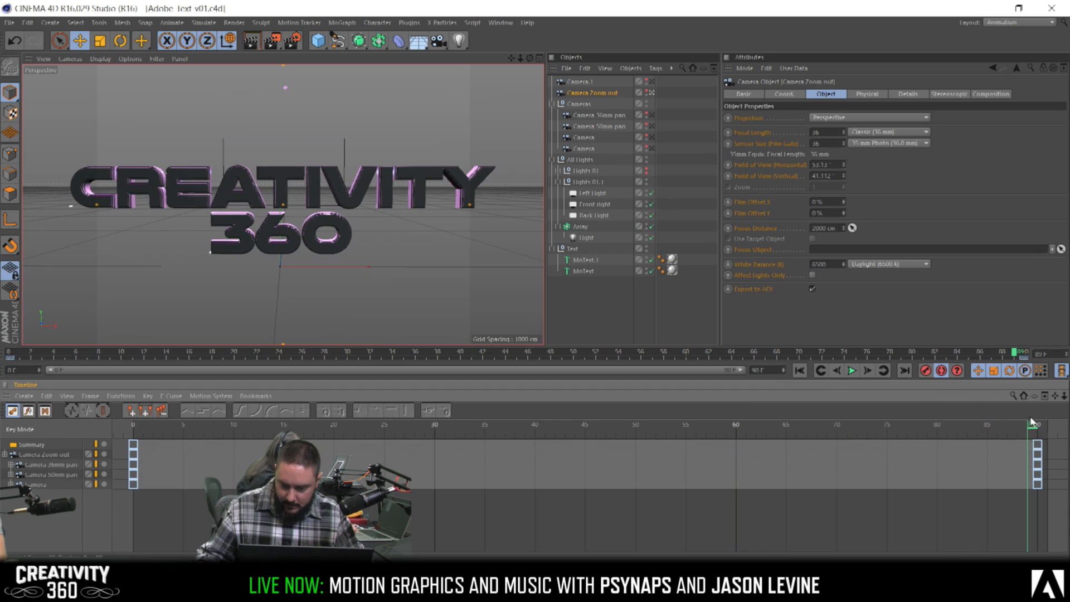
pyautogui.click(586, 93)
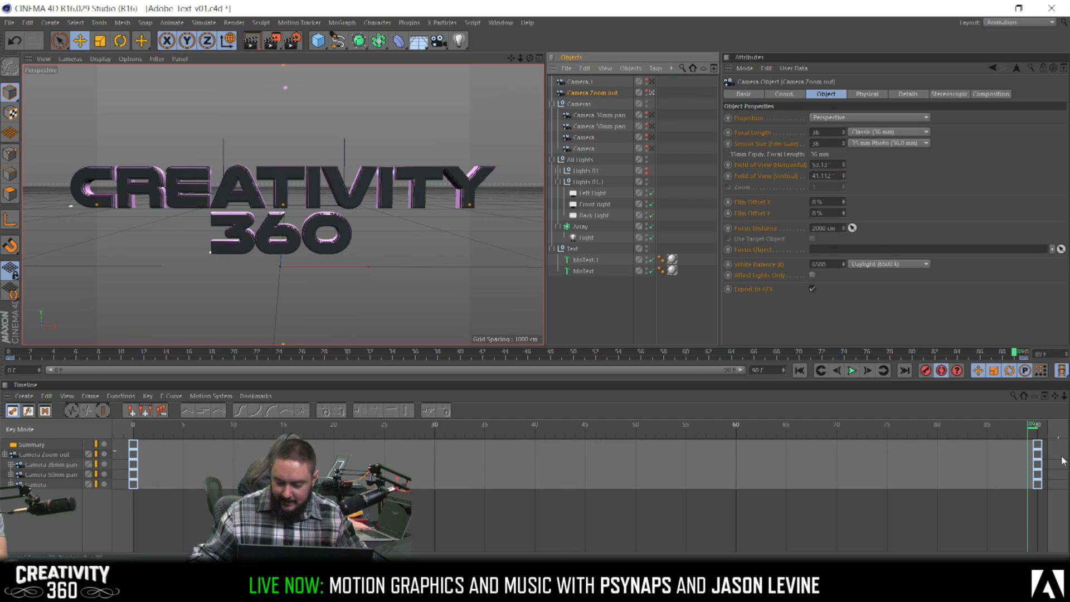
pyautogui.moveTo(1018, 430); pyautogui.dragTo(1039, 434)
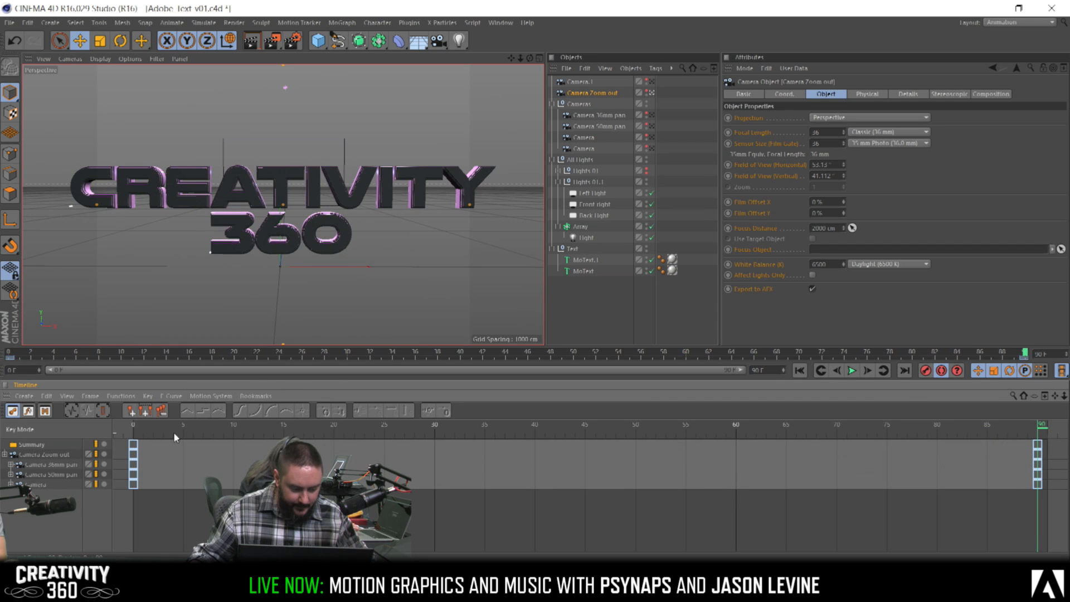
# At frame 0, set the bank rotation of Camera Zoom out to 47°, leaving its heading and pitch as keyed
pyautogui.click(134, 426)
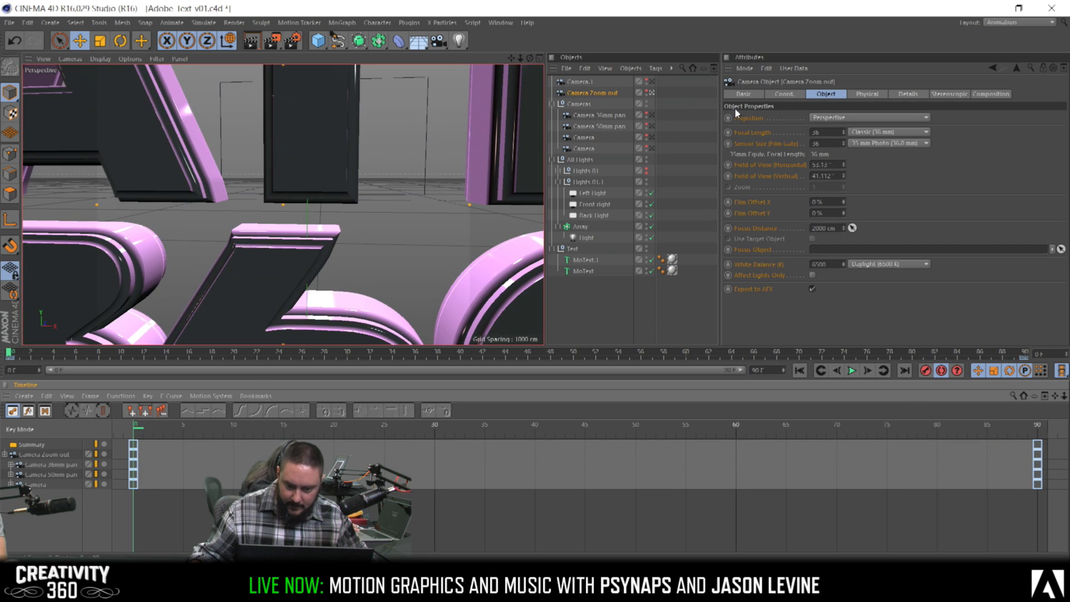
pyautogui.click(784, 94)
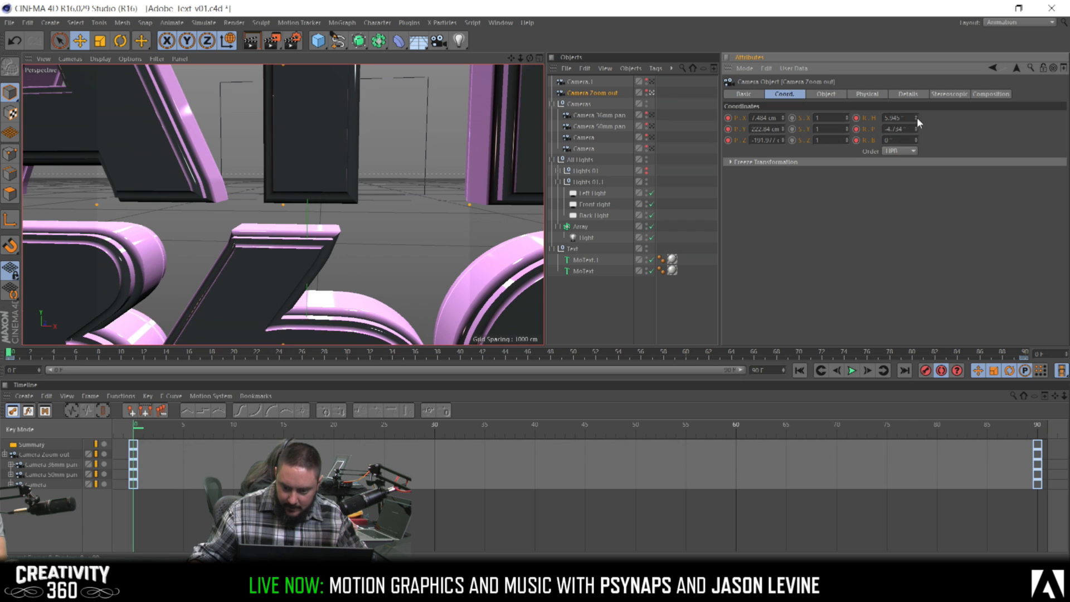
pyautogui.moveTo(916, 119); pyautogui.dragTo(917, 113)
pyautogui.hotkey('ctrl', 'z')
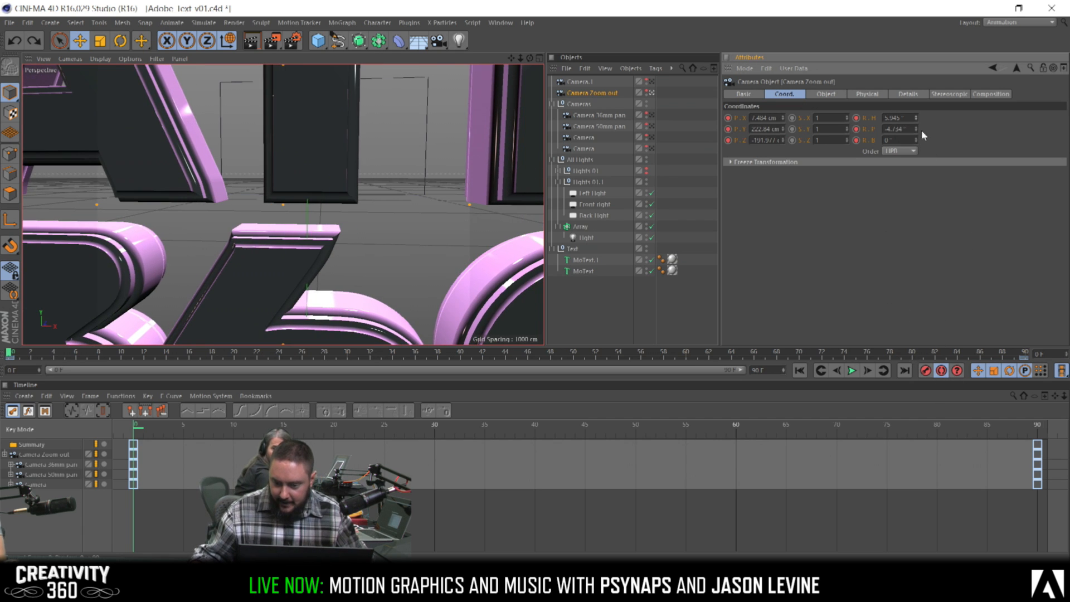
pyautogui.moveTo(916, 128)
pyautogui.mouseDown()
pyautogui.moveTo(915, 139)
pyautogui.moveTo(915, 126)
pyautogui.mouseUp()
pyautogui.hotkey('ctrl', 'z')
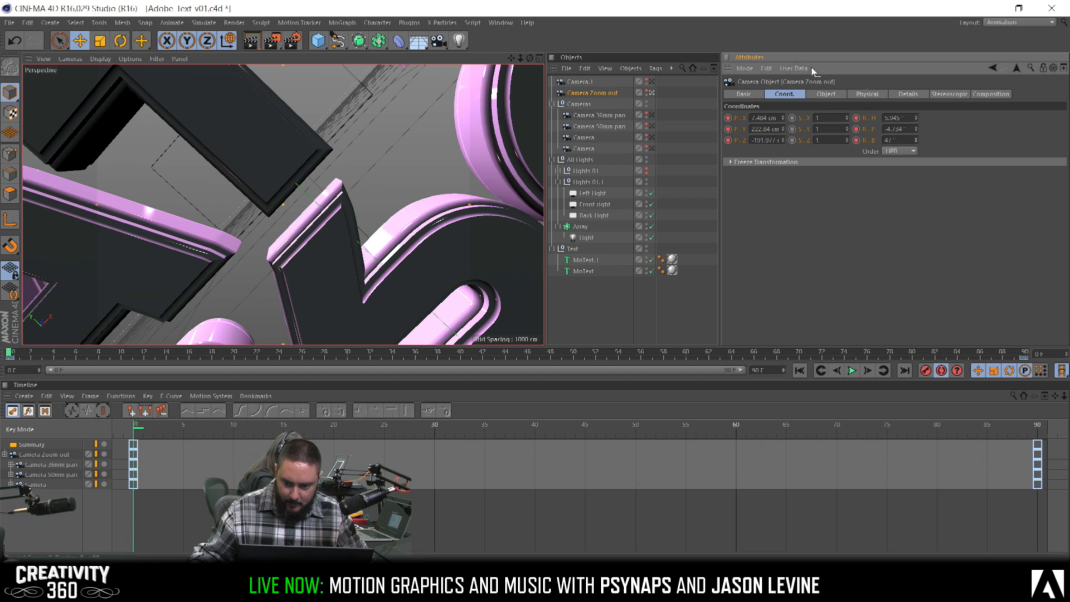
# Scrub the rotating zoom-out through to frame 90 to check its motion, and save the project
pyautogui.click(389, 426)
pyautogui.moveTo(417, 443)
pyautogui.mouseDown()
pyautogui.moveTo(720, 444)
pyautogui.moveTo(263, 443)
pyautogui.moveTo(734, 441)
pyautogui.moveTo(950, 407)
pyautogui.moveTo(1041, 421)
pyautogui.mouseUp()
pyautogui.hotkey('ctrl', 's')
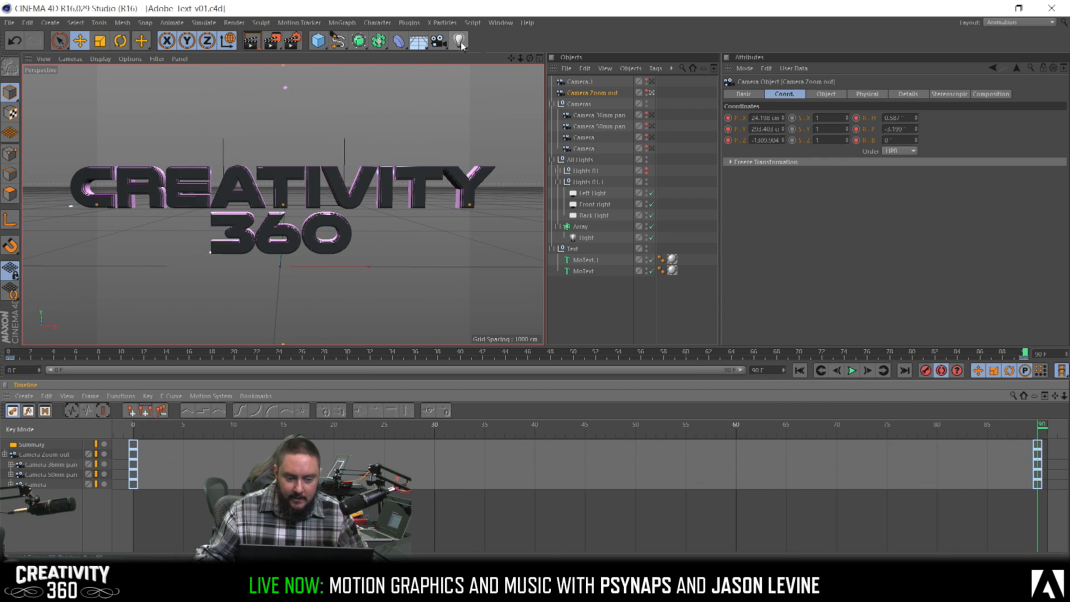
pyautogui.moveTo(784, 425)
pyautogui.mouseDown()
pyautogui.moveTo(348, 428)
pyautogui.moveTo(342, 446)
pyautogui.moveTo(1041, 439)
pyautogui.mouseUp()
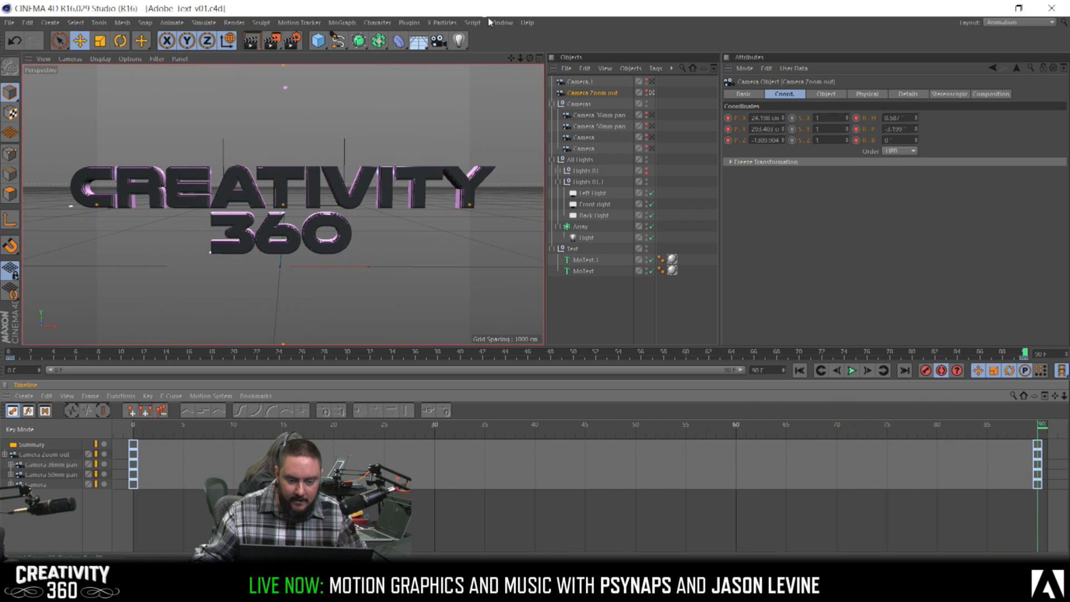
pyautogui.click(501, 23)
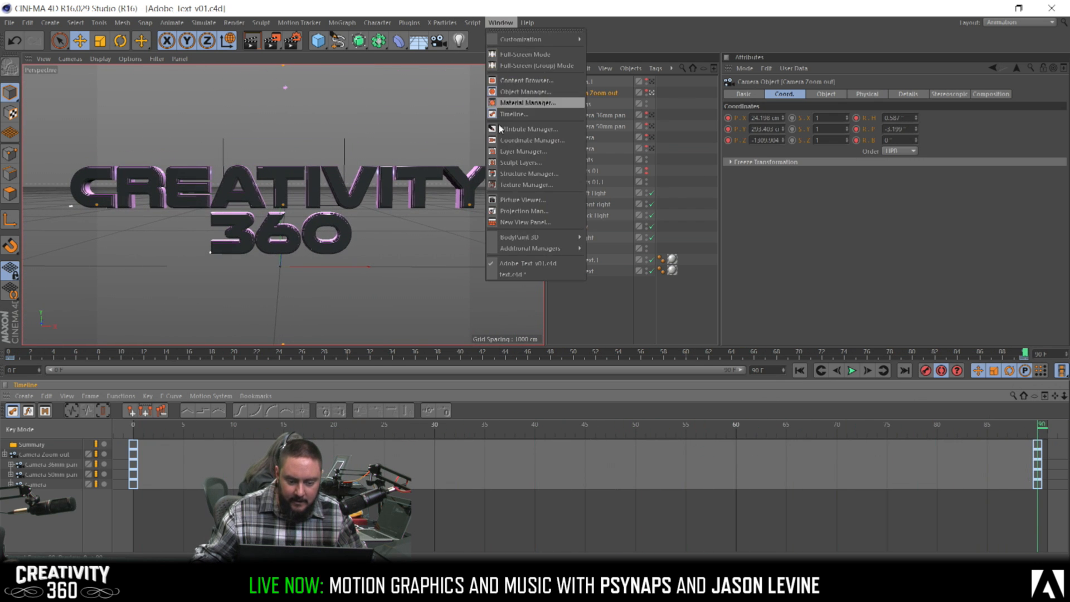
pyautogui.click(507, 92)
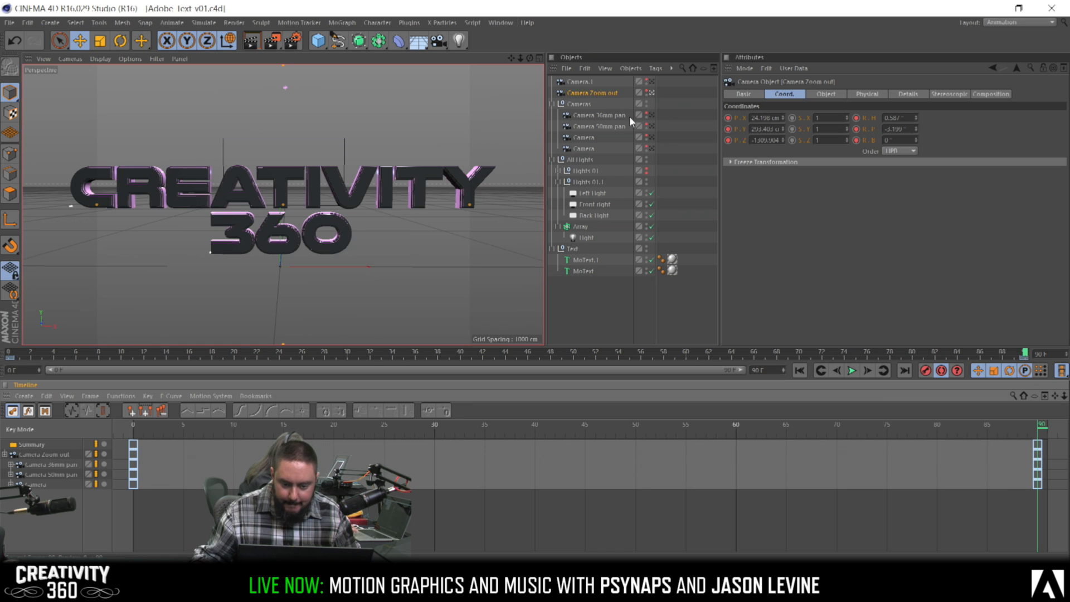
# Set the render output size to 1280 × 720 pixels and close the render settings
pyautogui.click(293, 40)
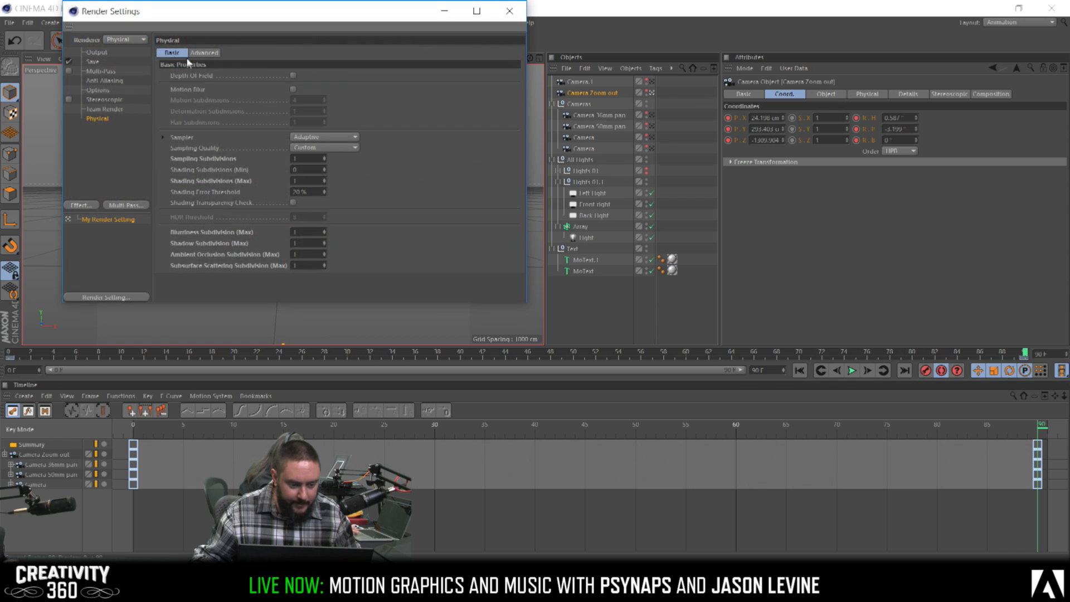
pyautogui.click(91, 52)
pyautogui.doubleClick(236, 62)
pyautogui.write('12')
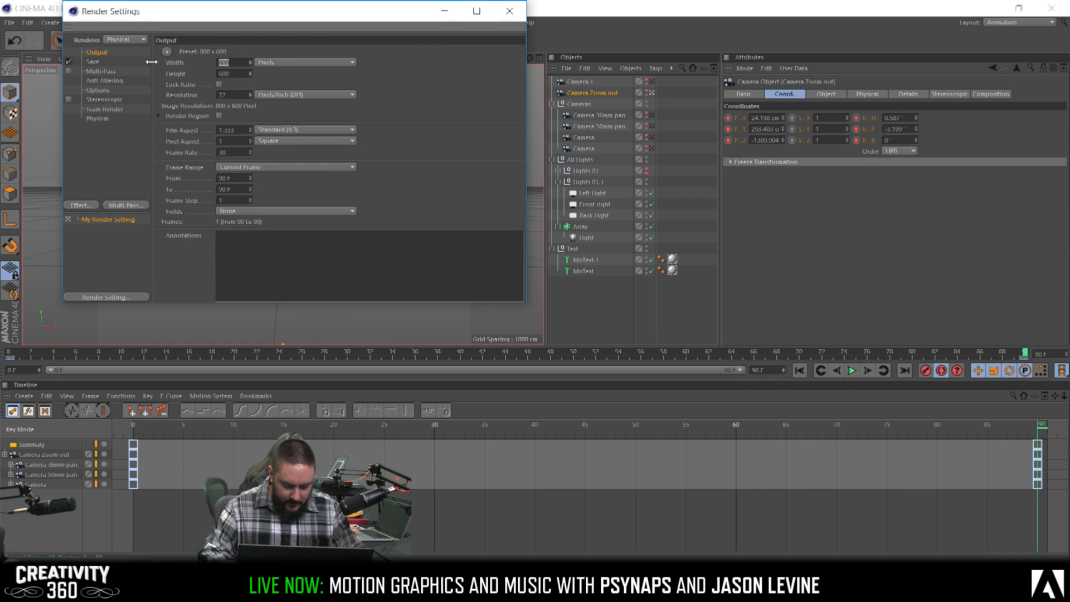
pyautogui.write('80')
pyautogui.press('Tab')
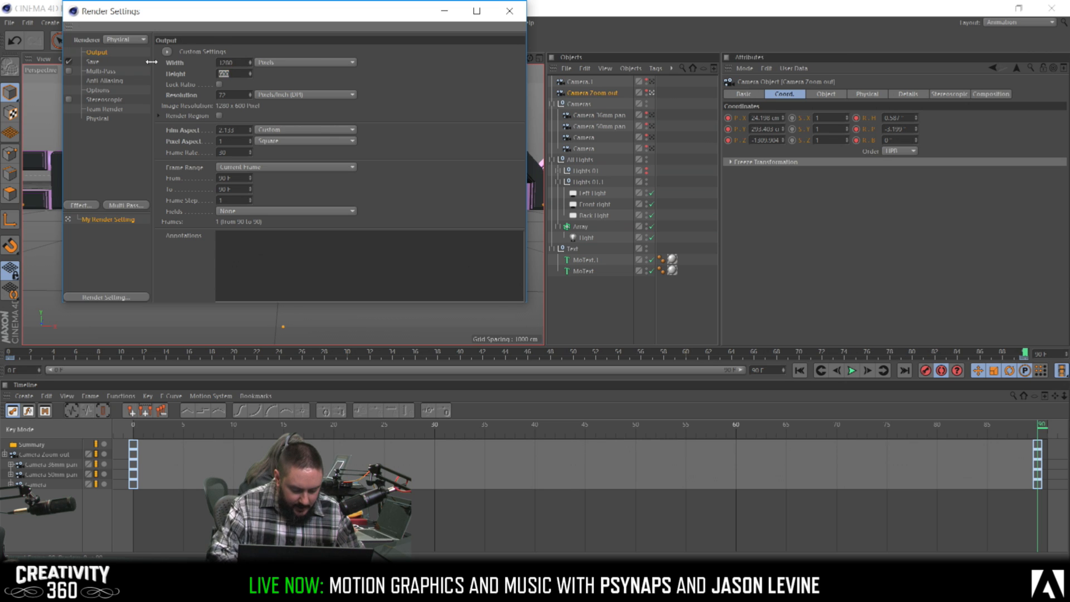
pyautogui.write('720')
pyautogui.press('Return')
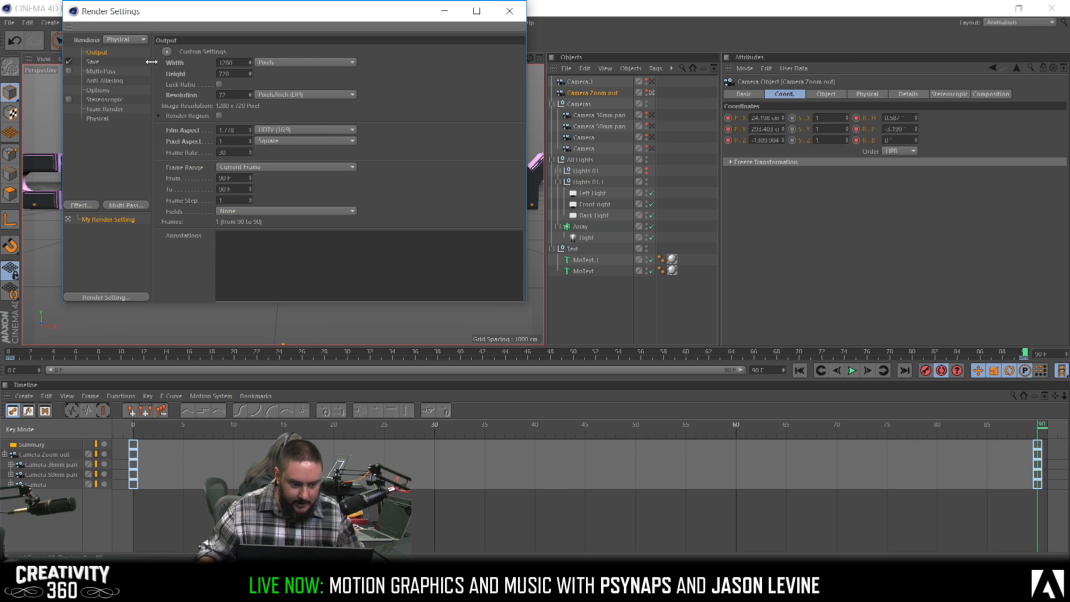
pyautogui.click(508, 12)
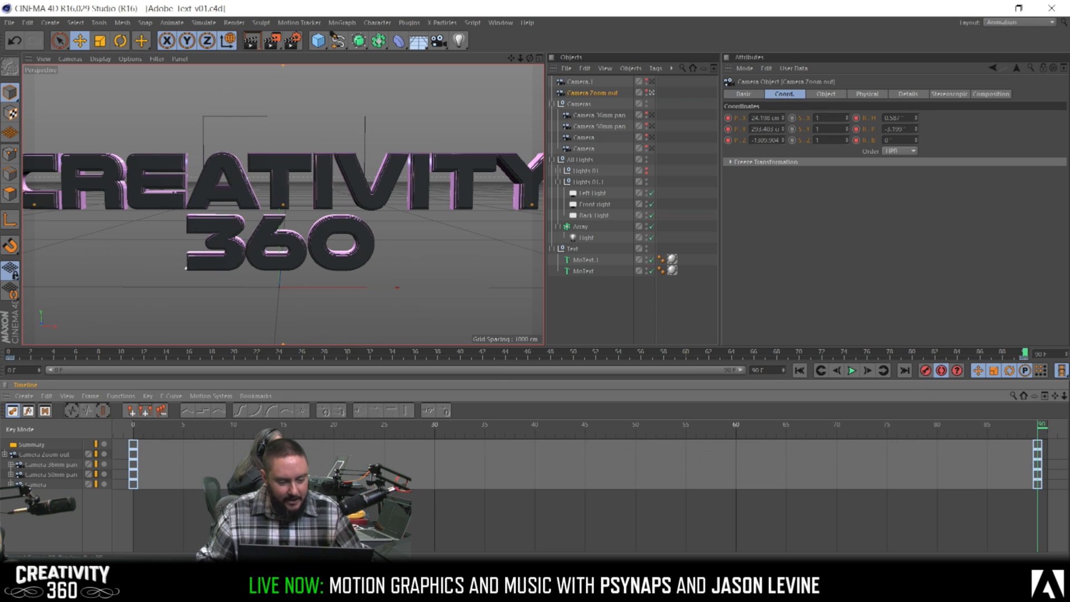
# Scrub the timeline to frame 58 to check the rotating zoom-out in the widescreen frame
pyautogui.moveTo(353, 591)
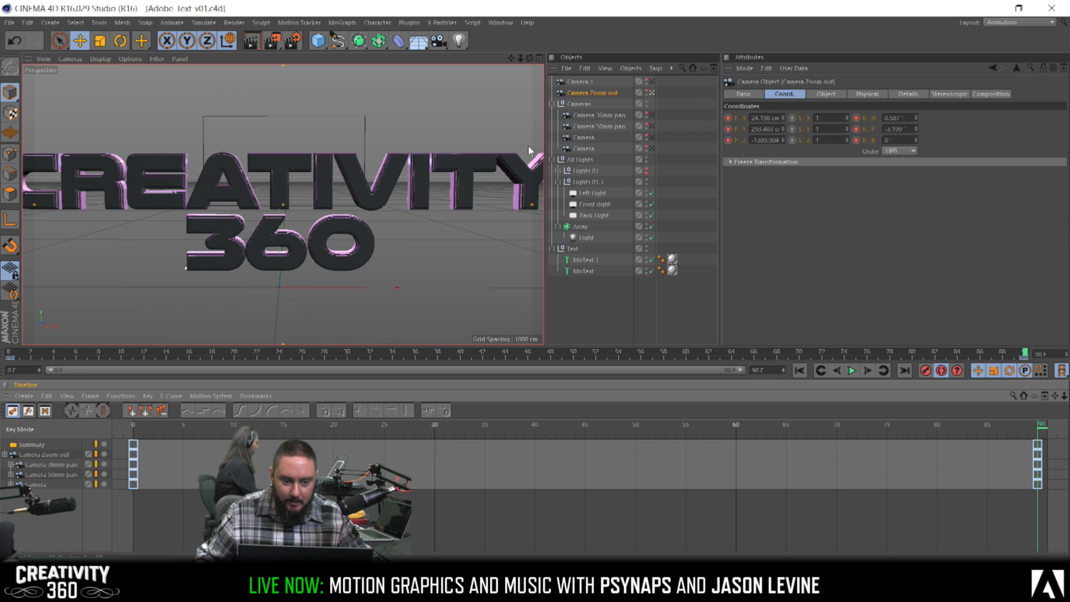
pyautogui.moveTo(85, 350); pyautogui.dragTo(663, 363)
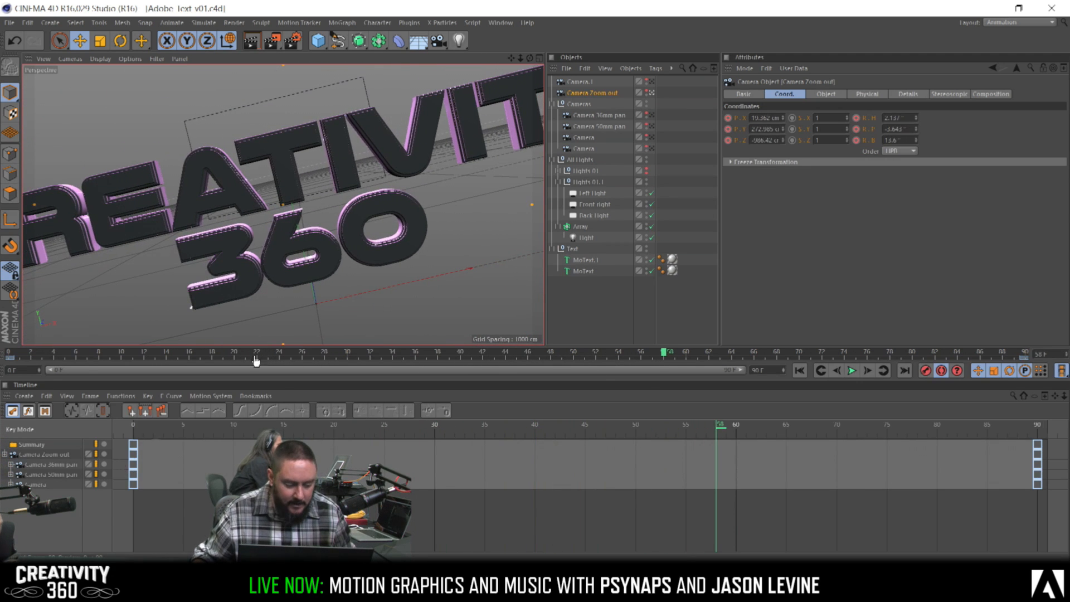
pyautogui.click(1003, 21)
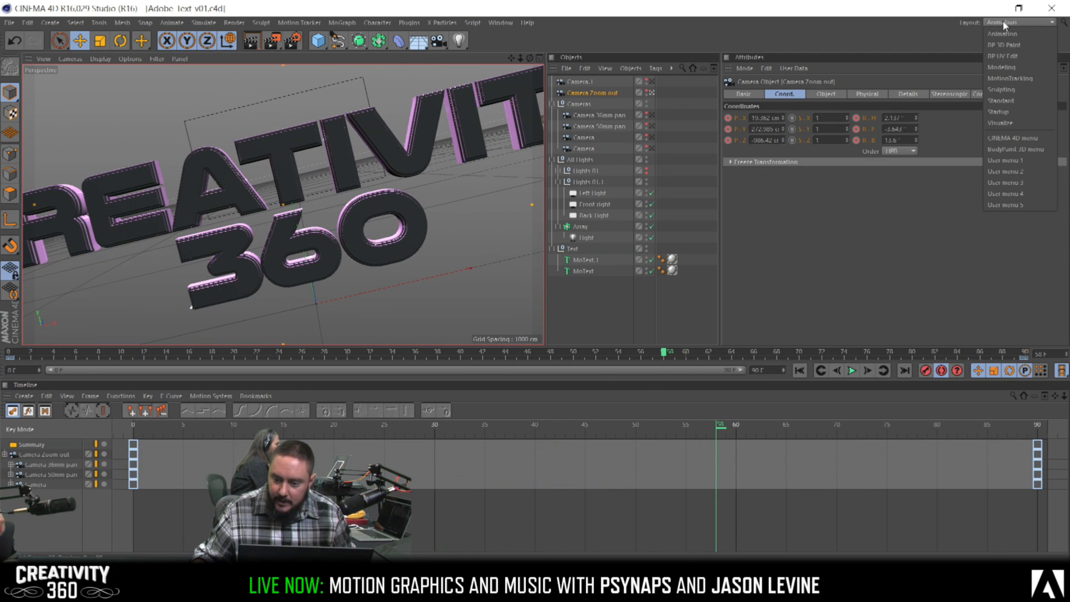
pyautogui.click(1001, 101)
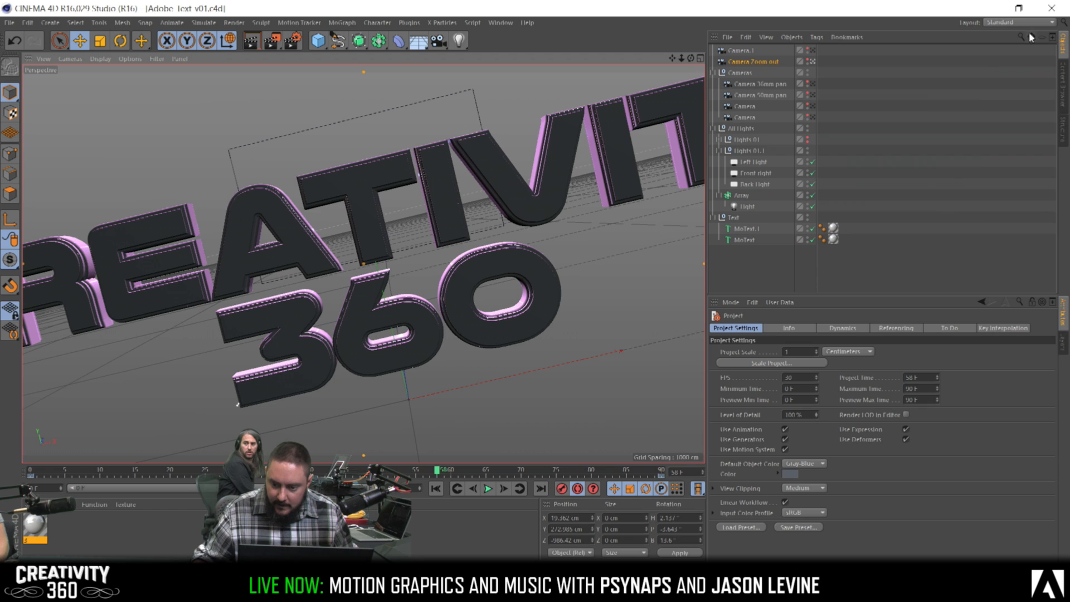
pyautogui.click(1022, 23)
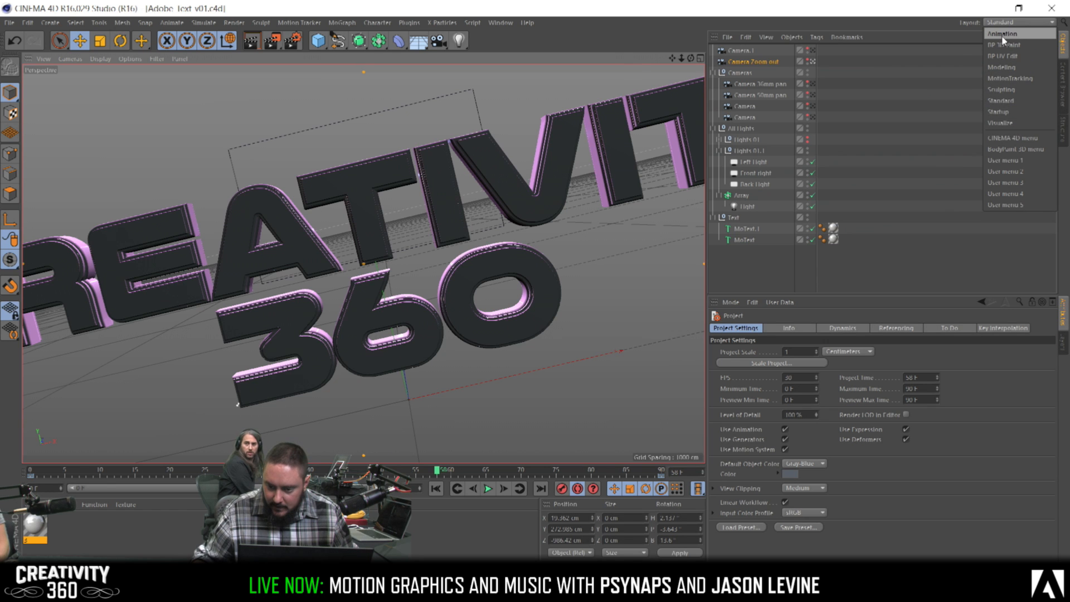
pyautogui.click(1002, 34)
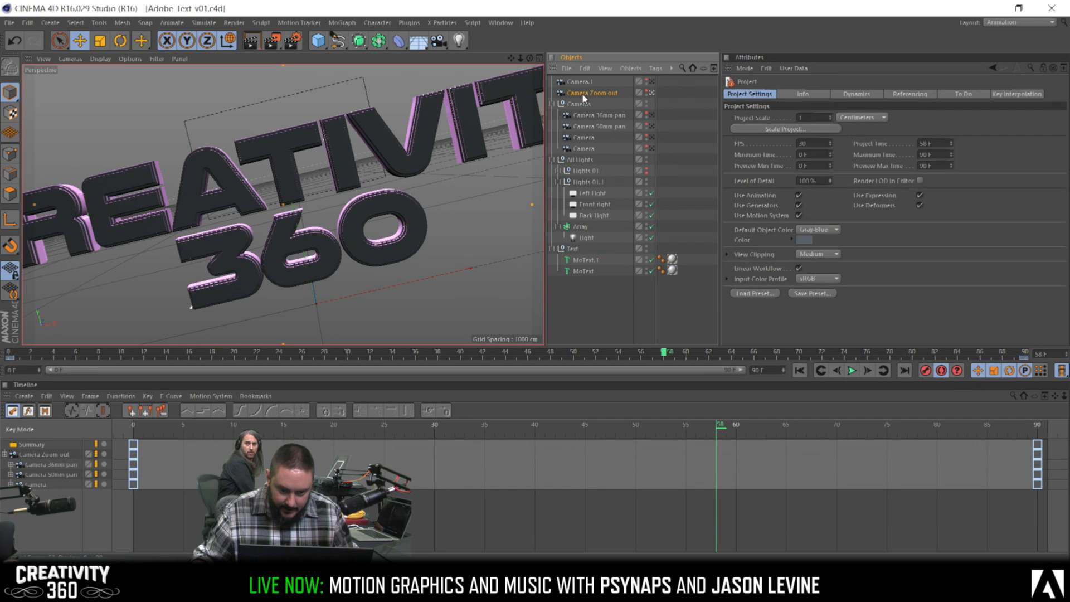
# Try Linear interpolation on all of Camera Zoom out's keyframes and scrub the timeline to judge the motion
pyautogui.click(582, 92)
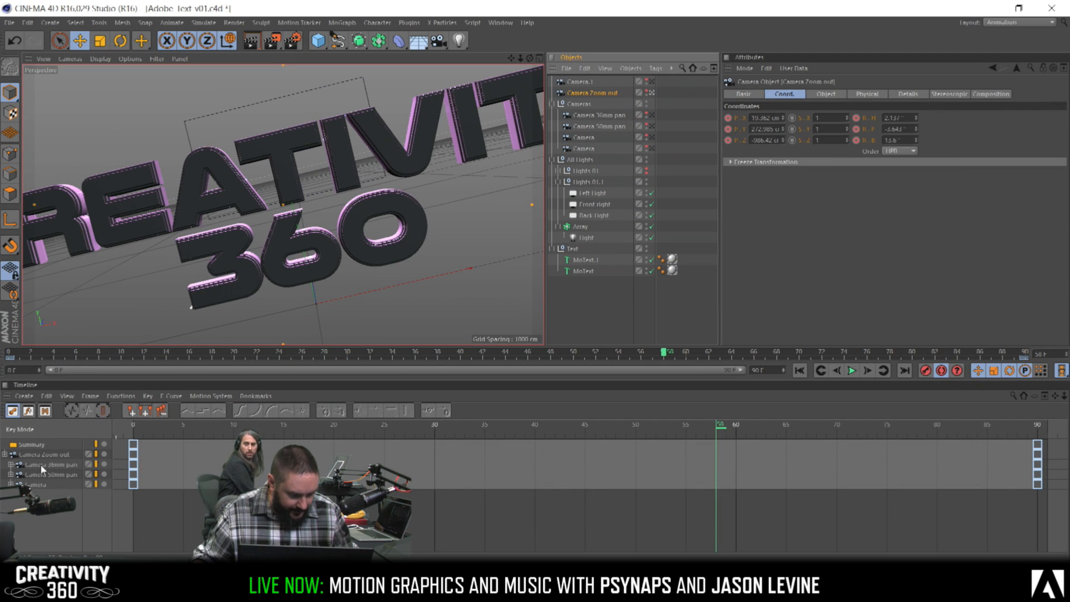
pyautogui.click(44, 454)
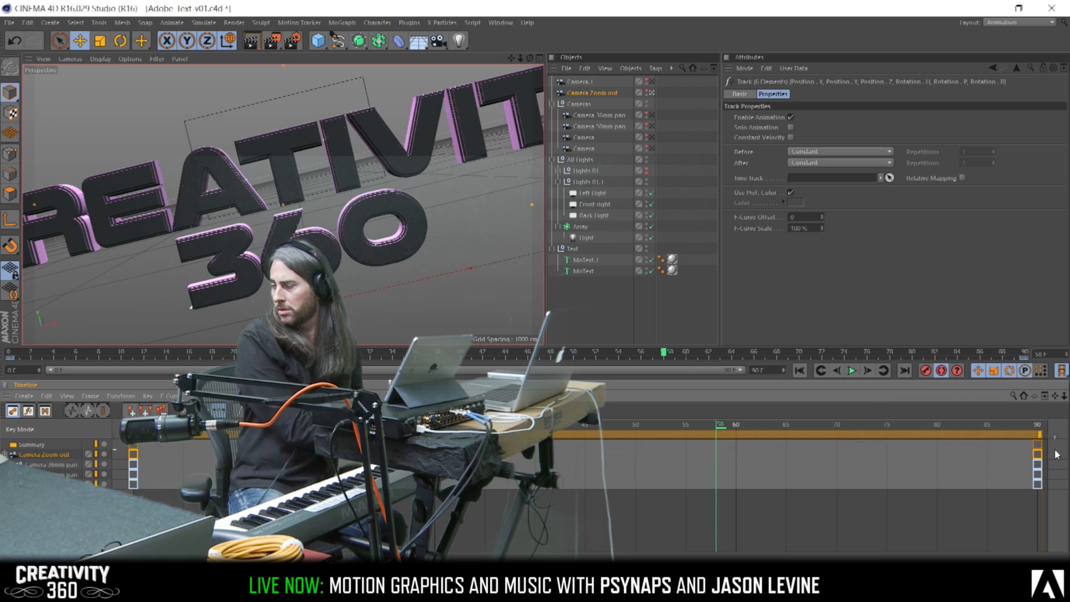
pyautogui.moveTo(1051, 450); pyautogui.dragTo(649, 429)
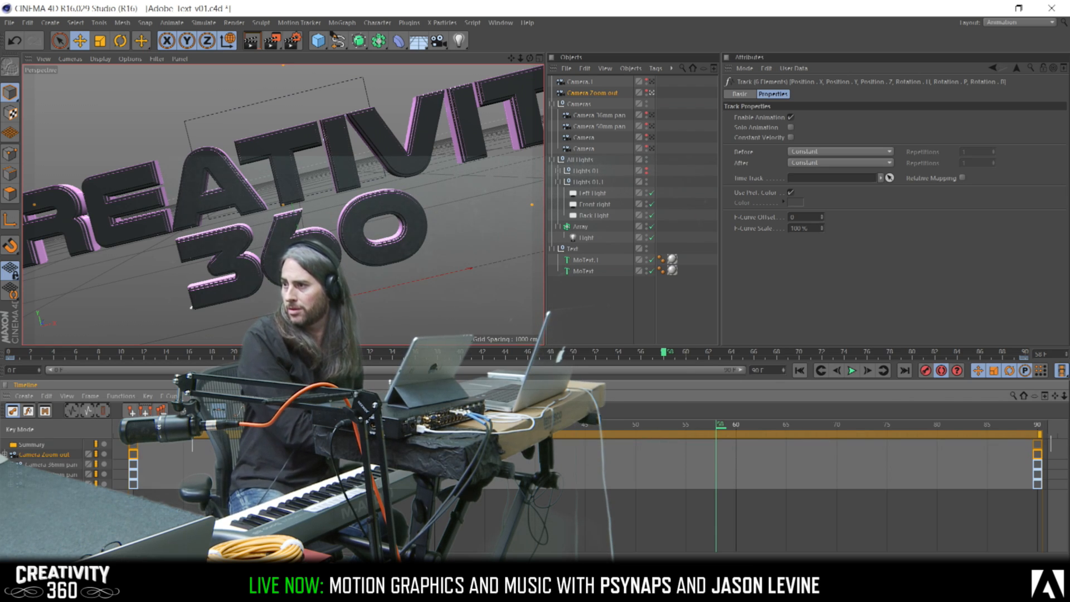
pyautogui.moveTo(184, 442); pyautogui.dragTo(125, 458)
pyautogui.click(817, 129)
pyautogui.click(805, 150)
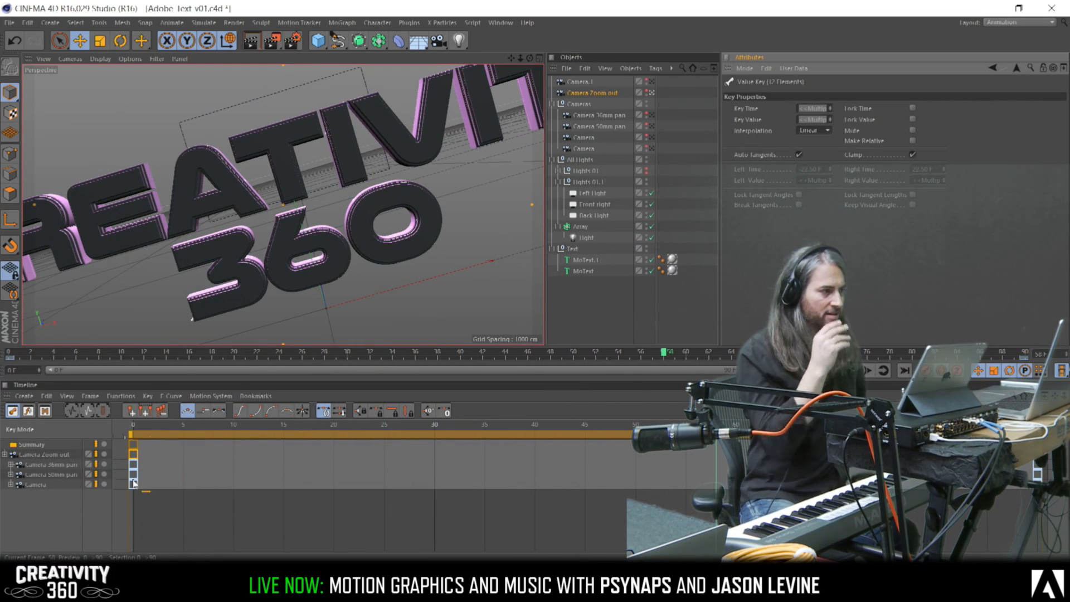
pyautogui.moveTo(167, 355); pyautogui.dragTo(203, 386)
pyautogui.click(204, 386)
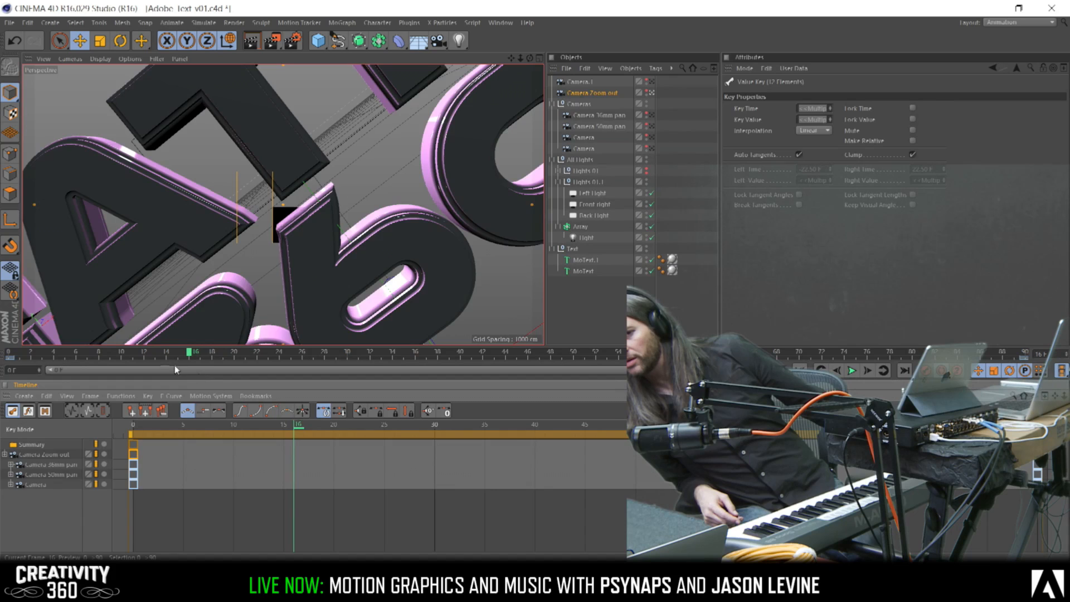
pyautogui.moveTo(191, 353); pyautogui.dragTo(618, 346)
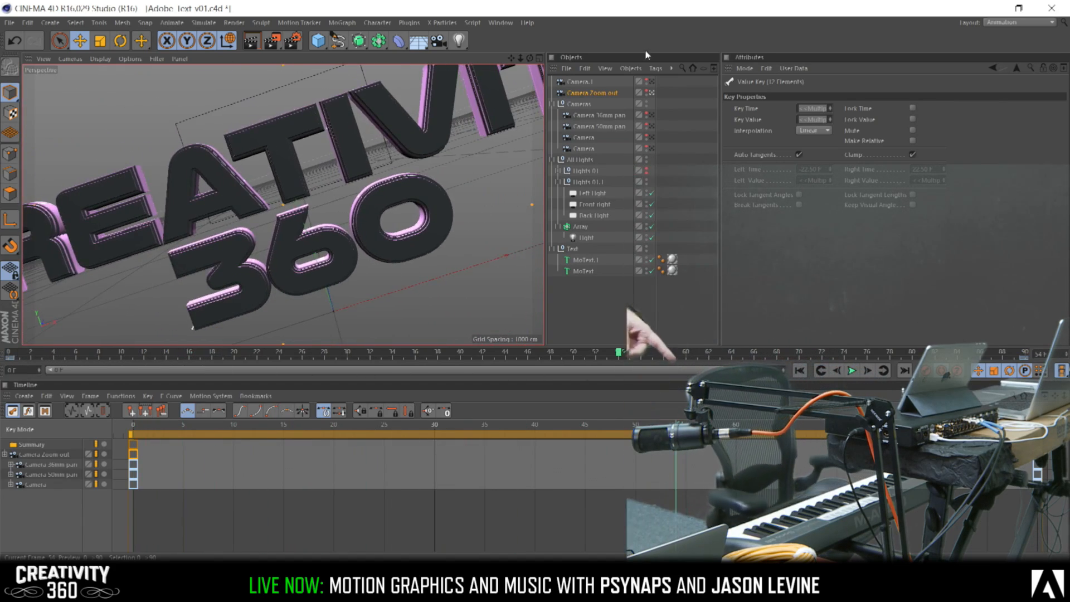
# Set Camera Zoom out's keyframes to Spline interpolation, scrub the whole move, return to frame 0 and save the project
pyautogui.click(807, 131)
pyautogui.click(809, 143)
pyautogui.moveTo(104, 354); pyautogui.dragTo(1024, 384)
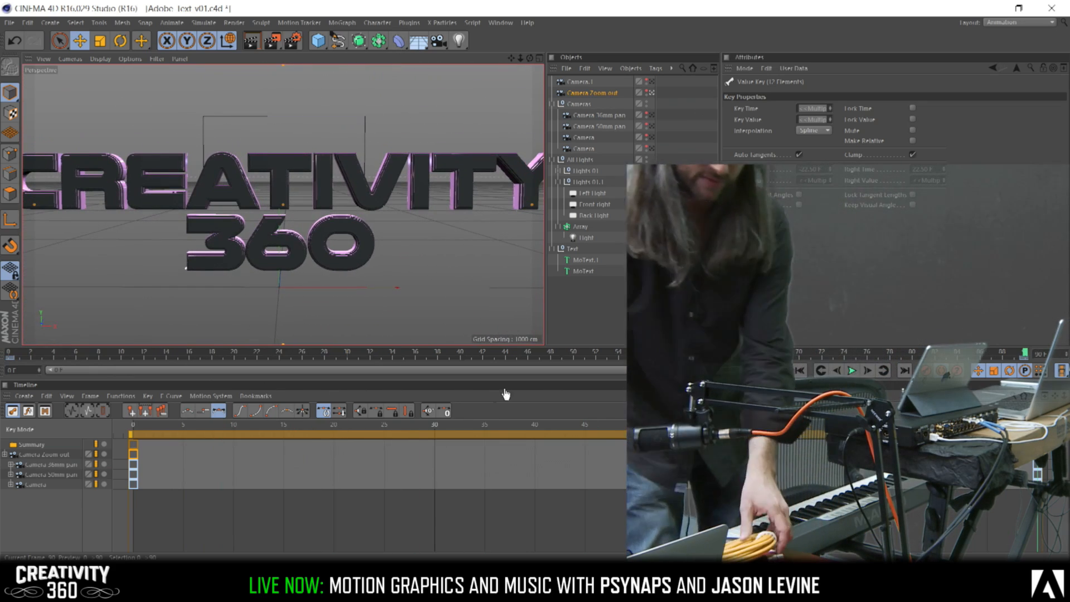
pyautogui.moveTo(1035, 426); pyautogui.dragTo(922, 427)
pyautogui.moveTo(922, 428); pyautogui.dragTo(132, 428)
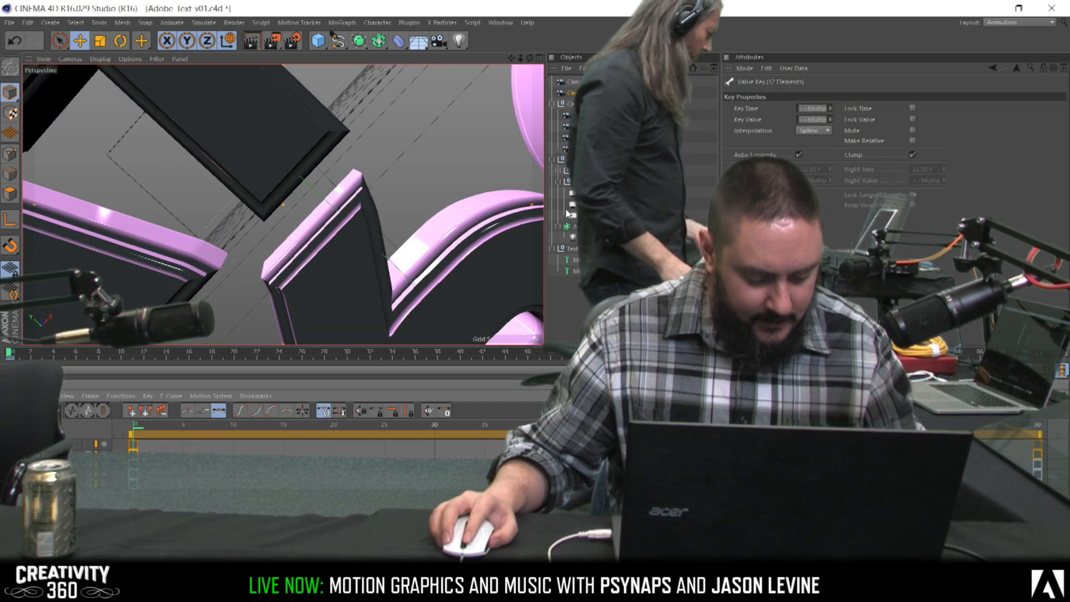
pyautogui.hotkey('ctrl', 's')
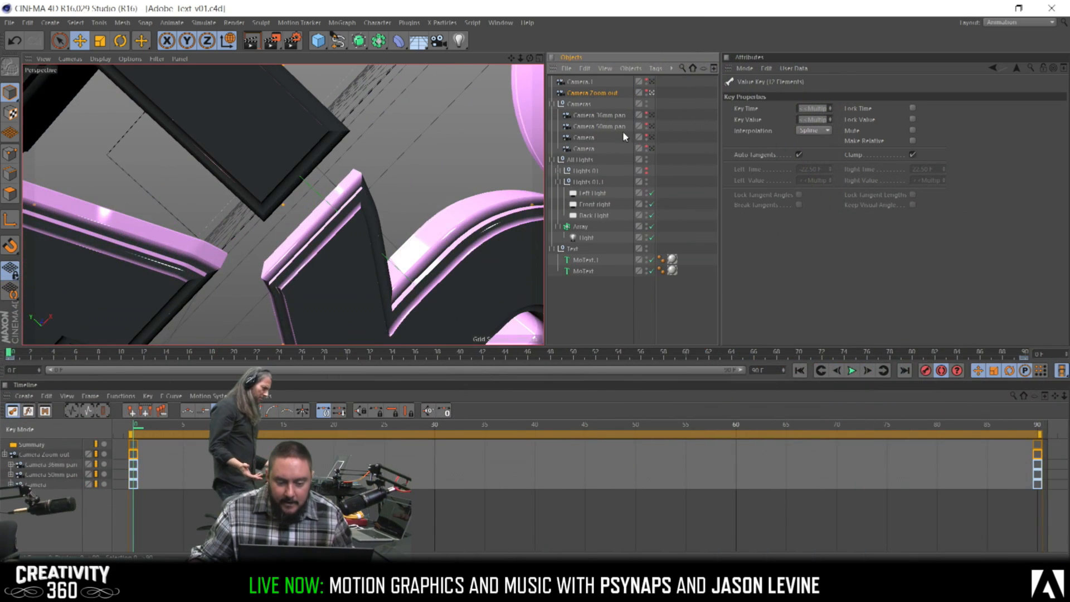
# Look through Camera 36mm pan and Camera 50mm pan in turn, scrubbing the timeline to check each pan
pyautogui.click(607, 115)
pyautogui.click(652, 115)
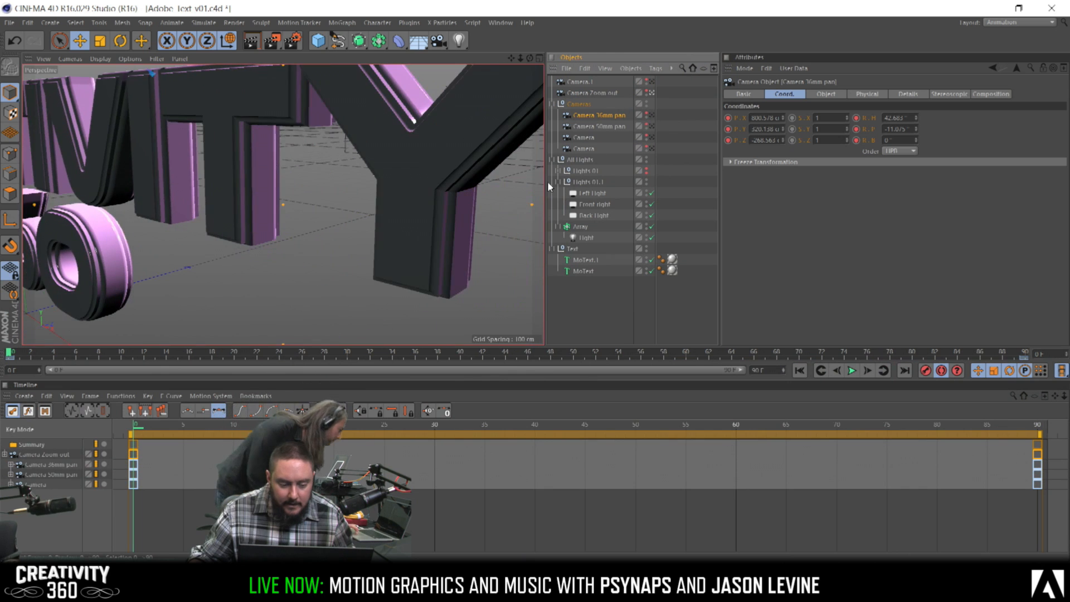
pyautogui.moveTo(42, 357); pyautogui.dragTo(734, 351)
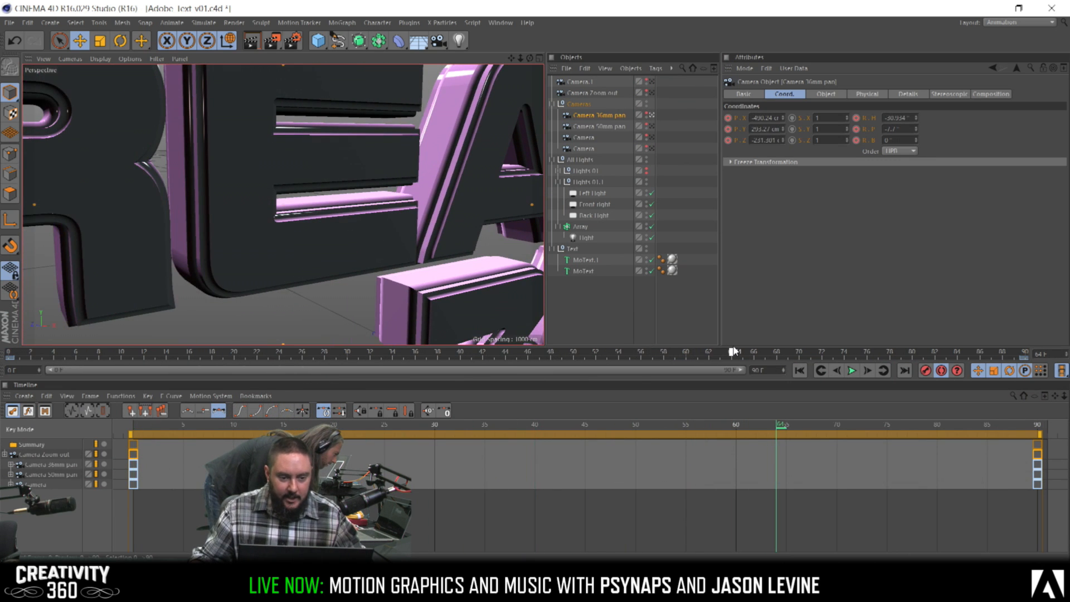
pyautogui.moveTo(733, 348)
pyautogui.mouseDown()
pyautogui.moveTo(904, 372)
pyautogui.moveTo(1022, 371)
pyautogui.moveTo(771, 381)
pyautogui.moveTo(240, 372)
pyautogui.moveTo(1025, 375)
pyautogui.moveTo(12, 356)
pyautogui.moveTo(32, 354)
pyautogui.mouseUp()
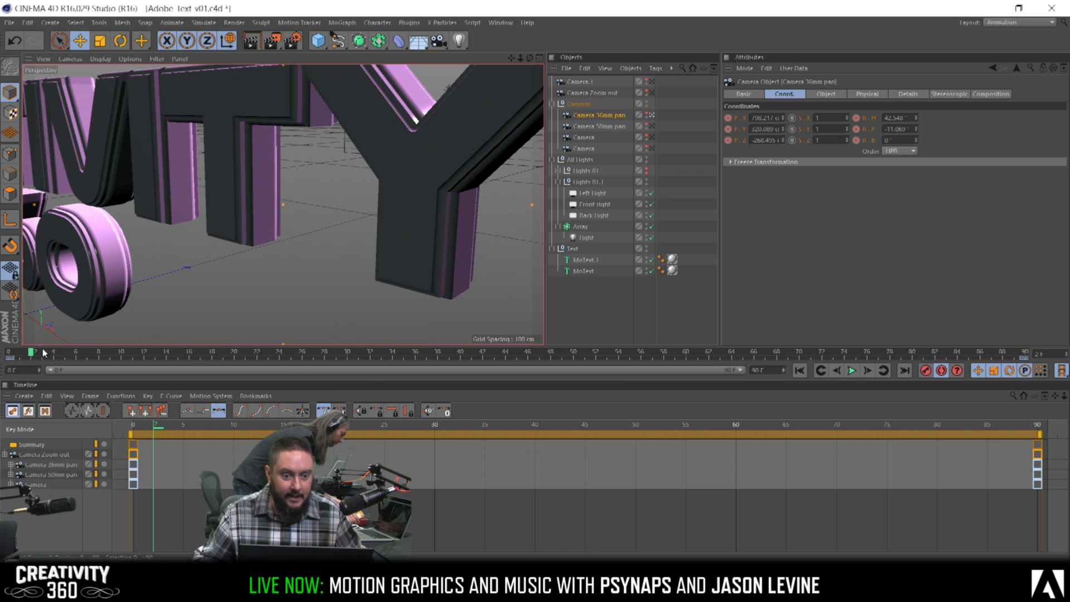
pyautogui.moveTo(52, 350); pyautogui.dragTo(256, 369)
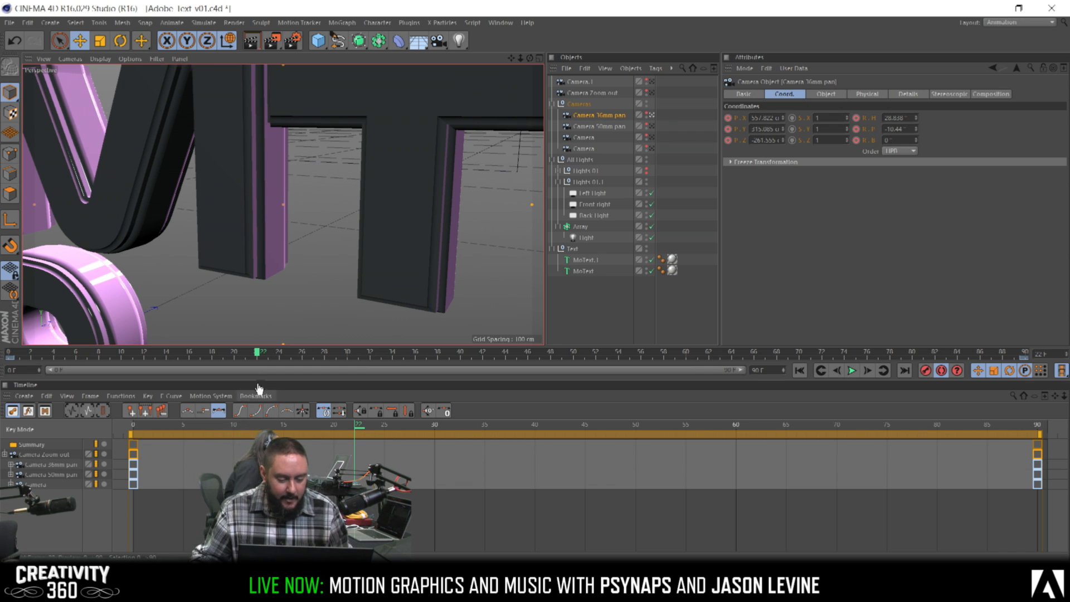
pyautogui.click(178, 353)
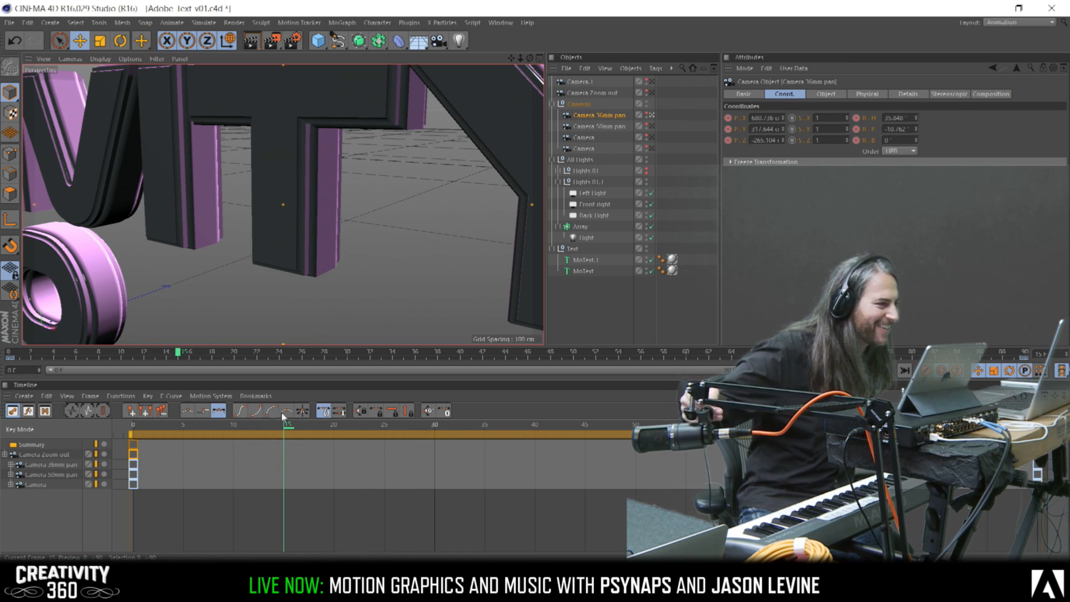
pyautogui.moveTo(178, 355); pyautogui.dragTo(1015, 378)
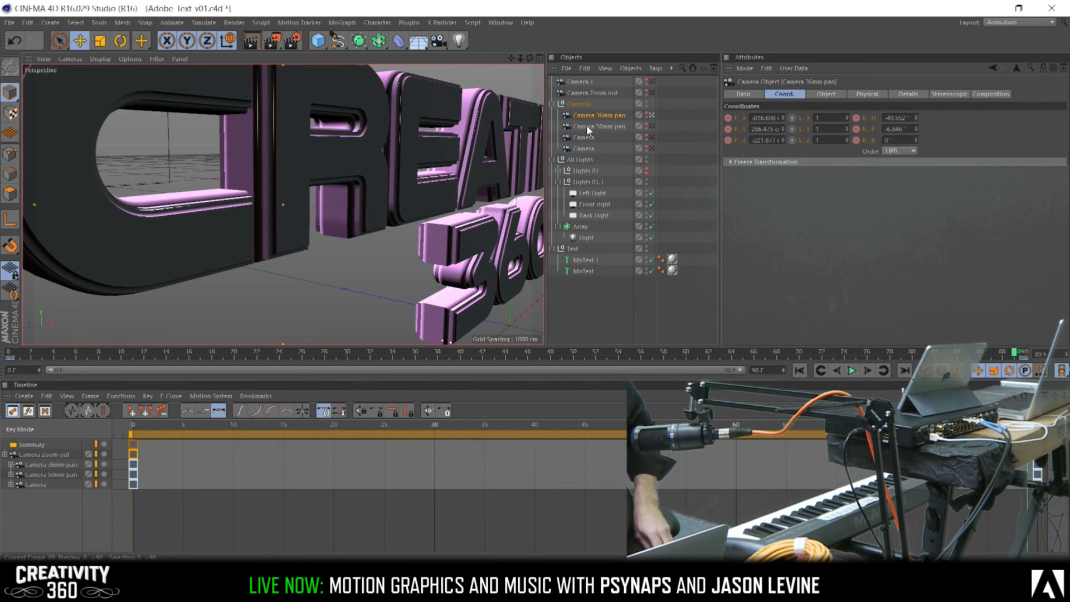
pyautogui.click(650, 126)
pyautogui.moveTo(33, 353); pyautogui.dragTo(564, 362)
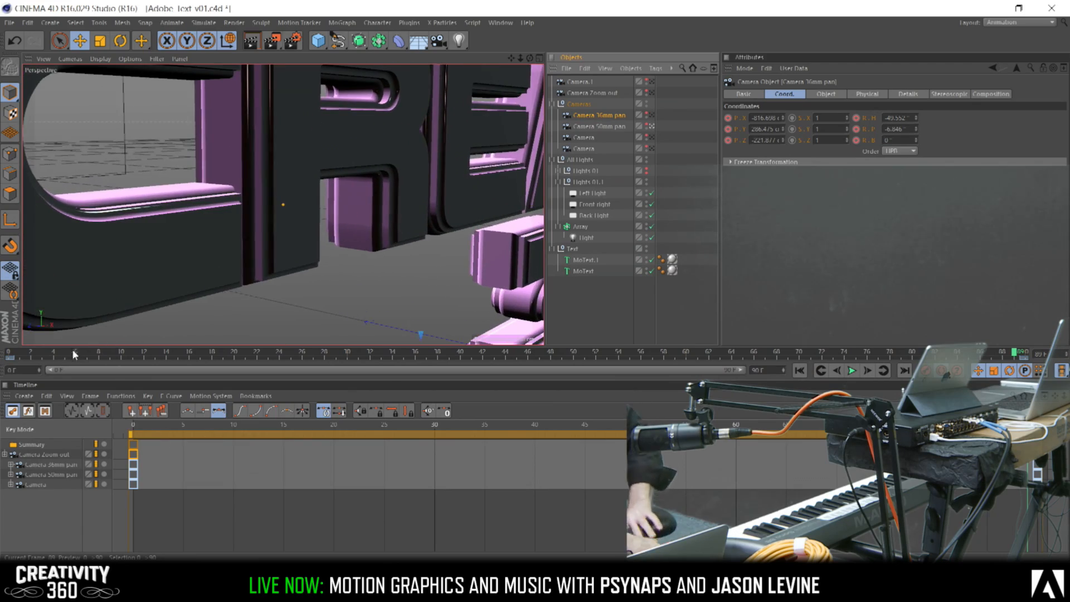
# Make Camera Zoom out the active view again and save the project
pyautogui.click(651, 93)
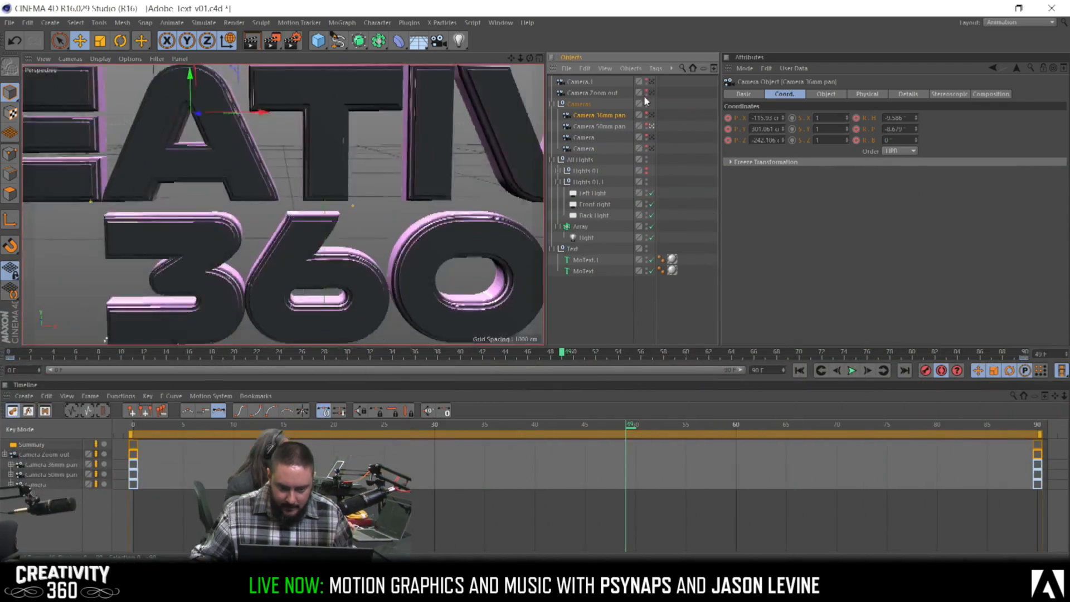
pyautogui.click(652, 81)
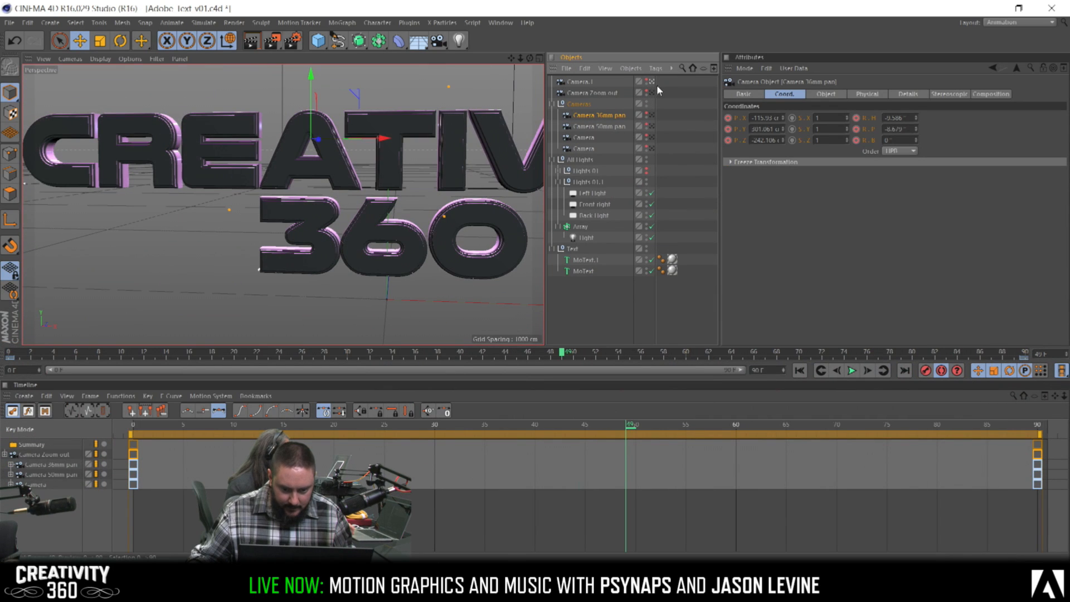
pyautogui.click(651, 93)
pyautogui.hotkey('ctrl', 's')
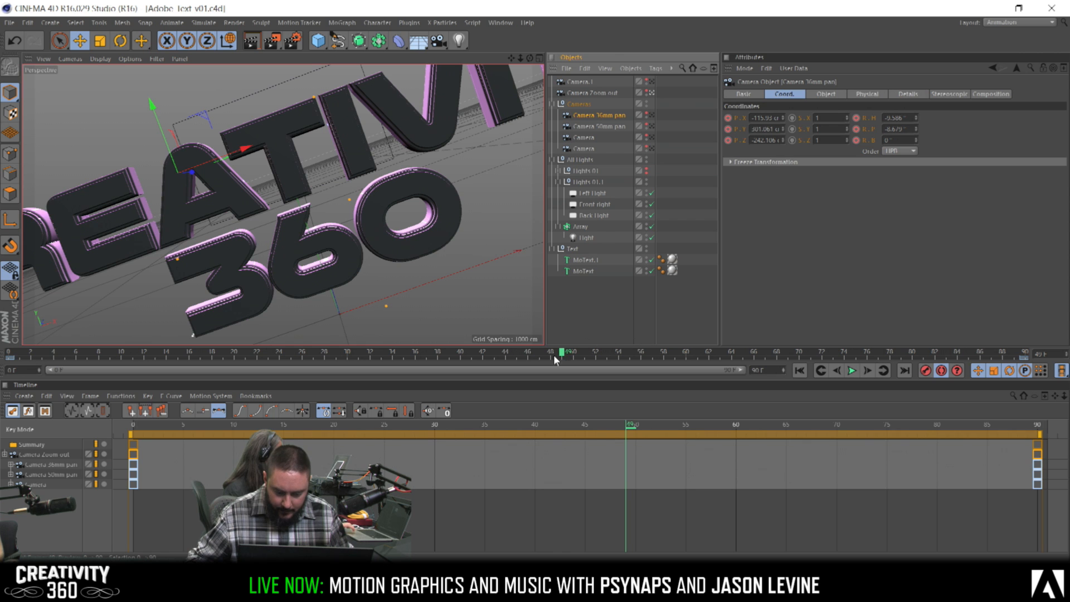
# Scrub the rotating zoom-out around frames 37 to 40, and go back to frame 18 to examine the framing
pyautogui.moveTo(561, 356); pyautogui.dragTo(425, 365)
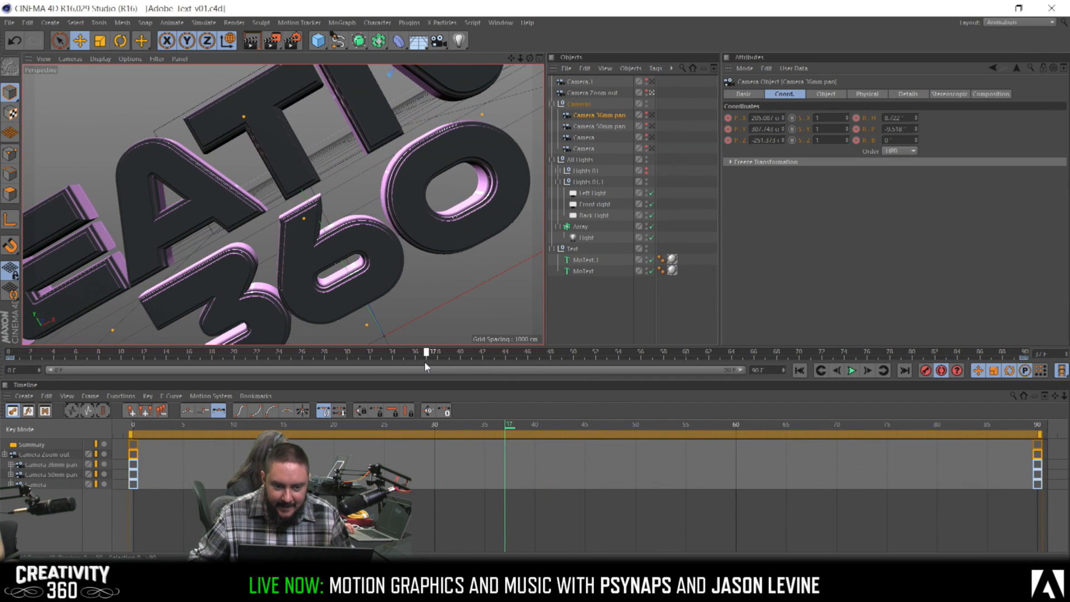
pyautogui.moveTo(426, 366); pyautogui.dragTo(443, 365)
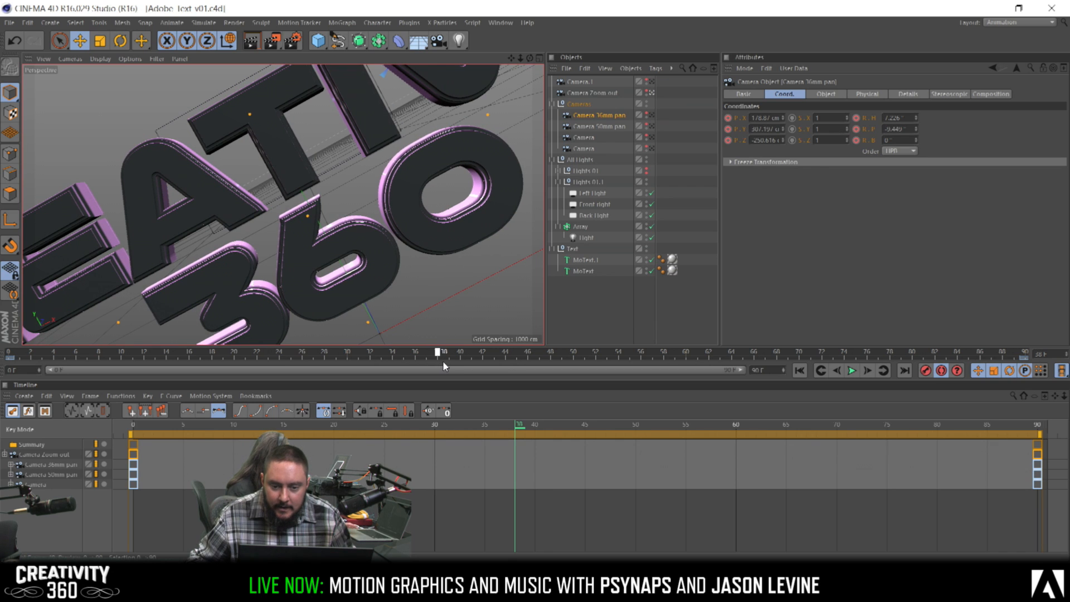
pyautogui.moveTo(443, 360); pyautogui.dragTo(465, 359)
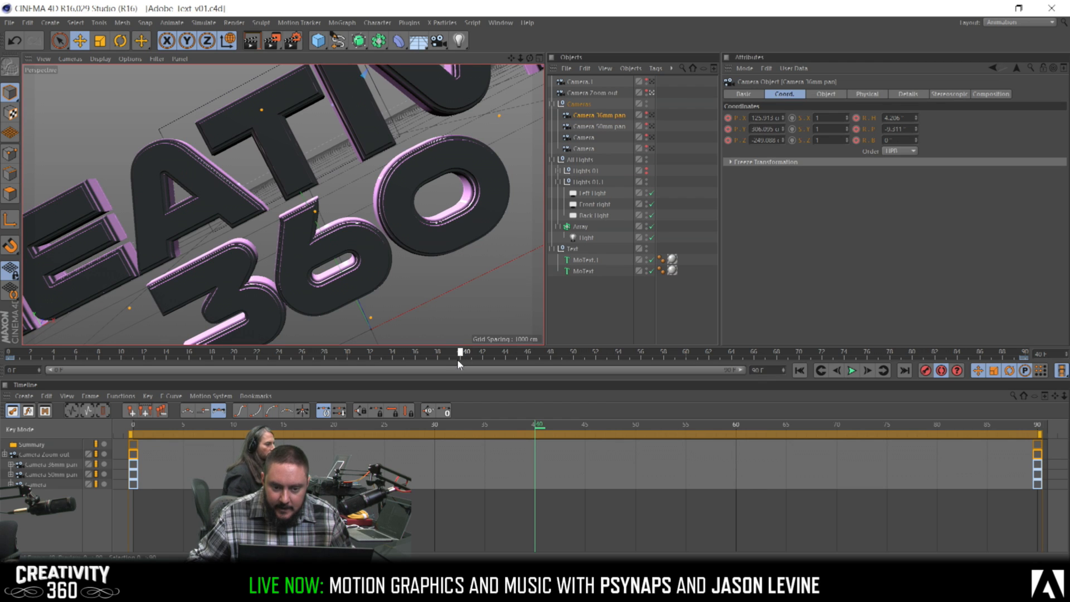
pyautogui.moveTo(458, 360); pyautogui.dragTo(451, 359)
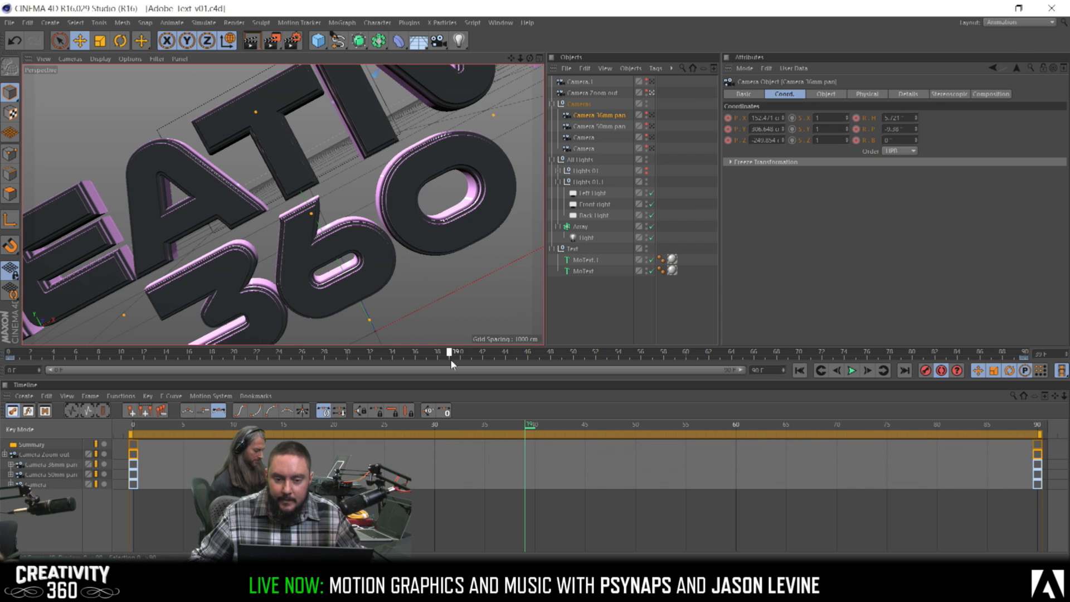
pyautogui.moveTo(451, 364); pyautogui.dragTo(439, 367)
pyautogui.moveTo(427, 367); pyautogui.dragTo(460, 367)
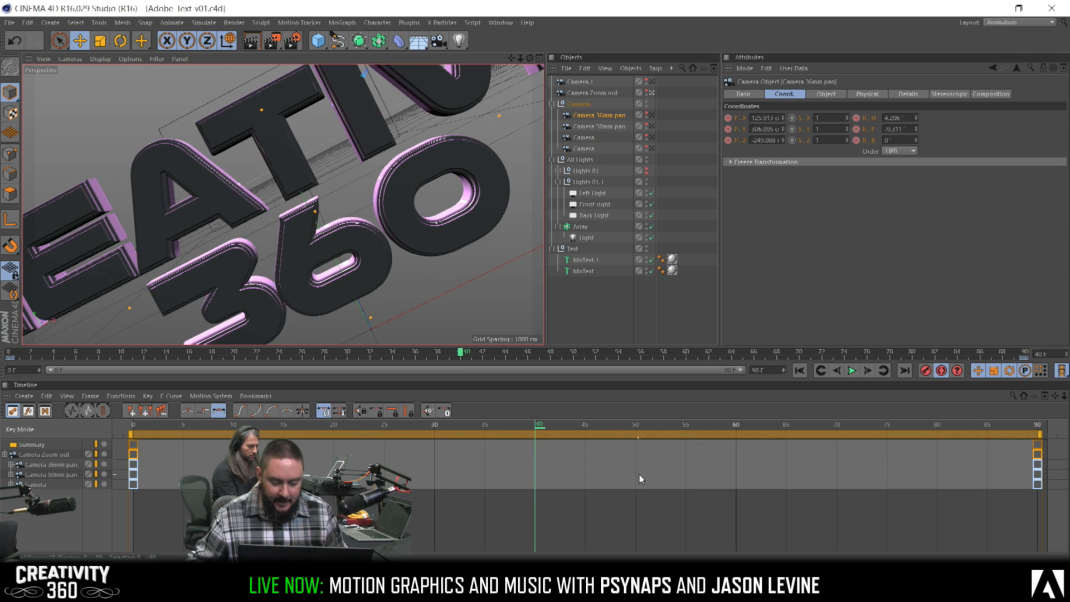
pyautogui.click(625, 424)
pyautogui.moveTo(610, 434); pyautogui.dragTo(318, 436)
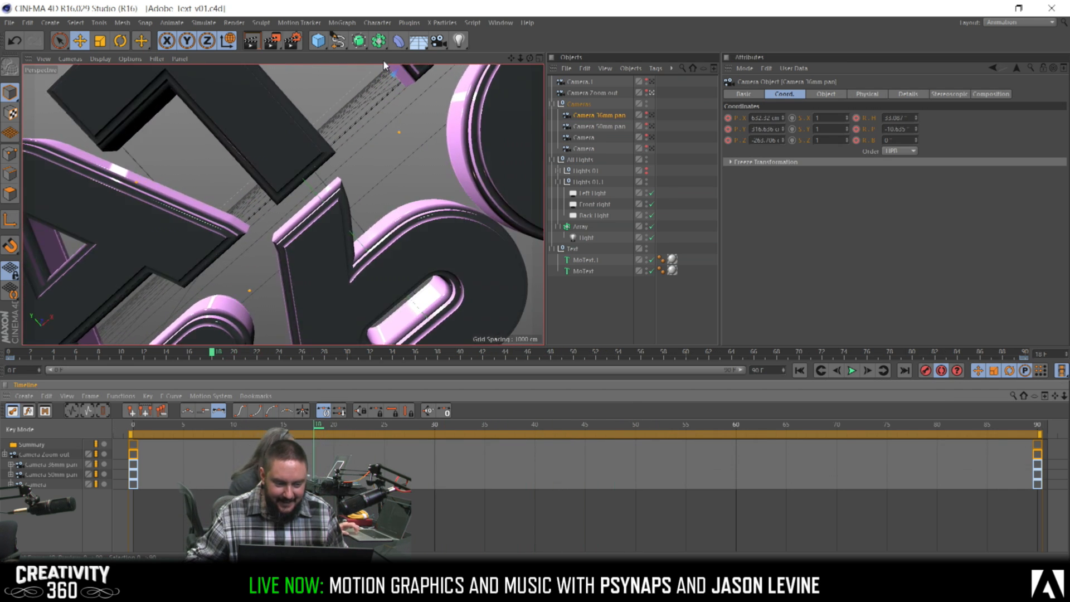
# Leave the camera view and keyframe the Back Light's intensity at 27% on frame 18
pyautogui.click(651, 92)
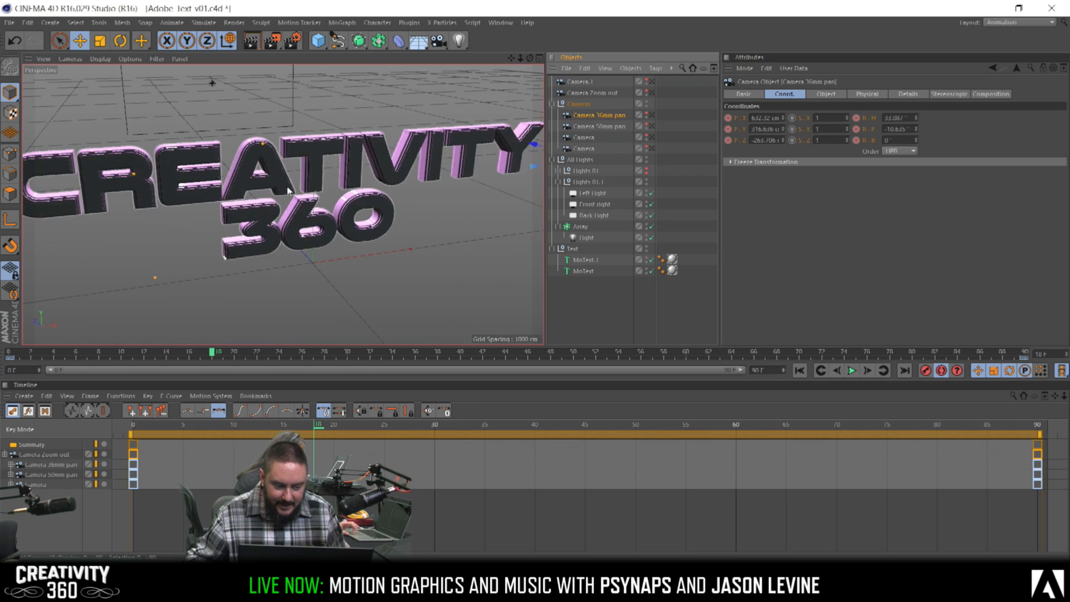
pyautogui.scroll(-8, 315, 195)
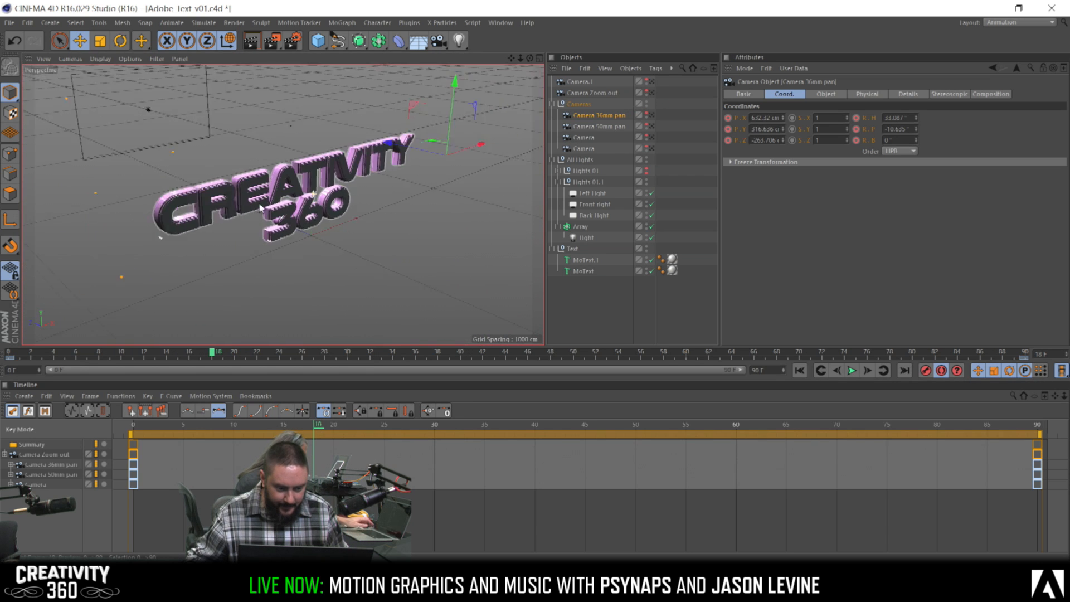
pyautogui.click(587, 203)
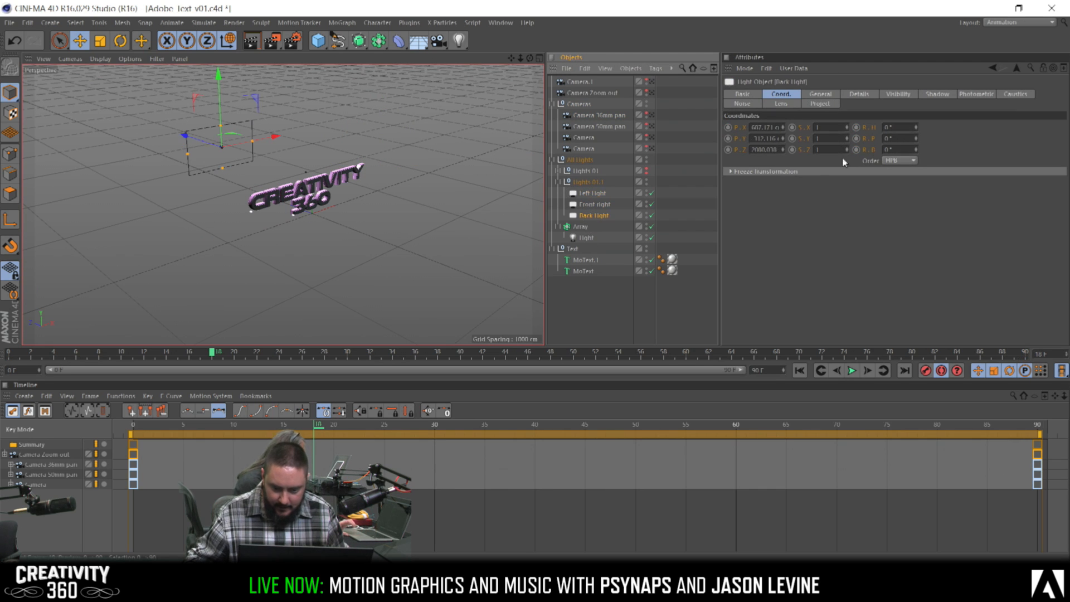
pyautogui.click(820, 94)
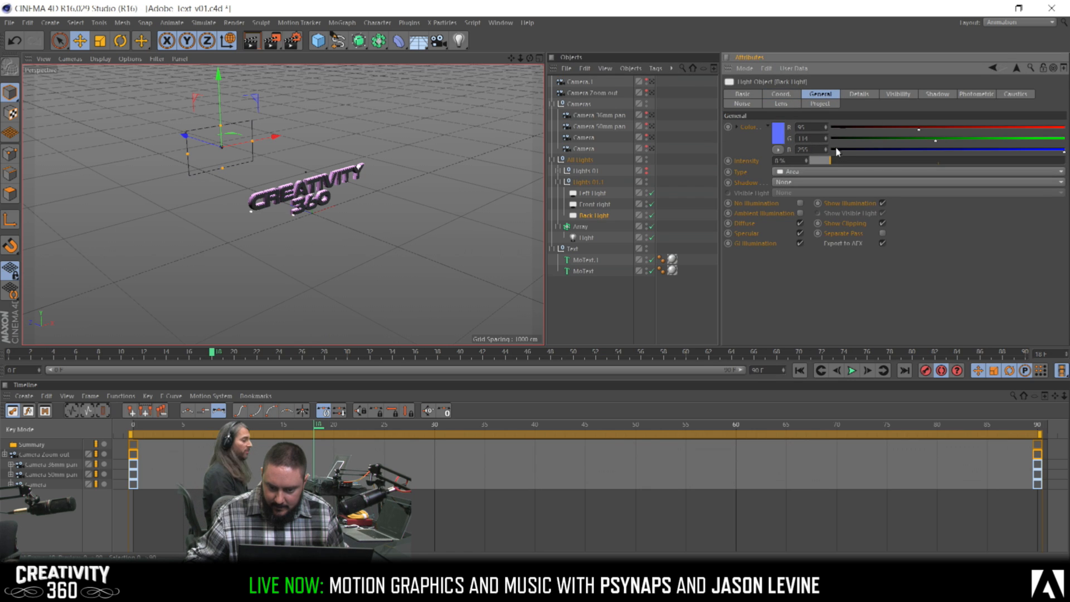
pyautogui.moveTo(842, 161); pyautogui.dragTo(879, 168)
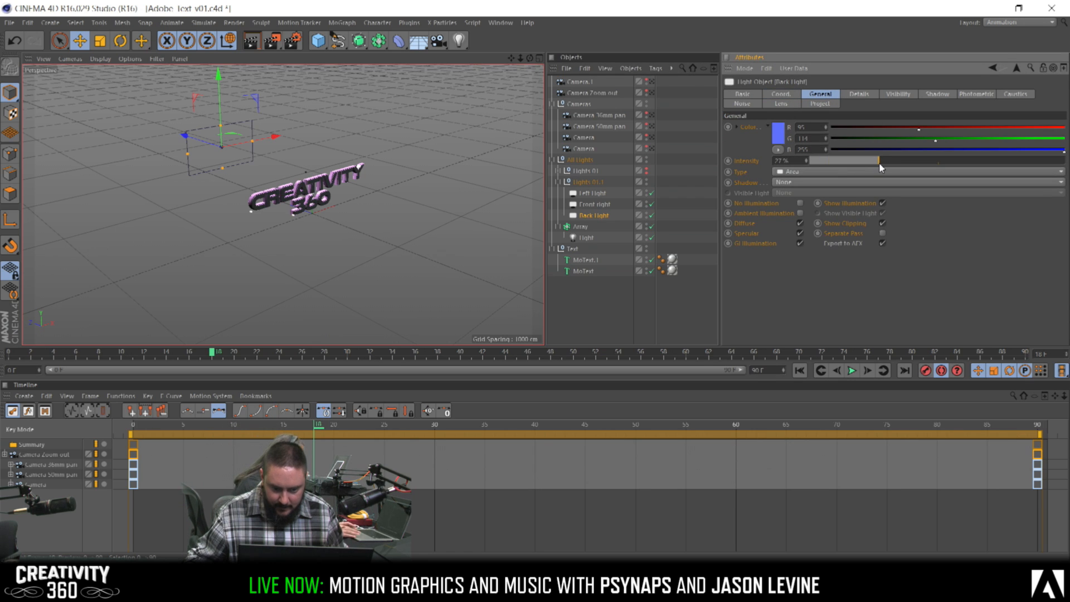
pyautogui.keyDown('ctrl'); pyautogui.click(728, 161); pyautogui.keyUp('ctrl')
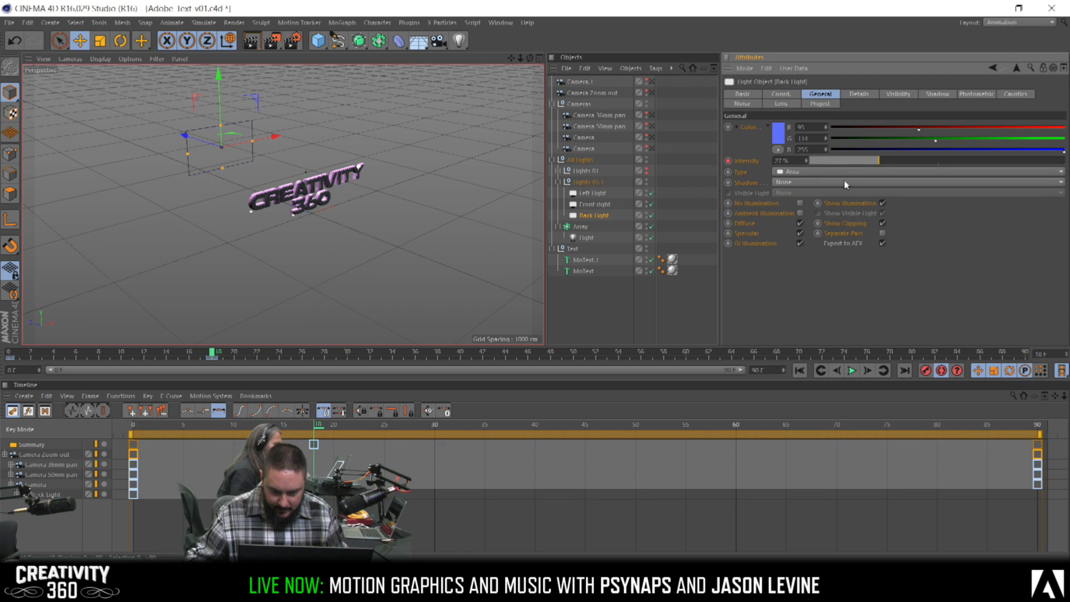
# Undo the Back Light's intensity changes and their keyframes, and turn off automatic keyframing
pyautogui.click(907, 160)
pyautogui.hotkey('ctrl', 'z')
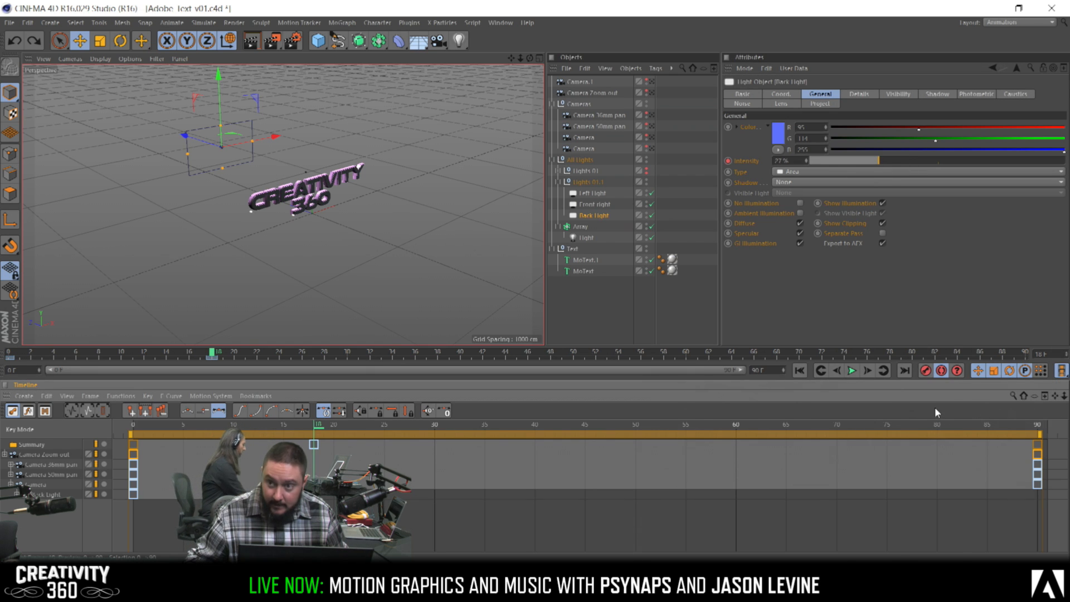
pyautogui.hotkey('ctrl', 'z')
pyautogui.hotkey('ctrl', 'z')
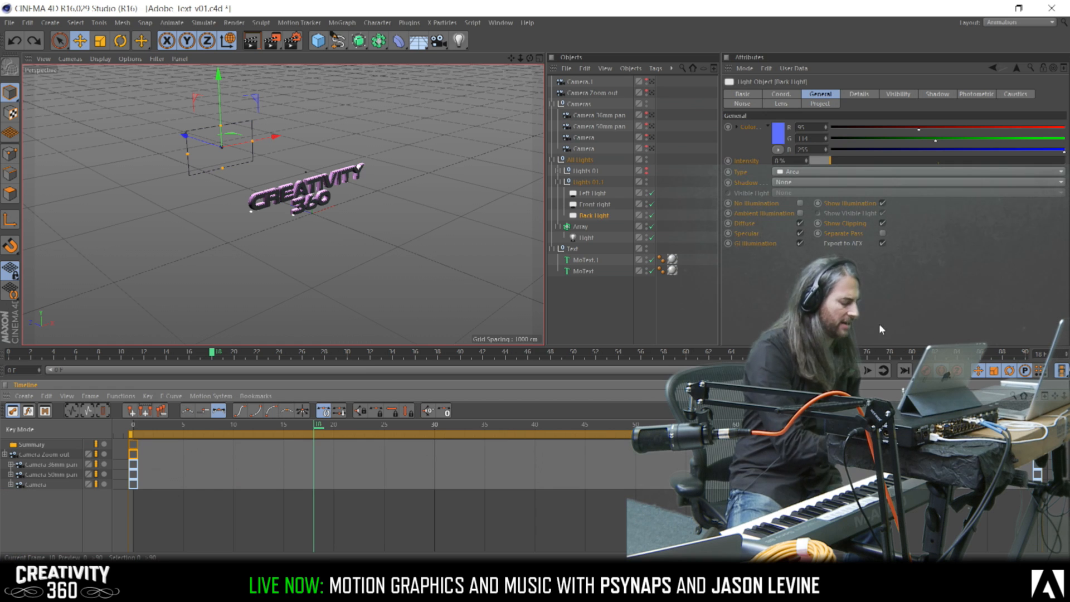
pyautogui.click(940, 370)
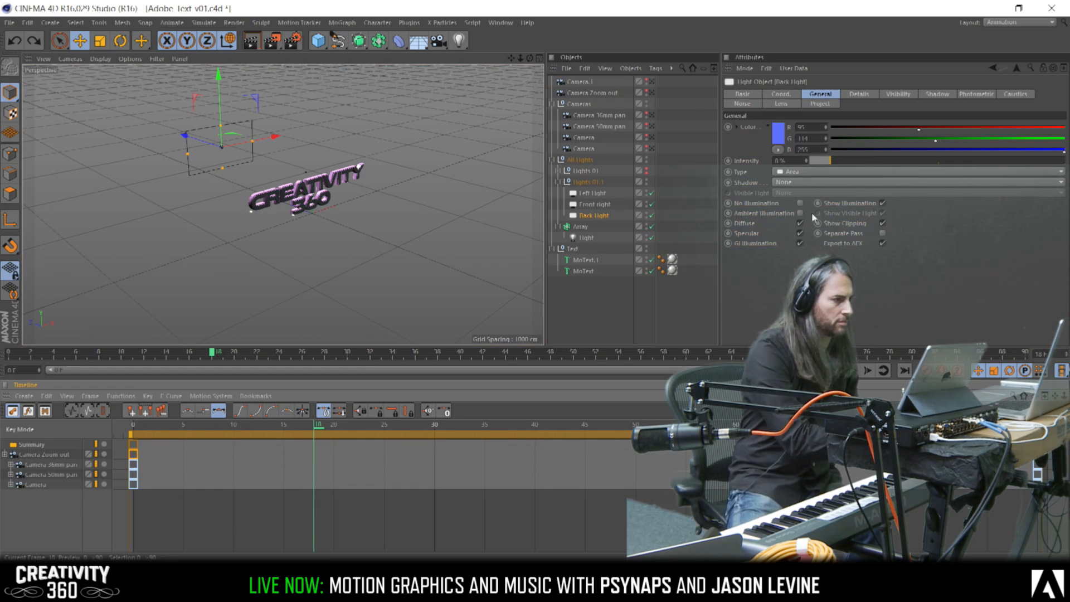
# Raise the Back Light's intensity to 100% without keyframing it, judging its effect on the title
pyautogui.moveTo(831, 160); pyautogui.dragTo(1030, 160)
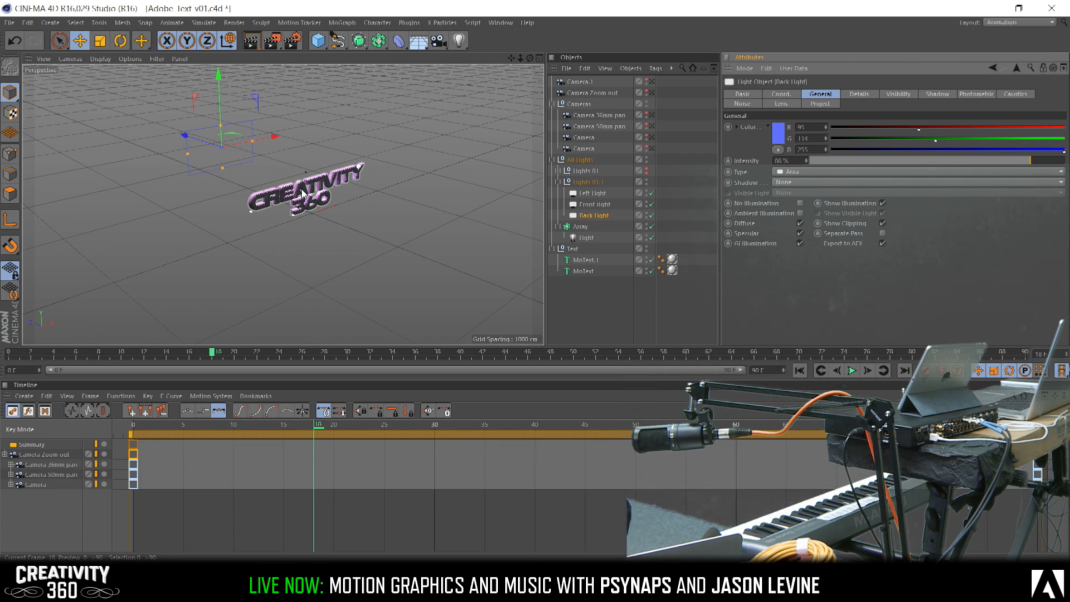
pyautogui.keyDown('alt'); pyautogui.moveTo(302, 190); pyautogui.dragTo(335, 187, button='right'); pyautogui.keyUp('alt')
pyautogui.keyDown('alt'); pyautogui.moveTo(304, 192); pyautogui.dragTo(300, 175); pyautogui.keyUp('alt')
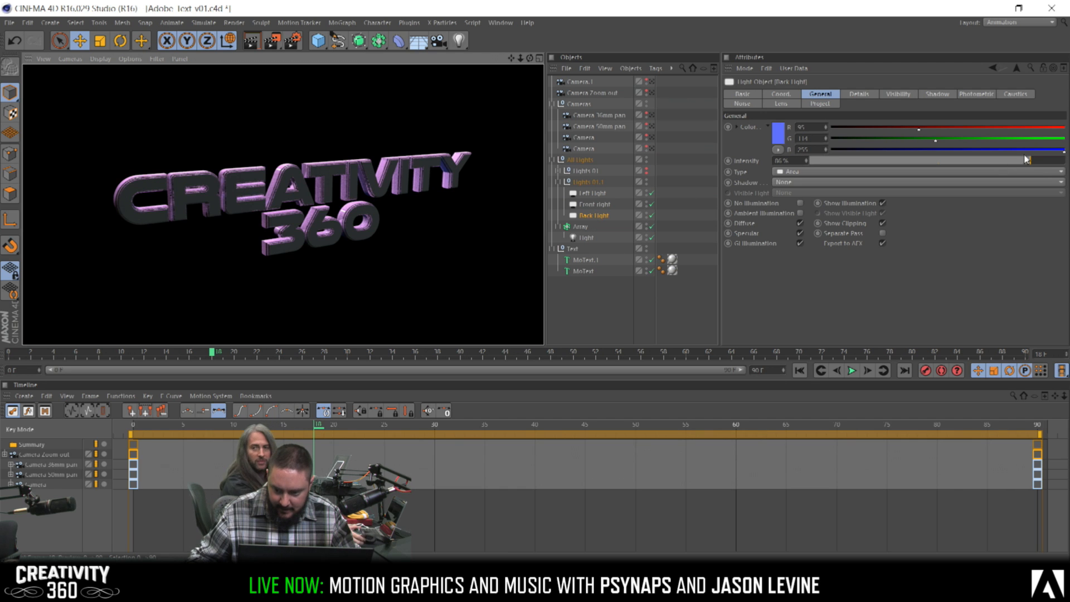
pyautogui.moveTo(1025, 160); pyautogui.dragTo(1062, 161)
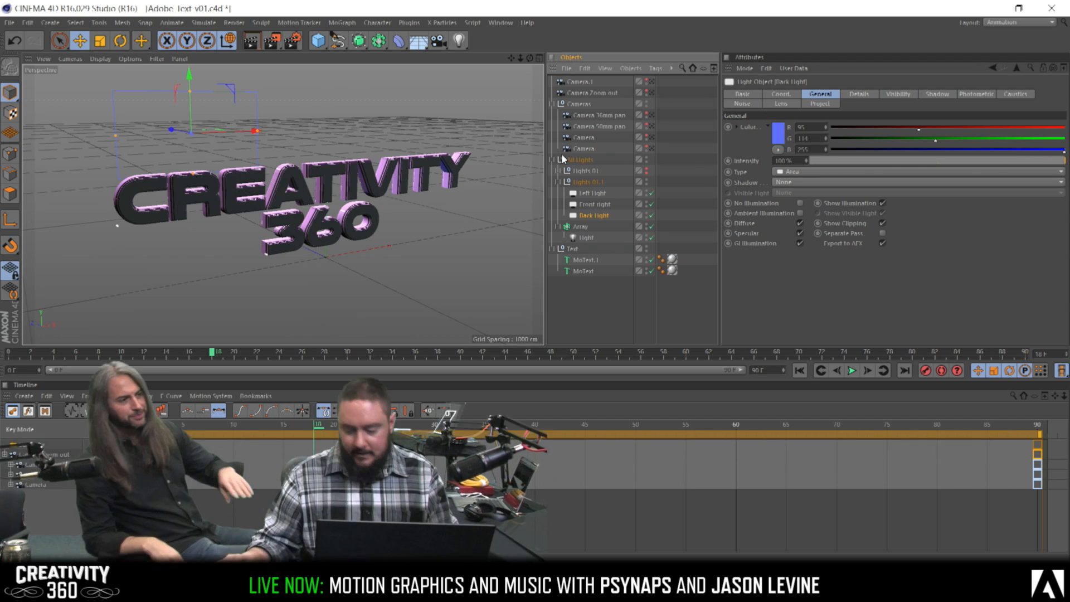